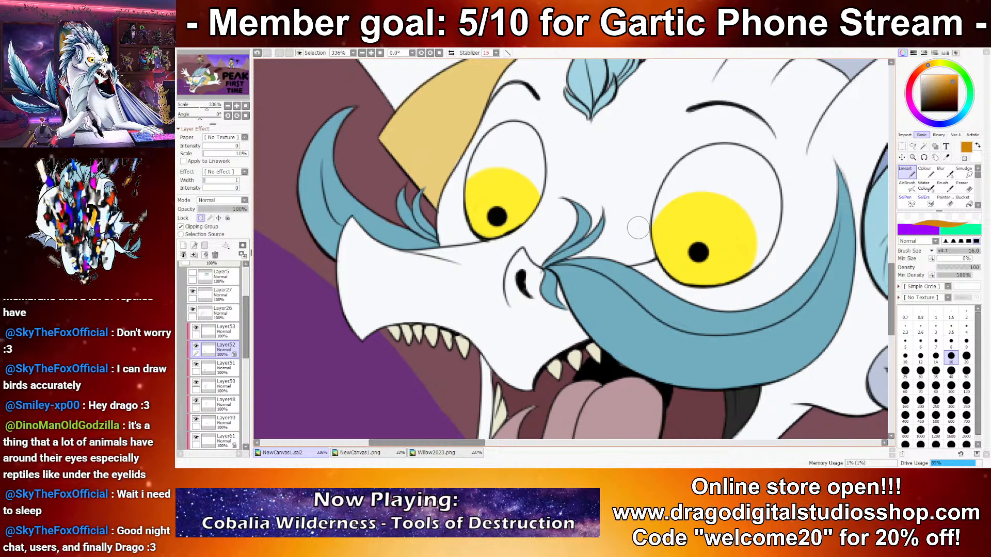
left_click_drag(656, 212, 749, 227)
key("ctrl+z")
mouse_move(652, 234)
left_mouse_down()
mouse_move(706, 192)
mouse_move(755, 239)
left_mouse_up()
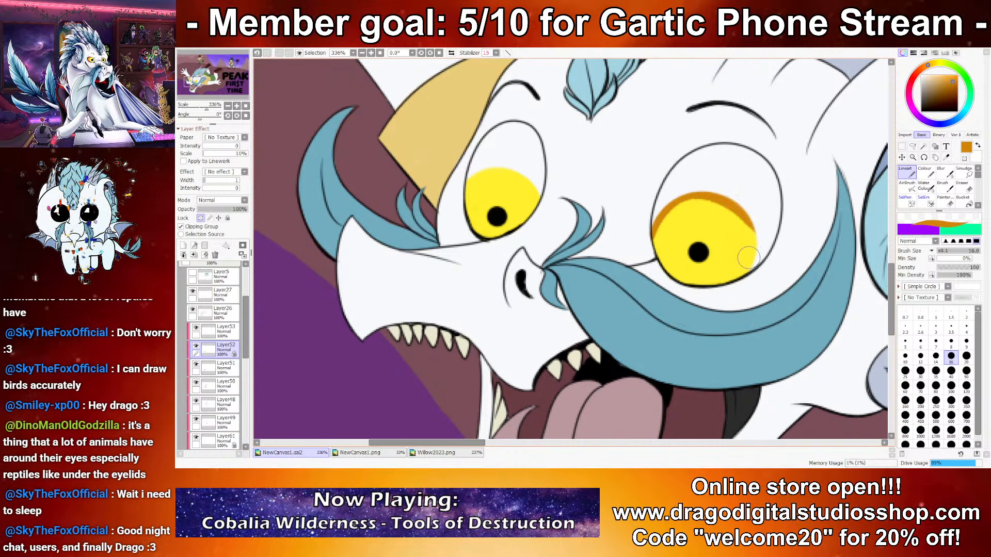
key("ctrl+z")
left_click_drag(653, 235, 753, 252)
key("ctrl+z")
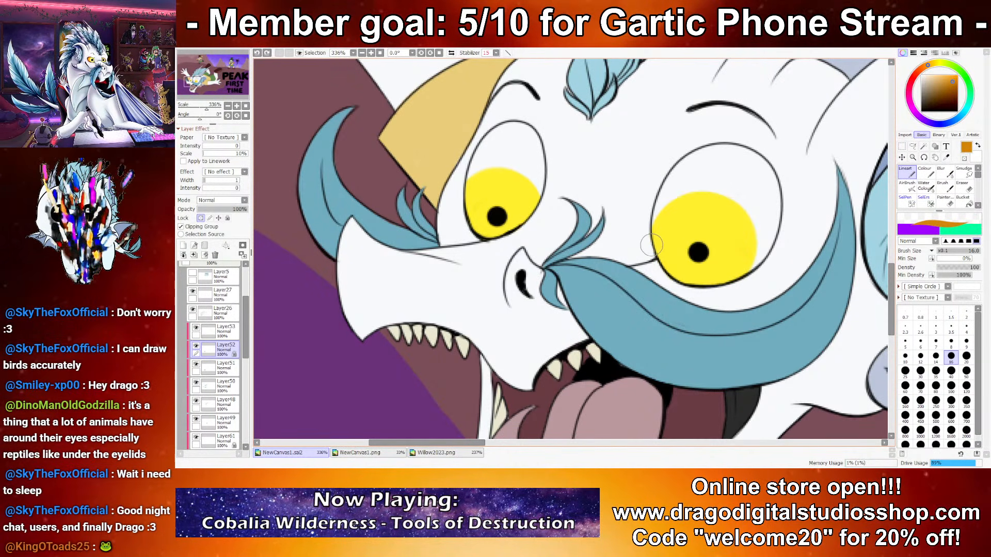
mouse_move(652, 238)
left_mouse_down()
mouse_move(658, 215)
mouse_move(749, 219)
left_mouse_up()
key("ctrl+z")
mouse_move(652, 238)
left_mouse_down()
mouse_move(747, 206)
mouse_move(718, 251)
mouse_move(723, 201)
mouse_move(748, 270)
mouse_move(678, 197)
mouse_move(761, 257)
left_mouse_up()
key("ctrl+z")
key("ctrl+z")
key("ctrl+z")
Step: Paint an orange shading band along the upper edge of both yellow irises of the falling character on Layer52
mouse_move(653, 236)
left_mouse_down()
mouse_move(720, 197)
mouse_move(752, 261)
left_mouse_up()
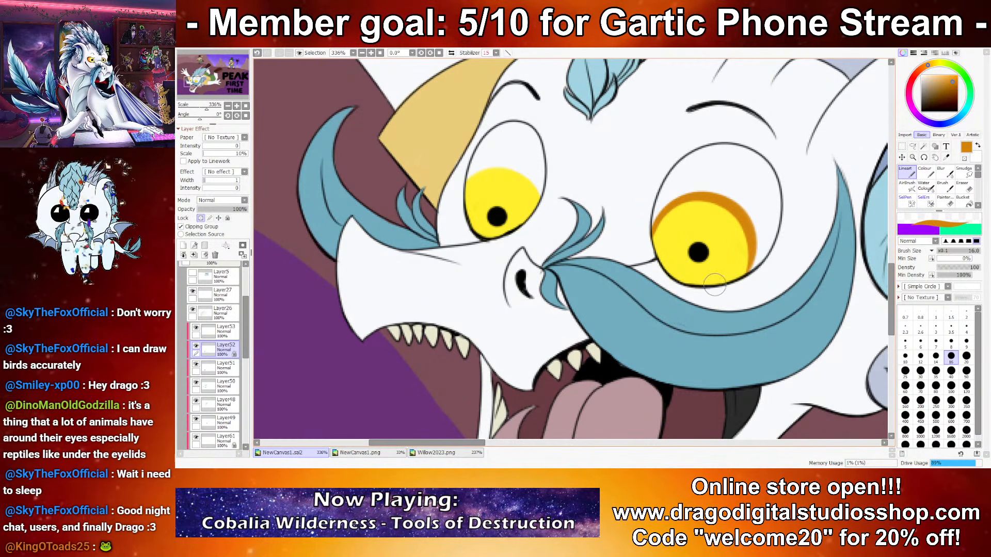
mouse_move(471, 178)
left_mouse_down()
mouse_move(512, 170)
mouse_move(544, 241)
left_mouse_up()
key("ctrl+z")
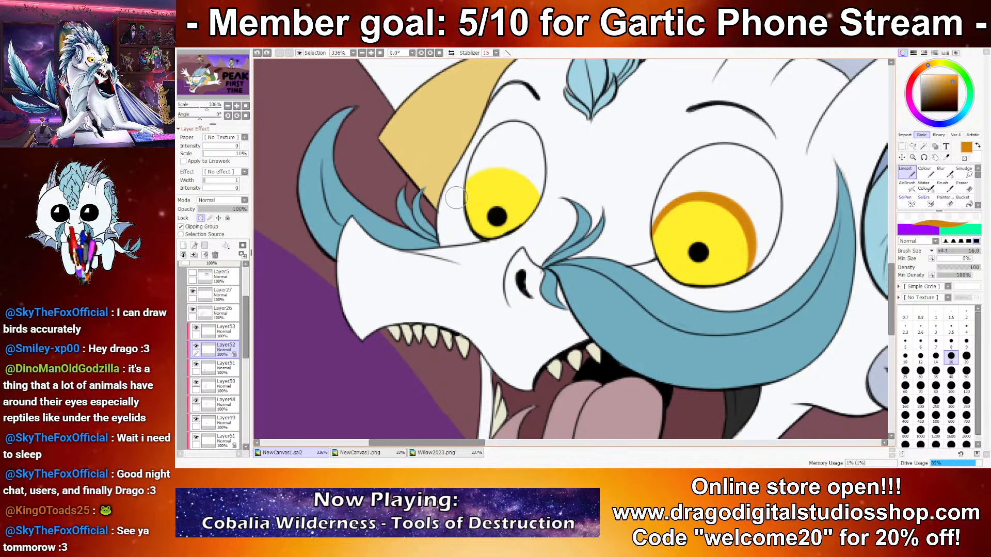
mouse_move(459, 197)
left_mouse_down()
mouse_move(510, 162)
mouse_move(542, 229)
left_mouse_up()
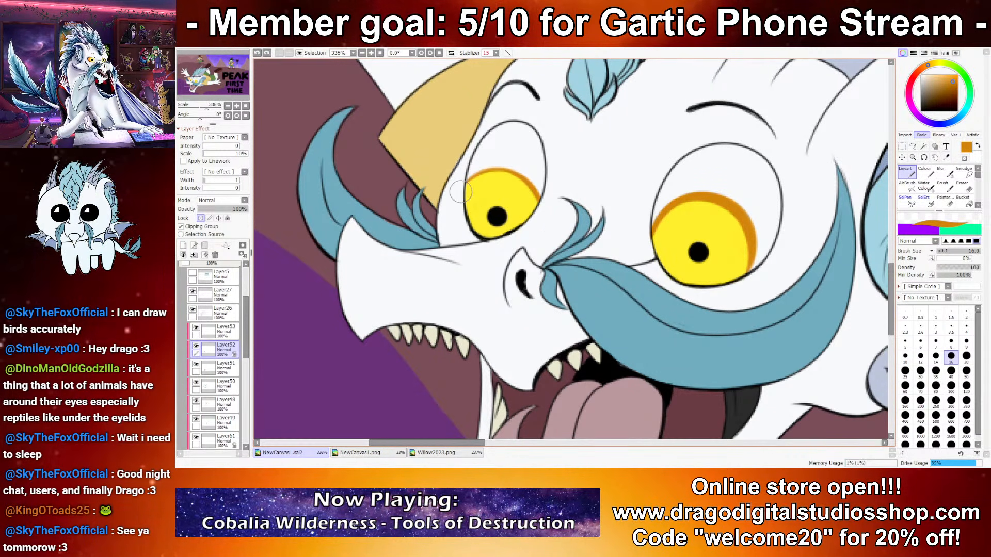
scroll(511, 231, "down", 7)
scroll(514, 220, "down", 5)
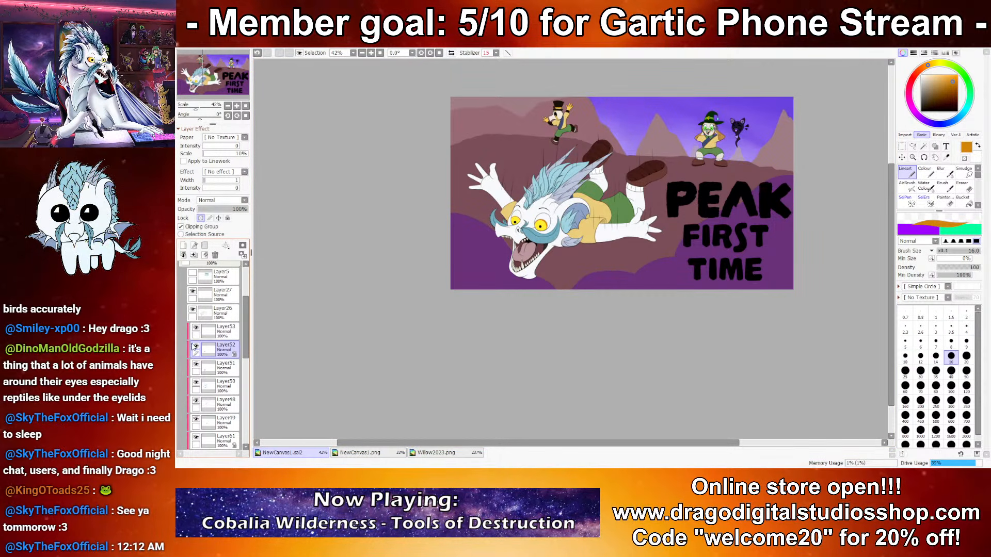
scroll(542, 264, "up", 14)
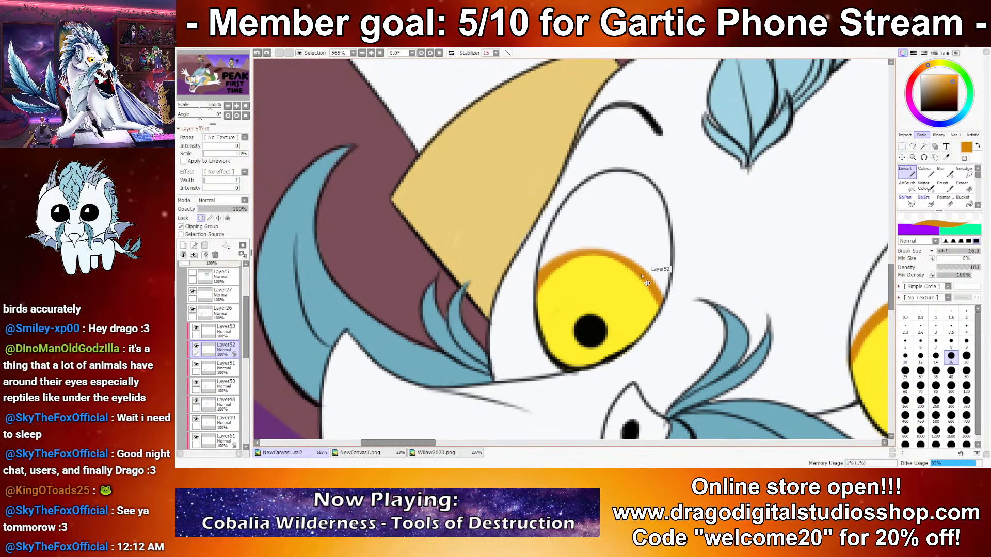
scroll(639, 358, "down", 6)
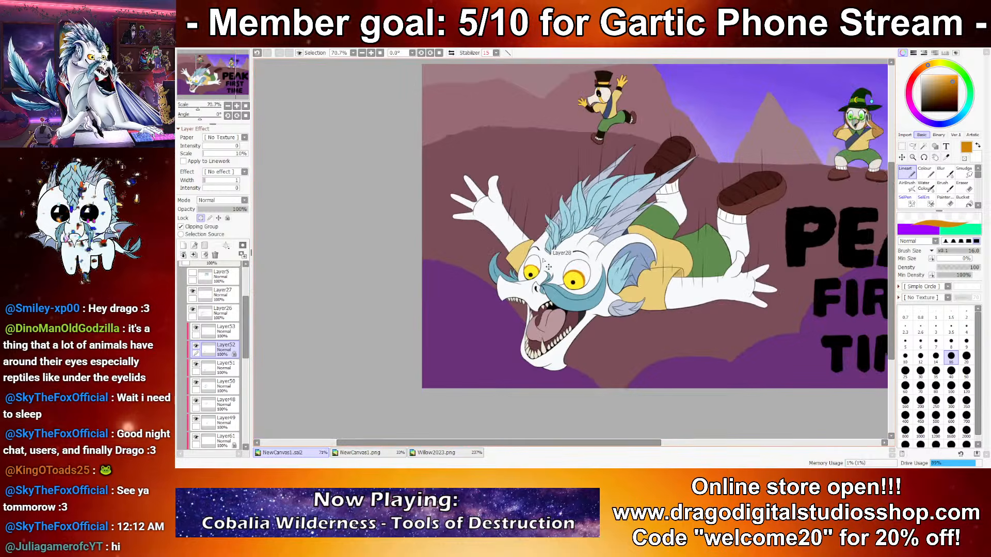
left_click_drag(617, 256, 569, 289)
left_click_drag(727, 281, 717, 255)
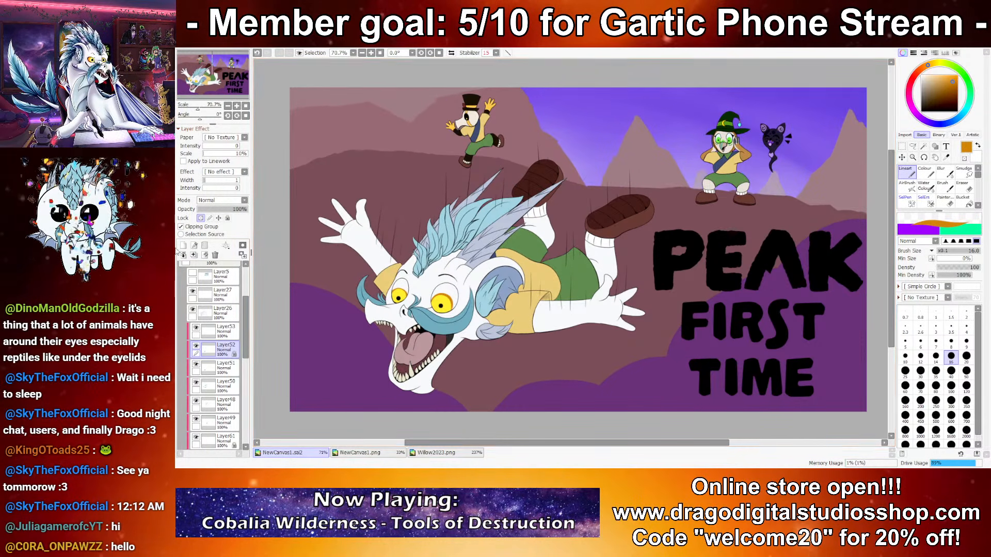
left_click(370, 452)
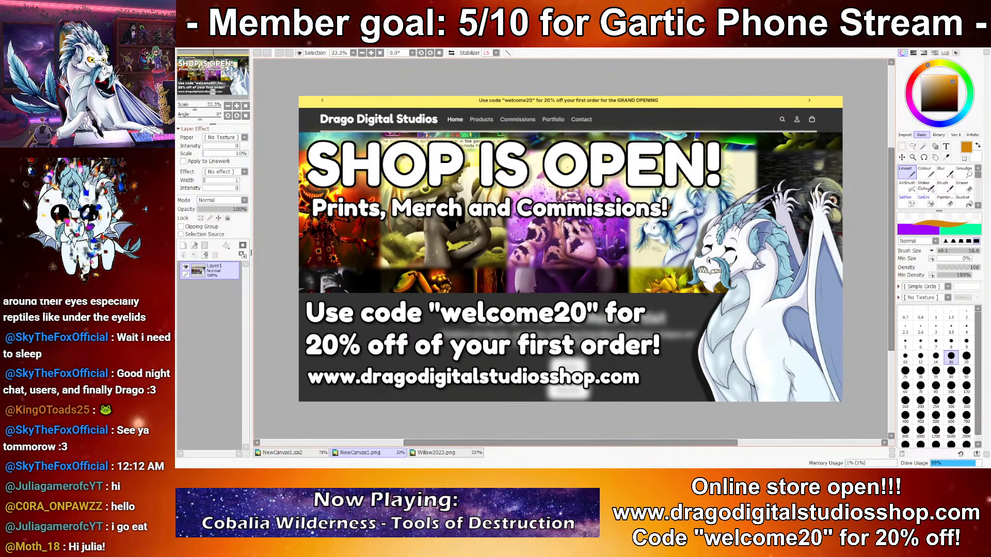
mouse_move(427, 100)
left_mouse_down()
mouse_move(363, 165)
mouse_move(593, 384)
left_mouse_up()
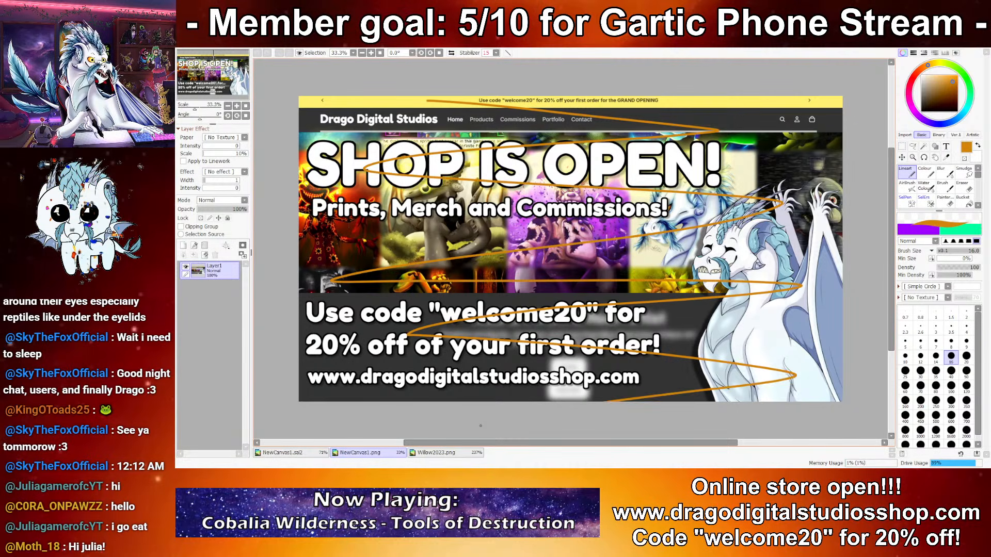
key("ctrl+z")
Step: Close the Willow2023.png reference and return to the NewCanvas1.sai2 drawing
left_click(427, 454)
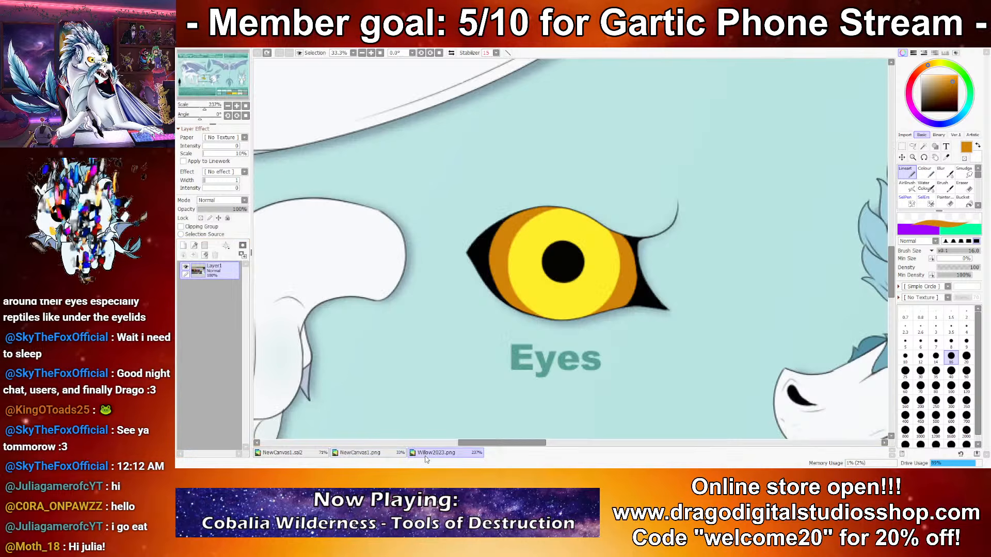
key("ctrl+w")
left_click(299, 453)
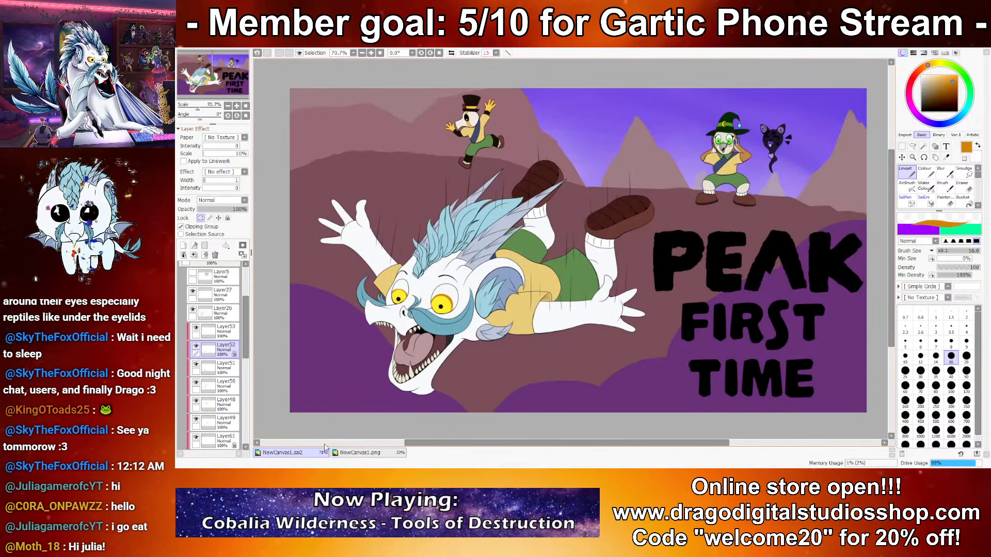
mouse_move(562, 182)
left_mouse_down()
mouse_move(620, 178)
mouse_move(570, 178)
left_mouse_up()
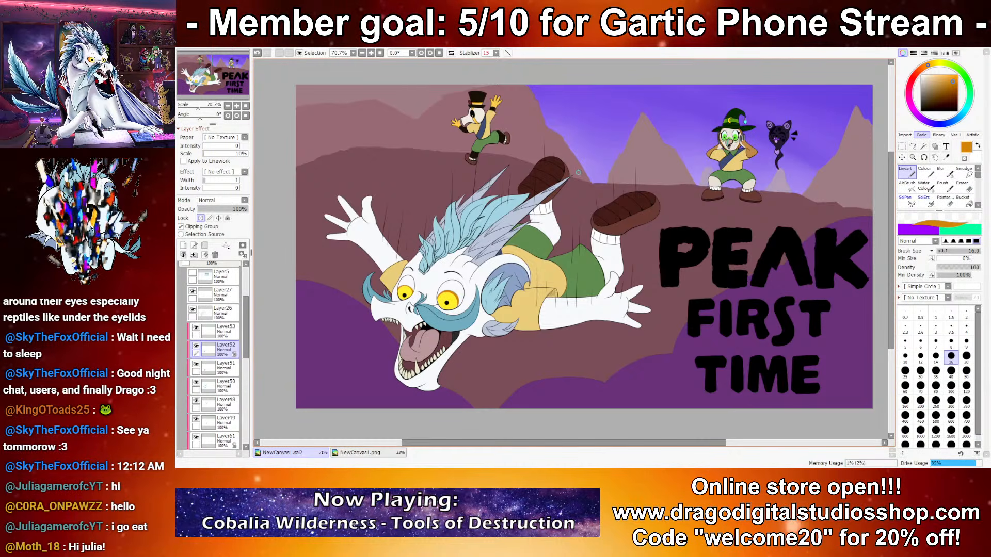
scroll(181, 351, "down", 3)
scroll(182, 352, "down", 10)
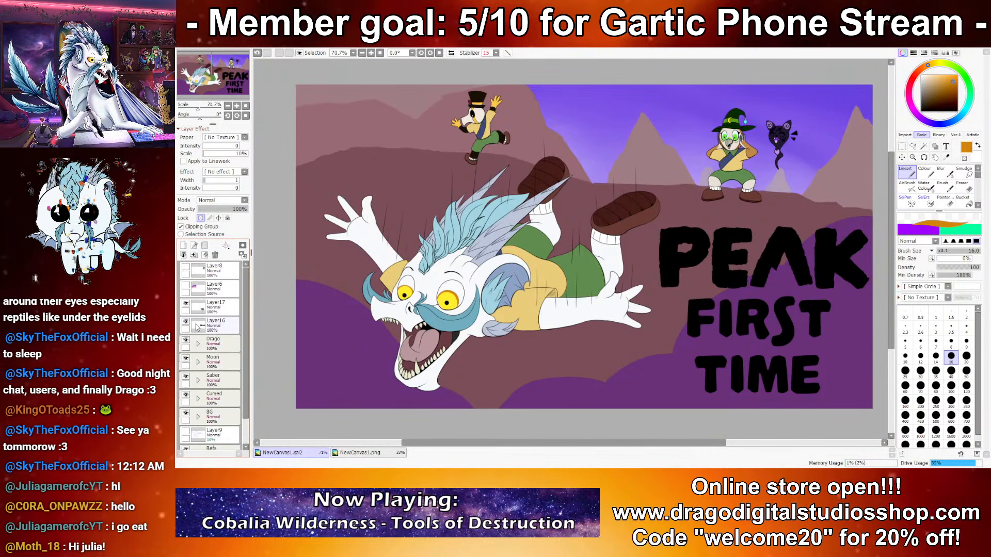
left_click(197, 385)
scroll(195, 390, "down", 1)
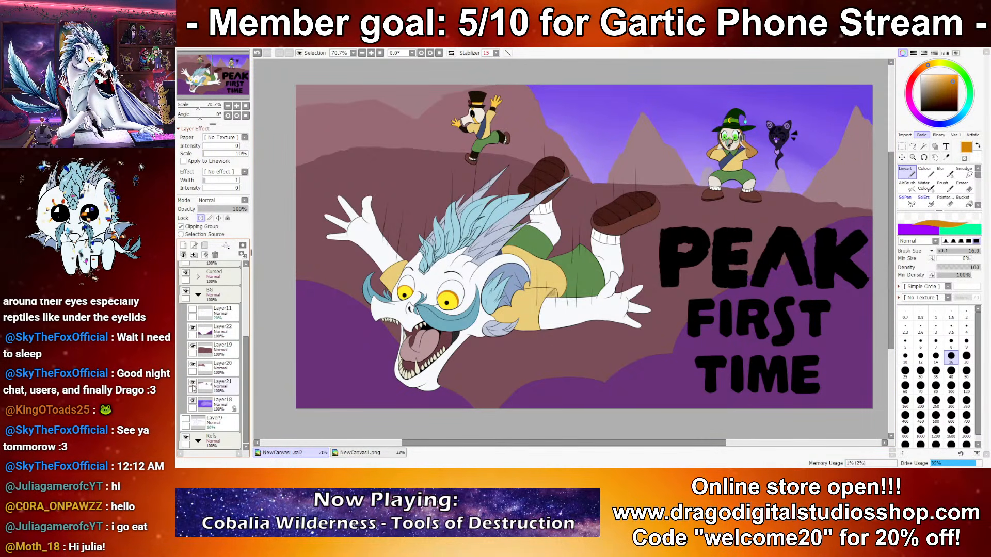
left_click(198, 350)
scroll(207, 353, "up", 2)
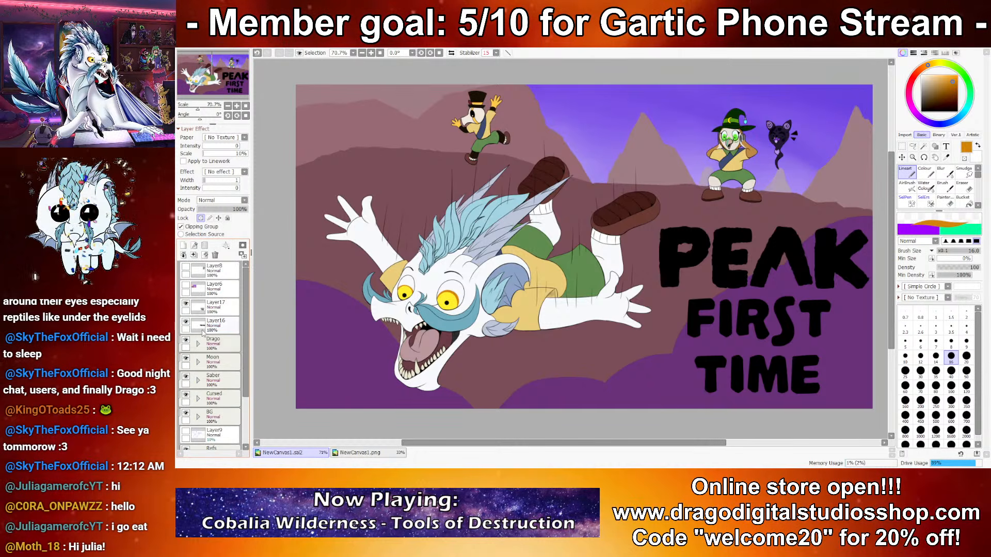
Step: Make the Layer6 reference artwork visible and move it above the PEAK lettering in the canvas's upper right corner
left_click(186, 285)
left_click(211, 288)
left_click_drag(382, 127, 748, 138)
left_click_drag(630, 332, 584, 319)
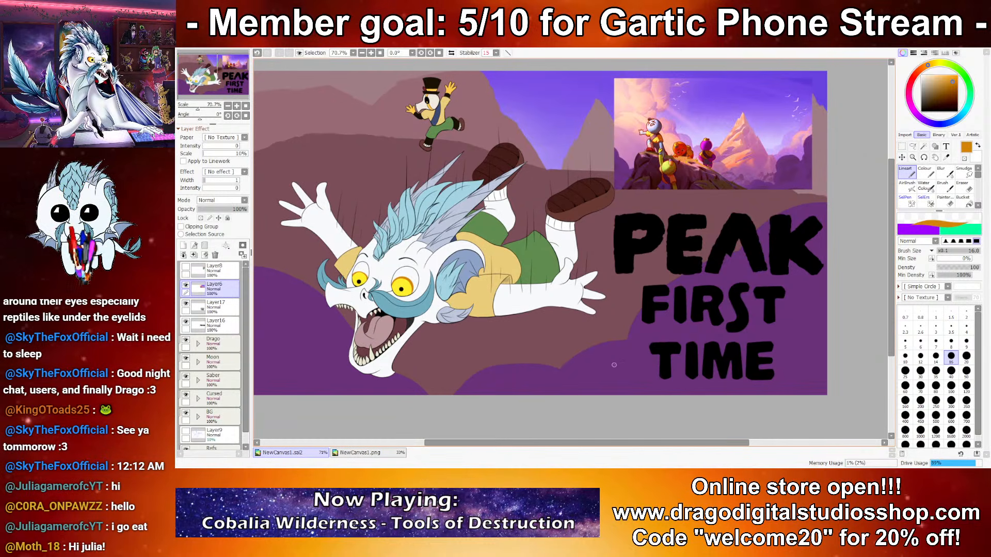
left_click_drag(613, 358, 617, 373)
key("ctrl+z")
Step: Set the Water Color brush size to 120 and sample the dark purple of the foreground on Layer22
left_click(924, 186)
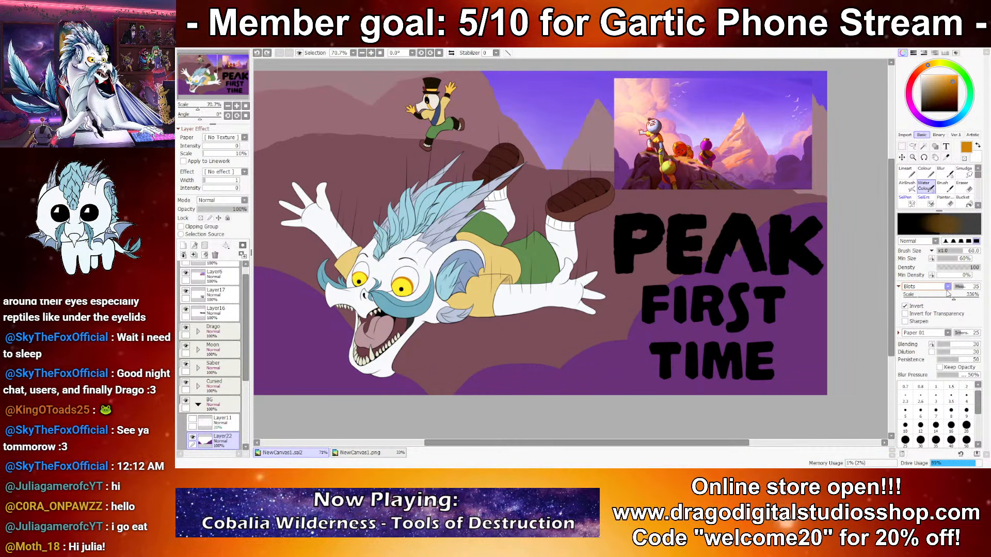
scroll(939, 423, "down", 1)
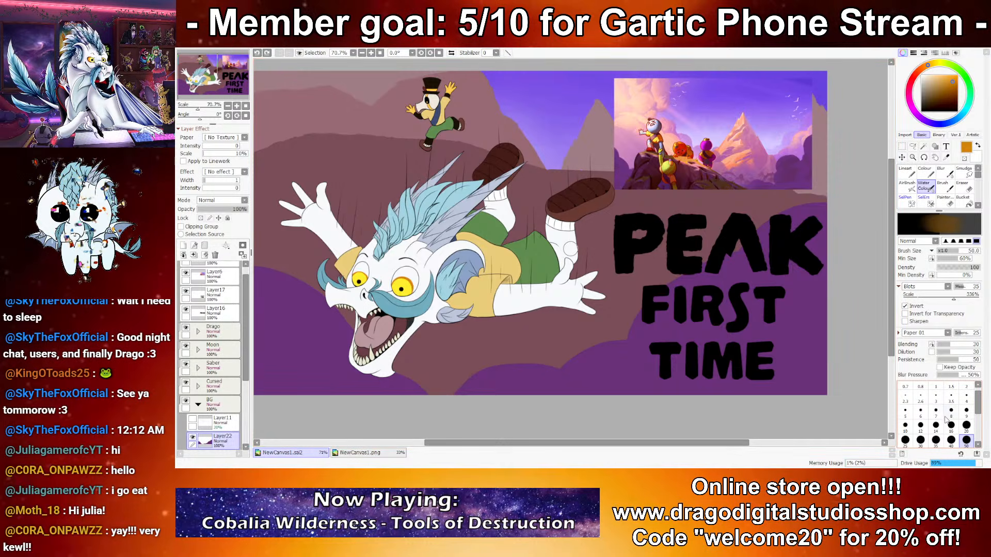
left_click(966, 440)
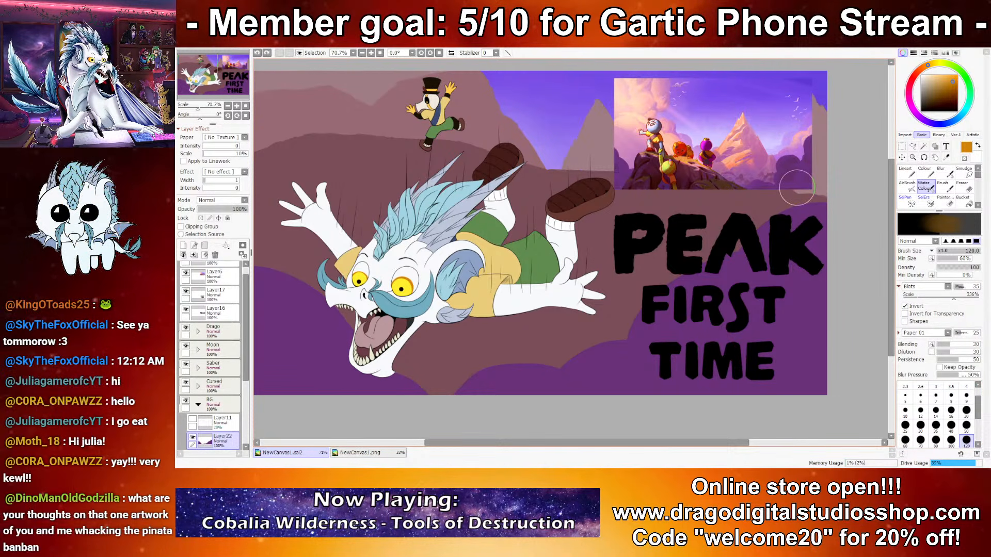
right_click(789, 214)
Step: Set up the Brush with the Blots shape at 369% scale and size 120, and choose a lighter purple
left_click(945, 187)
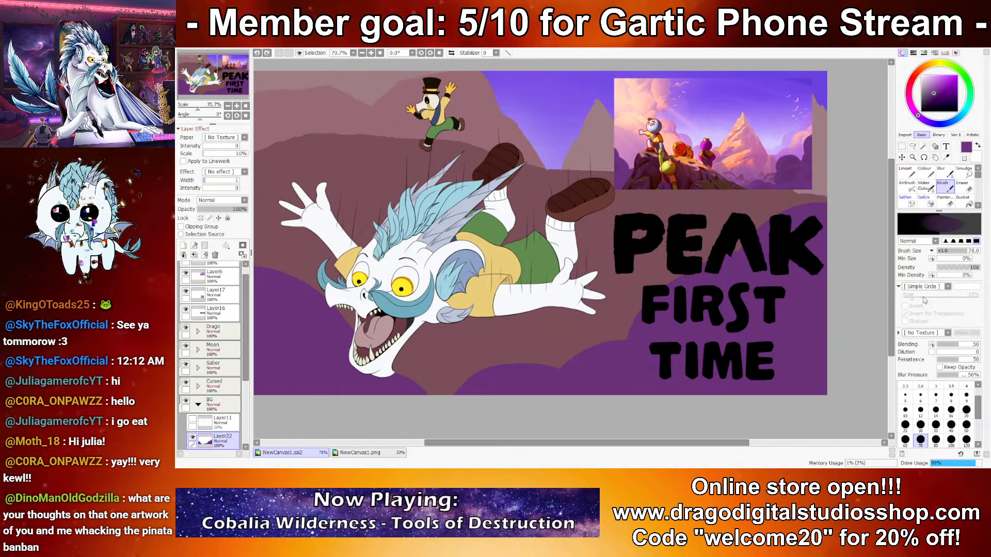
left_click(933, 318)
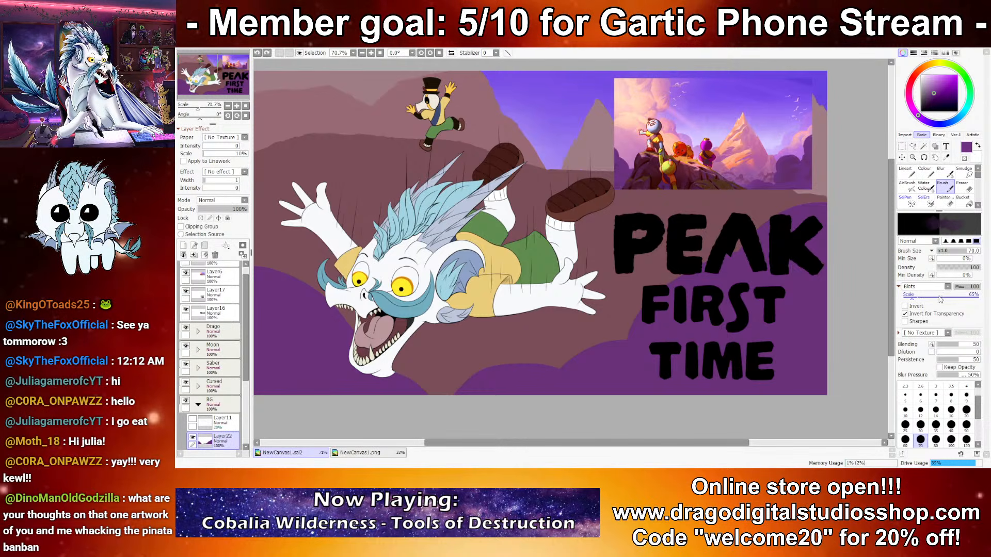
left_click_drag(934, 299, 940, 298)
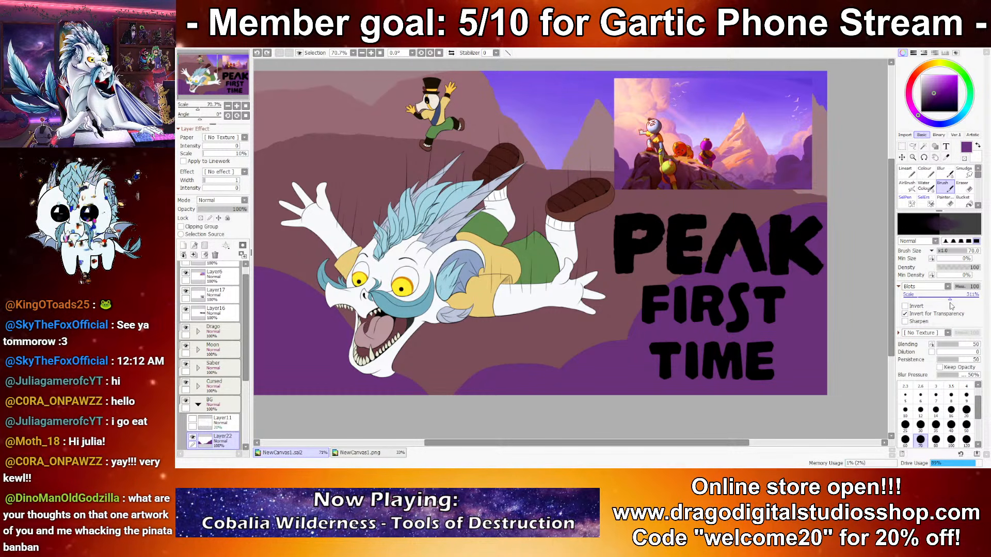
left_click(966, 442)
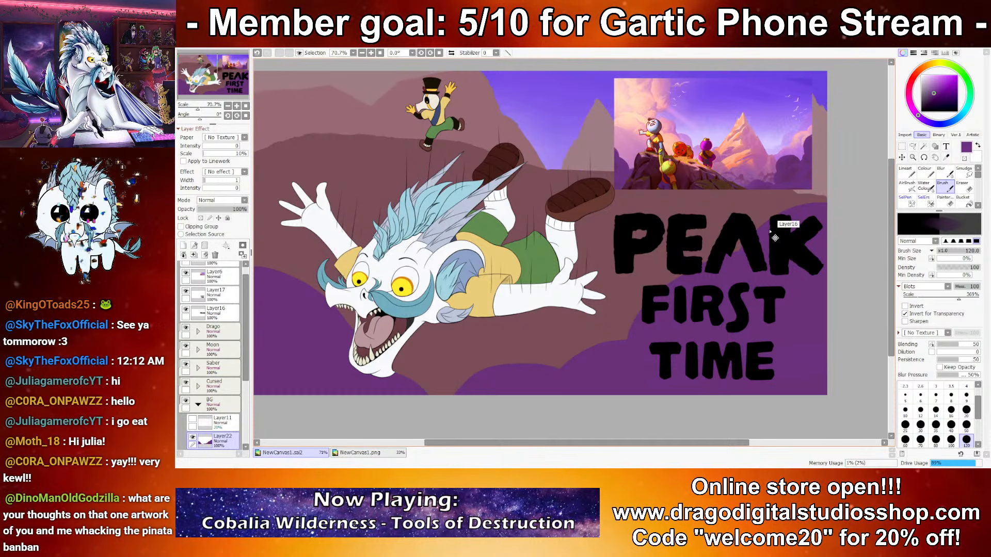
left_click(931, 85)
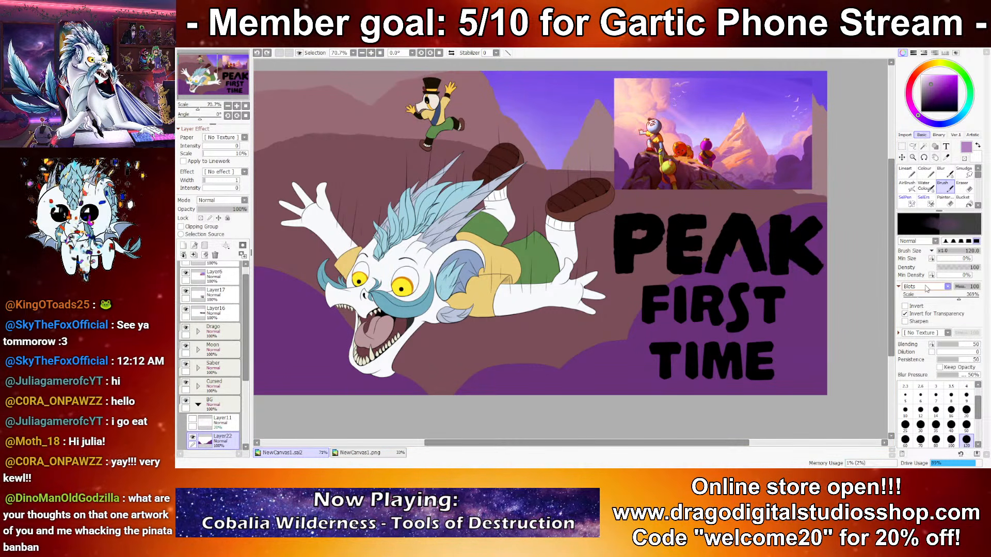
Step: Try the Fino_Hollow and RoughNoise brush shapes, and set the brush back to Simple Circle
left_click(954, 339)
left_click_drag(666, 389, 799, 359)
key("ctrl+z")
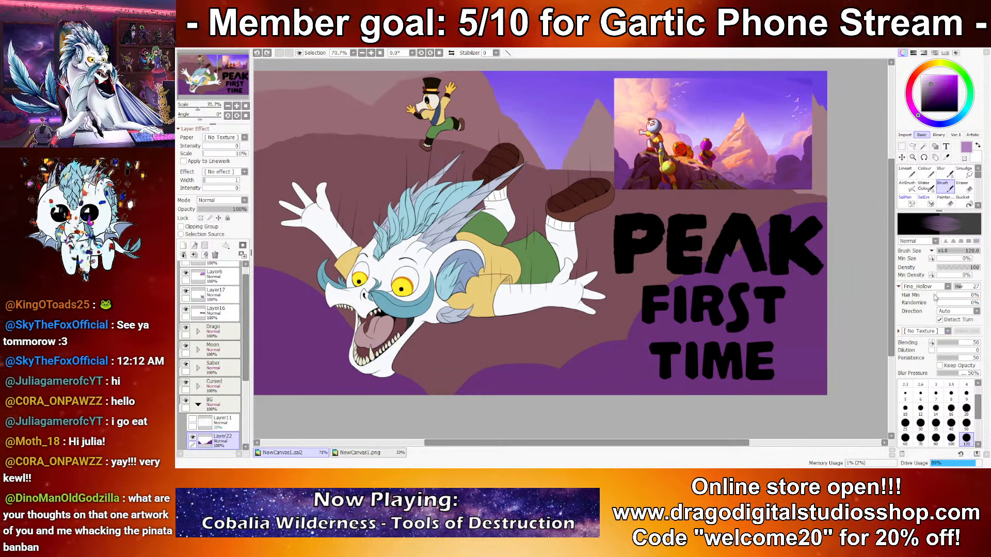
left_click(976, 342)
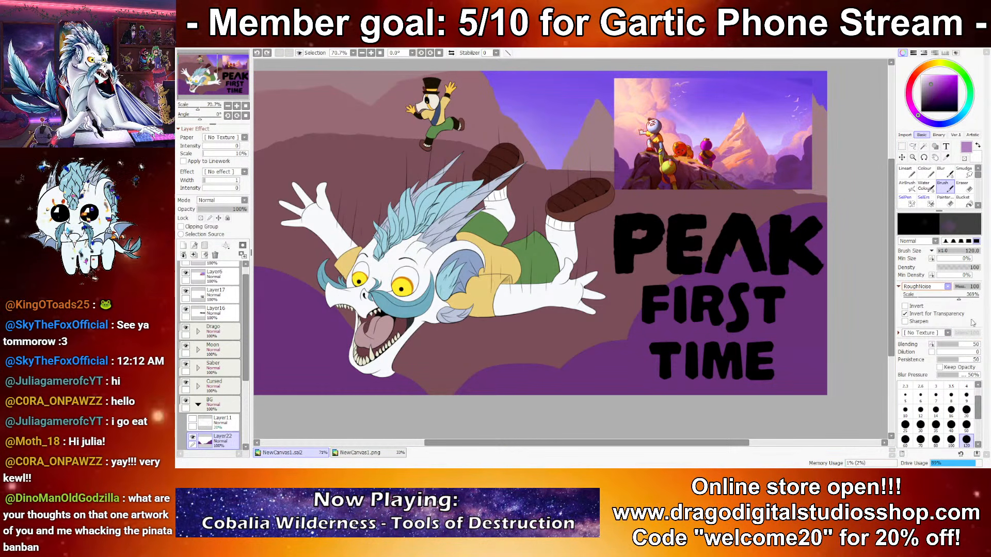
left_click(936, 316)
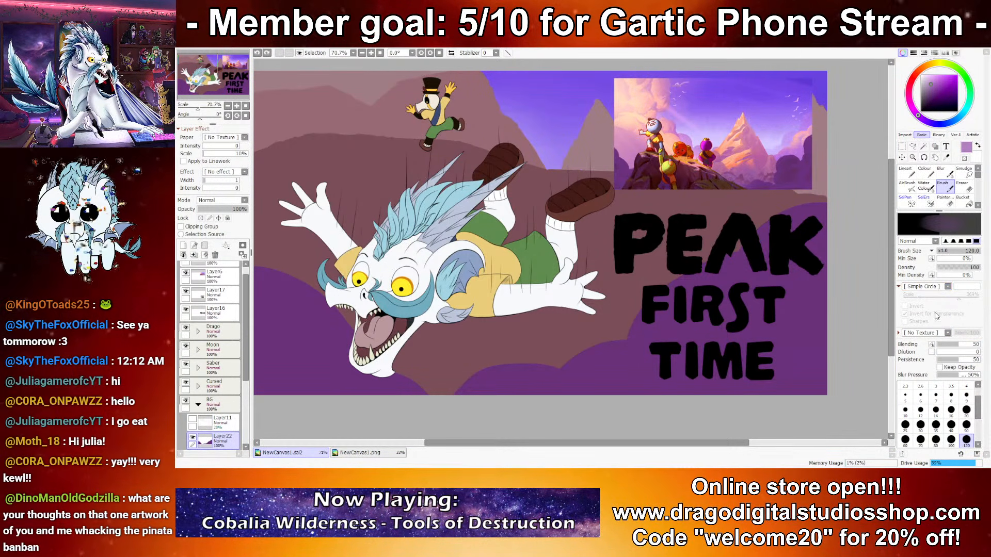
Step: Try the Berber, Burlap, Canvas and Canvas2 brush textures, and set the texture to Carpet 01 for the purple foreground
left_click(870, 355)
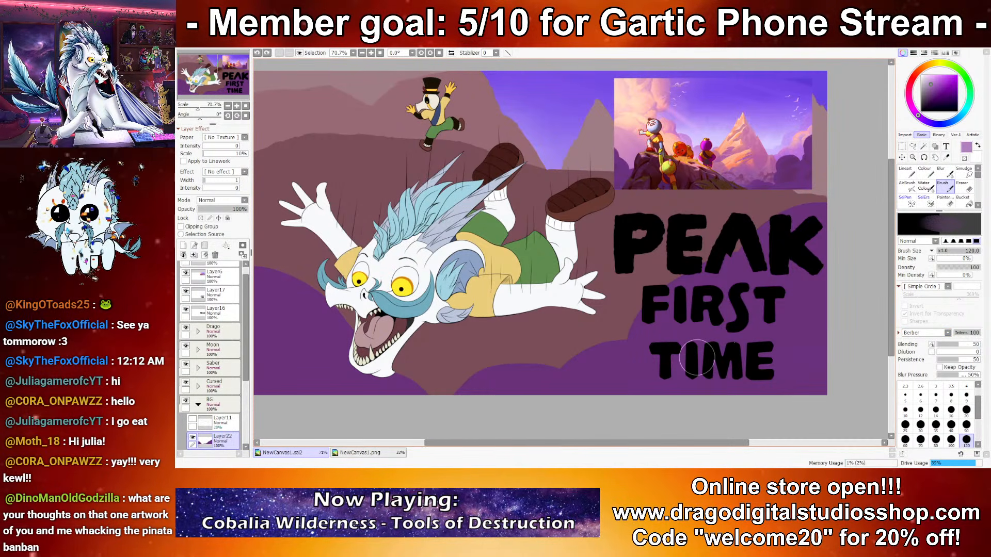
left_click(862, 404)
left_click(928, 333)
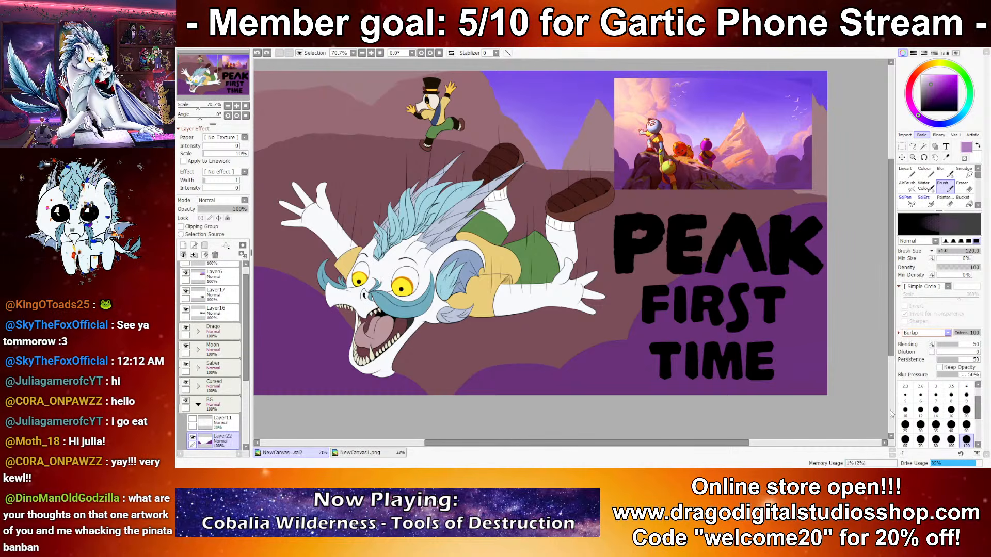
left_click(891, 414)
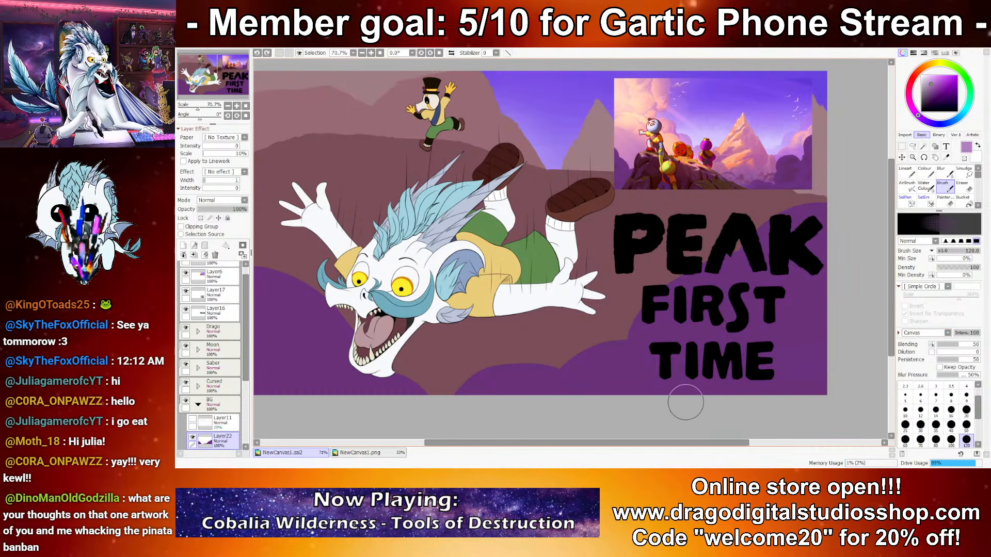
left_click(908, 402)
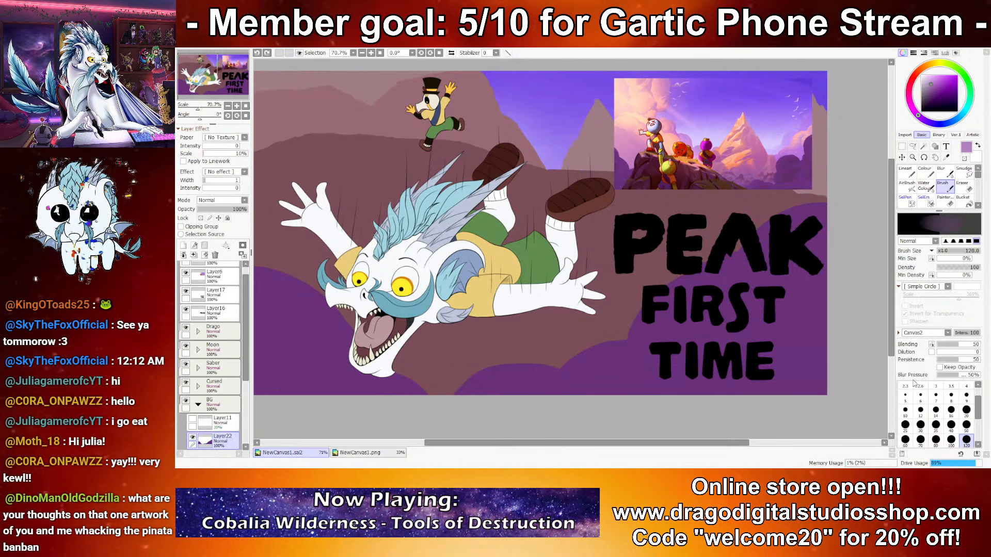
left_click(872, 460)
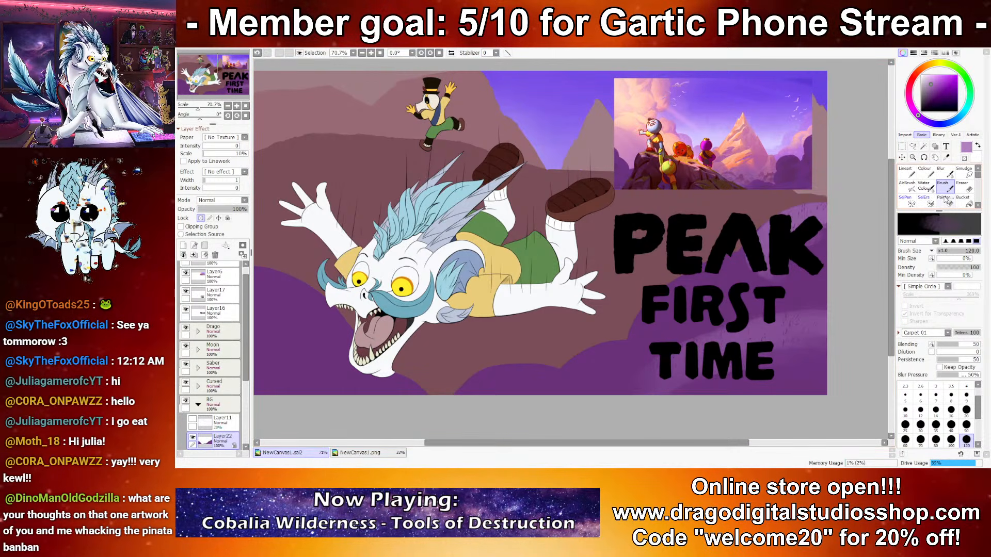
Step: Switch to Water Color, sample the dark purple foreground, set the Simple Circle shape and Dirt 03 texture, and pick a lighter purple
left_click(924, 186)
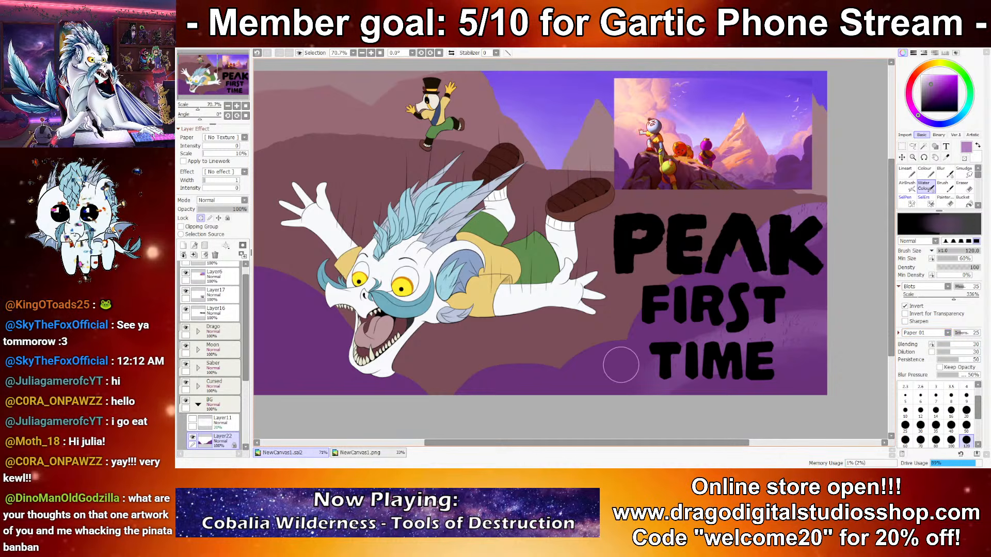
mouse_move(622, 360)
left_mouse_down()
mouse_move(689, 356)
mouse_move(714, 367)
left_mouse_up()
key("ctrl+z")
right_click(639, 382)
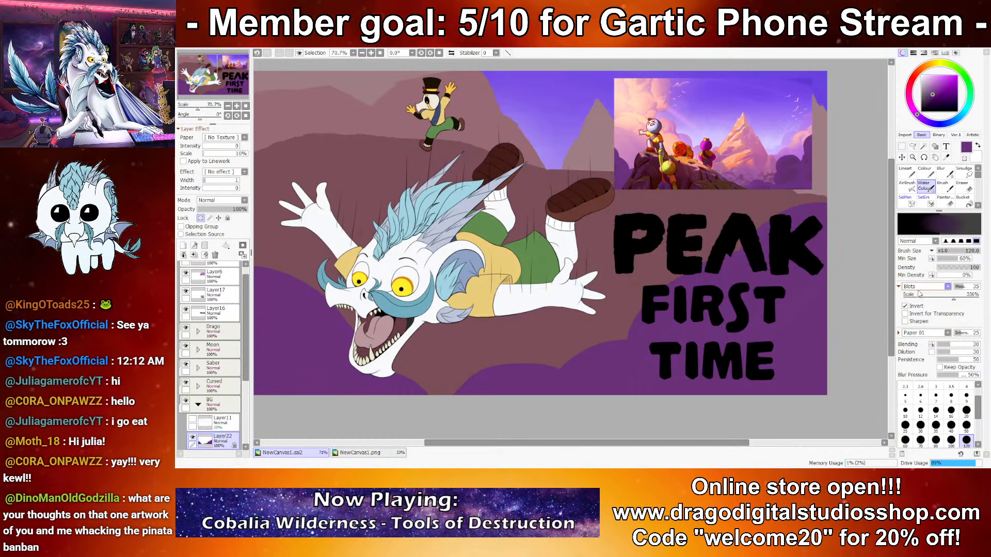
left_click(937, 297)
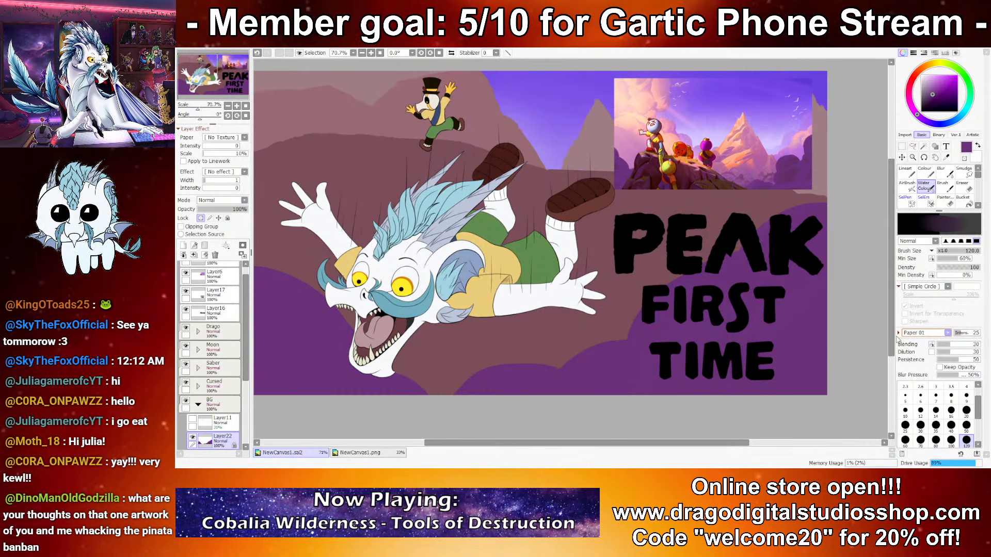
left_click(876, 386)
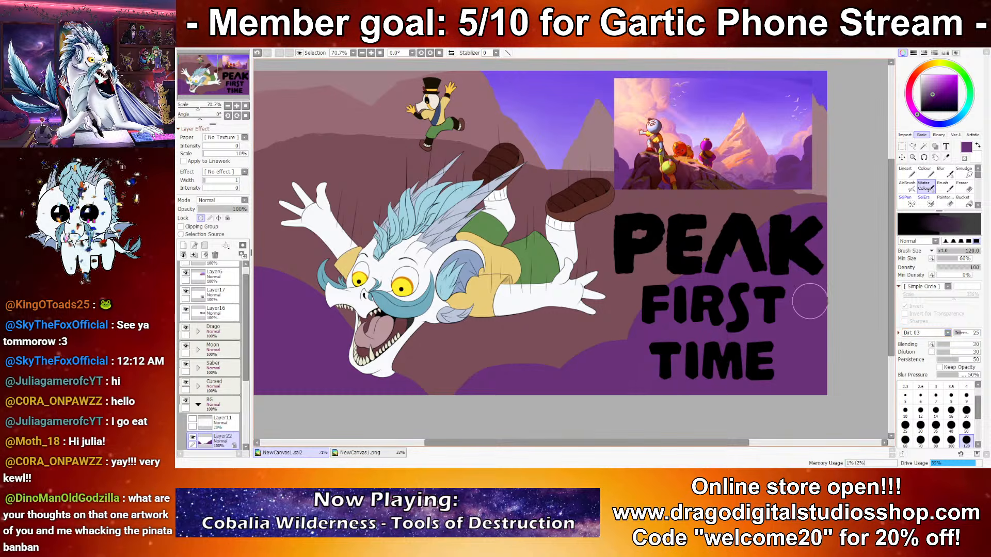
left_click(931, 85)
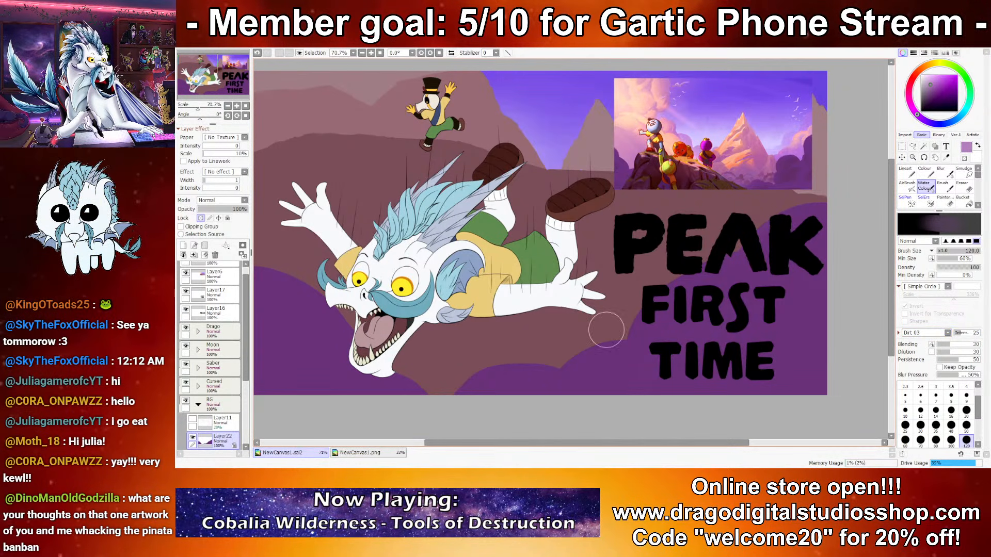
Step: Try the Dirt 03, CrossedLines and CircleEffect brush textures with test strokes on the purple foreground, undoing each one
left_click_drag(555, 400, 660, 371)
key("ctrl+z")
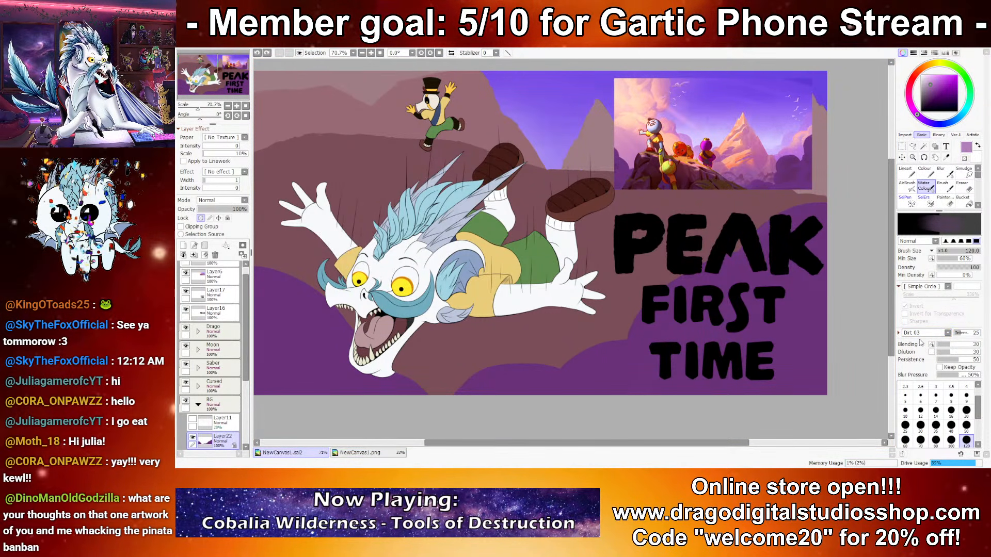
left_click_drag(715, 401, 834, 382)
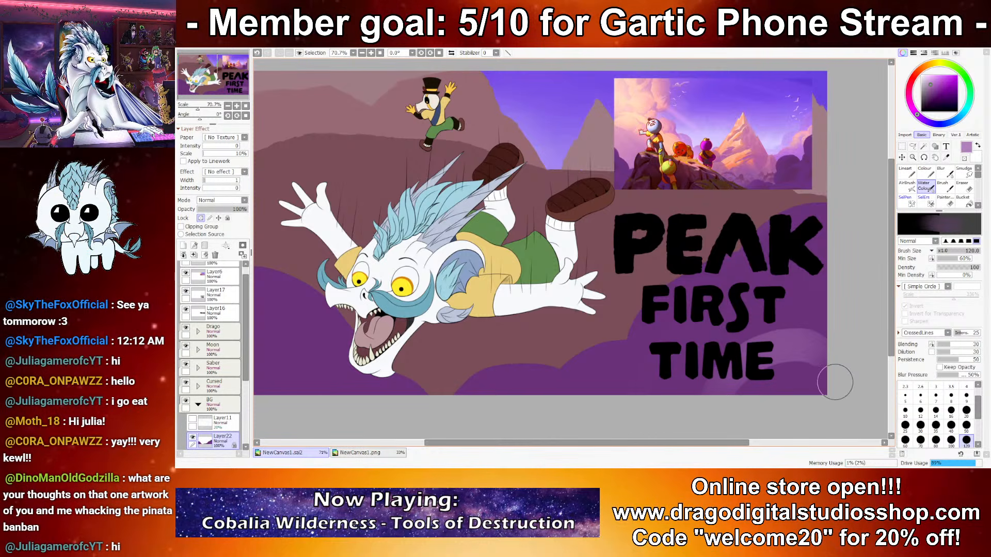
key("ctrl+z")
scroll(917, 334, "up", 3)
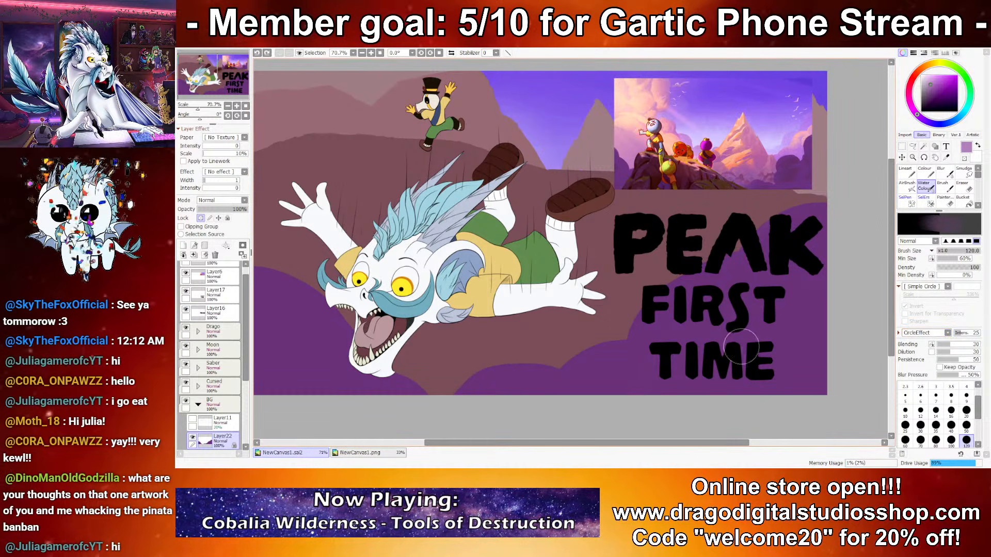
scroll(918, 334, "up", 1)
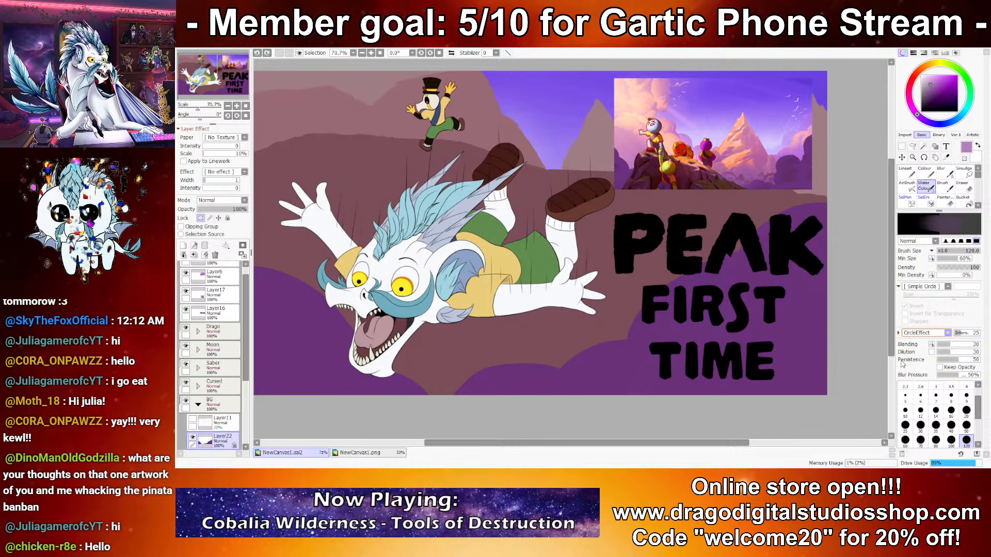
Step: Set the Water Color texture to Dirt 11 at intensity 100 with the Blots shape at 45% scale, and test it behind TIME
left_click(871, 407)
left_click_drag(961, 333, 990, 339)
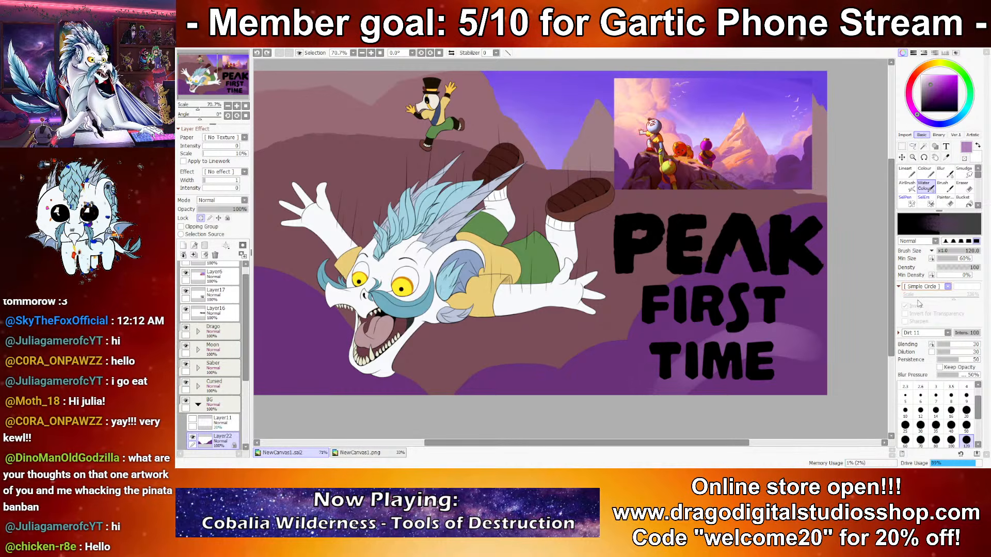
left_click(925, 325)
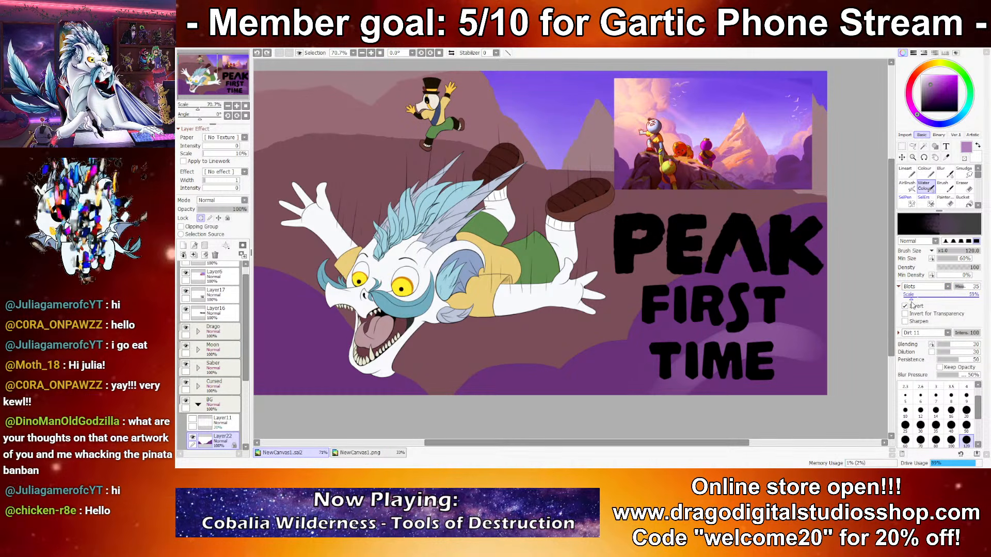
left_click_drag(748, 335, 807, 339)
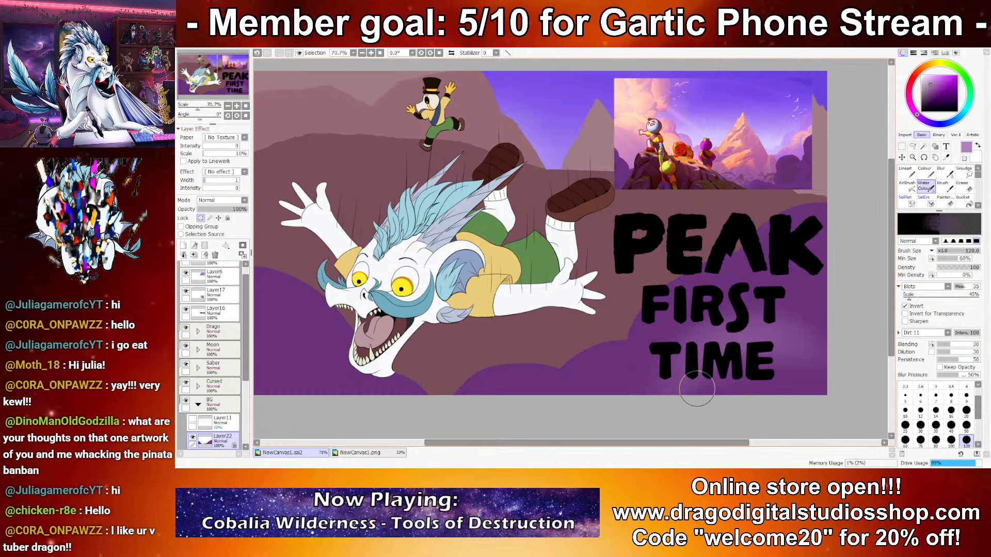
key("ctrl+z")
Step: Paint lighter purple cloud-like highlights on the foreground around the FIRST TIME lettering with brush sizes 40 and 50
left_click(951, 425)
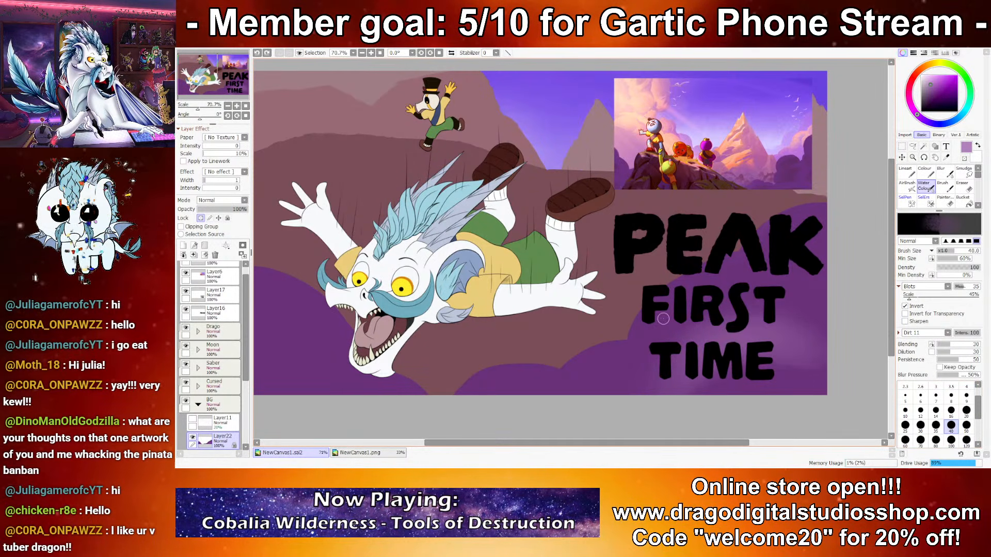
mouse_move(635, 339)
left_mouse_down()
mouse_move(643, 317)
mouse_move(706, 276)
left_mouse_up()
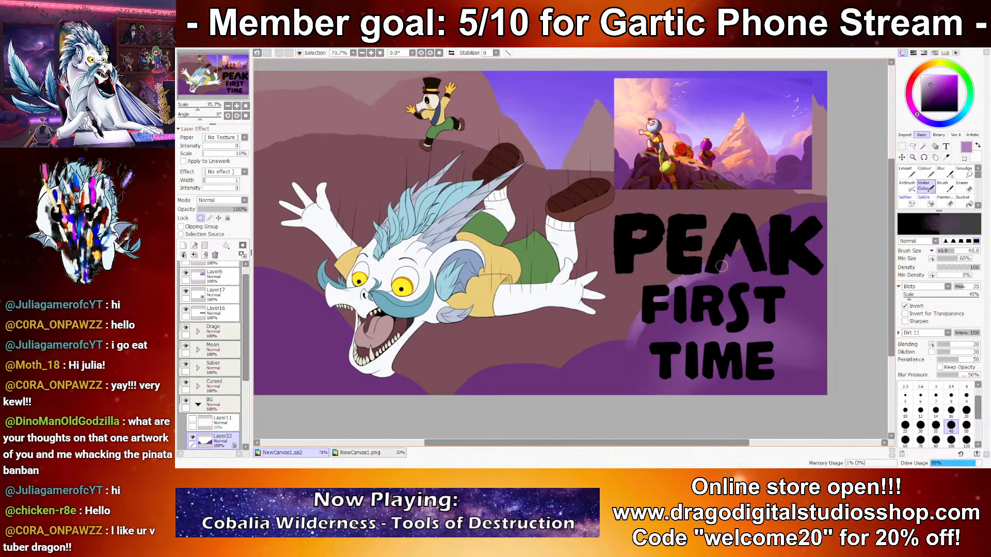
key("bracketright")
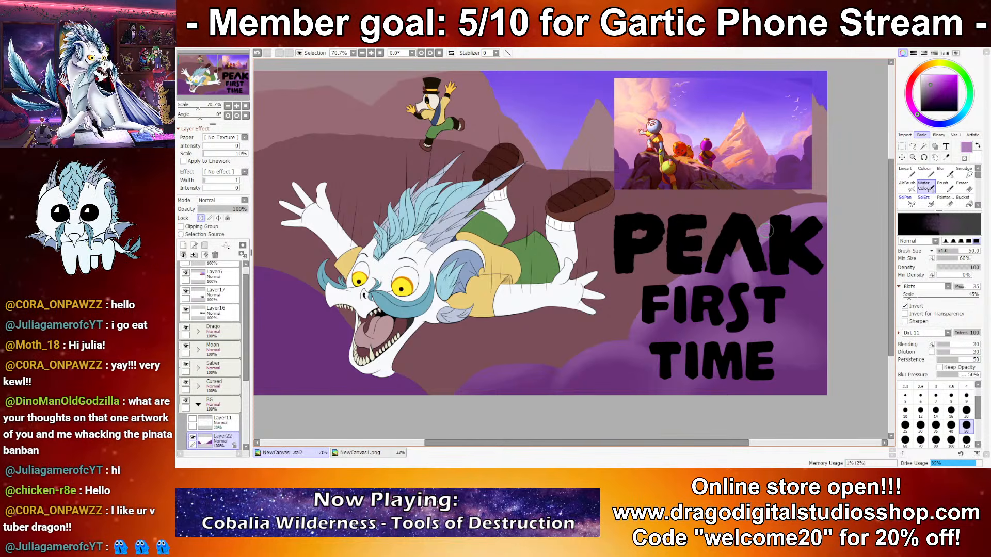
Step: Sample the foreground purple, darken it, and alternate it with the light purple to shade the puffs around the lettering
key("x")
right_click(796, 287)
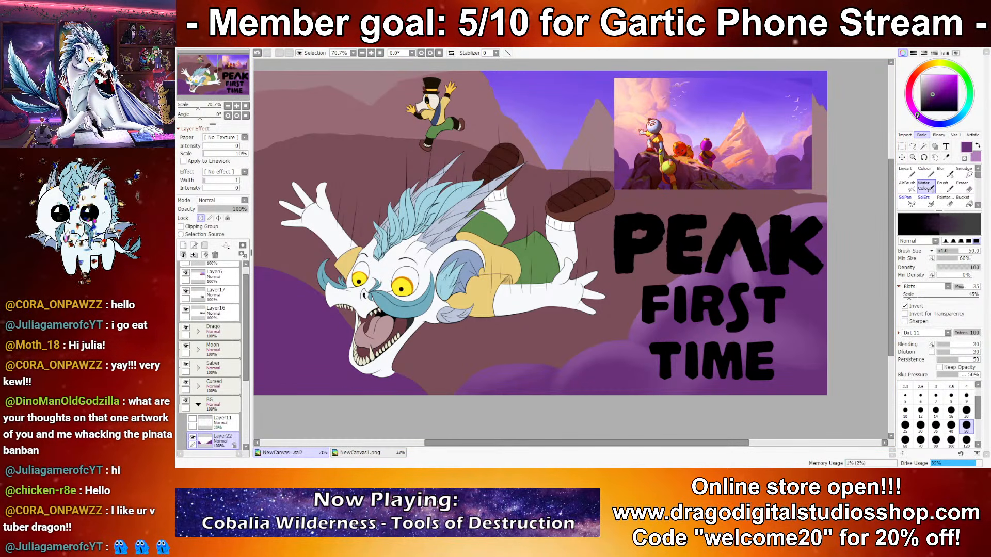
left_click_drag(933, 95, 932, 101)
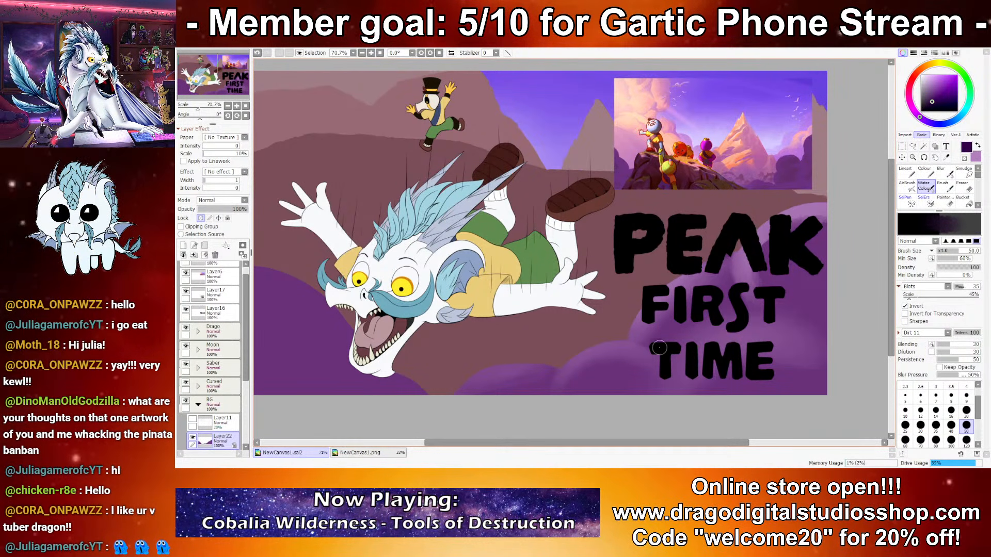
key("x")
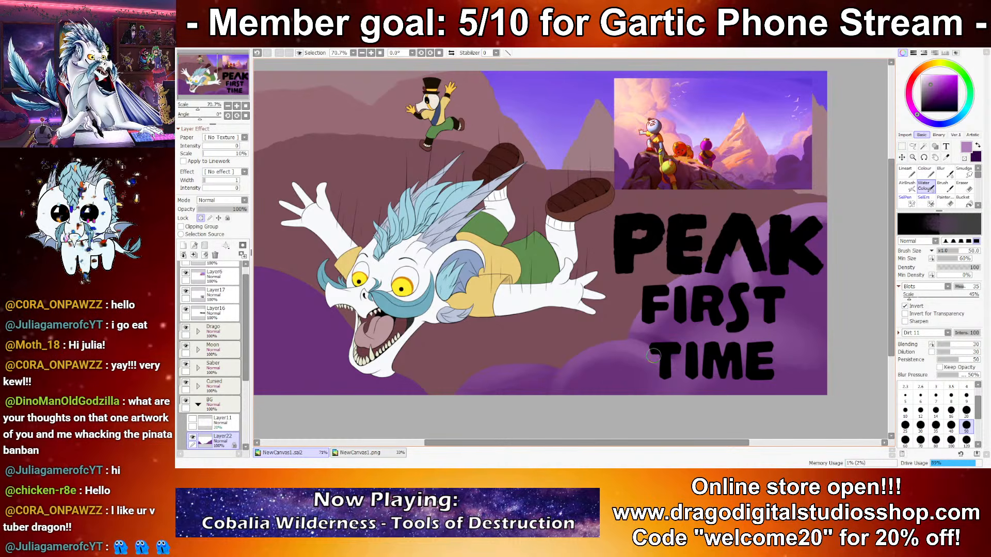
key("x")
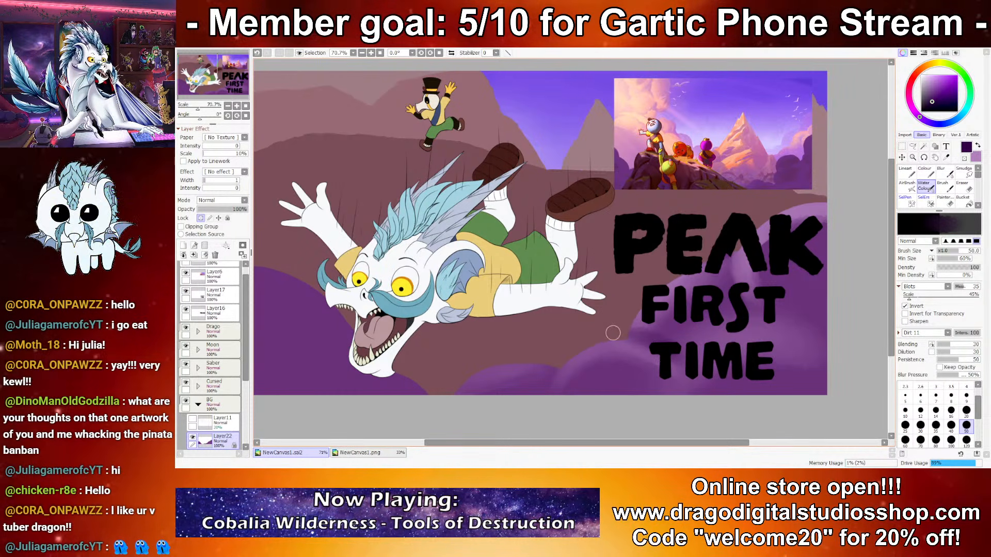
key("x")
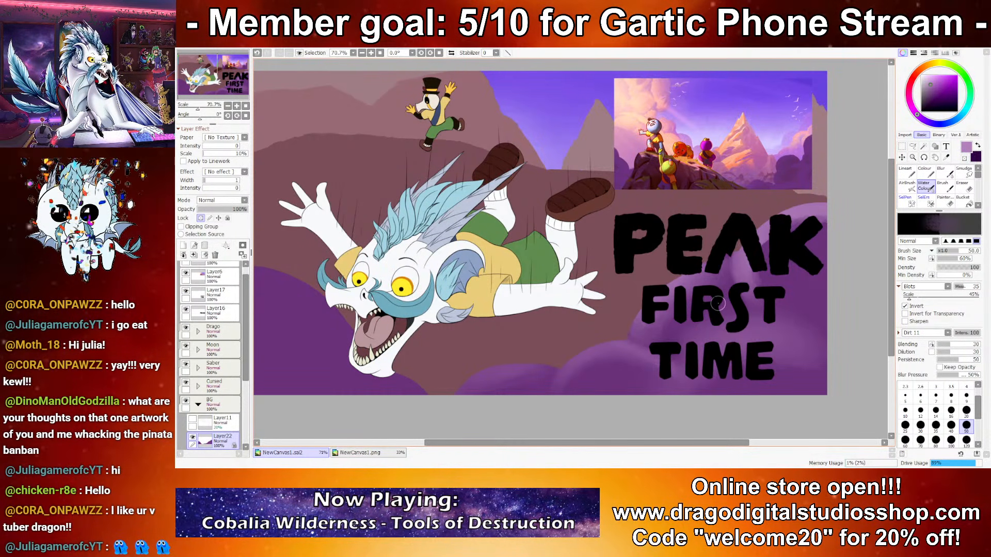
key("x")
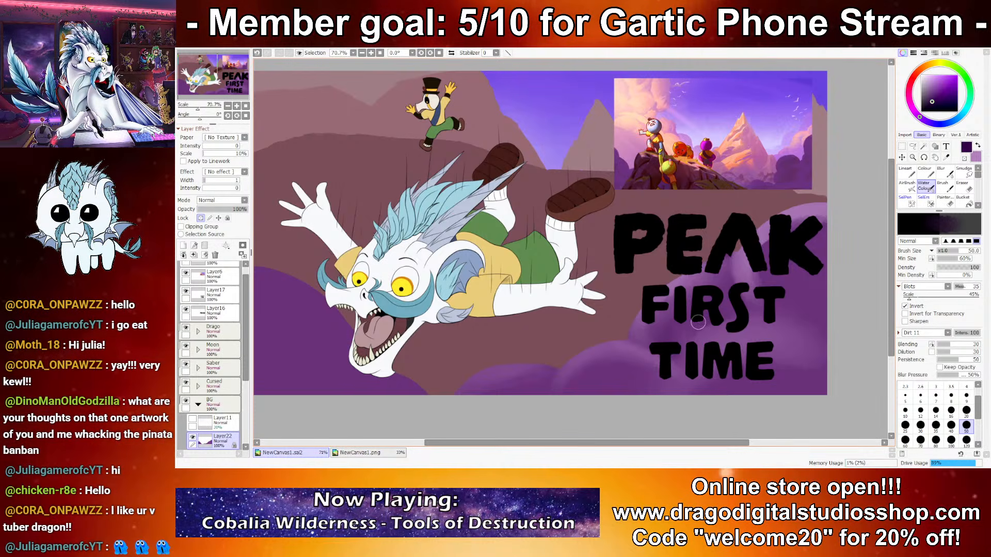
Step: Switch to the Carpet 01 Brush at size 80 and add light and dark purple texture to the puffs behind the title
key("x")
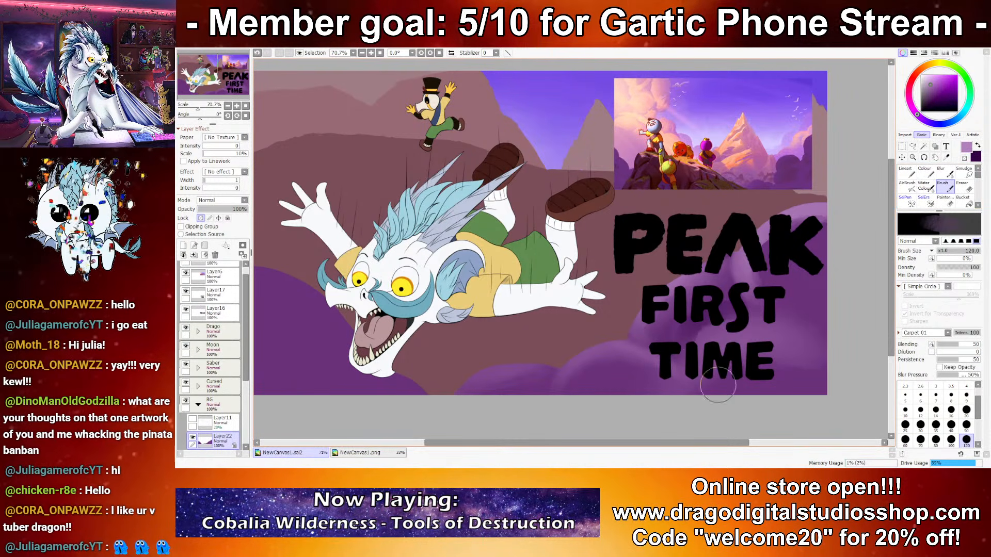
left_click(905, 426)
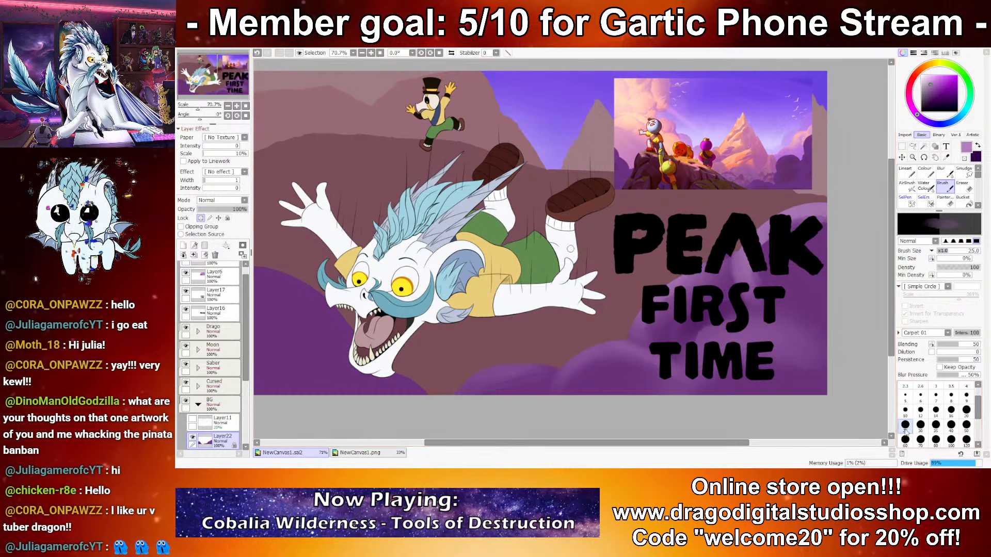
left_click(935, 439)
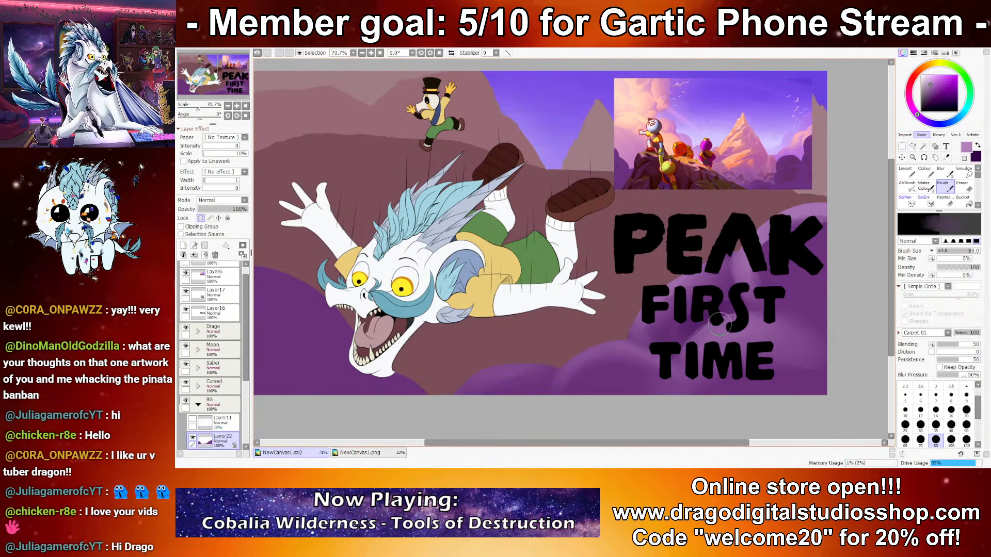
key("x")
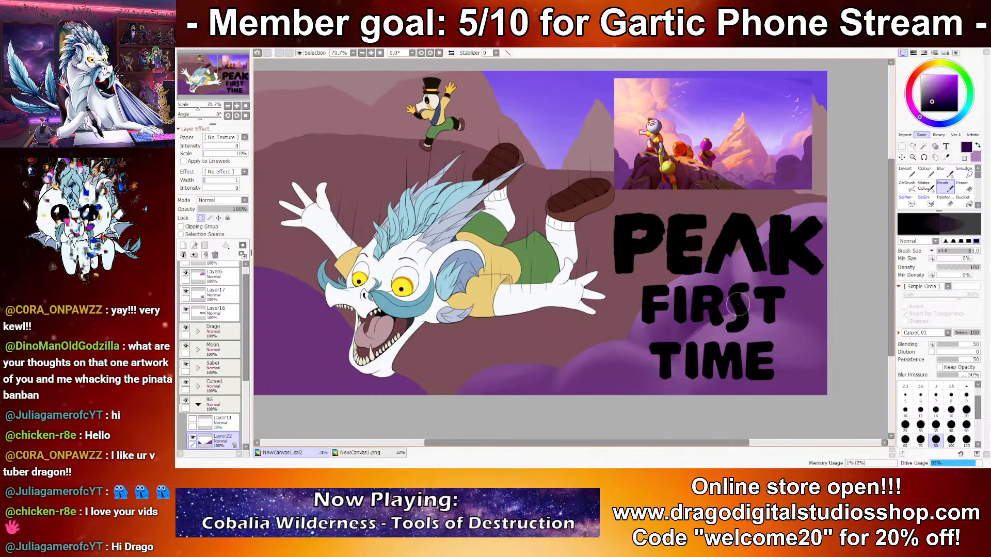
Step: Blend the puffs beside the title using the size 50 Water Color brush, alternating light and dark purple
key("c")
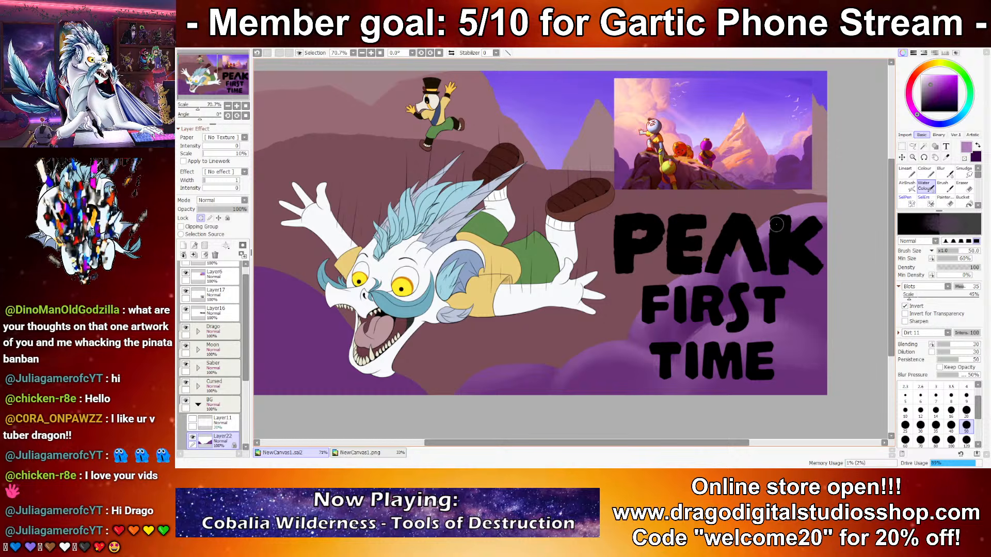
key("x")
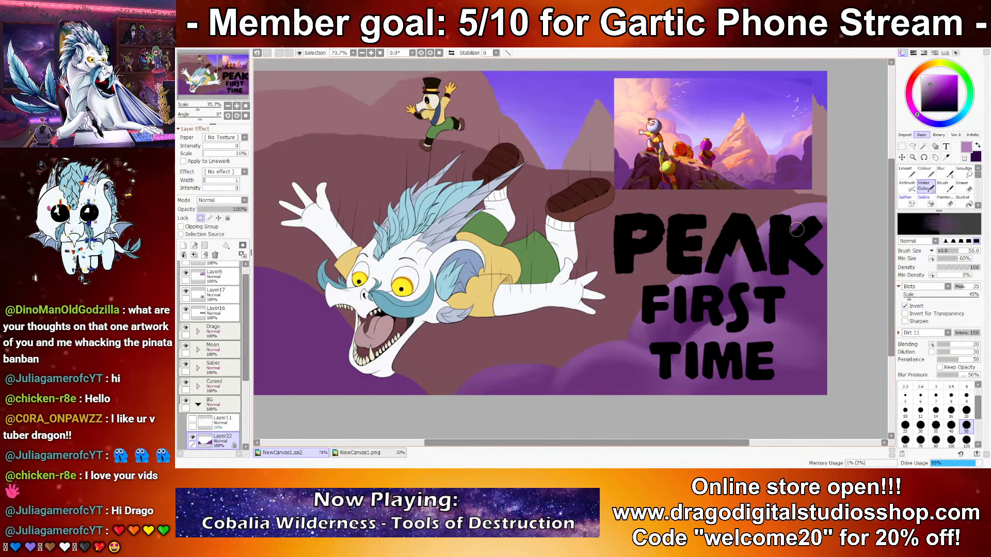
key("x")
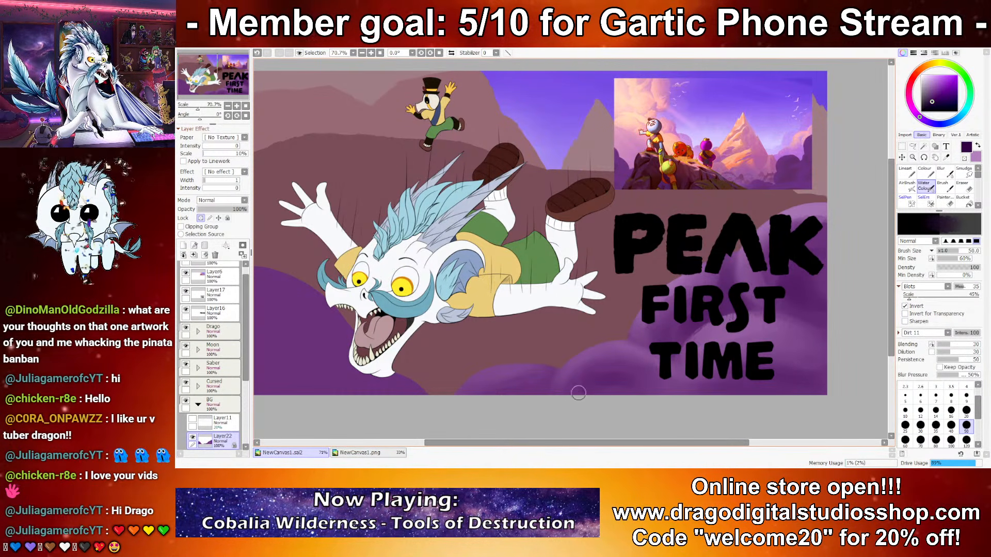
Step: Paint light purple textured strokes with the size 80 Brush along the lower puffs between the character's chin and TIME
left_click(945, 186)
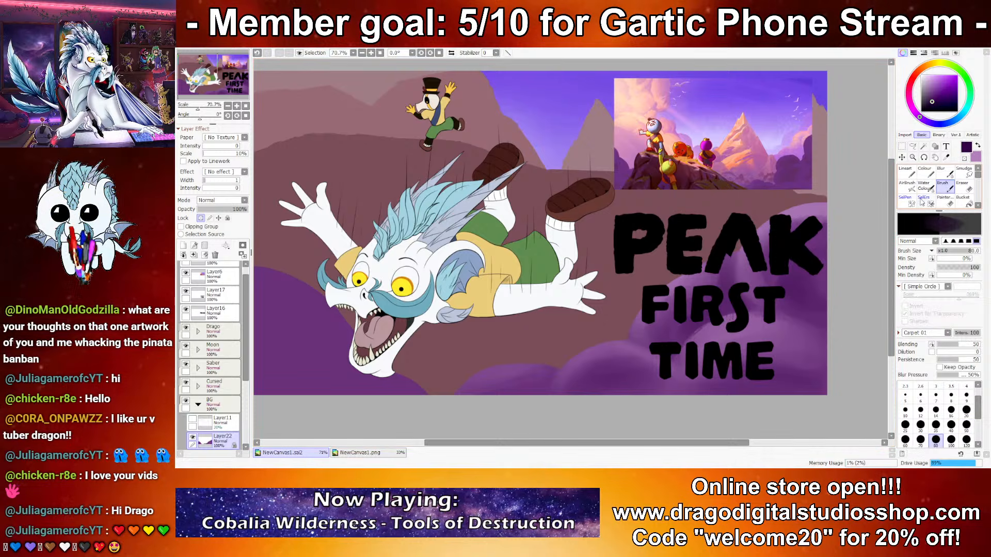
key("x")
mouse_move(560, 402)
left_mouse_down()
mouse_move(659, 382)
mouse_move(559, 400)
mouse_move(647, 364)
left_mouse_up()
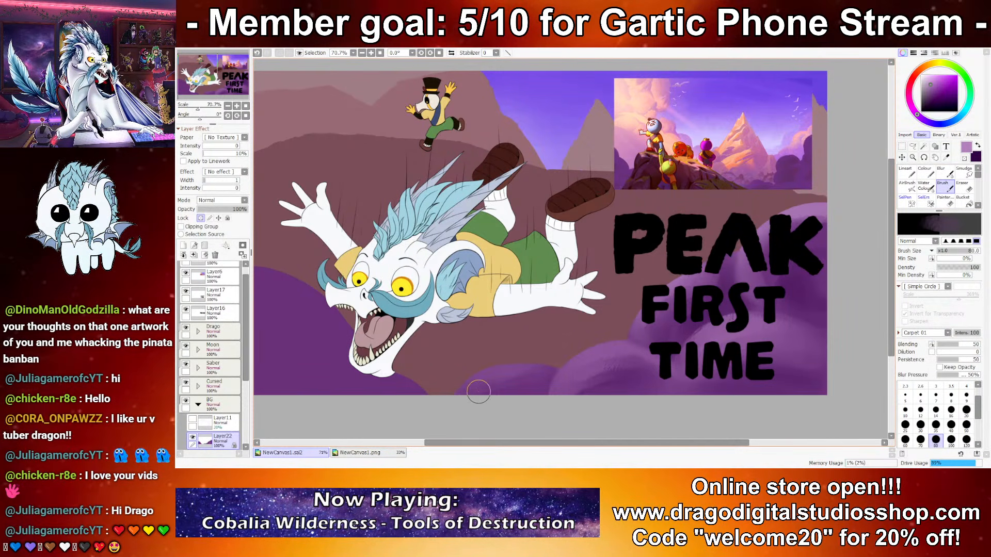
left_click_drag(471, 388, 523, 369)
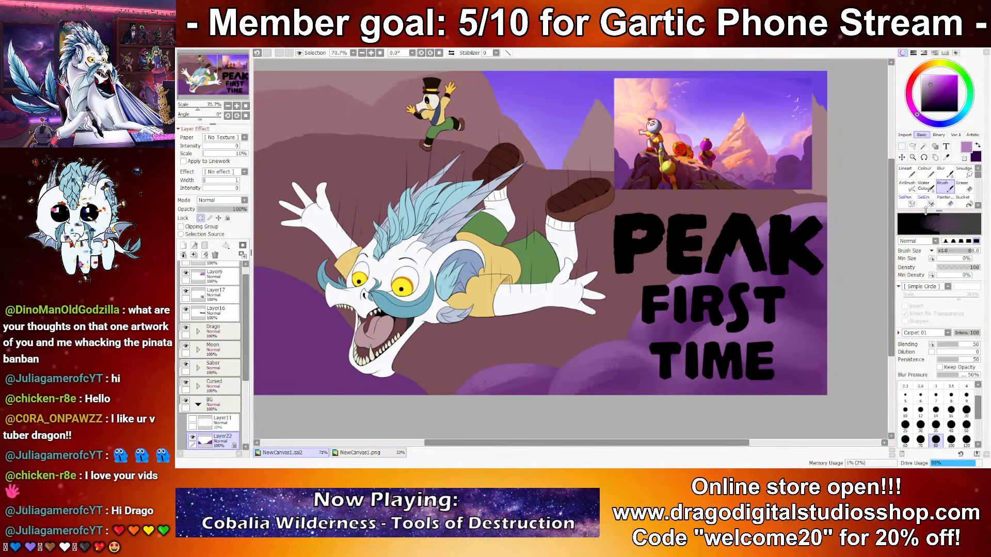
Step: Blend the lower puffs around TIME with the size 50 Water Color brush, alternating dark and light purple
left_click(924, 186)
key("x")
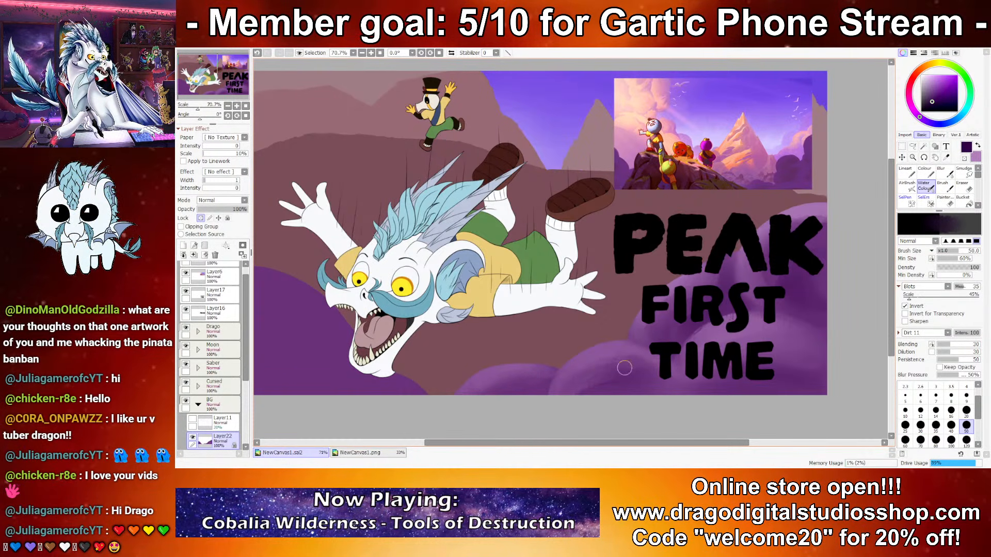
scroll(672, 284, "down", 9)
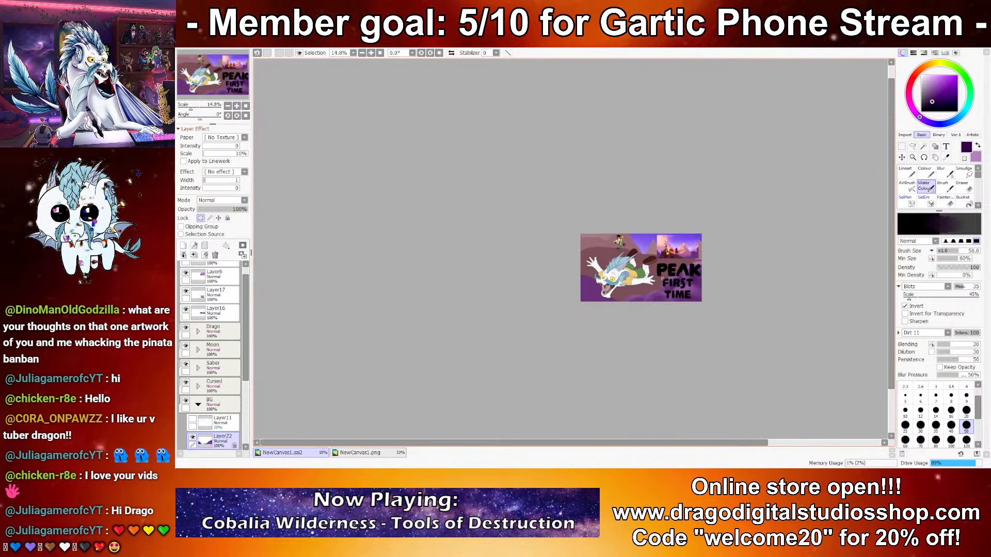
scroll(669, 291, "up", 9)
key("x")
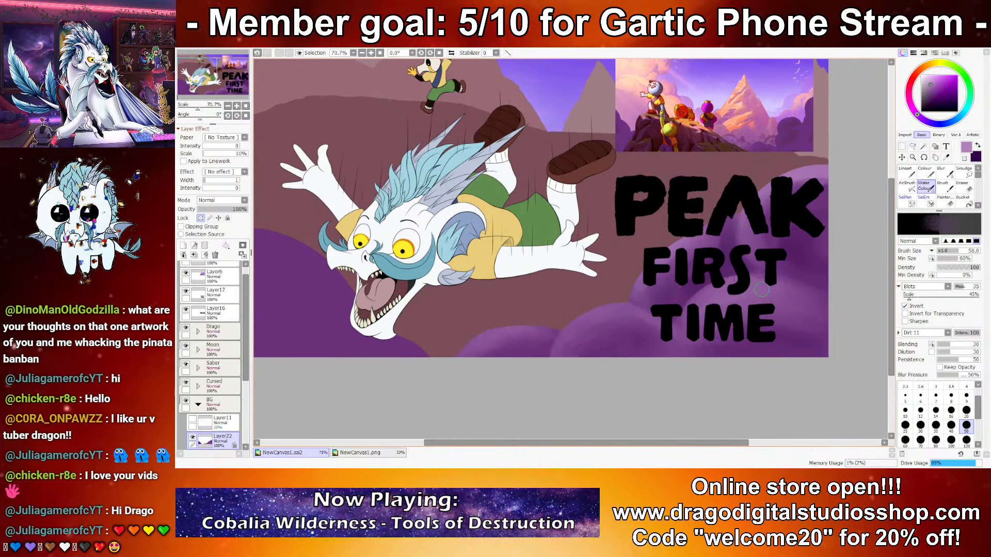
Step: Add dark purple texture to the puffs around the title using the Carpet 01 Brush enlarged to size 35
key("x")
key("b")
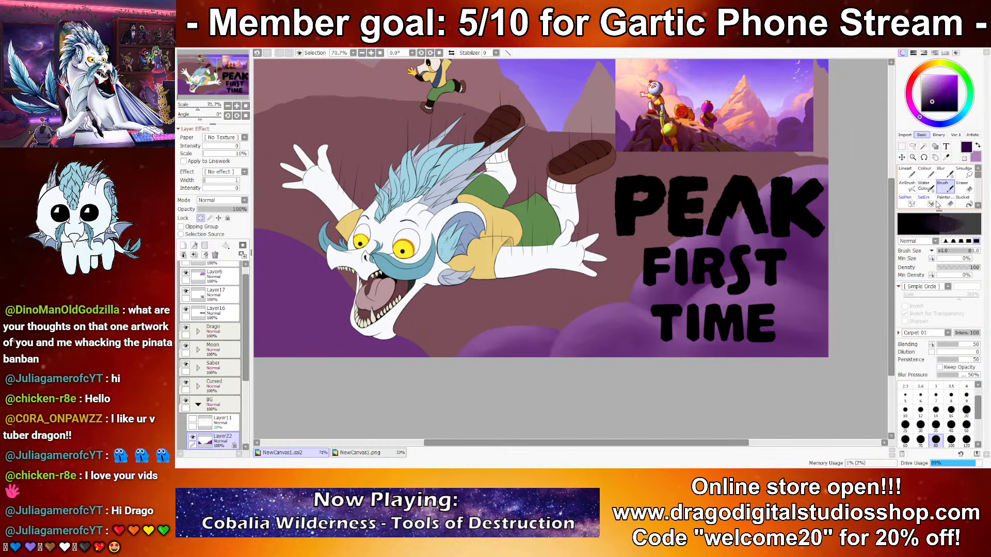
key("bracketright")
key("bracketright")
key("bracketright")
key("bracketright")
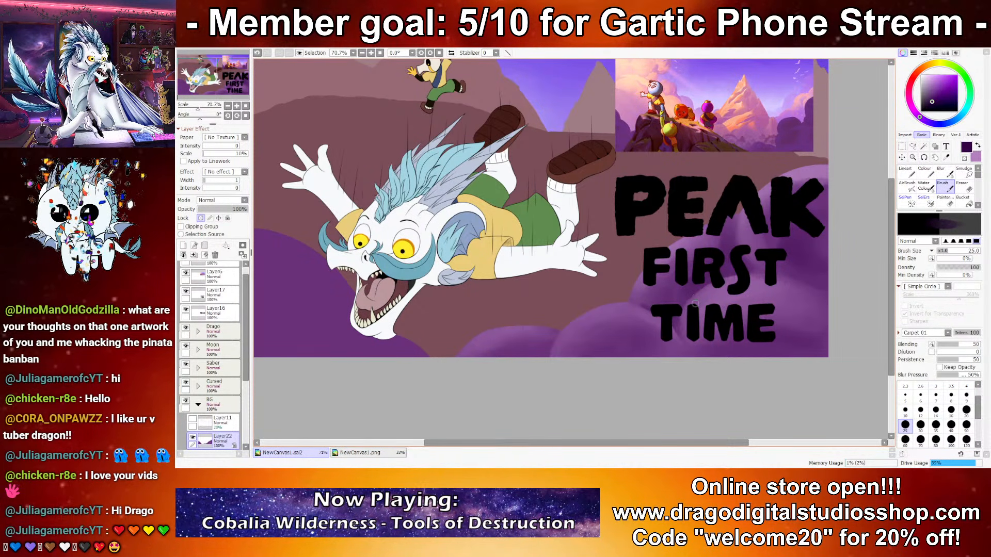
key("bracketright")
key("bracketright")
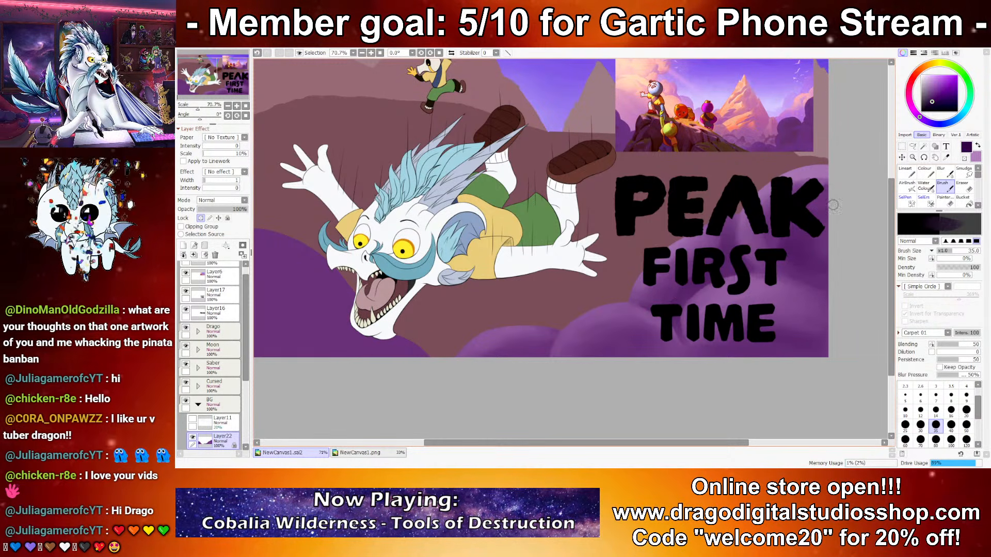
Step: Shade the puffs between the lettering and the canvas's right edge, alternating Water Color blending with size 35 Brush texture in light and dark purple
left_click(925, 186)
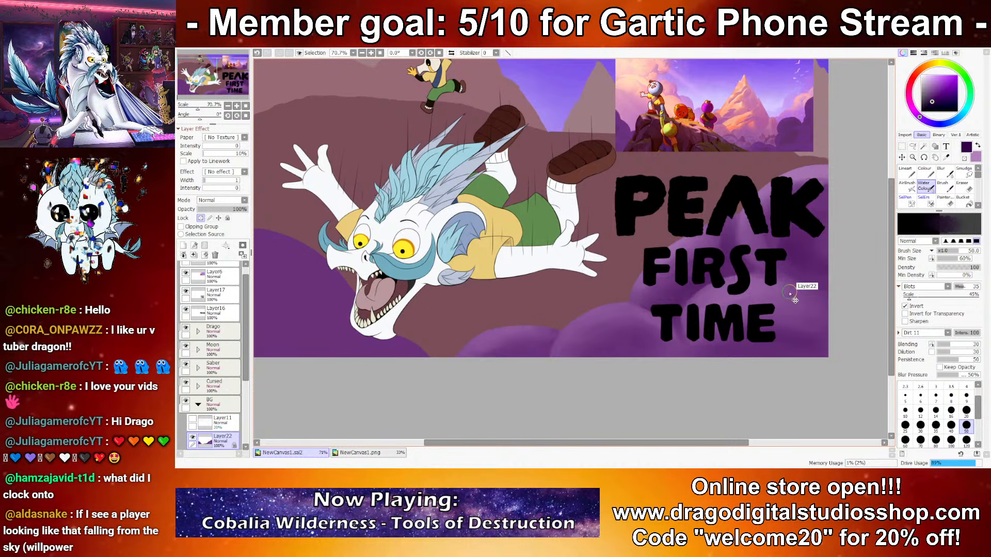
key("b")
mouse_move(817, 260)
left_mouse_down()
mouse_move(772, 336)
mouse_move(765, 315)
left_mouse_up()
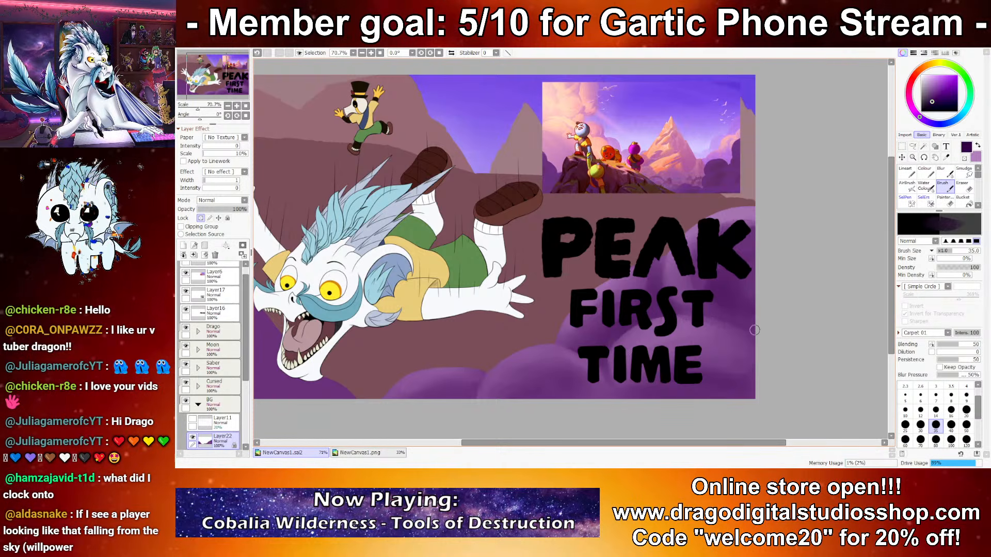
key("x")
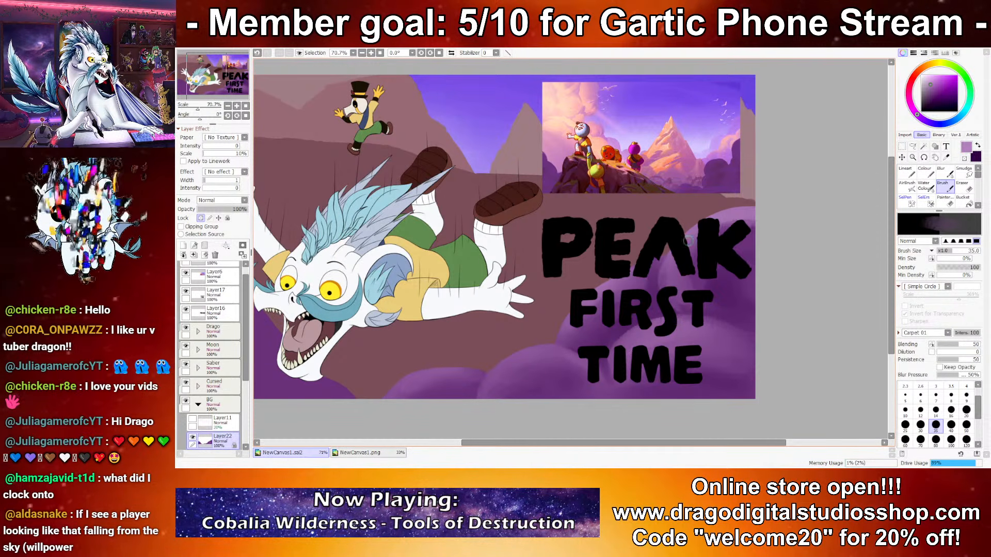
left_click(925, 187)
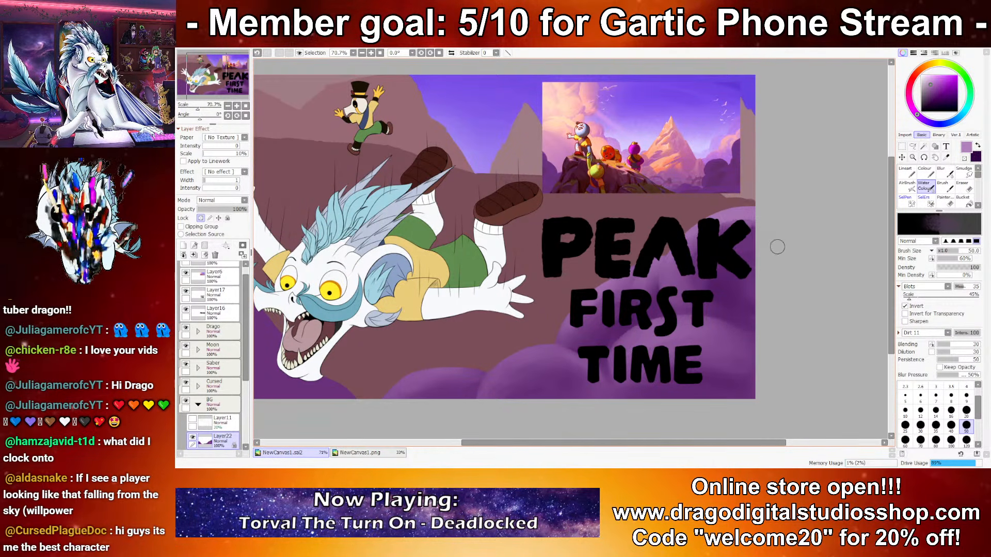
key("b")
key("x")
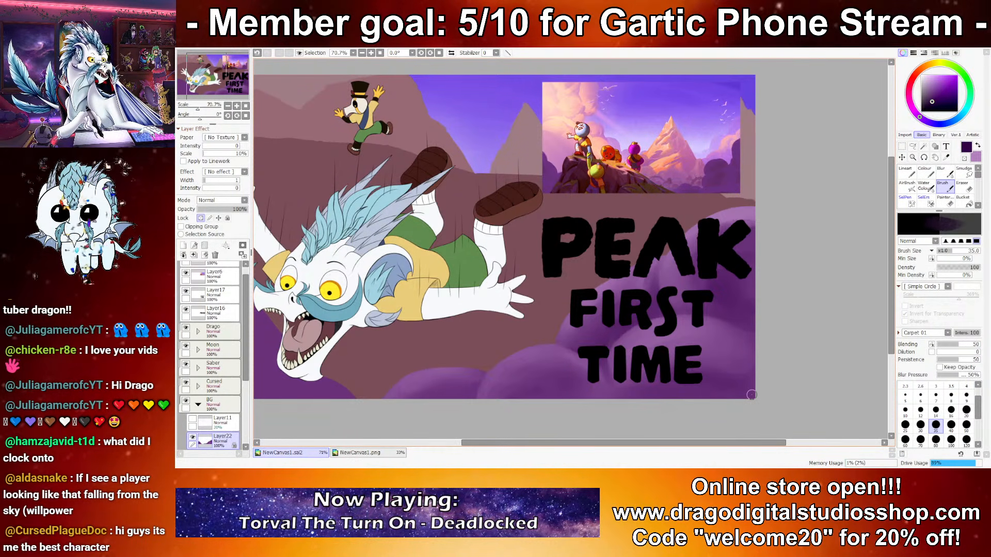
Step: Texture the puffs below the title in light purple with the Brush at size 100, and soften them with the Water Color brush
scroll(739, 381, "down", 5)
scroll(591, 364, "up", 3)
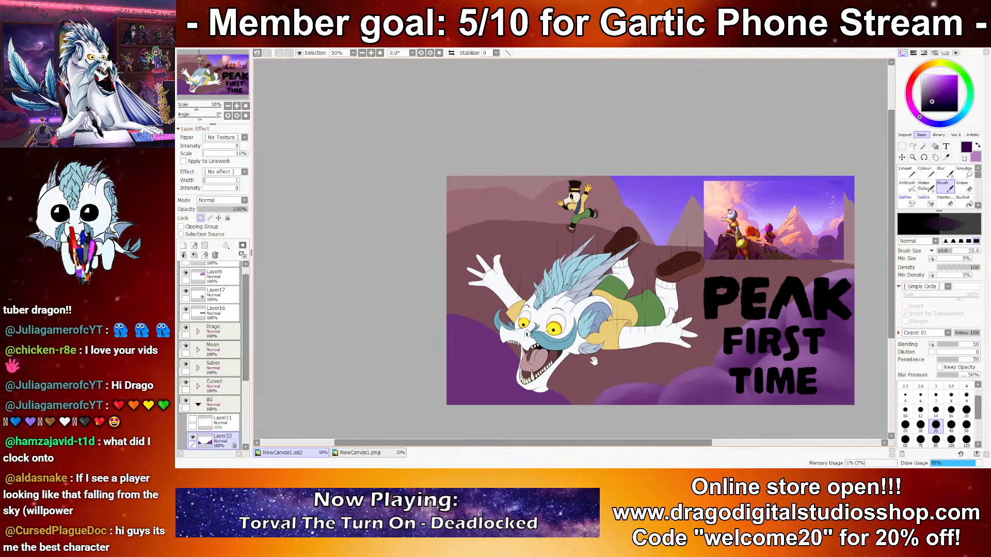
left_click_drag(832, 349, 799, 353)
key("x")
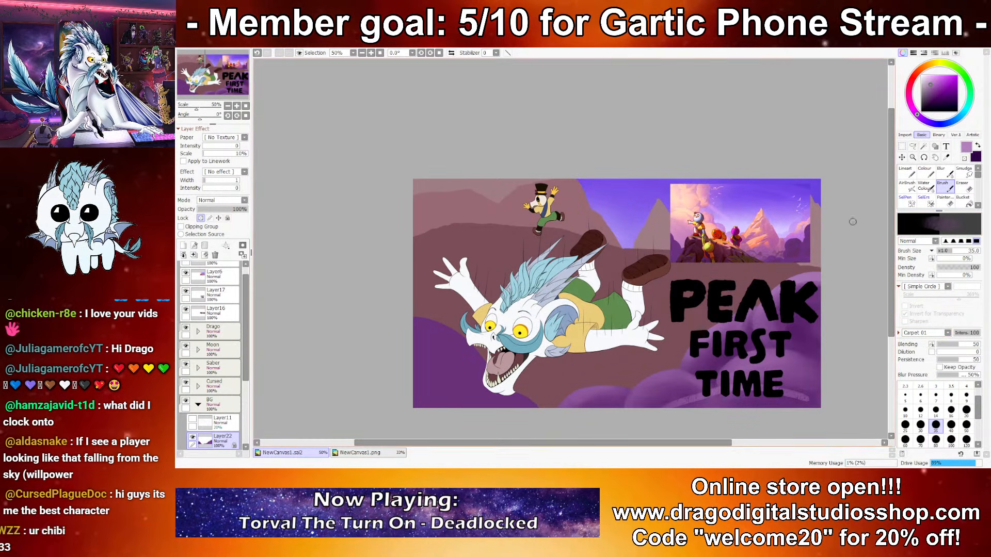
left_click(965, 424)
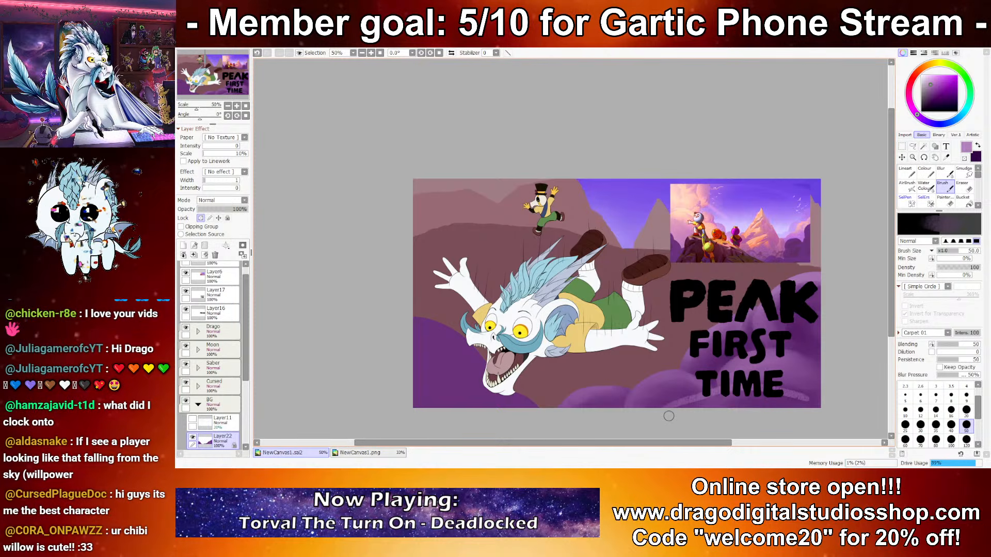
left_click(951, 440)
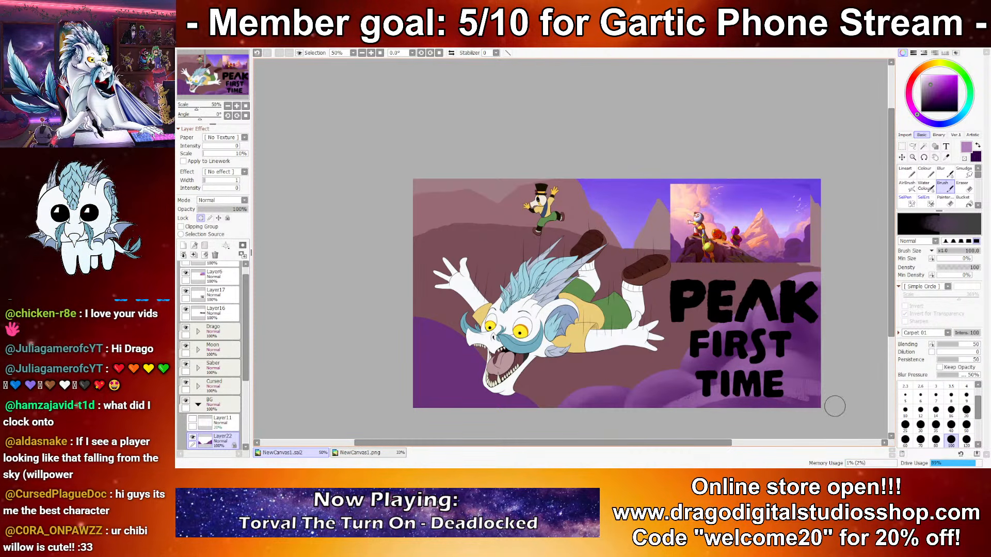
left_click(925, 187)
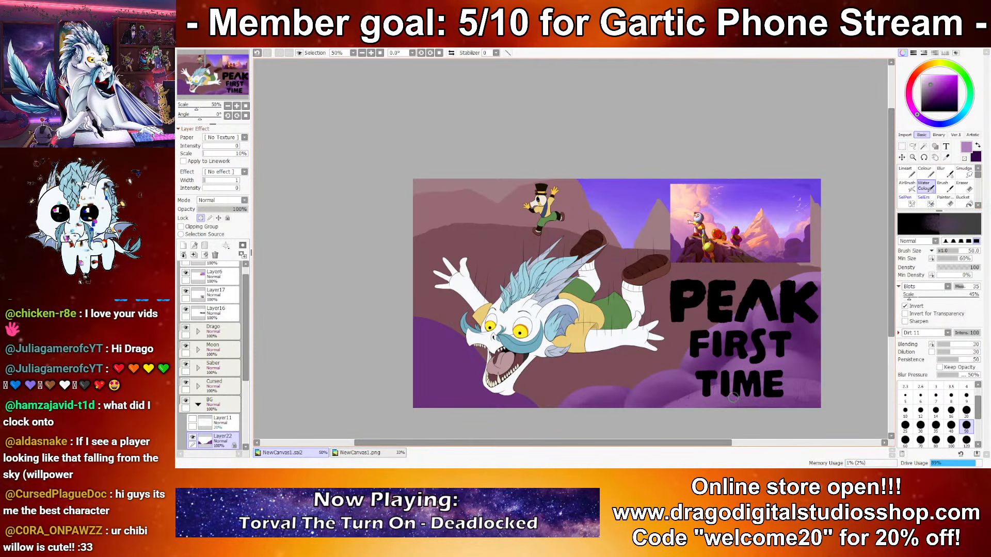
key("x")
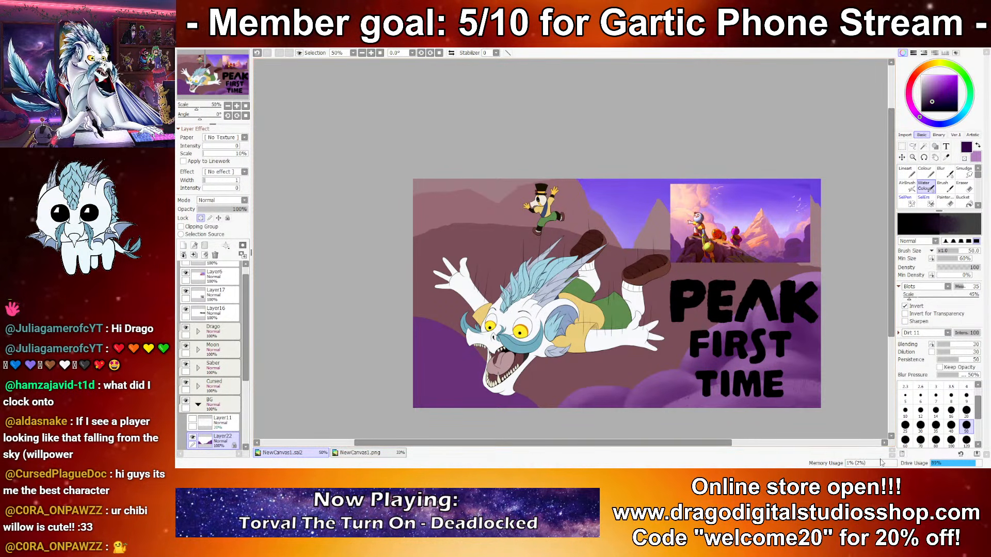
Step: Paint rounded cloud puffs into the purple foreground left of the character with the size 50 Water Color brush, alternating light and dark purple
scroll(444, 409, "up", 1)
left_click_drag(540, 412, 484, 344)
key("ctrl+z")
key("x")
mouse_move(326, 215)
left_mouse_down()
mouse_move(444, 291)
mouse_move(439, 310)
left_mouse_up()
left_click_drag(358, 344, 528, 349)
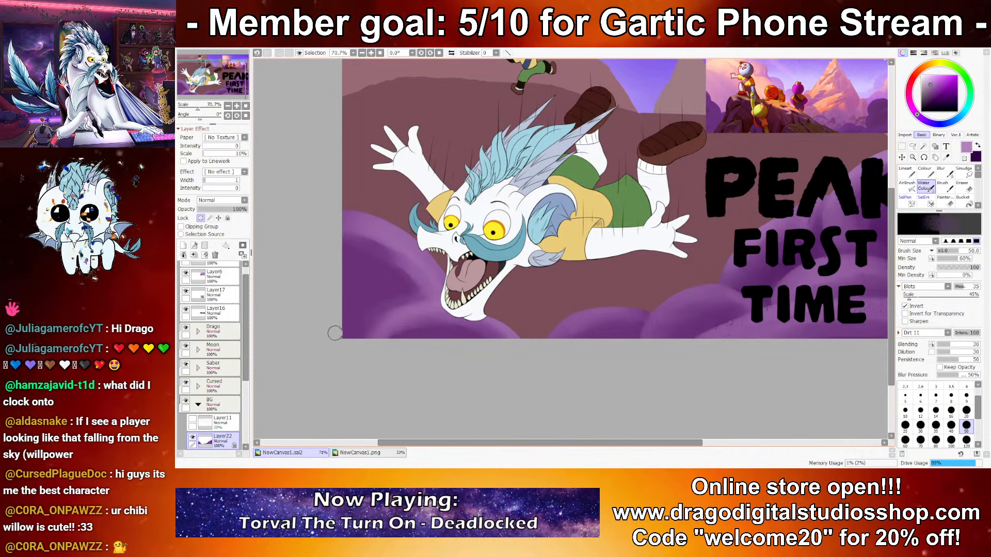
key("x")
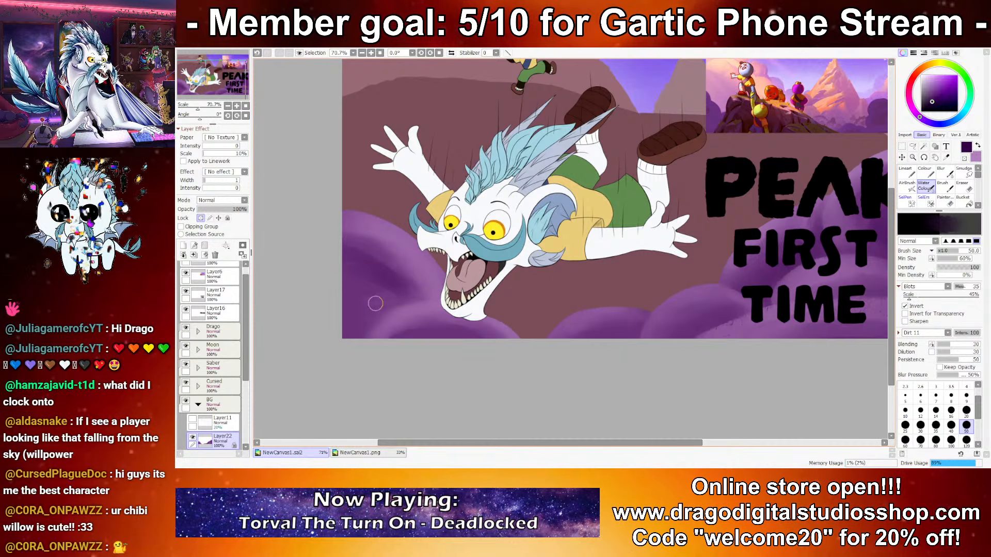
mouse_move(382, 261)
left_mouse_down()
mouse_move(412, 298)
mouse_move(339, 333)
mouse_move(428, 296)
left_mouse_up()
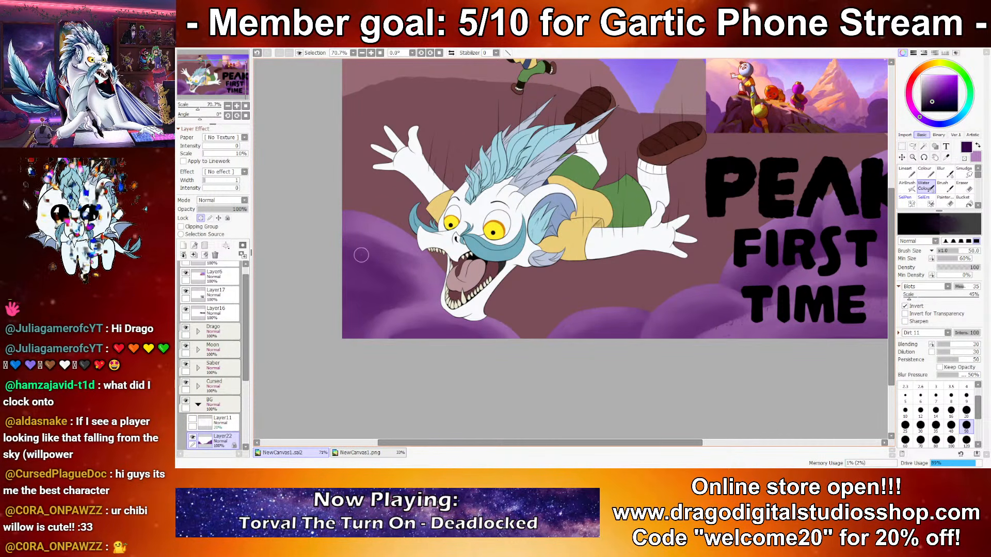
key("x")
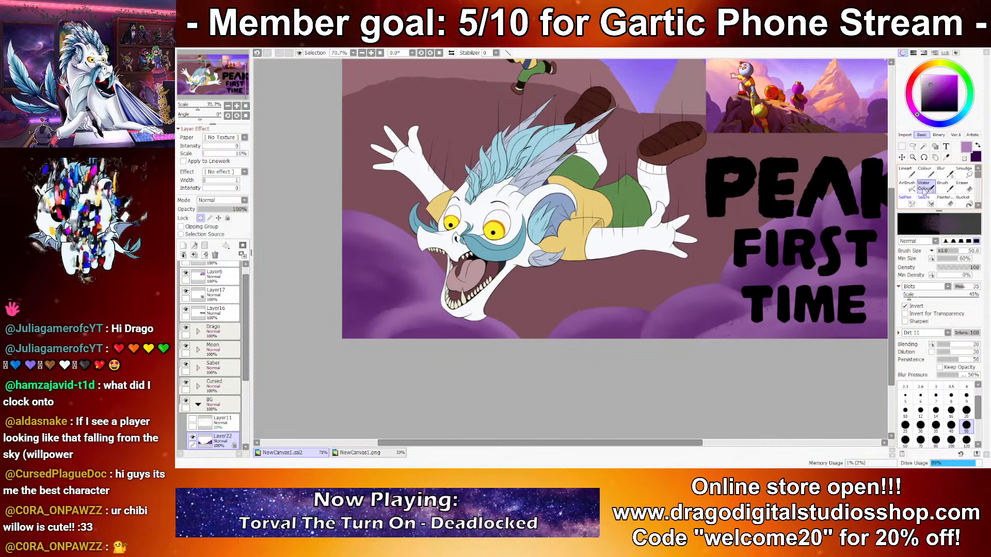
Step: Add light purple texture to the puffs beside the character's jaw with the size 100 Brush, and blend it with Water Color
left_click(942, 187)
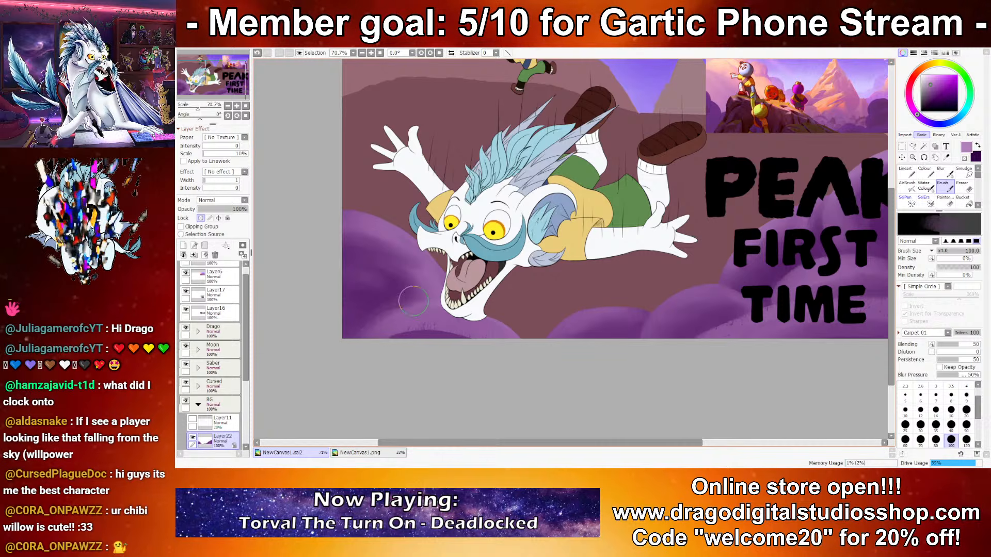
key("ctrl")
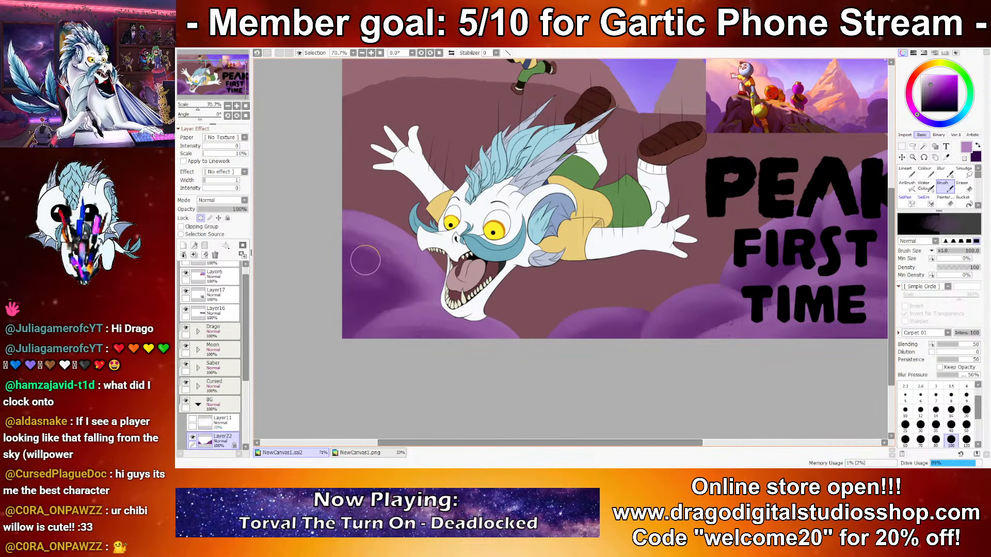
key("c")
key("x")
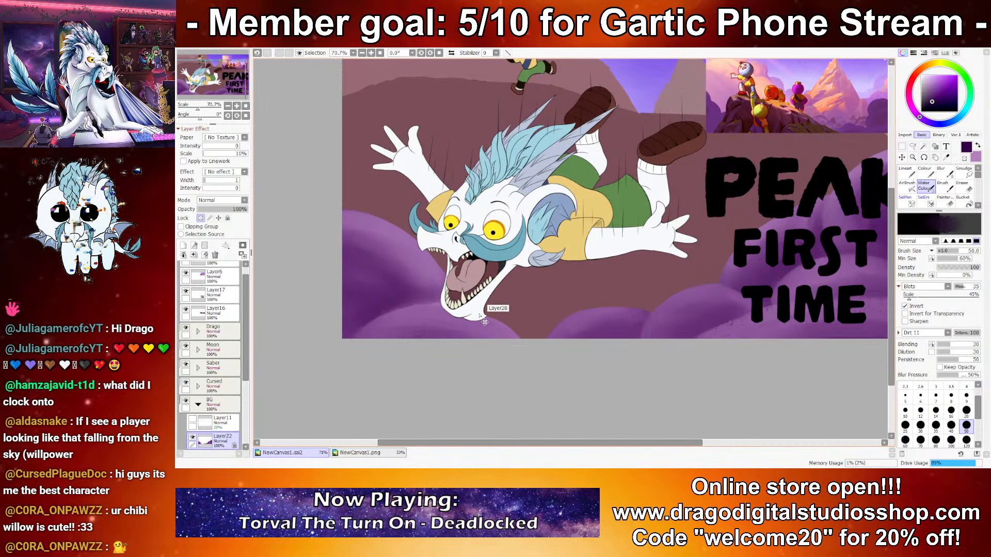
Step: Examine the whole thumbnail at reduced and closer zoom to judge the cloud shading behind the character and title
scroll(485, 322, "down", 3)
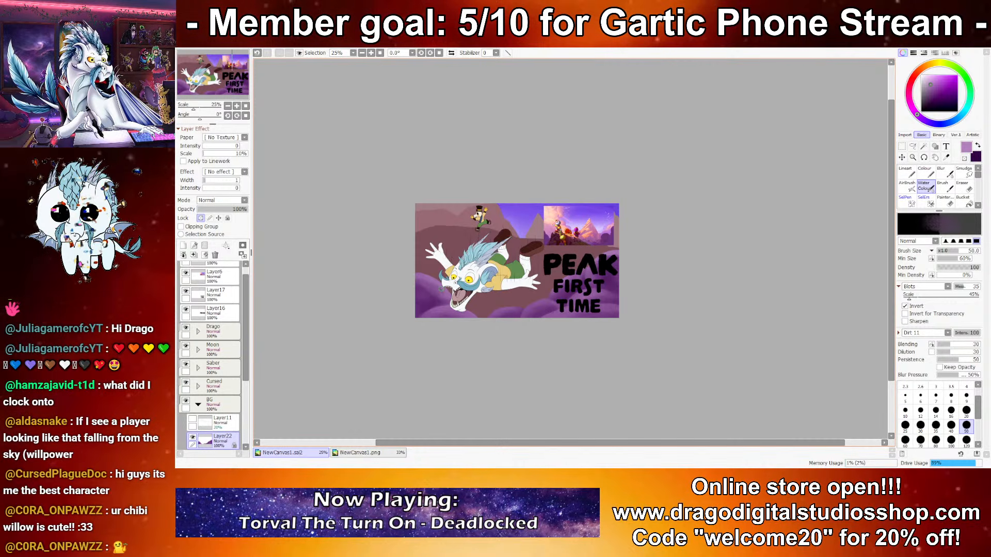
scroll(462, 327, "down", 1)
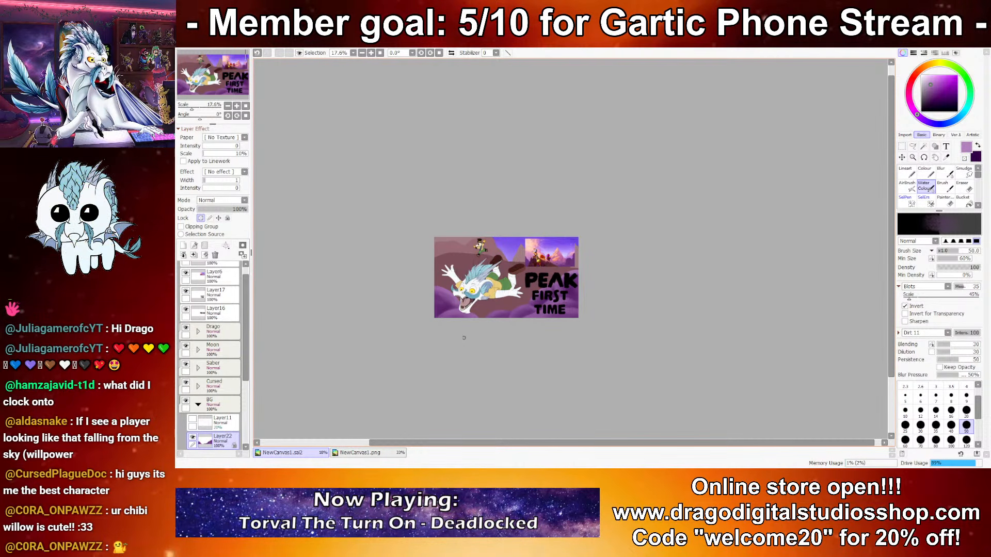
left_click(360, 453)
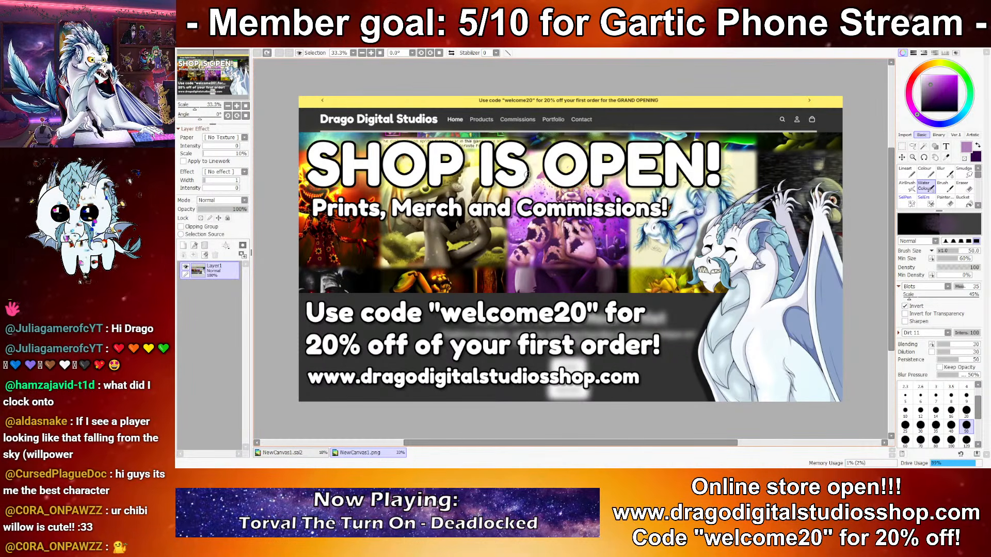
left_click(282, 452)
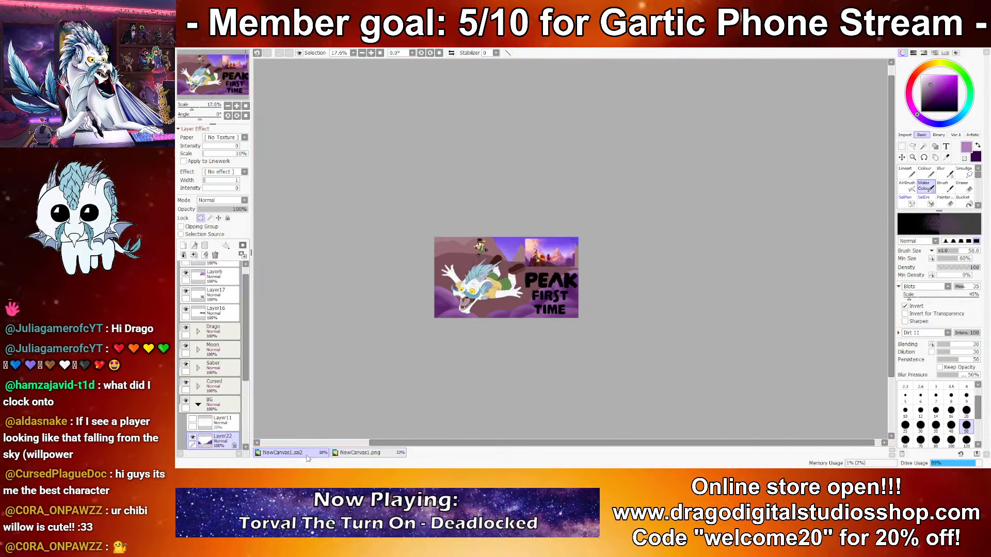
scroll(527, 232, "up", 4)
key("b")
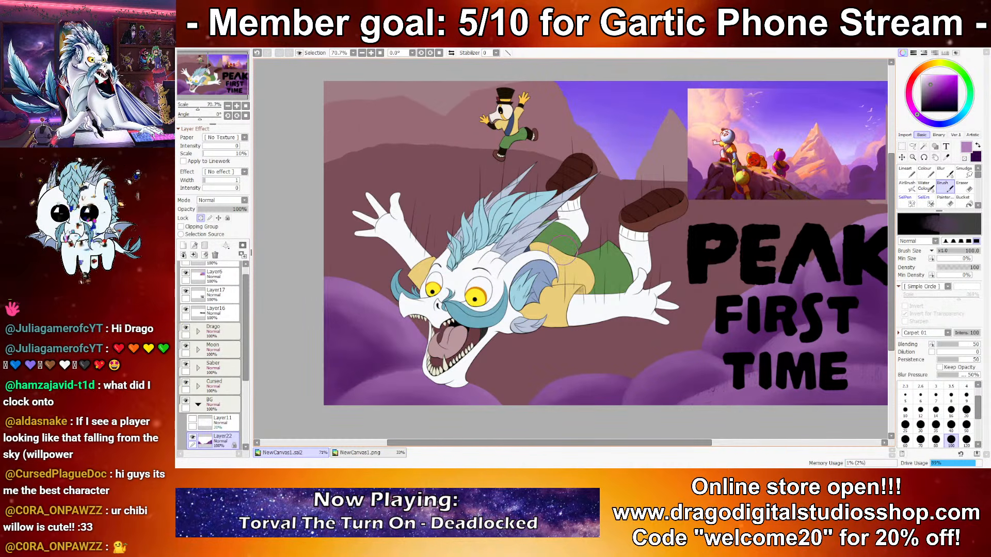
left_click_drag(702, 296, 593, 289)
left_click_drag(675, 284, 730, 298)
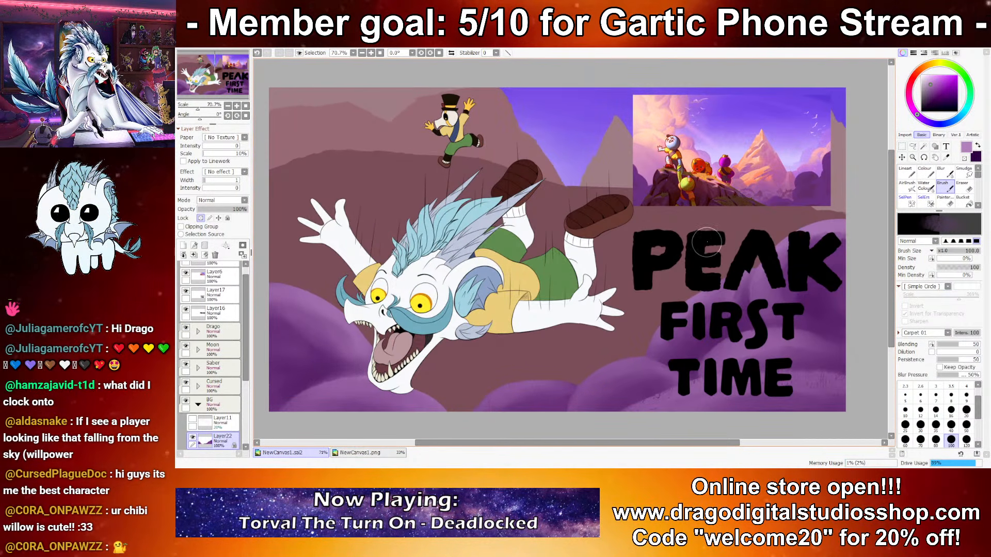
scroll(717, 273, "down", 3)
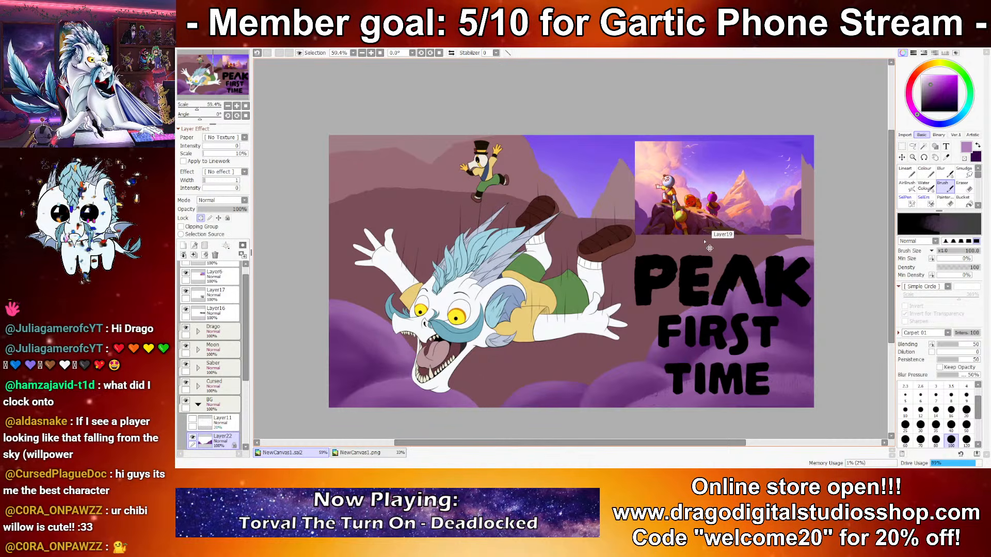
left_click_drag(772, 260, 740, 260)
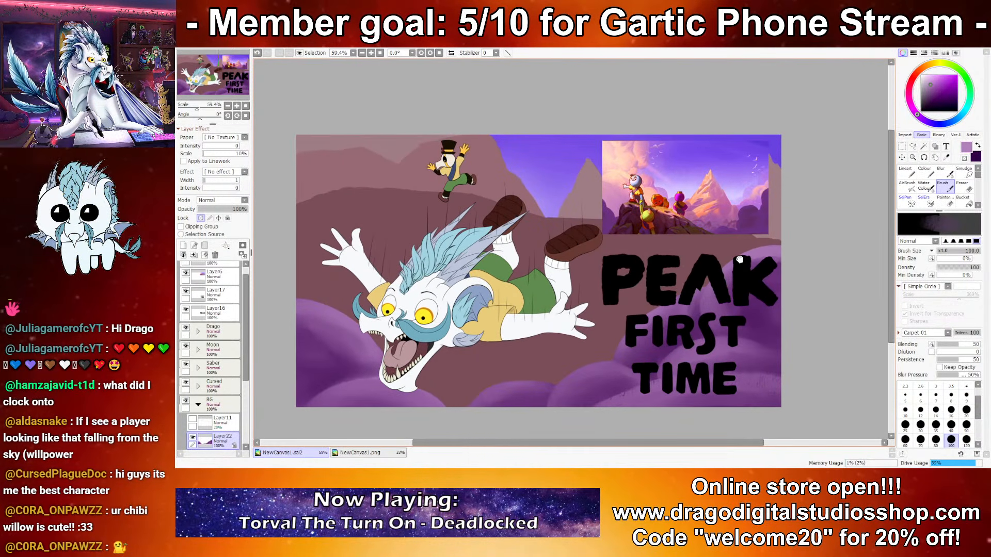
Step: Start texturing the front cliff on Layer19 in dark maroon with the Brush at size 120
scroll(202, 403, "down", 2)
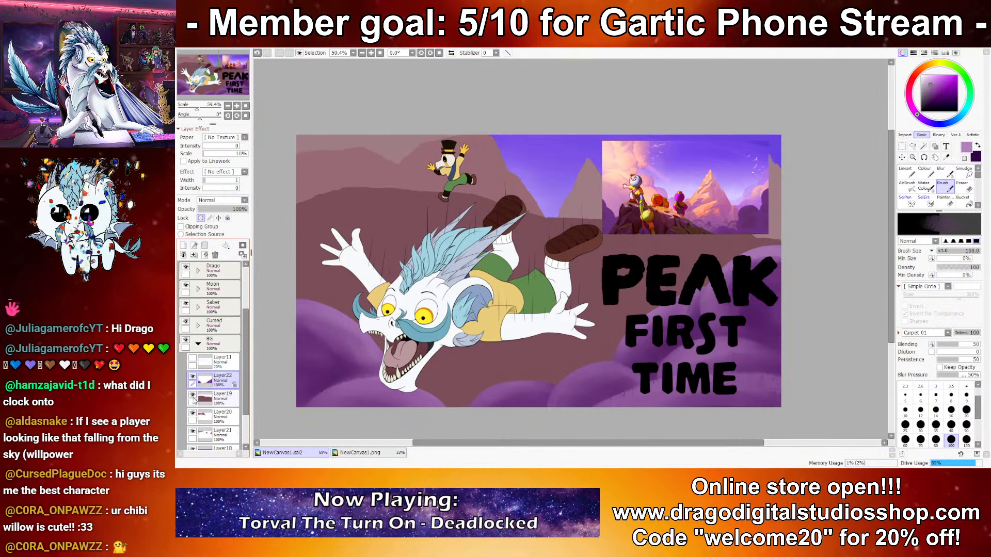
left_click(193, 396)
left_click(193, 396)
left_click(211, 399)
scroll(536, 276, "up", 2)
mouse_move(714, 235)
left_mouse_down()
mouse_move(748, 216)
mouse_move(761, 185)
left_mouse_up()
left_click(926, 187)
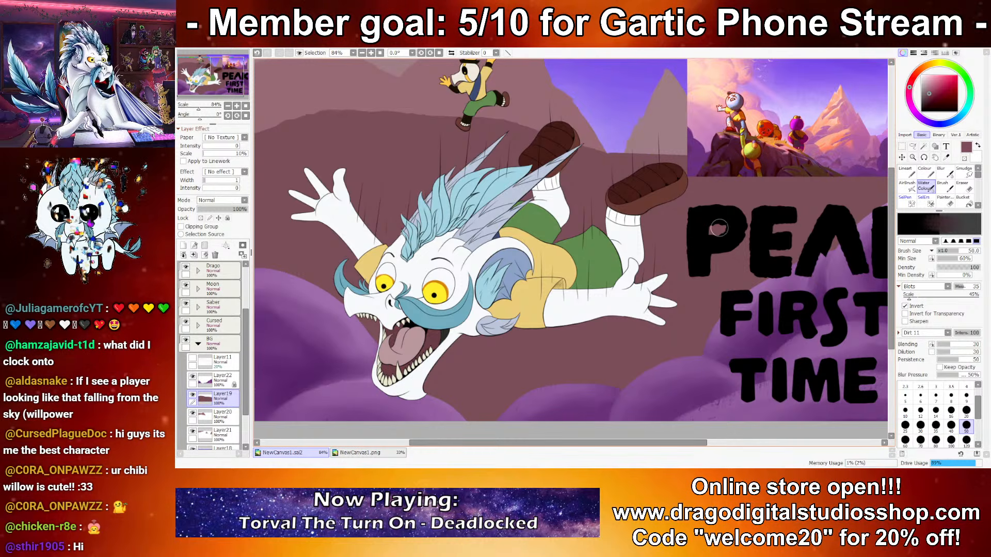
left_click_drag(719, 227, 664, 248)
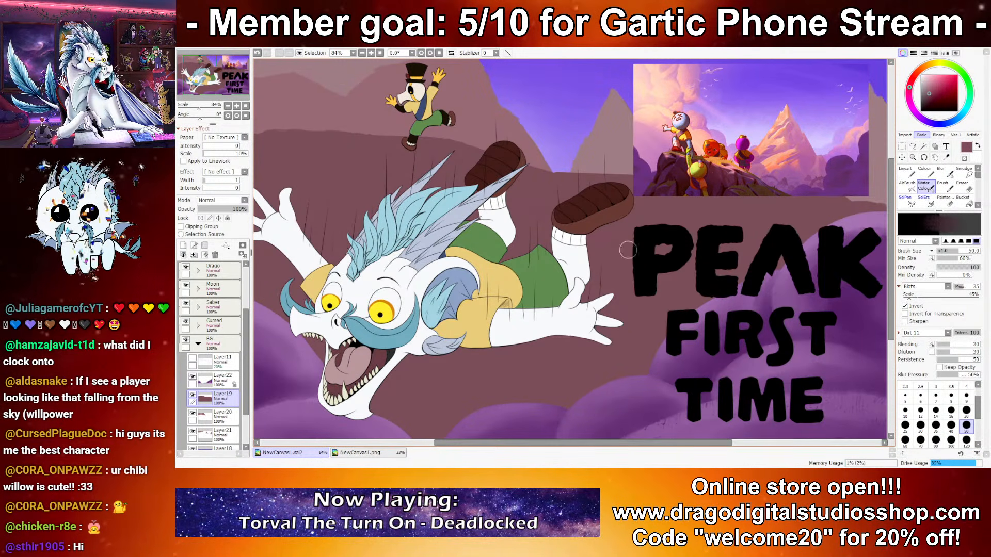
key("ctrl+z")
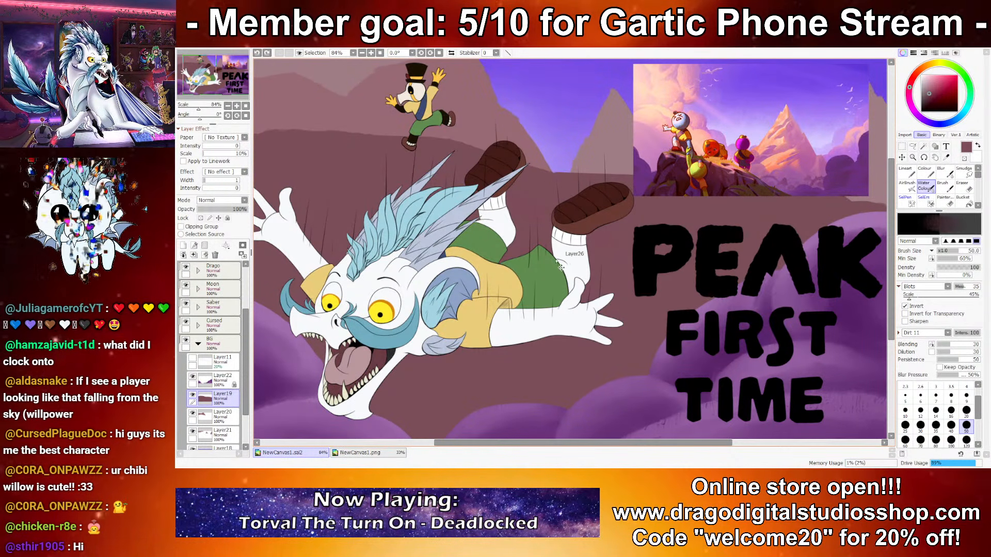
key("b")
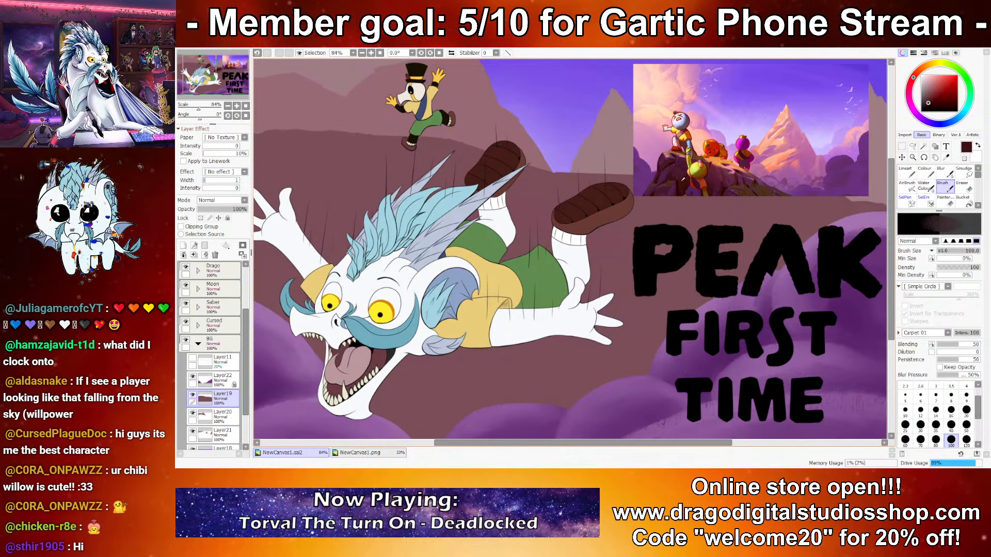
left_click(965, 439)
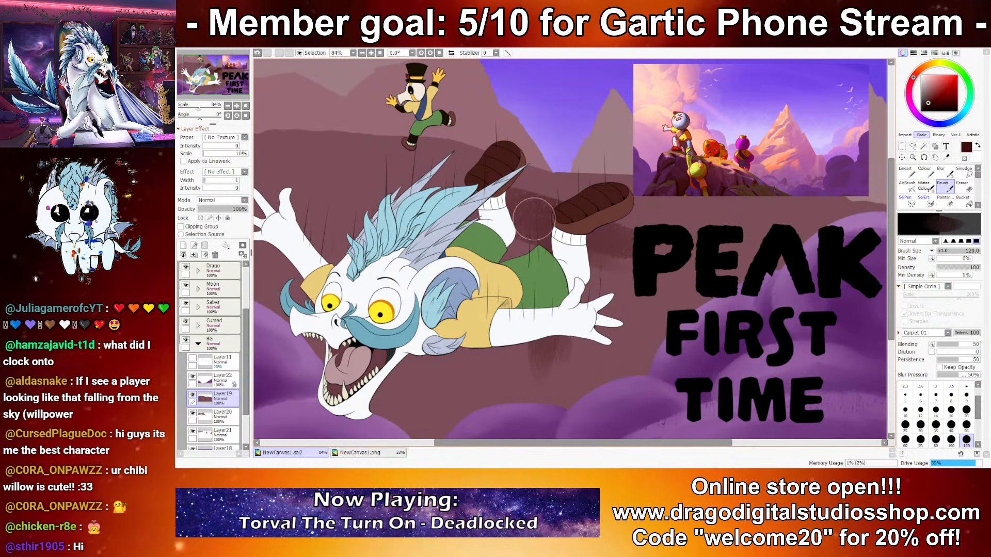
left_click_drag(717, 149, 656, 123)
Step: Move the reference picture slightly upward, and darken the cliff face behind the characters with textured maroon strokes
scroll(656, 123, "down", 2)
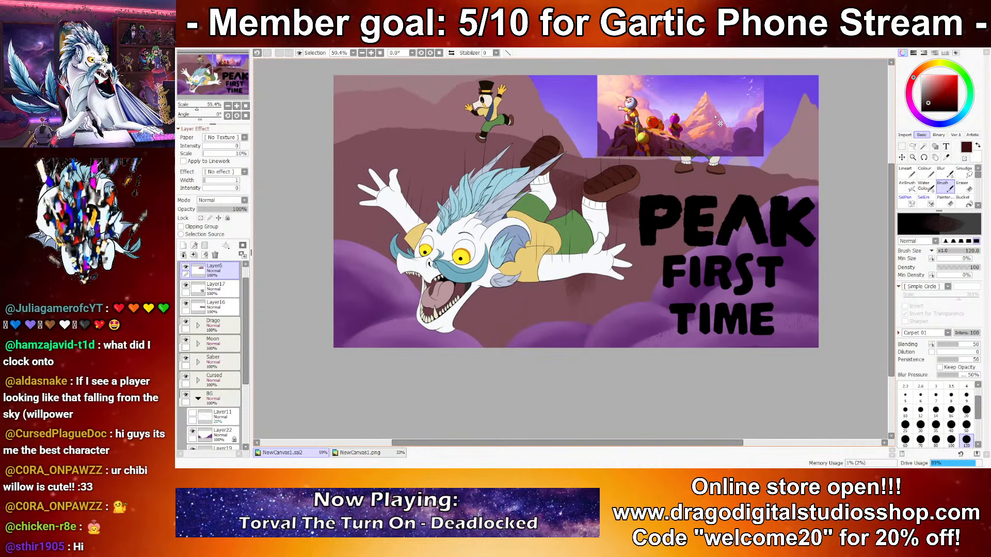
left_click_drag(720, 123, 720, 114)
mouse_move(619, 211)
left_mouse_down()
mouse_move(581, 199)
mouse_move(596, 171)
mouse_move(597, 191)
left_mouse_up()
key("ctrl+z")
key("ctrl+z")
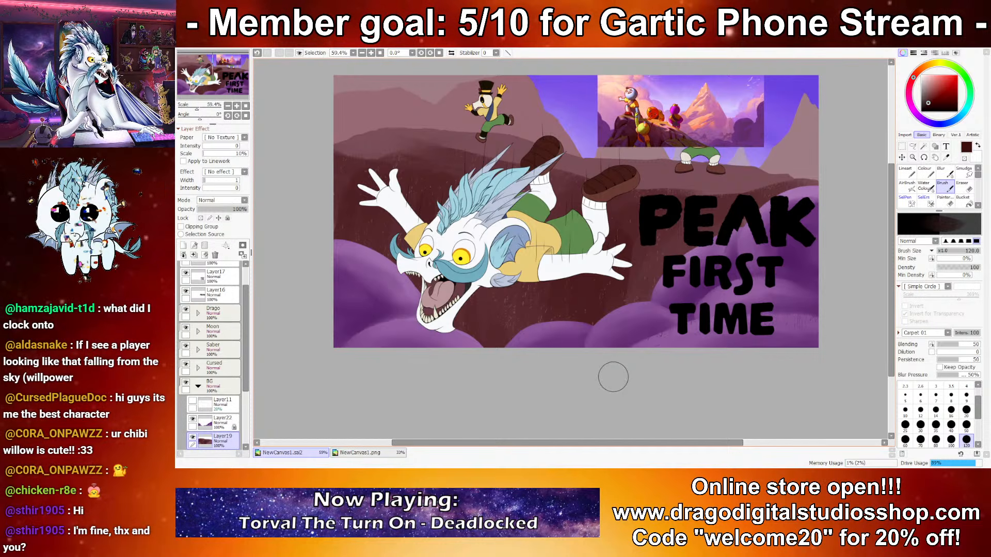
Step: Lock Layer19's transparency and paint pink, sampled from the reference picture, on the ledge under the standing legs with the size 40 Brush
scroll(737, 153, "up", 3)
left_click_drag(553, 121, 632, 152)
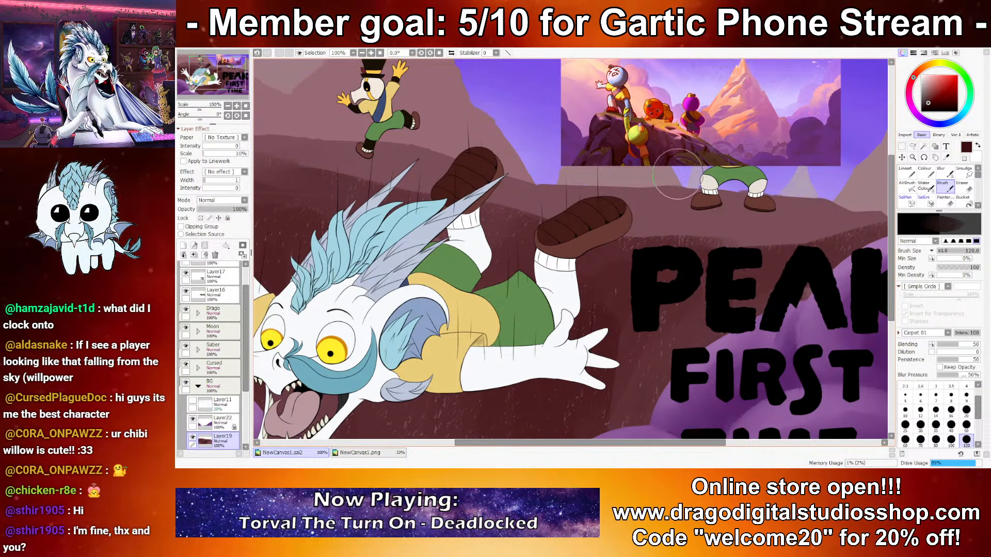
left_click_drag(692, 184, 677, 208)
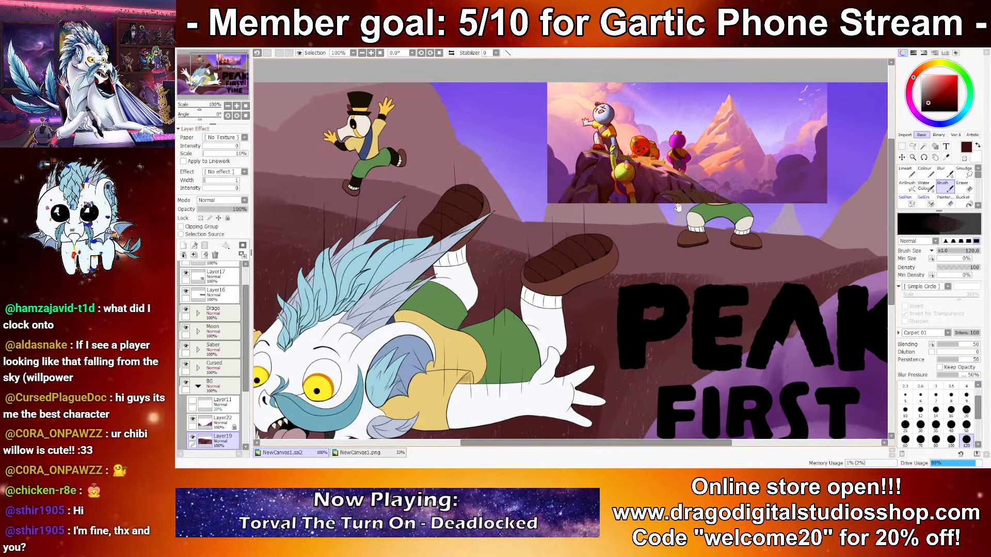
right_click(646, 169)
left_click(951, 426)
left_click_drag(587, 224, 660, 238)
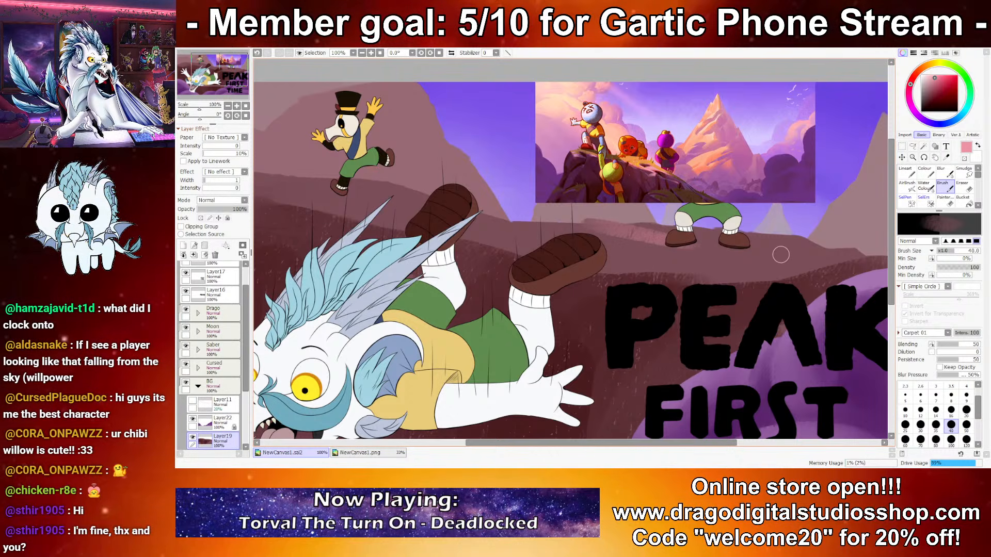
key("ctrl+z")
left_click(200, 218)
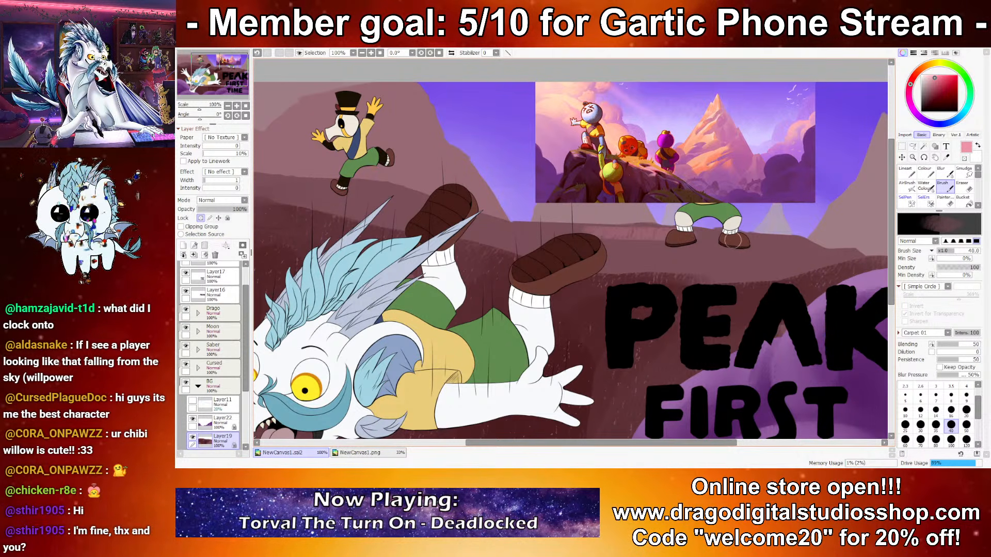
left_click_drag(634, 255, 735, 264)
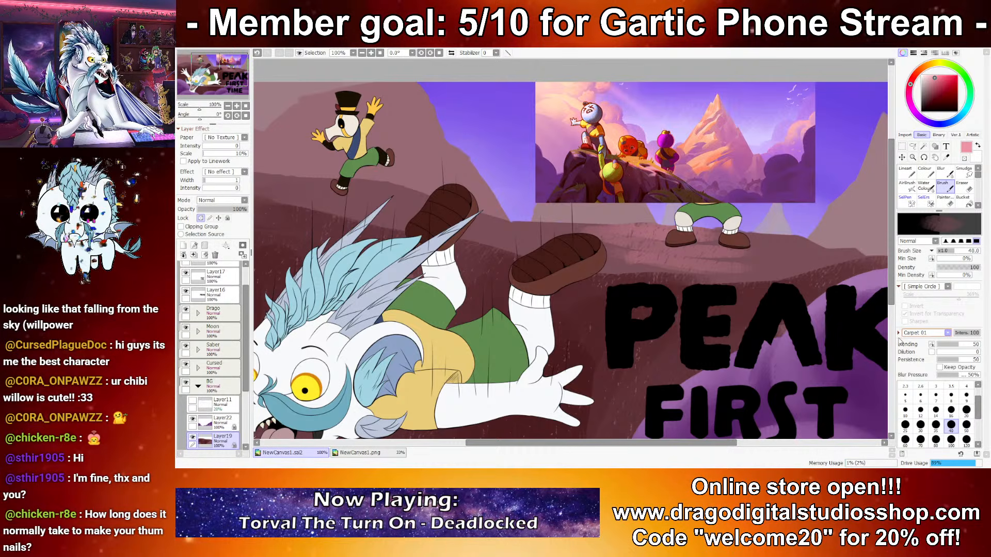
Step: Give the Brush the Spread&Noise shape and Cloud 02 texture, and spread pink across the ledge at size 120
left_click(900, 358)
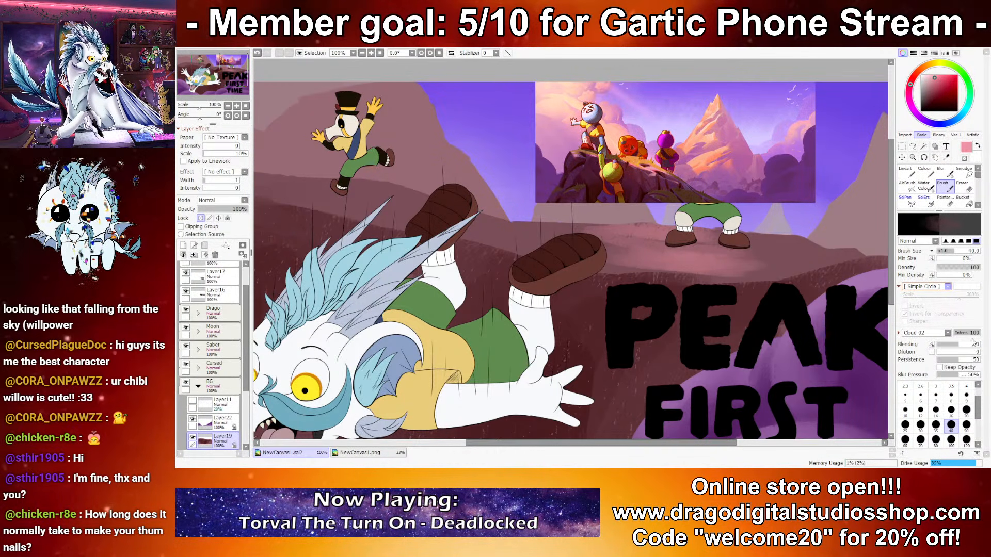
left_click(961, 370)
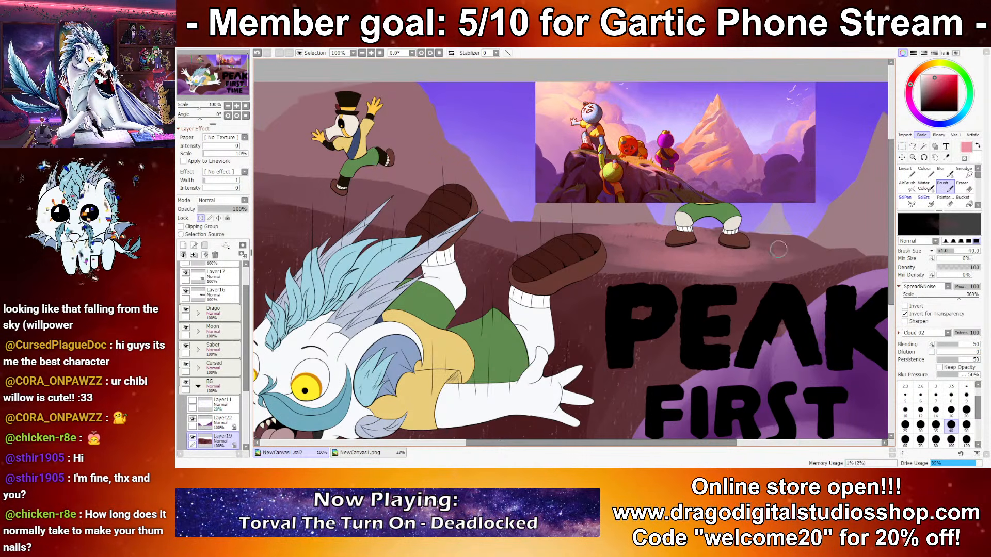
left_click(966, 439)
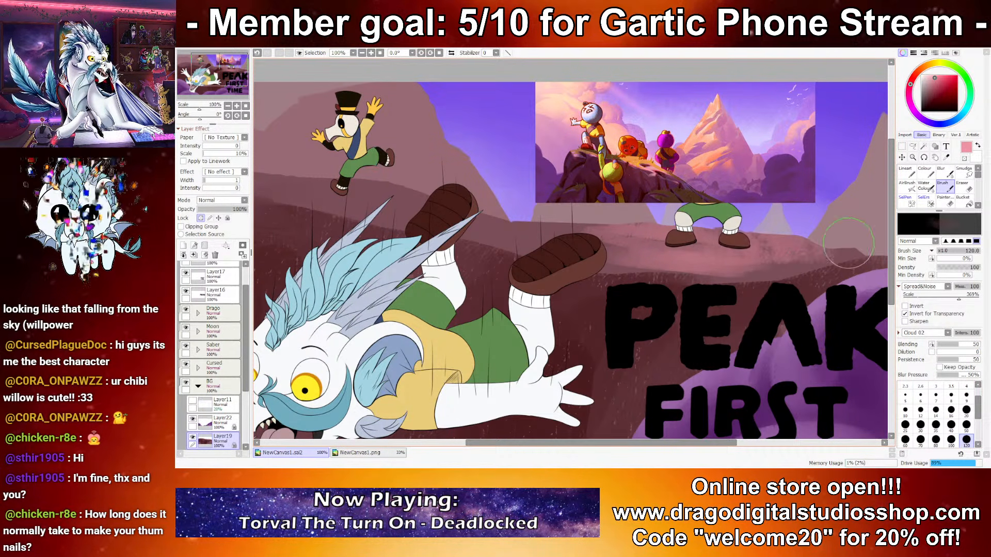
left_click_drag(849, 243, 710, 247)
left_click_drag(633, 250, 779, 245)
mouse_move(578, 260)
left_mouse_down()
mouse_move(824, 241)
mouse_move(774, 255)
left_mouse_up()
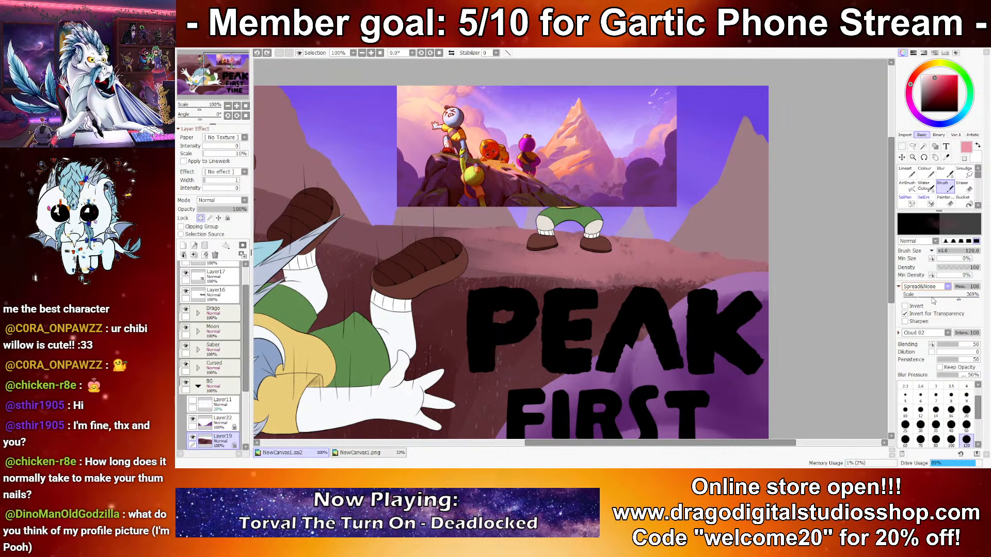
Step: Switch the Brush to Simple Circle with the Dirt 04 texture, and layer more pink over the ledge above the title
left_click(966, 294)
left_click(947, 333)
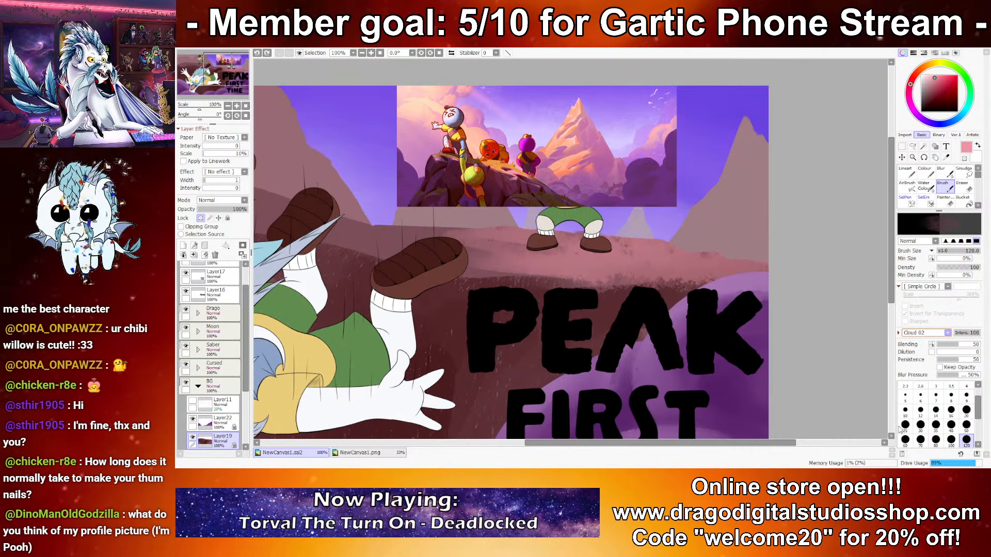
left_click(881, 364)
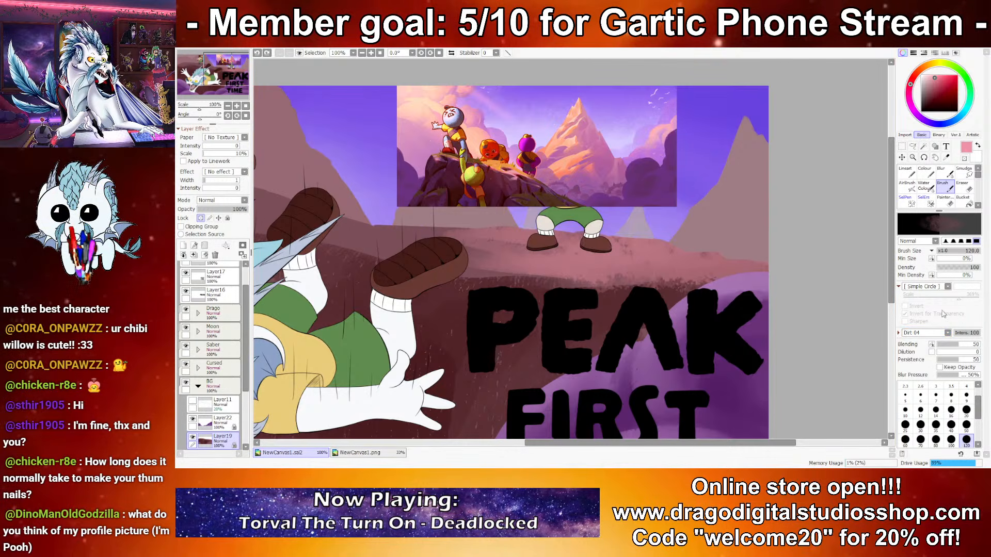
mouse_move(677, 232)
left_mouse_down()
mouse_move(542, 245)
mouse_move(676, 268)
mouse_move(486, 265)
mouse_move(709, 280)
mouse_move(504, 266)
left_mouse_up()
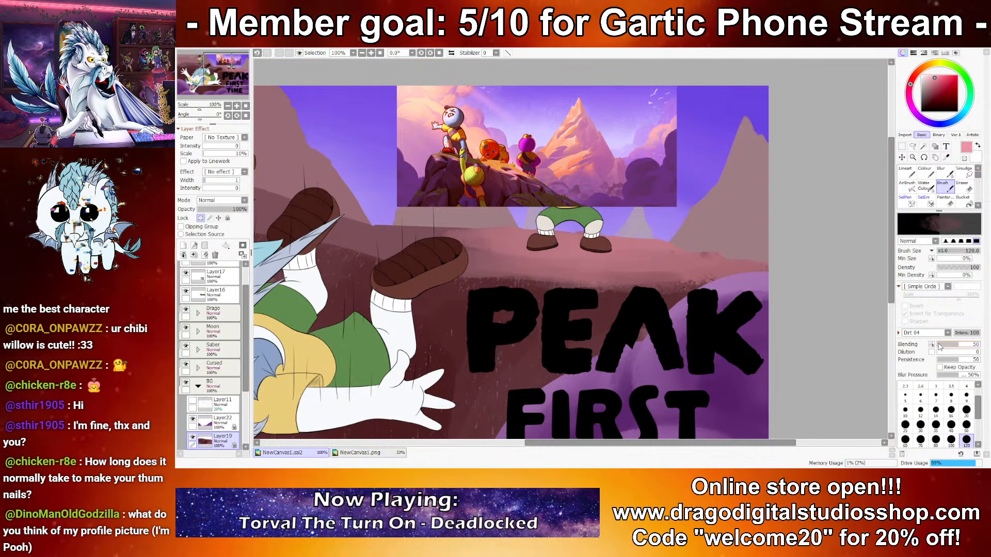
left_click_drag(686, 277, 458, 271)
Step: Blend the pink texture along the ledge above the title with the size 50 Water Color brush
left_click(926, 186)
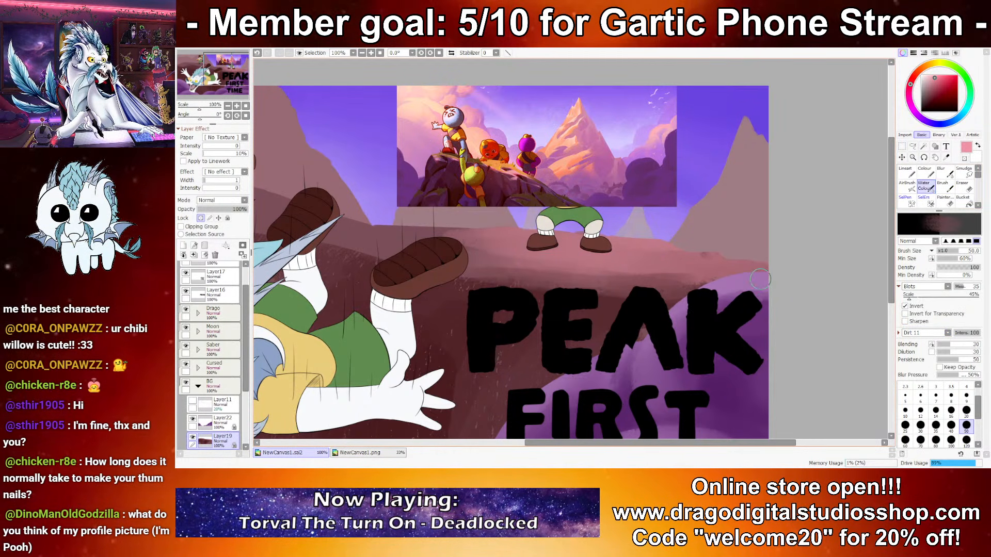
left_click_drag(609, 277, 746, 275)
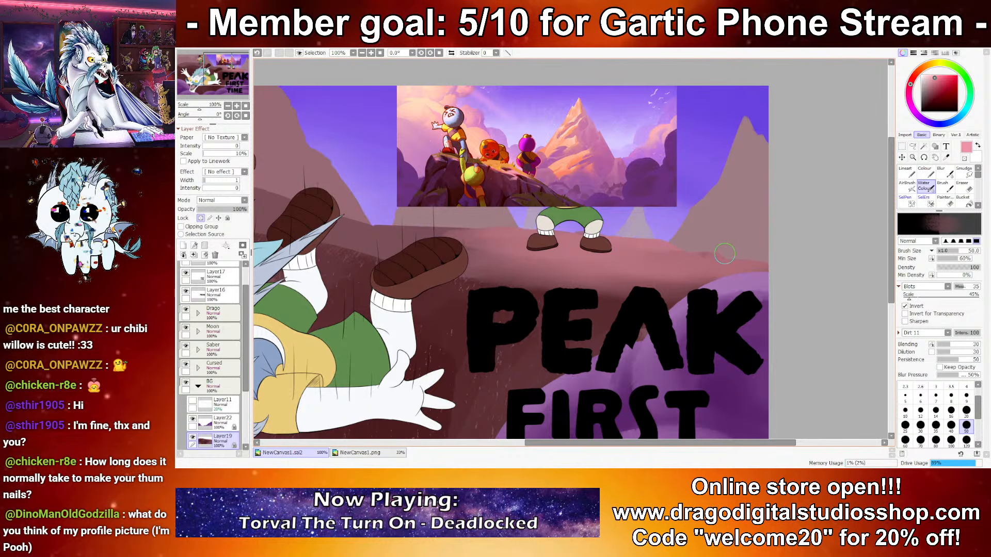
scroll(724, 253, "left", 5)
mouse_move(621, 226)
left_mouse_down()
mouse_move(482, 207)
mouse_move(452, 212)
left_mouse_up()
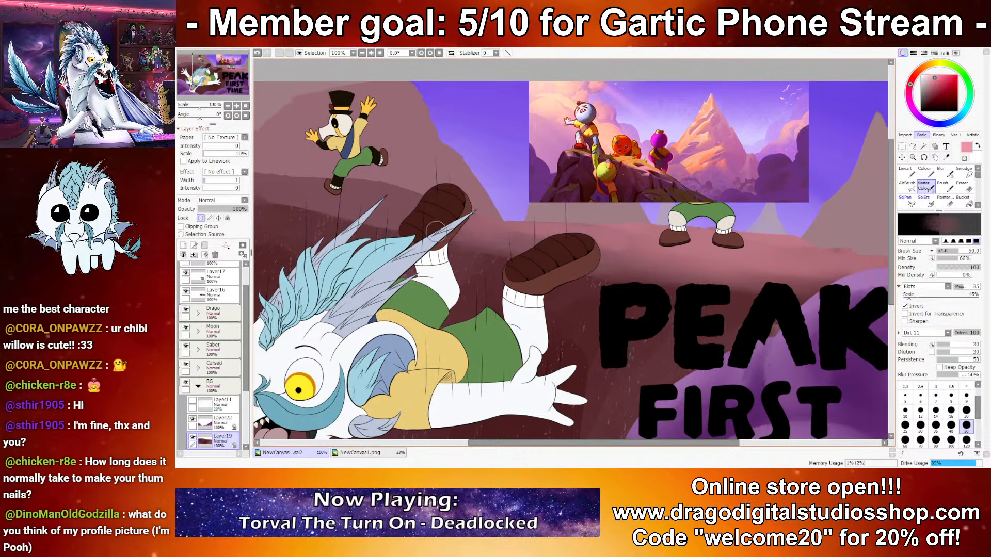
left_click_drag(360, 262, 535, 266)
Step: Extend the pink highlight along the cliff top below the running character with the Water Color brush
left_click_drag(579, 206, 458, 175)
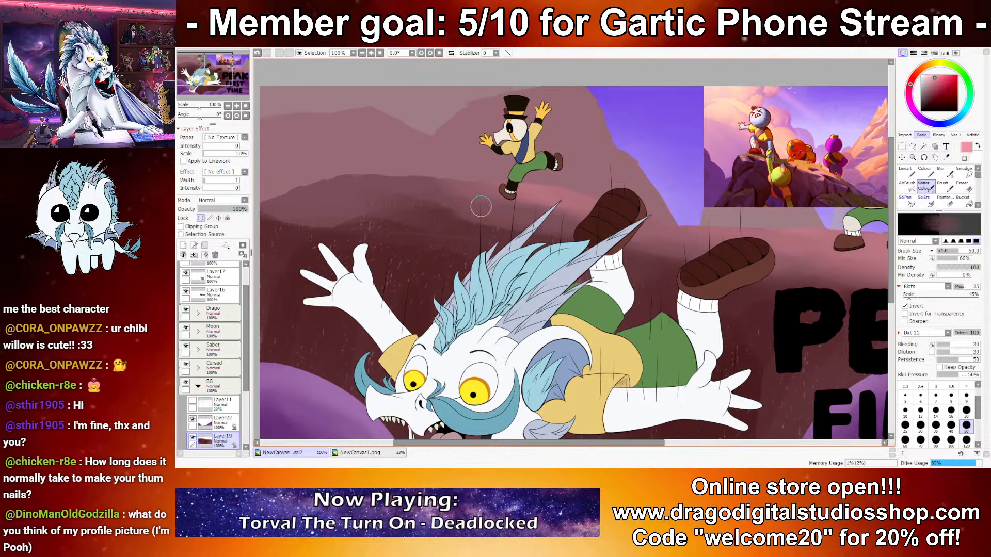
left_click_drag(321, 234, 557, 218)
mouse_move(492, 178)
left_mouse_down()
mouse_move(485, 190)
mouse_move(550, 191)
mouse_move(511, 203)
left_mouse_up()
mouse_move(586, 212)
left_mouse_down()
mouse_move(624, 192)
mouse_move(554, 212)
mouse_move(682, 170)
mouse_move(653, 157)
mouse_move(577, 159)
left_mouse_up()
left_click_drag(738, 158, 585, 163)
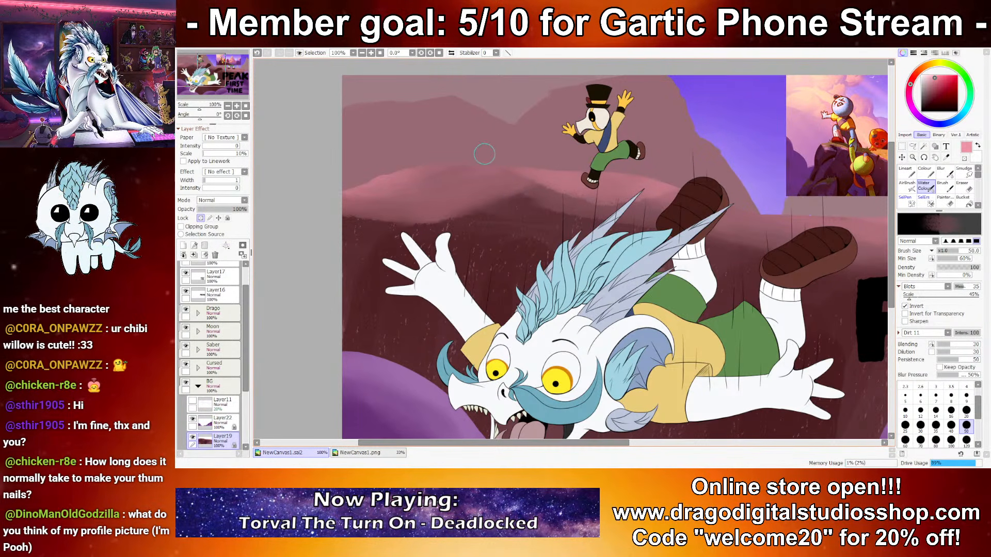
Step: Smooth the pink ledge around the standing legs and out to the canvas edge with Water Color
mouse_move(867, 222)
left_mouse_down()
mouse_move(827, 205)
mouse_move(557, 184)
mouse_move(587, 208)
left_mouse_up()
mouse_move(432, 176)
left_mouse_down()
mouse_move(483, 188)
mouse_move(510, 180)
mouse_move(627, 222)
mouse_move(780, 200)
left_mouse_up()
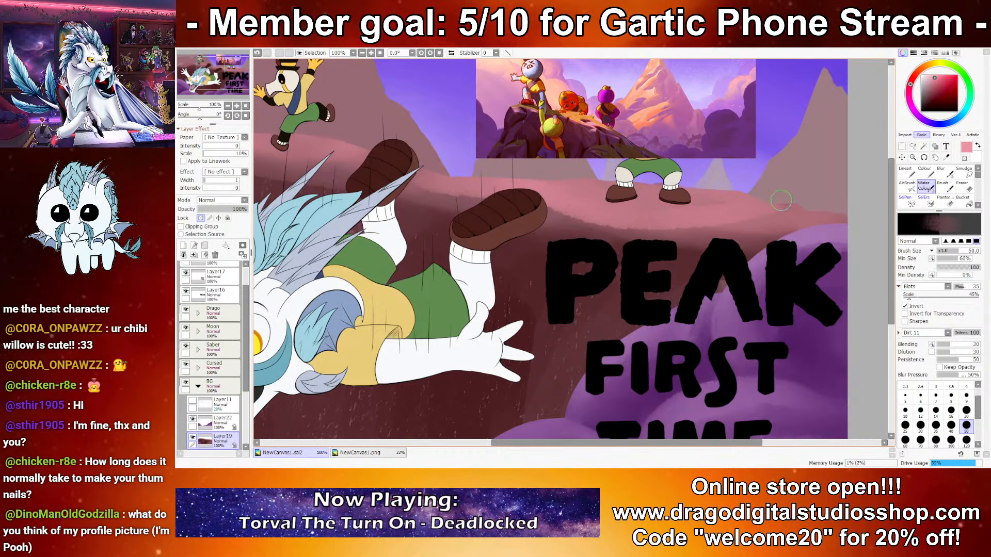
left_click_drag(714, 194, 832, 231)
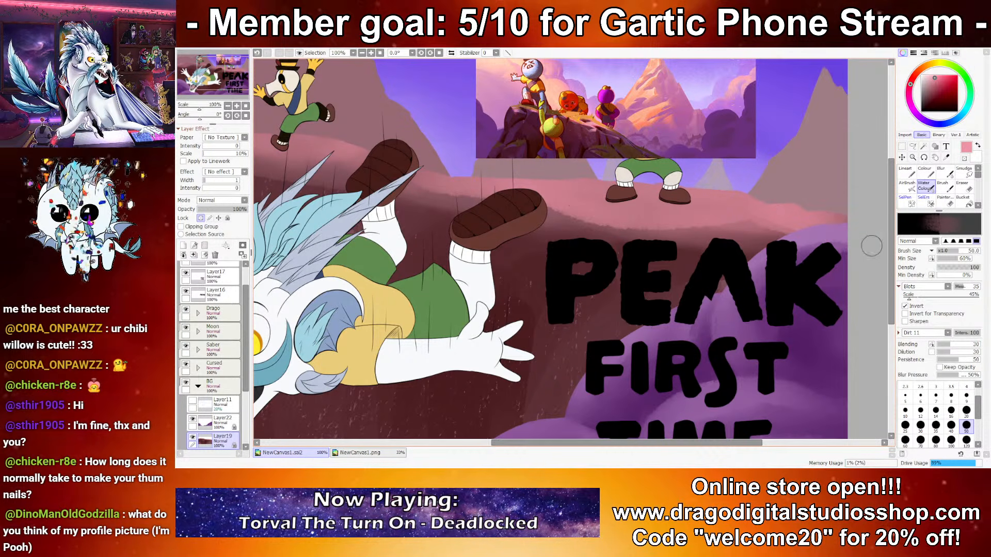
Step: Sample dark maroon from the cliff and paint the shadowed rim under the pink ledge above the title
left_click_drag(525, 288, 574, 251)
right_click(575, 251)
left_click_drag(588, 194, 746, 205)
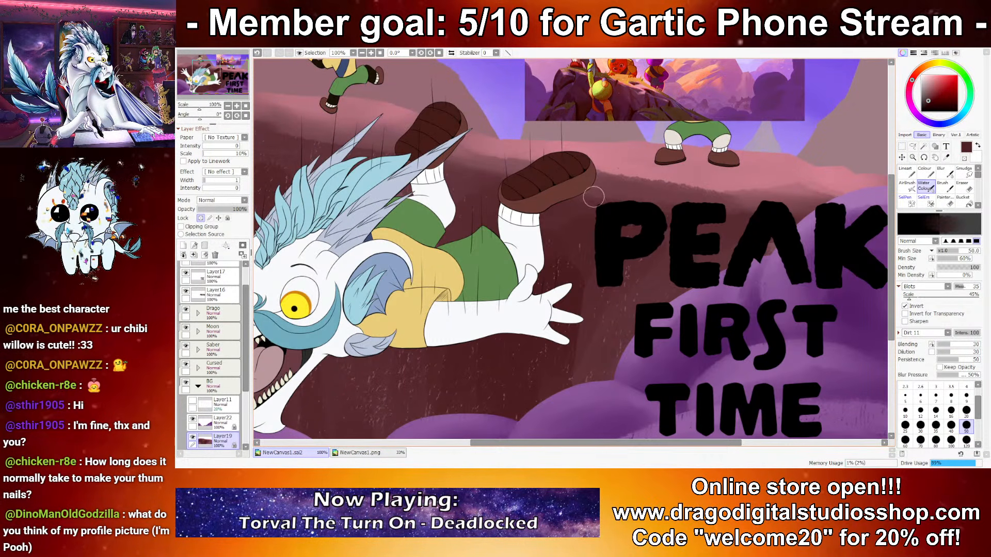
mouse_move(671, 192)
left_mouse_down()
mouse_move(787, 196)
mouse_move(794, 186)
left_mouse_up()
key("ctrl+z")
mouse_move(699, 185)
left_mouse_down()
mouse_move(800, 176)
mouse_move(846, 203)
left_mouse_up()
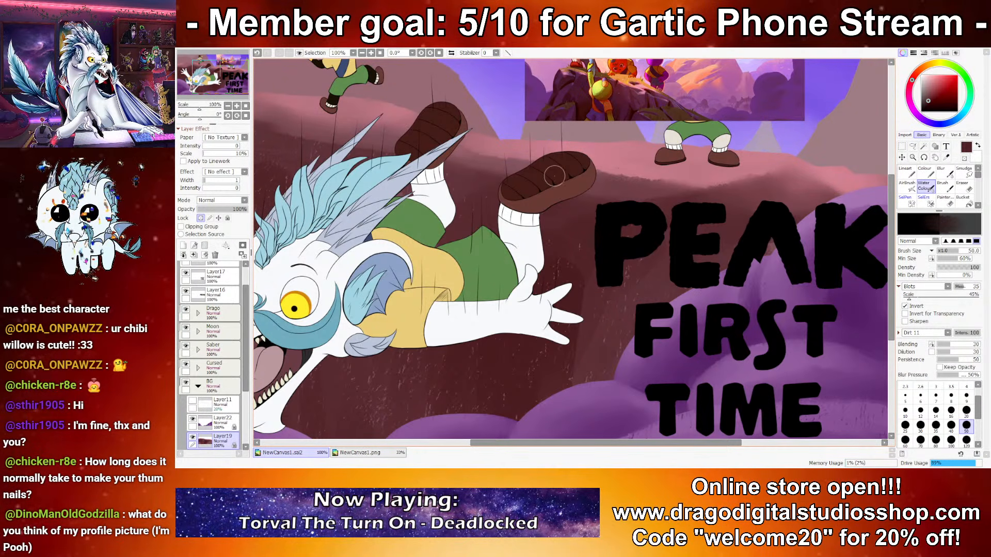
Step: Continue the dark maroon rim along the cliff above the falling character's raised hand with Water Color
mouse_move(406, 156)
left_mouse_down()
mouse_move(471, 185)
mouse_move(903, 253)
left_mouse_up()
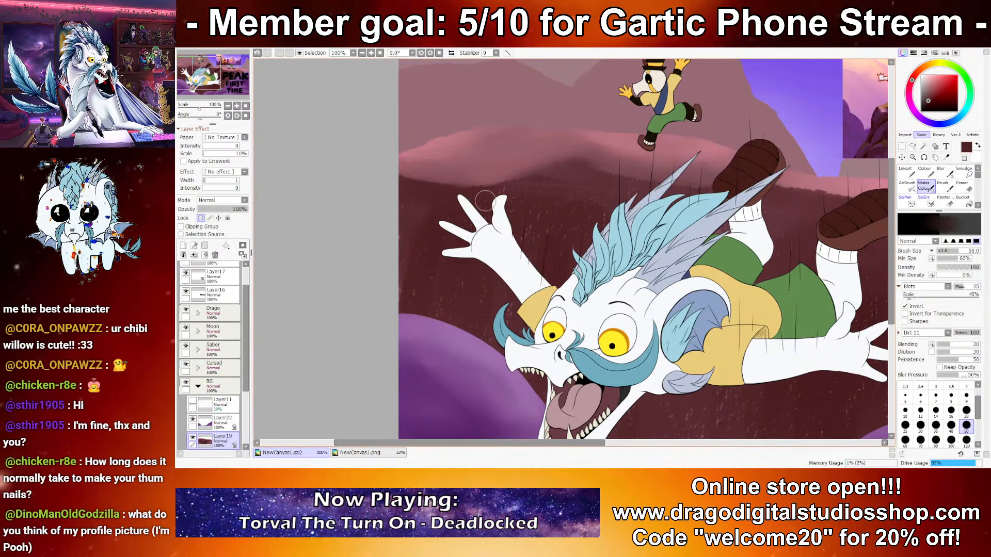
mouse_move(424, 191)
left_mouse_down()
mouse_move(568, 168)
mouse_move(500, 198)
left_mouse_up()
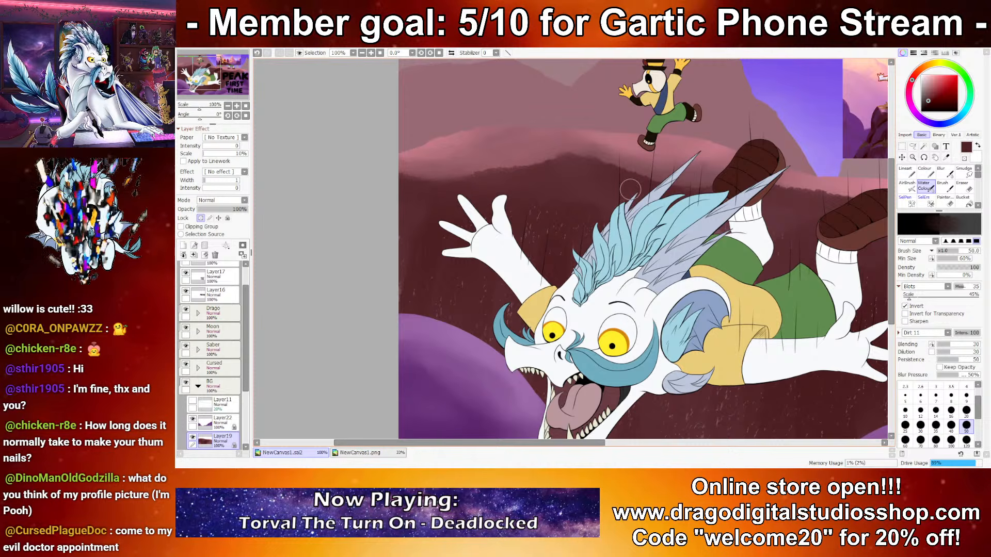
scroll(606, 187, "down", 4)
scroll(680, 216, "up", 2)
left_click_drag(680, 216, 633, 228)
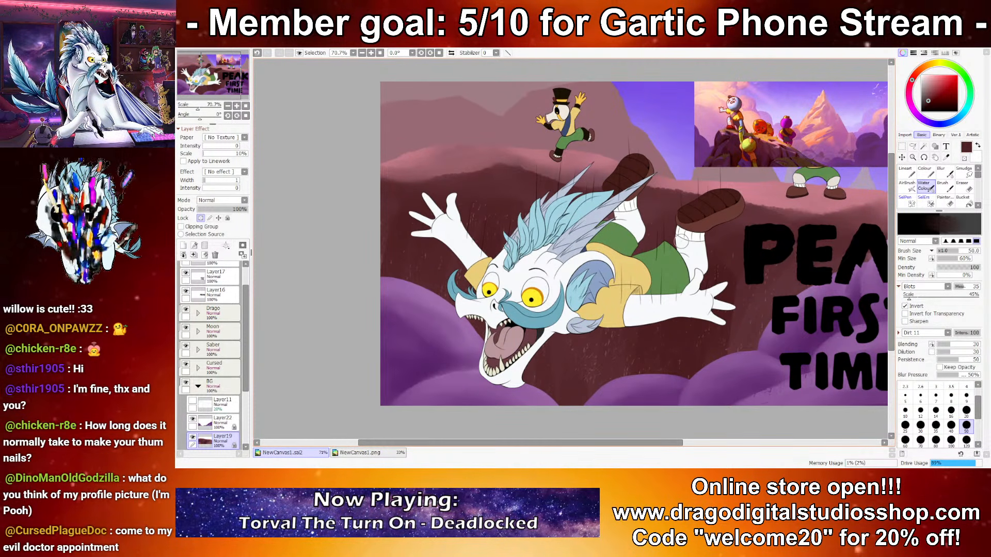
Step: Refine the maroon edge beneath the pink cliff top with the Water Color brush at sizes 16 and 35
scroll(792, 183, "up", 3)
mouse_move(658, 292)
left_mouse_down()
mouse_move(817, 275)
mouse_move(830, 294)
left_mouse_up()
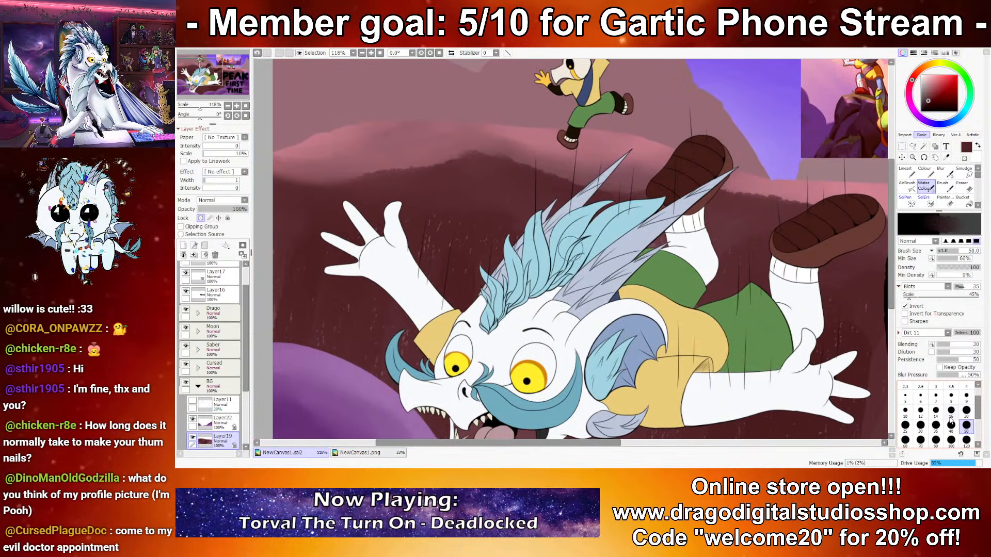
left_click(951, 411)
left_click_drag(769, 238, 613, 326)
scroll(627, 338, "down", 3)
left_click_drag(647, 249, 626, 205)
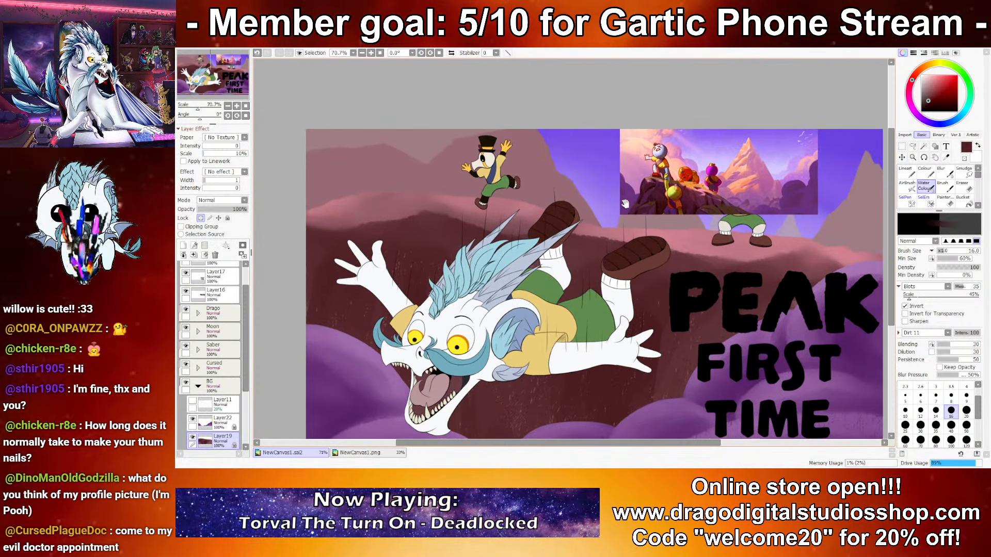
scroll(638, 298, "up", 2)
left_click_drag(740, 263, 526, 280)
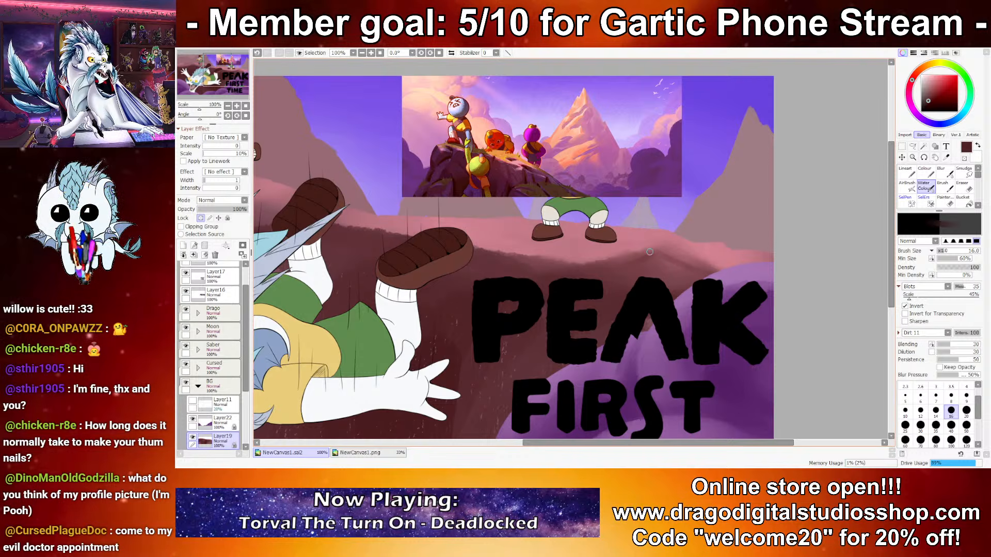
key("]")
key("]")
key("]")
key("]")
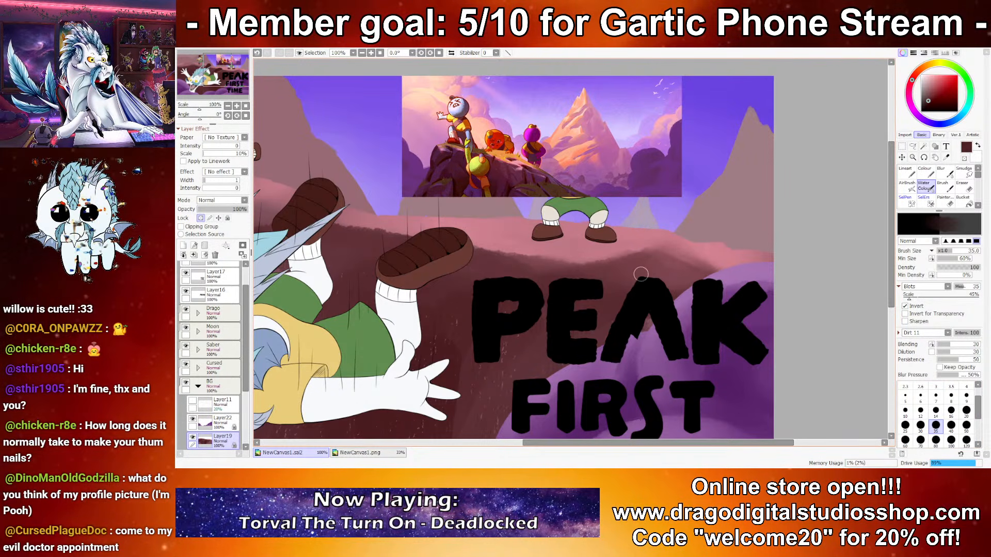
left_click_drag(258, 212, 732, 287)
Step: Examine the running character and the shaded cliff top at closer and reduced zoom
scroll(764, 230, "up", 6)
left_click_drag(583, 188, 693, 207)
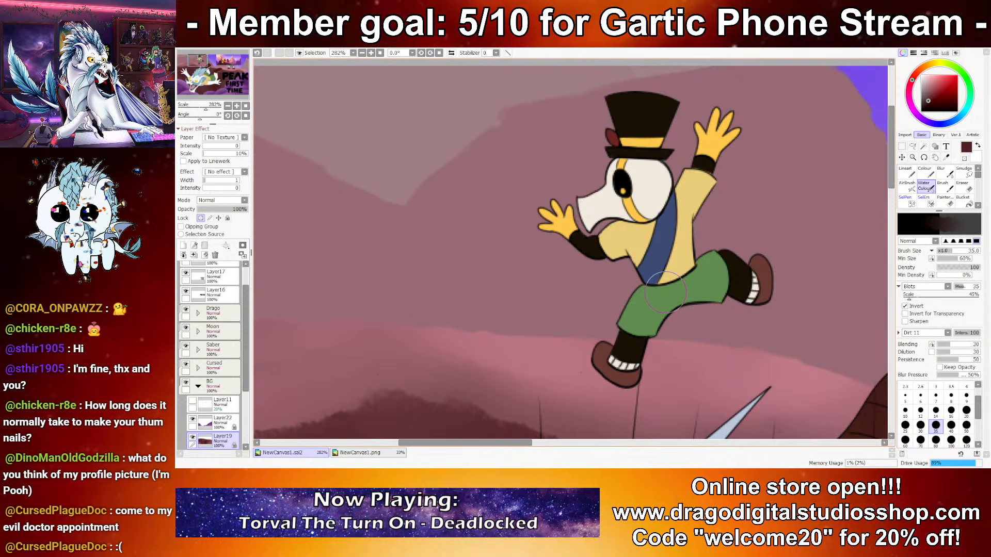
scroll(555, 247, "down", 4)
left_click_drag(743, 274, 509, 199)
scroll(510, 202, "down", 2)
left_click_drag(663, 305, 624, 278)
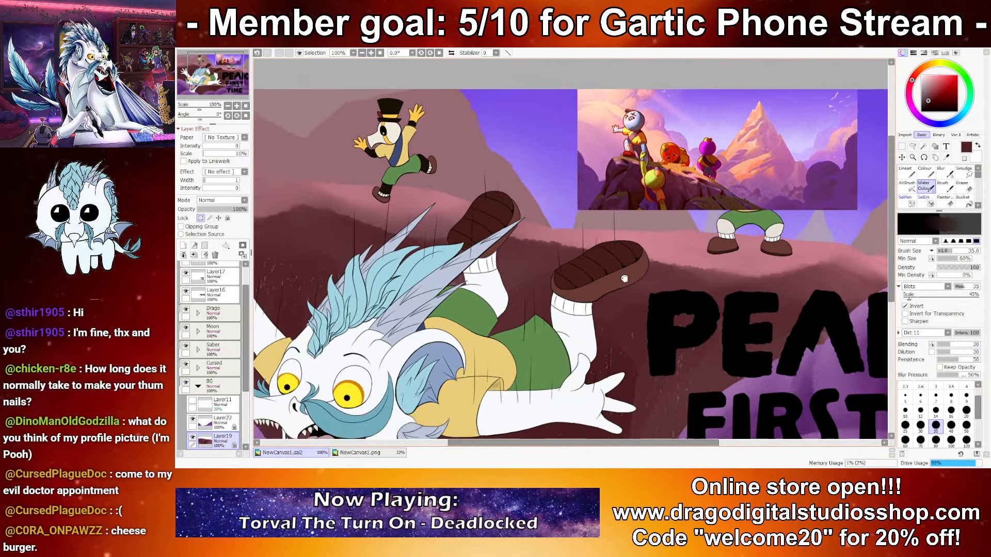
scroll(624, 278, "down", 1)
left_click_drag(610, 193, 635, 220)
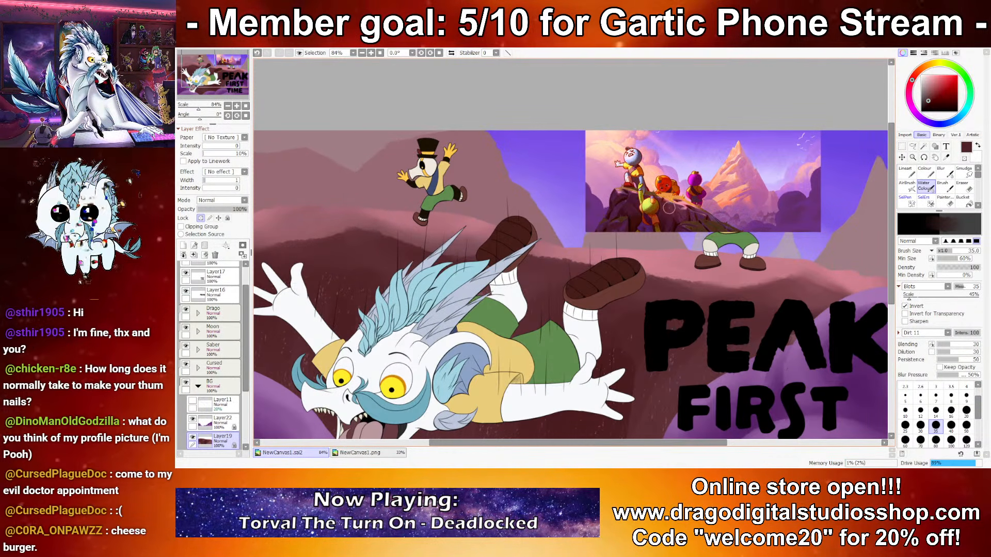
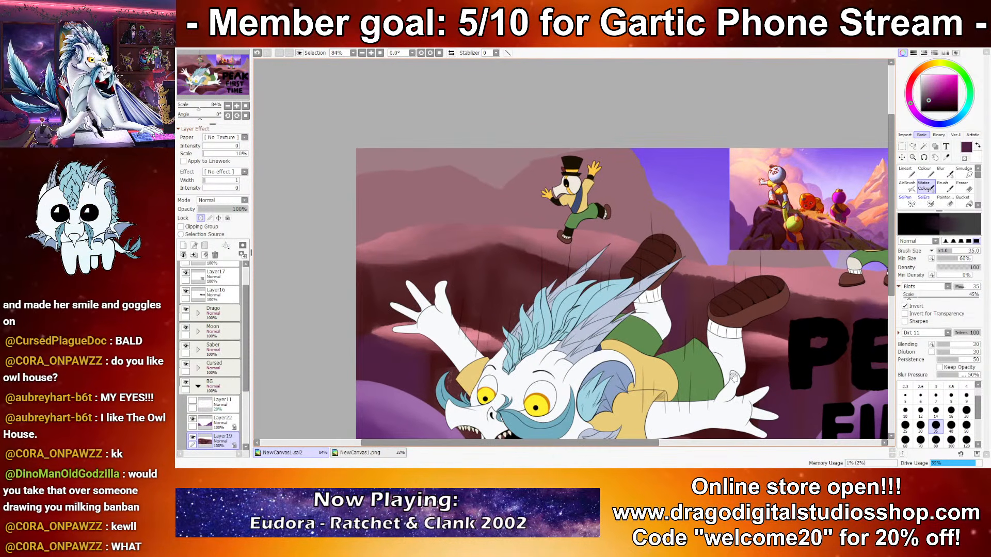
Step: Try a purple Water Color stroke on the pink cliff top above the falling character's raised hand and undo it
left_click_drag(758, 344, 684, 328)
left_click_drag(710, 275, 648, 250)
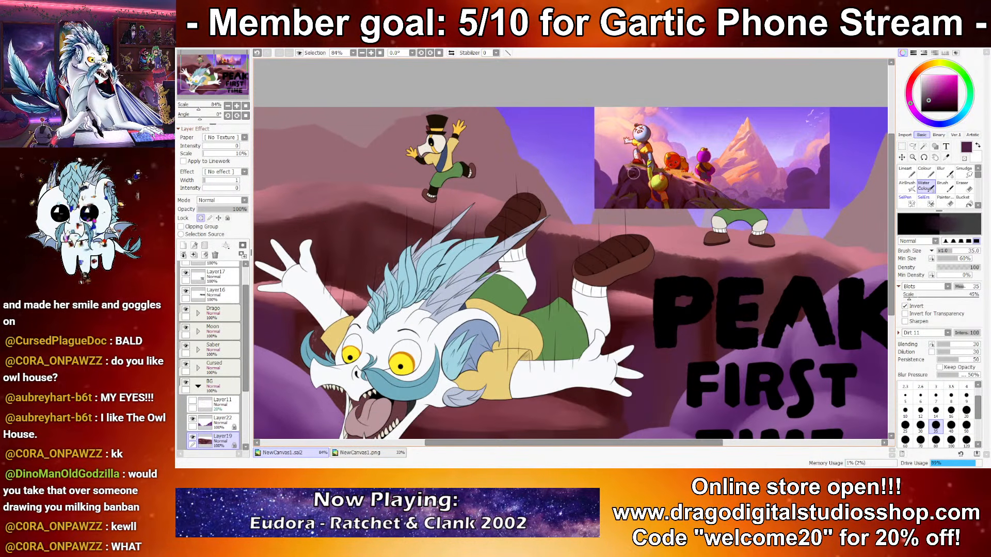
left_click_drag(371, 237, 497, 221)
left_click_drag(438, 190, 477, 188)
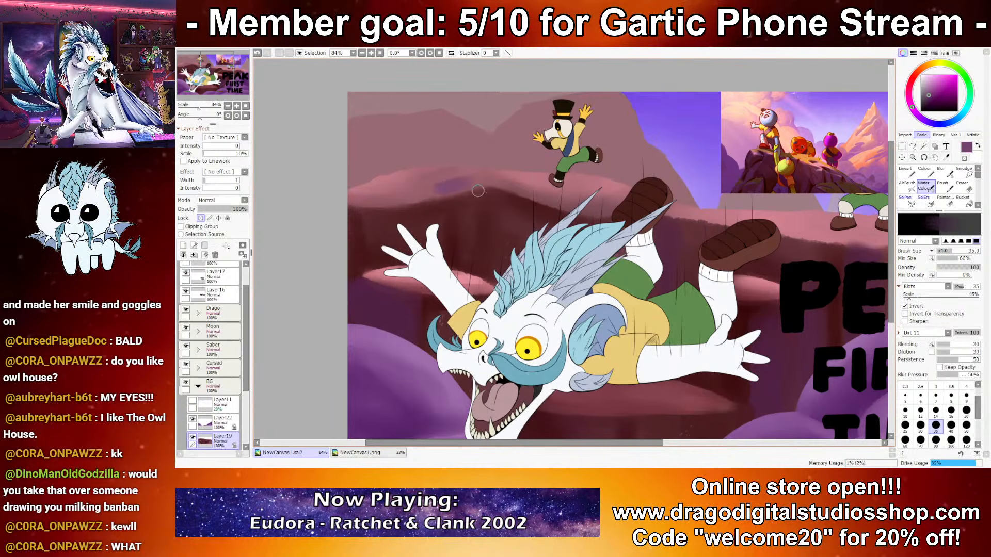
key("ctrl+z")
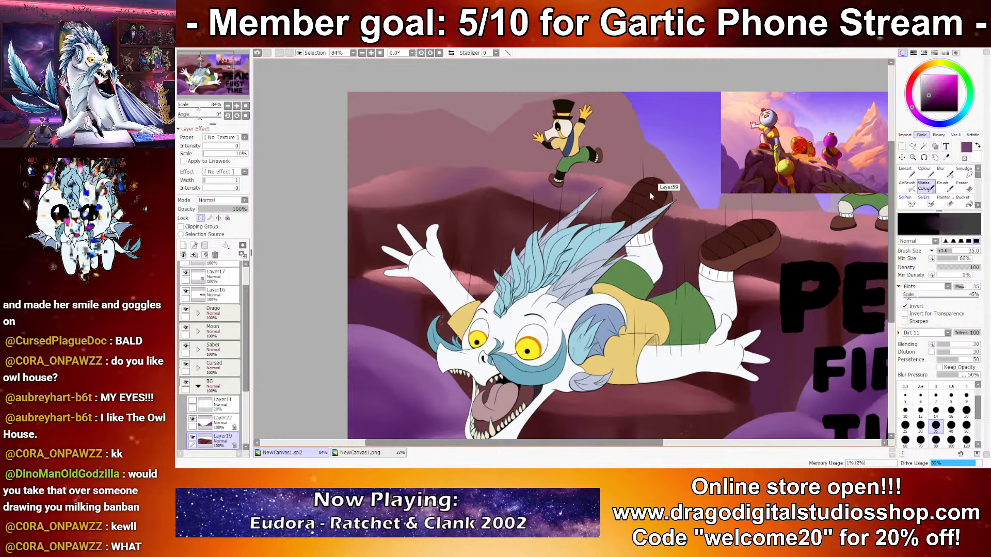
Step: Shade the pink ledge beneath the standing character's shoes with the Water Color brush at sizes 12 and 25
scroll(640, 192, "down", 5)
scroll(726, 237, "up", 3)
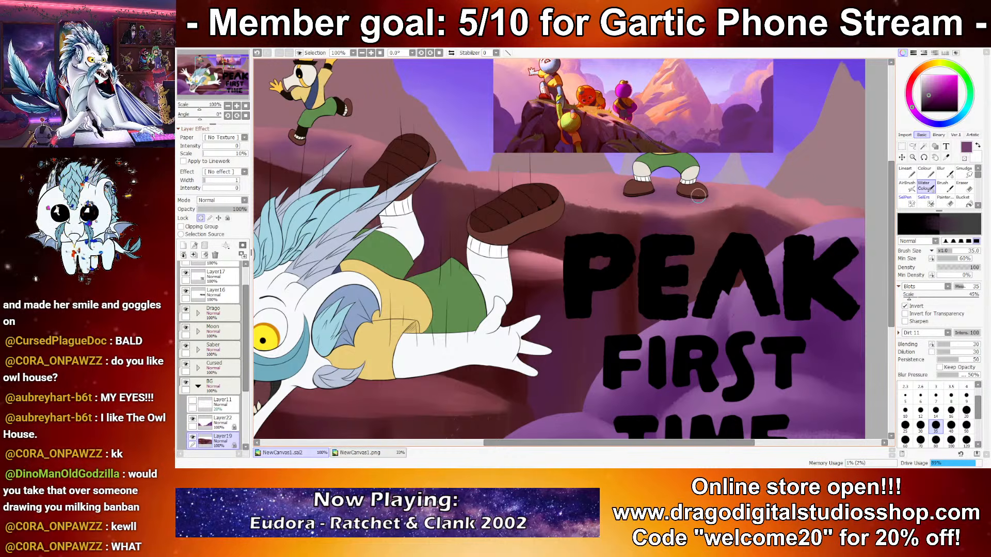
key("bracketleft")
key("bracketleft")
key("bracketleft")
key("bracketleft")
key("bracketleft")
key("bracketleft")
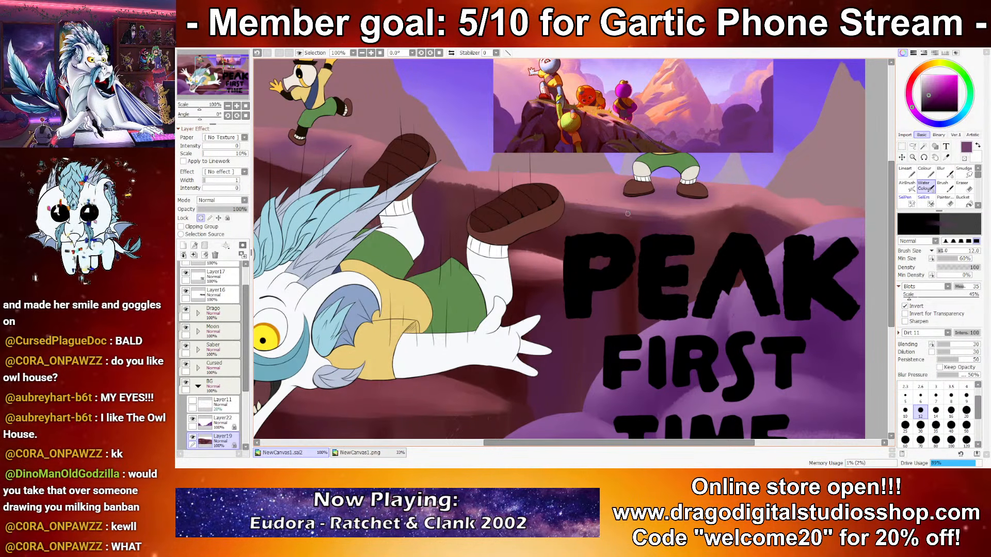
key("bracketright")
key("bracketright")
key("bracketright")
key("bracketright")
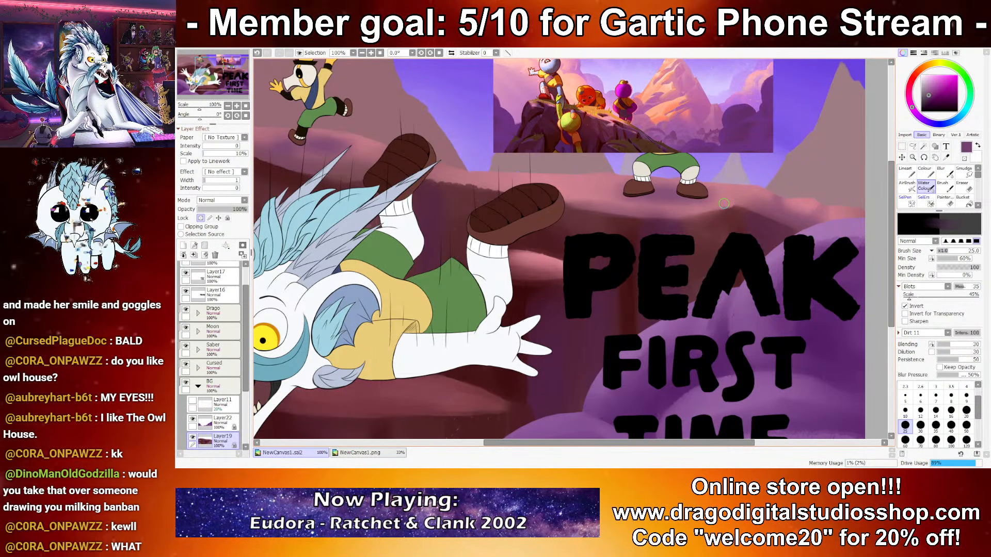
Step: Examine the cliff shading across the whole thumbnail at reduced and closer zoom
scroll(674, 211, "down", 6)
scroll(674, 211, "down", 1)
scroll(675, 223, "up", 7)
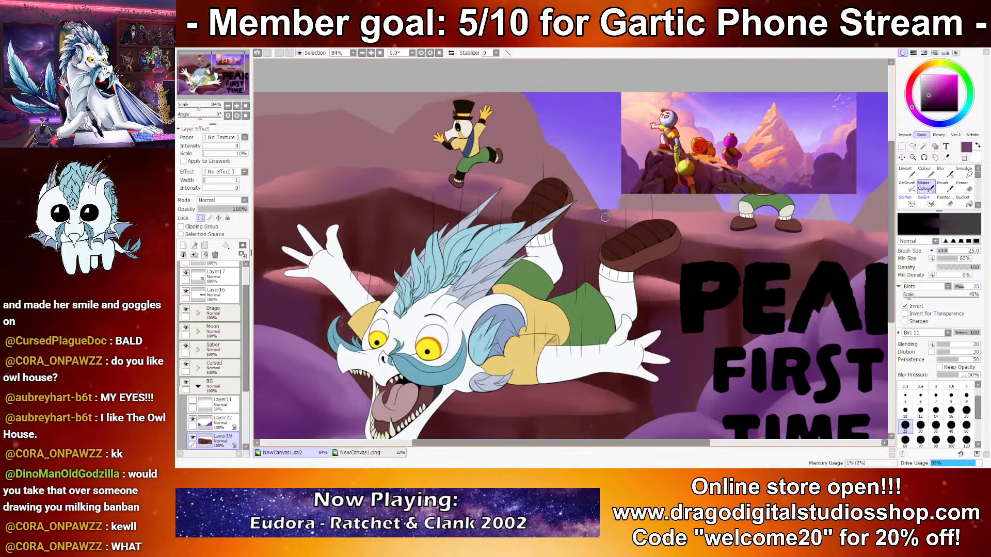
scroll(607, 215, "down", 4)
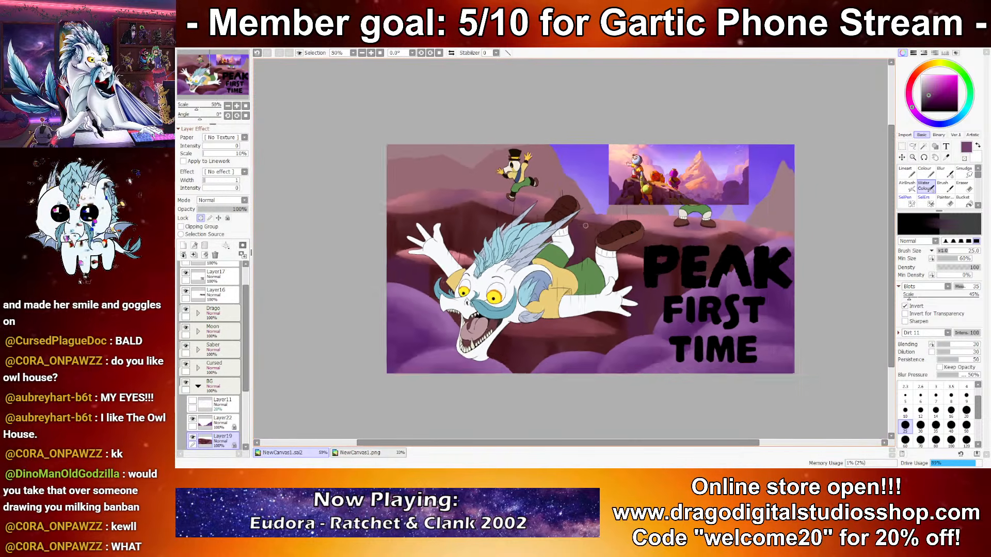
scroll(573, 255, "up", 4)
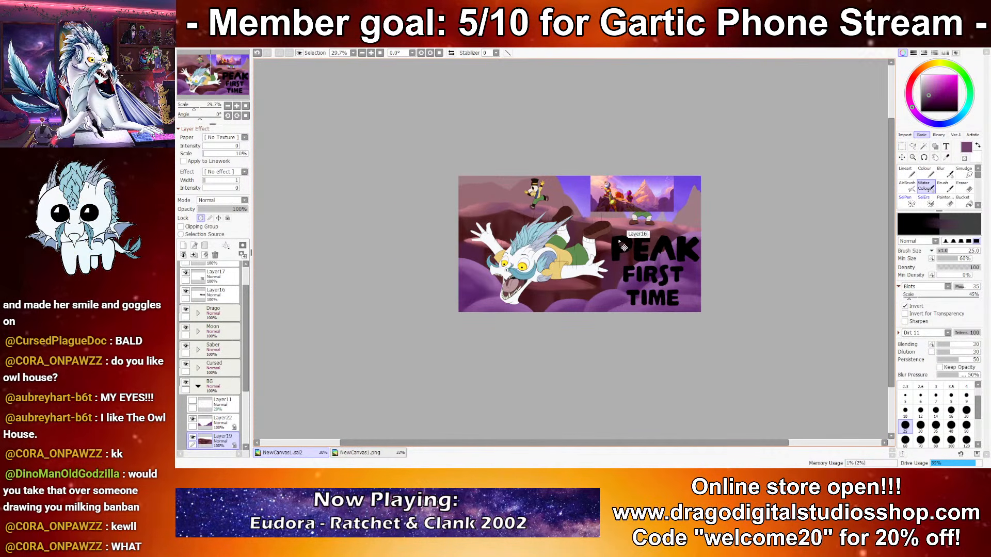
left_click_drag(673, 232, 660, 197)
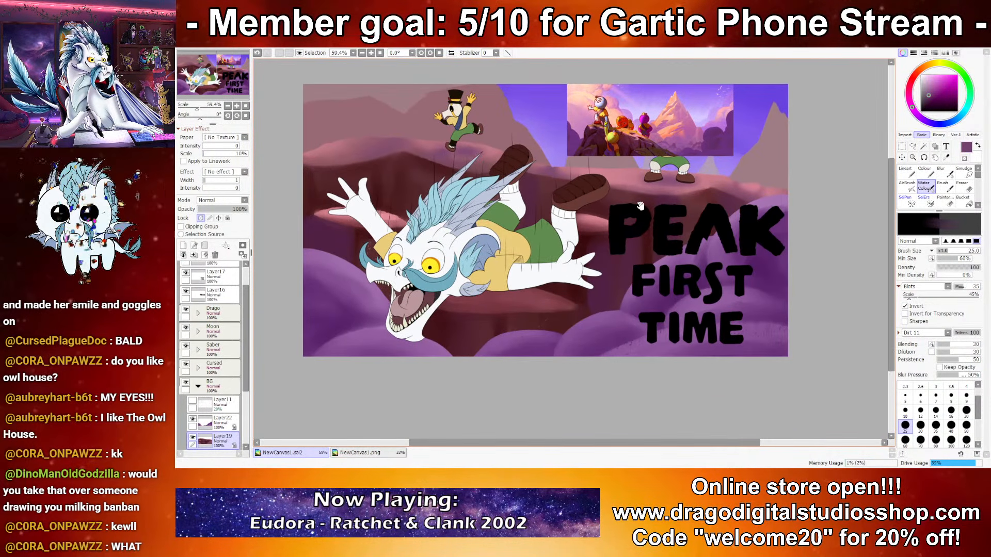
left_click_drag(603, 303, 630, 348)
scroll(634, 320, "up", 2)
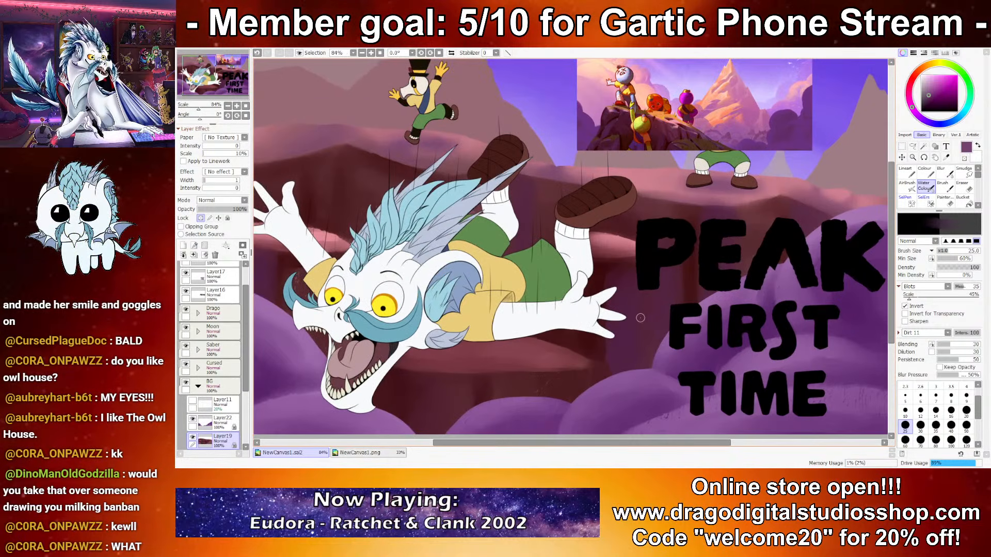
Step: Sample dark maroon and paint a shadow shape on the lower ledge beneath the falling character with the Brush tool
mouse_move(580, 381)
left_mouse_down()
mouse_move(675, 287)
mouse_move(638, 352)
left_mouse_up()
scroll(675, 288, "up", 1)
right_click(551, 352)
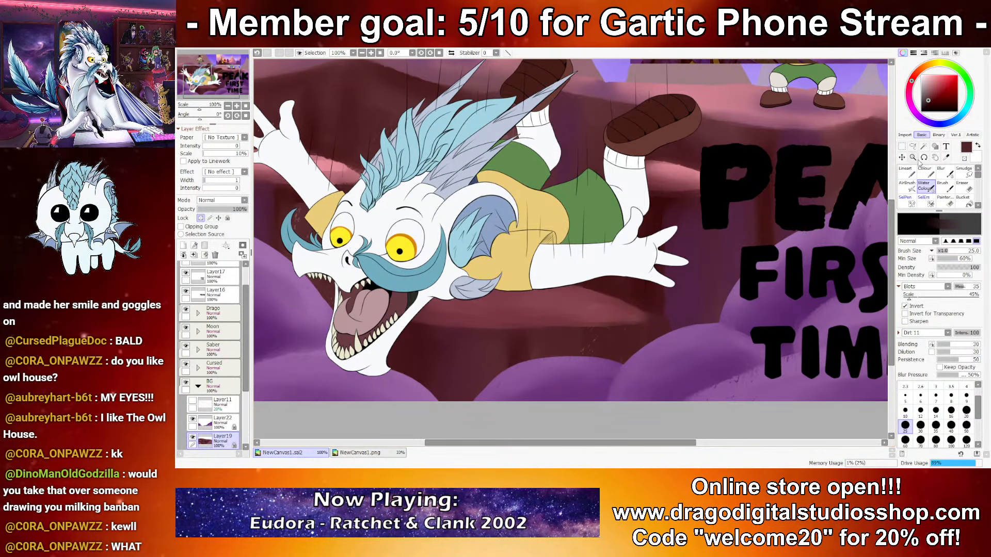
key("v")
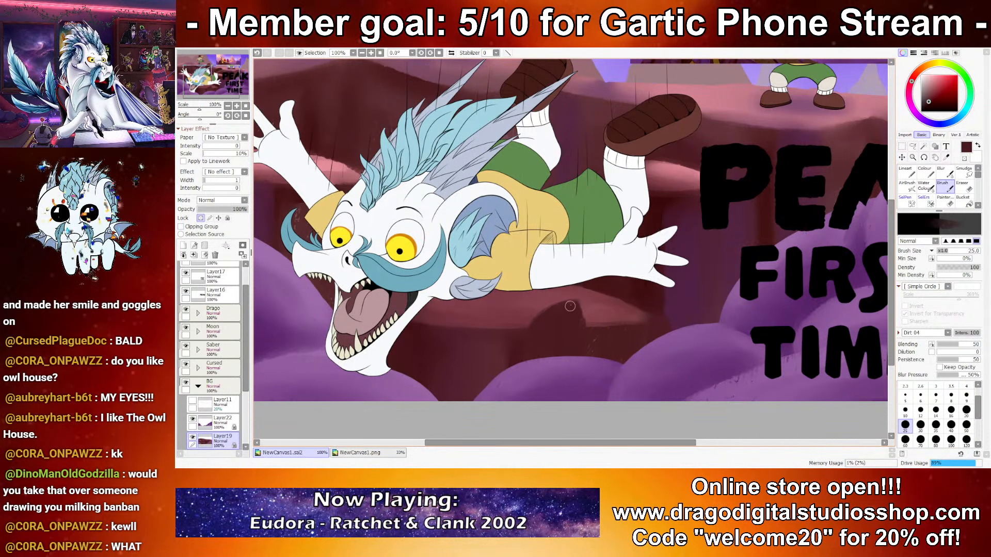
Step: Discard a trial stroke and blend the maroon shadow below the lower ledge with the Water Color brush at size 25
right_click(606, 350)
mouse_move(606, 349)
left_mouse_down()
mouse_move(593, 336)
mouse_move(620, 331)
left_mouse_up()
left_click(925, 172)
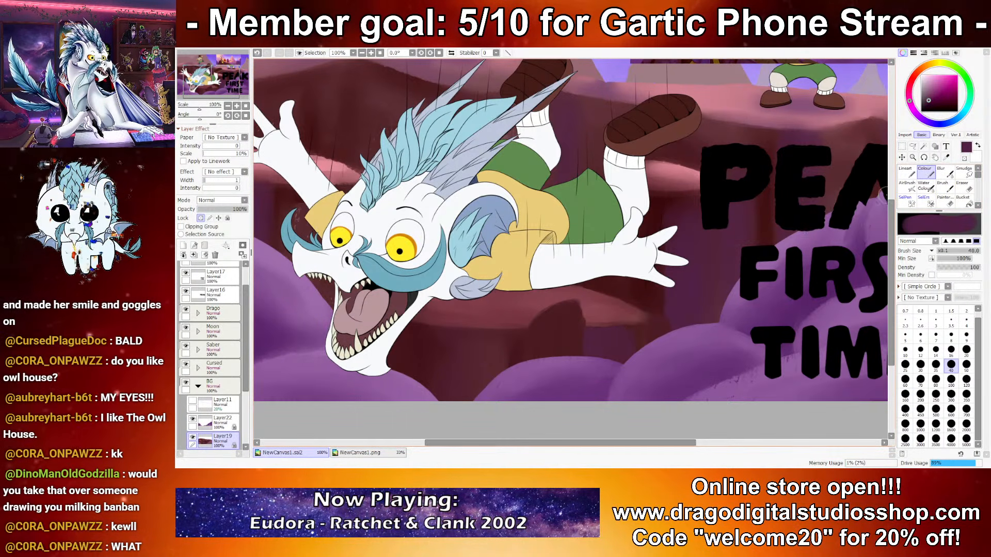
key("ctrl+z")
left_click(926, 186)
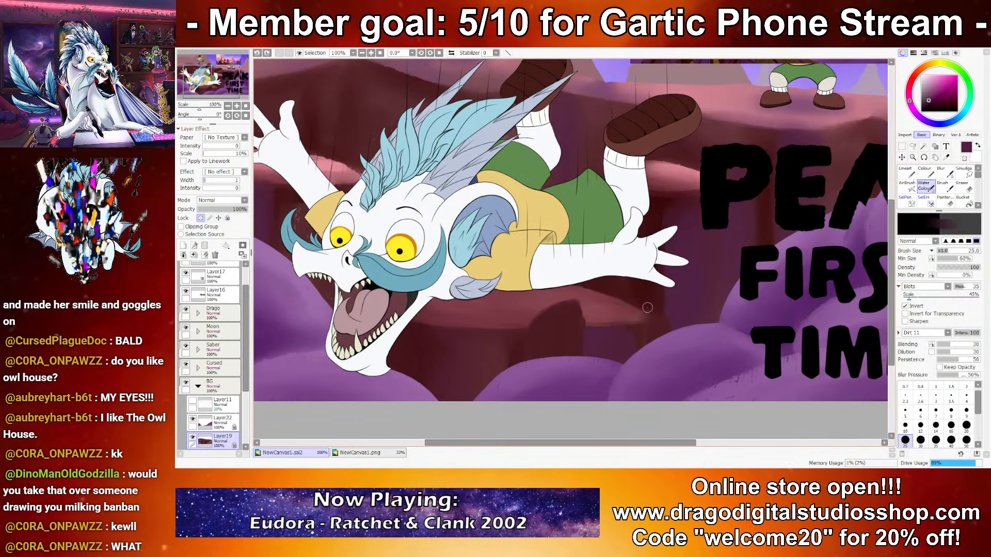
left_click_drag(586, 333, 580, 374)
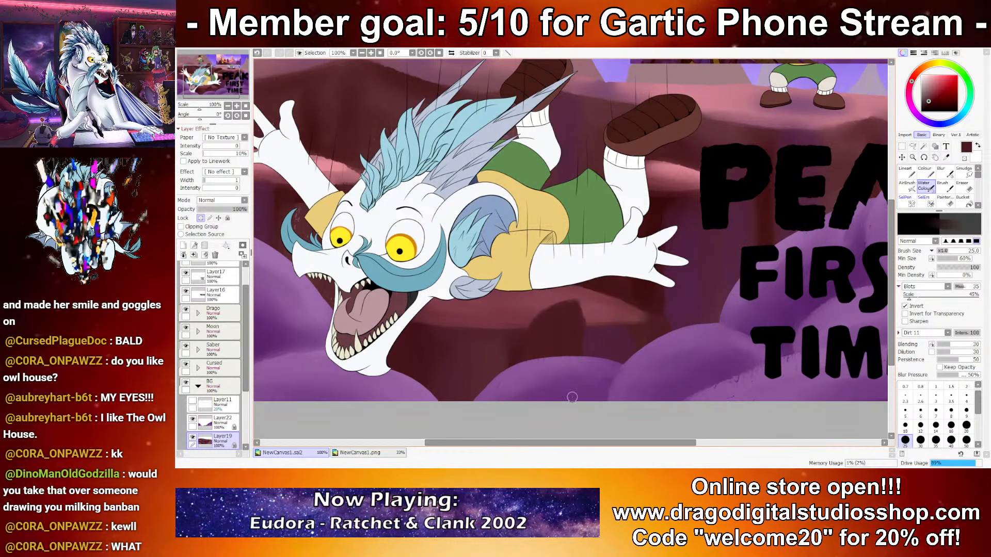
Step: Undo the last shading stroke on the cliff beneath the falling character
scroll(604, 350, "down", 4)
scroll(624, 352, "up", 4)
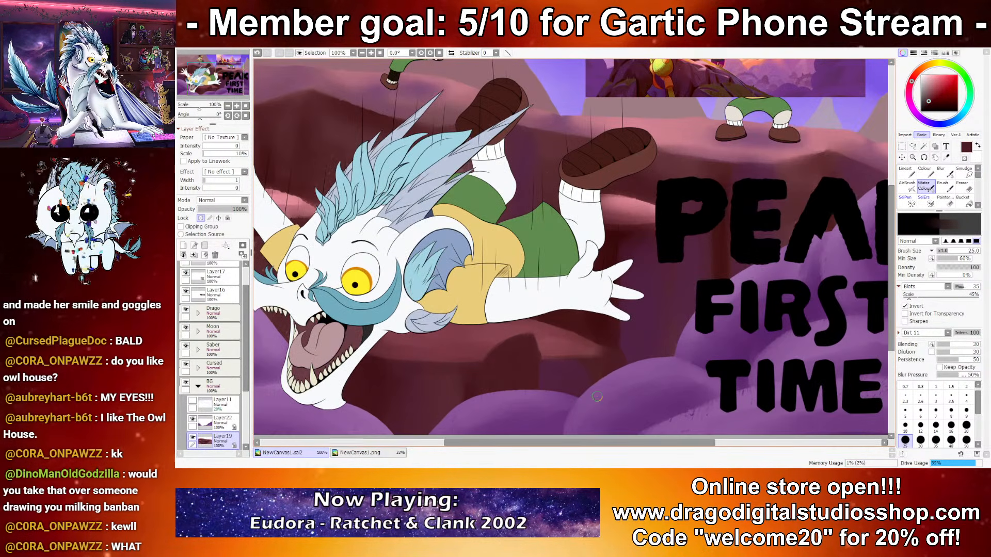
left_click_drag(597, 395, 663, 352)
left_click_drag(594, 371, 702, 322)
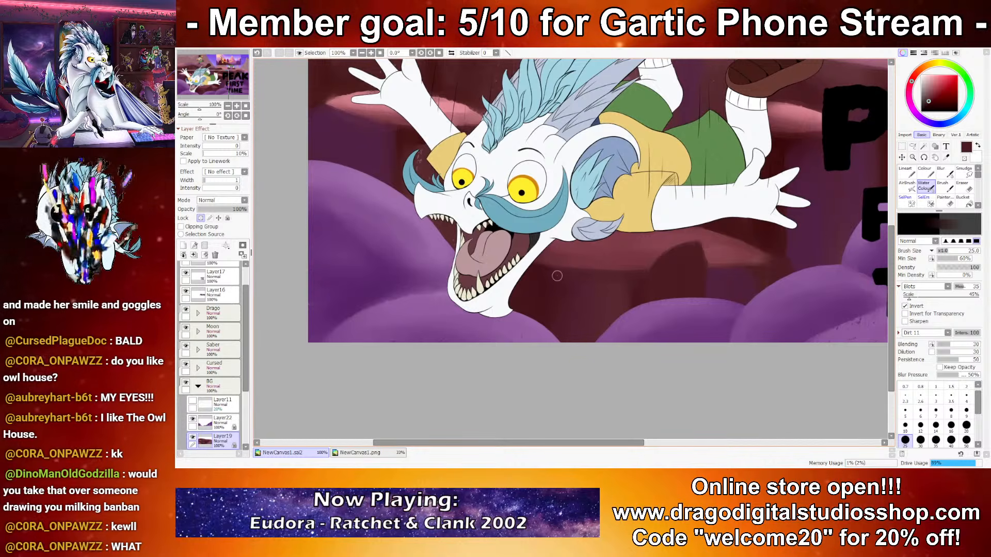
key("ctrl+z")
Step: Sample dark maroon and paint jagged shadow peaks under the cliff rim above the raised hand with the Brush at size 25
right_click(734, 282)
mouse_move(405, 148)
left_mouse_down()
mouse_move(469, 278)
mouse_move(608, 292)
left_mouse_up()
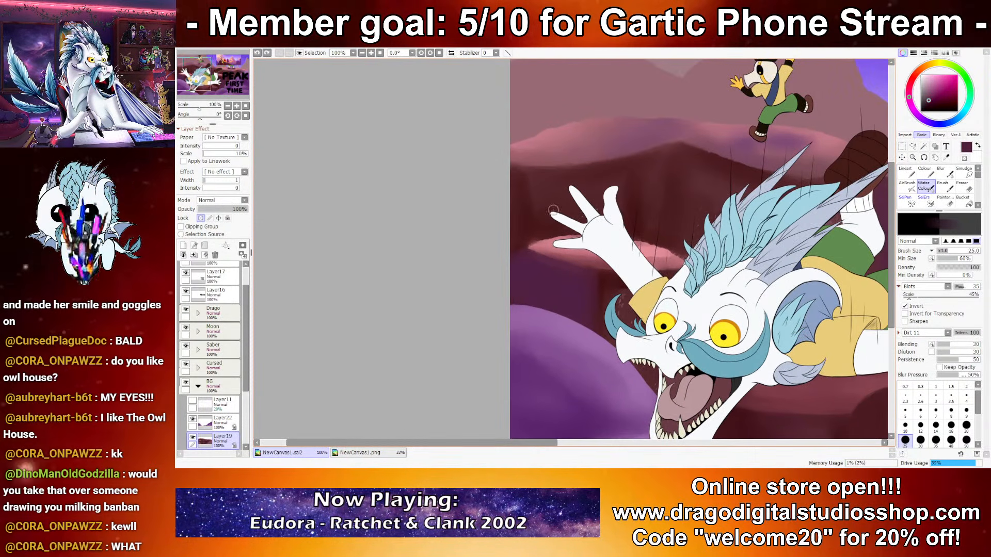
right_click(544, 191)
left_click(942, 187)
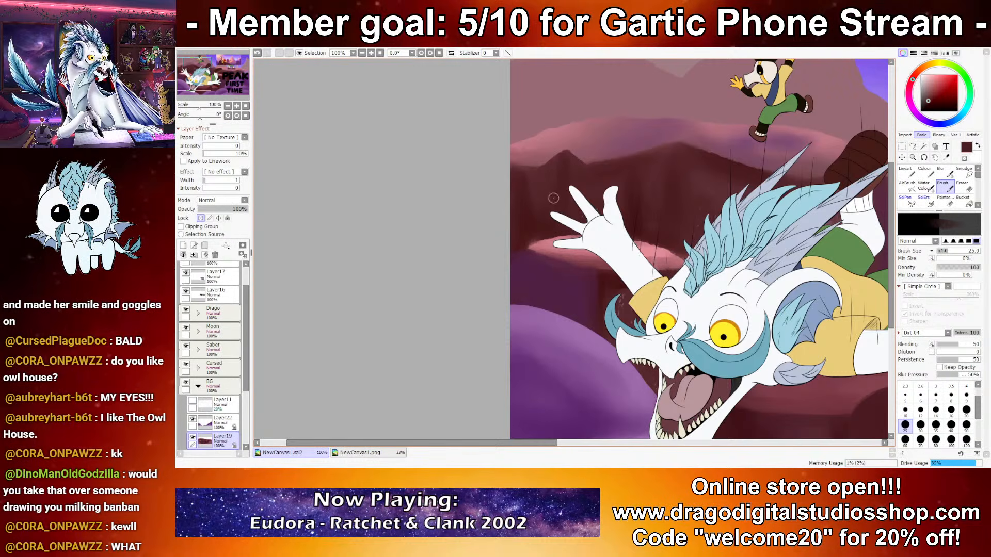
left_click(532, 214, "alt")
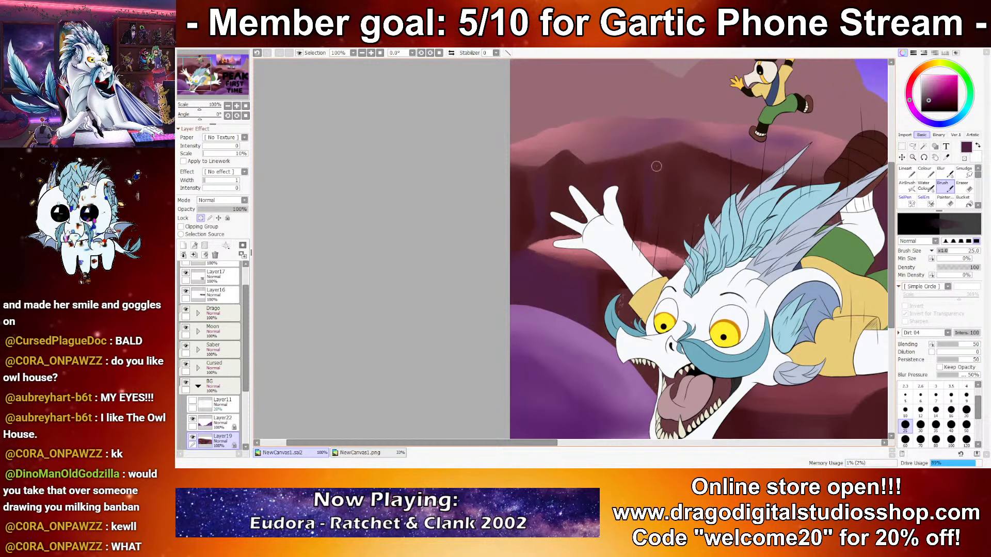
Step: Review the new maroon cliff shadows in the full composition and close up along the cliff top
scroll(607, 269, "down", 8)
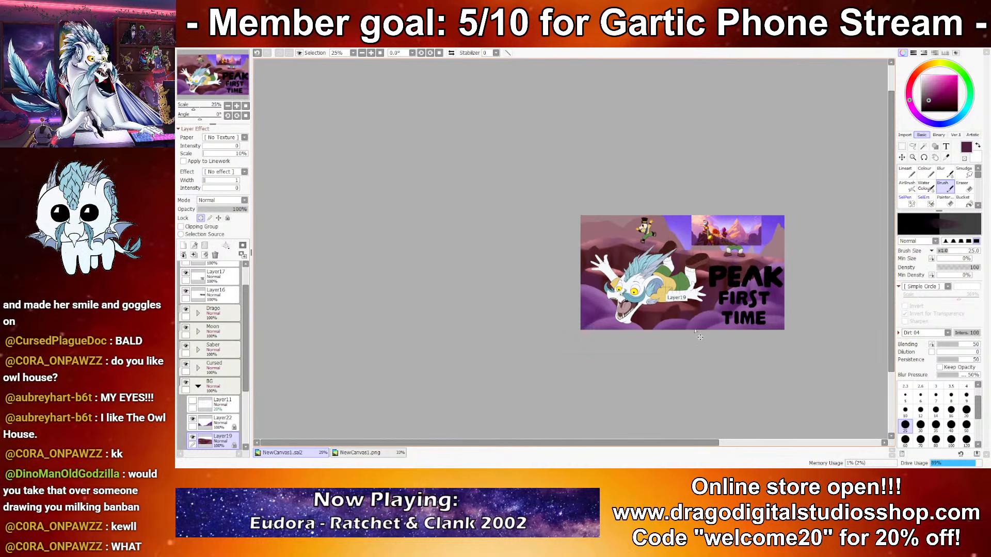
scroll(675, 284, "up", 3)
scroll(694, 305, "down", 3)
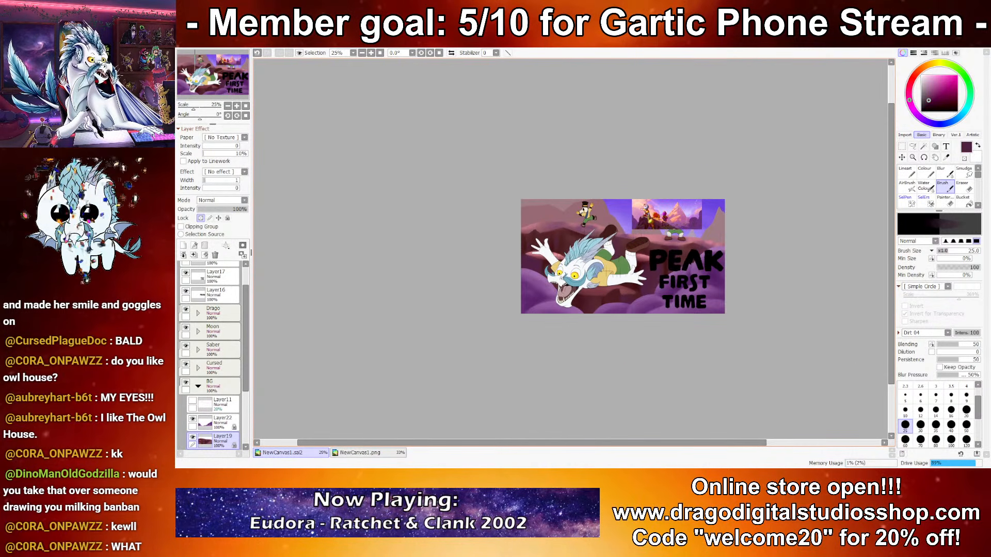
scroll(681, 243, "up", 3)
scroll(695, 236, "up", 5)
left_click_drag(642, 214, 733, 208)
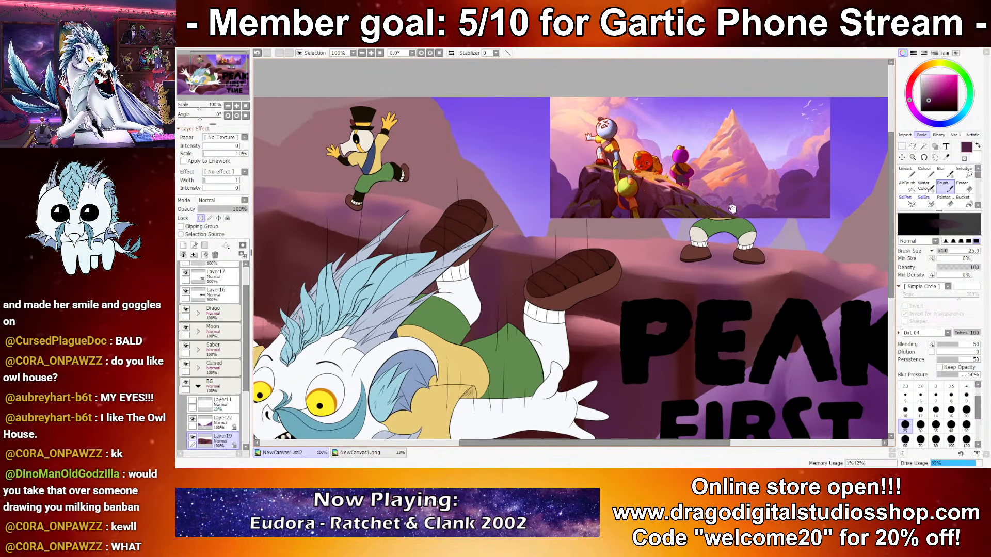
left_click_drag(668, 198, 702, 228)
left_click_drag(497, 221, 675, 217)
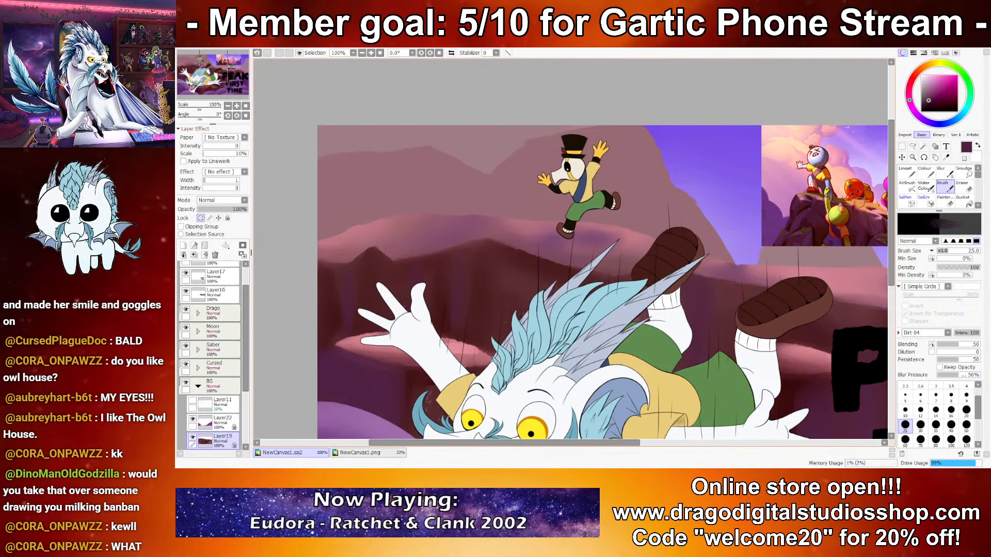
Step: Sample orange from the reference picture and add a new layer clipped to the cliff layer
right_click(859, 202)
left_click_drag(605, 293, 459, 310)
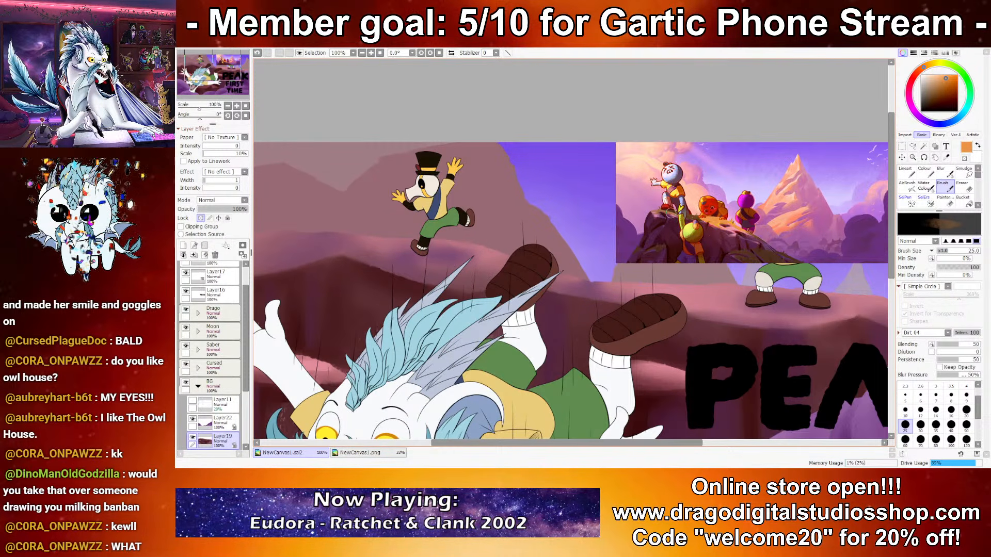
left_click(183, 246)
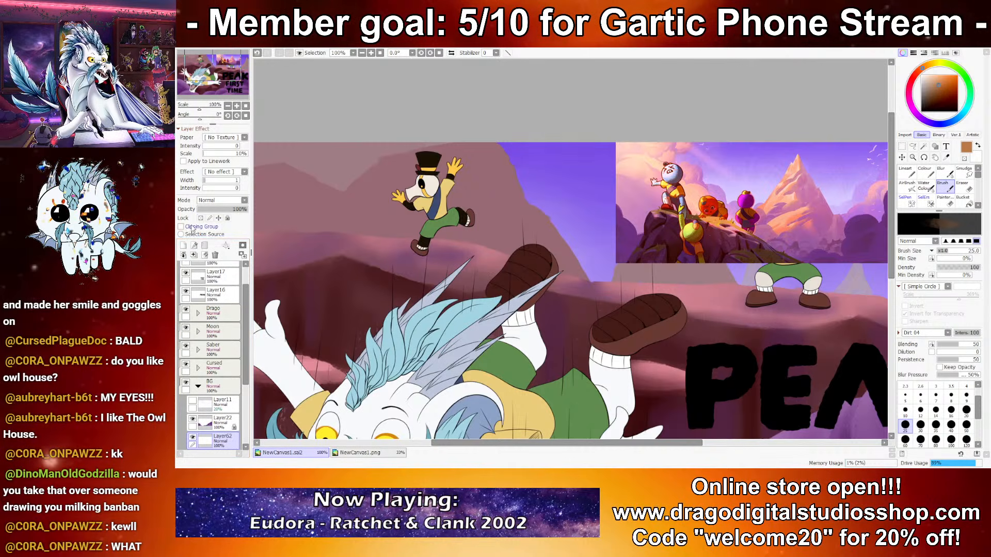
left_click(181, 227)
Step: Paint a flat orange highlight over the pink cliff top behind the raised hand with Lineart at sizes 16 and 160
left_click_drag(345, 243, 563, 202)
left_click(907, 173)
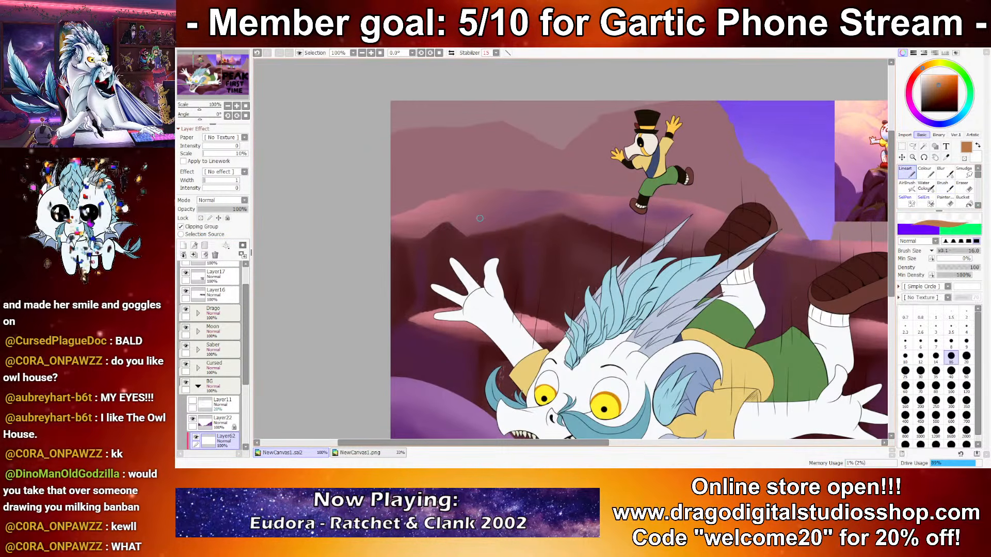
mouse_move(418, 215)
left_mouse_down()
mouse_move(465, 193)
mouse_move(401, 221)
mouse_move(431, 209)
mouse_move(462, 224)
mouse_move(434, 213)
mouse_move(485, 216)
mouse_move(523, 199)
mouse_move(425, 202)
left_mouse_up()
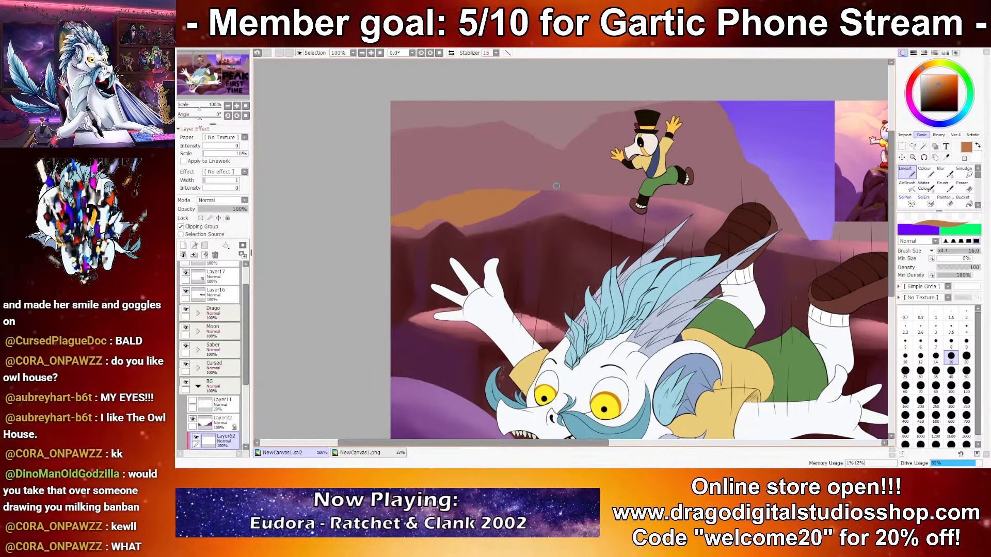
left_click(905, 402)
Step: Outline an orange highlight area on the ledge around the standing character's shoes with Lineart at size 25
left_click_drag(748, 255, 406, 218)
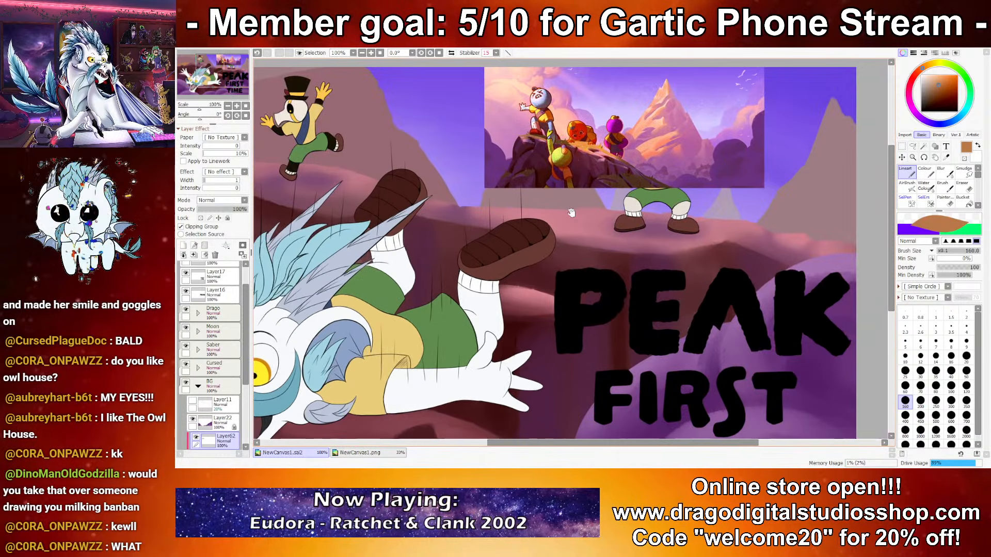
left_click(905, 370)
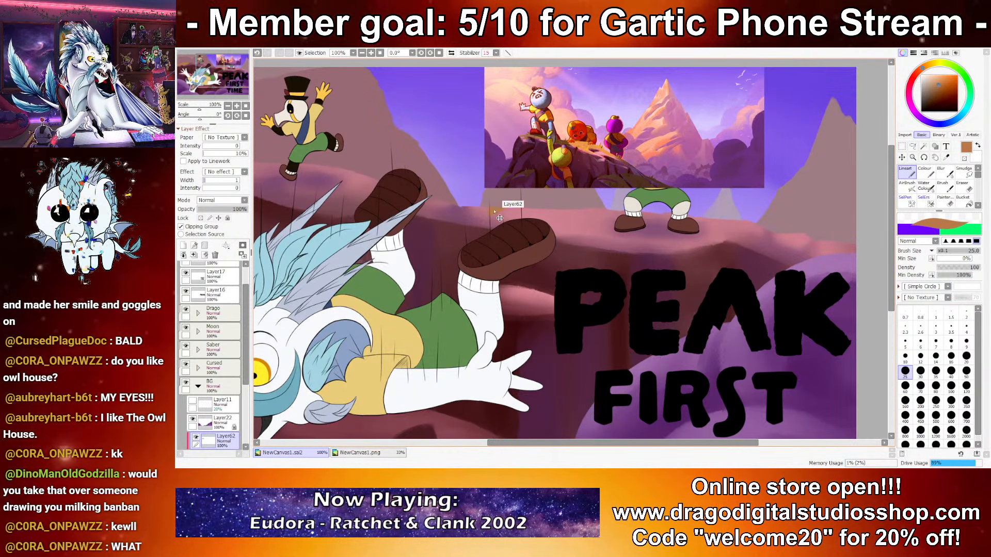
left_click_drag(532, 211, 630, 248)
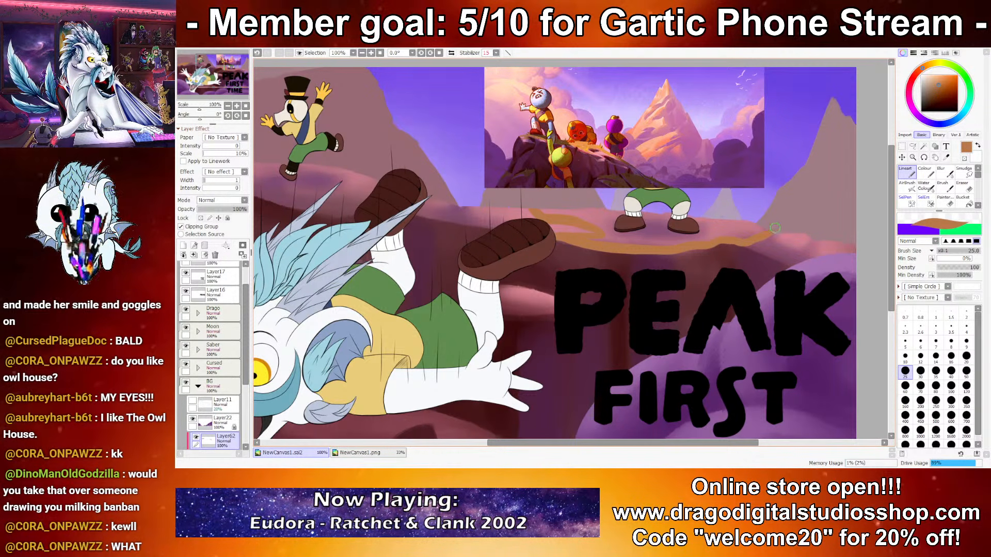
left_click_drag(587, 210, 545, 210)
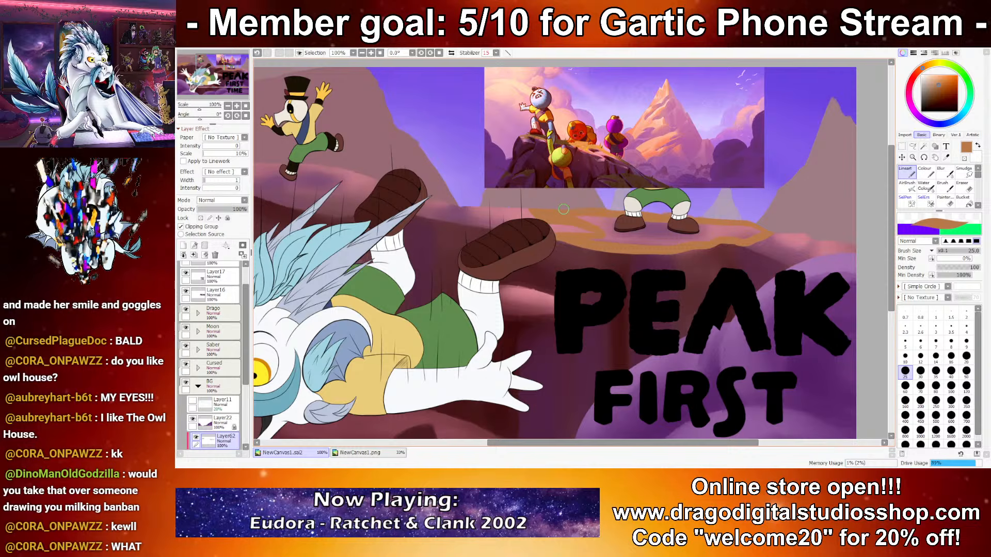
Step: Fill the outlined ledge area with orange using the Bucket and return to the Lineart tool
left_click(962, 201)
left_click(658, 236)
left_click(903, 178)
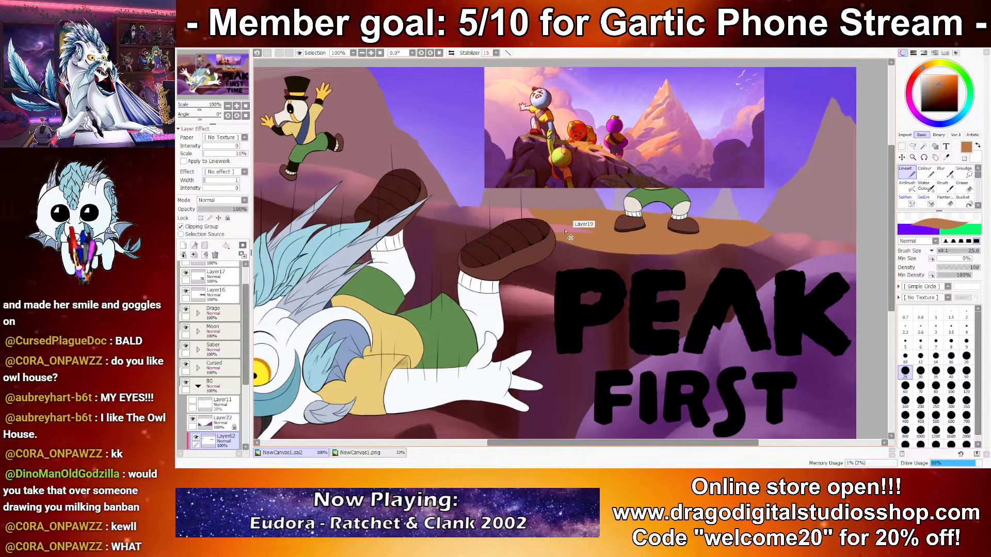
scroll(633, 293, "down", 9)
scroll(633, 293, "up", 6)
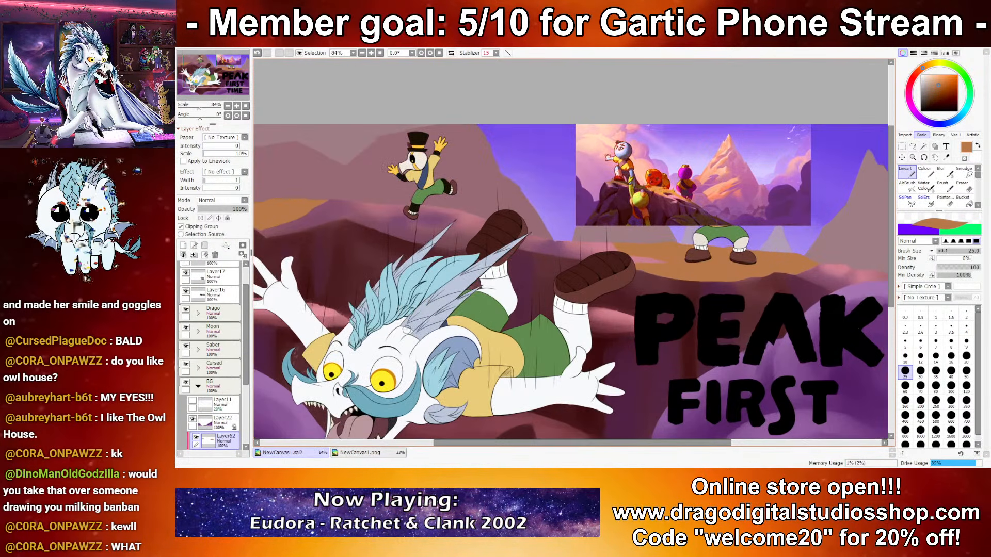
Step: Soften the lower edge of the orange ledge beneath the standing character with the Water Colour brush at size 25, using brown sampled there
left_click(923, 186)
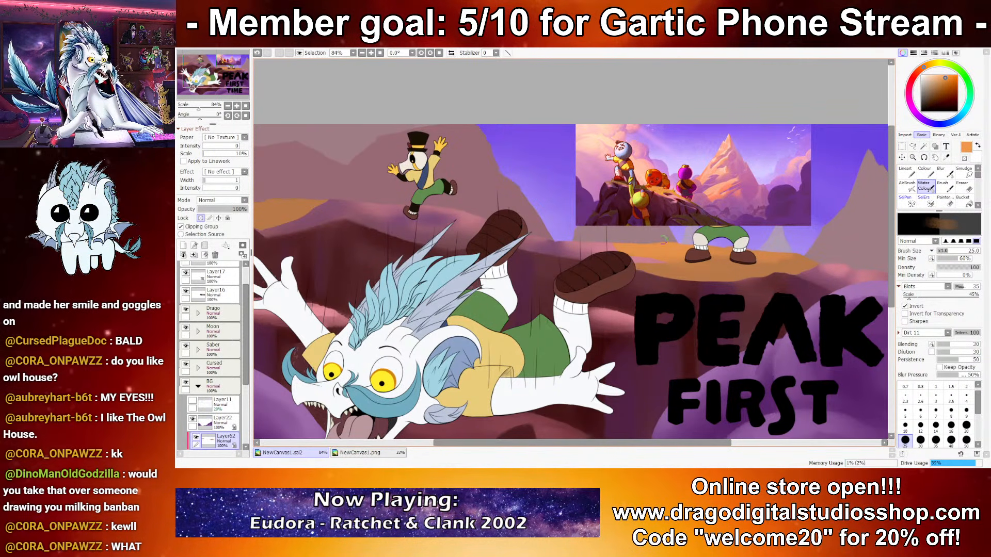
right_click(742, 257)
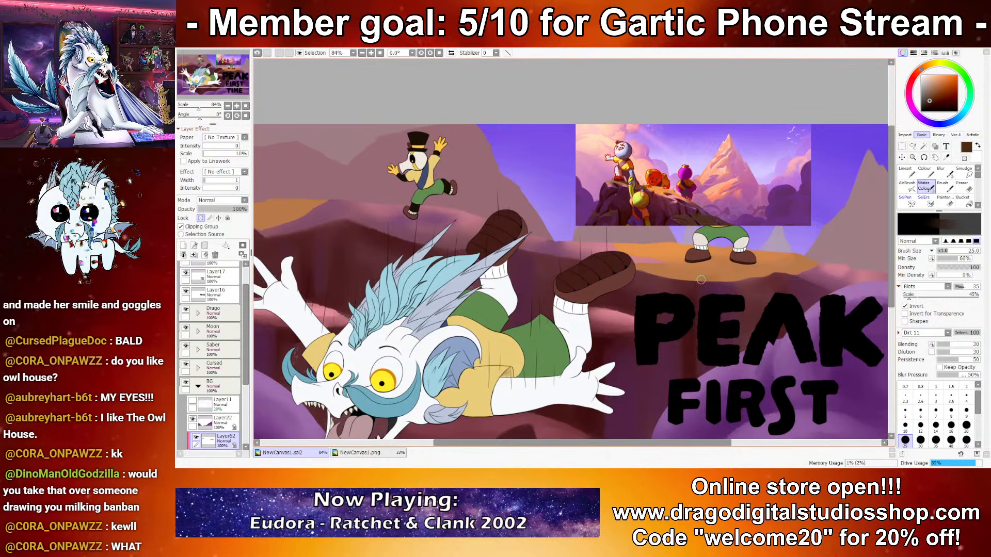
left_click_drag(681, 281, 651, 266)
key("ctrl+z")
mouse_move(723, 281)
left_mouse_down()
mouse_move(625, 271)
mouse_move(669, 266)
left_mouse_up()
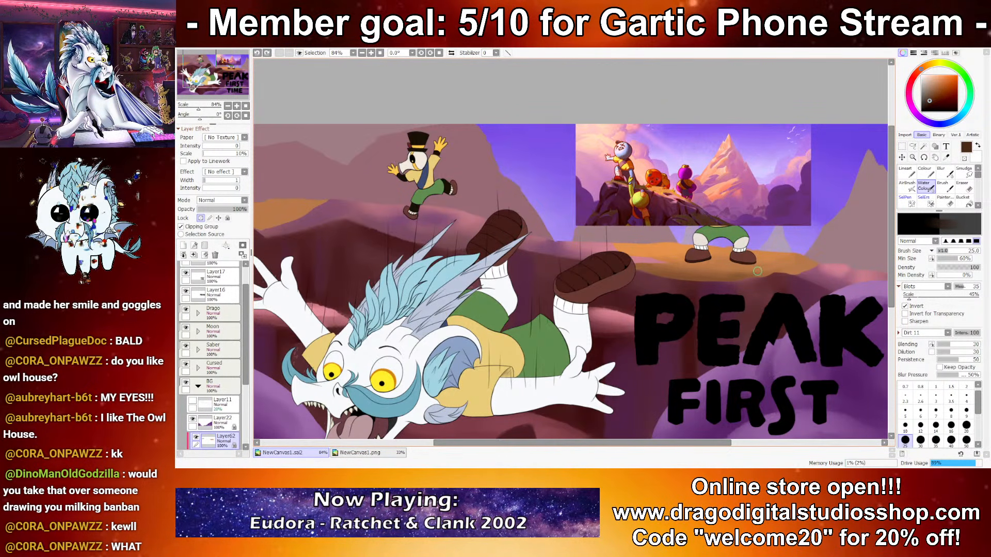
Step: Extend the orange highlight on the cliff top behind the raised hand with Water Colour, using orange sampled from the reference picture
left_click_drag(465, 248, 651, 235)
mouse_move(421, 216)
left_mouse_down()
mouse_move(395, 213)
mouse_move(452, 210)
mouse_move(404, 217)
left_mouse_up()
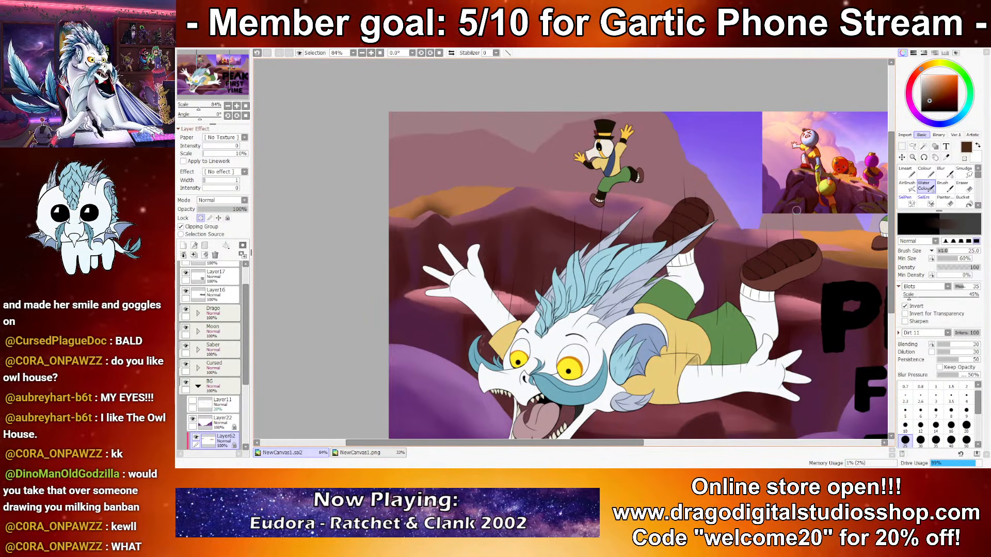
right_click(847, 177)
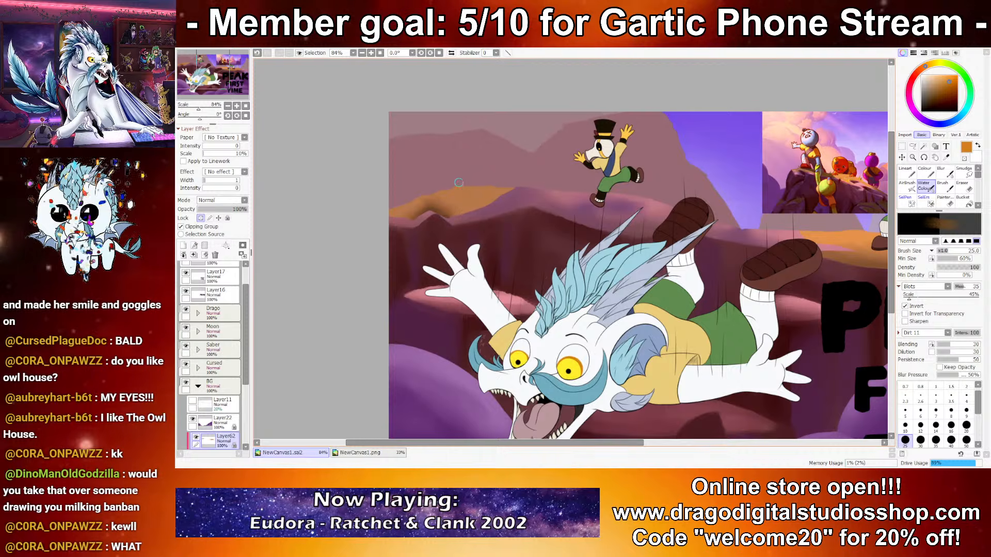
mouse_move(496, 190)
left_mouse_down()
mouse_move(432, 195)
mouse_move(462, 194)
left_mouse_up()
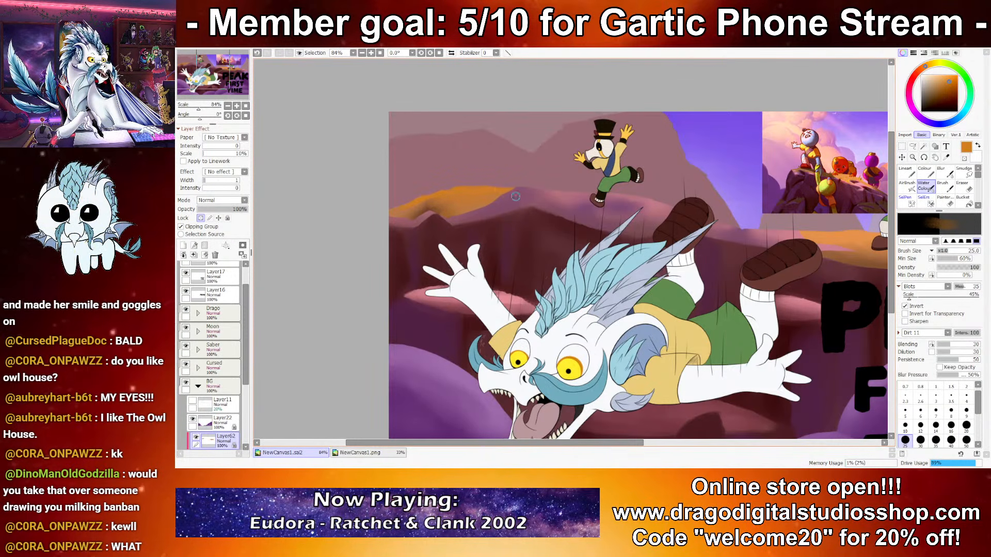
Step: Erase the orange highlight from the cliff top behind the raised hand with the Eraser at size 1000
scroll(572, 250, "down", 5)
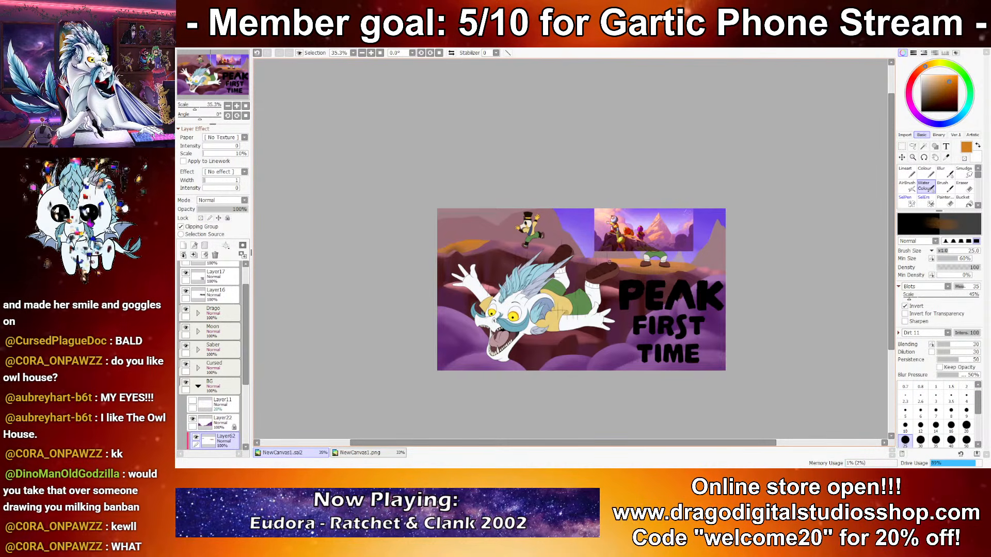
scroll(609, 263, "up", 3)
left_click_drag(760, 272, 872, 227)
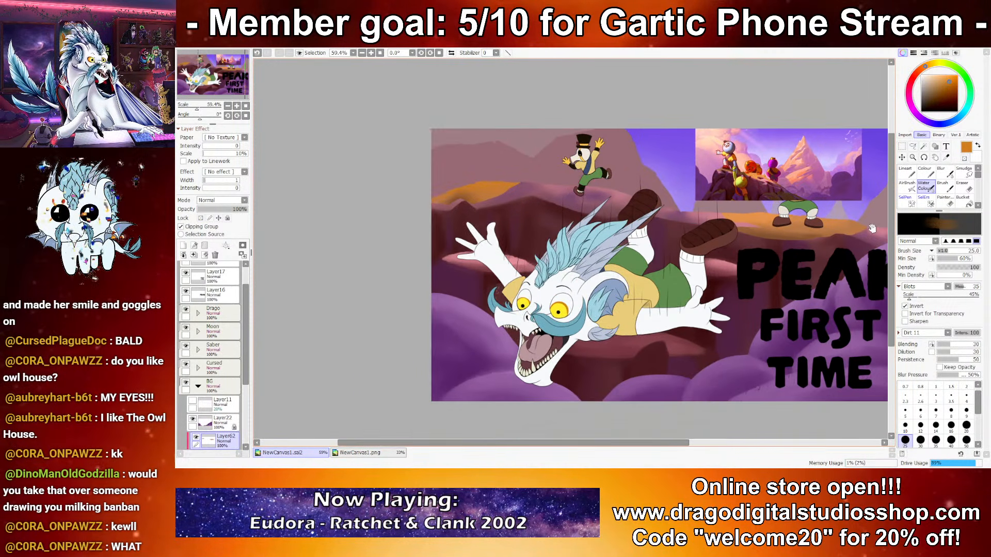
left_click(963, 187)
left_click_drag(639, 288, 635, 303)
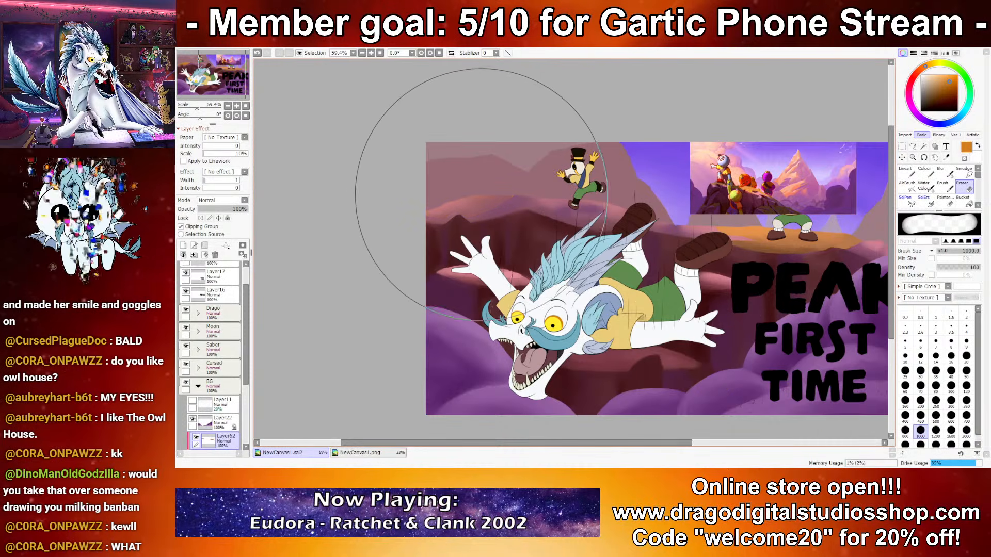
scroll(480, 231, "up", 1)
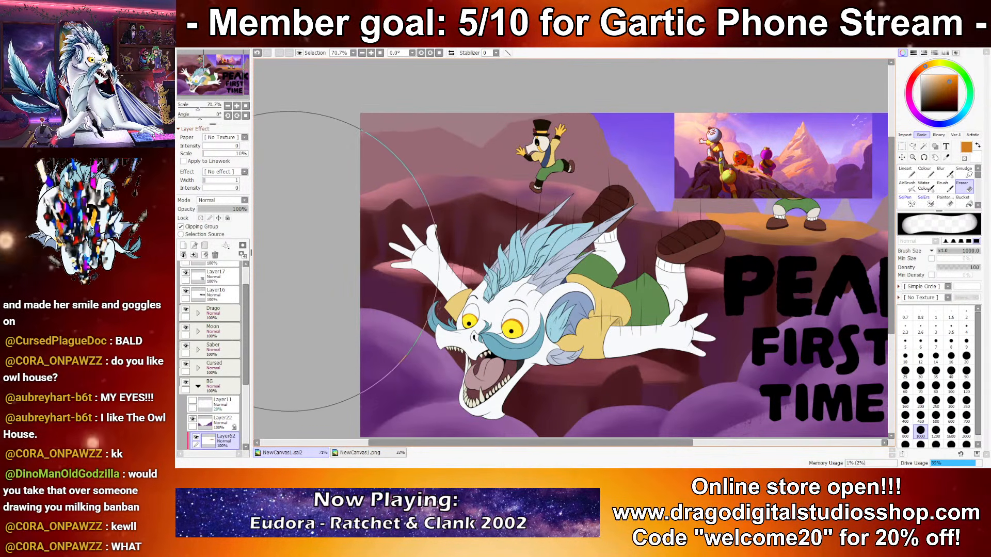
Step: Select Layer19 and paint maroon sampled from the reference picture along the far-left cliff rim with Water Colour at size 25
scroll(238, 403, "down", 3)
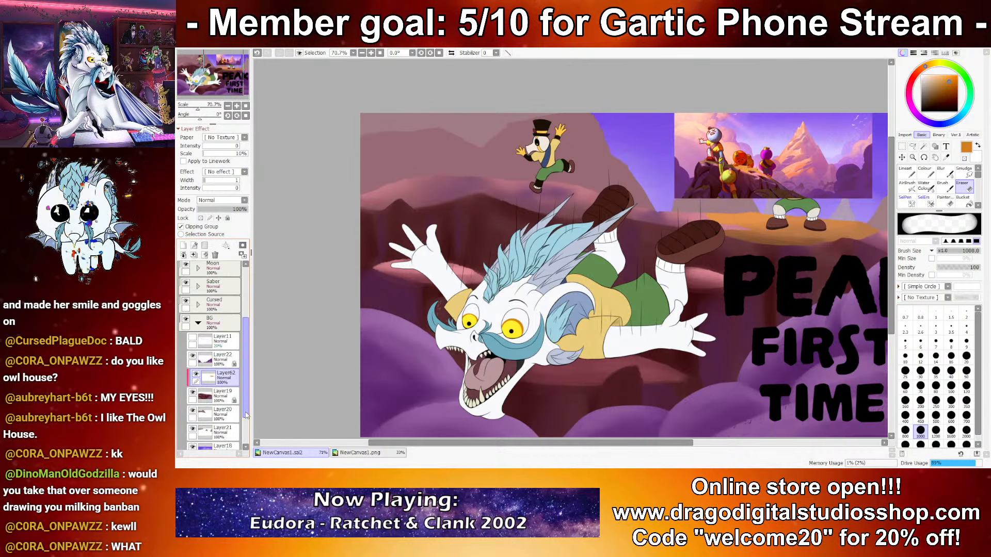
left_click(227, 400)
left_click(924, 186)
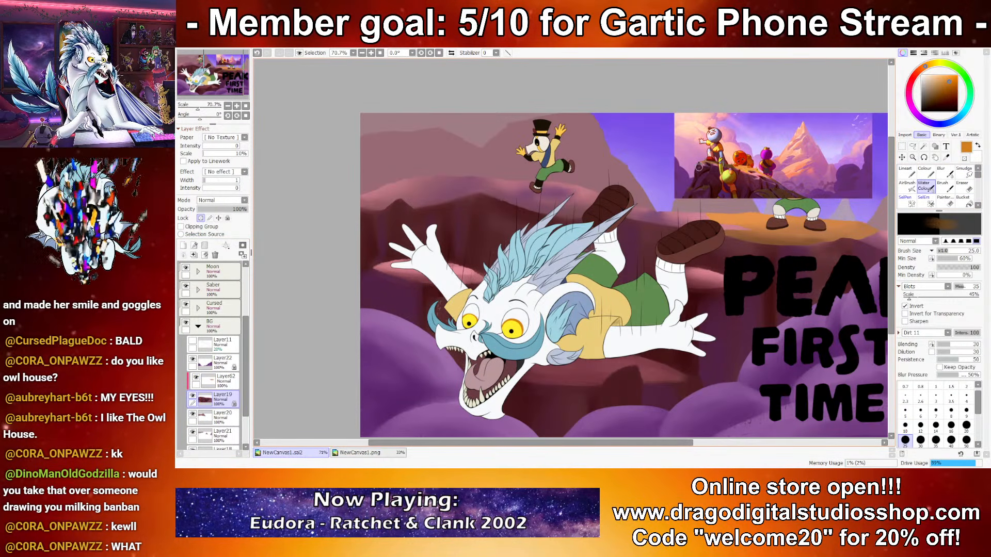
right_click(699, 168)
left_click_drag(347, 218, 475, 199)
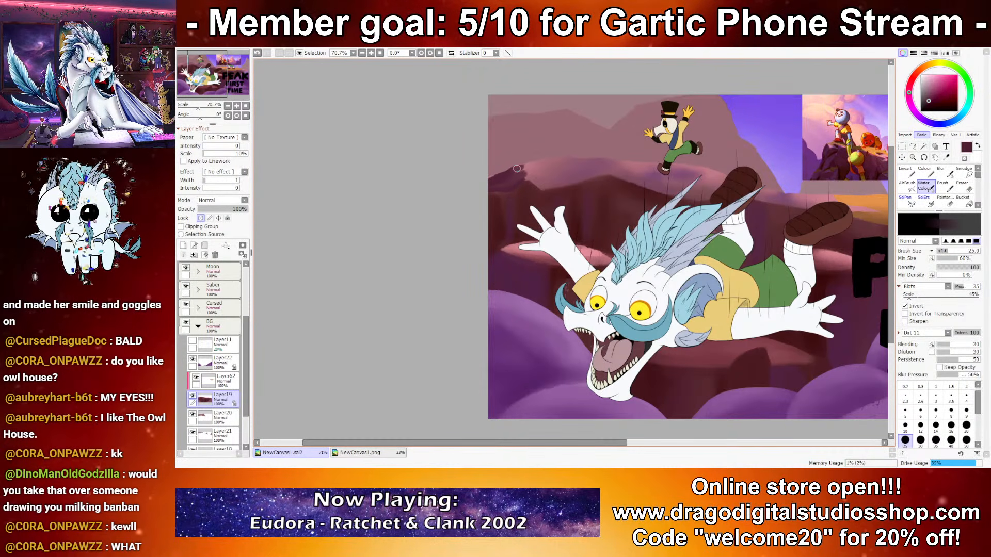
left_click_drag(516, 168, 533, 179)
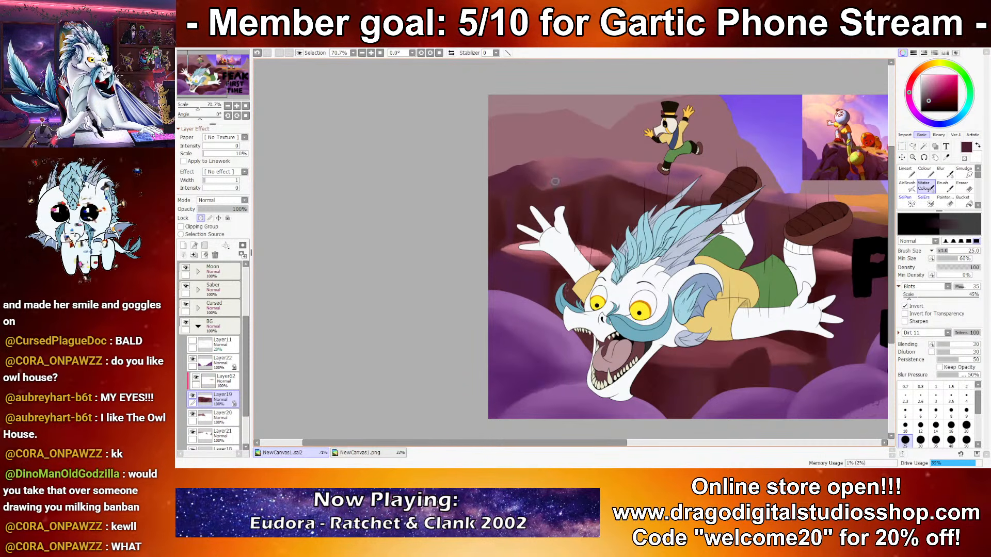
Step: Paint dark vertical shading down the far-left cliff face using a near-black red sampled from the reference picture
left_click(841, 173, "alt")
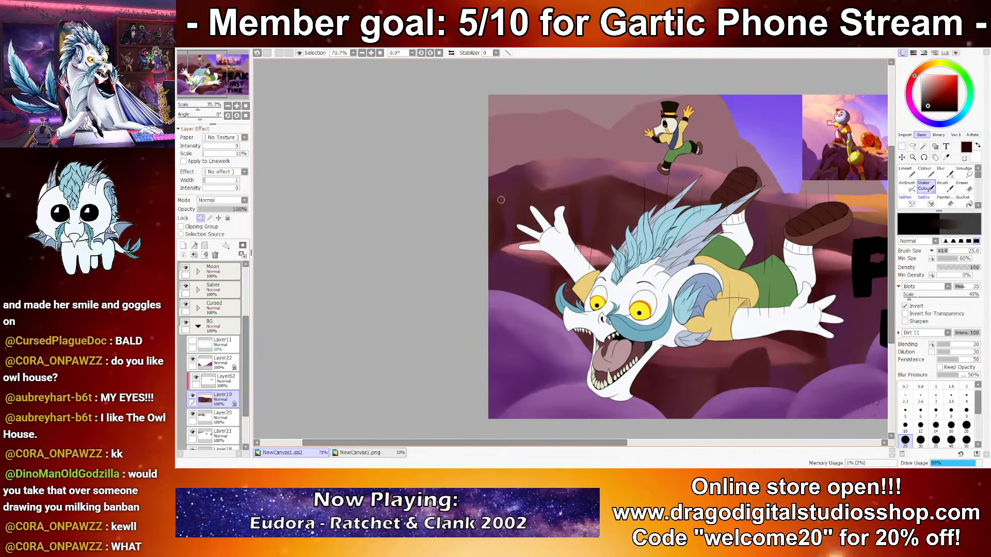
left_click_drag(503, 199, 502, 239)
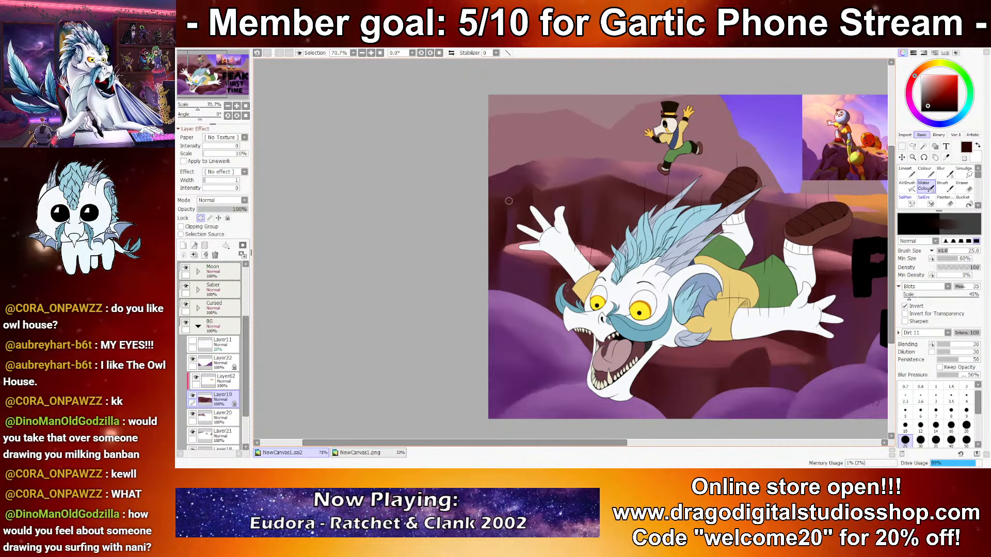
scroll(551, 265, "down", 2)
scroll(551, 265, "down", 1)
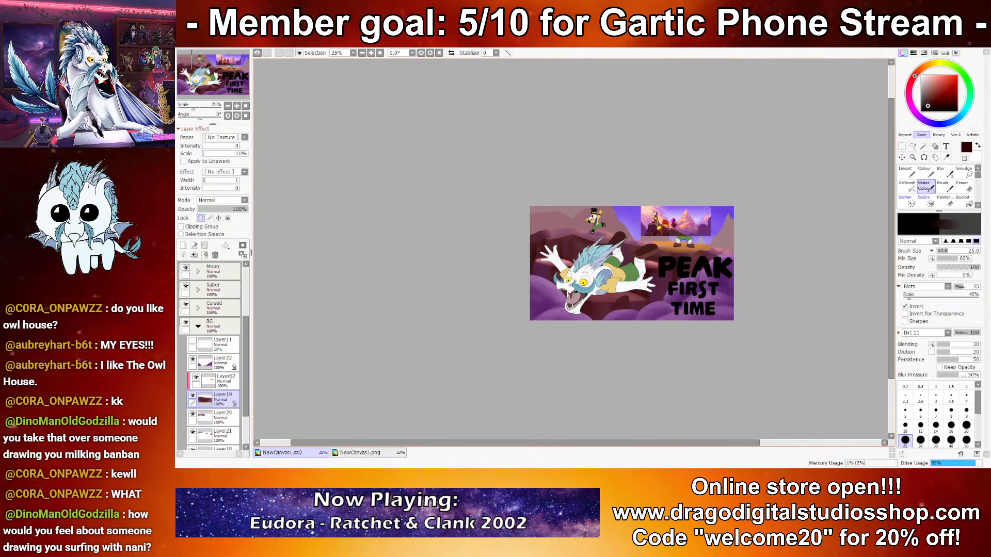
Step: Blend the shading on the cliff face above and below the raised hand with maroon tones sampled from the rock
scroll(507, 263, "up", 5)
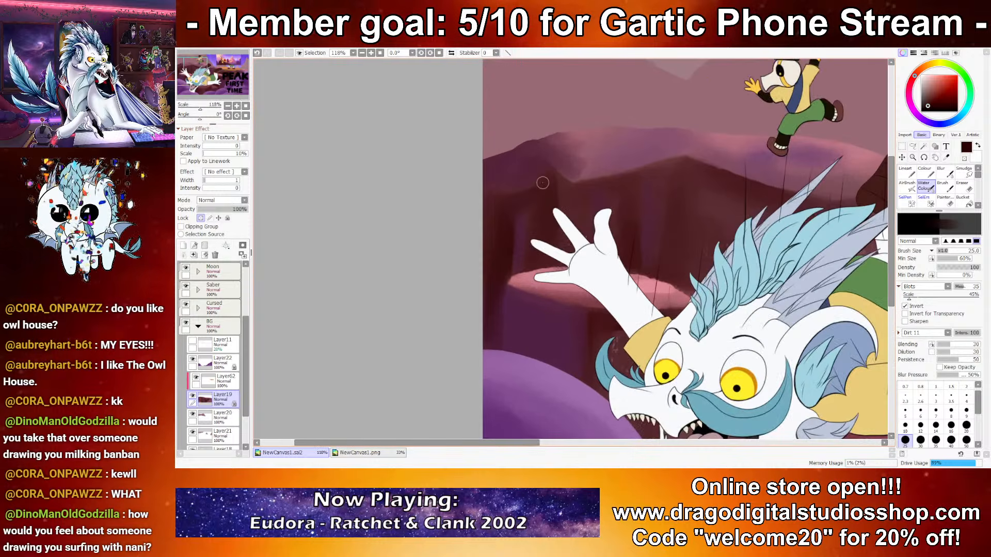
left_click(567, 158, "alt")
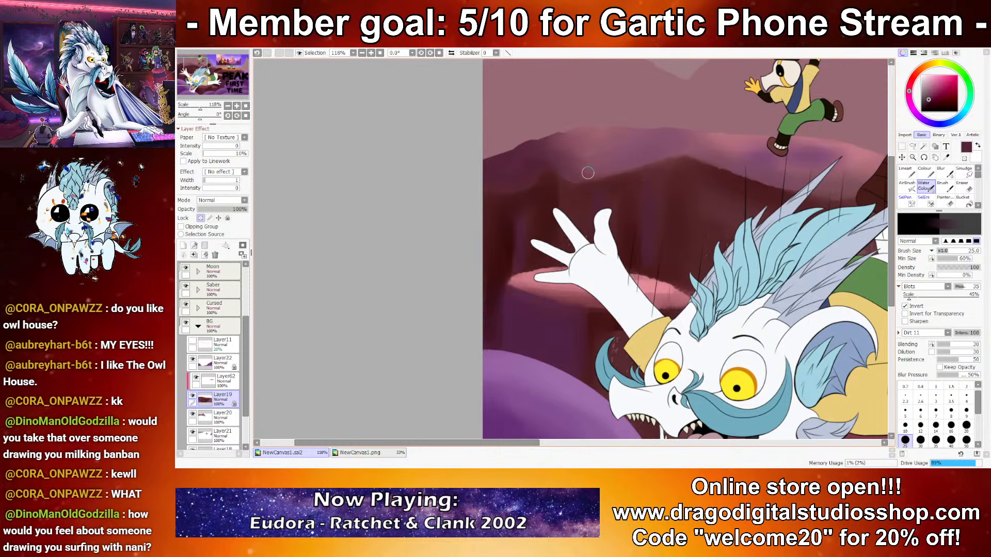
left_click(627, 188, "alt")
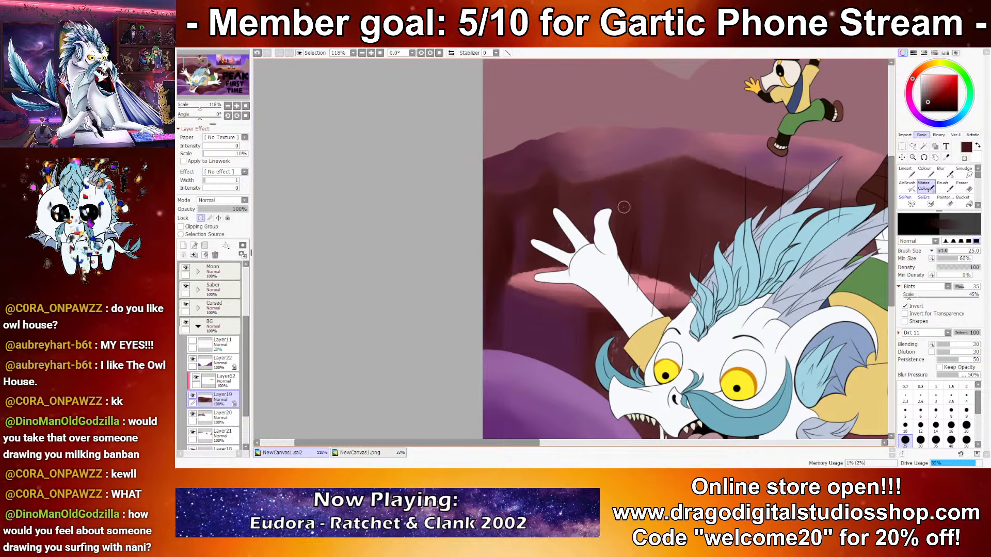
left_click(628, 227, "alt")
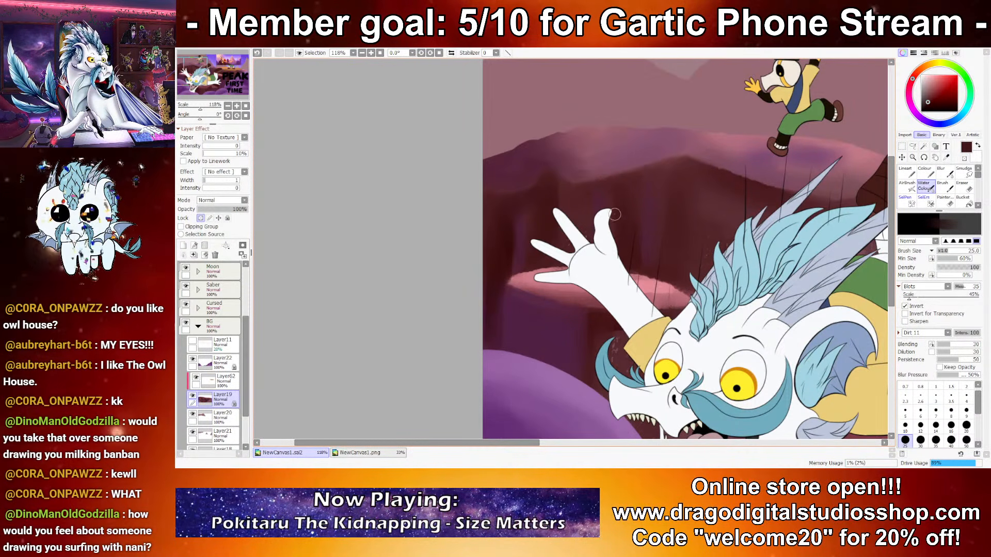
left_click_drag(615, 358, 558, 280)
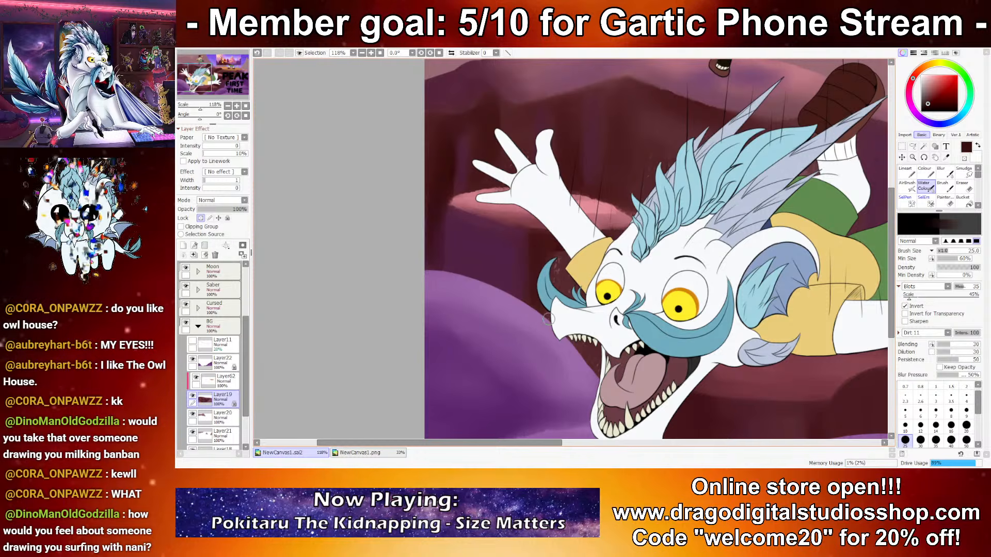
left_click(531, 266, "alt")
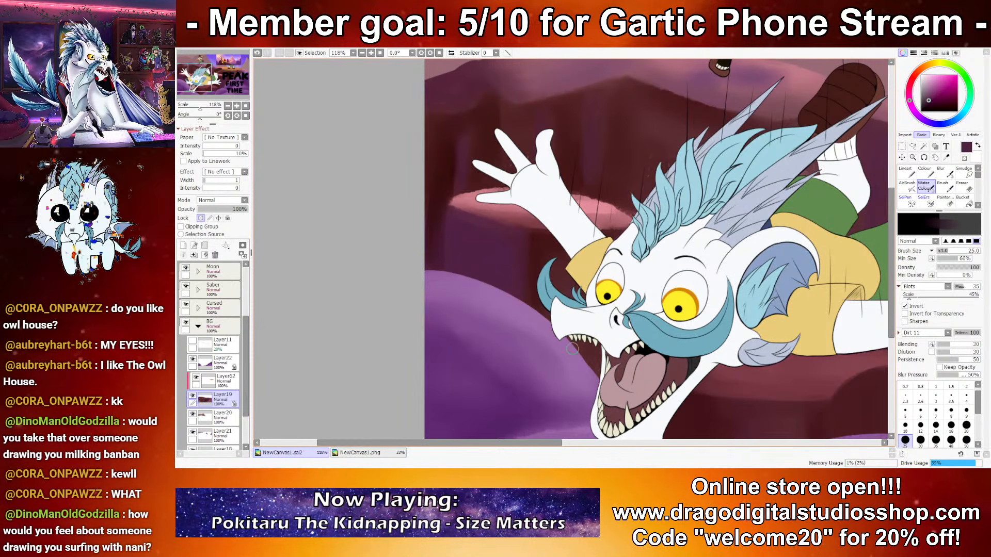
scroll(581, 320, "down", 10)
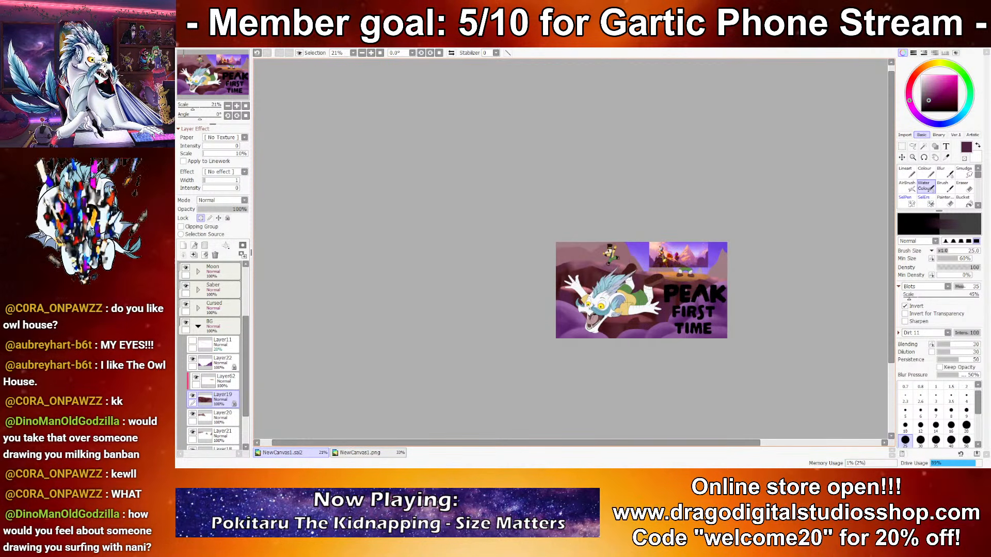
Step: Shade the rock below the falling character's body with dark red, undoing the first stroke and repainting it
scroll(694, 306, "up", 3)
scroll(563, 294, "up", 5)
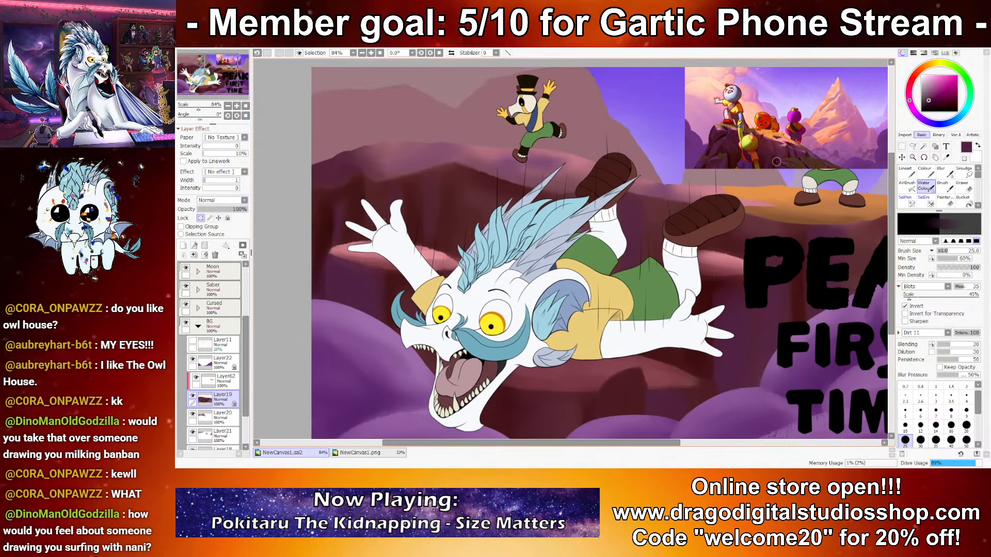
left_click(776, 161, "alt")
scroll(612, 238, "down", 3)
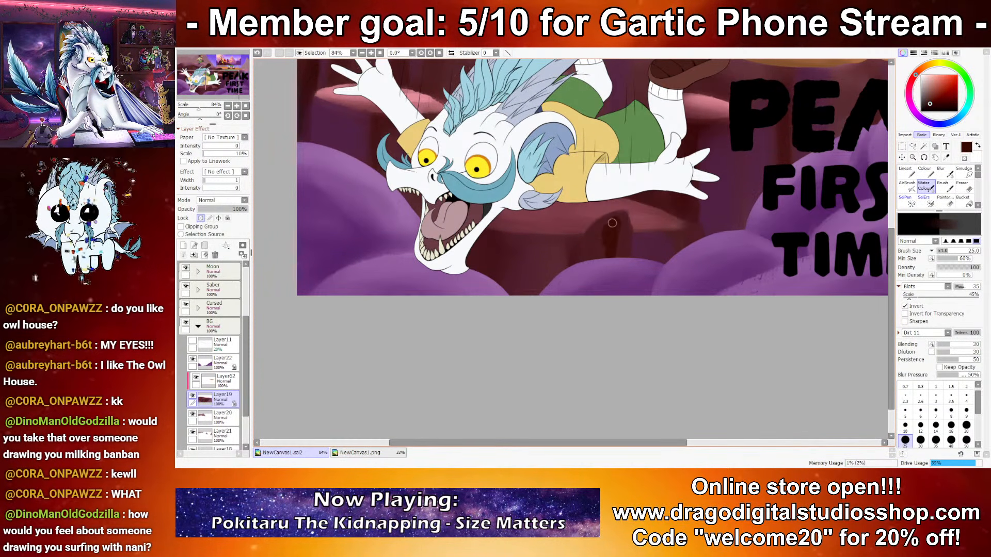
key("ctrl+z")
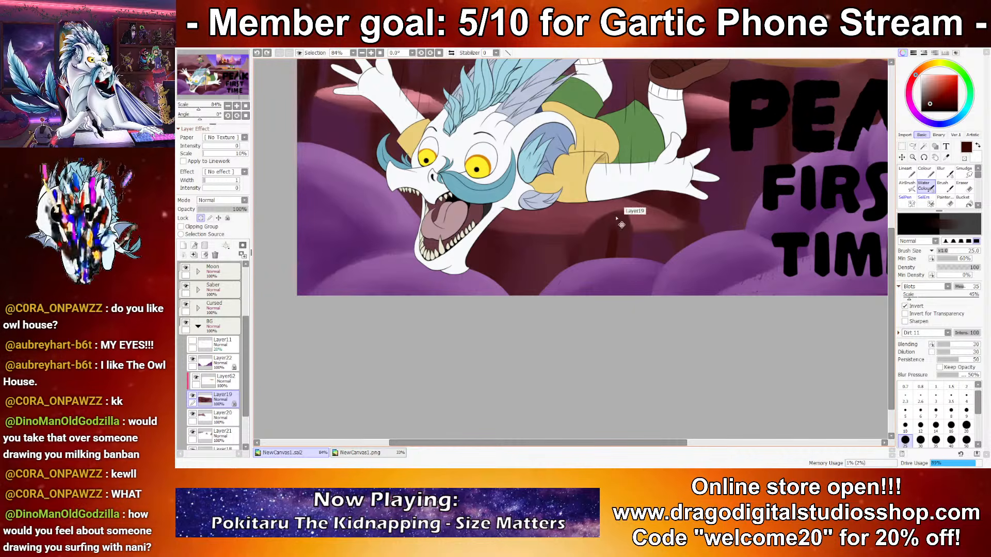
mouse_move(590, 240)
left_mouse_down()
mouse_move(608, 219)
mouse_move(592, 233)
mouse_move(600, 228)
mouse_move(619, 277)
mouse_move(612, 227)
left_mouse_up()
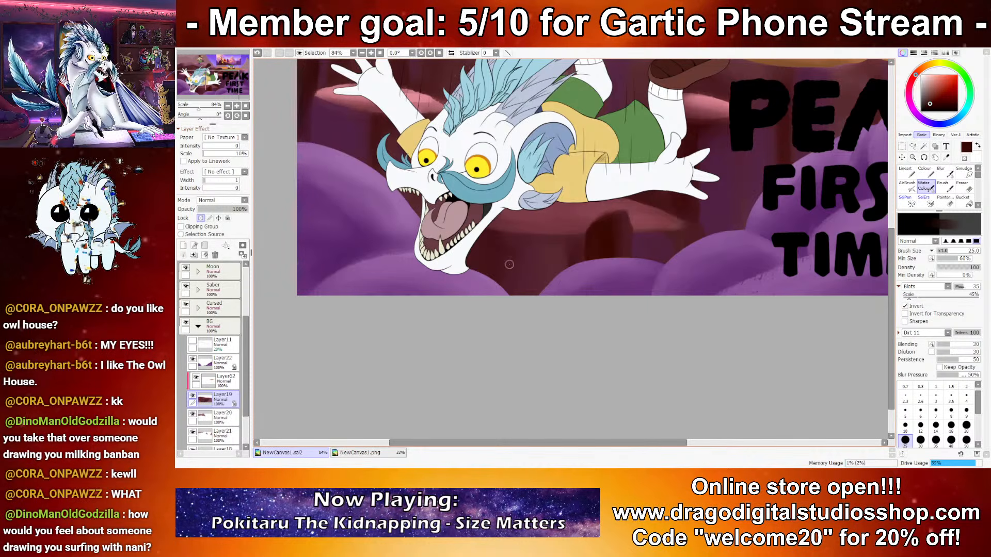
left_click_drag(508, 261, 564, 267)
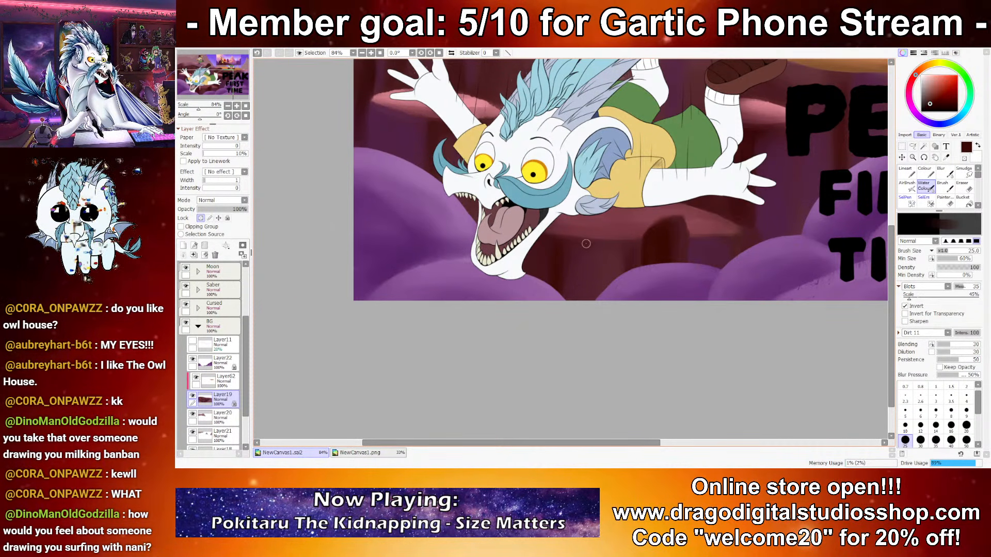
Step: Sample pink and touch up the rock ledge just right of the orange highlight with Water Colour
left_click_drag(653, 283, 509, 382)
mouse_move(689, 253)
left_mouse_down()
mouse_move(611, 345)
mouse_move(594, 336)
left_mouse_up()
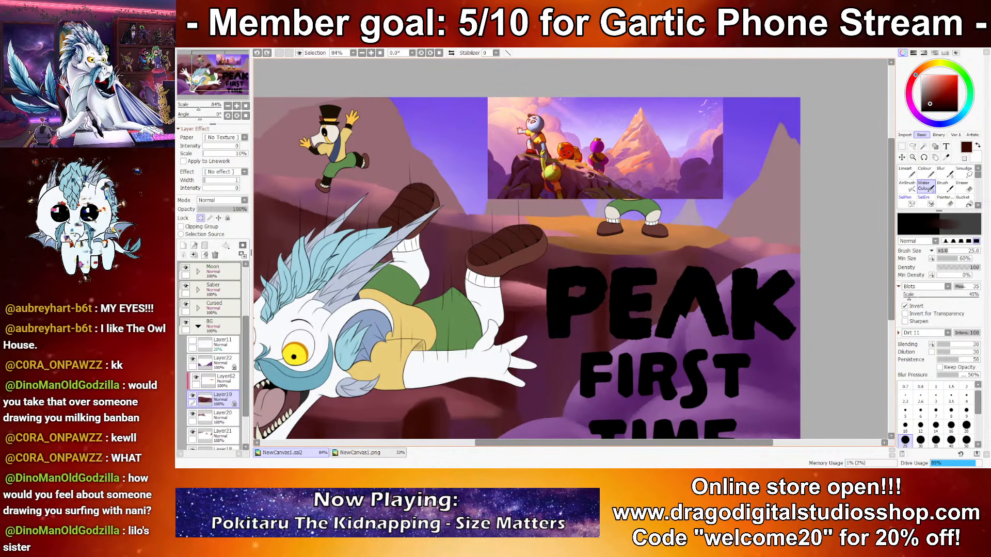
left_click(727, 235, "alt")
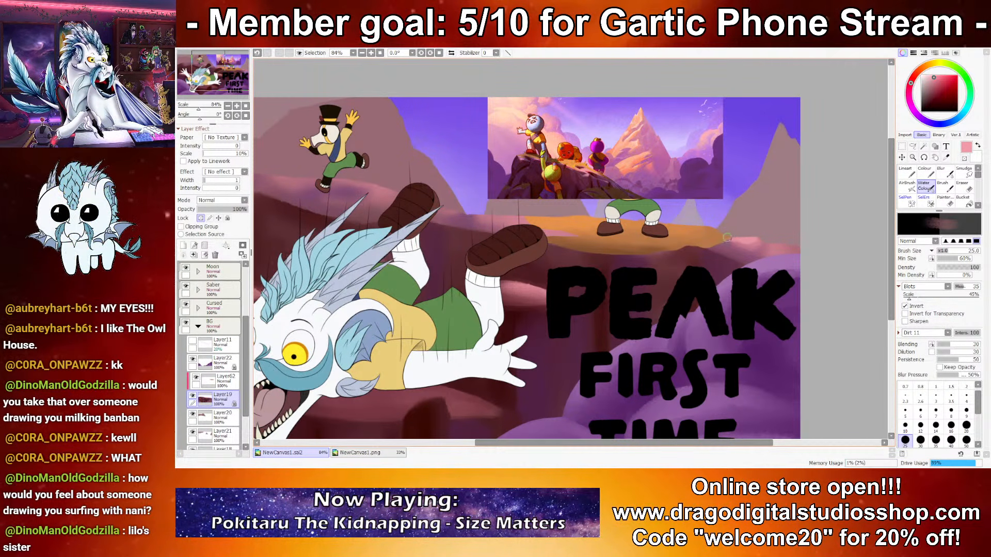
left_click_drag(667, 261, 729, 273)
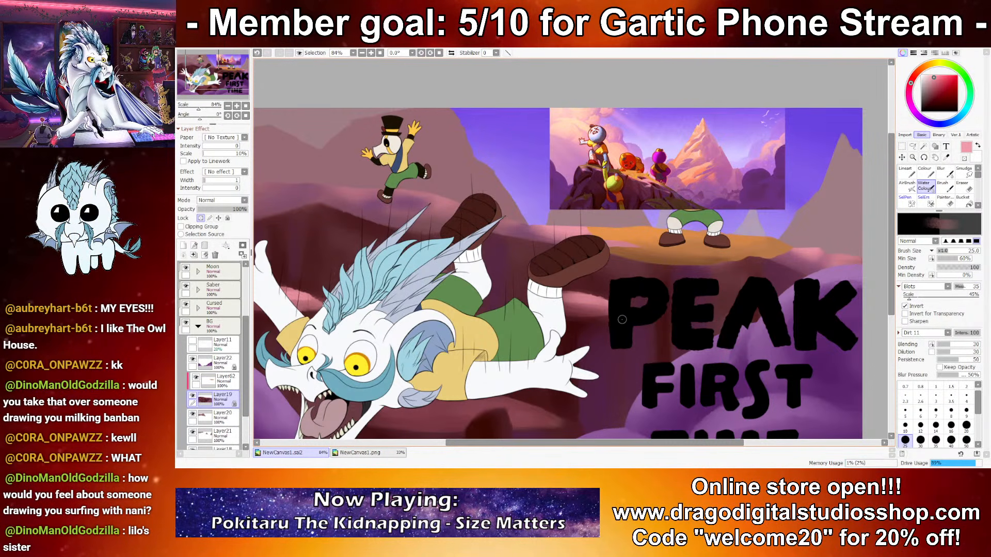
Step: Merge the orange highlight layer, Layer62, down into Layer19 and sample orange from the ledge's right edge
scroll(634, 294, "down", 3)
scroll(683, 323, "up", 4)
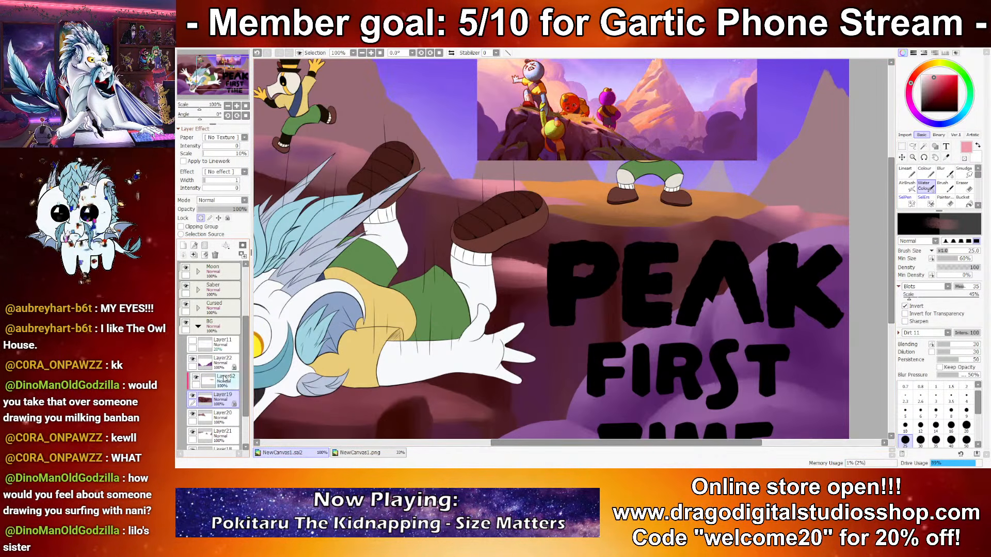
left_click(224, 381)
left_click(194, 255)
scroll(670, 148, "up", 1)
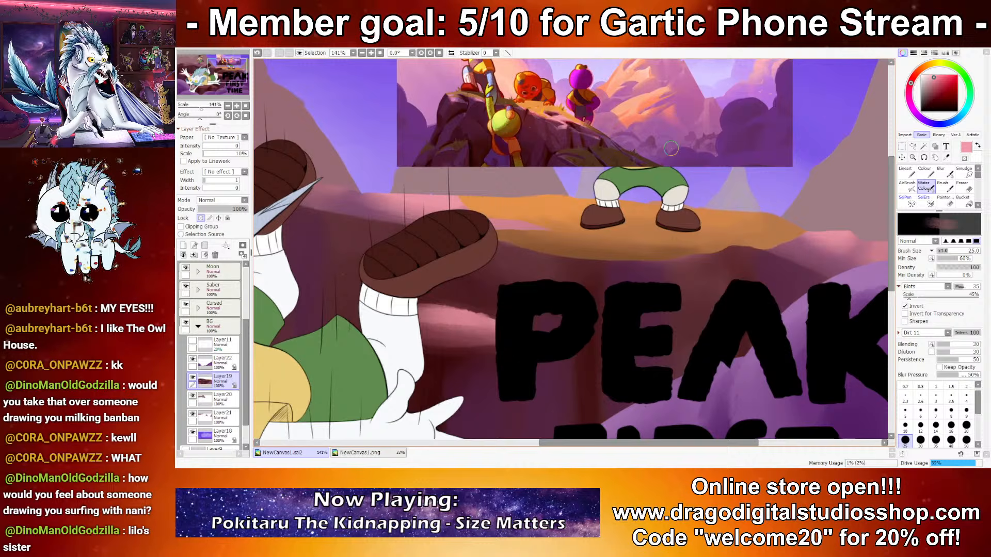
left_click(776, 245, "alt")
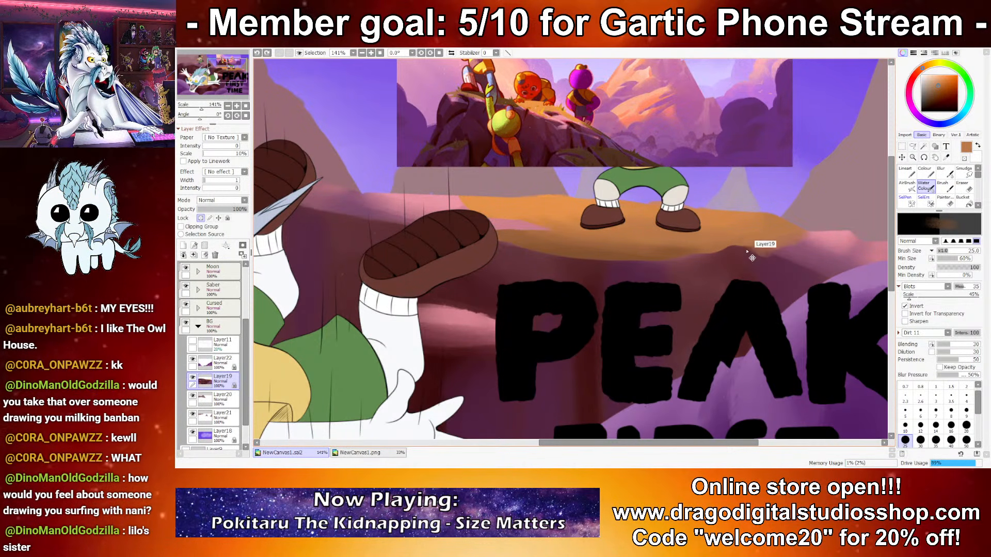
Step: Touch up the edge of the orange sunlight on the ledge with Water Colour at size 10 in sampled brown
key("bracketleft")
key("bracketleft")
key("bracketleft")
key("bracketleft")
key("bracketleft")
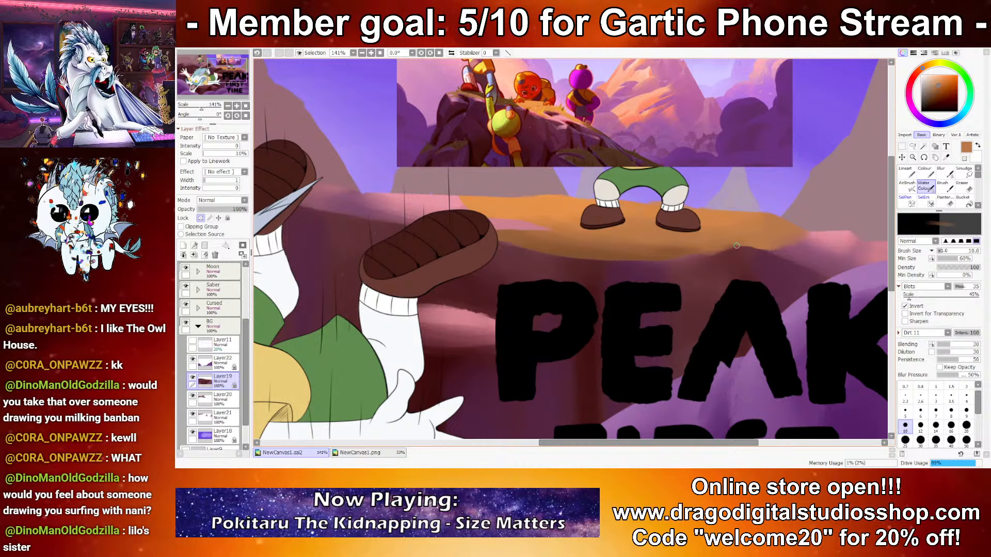
right_click(467, 199)
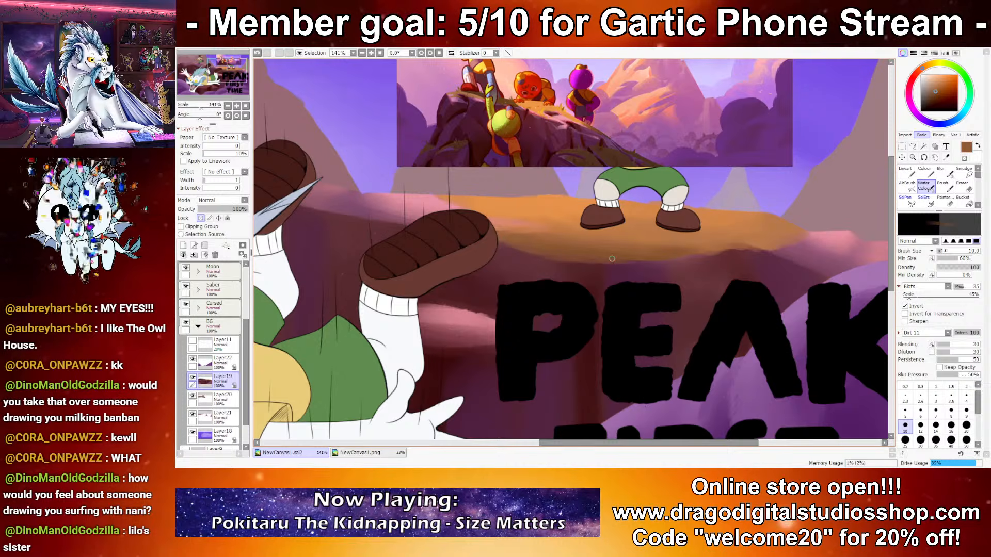
scroll(703, 257, "down", 4)
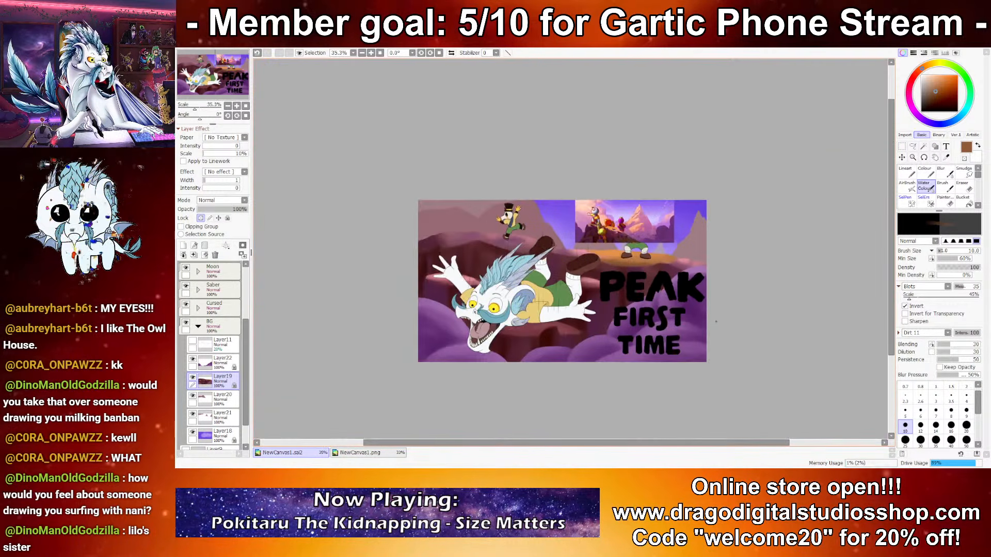
scroll(631, 238, "up", 5)
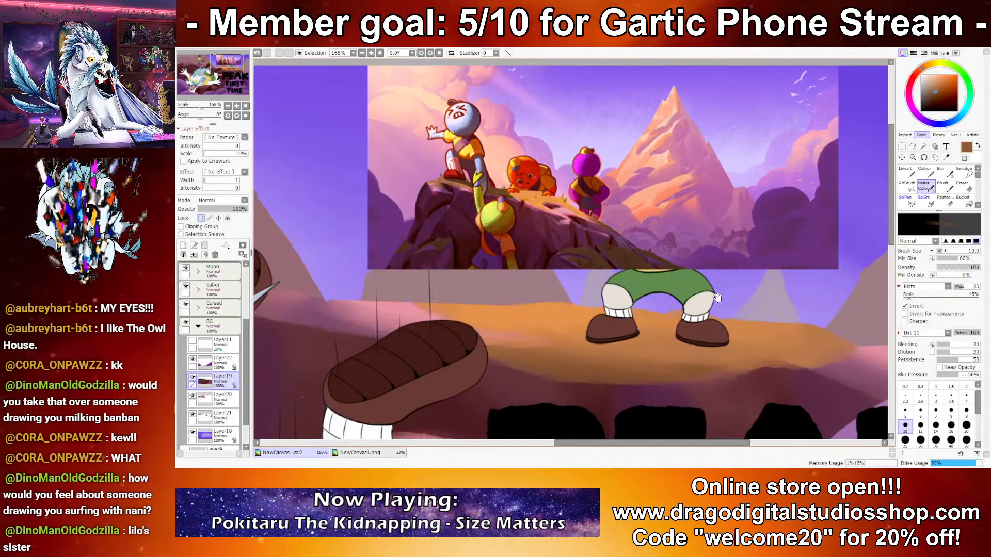
Step: Draw small yellow grass tufts across the ledge around the standing character with the Lineart brush at size 10, sampling yellow from the reference
key("n")
left_click_drag(746, 314, 753, 302)
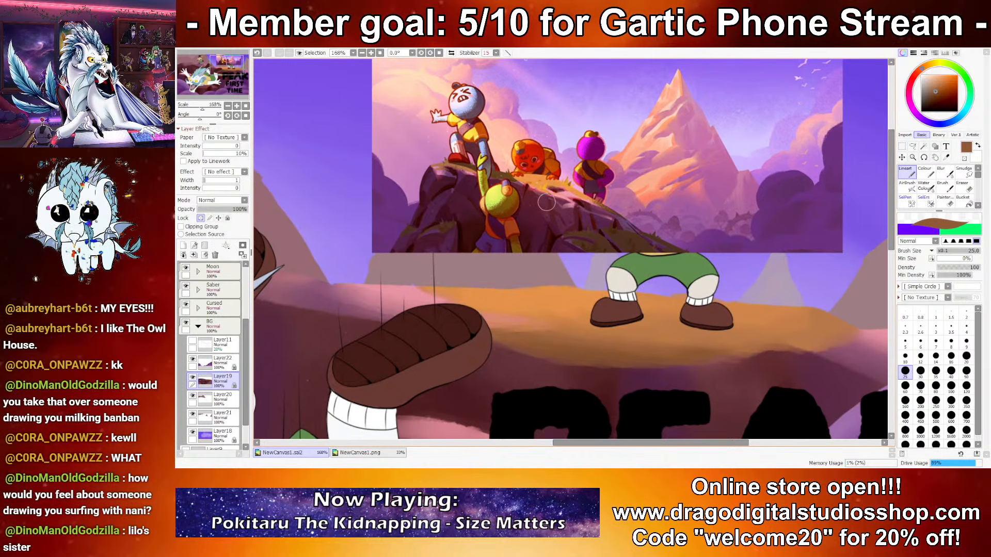
right_click(548, 187)
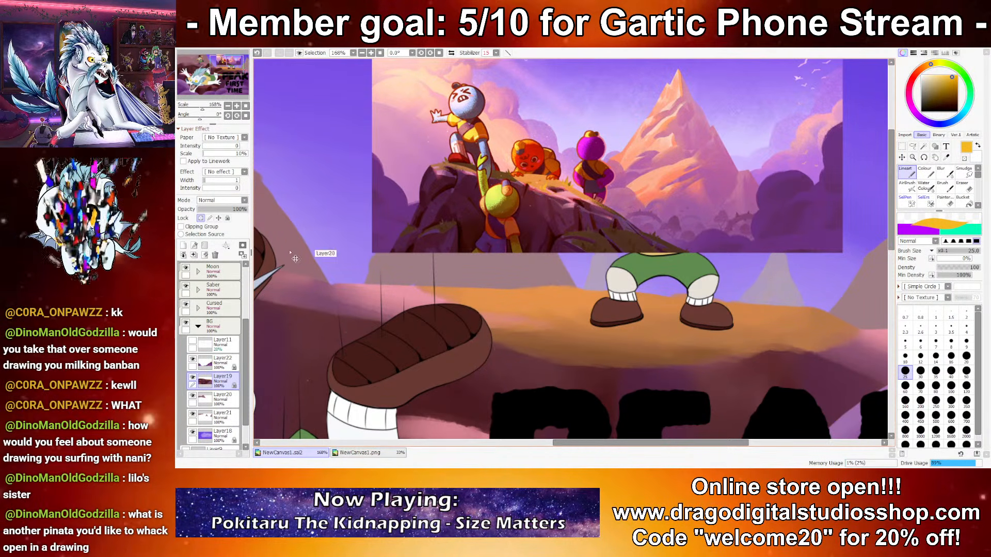
left_click(905, 356)
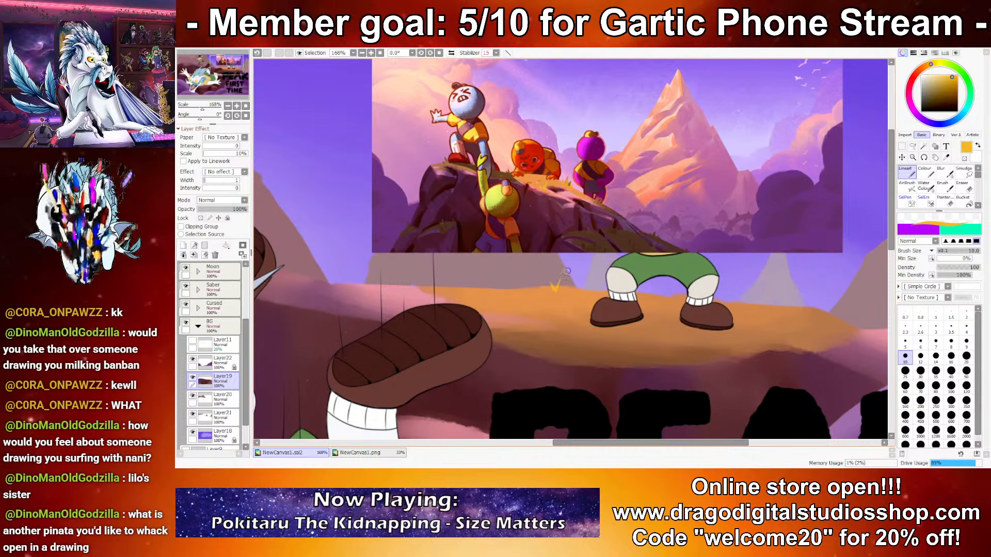
mouse_move(791, 317)
left_mouse_down()
mouse_move(796, 296)
mouse_move(786, 309)
mouse_move(811, 325)
left_mouse_up()
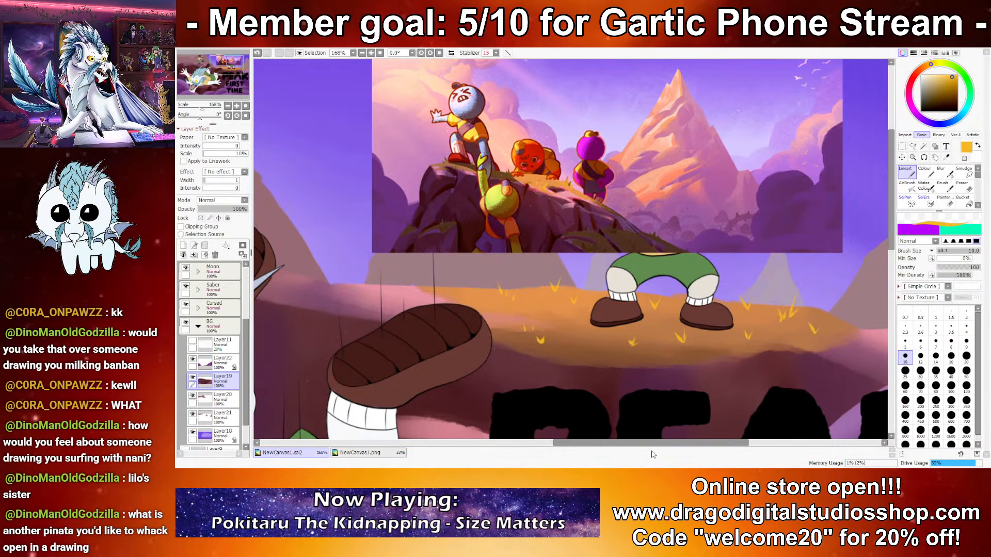
scroll(665, 419, "down", 7)
scroll(667, 283, "down", 2)
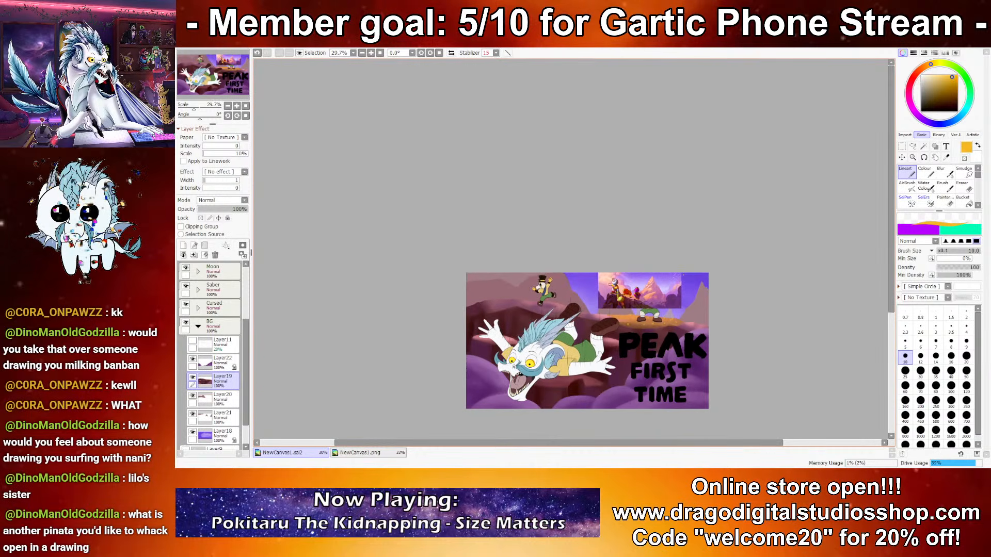
scroll(503, 300, "up", 2)
scroll(503, 300, "up", 4)
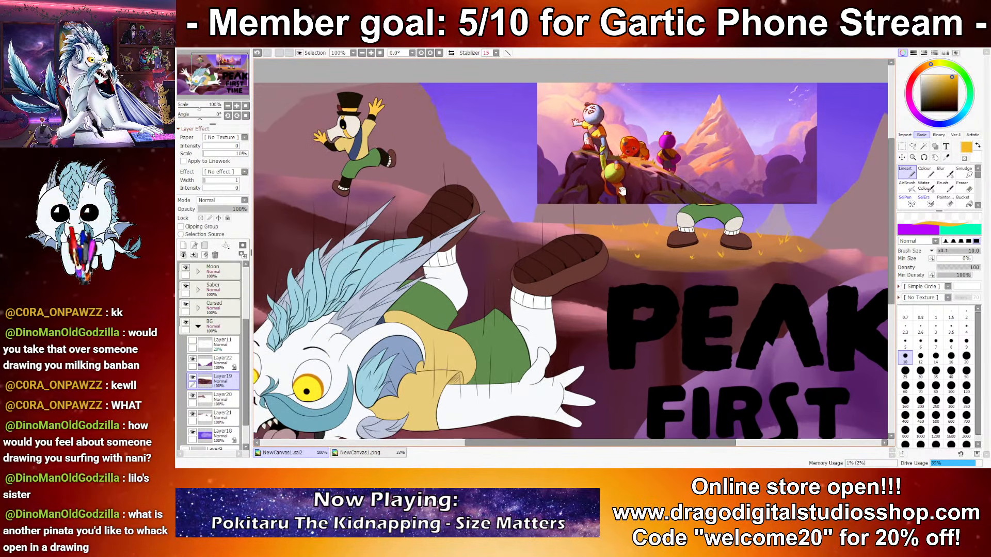
Step: Lock Layer20's transparency and ready Water Colour at size 35 with maroon sampled from the cliff, undoing a test stroke on the distant mountain
left_click_drag(622, 191, 844, 223)
left_click(475, 191, "ctrl+shift")
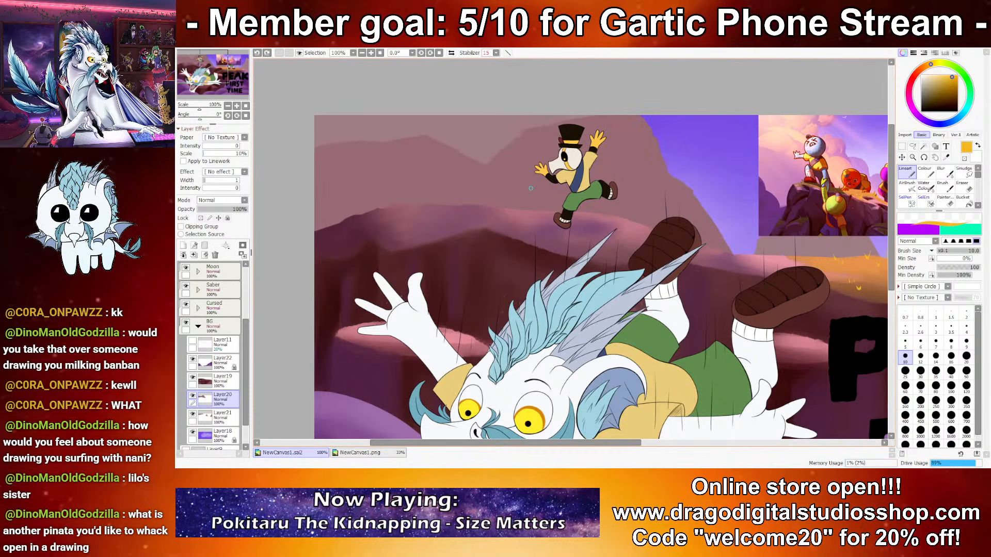
left_click(925, 186)
left_click_drag(848, 217, 825, 218)
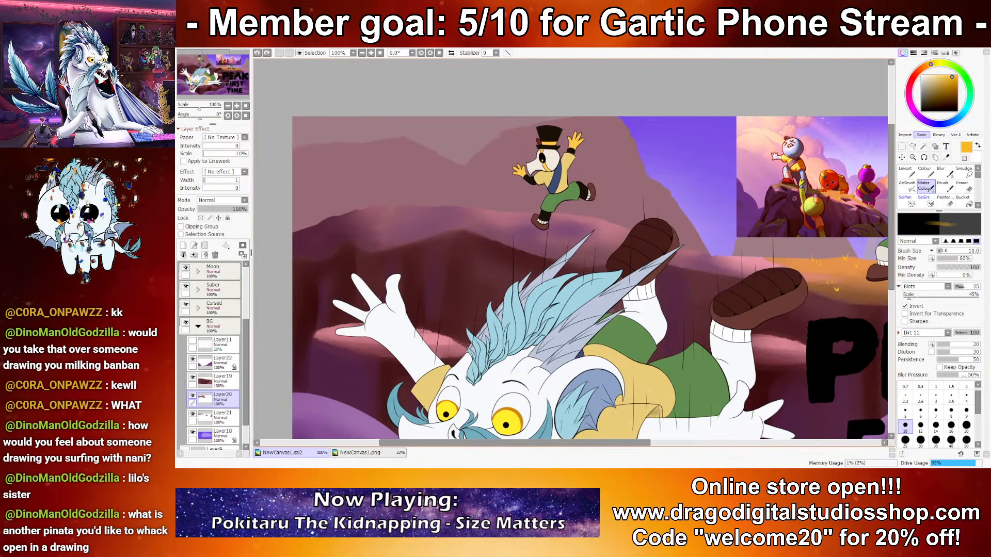
right_click(570, 248)
left_click(936, 440)
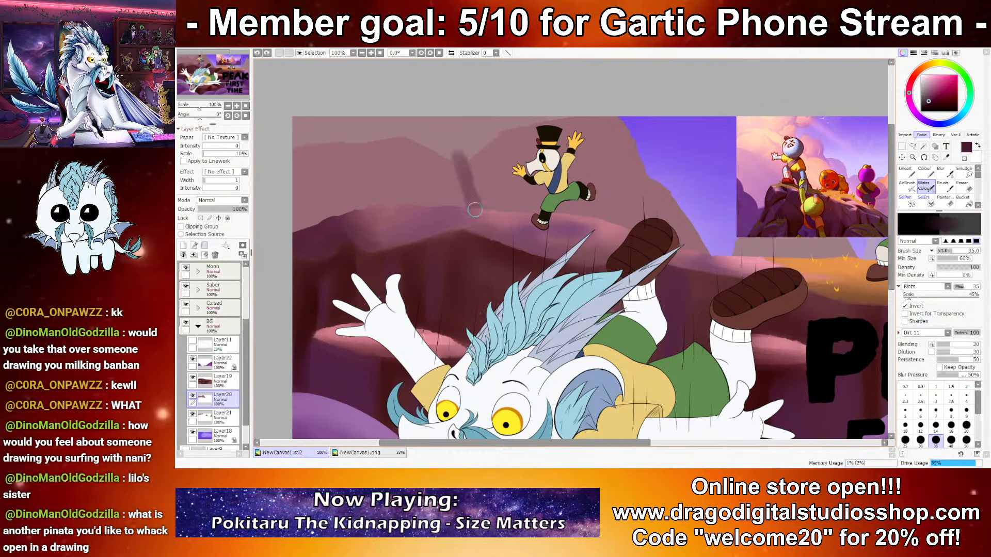
left_click(201, 218)
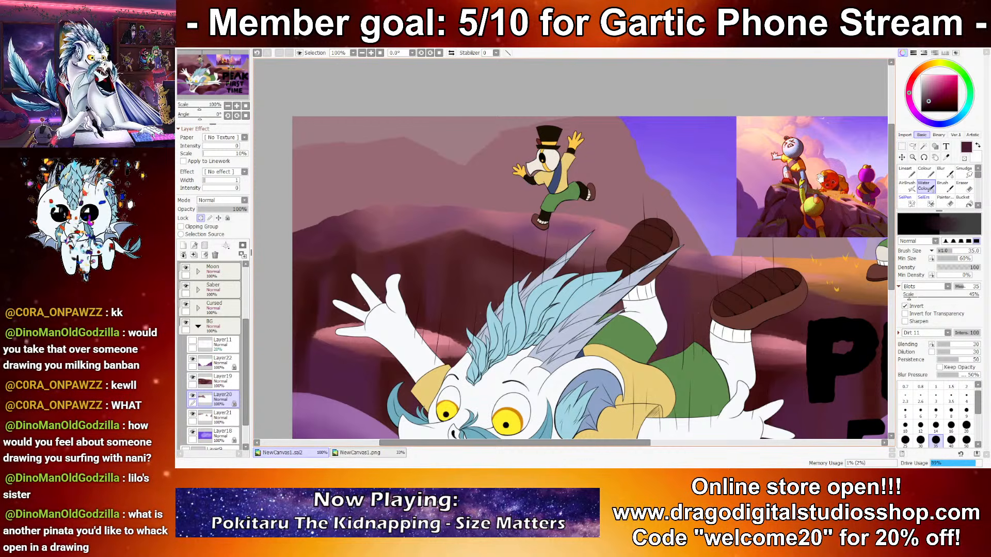
left_click_drag(819, 179, 737, 167)
right_click(697, 189)
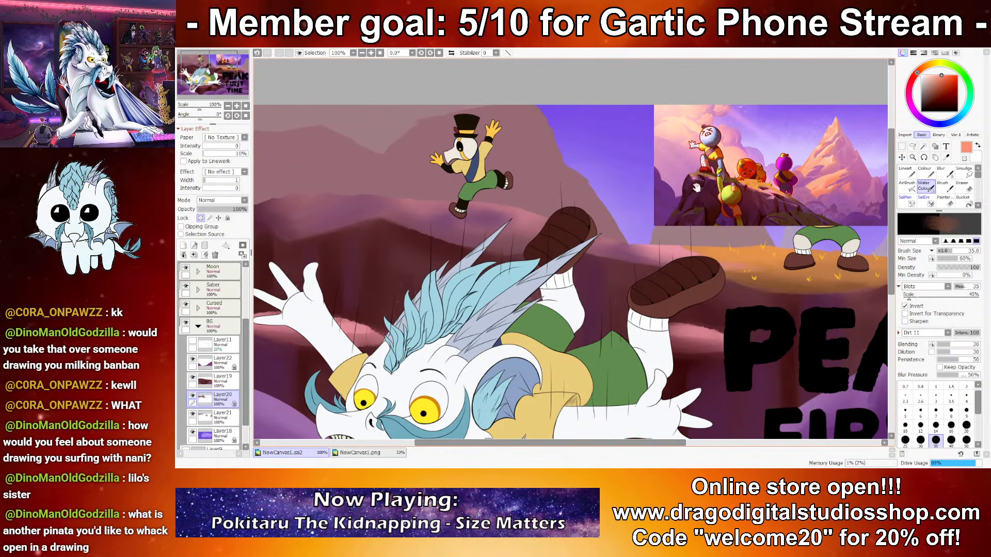
left_click_drag(437, 173, 479, 170)
mouse_move(482, 120)
left_mouse_down()
mouse_move(502, 142)
mouse_move(583, 139)
left_mouse_up()
key("ctrl+z")
key("ctrl+z")
Step: Paint a dark maroon shading band across the distant mountains behind the raised hand, undoing the misplaced strokes
left_click_drag(796, 180, 658, 188)
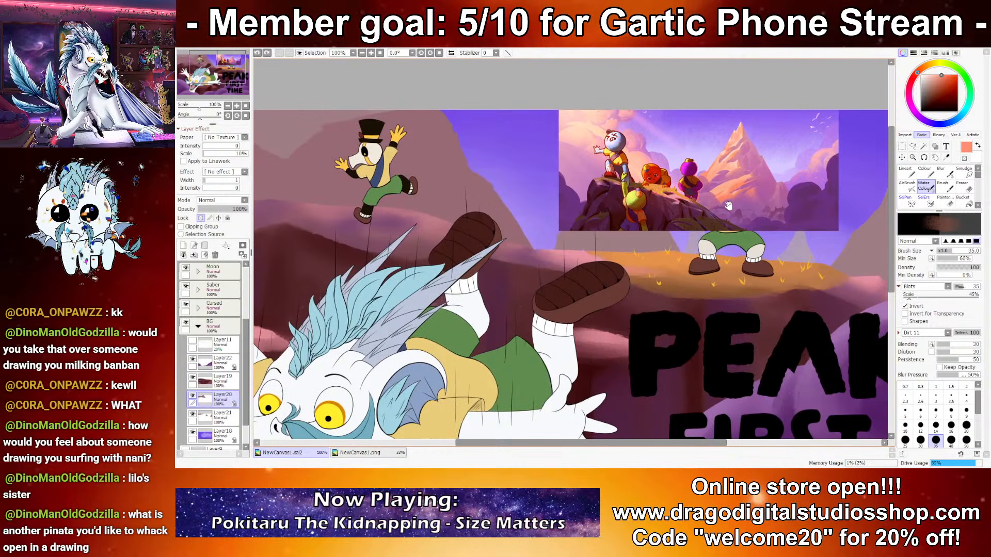
left_click_drag(782, 169, 830, 157)
right_click(338, 227)
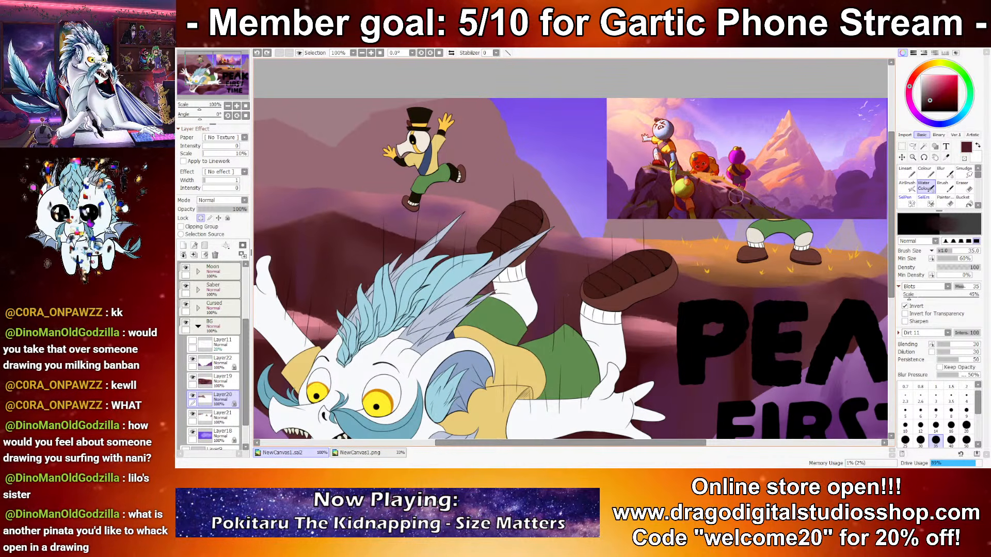
mouse_move(352, 193)
left_mouse_down()
mouse_move(418, 193)
mouse_move(336, 186)
mouse_move(434, 184)
left_mouse_up()
key("ctrl+z")
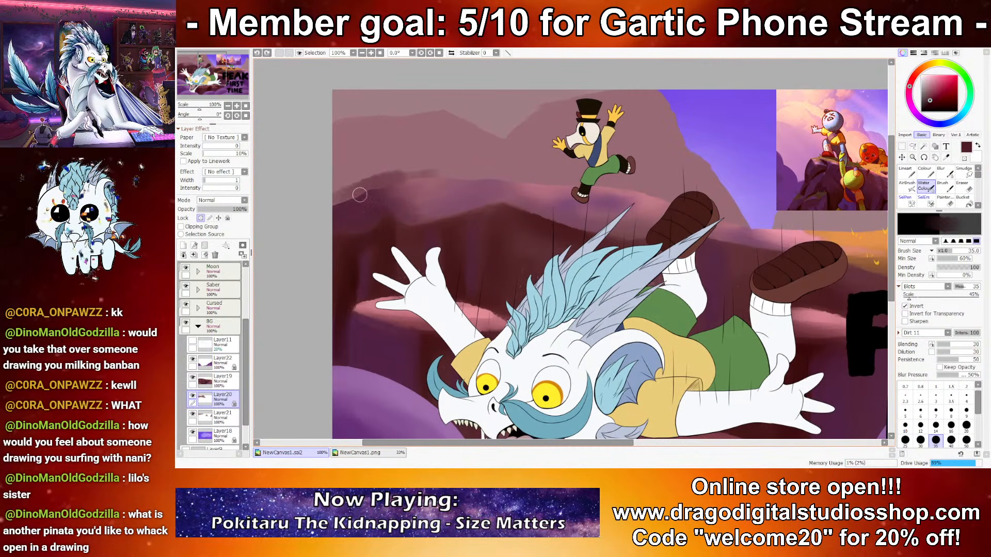
mouse_move(323, 134)
left_mouse_down()
mouse_move(404, 158)
mouse_move(410, 143)
mouse_move(387, 154)
mouse_move(506, 134)
left_mouse_up()
key("ctrl+z")
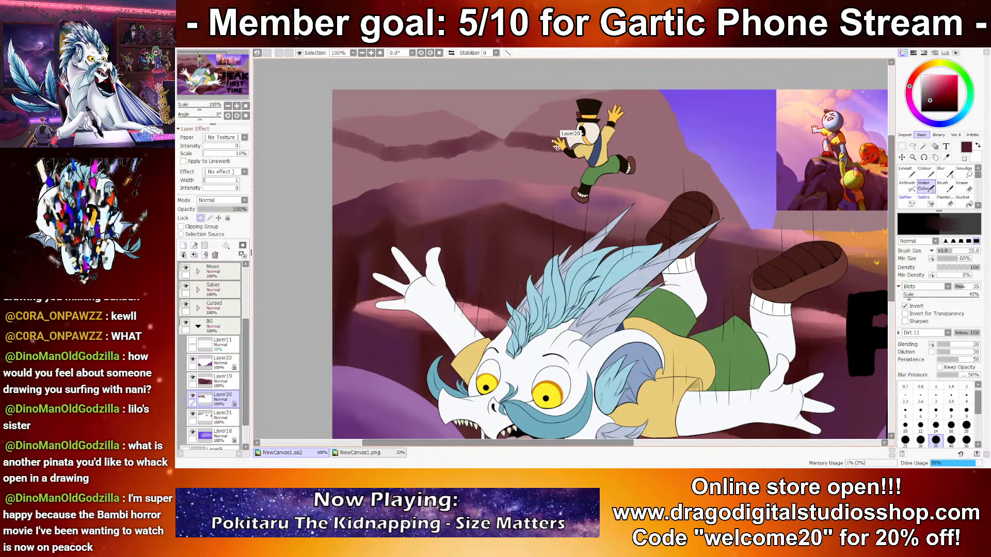
Step: Paint the ridge of the mountain behind the jumping character in dark maroon with the Brush tool, undoing the first strokes
left_click(942, 186)
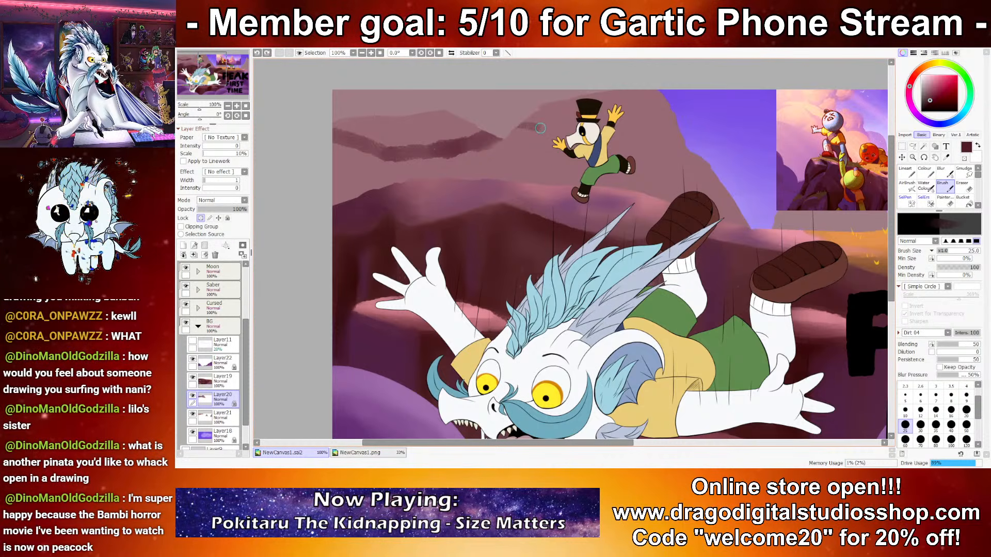
key("ctrl+z")
mouse_move(532, 118)
left_mouse_down()
mouse_move(607, 116)
mouse_move(671, 95)
left_mouse_up()
key("ctrl+z")
Step: Darken the distant mountains with broad maroon Water Colour shading, ending at brush size 120
key("ctrl+z")
mouse_move(533, 124)
left_mouse_down()
mouse_move(508, 139)
mouse_move(532, 123)
left_mouse_up()
left_click(925, 187)
mouse_move(666, 208)
left_mouse_down()
mouse_move(657, 155)
mouse_move(683, 142)
mouse_move(683, 169)
mouse_move(739, 198)
left_mouse_up()
key("ctrl+z")
mouse_move(664, 106)
left_mouse_down()
mouse_move(697, 194)
mouse_move(686, 141)
mouse_move(723, 170)
mouse_move(699, 228)
mouse_move(698, 210)
mouse_move(569, 247)
mouse_move(616, 189)
mouse_move(550, 185)
mouse_move(557, 167)
mouse_move(662, 122)
mouse_move(694, 138)
mouse_move(666, 189)
mouse_move(568, 192)
mouse_move(527, 175)
mouse_move(562, 136)
mouse_move(511, 173)
mouse_move(463, 187)
mouse_move(348, 198)
mouse_move(392, 178)
mouse_move(450, 202)
left_mouse_up()
left_click(966, 440)
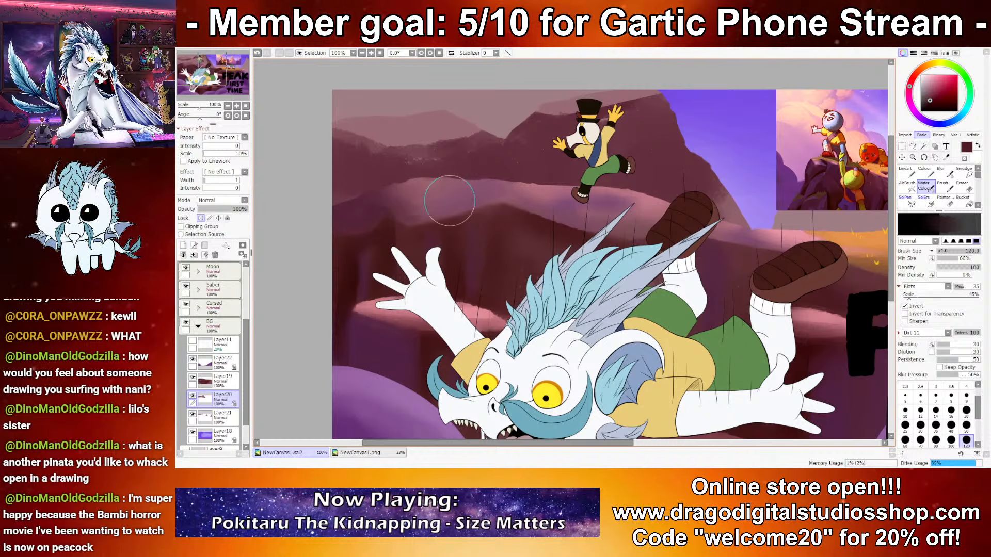
scroll(509, 197, "down", 7)
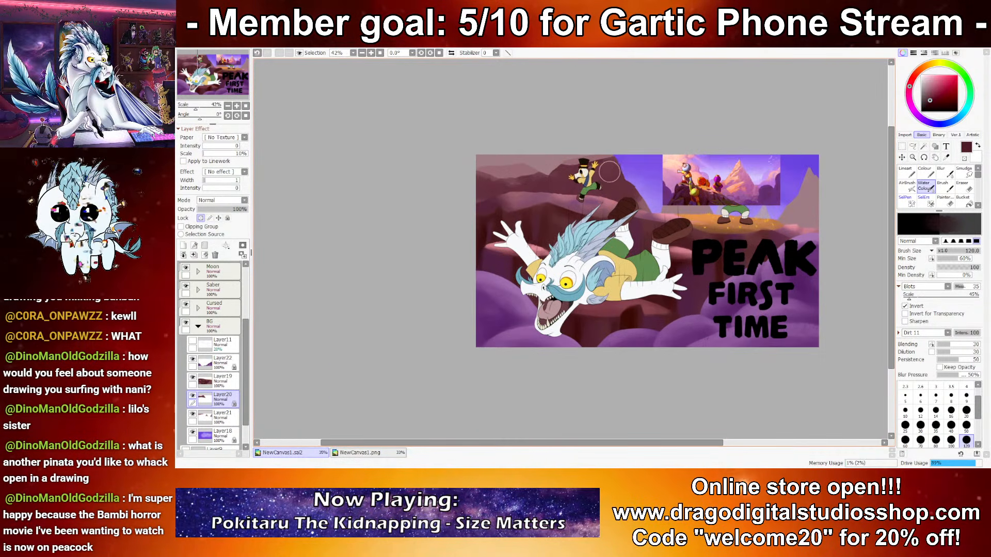
scroll(600, 163, "up", 6)
Step: Refine the dark shading on the mountain slope beside the jumping character with Water Colour at sizes 10 and 25
left_click(905, 411)
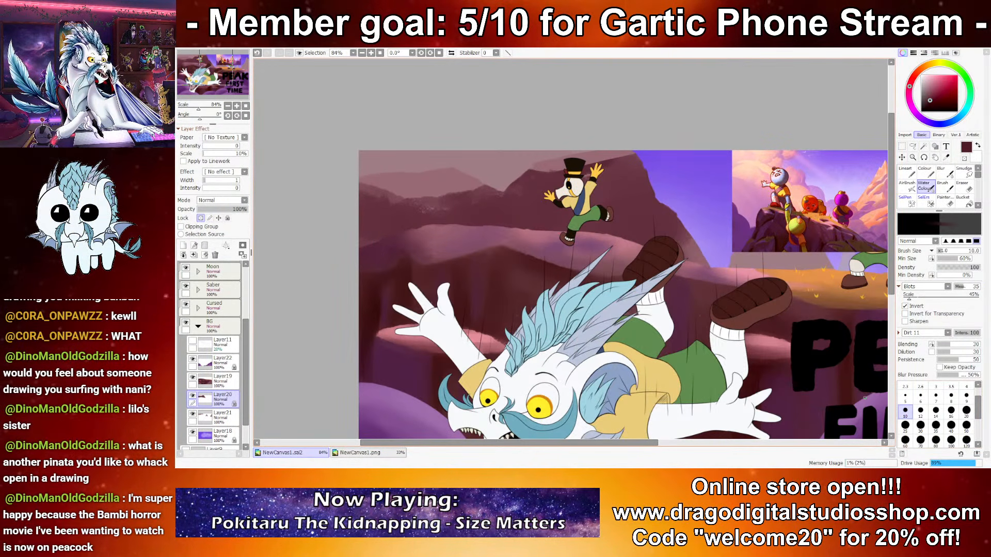
left_click_drag(644, 274, 587, 247)
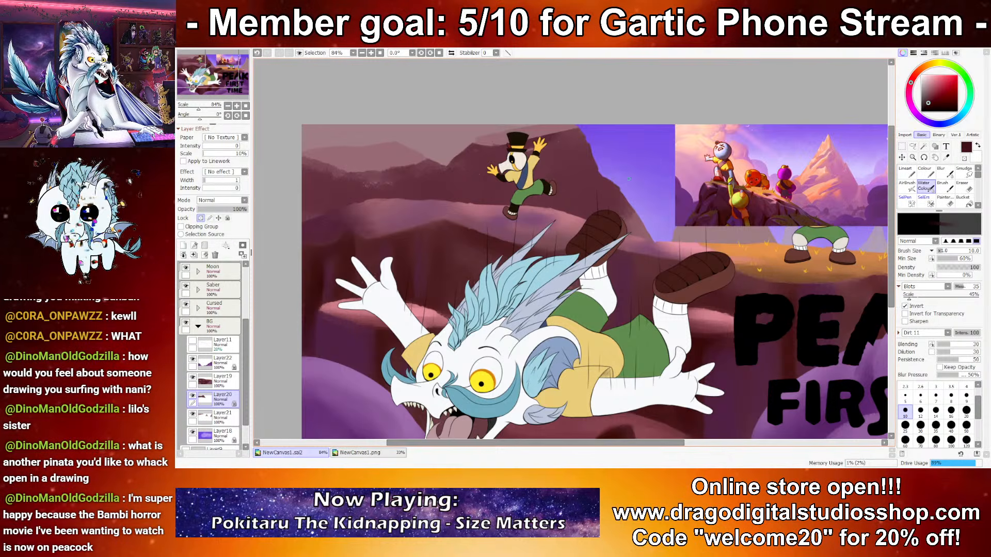
left_click(905, 424)
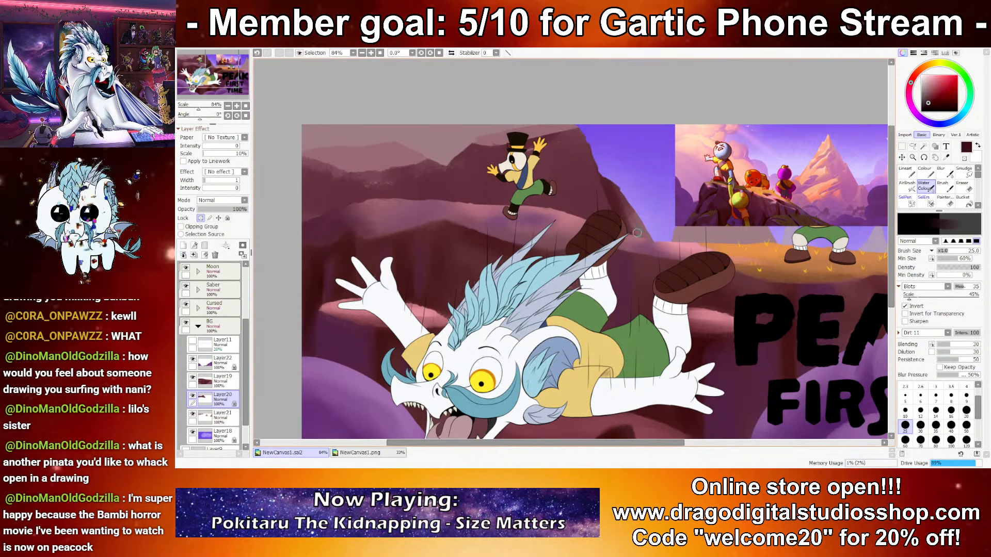
left_click(632, 258, "alt")
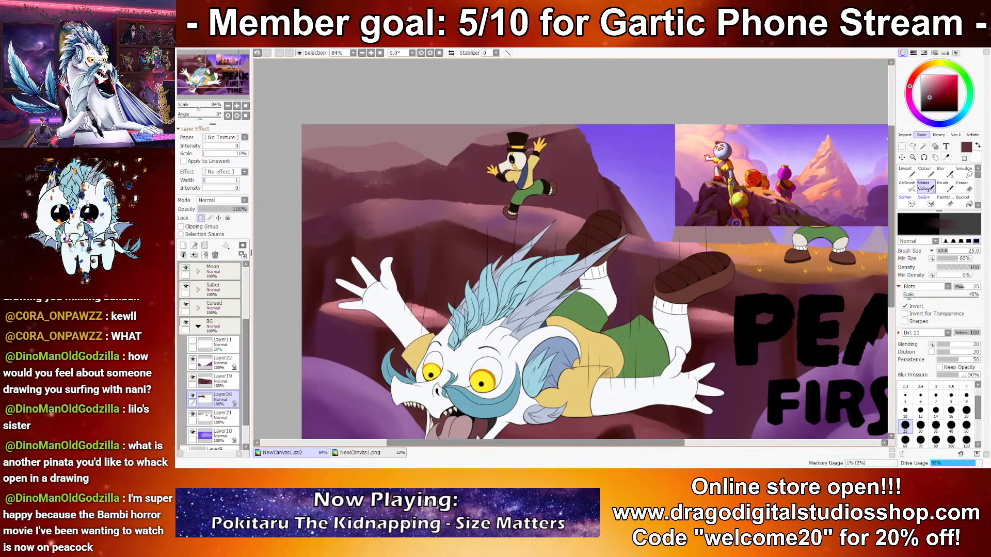
Step: Sample pink from the reference to light the mountain's sky-side slope, and shade beside it with sampled purple-maroon
left_click(767, 201, "alt")
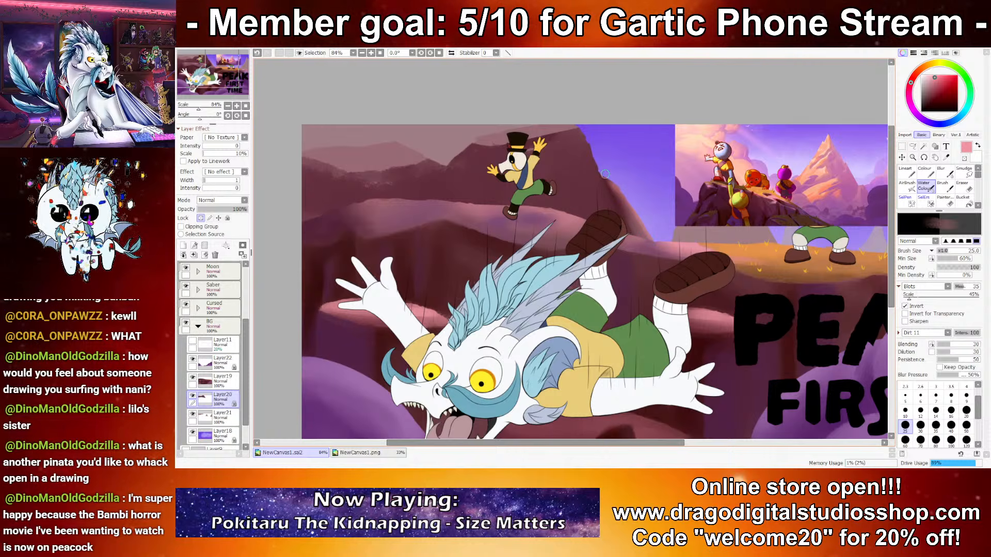
scroll(643, 236, "up", 6)
left_click_drag(683, 219, 610, 277)
left_click_drag(746, 284, 883, 267)
right_click(611, 232)
left_click_drag(605, 237, 762, 267)
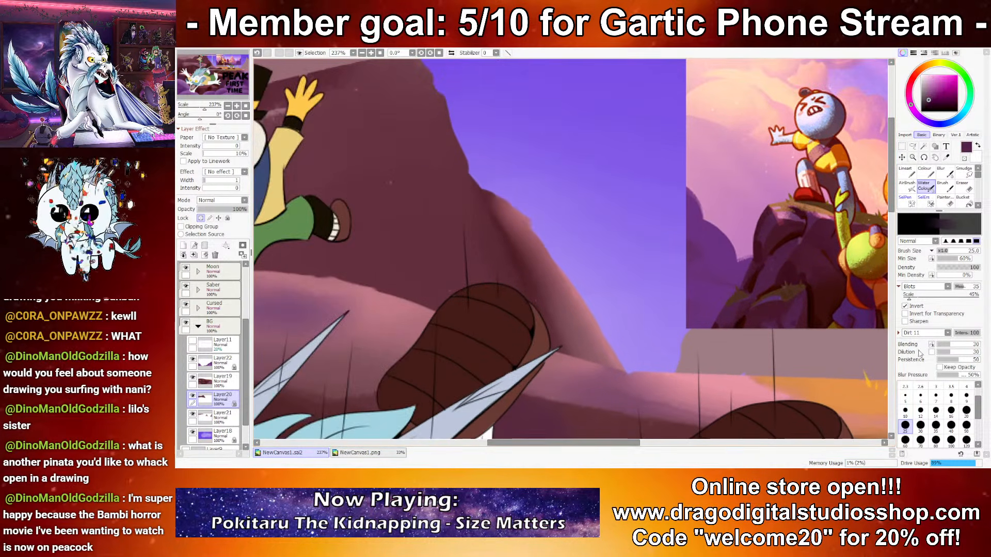
Step: Define the shadows along the mountain slope above the falling character's shoe with purple-maroon Water Colour at size 12
left_click(920, 411)
mouse_move(499, 207)
left_mouse_down()
mouse_move(537, 254)
mouse_move(507, 224)
mouse_move(521, 245)
left_mouse_up()
left_click_drag(556, 309, 577, 352)
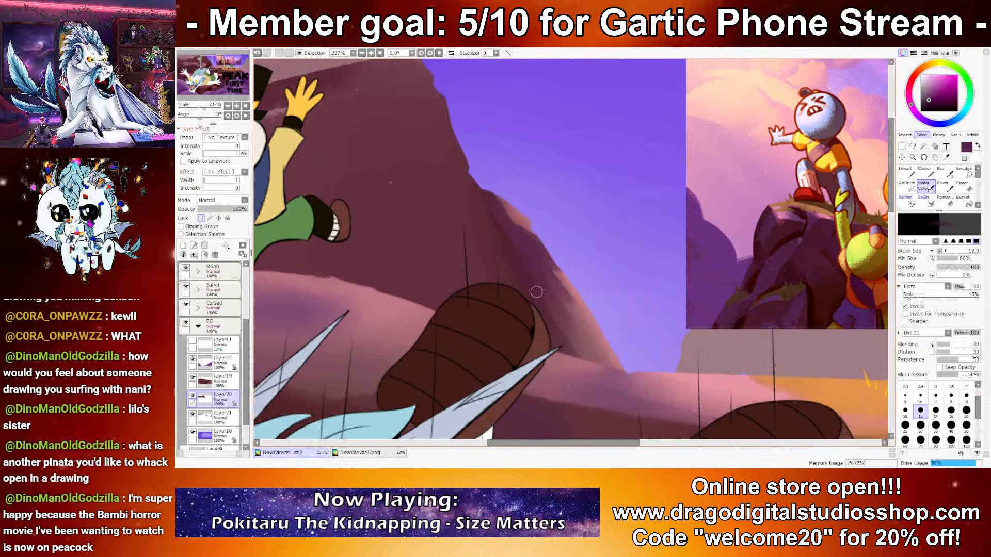
left_click_drag(608, 345, 617, 364)
mouse_move(598, 349)
left_mouse_down()
mouse_move(718, 367)
mouse_move(518, 200)
left_mouse_up()
right_click(550, 137)
left_click_drag(518, 109, 559, 152)
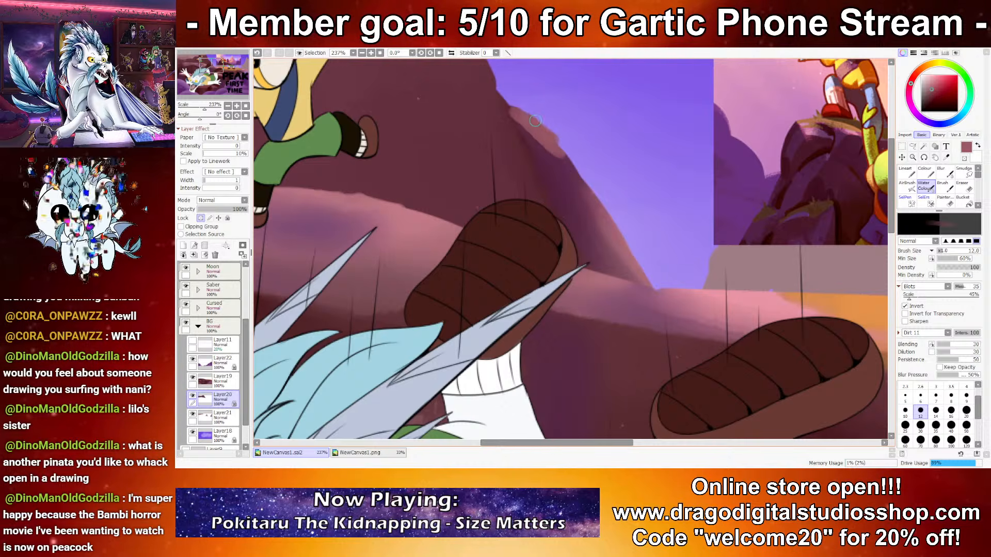
key("ctrl+z")
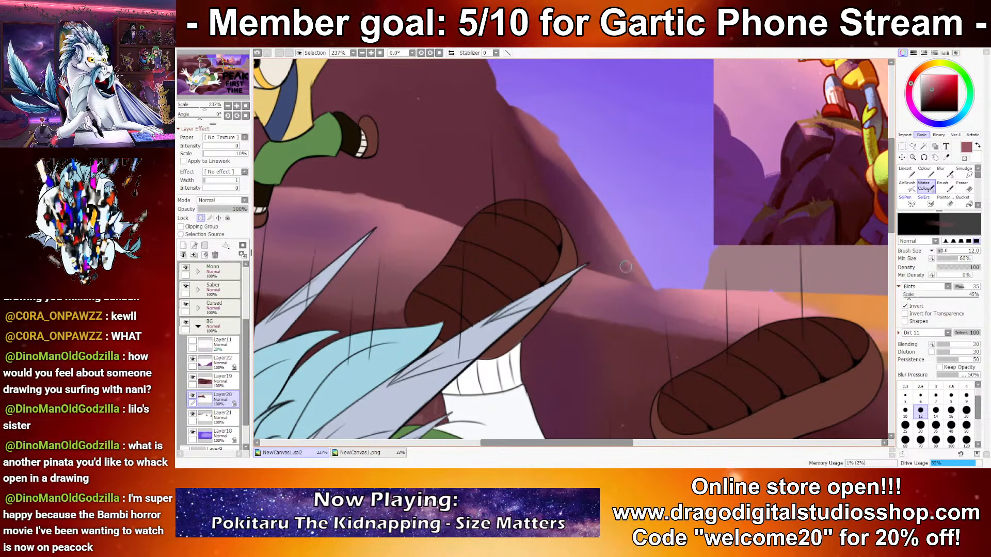
Step: Deepen the shading at the mountain's base around the jumping character with sampled maroon, using Water Colour at sizes 35 and 25
scroll(711, 374, "down", 4)
mouse_move(662, 289)
left_mouse_down()
mouse_move(694, 265)
mouse_move(731, 283)
mouse_move(716, 283)
left_mouse_up()
right_click(563, 184)
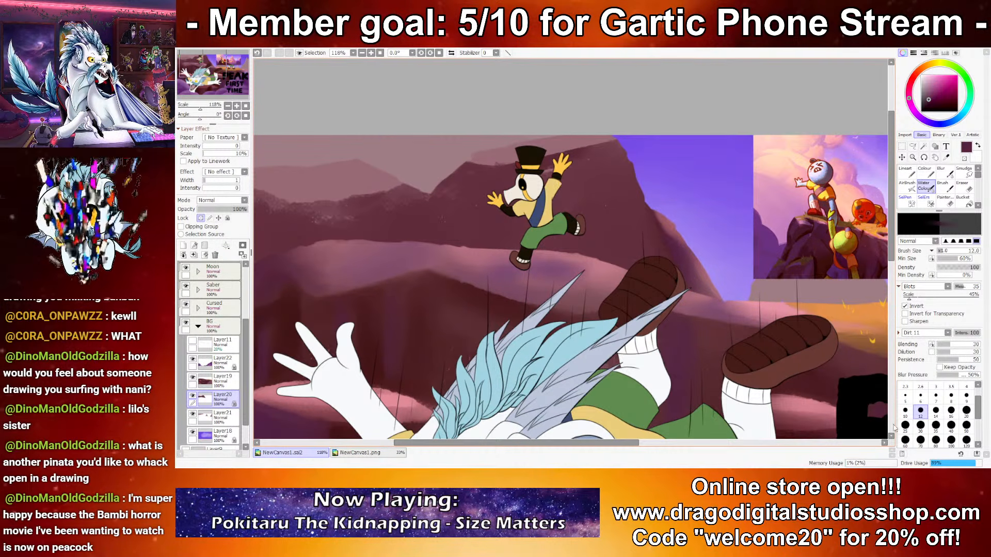
left_click(936, 424)
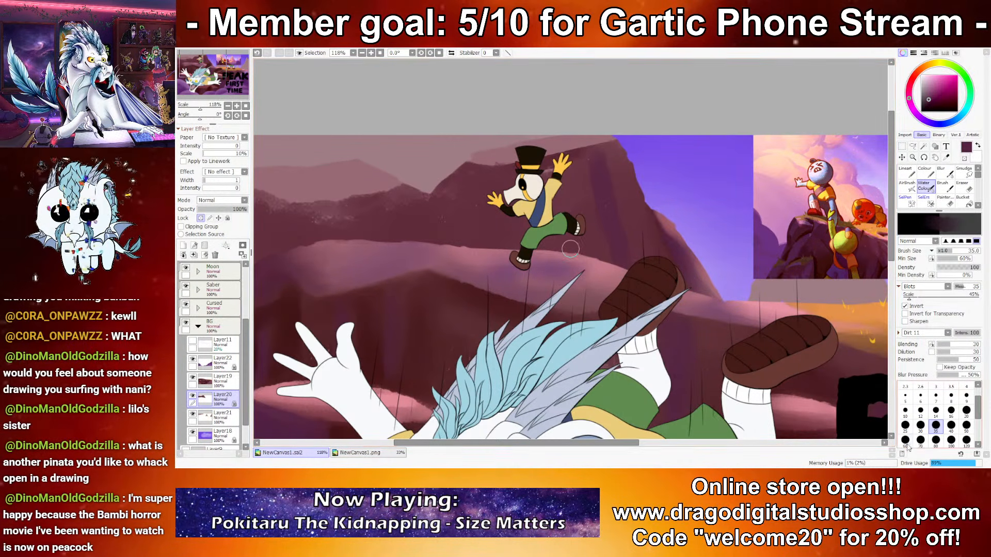
left_click(905, 425)
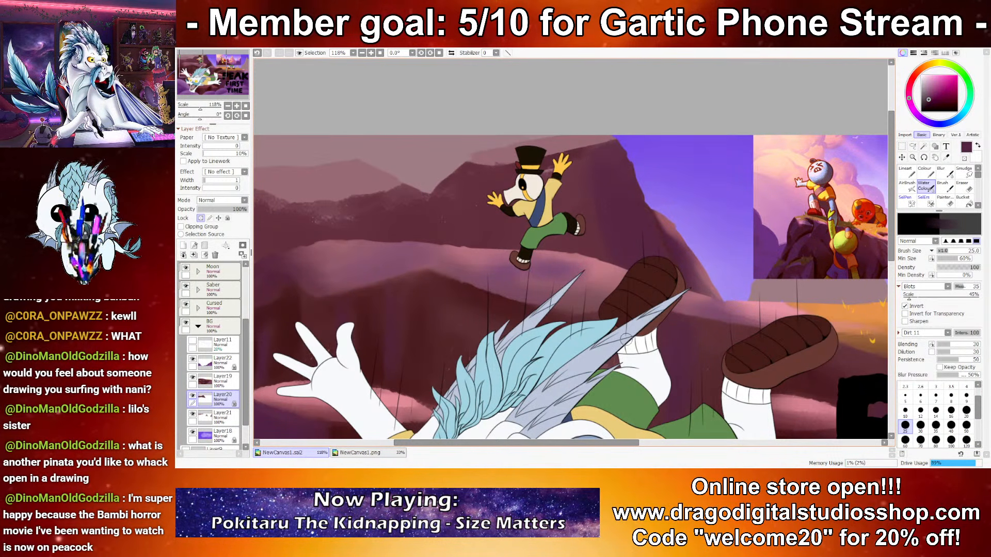
left_click_drag(537, 271, 548, 271)
left_click_drag(842, 244, 810, 236)
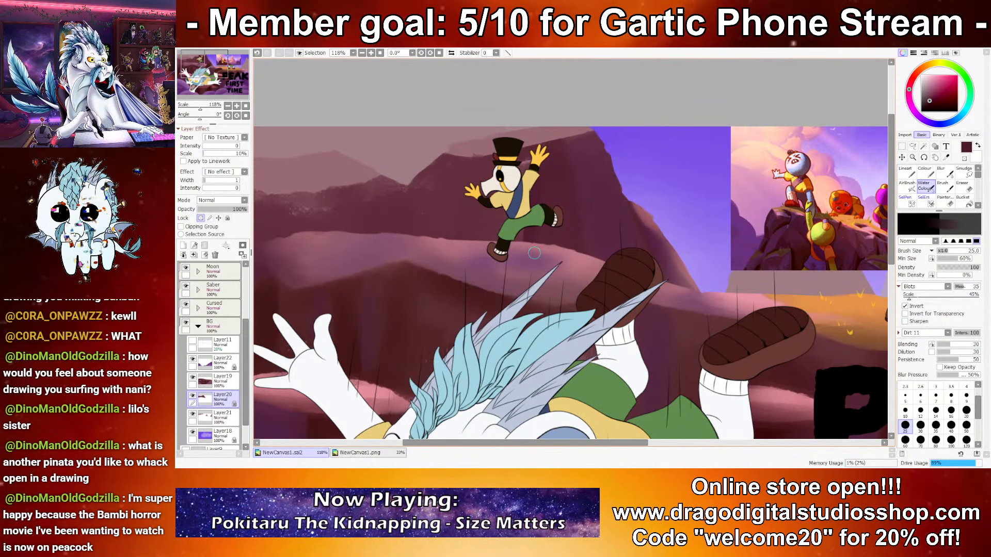
Step: Highlight the mountain's top edge around the jumping character's hat with sampled pink Water Colour at size 16, and turn off Layer20's opacity lock
scroll(608, 257, "down", 5)
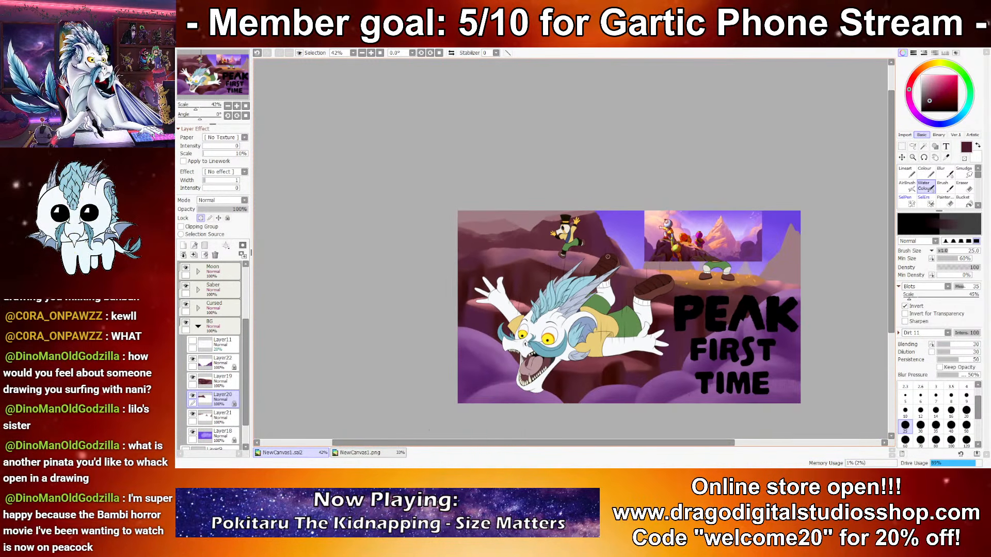
scroll(607, 257, "up", 1)
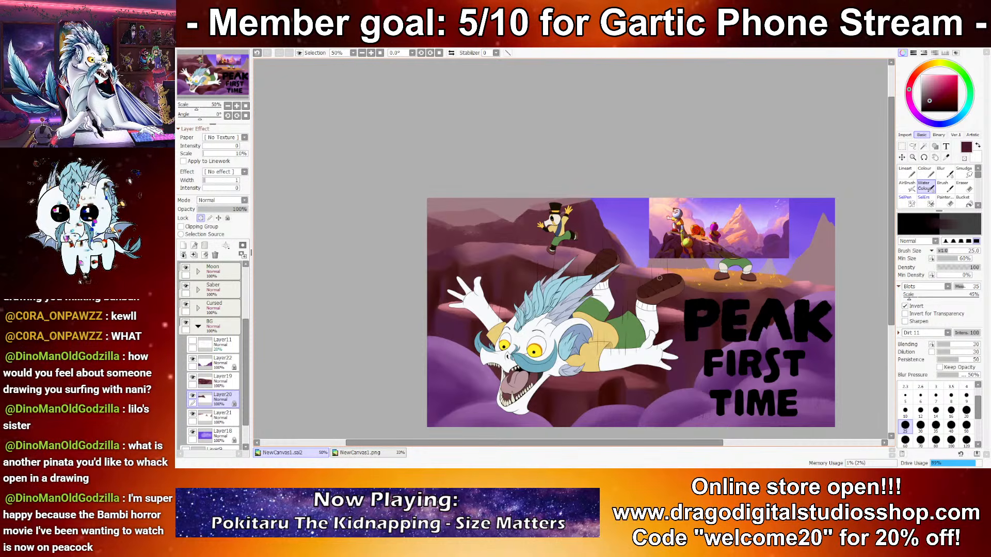
scroll(644, 246, "up", 5)
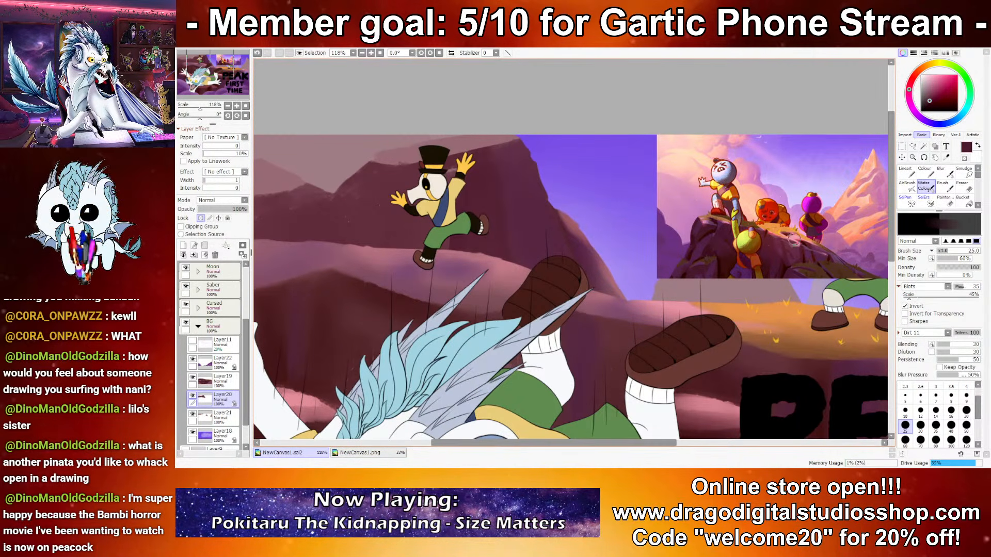
right_click(793, 239)
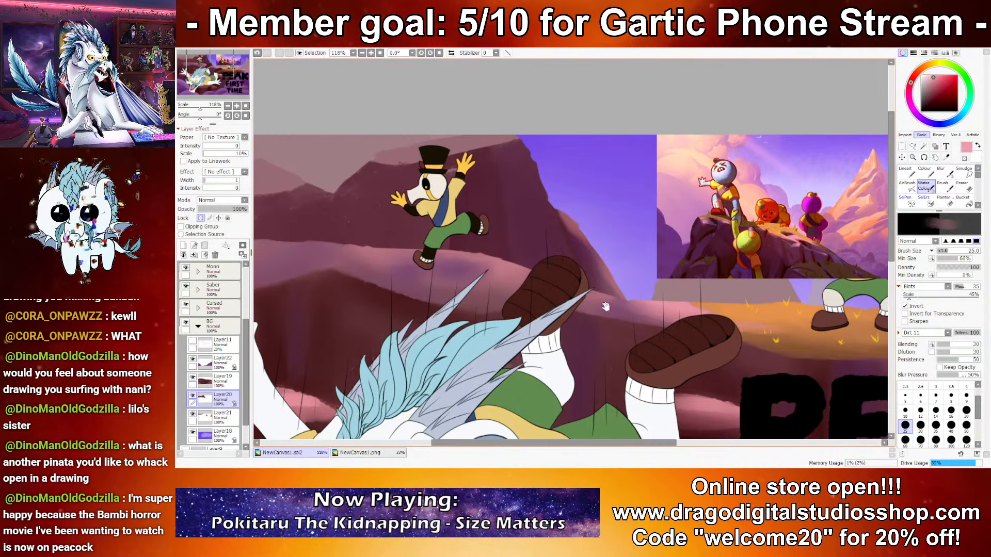
left_click_drag(606, 306, 728, 321)
key("bracketleft")
key("bracketleft")
left_click_drag(606, 151, 558, 160)
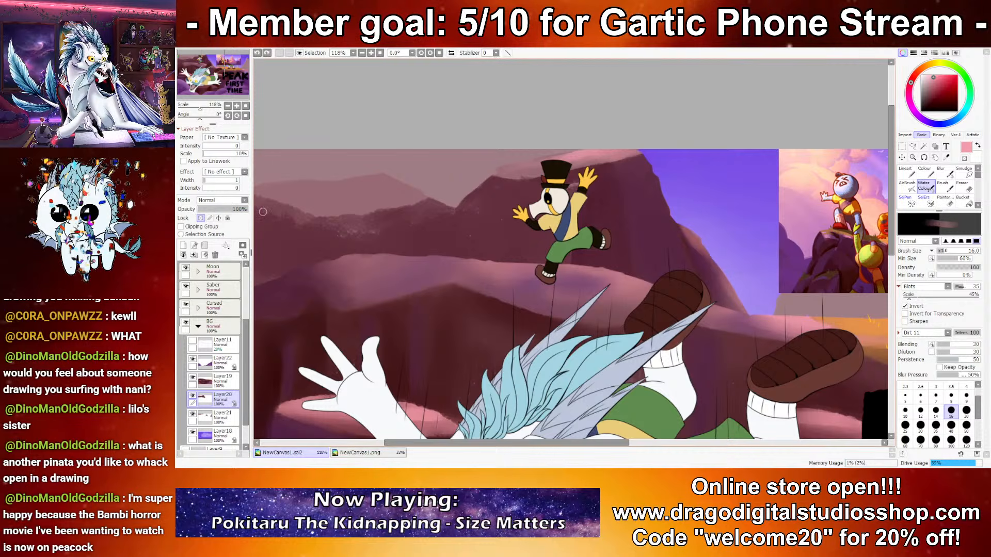
left_click_drag(505, 169, 513, 168)
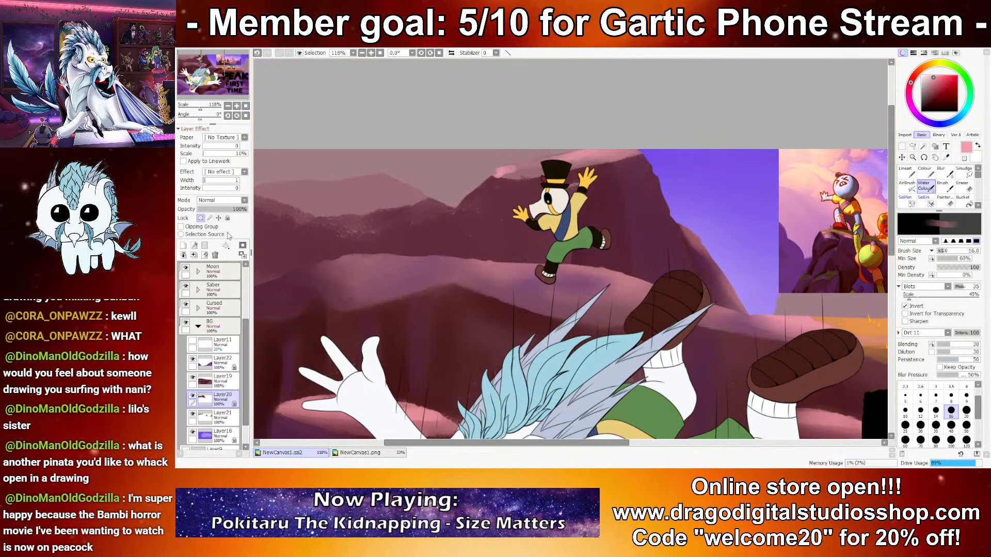
left_click(201, 218)
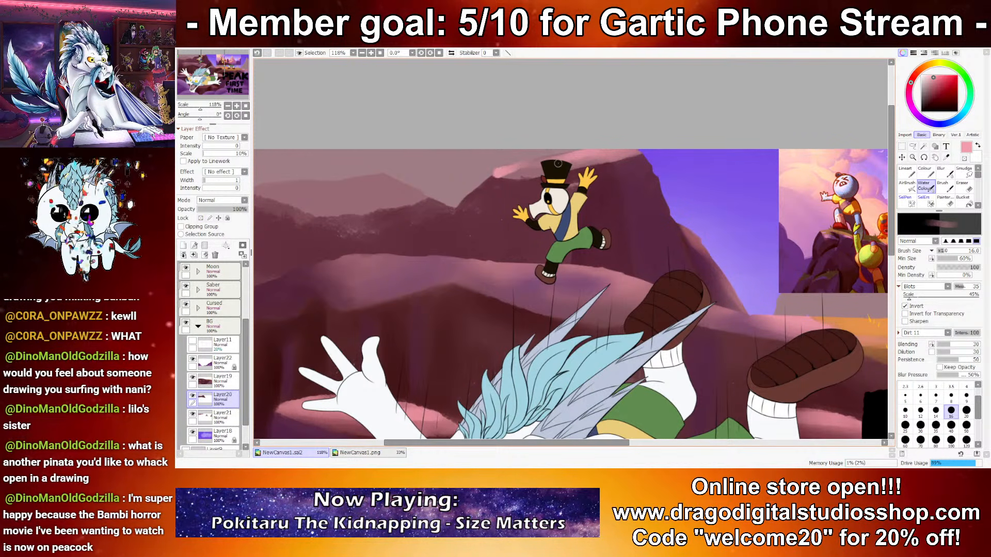
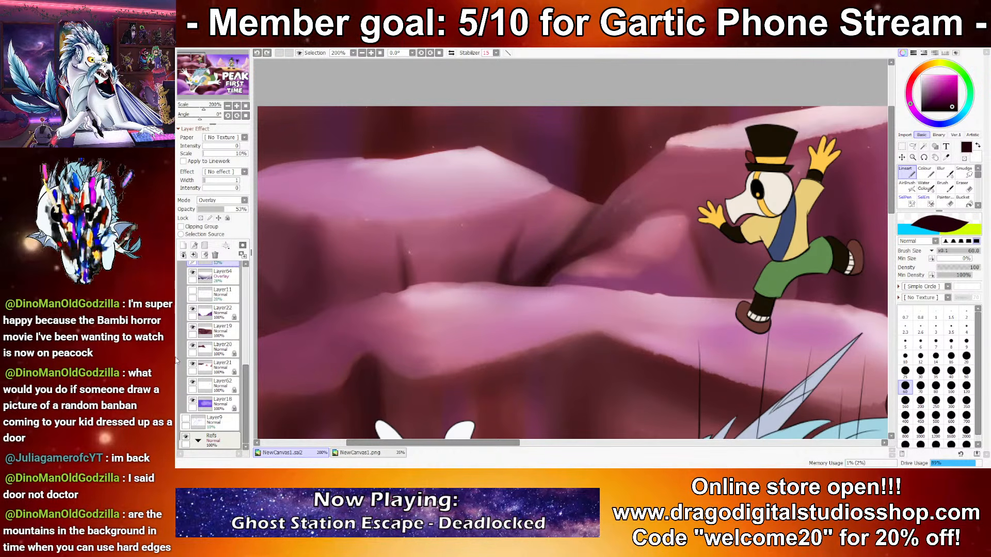
Step: Turn off Layer19's opacity lock and clean the rough upper edge of its ledge beneath the jumping character with the Eraser at size 10
left_click(193, 327)
left_click(193, 329)
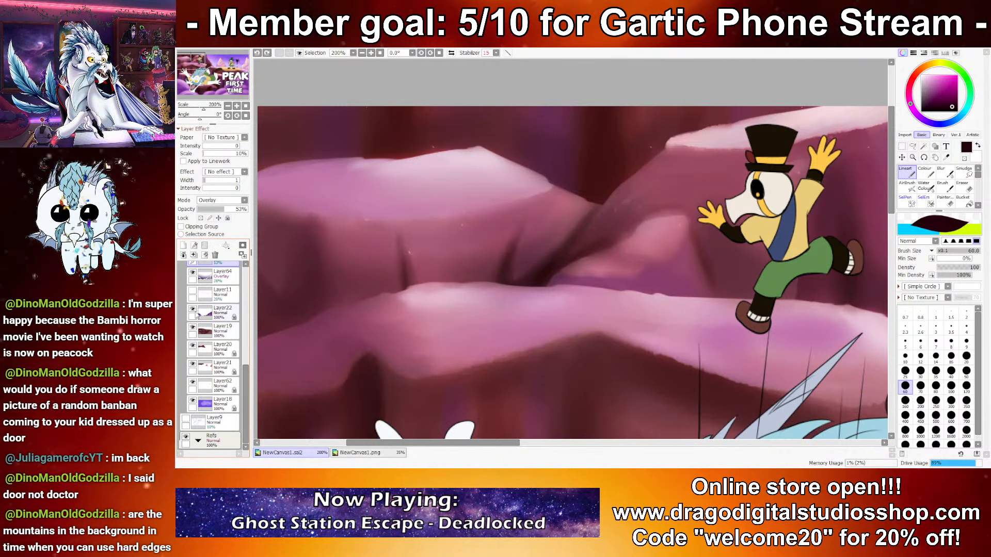
left_click(215, 330)
left_click_drag(272, 252, 527, 197)
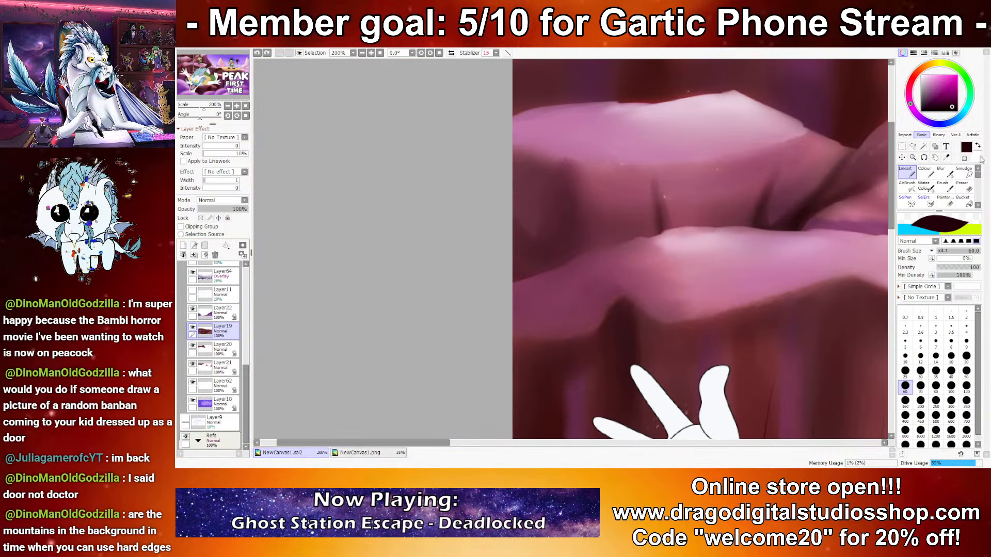
left_click(968, 188)
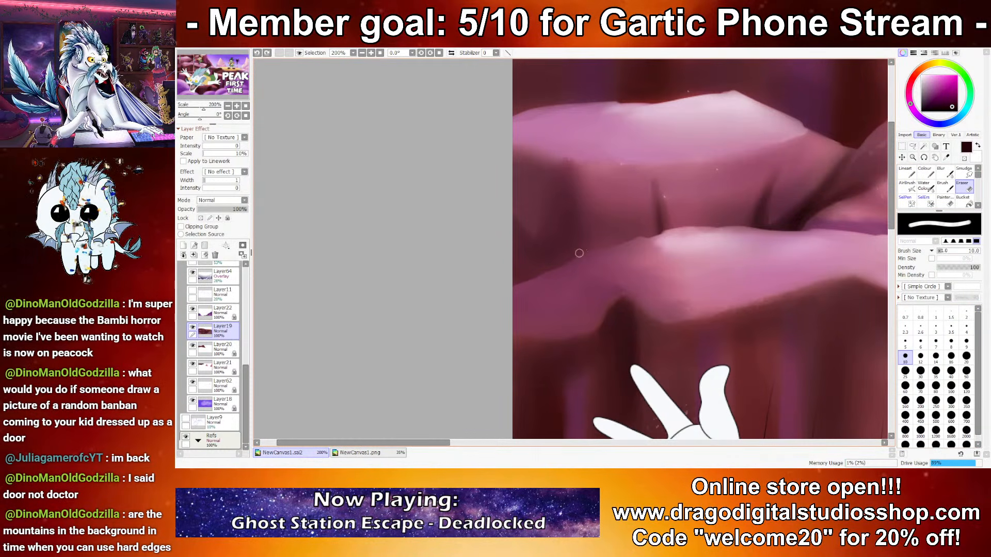
mouse_move(704, 229)
left_mouse_down()
mouse_move(616, 249)
mouse_move(610, 240)
left_mouse_up()
key("ctrl+z")
left_click_drag(665, 227, 450, 222)
left_click_drag(602, 227, 580, 228)
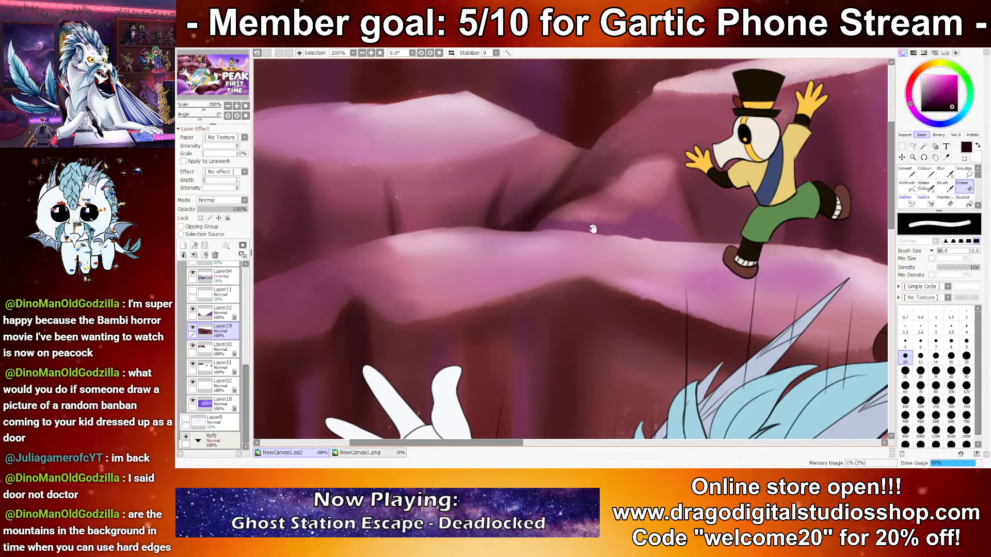
Step: Continue cleaning Layer19's ledge edge with the size 10 Eraser past the falling character's shoes toward the yellow plateau
left_click_drag(643, 231, 423, 234)
left_click_drag(714, 264, 498, 248)
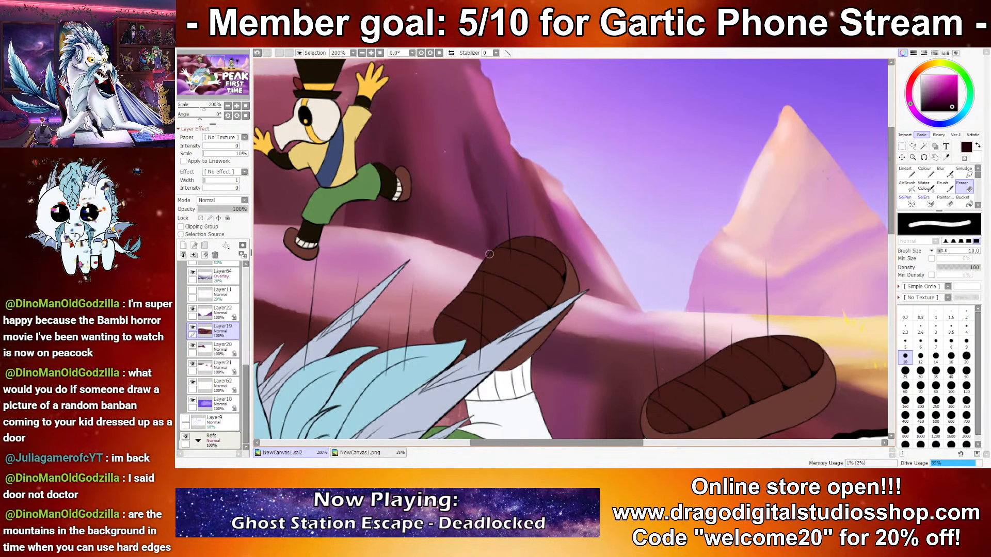
left_click_drag(785, 299, 432, 281)
left_click_drag(741, 266, 449, 270)
mouse_move(717, 360)
left_mouse_down()
mouse_move(504, 284)
mouse_move(599, 299)
left_mouse_up()
left_click_drag(417, 277, 859, 293)
mouse_move(343, 222)
left_mouse_down()
mouse_move(623, 279)
mouse_move(196, 309)
mouse_move(246, 336)
left_mouse_up()
Step: Identify the mountain on Layer20 by toggling layers, unlock its opacity, and clean its sky-side and upper ledge edges with the size 10 Eraser
left_click(193, 312)
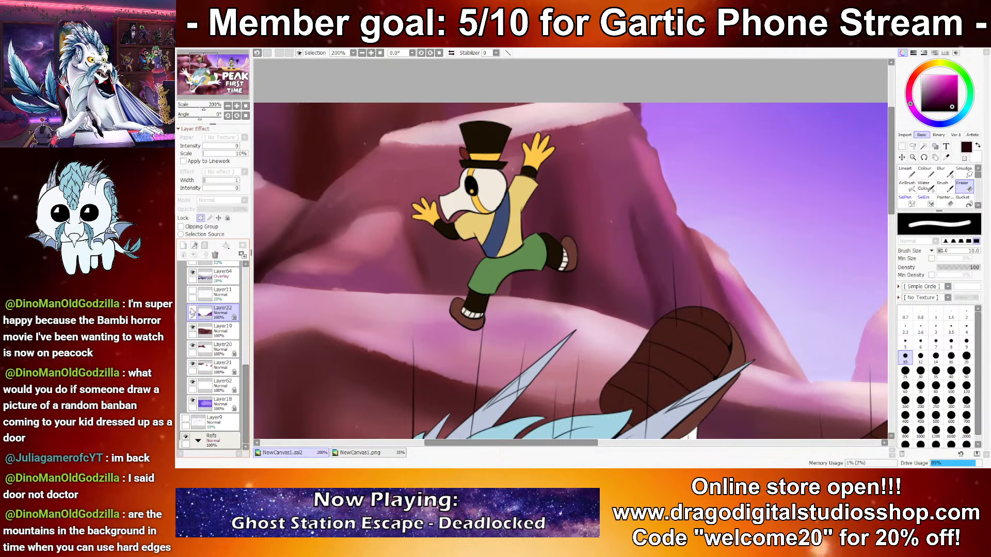
left_click(192, 347)
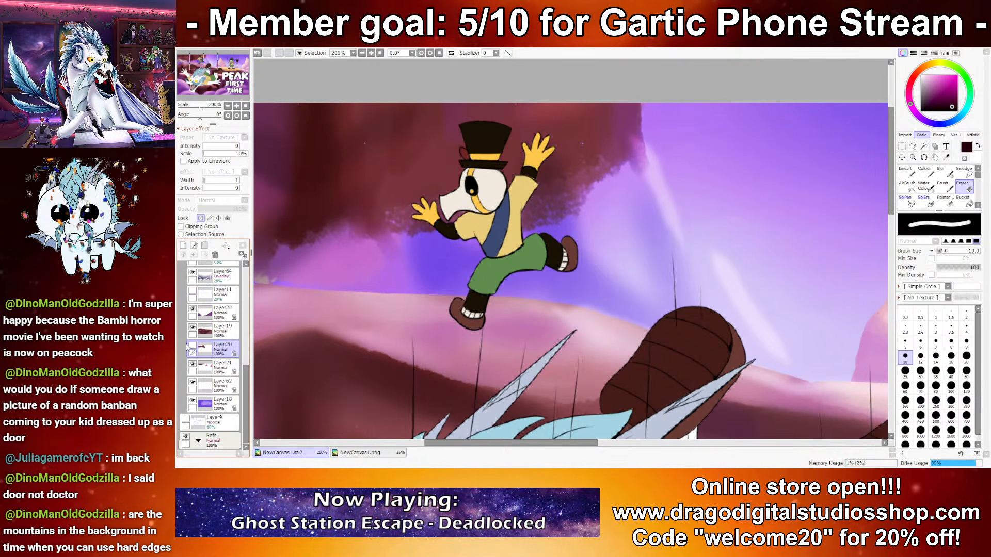
left_click(190, 345)
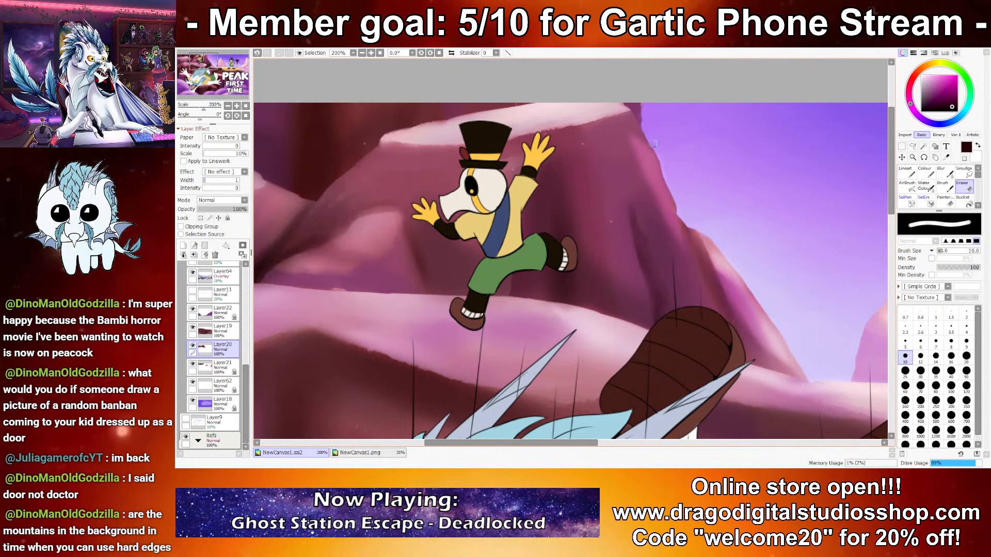
left_click_drag(666, 180, 671, 204)
mouse_move(445, 159)
left_mouse_down()
mouse_move(564, 160)
mouse_move(713, 127)
left_mouse_up()
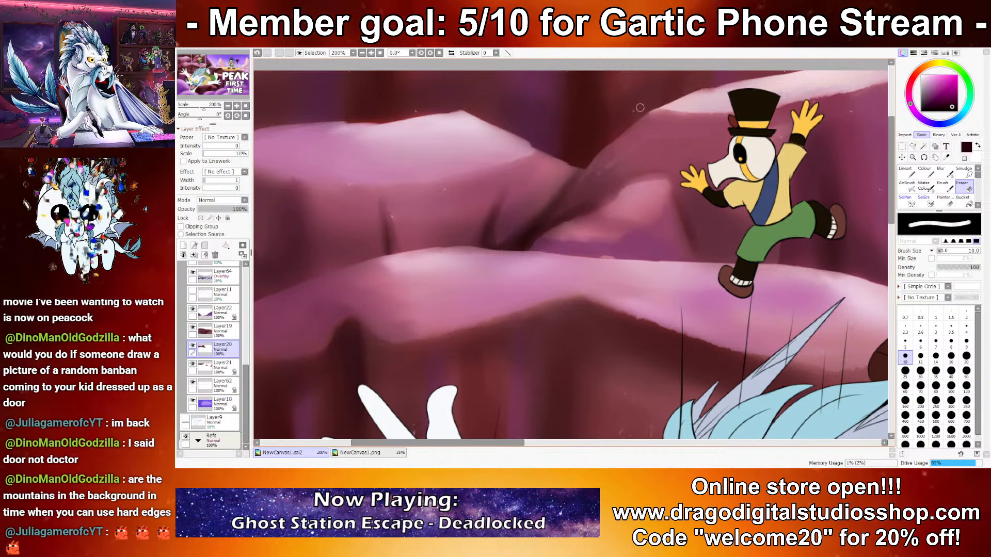
left_click_drag(569, 161, 722, 157)
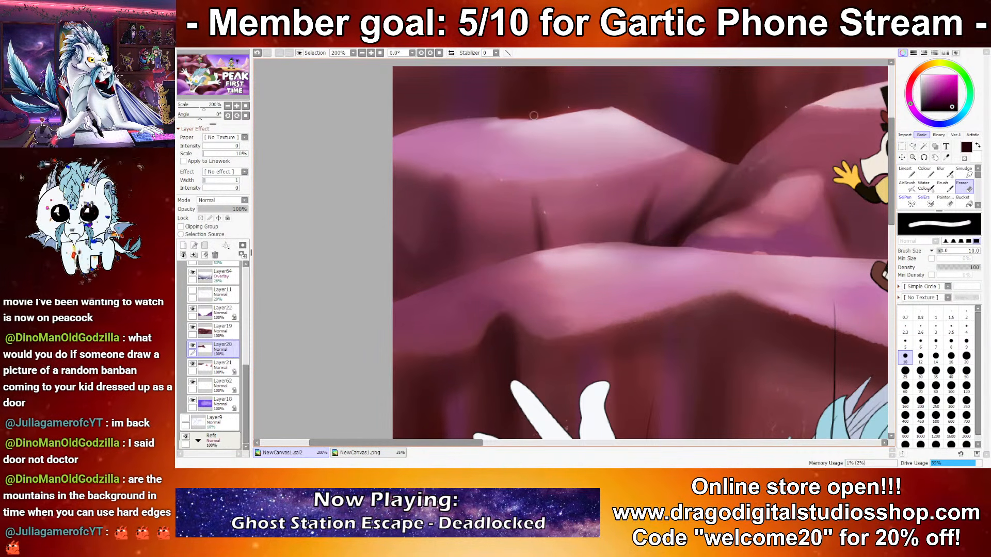
key("ctrl+z")
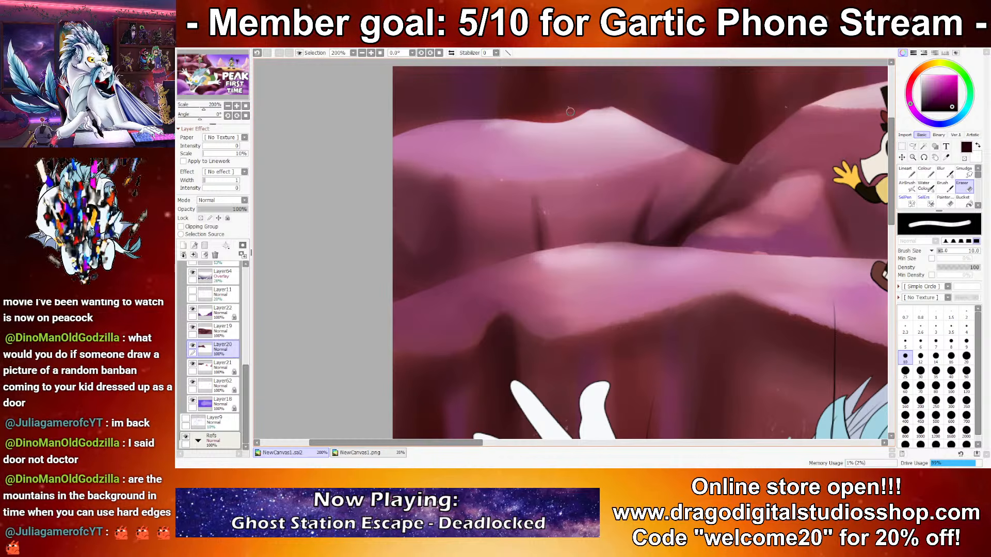
Step: Turn off Layer21's opacity lock and tidy the distant peaks' outlines with the Eraser at size 10
scroll(543, 119, "down", 2)
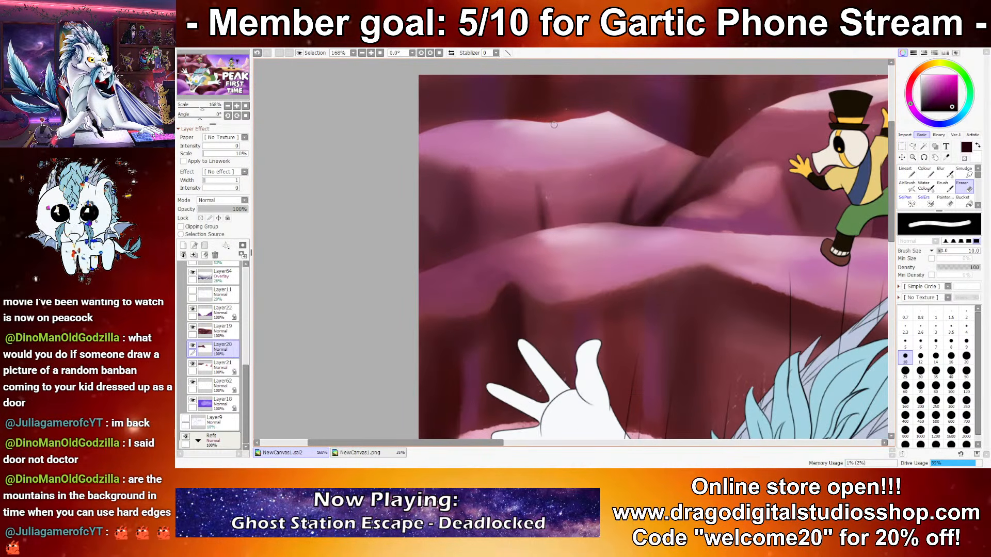
scroll(664, 103, "down", 9)
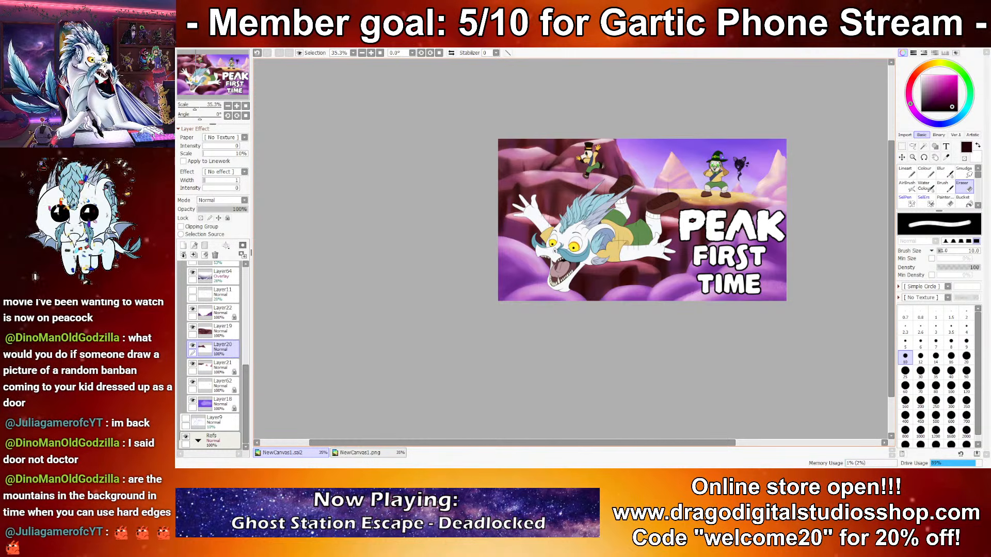
scroll(599, 136, "up", 10)
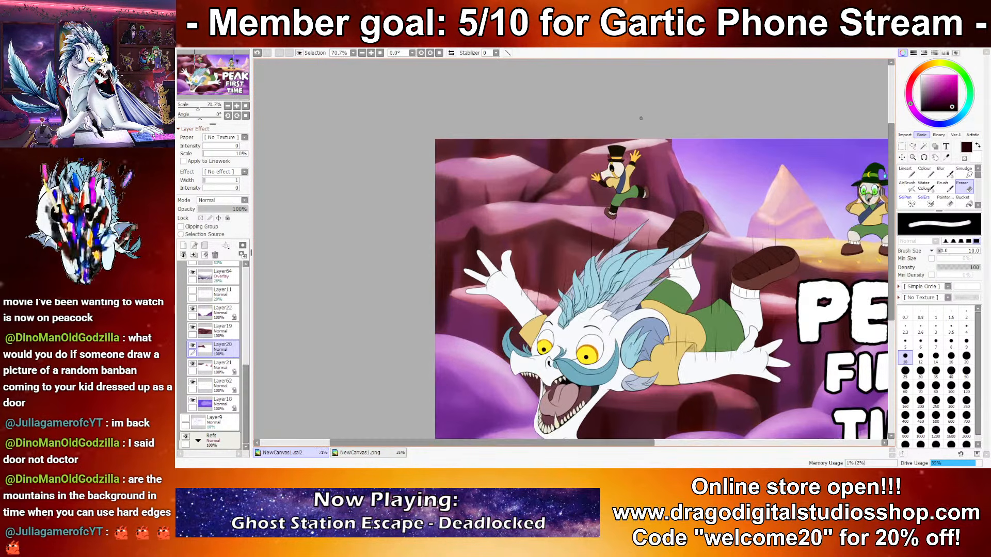
left_click(226, 368)
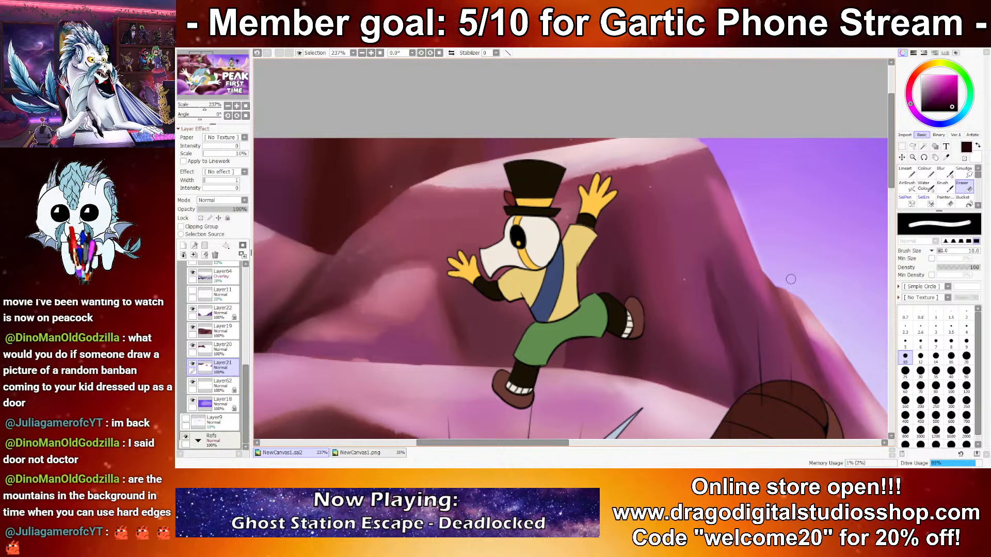
scroll(790, 280, "down", 13)
left_click_drag(600, 271, 655, 170)
scroll(592, 248, "up", 4)
scroll(705, 185, "down", 1)
left_click_drag(699, 197, 712, 216)
scroll(711, 216, "up", 1)
left_click_drag(560, 222, 602, 240)
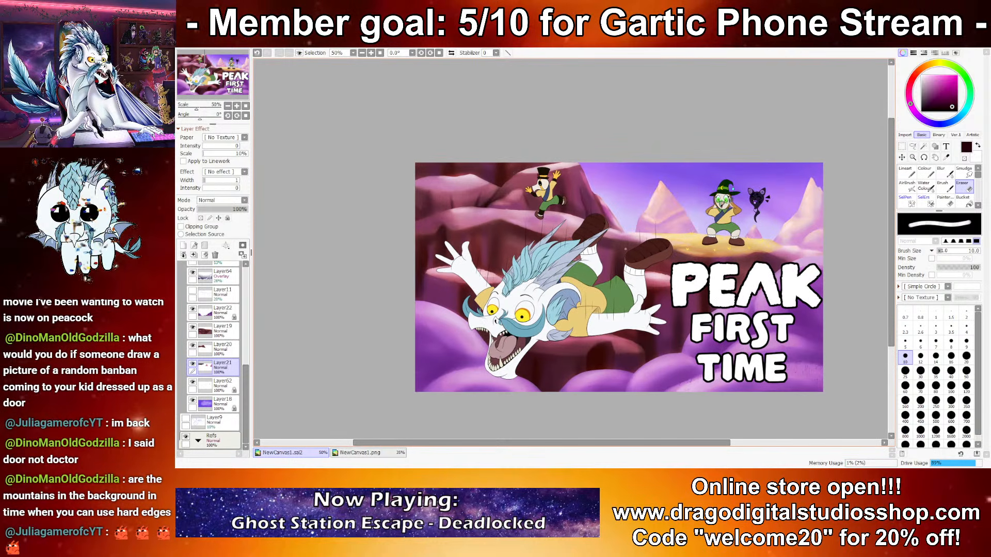
Step: Compare the artwork with overlay Layer66 on and off, and ready the soft eraser on that layer at size 60
scroll(637, 240, "up", 3)
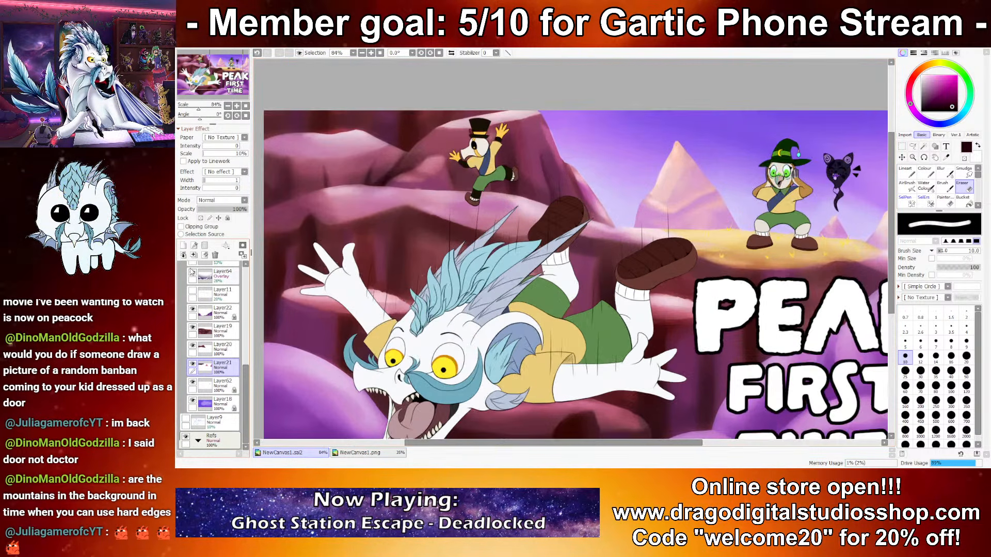
scroll(192, 315, "up", 3)
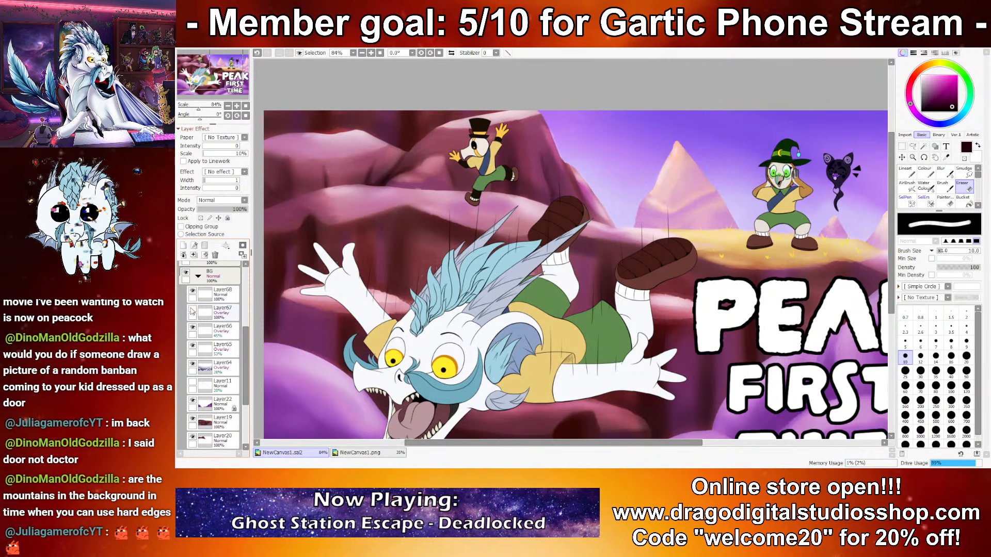
left_click(192, 328)
left_click(192, 328)
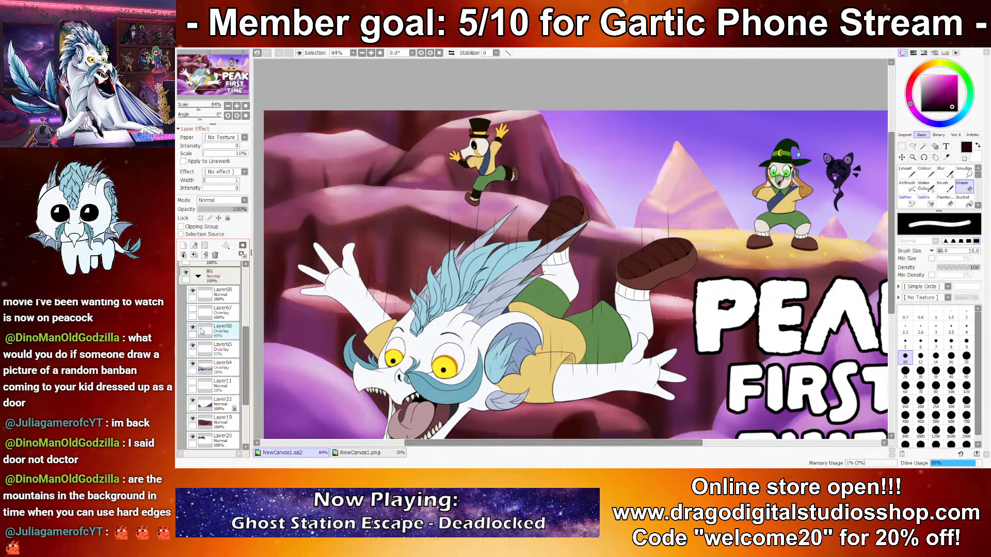
left_click(222, 330)
left_click(940, 173)
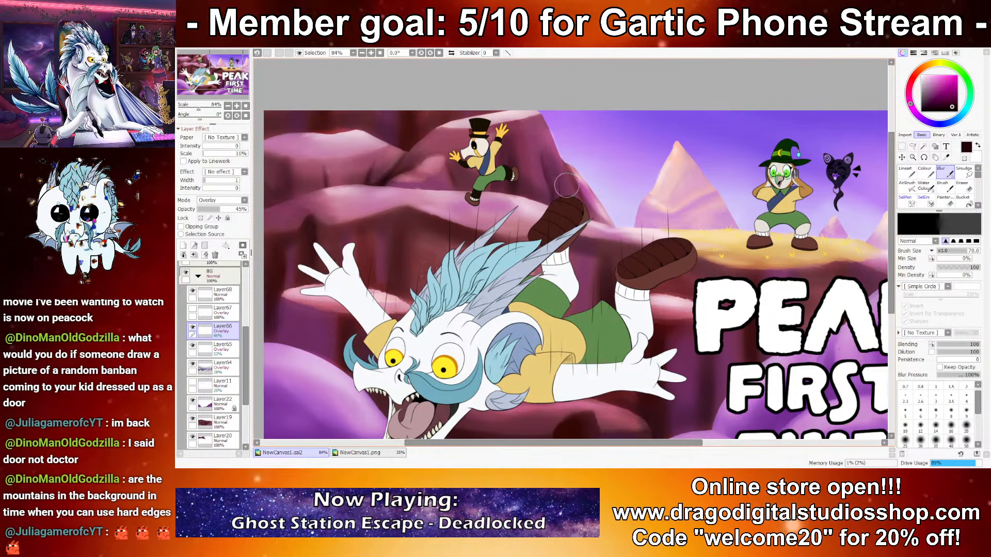
left_click(944, 200)
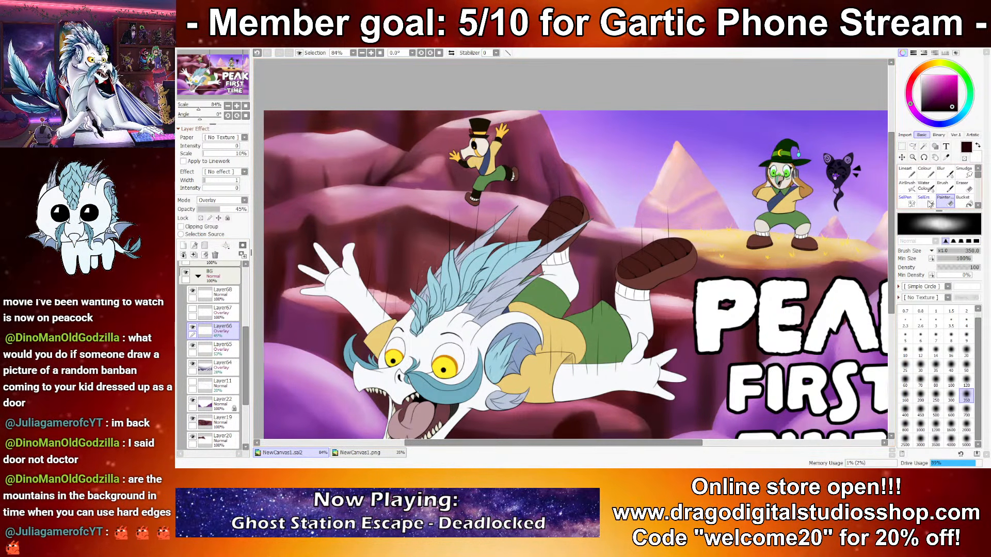
left_click(908, 380)
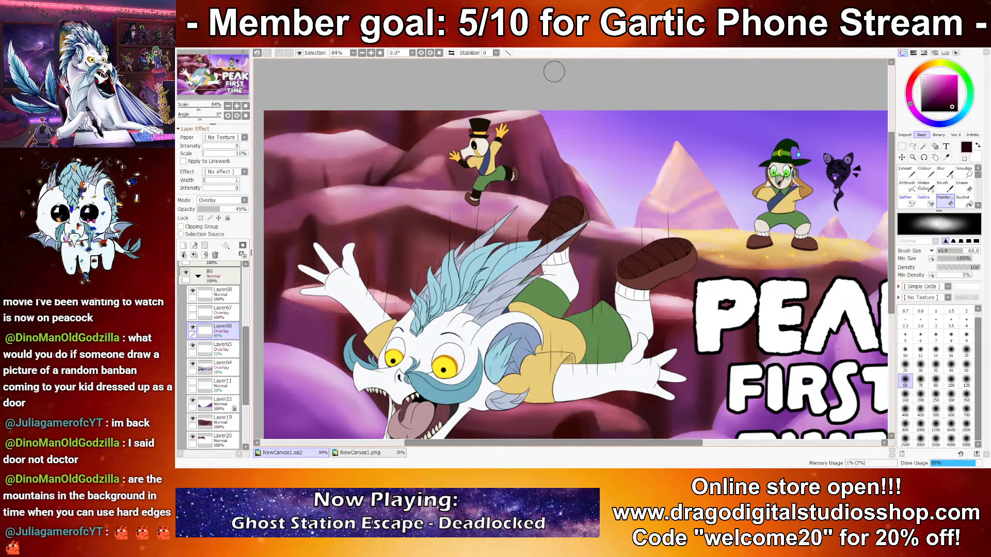
left_click_drag(501, 206, 610, 216)
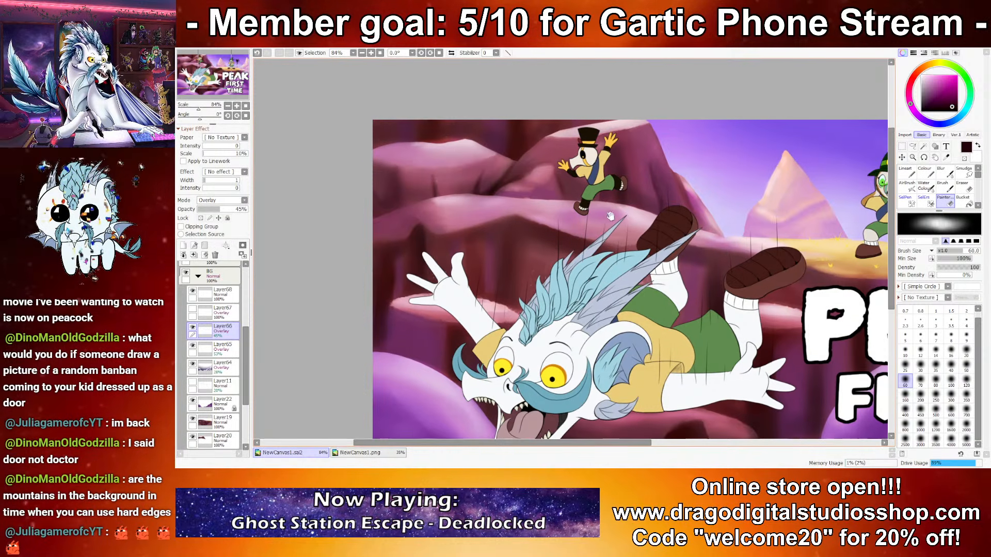
Step: On Layer20, deepen the mountain base behind the ledge and around its pink facet with sampled dark maroon, using Water Colour at size 10
scroll(215, 417, "down", 1)
scroll(216, 417, "down", 2)
left_click(218, 405)
left_click(218, 387)
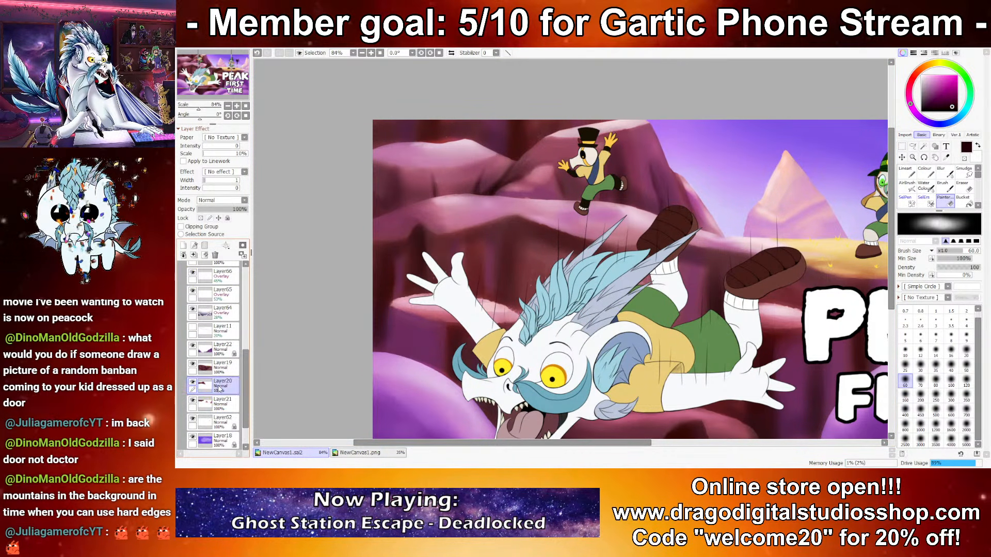
scroll(373, 161, "up", 8)
left_click_drag(703, 282, 499, 257)
left_click(925, 187)
left_click_drag(787, 207, 709, 206)
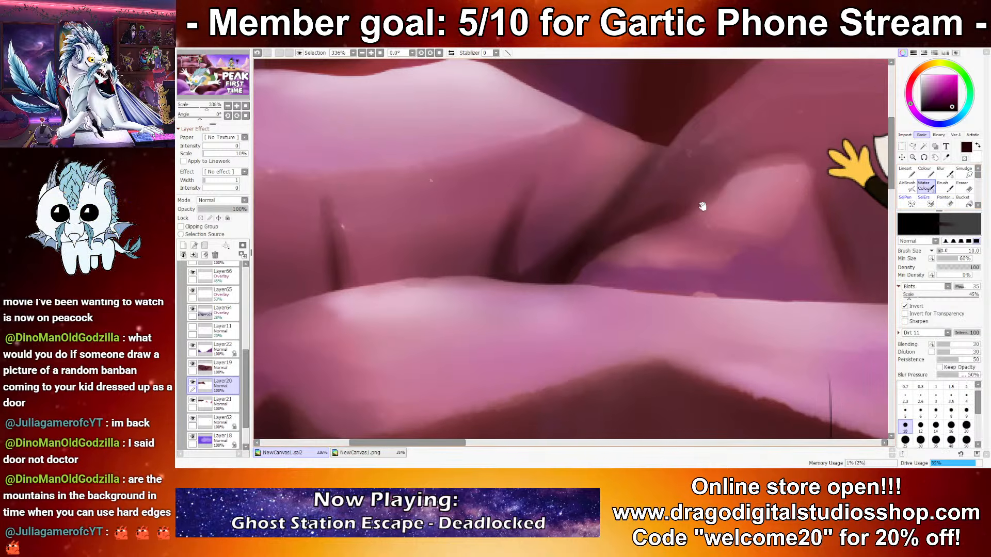
right_click(730, 279)
left_click_drag(729, 281, 656, 285)
key("ctrl+z")
right_click(875, 125)
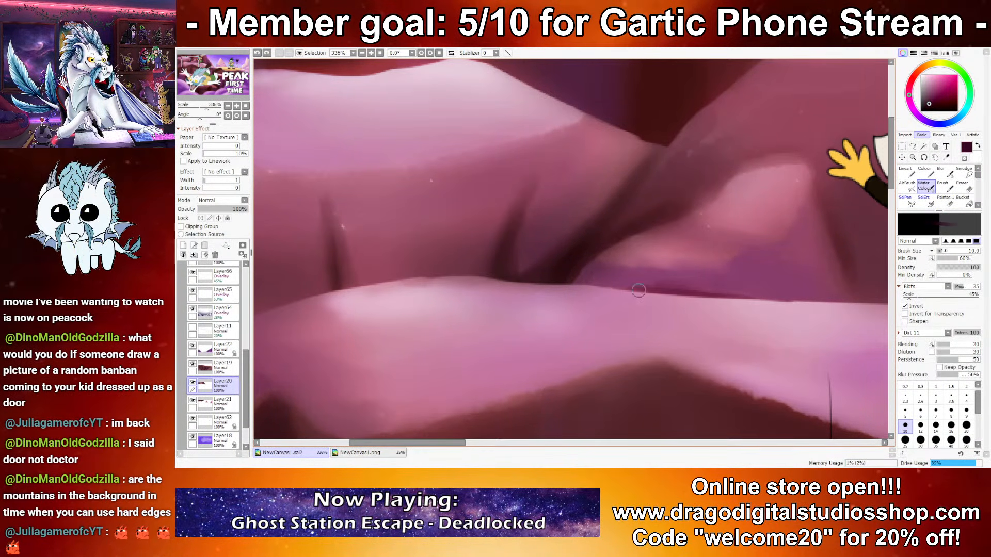
mouse_move(681, 233)
left_mouse_down()
mouse_move(816, 250)
mouse_move(766, 257)
mouse_move(811, 188)
left_mouse_up()
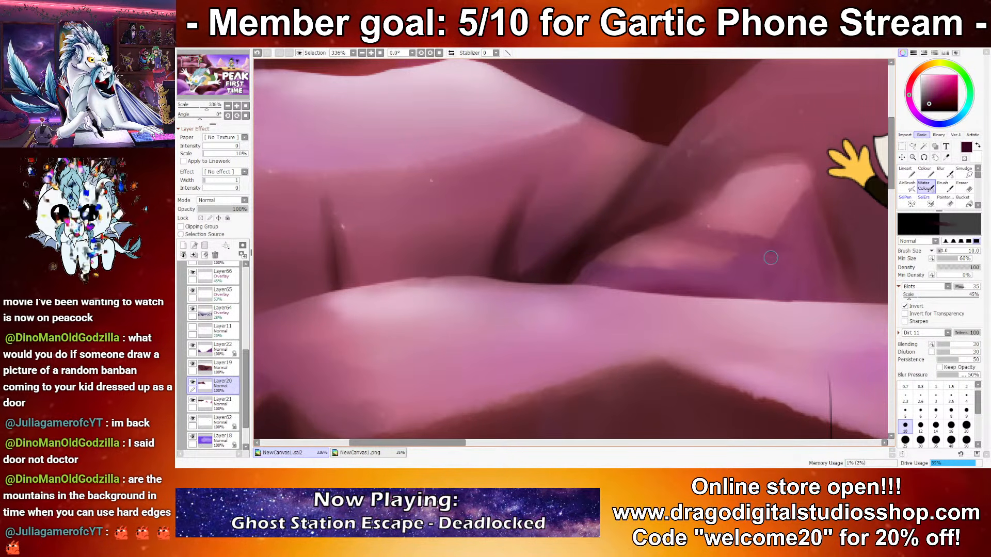
Step: Try to highlight the dark crease beside the jumping character's outstretched hand with light pink Water Colour
left_click_drag(777, 287, 619, 371)
left_click(929, 90)
left_click_drag(931, 84, 928, 83)
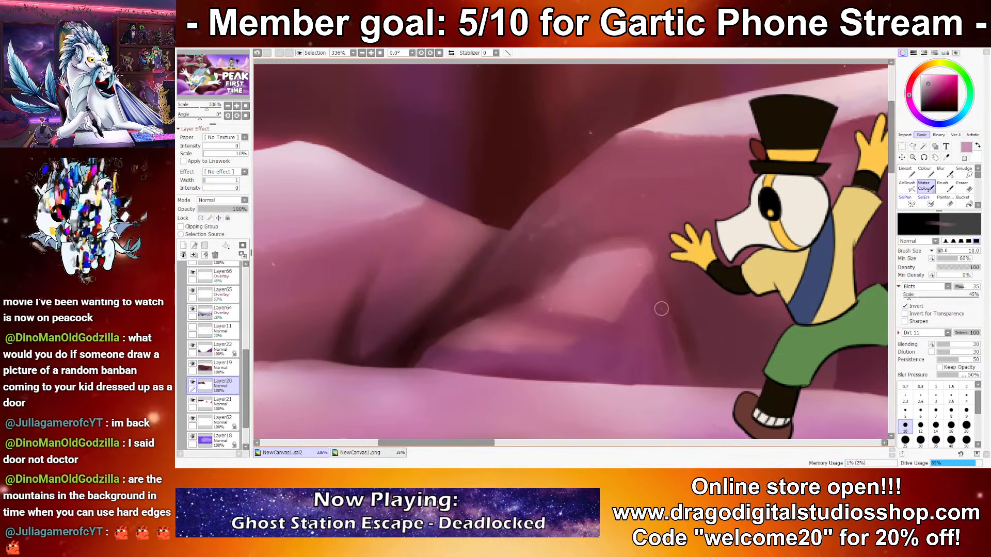
left_click_drag(659, 296, 680, 371)
left_click_drag(656, 280, 675, 369)
key("ctrl+z")
key("ctrl+z")
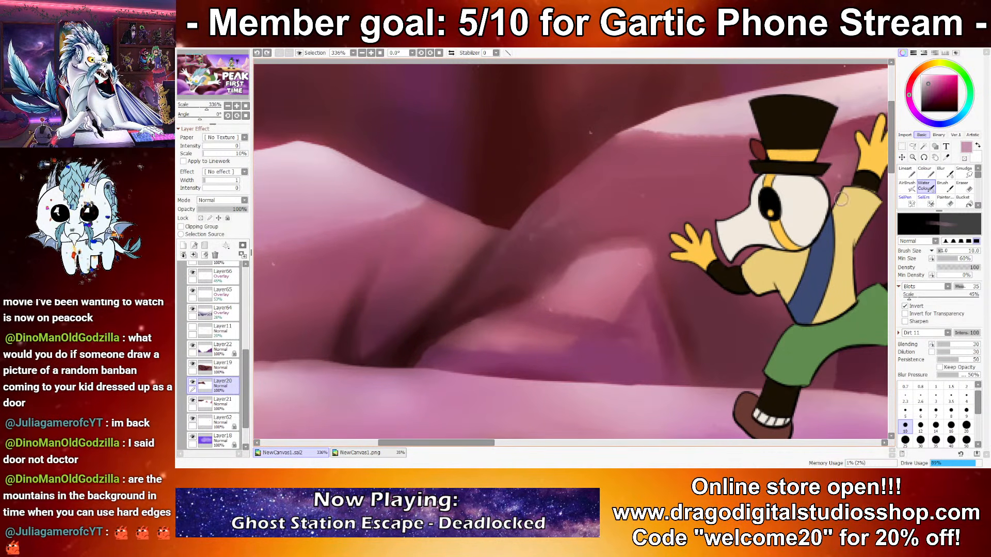
Step: Review the mountain shading across the whole thumbnail and examine the upper-left cliff ledge up close
scroll(721, 268, "down", 5)
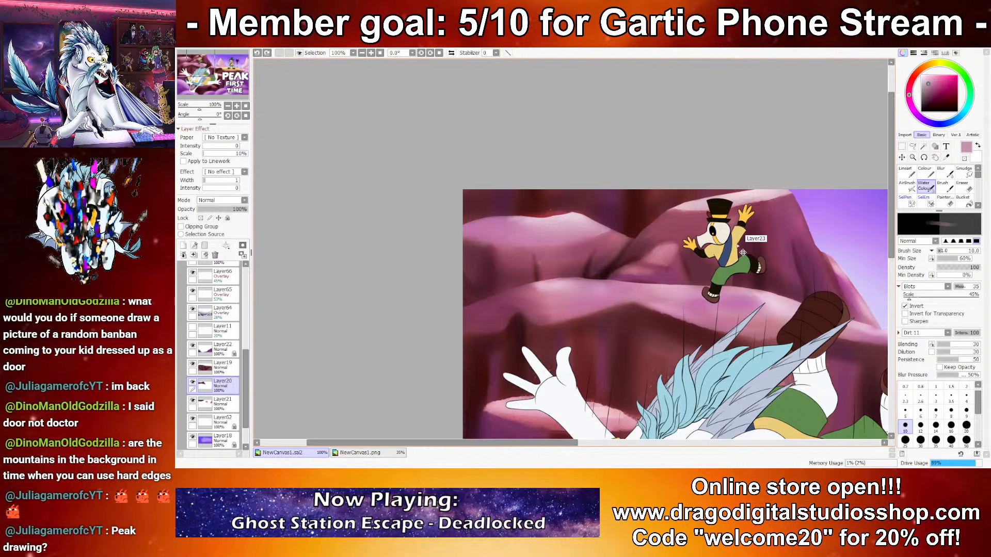
scroll(665, 268, "up", 4)
key("n")
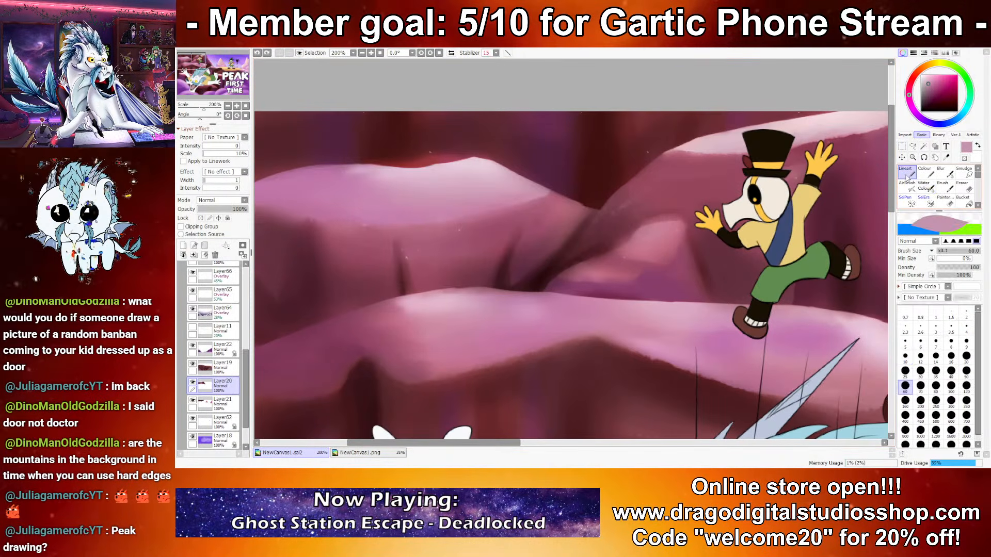
scroll(712, 222, "down", 9)
scroll(699, 231, "down", 2)
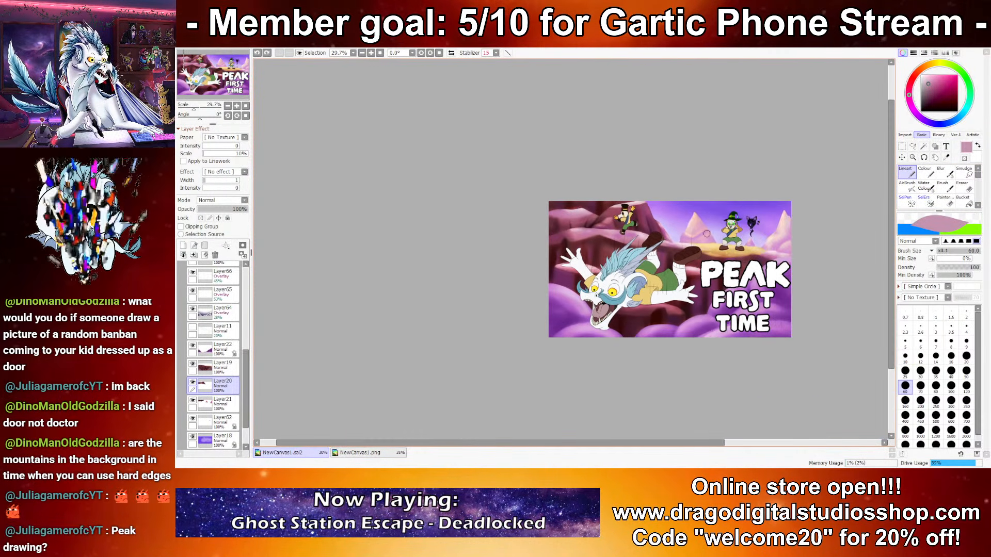
scroll(699, 237, "right", 2)
scroll(700, 238, "up", 2)
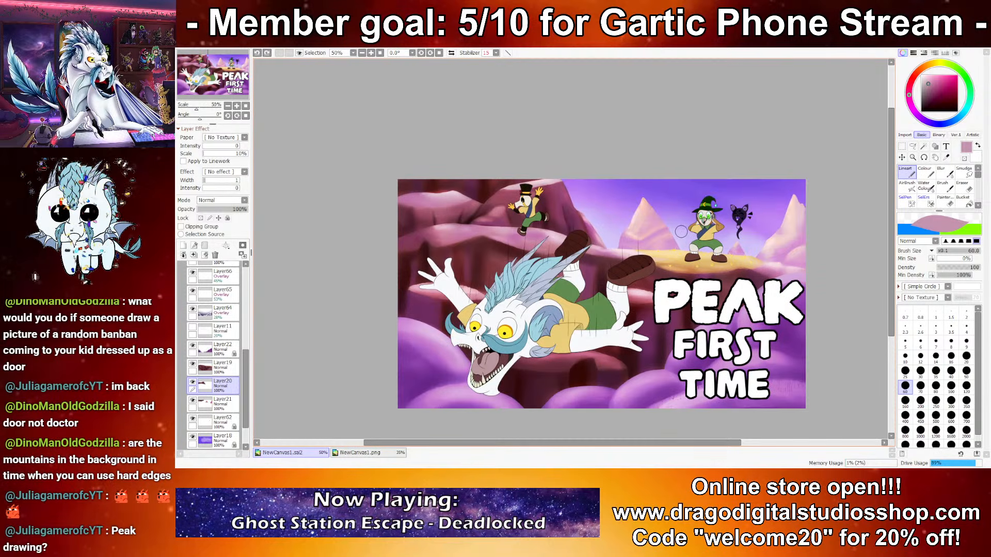
scroll(400, 178, "up", 3)
scroll(403, 185, "up", 5)
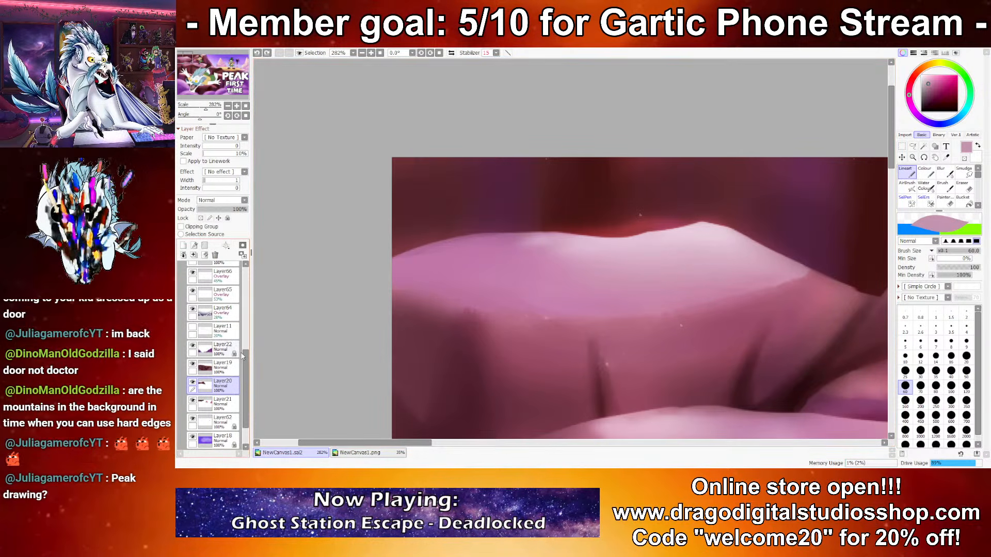
Step: Compare the upper cliff ledge with overlay Layer65 hidden and shown, ready the soft eraser on Layer66, and review the whole thumbnail
scroll(230, 336, "up", 2)
left_click(229, 336)
left_click(192, 336)
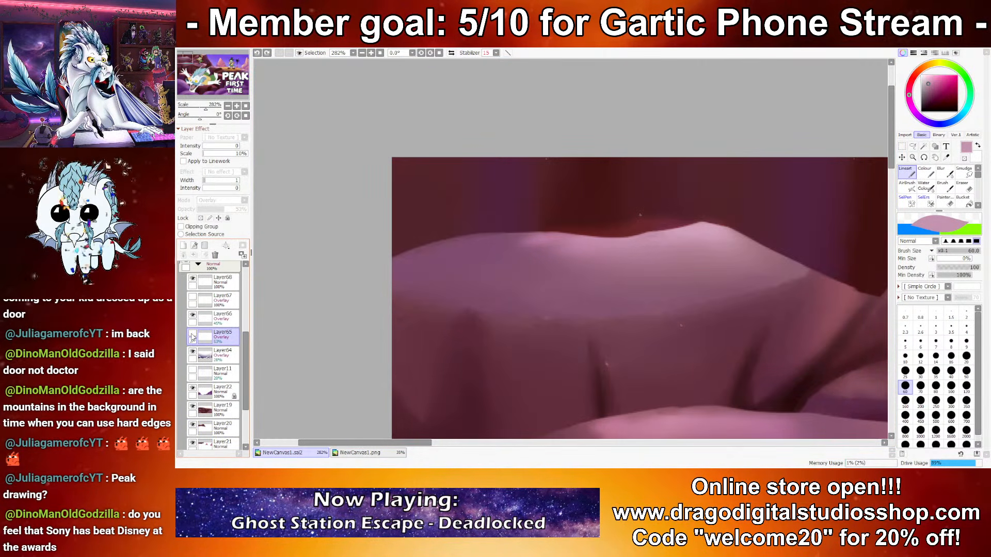
left_click(192, 336)
left_click(223, 316)
key("b")
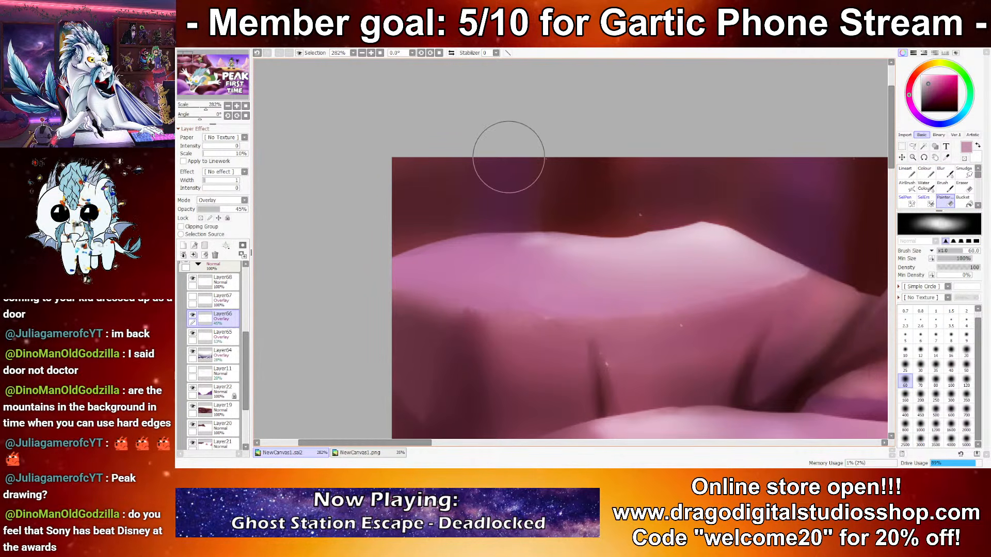
scroll(588, 204, "down", 5)
left_click_drag(879, 349, 449, 213)
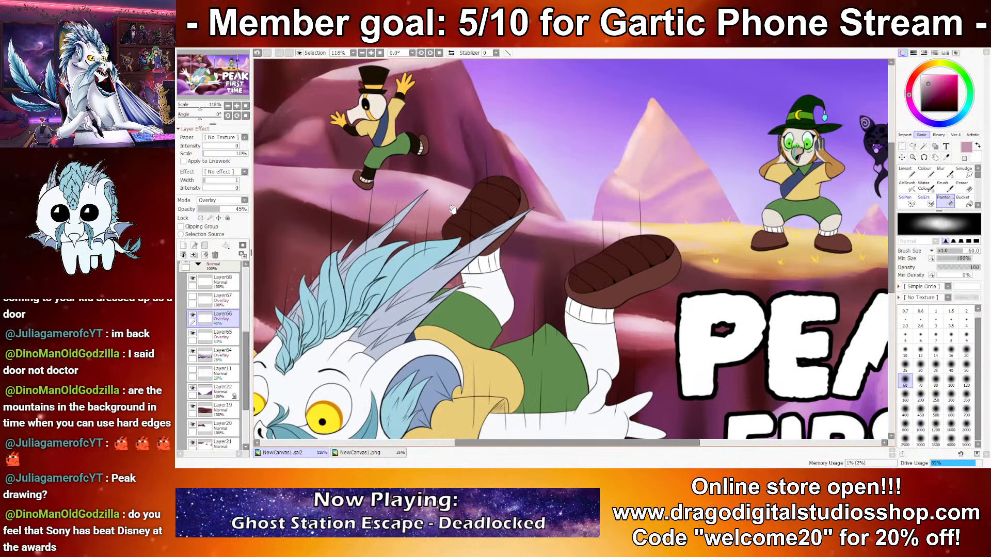
scroll(449, 212, "down", 4)
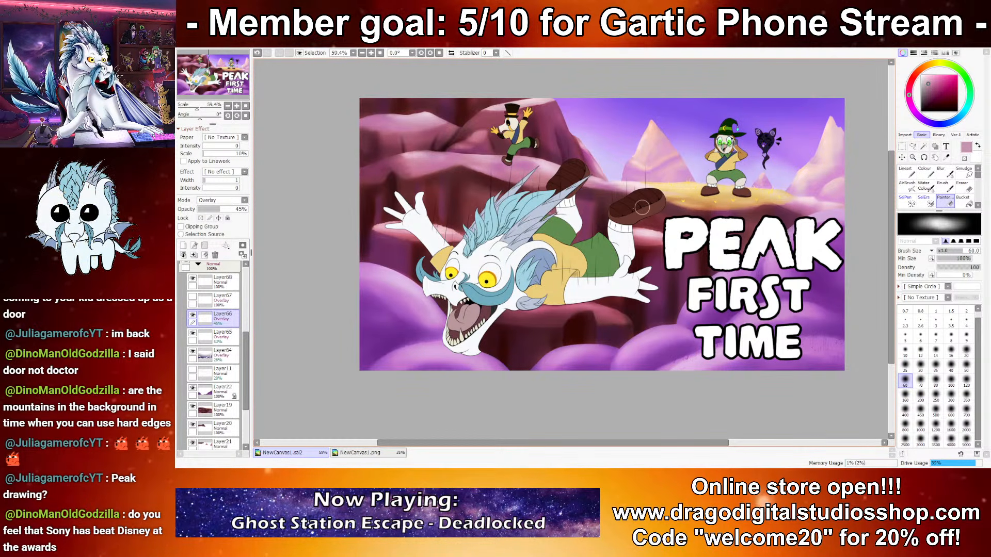
Step: Delete Layer68 and ready the Lineart brush in dark maroon on overlay Layer67 at the upper cliff ledges
left_click(207, 284)
left_click(215, 256)
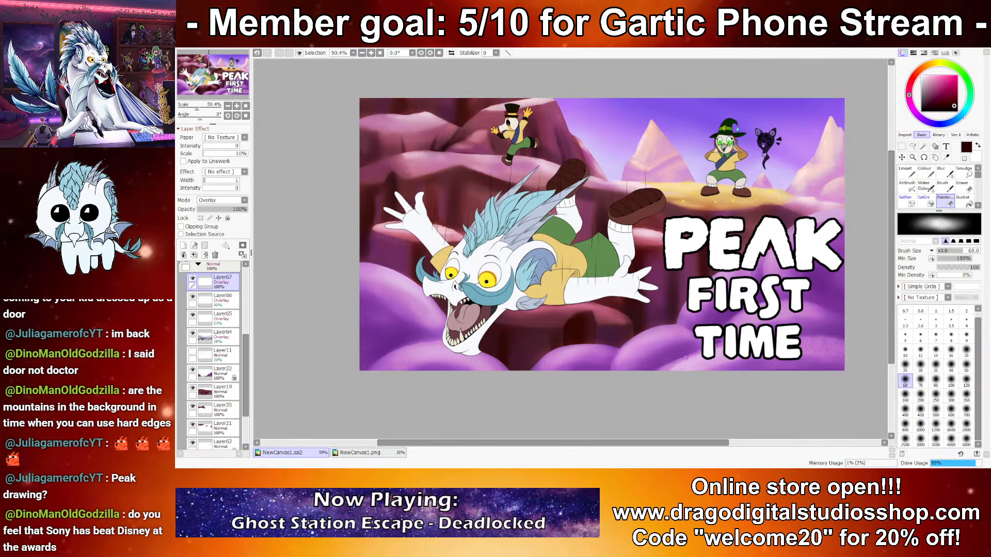
scroll(707, 278, "up", 5)
left_click_drag(697, 276, 788, 242)
left_click(907, 172)
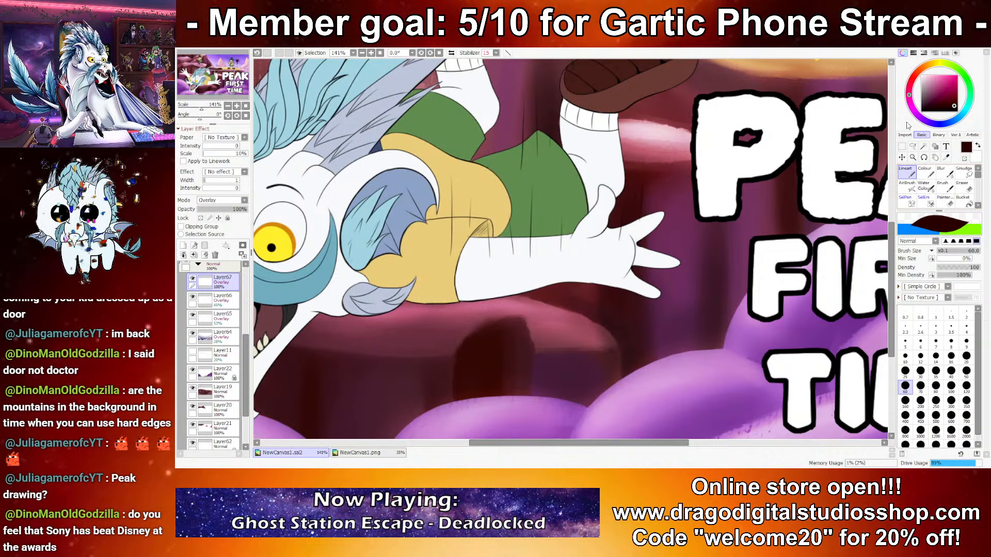
left_click_drag(583, 207, 640, 288)
left_click_drag(351, 134, 639, 313)
left_click_drag(572, 146, 640, 213)
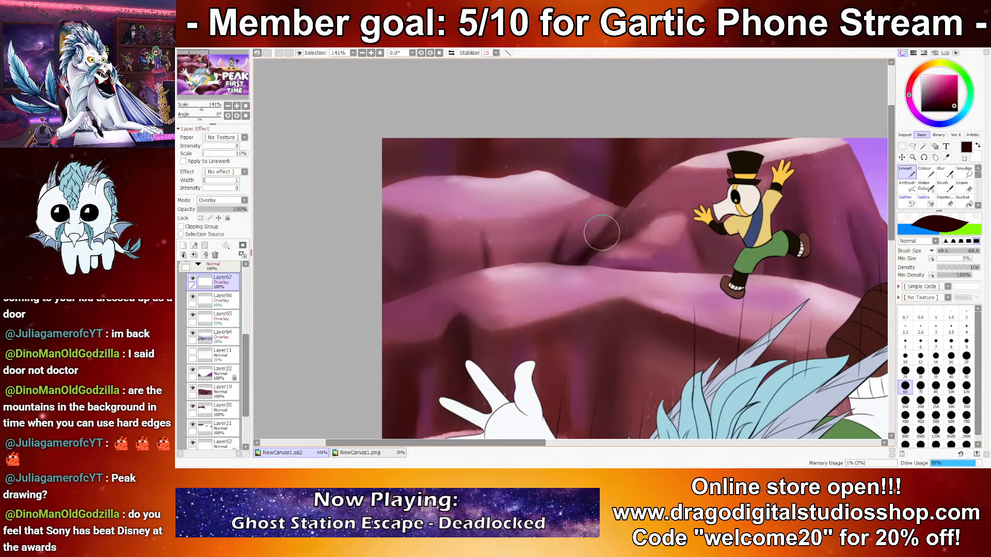
Step: Try dark maroon Lineart strokes along the lower ledge's upper edge on Layer67, at sizes 10 and 60
key("ctrl+z")
left_click(905, 356)
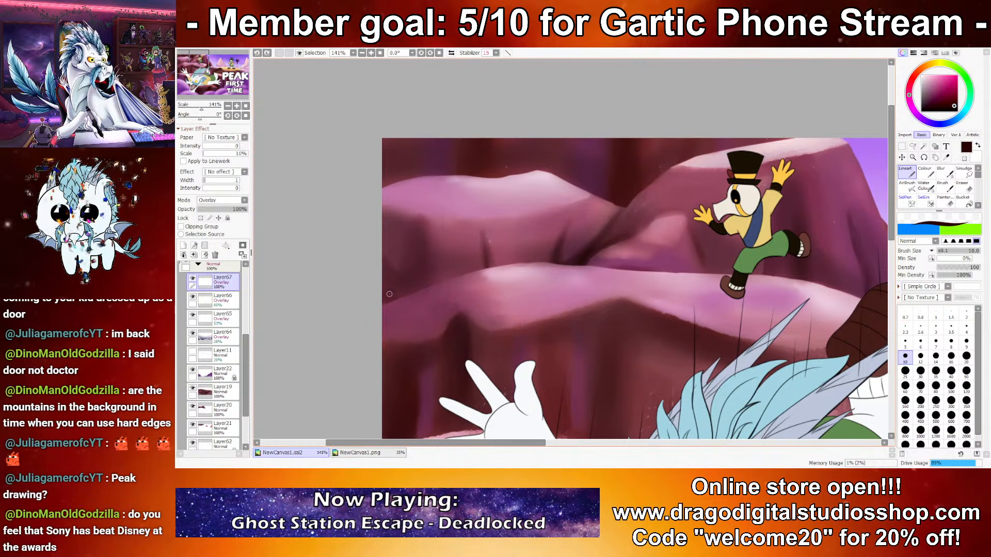
key("ctrl+z")
left_click(905, 386)
left_click_drag(370, 300, 507, 266)
key("ctrl+z")
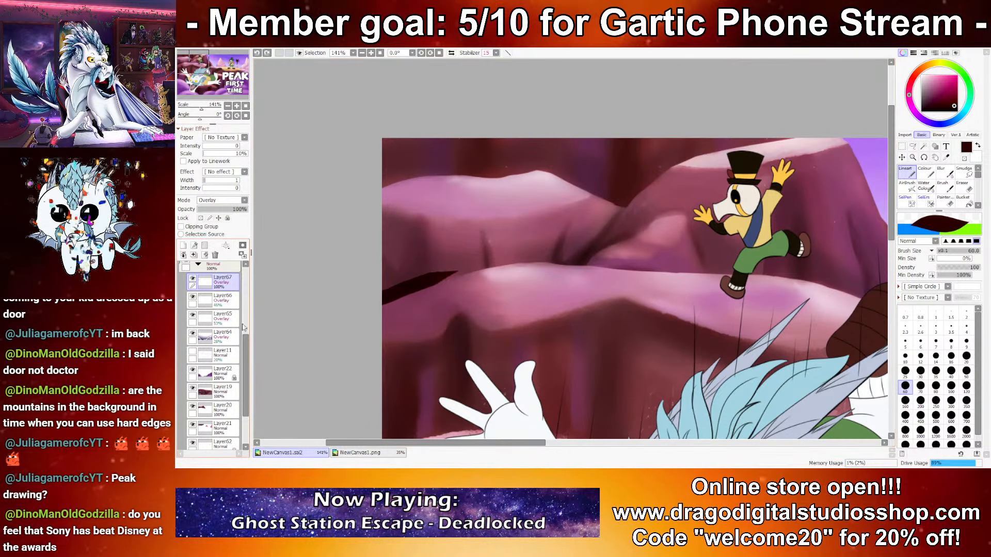
key("ctrl+z")
Step: Move Layer67 directly above Layer20 and paint dark maroon Lineart along the crease between the ledges and the mountain's base at sizes 60 and 25
left_click_drag(235, 397, 235, 399)
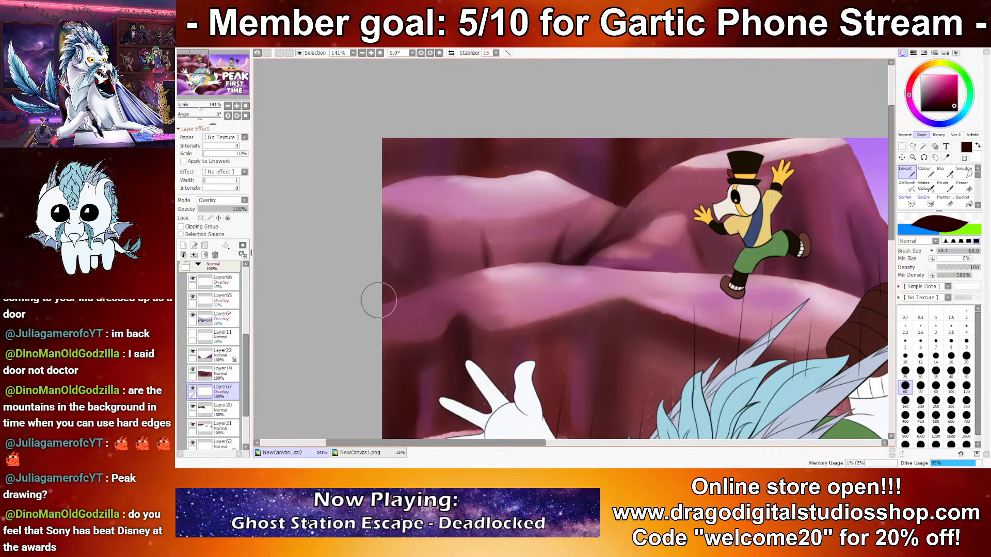
left_click_drag(374, 300, 531, 274)
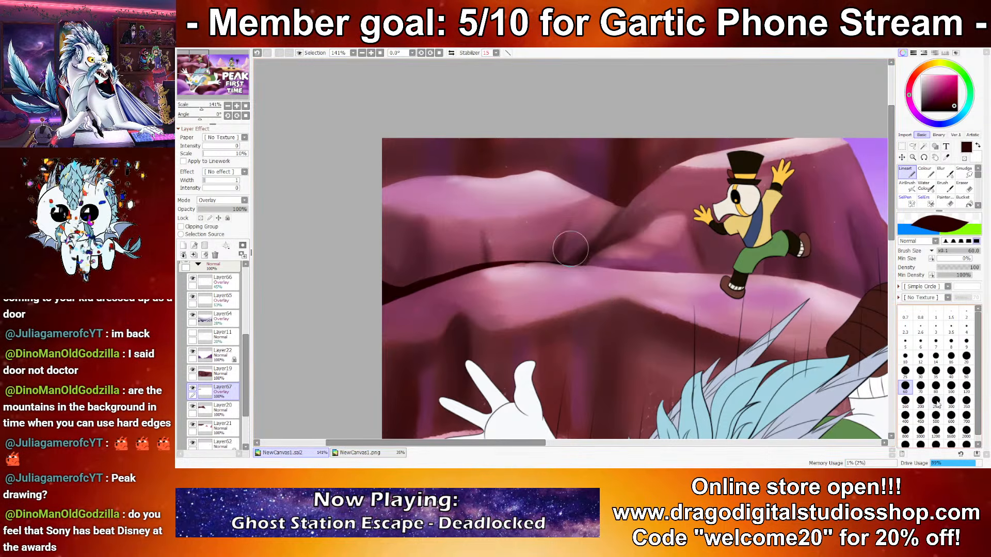
left_click(906, 371)
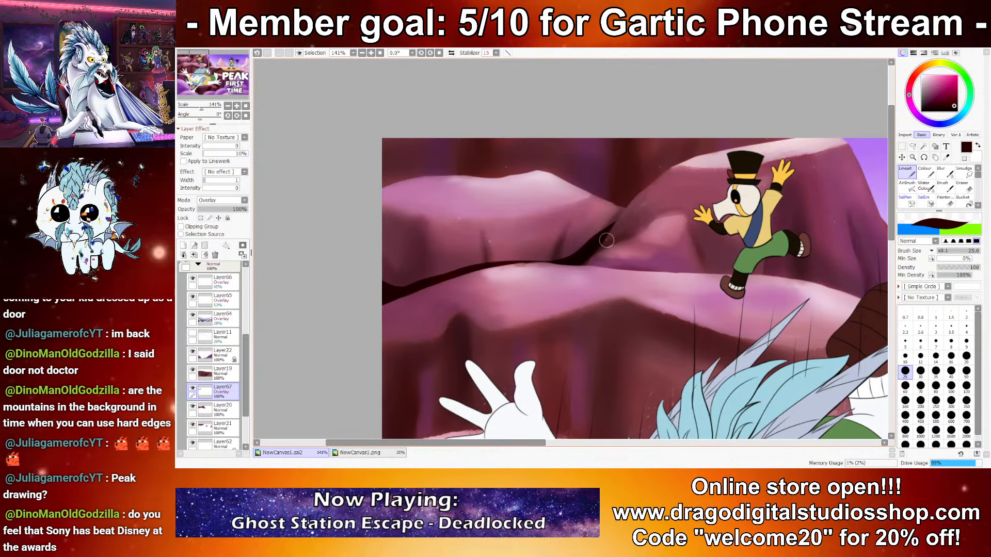
left_click_drag(595, 251, 638, 235)
mouse_move(699, 259)
left_mouse_down()
mouse_move(542, 256)
mouse_move(541, 271)
mouse_move(387, 258)
mouse_move(429, 270)
mouse_move(584, 276)
mouse_move(525, 263)
left_mouse_up()
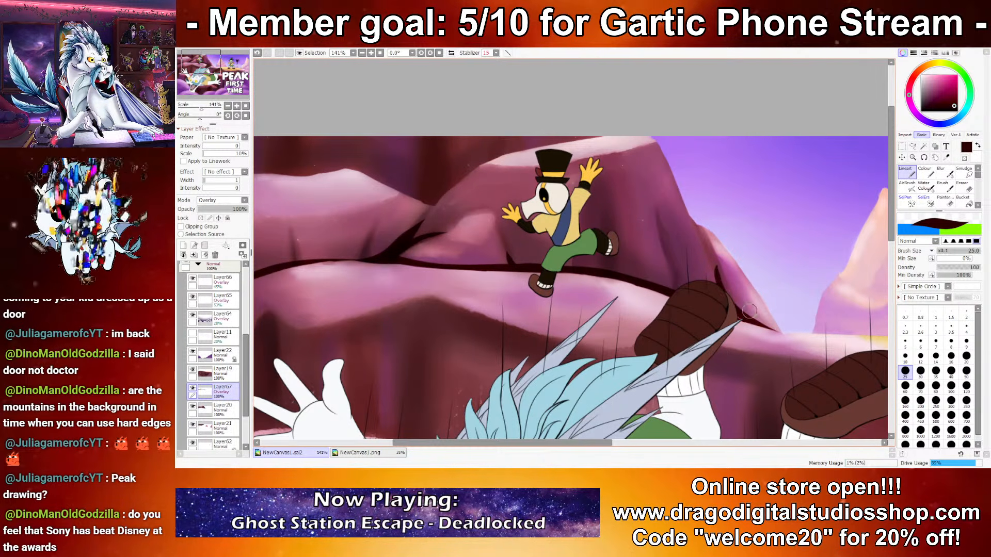
left_click_drag(405, 207, 482, 232)
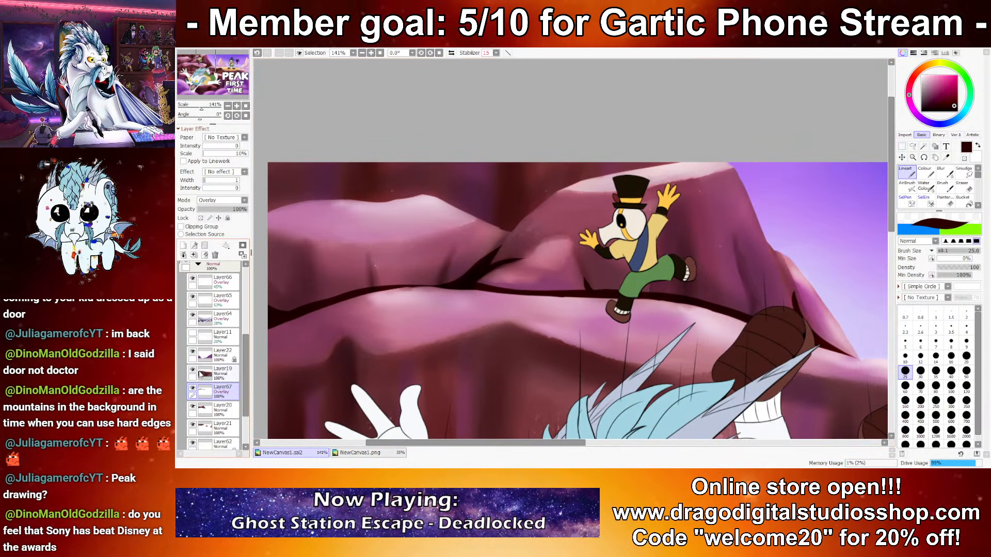
Step: Set Layer67's opacity to 26% and check the crease shading across the thumbnail
left_click_drag(207, 210, 211, 211)
scroll(530, 193, "down", 4)
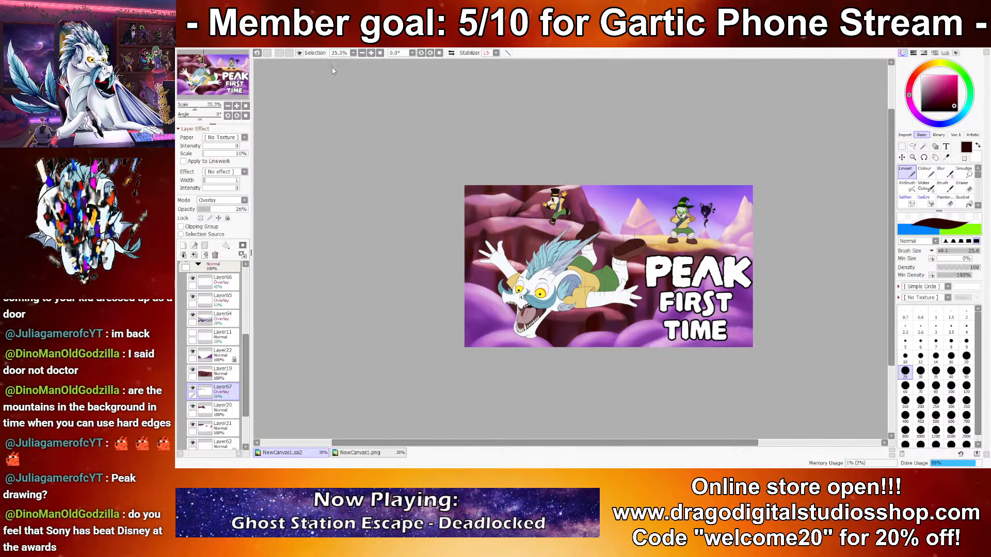
scroll(495, 246, "up", 2)
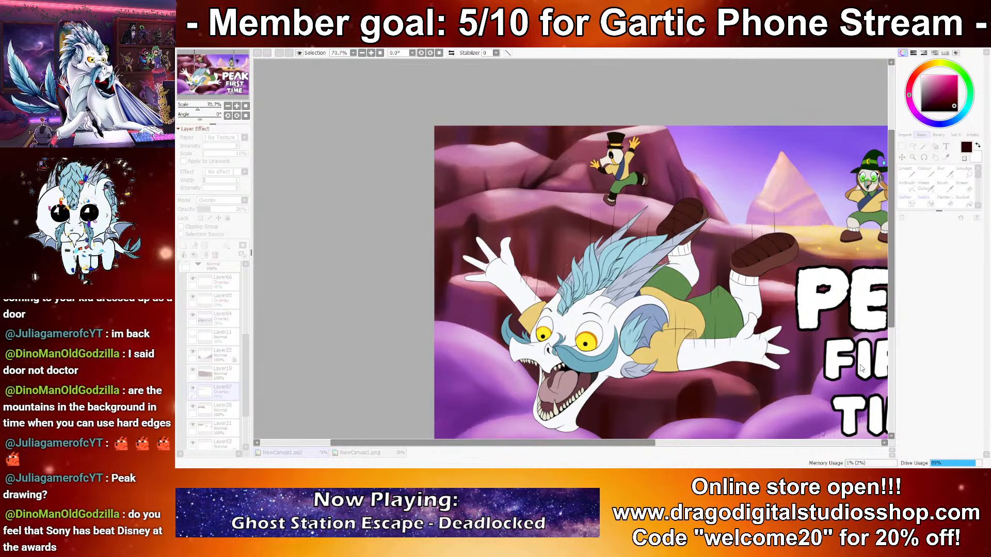
scroll(861, 367, "down", 1)
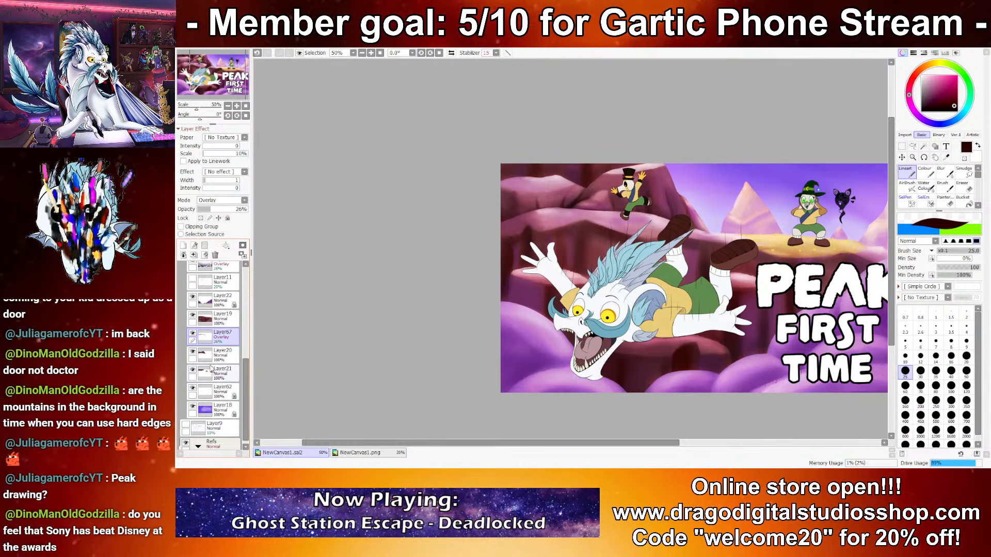
Step: Add an Overlay layer above Layer21 and paint dark maroon shading on the rear cliffs with Lineart at size 25
left_click(210, 368)
left_click(183, 246)
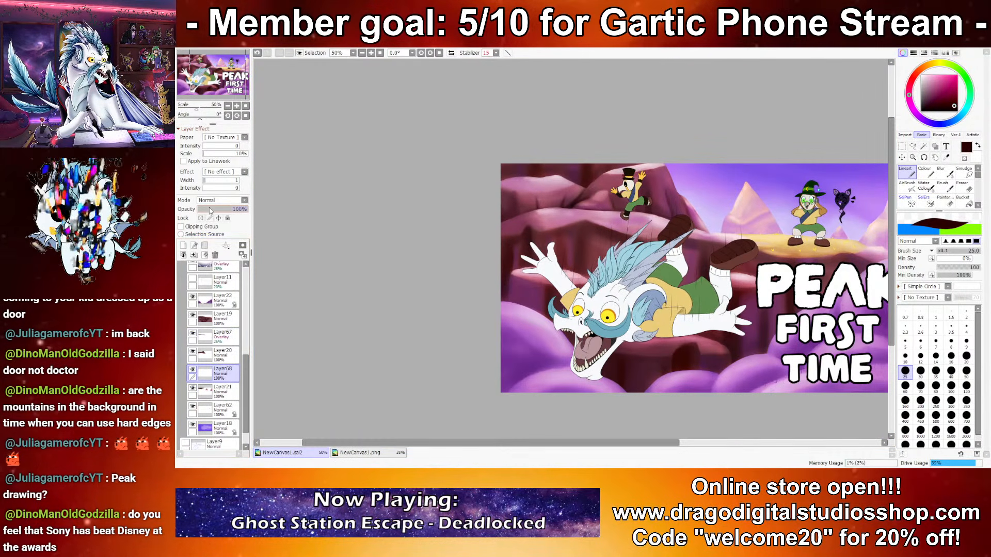
left_click(218, 238)
scroll(638, 164, "up", 3)
left_click_drag(401, 193, 445, 194)
left_click(935, 387)
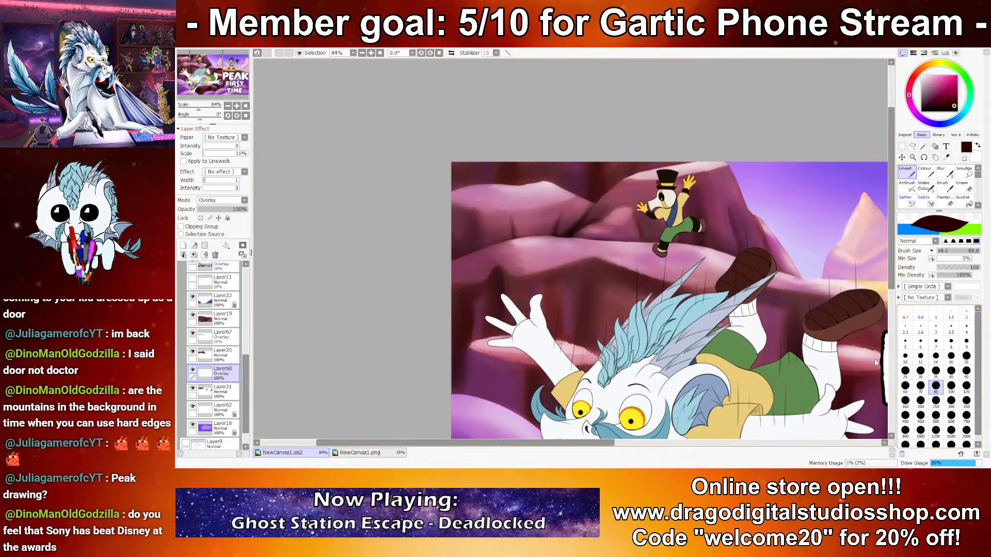
left_click(905, 372)
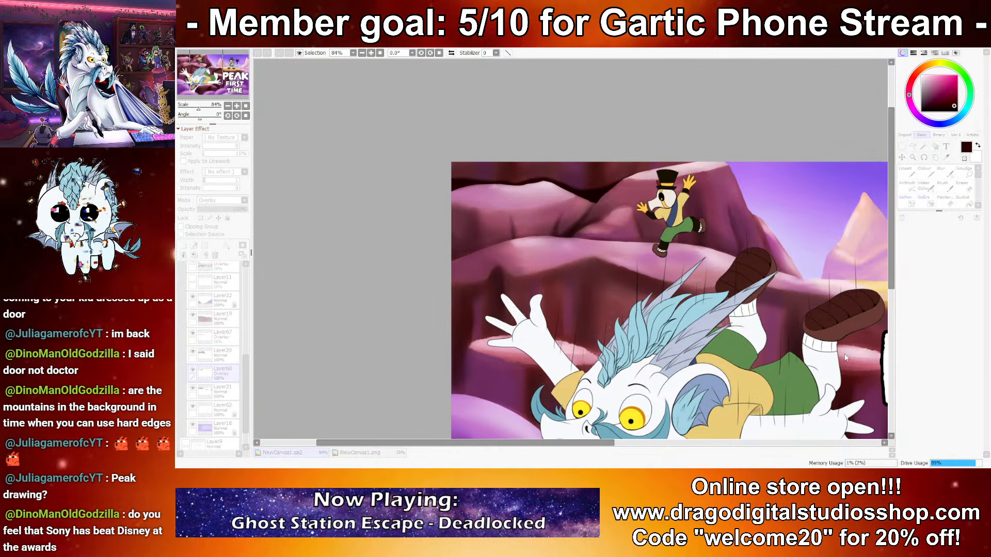
Step: Set the opacity of the overlay layer above Layer21 to 40% and check the thumbnail at several sizes
left_click(215, 210)
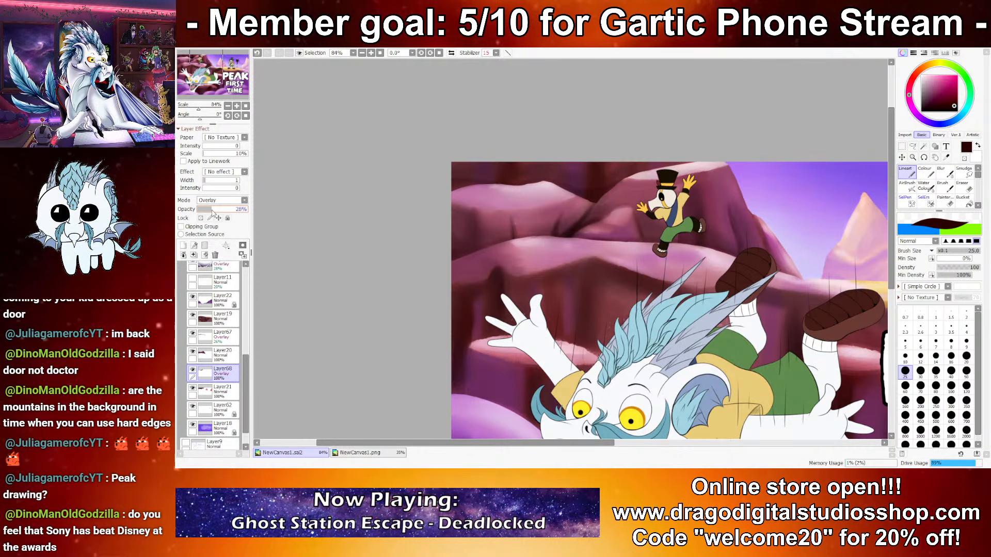
scroll(523, 181, "down", 7)
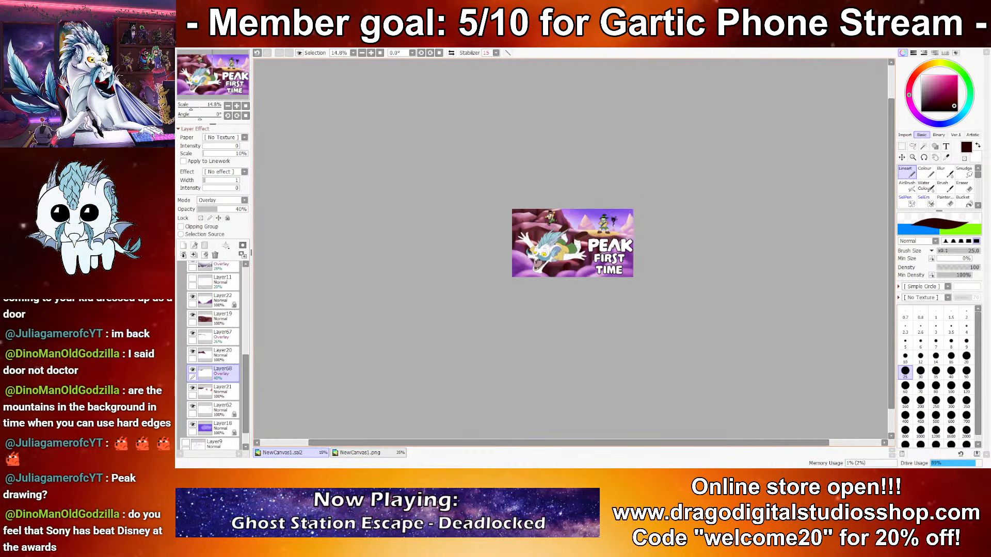
scroll(640, 248, "up", 1)
scroll(557, 288, "up", 4)
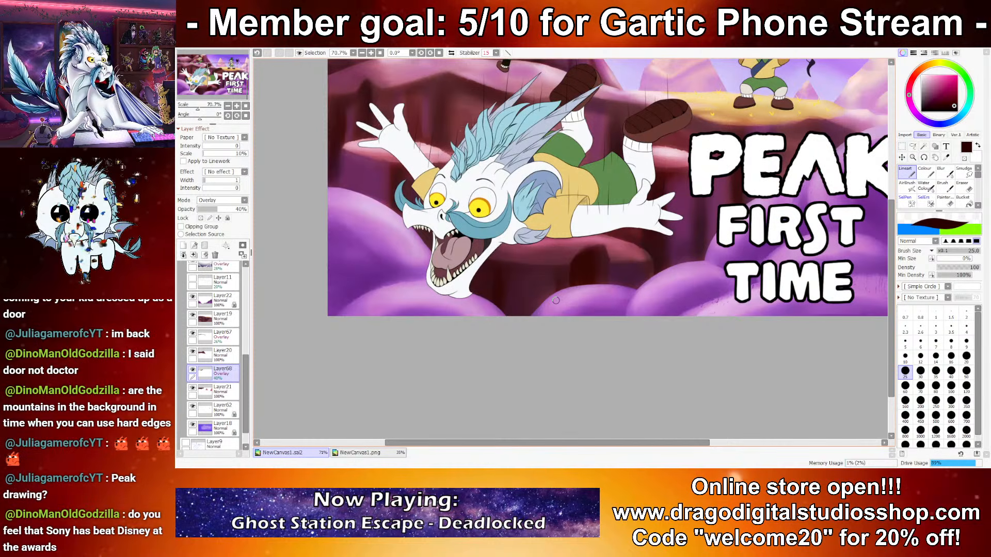
scroll(557, 288, "down", 1)
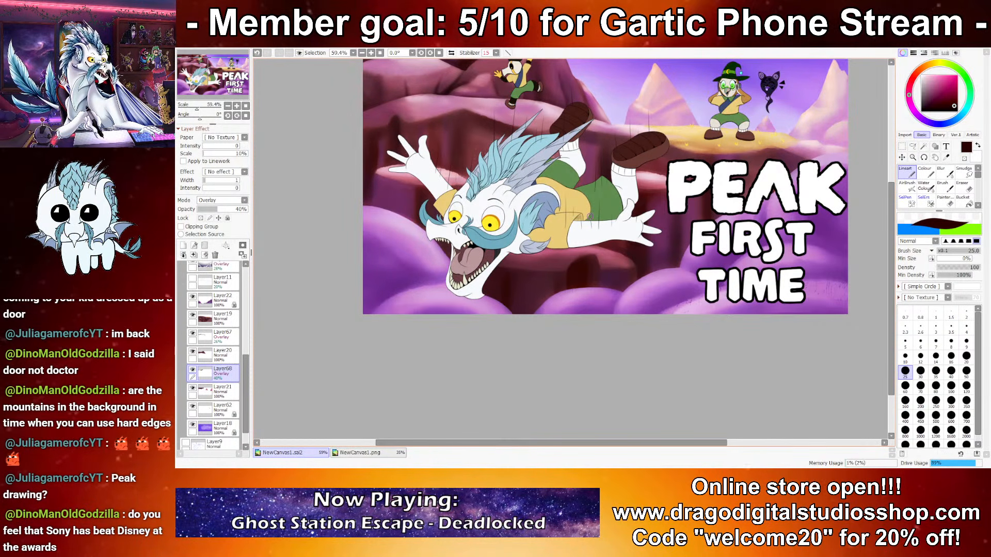
scroll(247, 351, "up", 2)
scroll(247, 351, "down", 1)
Step: Compare the artwork with the cloud Layer22 hidden and shown, and add a new Overlay layer directly above Layer19
left_click(193, 337)
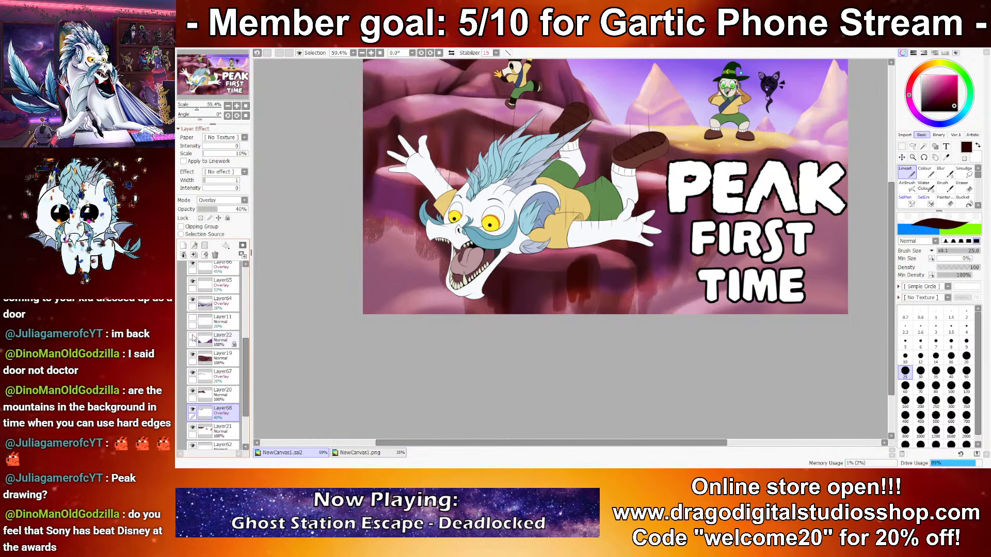
left_click(193, 337)
left_click(206, 343)
left_click(221, 365)
left_click(183, 245)
left_click(212, 201)
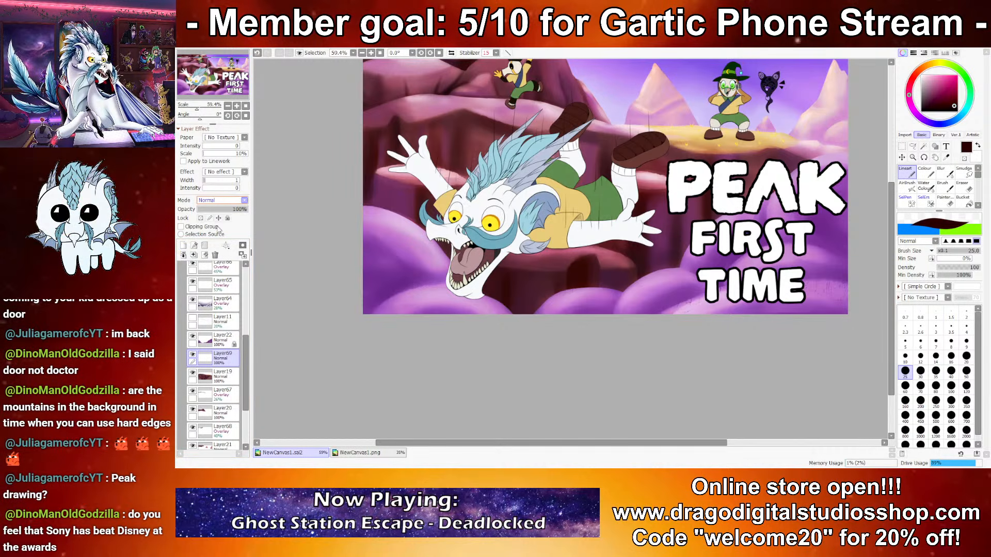
Step: Try filling the new overlay layer above Layer19 entirely with dark maroon
left_click(925, 174)
key("ctrl+f")
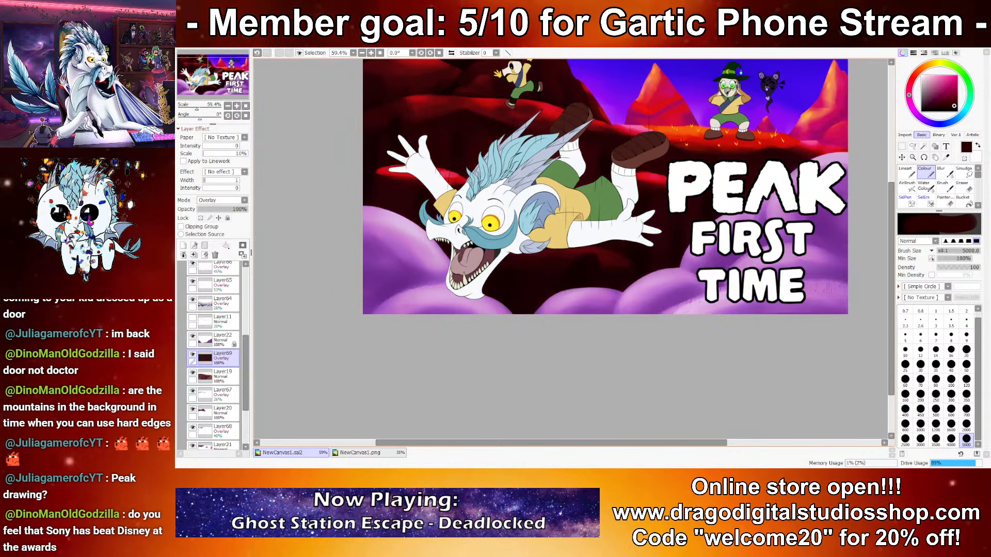
key("ctrl+z")
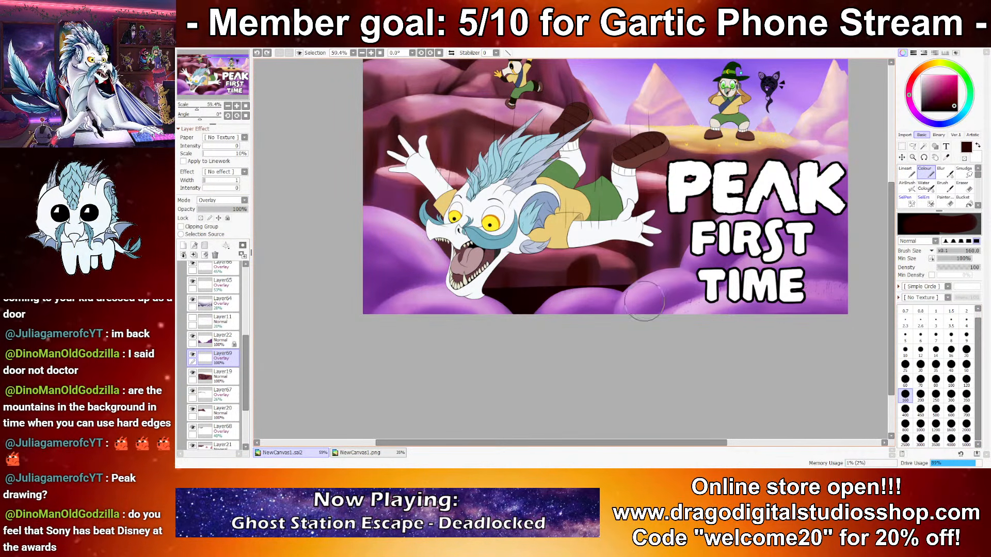
Step: Darken the cliff bases above the purple clouds with dark maroon on the new overlay layer, and soften the shading with Blur at size 350
left_click(941, 174)
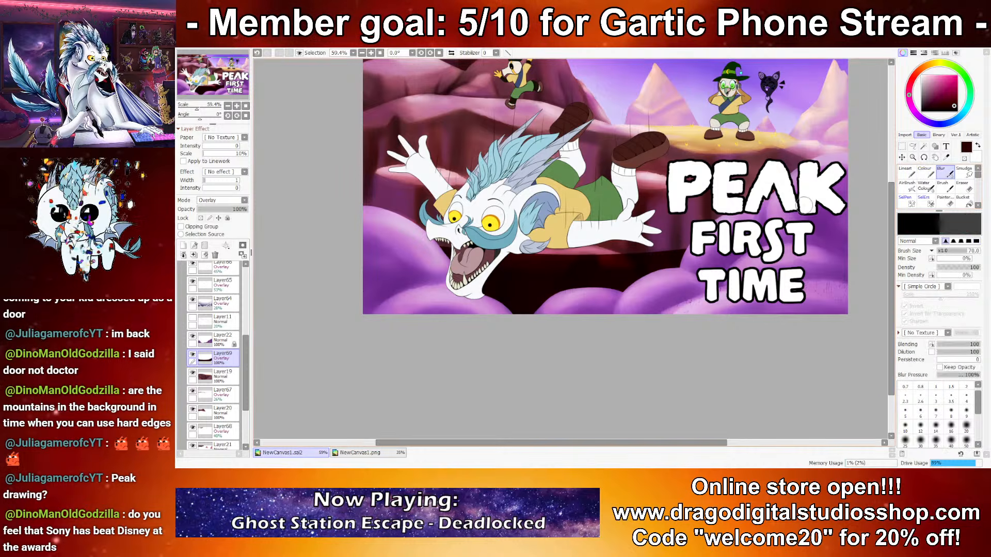
key("bracketright")
key("bracketright")
key("bracketright")
key("bracketright")
key("bracketright")
key("ctrl+z")
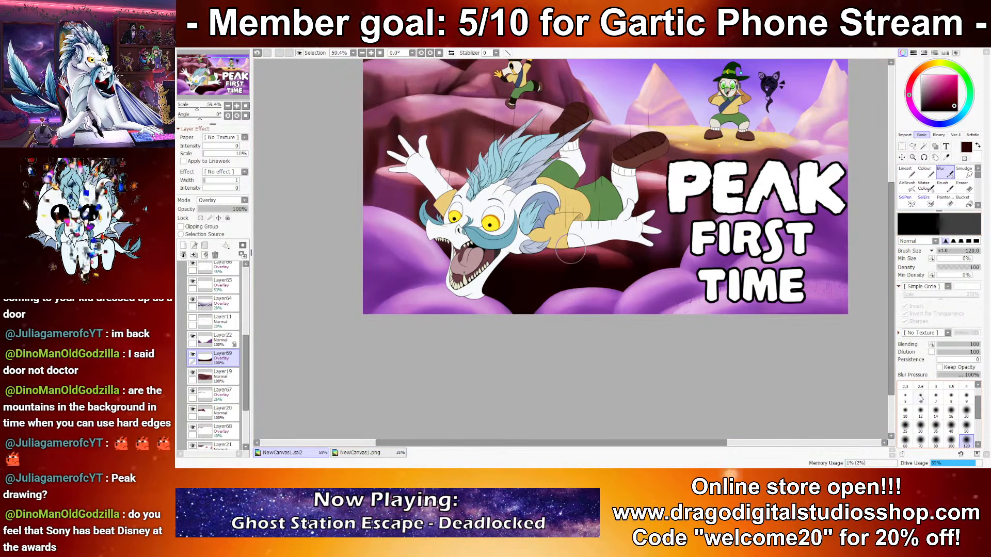
key("bracketright")
key("bracketright")
key("bracketright")
key("bracketright")
key("bracketright")
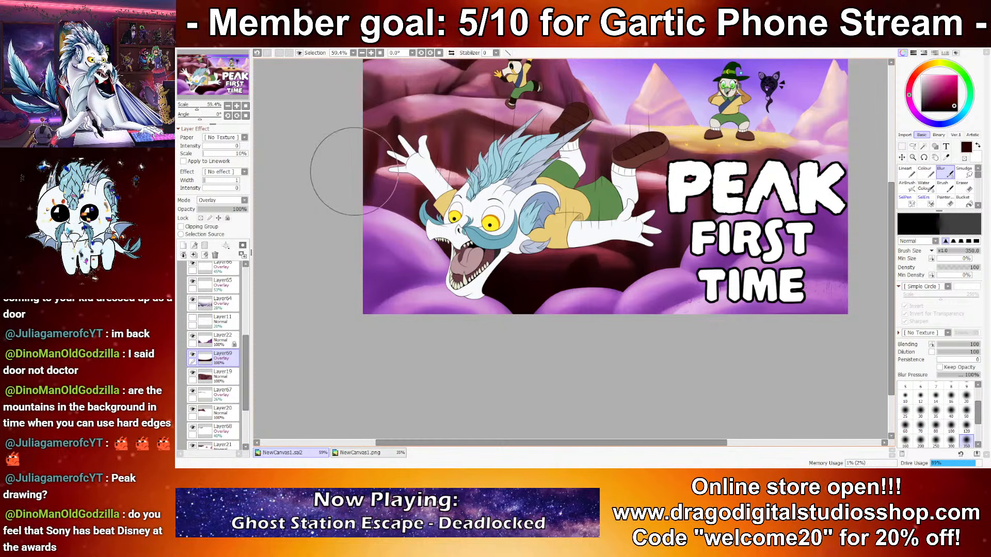
Step: Set the cliff-base overlay layer's opacity to 54% and check the thumbnail at different sizes
scroll(405, 240, "down", 2)
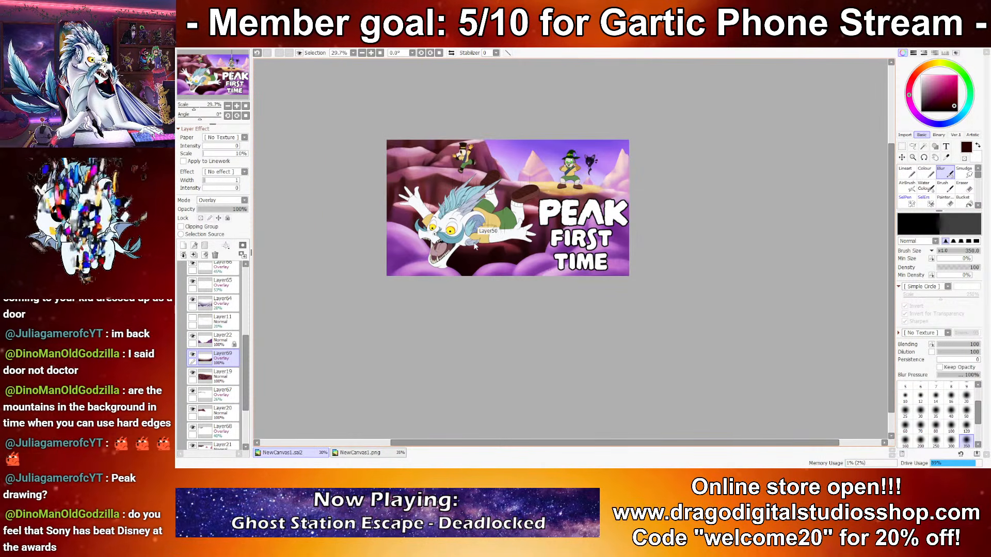
left_click(224, 209)
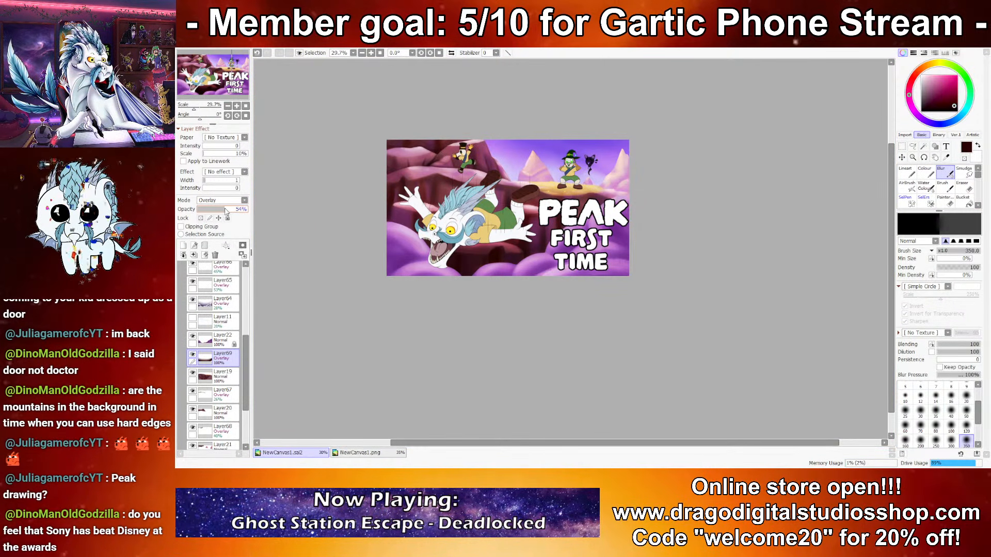
scroll(490, 172, "down", 3)
scroll(479, 195, "up", 5)
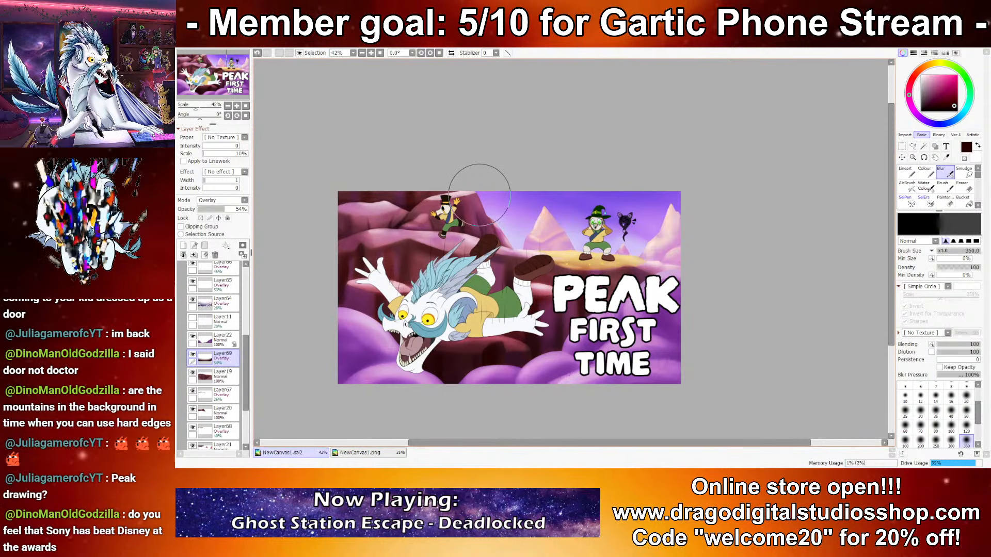
scroll(206, 339, "up", 4)
scroll(206, 340, "down", 2)
Step: Add a new Overlay layer above Layer66 in the BG group and pick a pale pink for the Colour brush
left_click(222, 324)
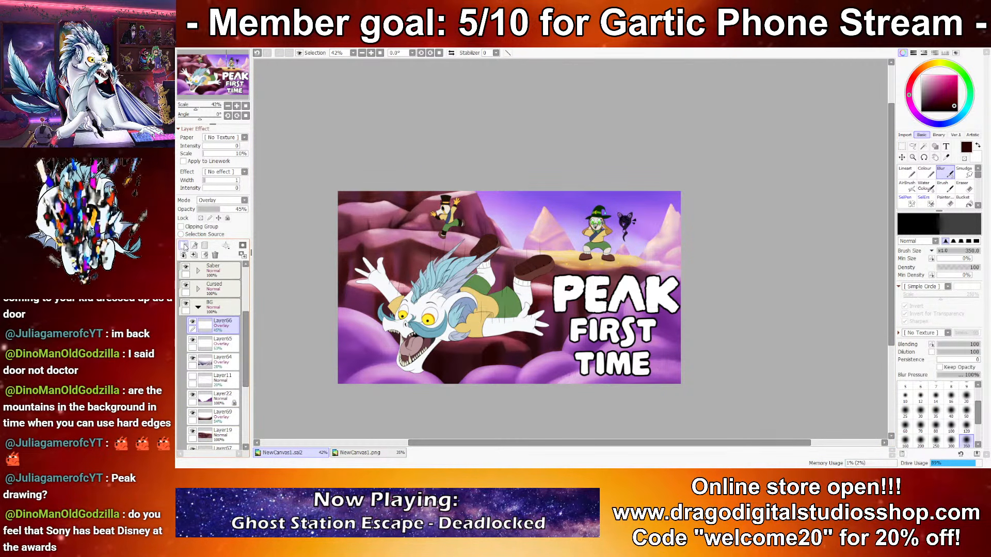
left_click(184, 246)
left_click(218, 235)
scroll(390, 270, "up", 4)
left_click(930, 84)
left_click(925, 175)
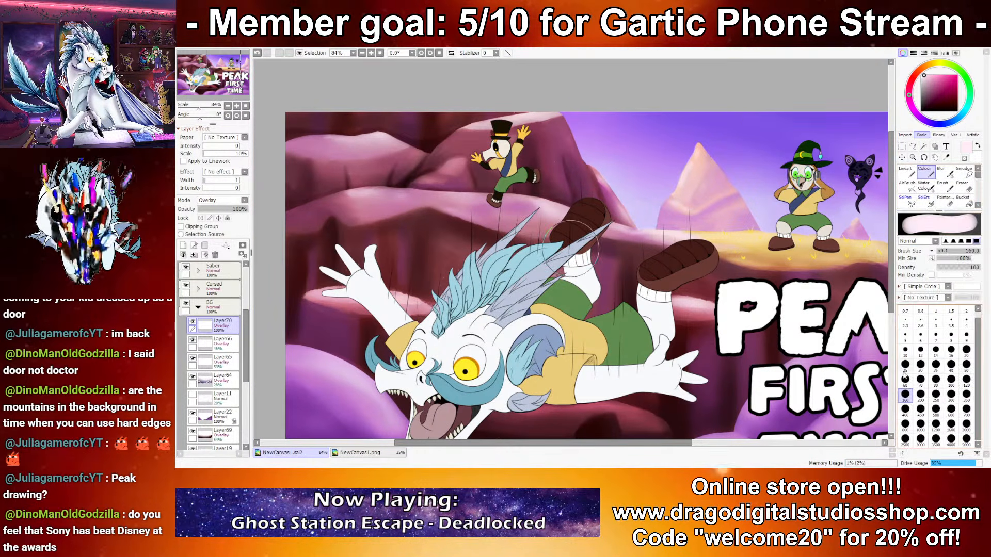
Step: Paint pale pink highlights at brush size 25 on the cliff edges and ledge around the small top-hatted character
left_click_drag(549, 114, 579, 167)
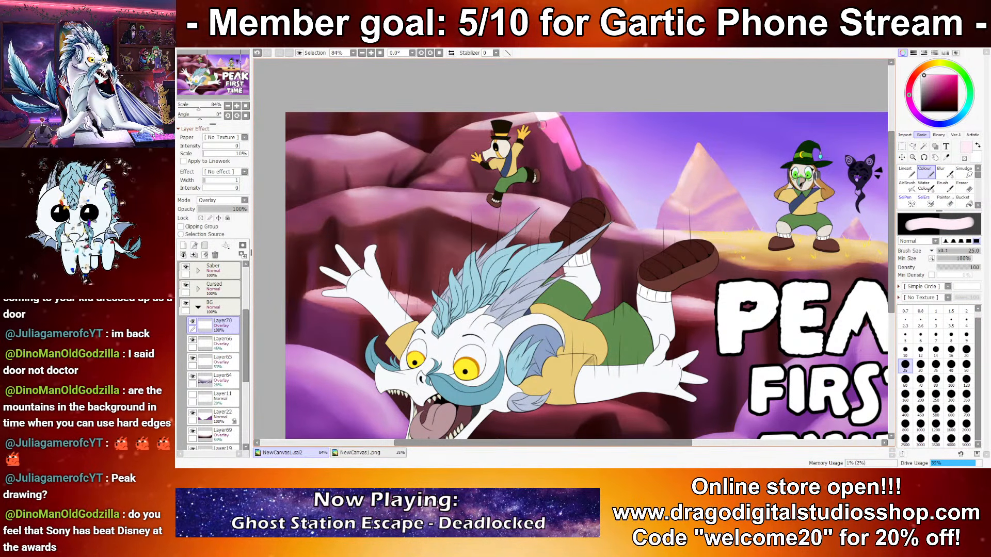
left_click_drag(543, 137, 584, 197)
mouse_move(578, 169)
left_mouse_down()
mouse_move(594, 197)
mouse_move(601, 193)
left_mouse_up()
left_click_drag(552, 207, 441, 194)
mouse_move(444, 196)
left_mouse_down()
mouse_move(541, 211)
mouse_move(521, 217)
left_mouse_up()
left_click_drag(470, 167, 434, 181)
left_click_drag(535, 138, 550, 184)
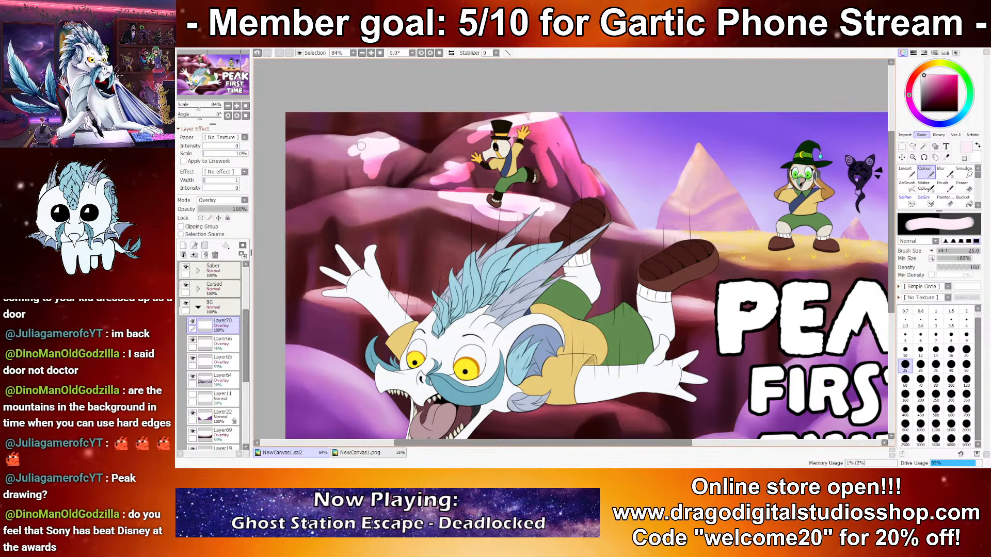
Step: Extend the pale pink highlights along the upper cliff ledges and the sandy ledge beneath the character in the green hat
left_click_drag(356, 201, 438, 198)
left_click_drag(642, 219, 619, 217)
left_click_drag(667, 238, 742, 237)
left_click_drag(743, 241, 641, 206)
left_click_drag(612, 205, 643, 207)
left_click_drag(659, 207, 734, 217)
left_click_drag(788, 214, 764, 210)
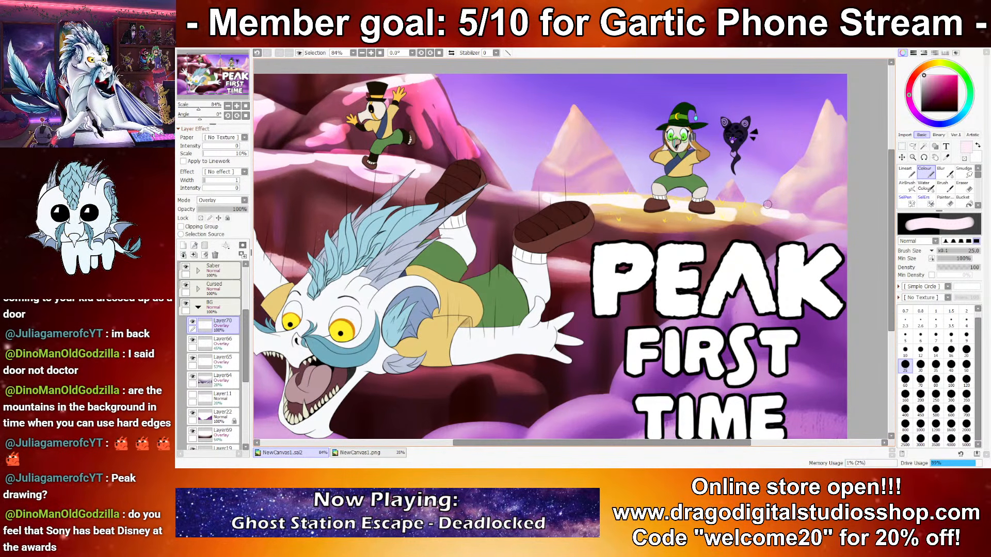
Step: Lower the highlight layer's opacity to 59% and soften the cliff and ledge highlights with Blur at size 40
left_click(941, 173)
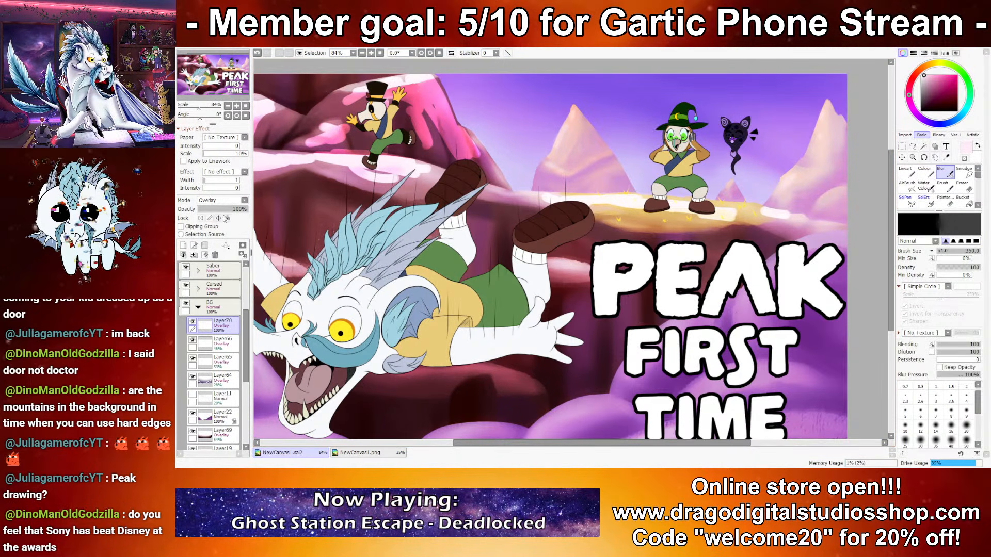
left_click(210, 209)
left_click(217, 209)
left_click(950, 440)
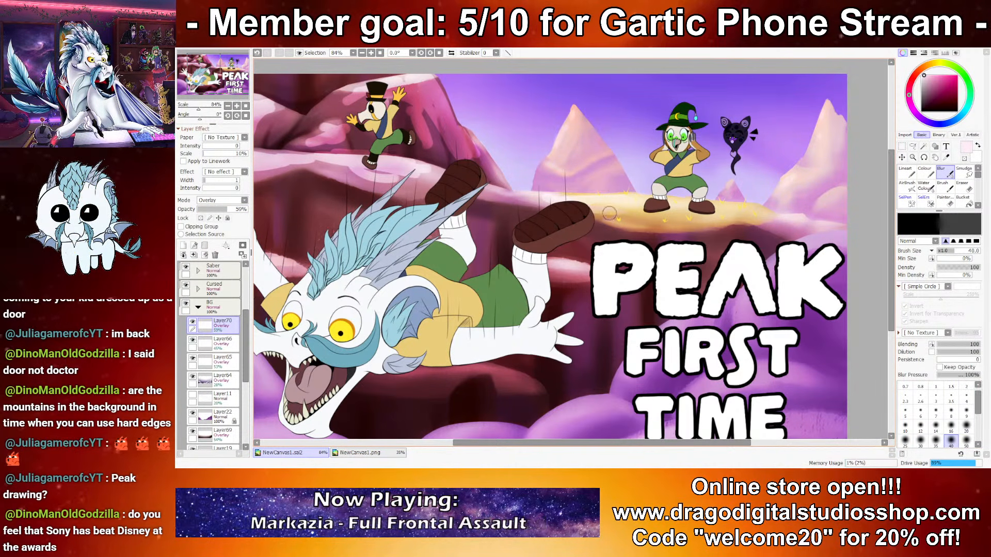
left_click_drag(616, 202, 757, 244)
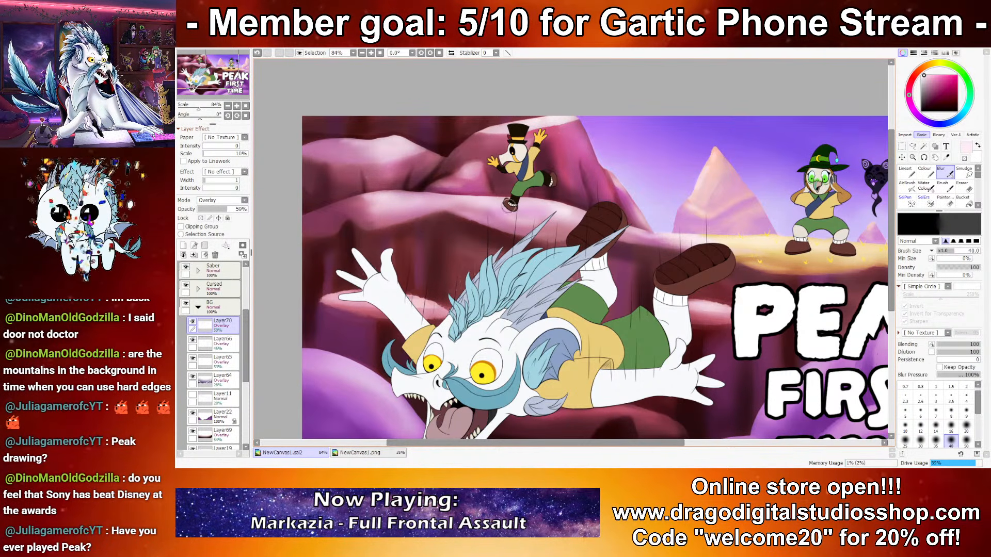
scroll(593, 232, "down", 4)
scroll(593, 232, "down", 3)
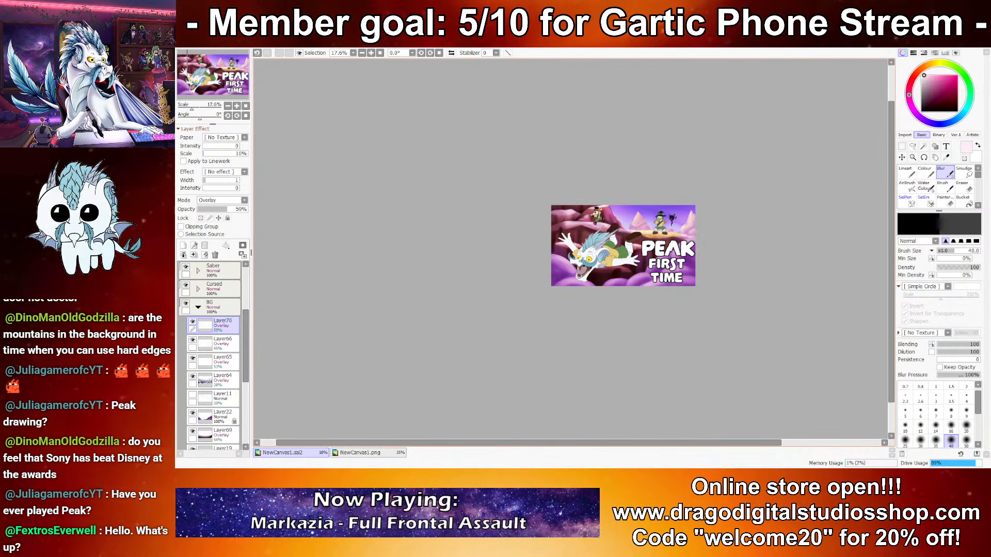
scroll(599, 224, "up", 4)
Step: Fade the cliff highlights with the soft painterly eraser, reducing its size to 80, and check the thumbnail at different sizes
left_click(950, 204)
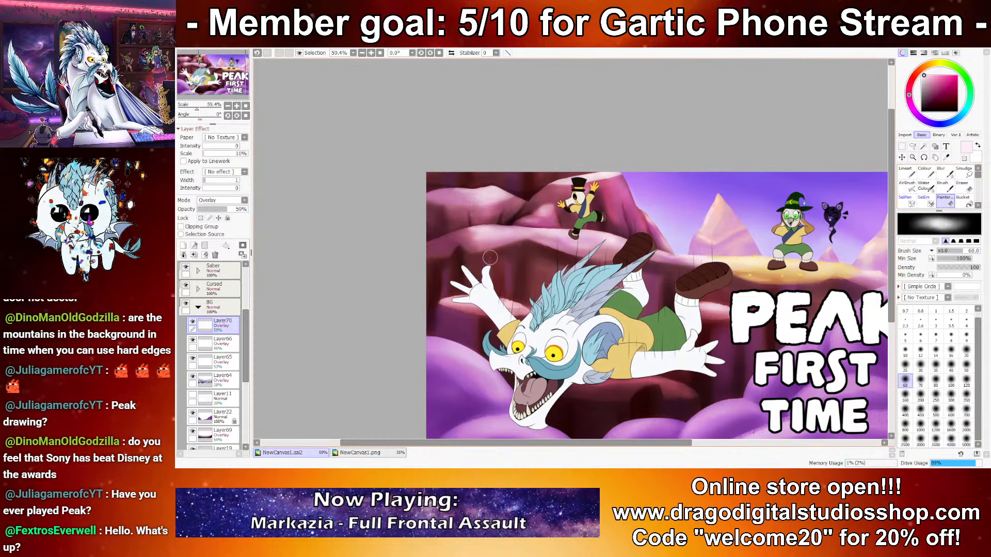
left_click(951, 395)
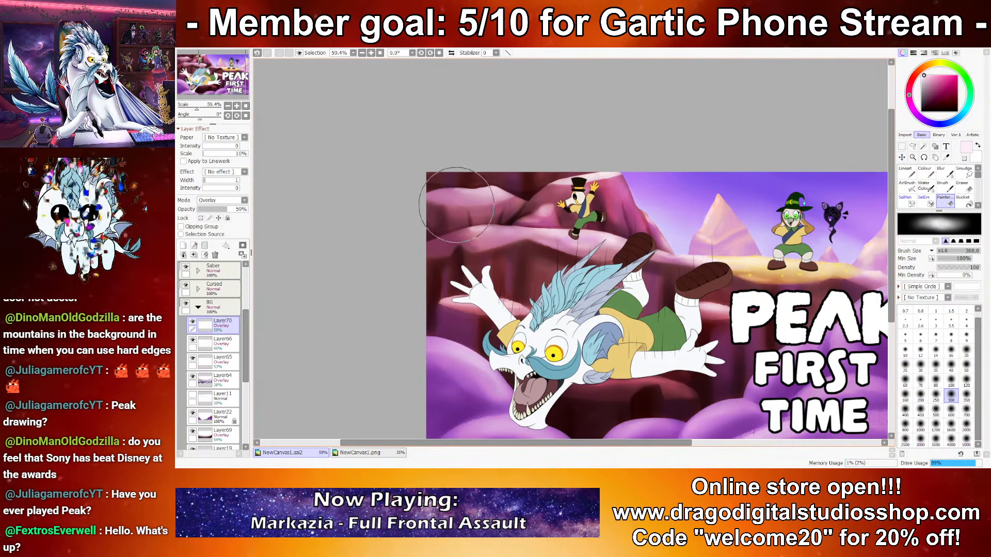
left_click(905, 395)
left_click_drag(618, 246, 616, 242)
left_click_drag(728, 299, 673, 275)
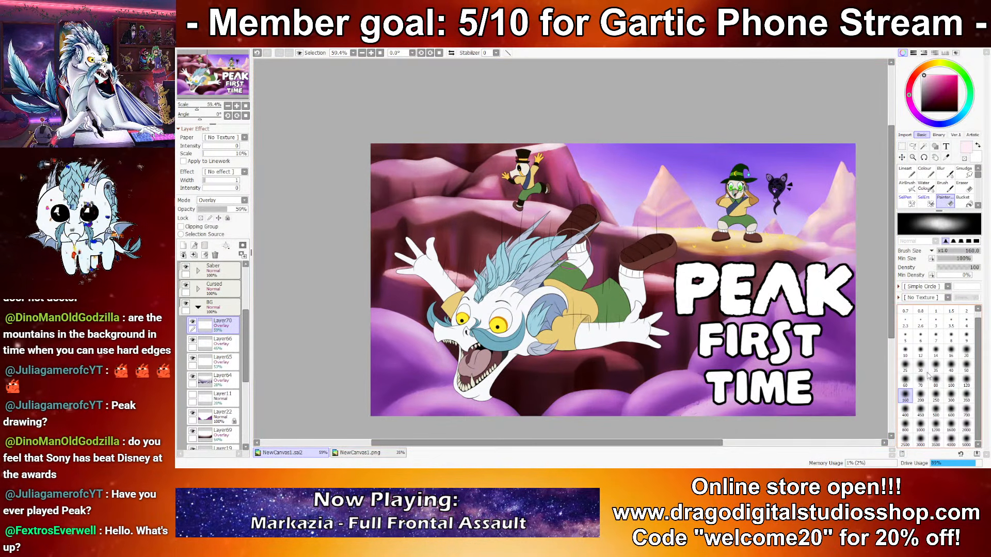
left_click(935, 381)
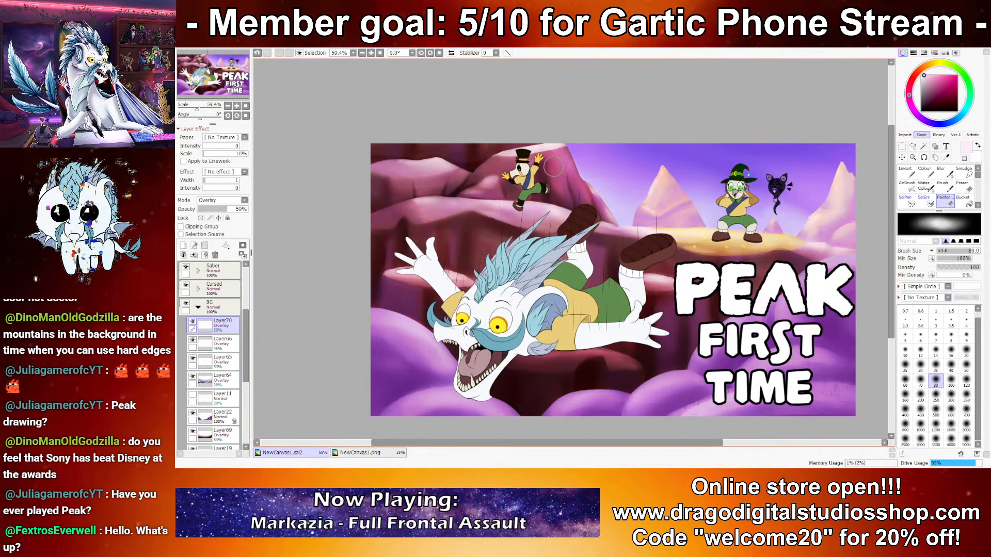
left_click_drag(774, 268, 657, 227)
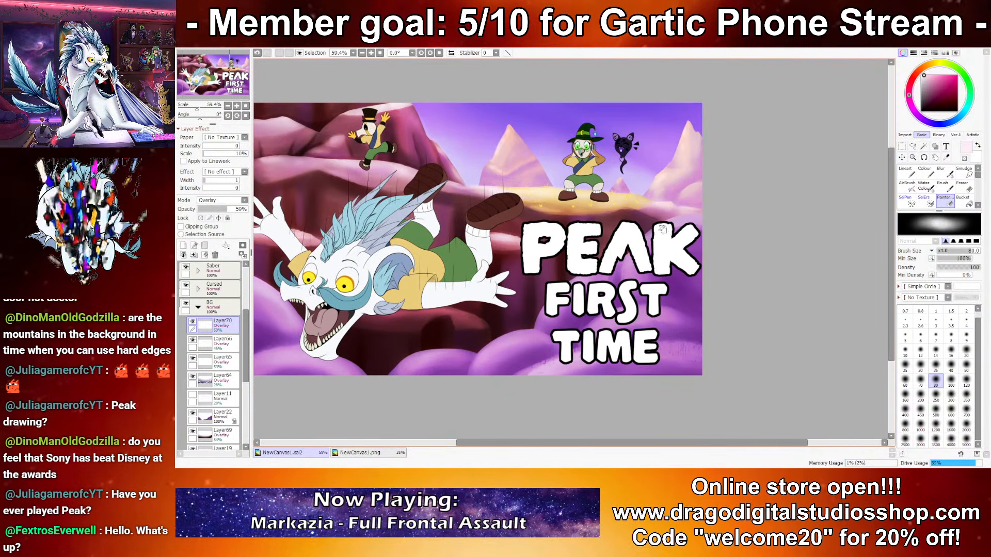
scroll(719, 309, "down", 4)
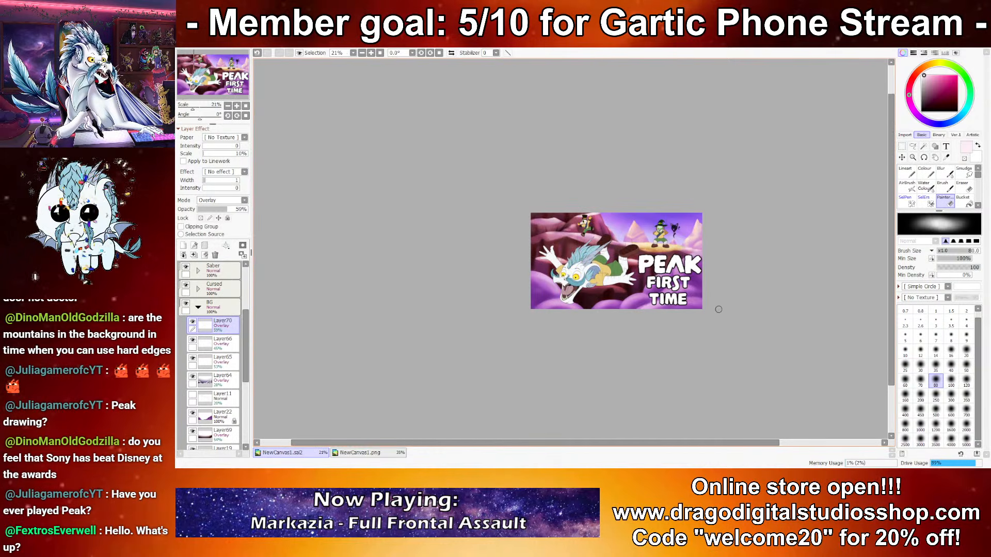
scroll(703, 254, "up", 4)
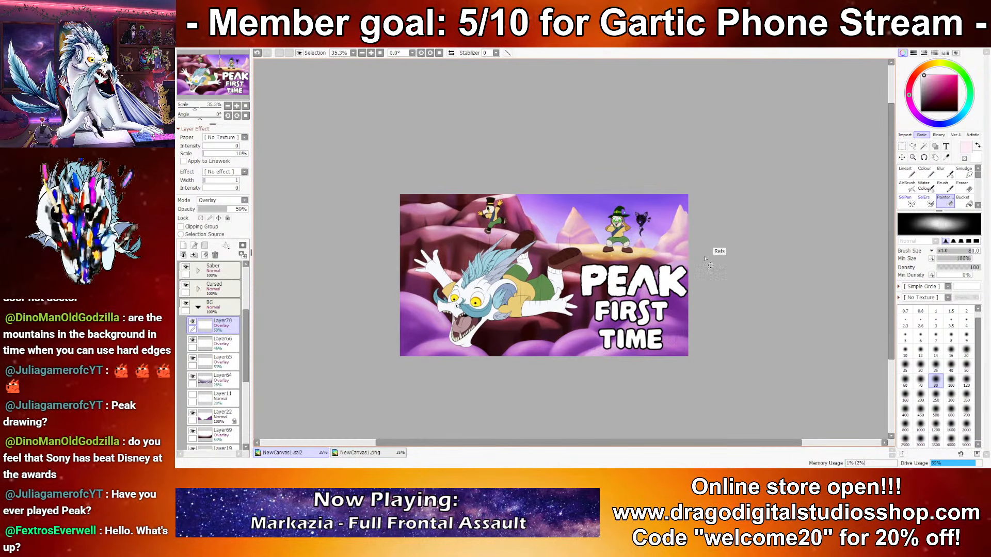
scroll(590, 136, "down", 1)
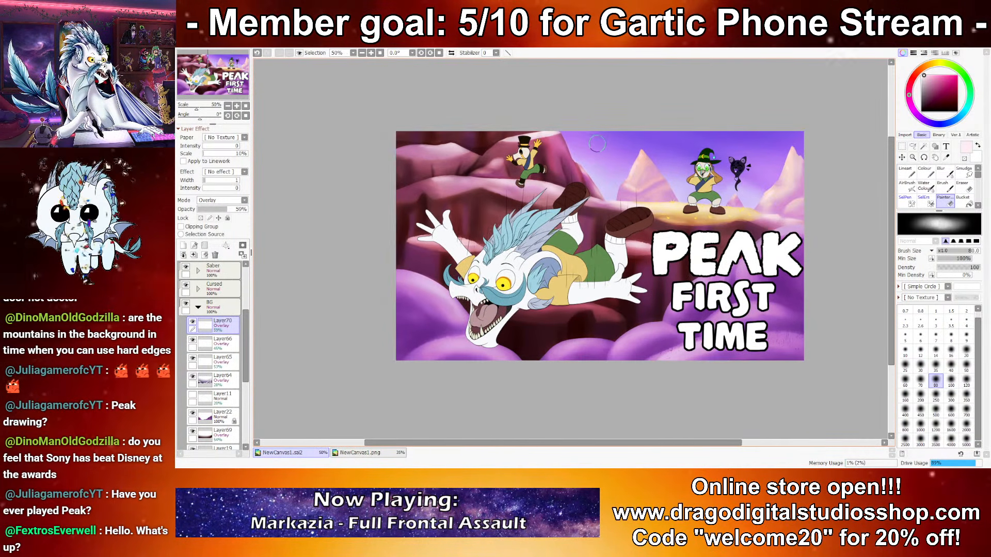
scroll(808, 208, "up", 1)
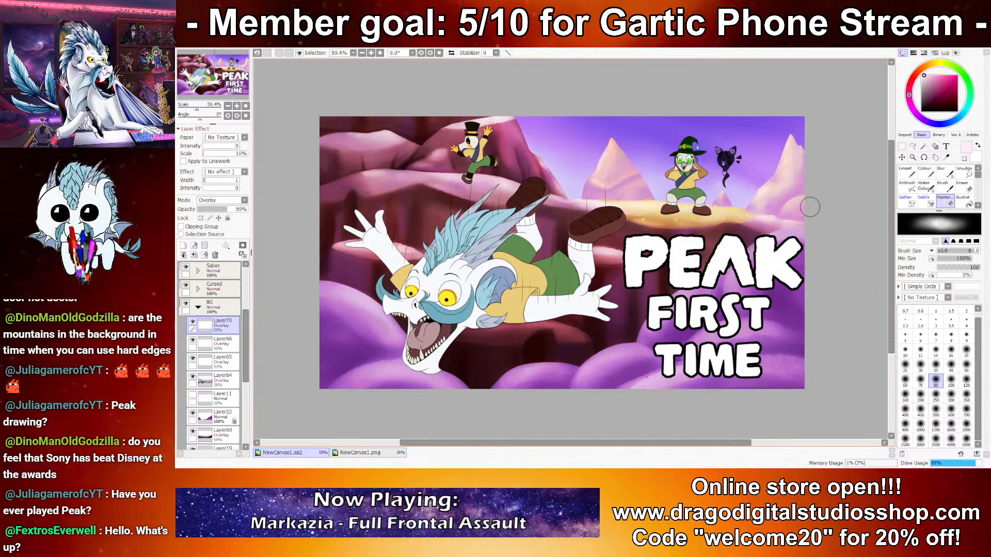
Step: Collapse the BG group and expand the Cursed group to work on the top-hatted character
left_click(193, 309)
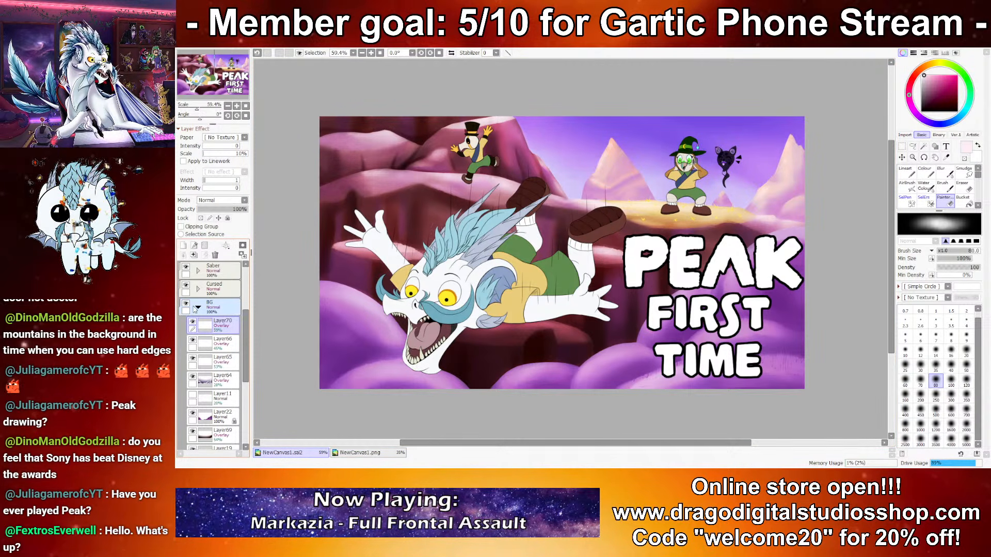
left_click(197, 309)
scroll(213, 304, "up", 2)
scroll(205, 382, "down", 1)
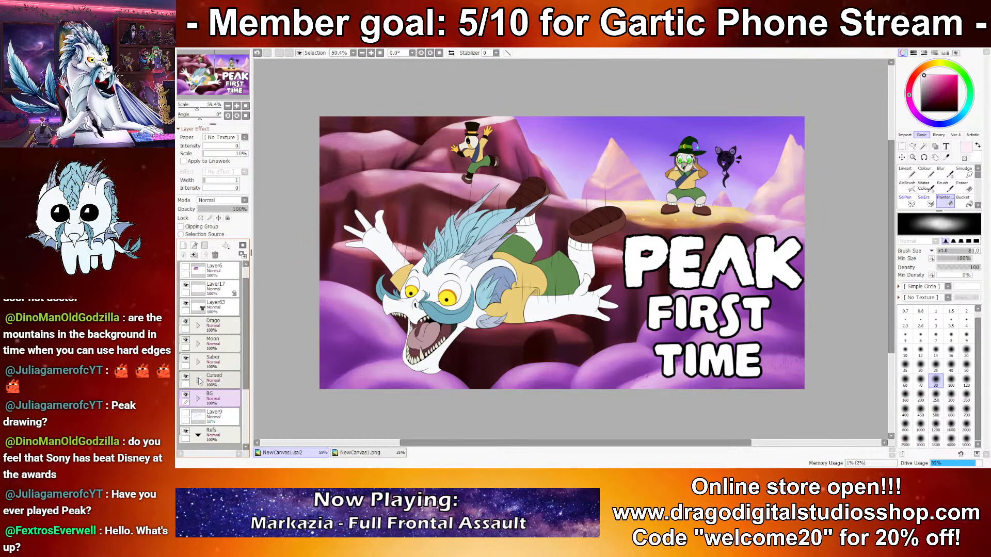
left_click(185, 304)
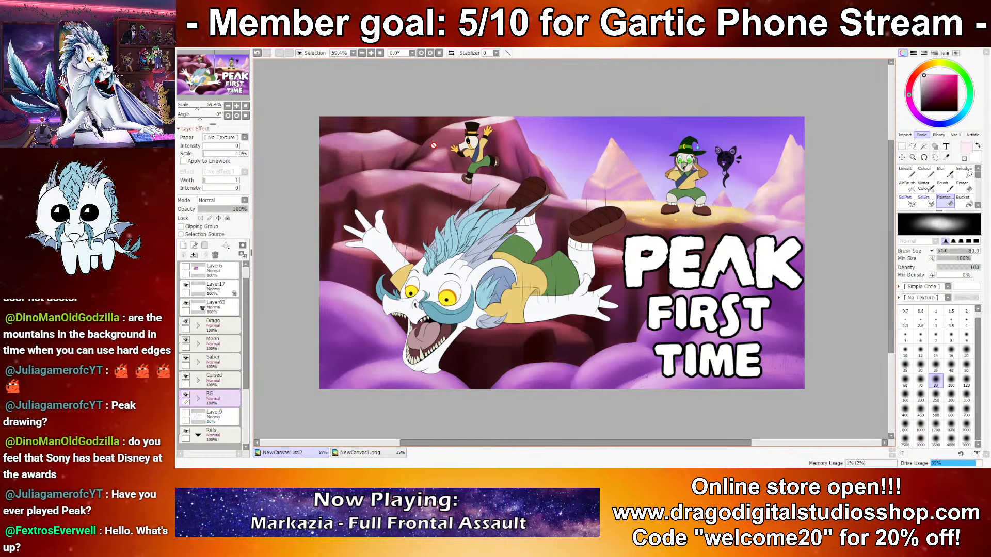
scroll(433, 146, "up", 5)
left_click(198, 381)
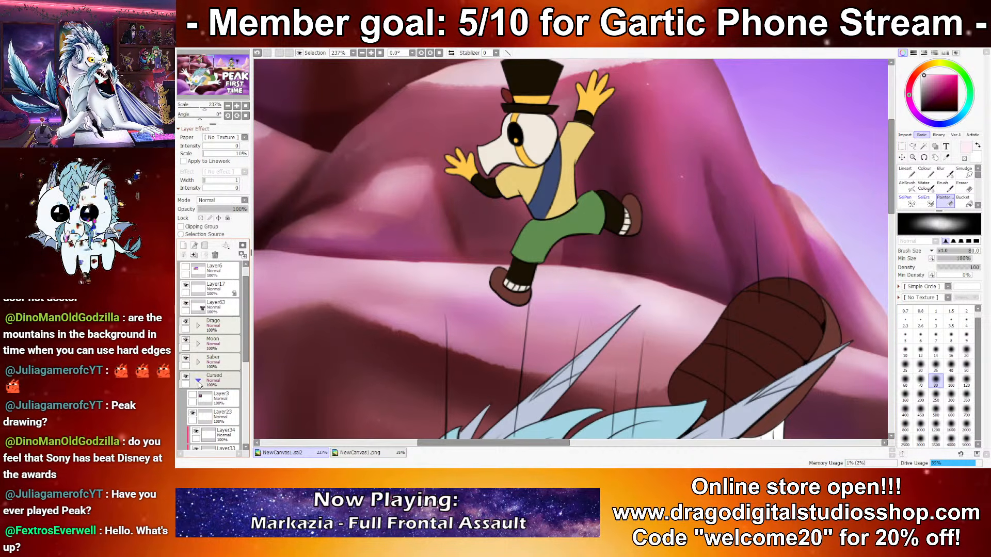
scroll(504, 200, "up", 1)
scroll(503, 200, "up", 1)
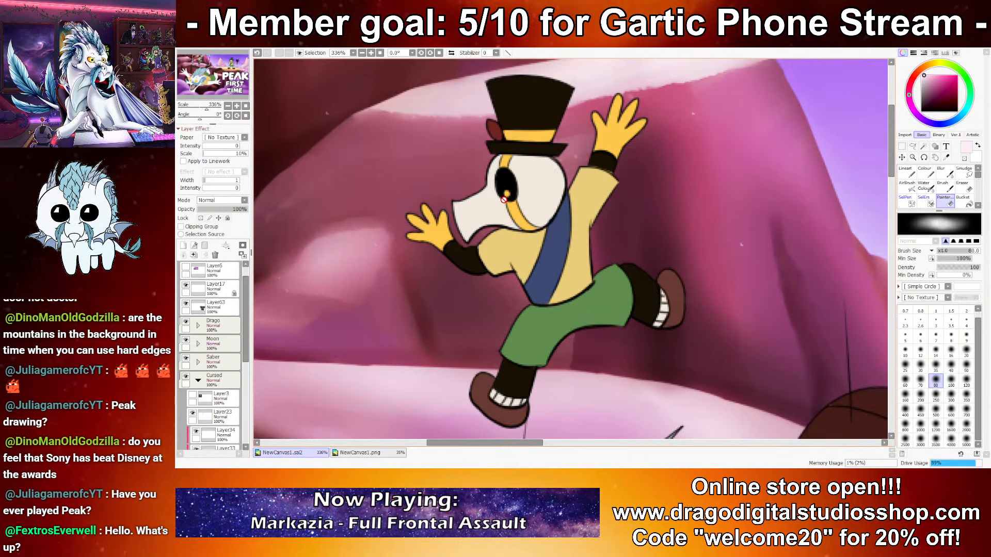
left_click(583, 199, "ctrl+shift")
left_click_drag(582, 202, 591, 226)
key("ctrl+z")
key("e")
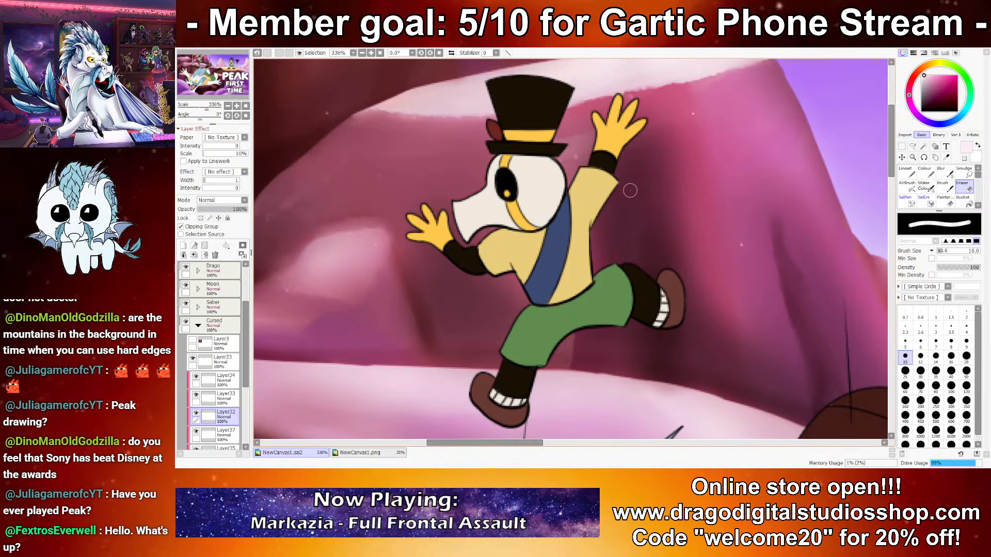
left_click_drag(548, 248, 564, 254)
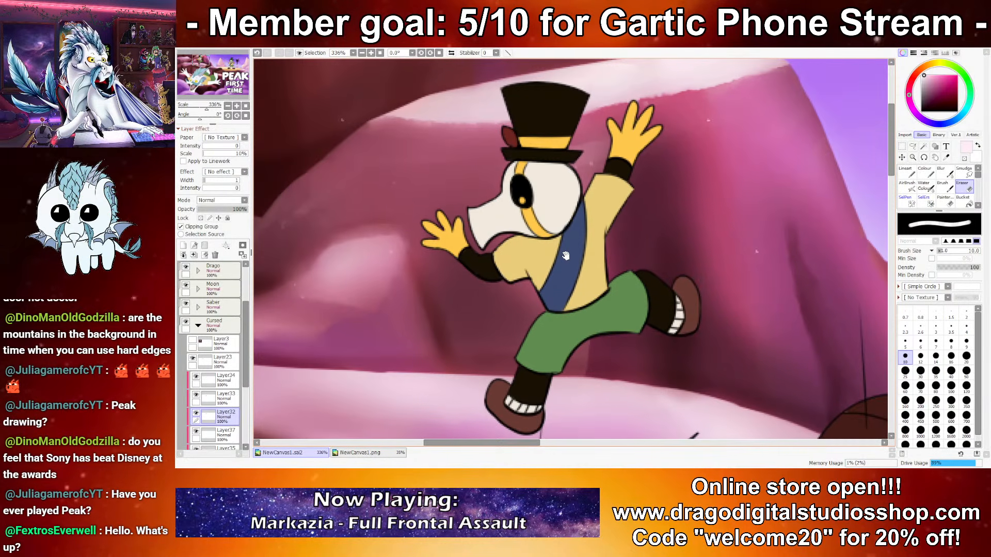
left_click(363, 453)
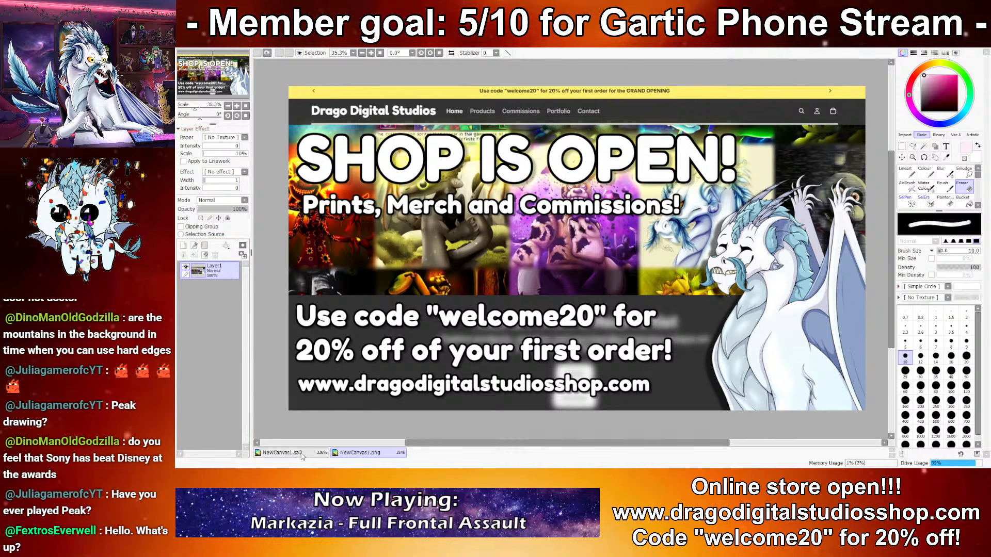
left_click(283, 453)
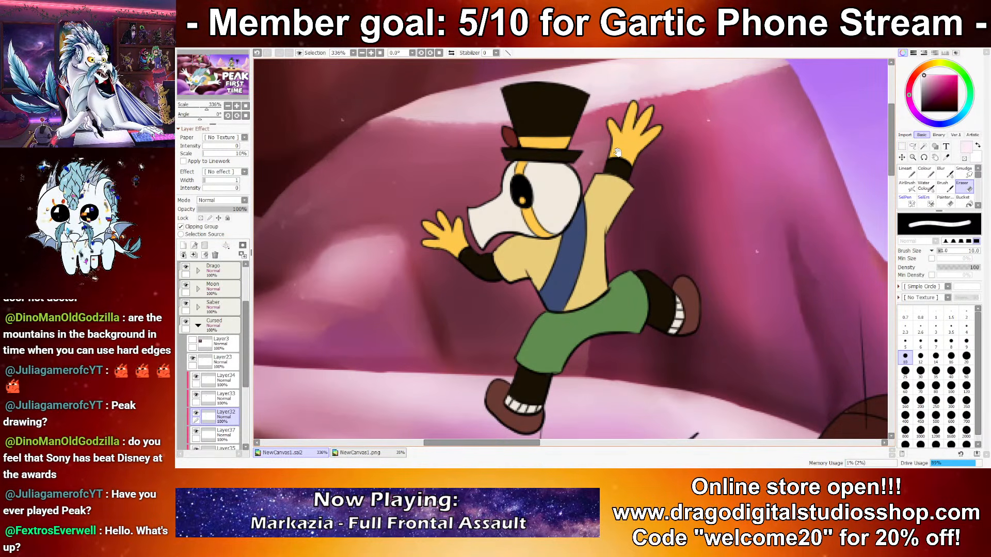
left_click_drag(617, 154, 640, 143)
left_click_drag(246, 347, 246, 395)
left_click(551, 227, "ctrl")
key("ctrl+z")
Step: Add a new clipping layer directly above Layer31 in the Cursed group
left_click(222, 398)
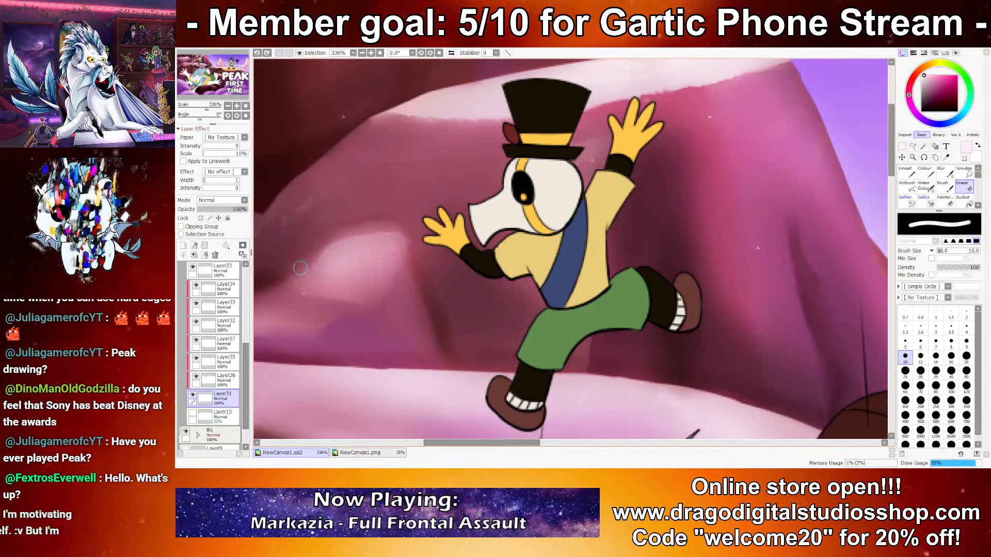
left_click(183, 245)
left_click(181, 227)
Step: Sample the top-hatted character's face colour and prepare white and greyish beige as the two working colours
left_click(570, 187, "alt")
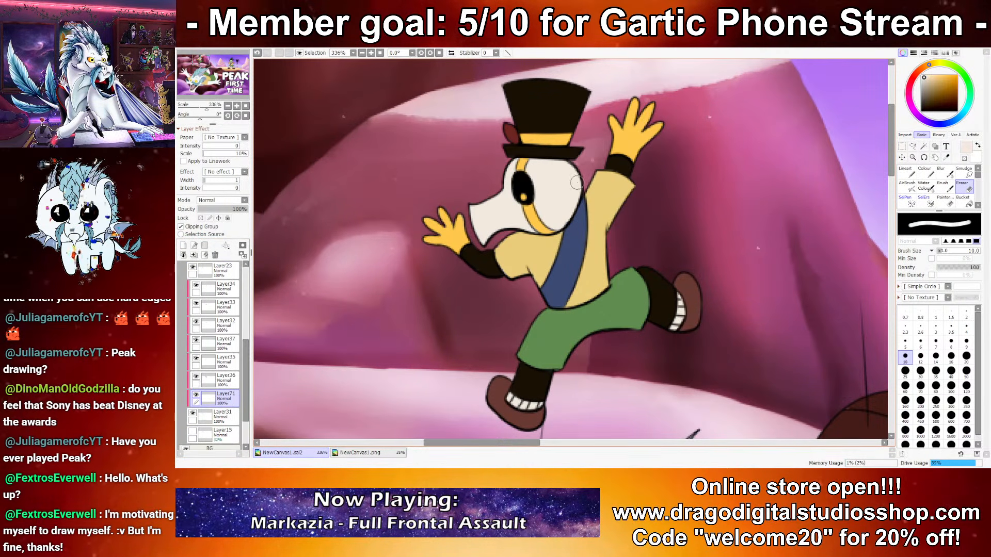
left_click(924, 173)
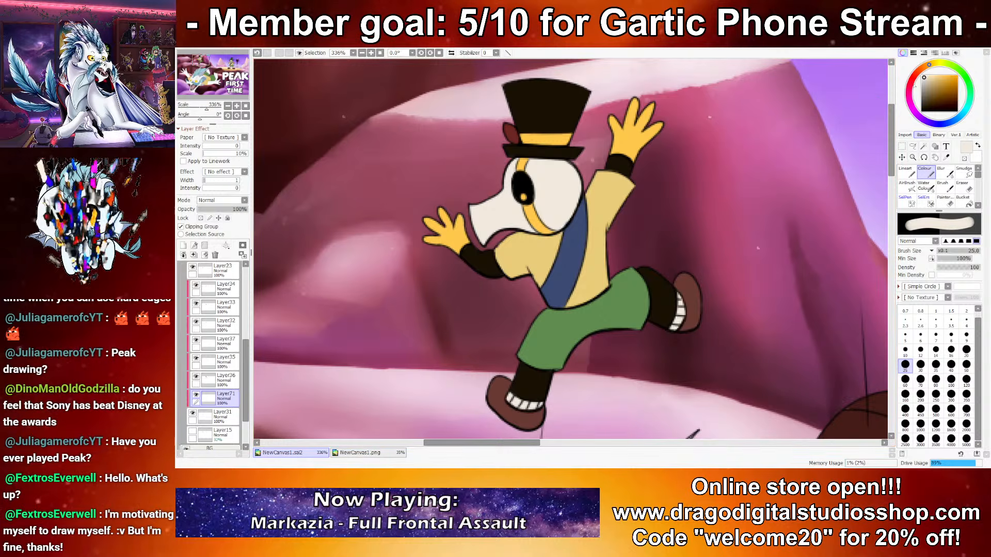
key("x")
left_click(568, 214, "alt")
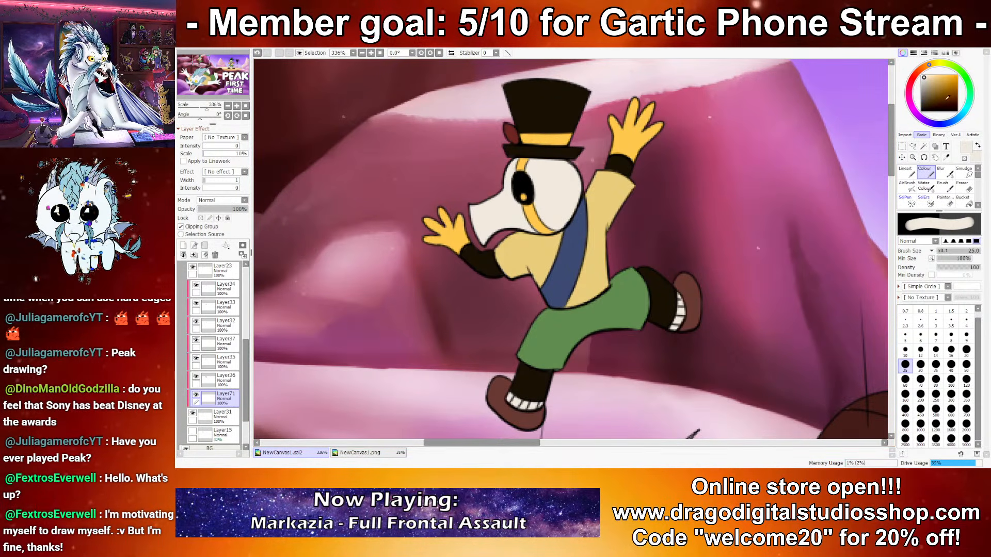
mouse_move(927, 76)
left_mouse_down()
mouse_move(923, 85)
mouse_move(920, 75)
left_mouse_up()
key("x")
Step: Switch to the Water Colour brush, remove its Dirt 11 texture and set the brush size to 14
left_click(925, 187)
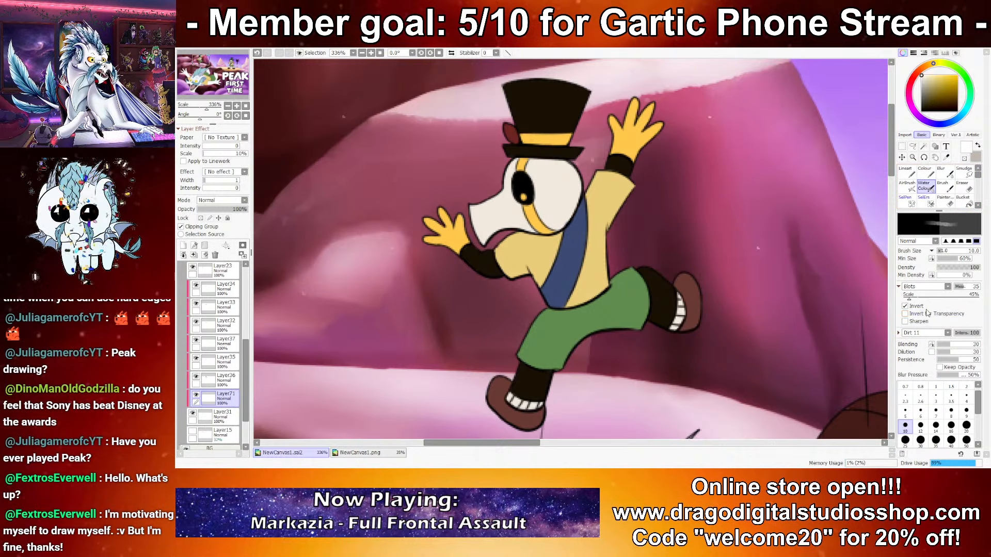
left_click(890, 336)
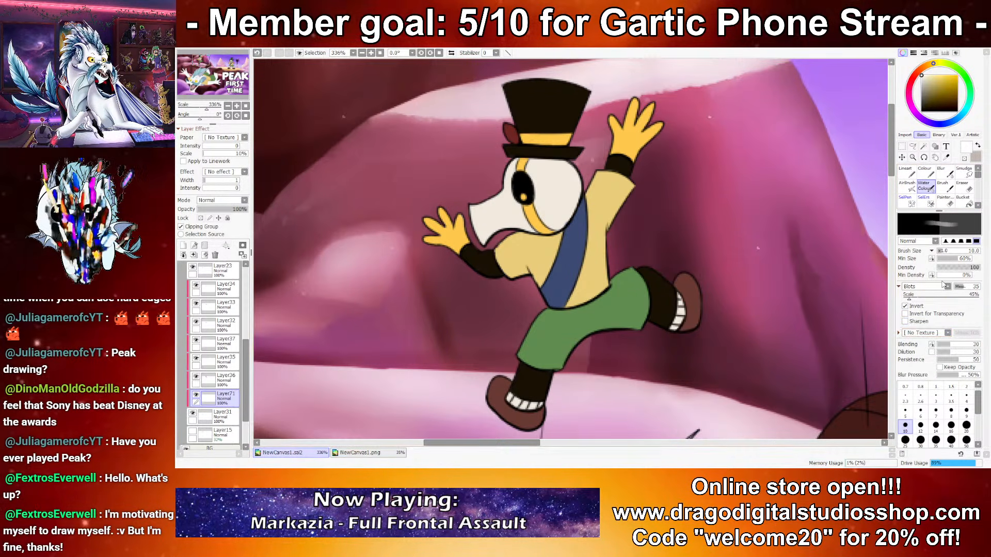
left_click(936, 428)
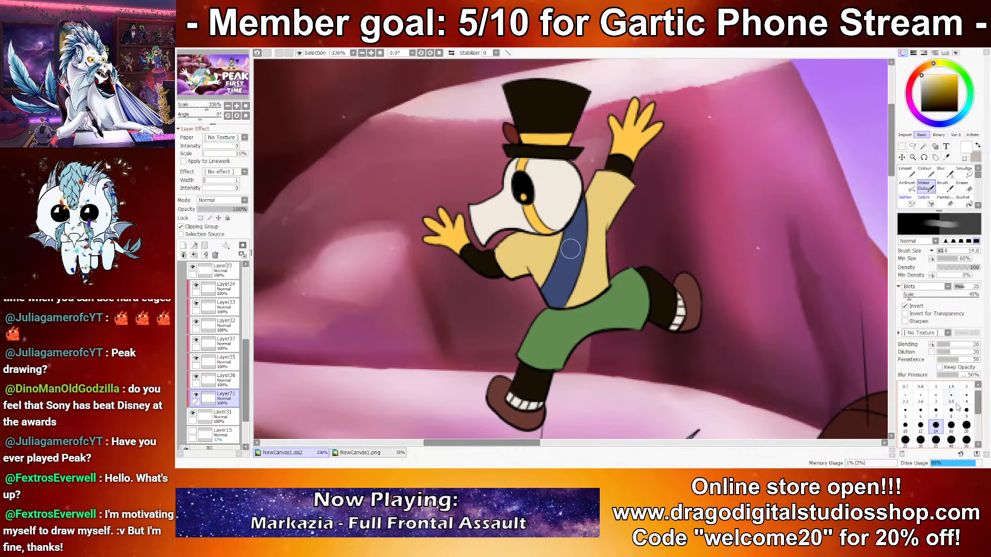
Step: Shade the beak and the lower part of the top-hatted character's face with greyish beige, reducing the brush size to 12
key("x")
left_click_drag(484, 225, 531, 232)
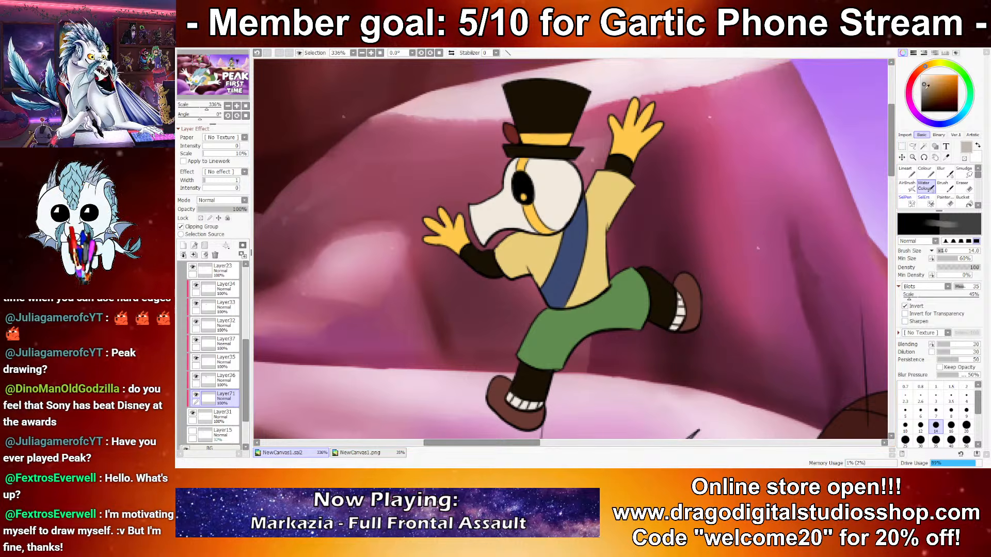
left_click(920, 426)
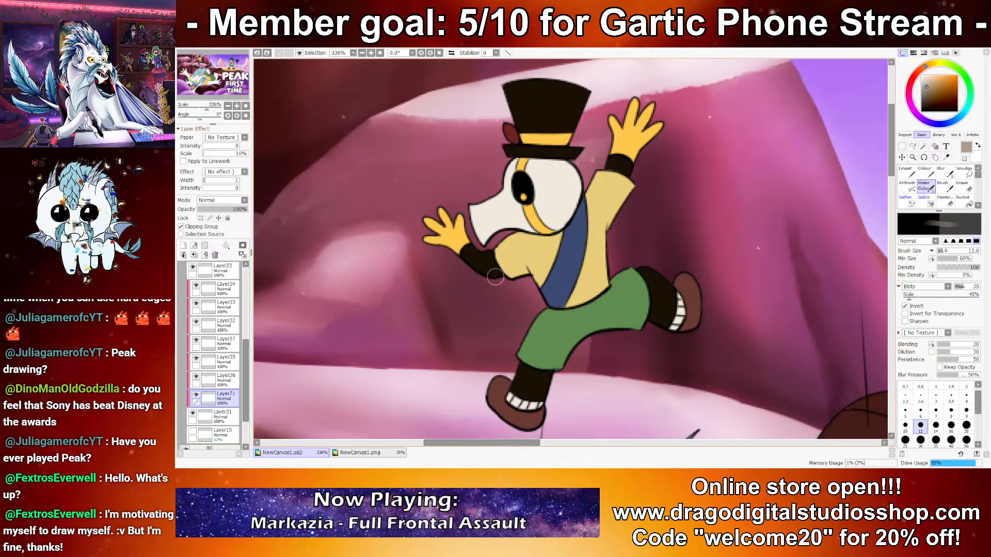
mouse_move(487, 239)
left_mouse_down()
mouse_move(522, 231)
mouse_move(493, 234)
left_mouse_up()
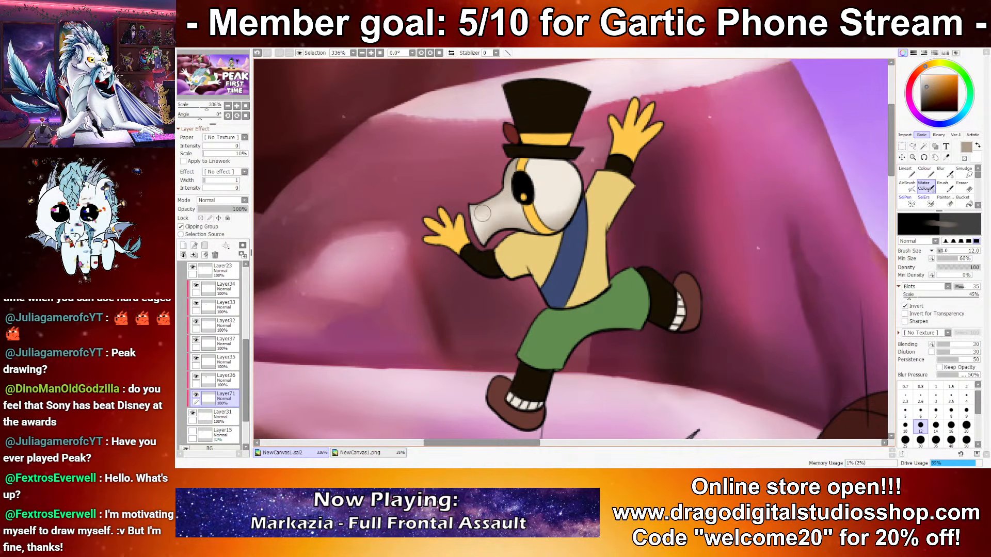
Step: Brighten the rounded back of the character's head with white at brush size 10
key("x")
key("bracketright")
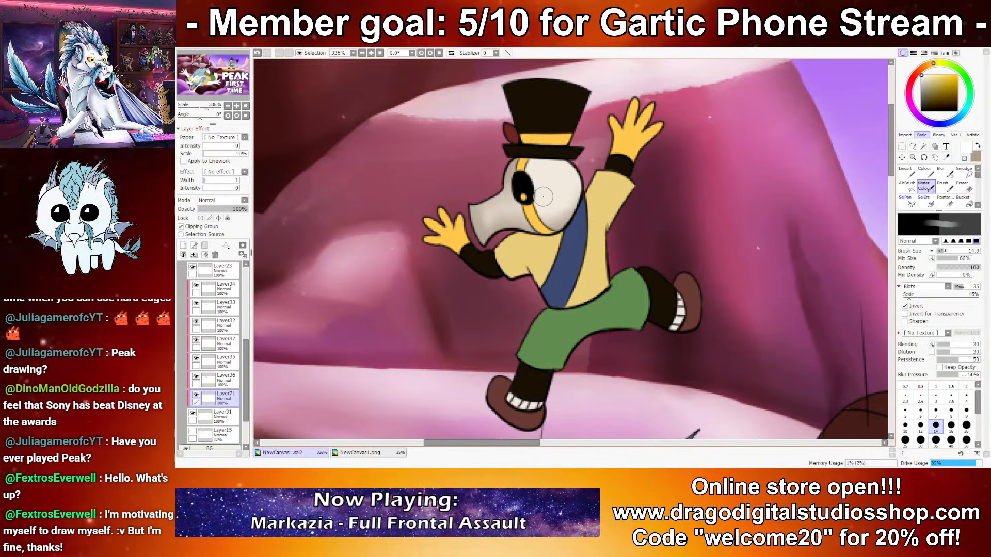
key("bracketleft")
key("bracketleft")
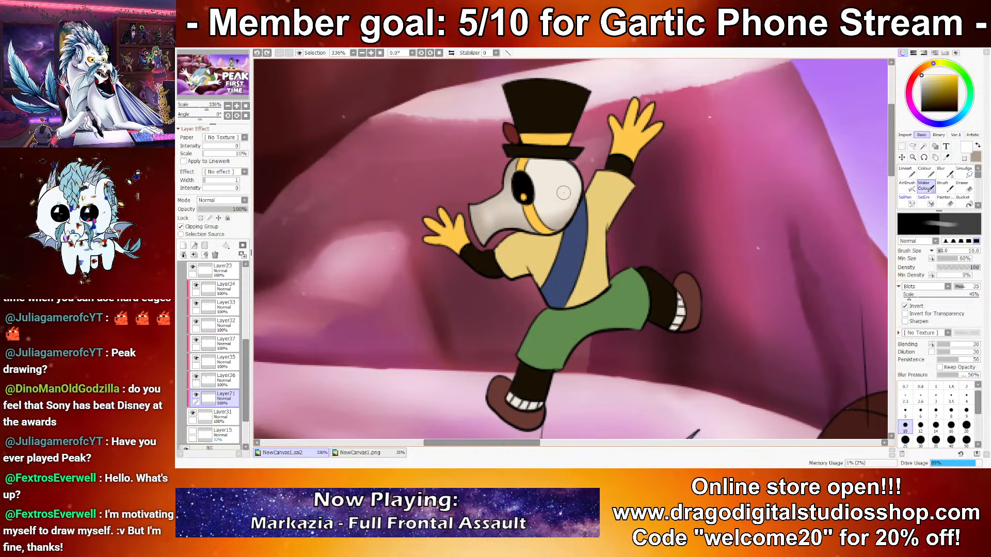
left_click_drag(550, 198, 545, 169)
left_click_drag(553, 217, 571, 176)
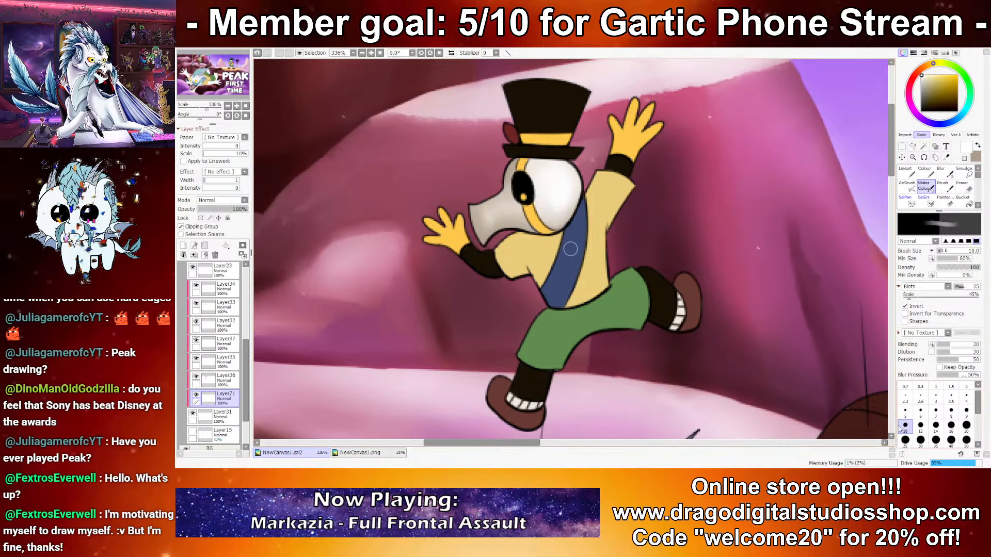
Step: Paint a white highlight along the top of the beak at brush size 6 and check the face at thumbnail scale
left_click(920, 410)
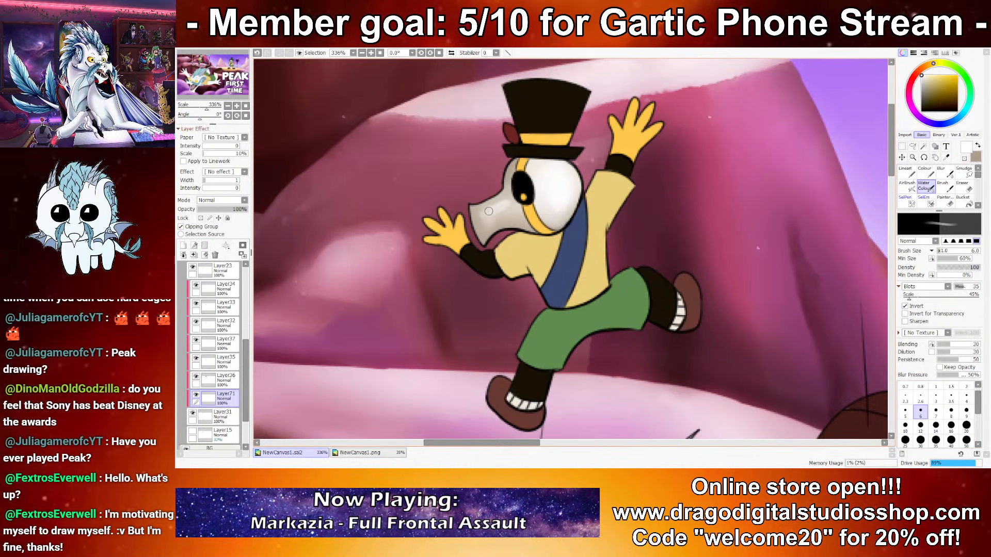
left_click_drag(480, 220, 506, 203)
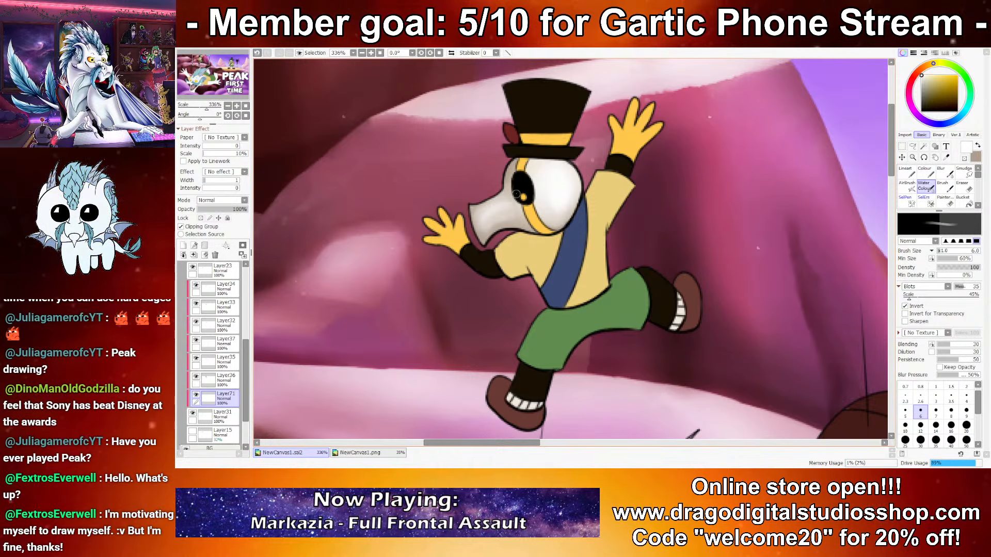
scroll(557, 203, "down", 11)
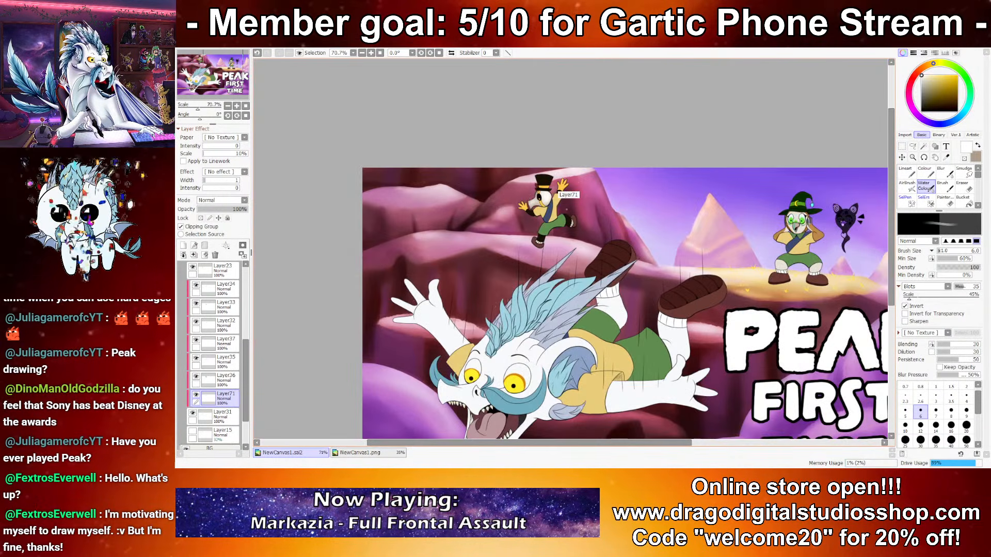
scroll(563, 206, "up", 11)
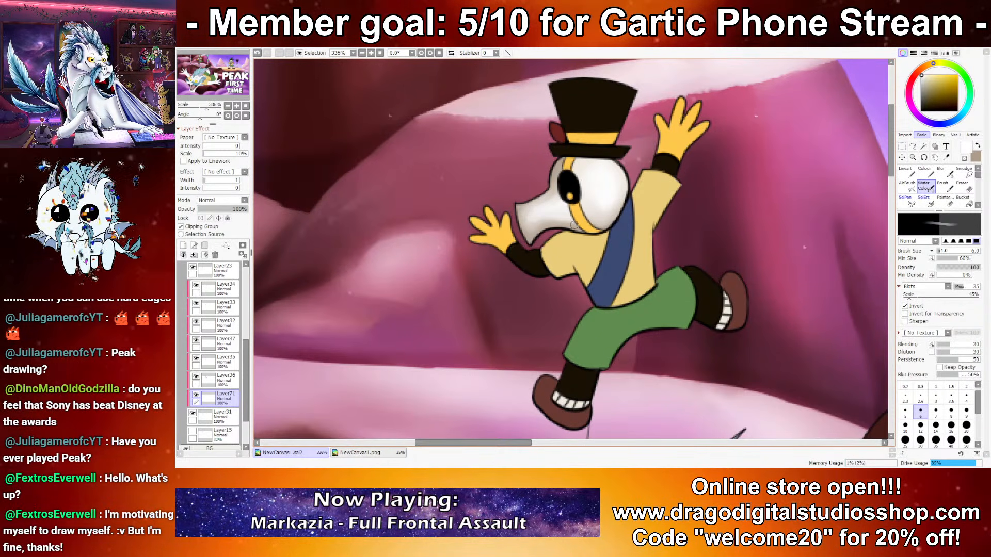
Step: Shade both white socks with greyish beige and touch them up with white at brush size 2.3
left_click(543, 390, "alt")
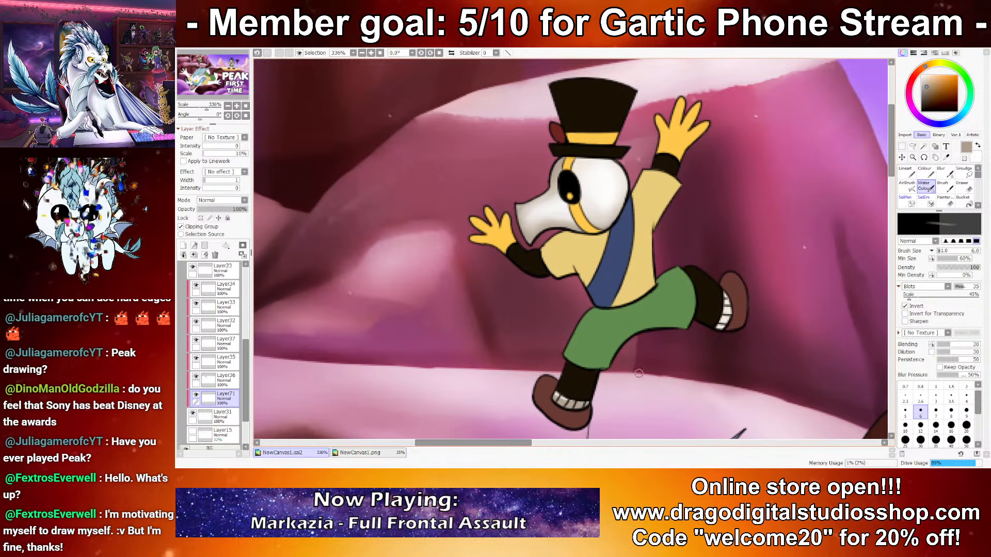
left_click_drag(723, 294, 718, 321)
key("x")
left_click(905, 397)
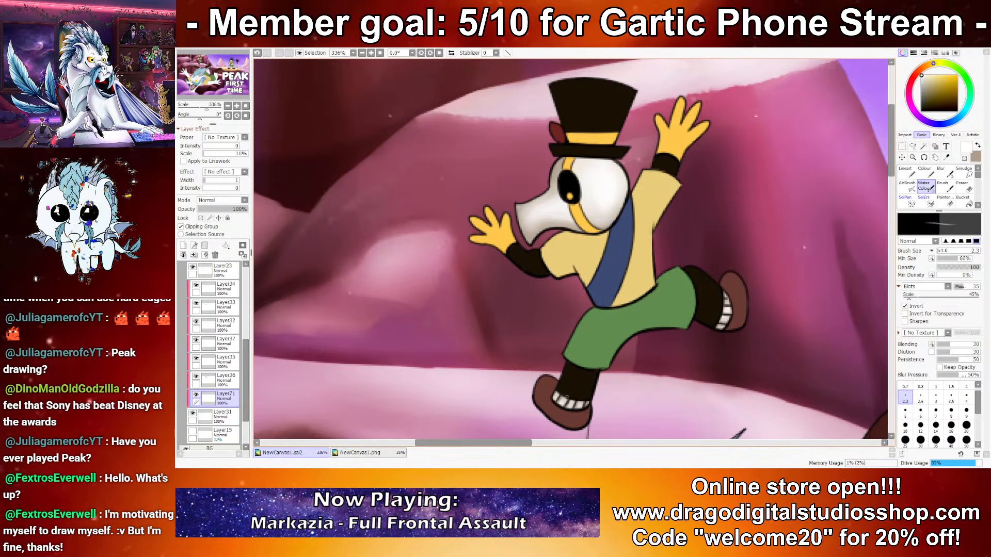
scroll(529, 283, "down", 10)
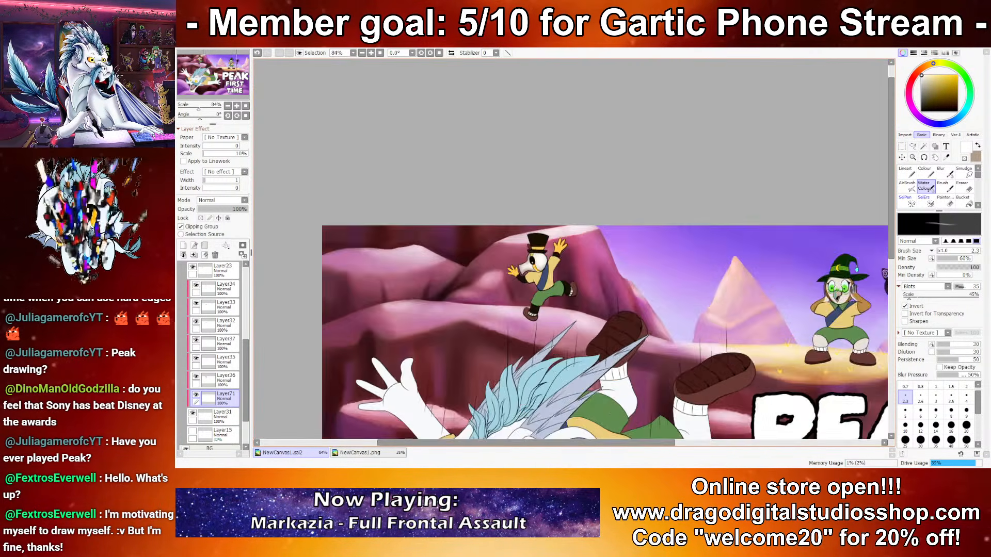
scroll(550, 271, "up", 5)
scroll(542, 279, "up", 6)
key("ctrl+z")
key("ctrl+z")
key("ctrl+y")
Step: Select Layer36 for the black clothing and prepare greyish brown and black as the working colours with brush size 10
right_click(548, 234)
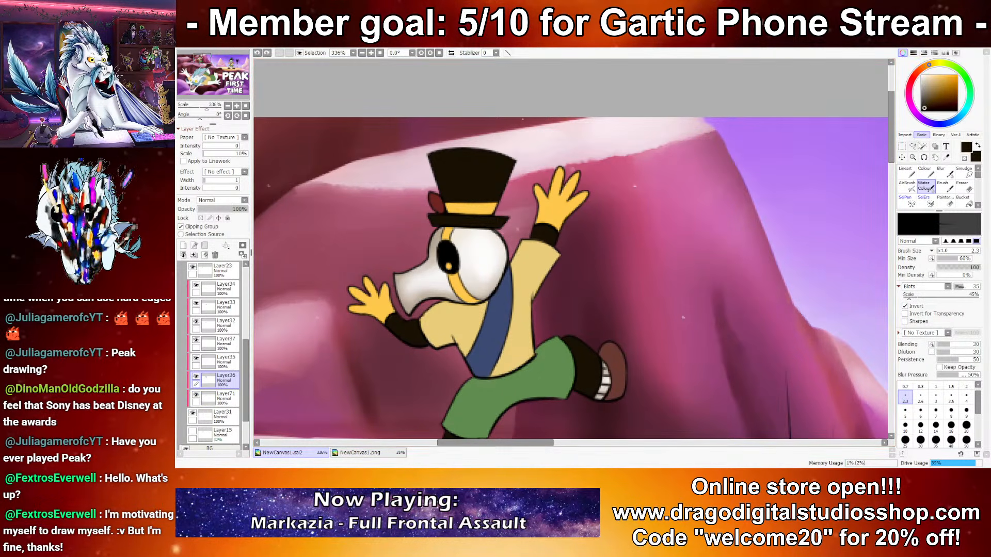
key("x")
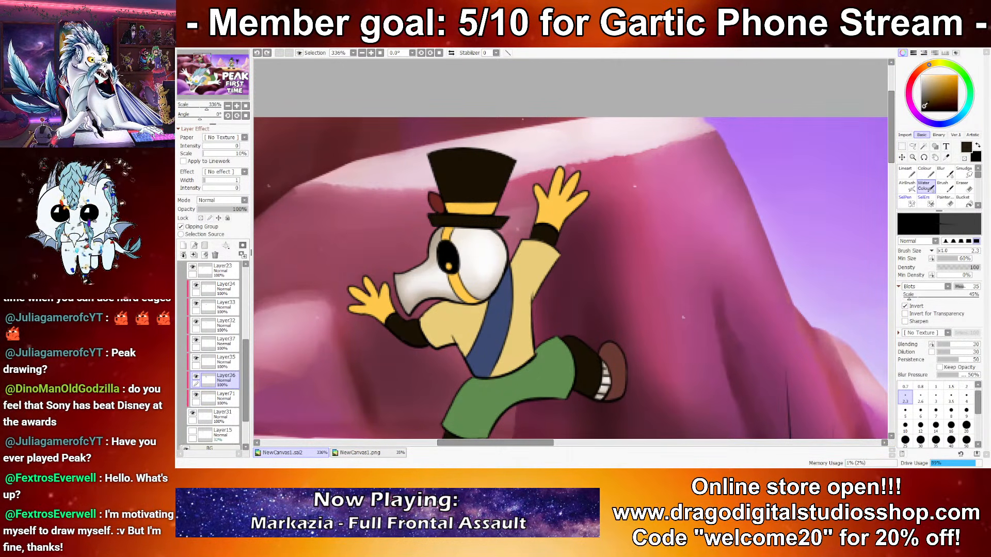
left_click(906, 425)
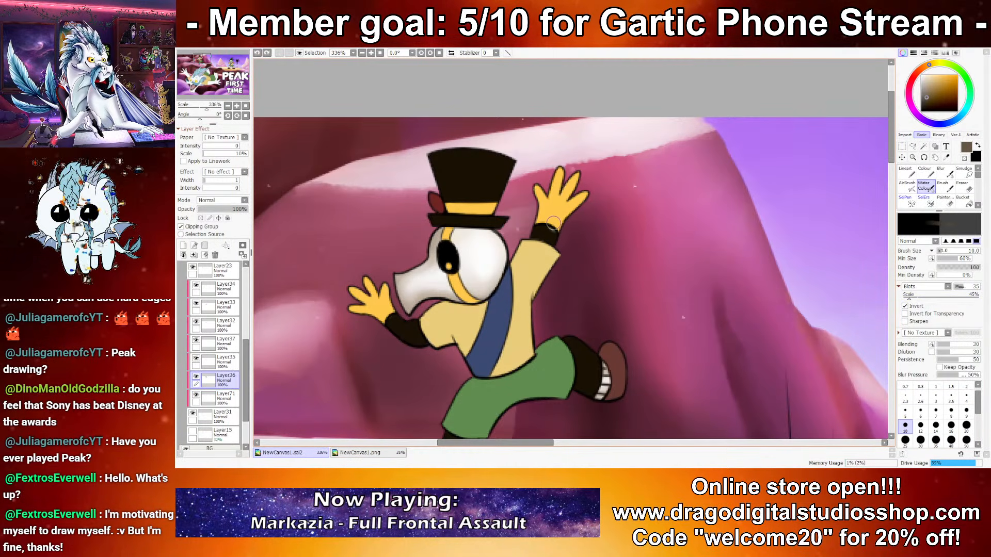
Step: Lock the transparency of Layer36 and paint greyish brown highlights on the raised arm's black cuff
key("x")
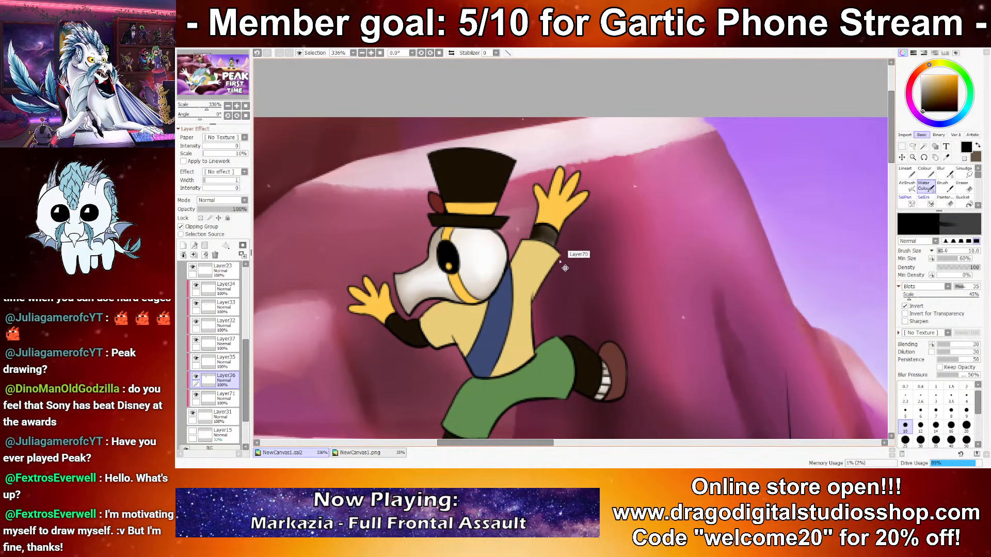
key("x")
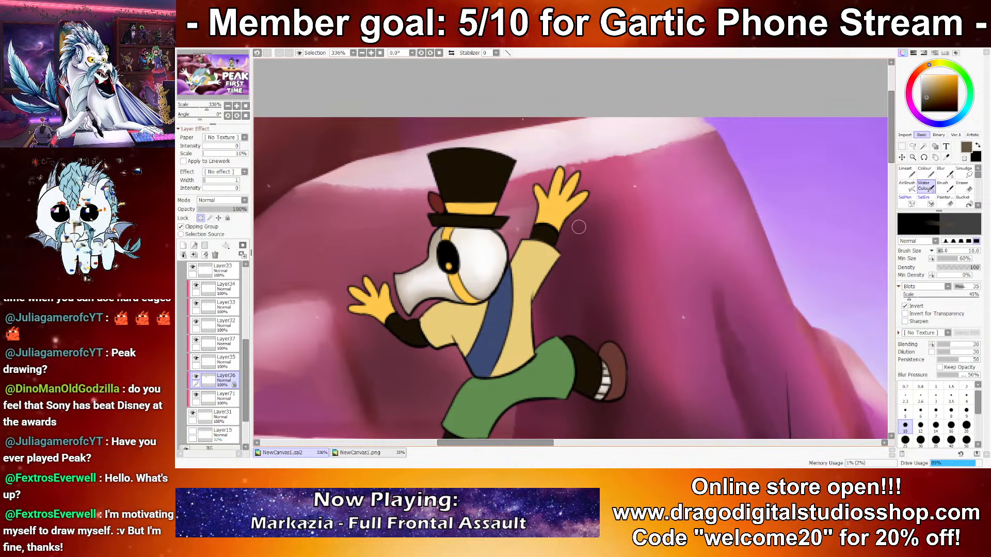
key("x")
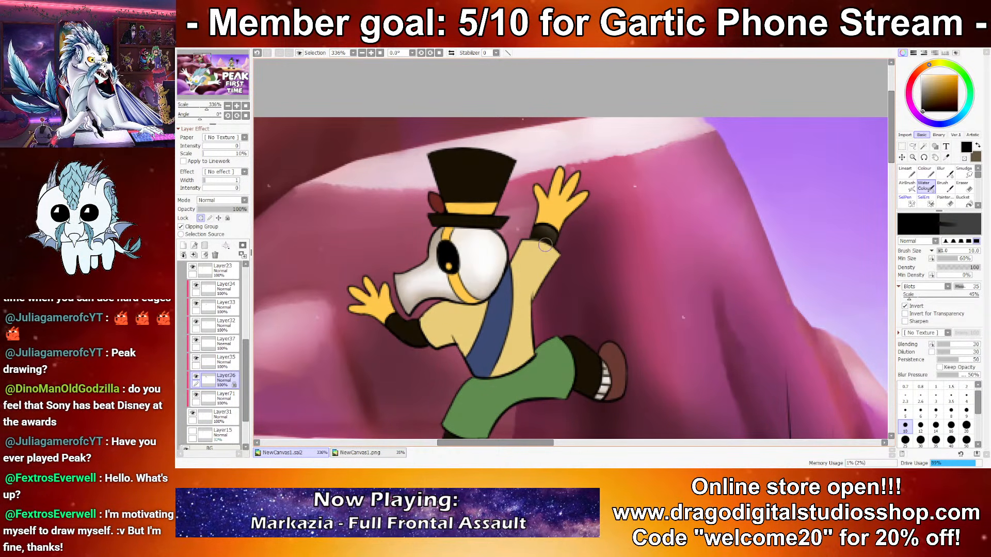
key("x")
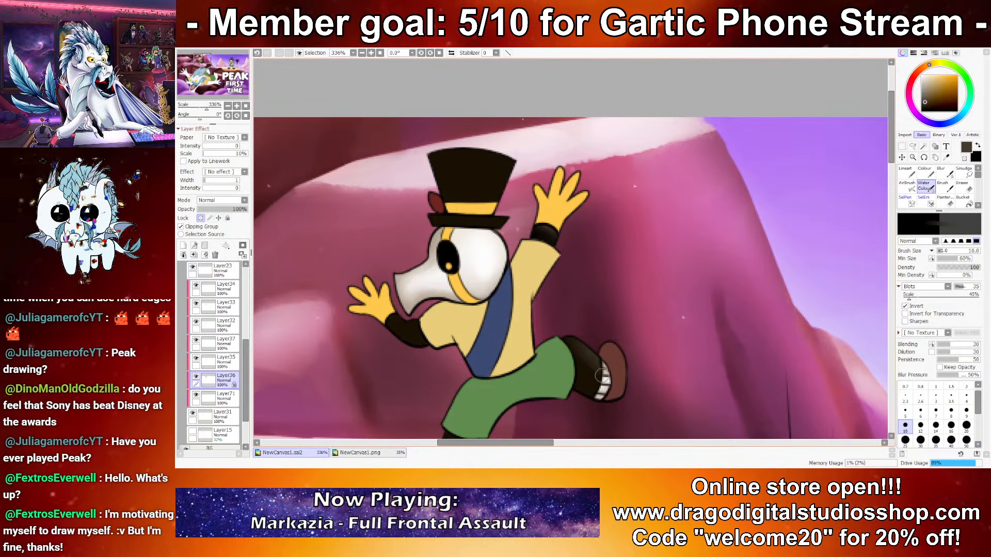
Step: Shade the rear black leg and the lowered arm's black sleeve with dark grey-brown and black
key("x")
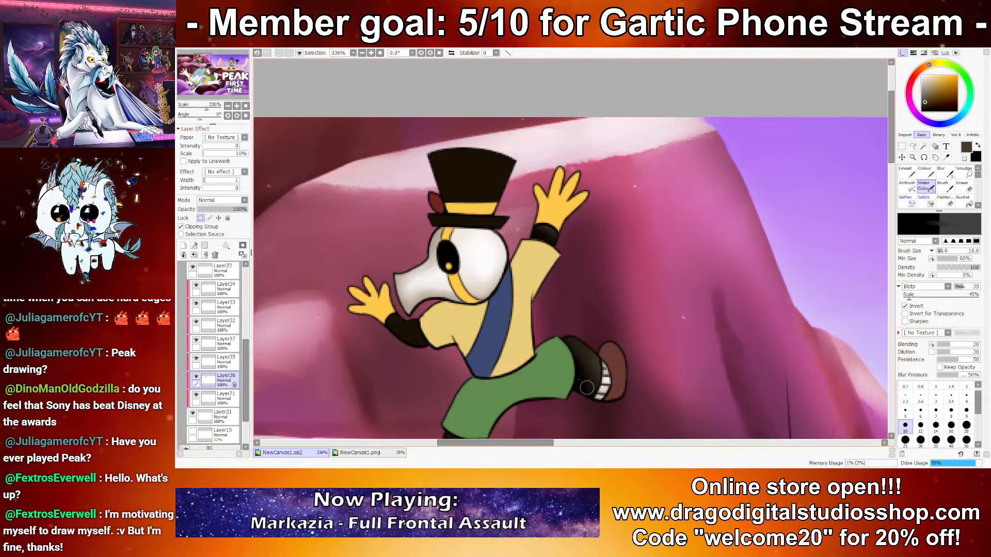
key("x")
left_click_drag(393, 327, 418, 324)
key("x")
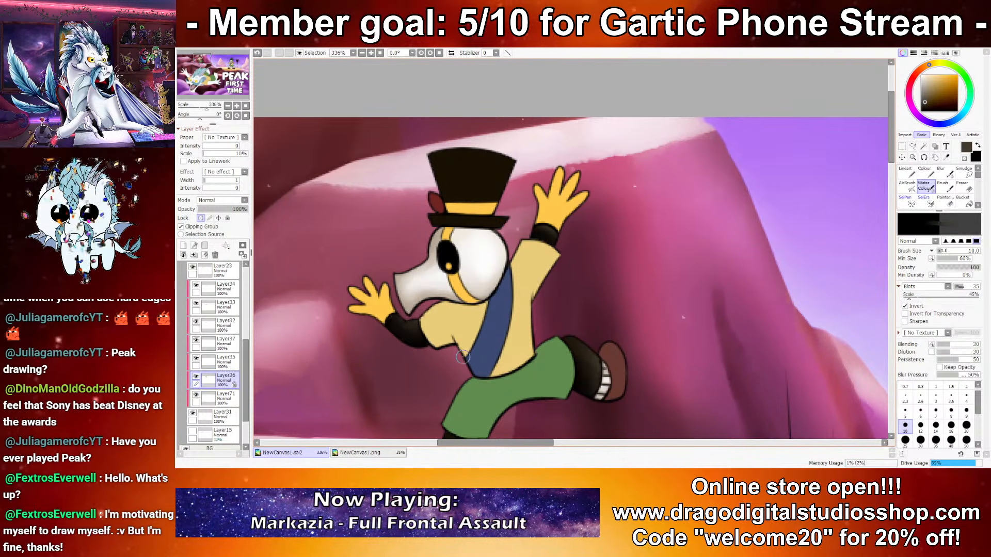
Step: Paint a dark grey-brown highlight along the top hat's brim, reducing the brush size to 5
scroll(402, 318, "down", 9)
scroll(479, 323, "up", 9)
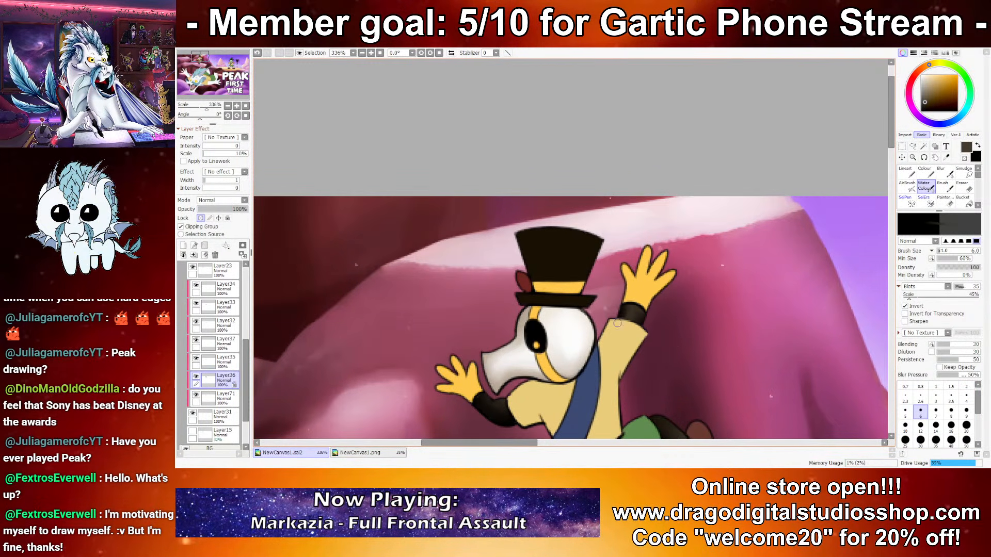
scroll(559, 248, "down", 8)
scroll(560, 248, "up", 6)
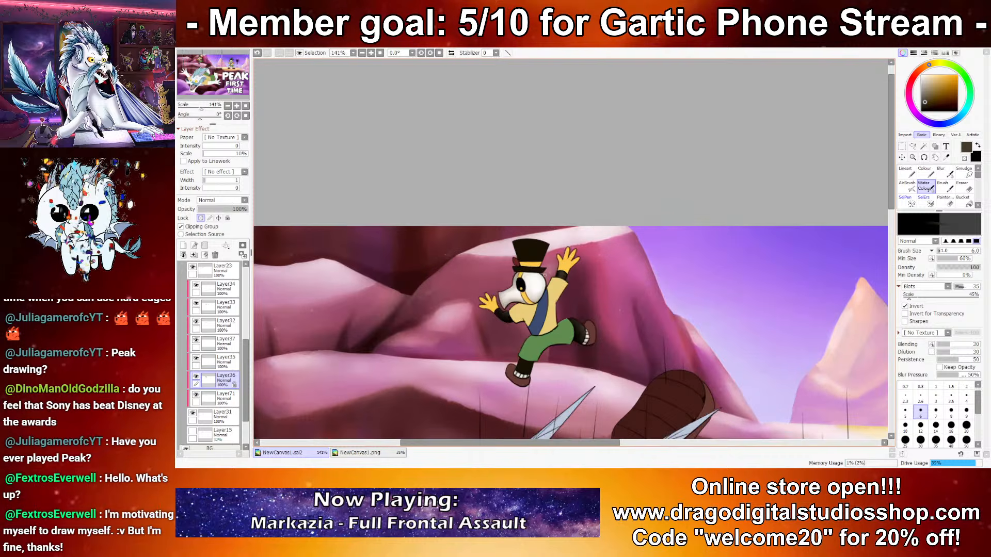
scroll(614, 193, "up", 4)
key("x")
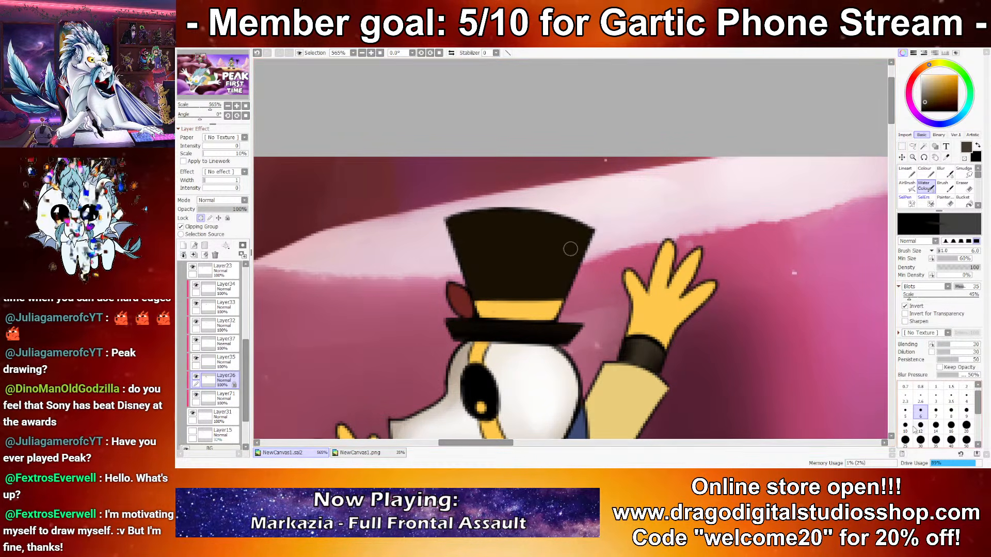
left_click(627, 343, "alt")
key("bracketleft")
left_click_drag(465, 325, 576, 326)
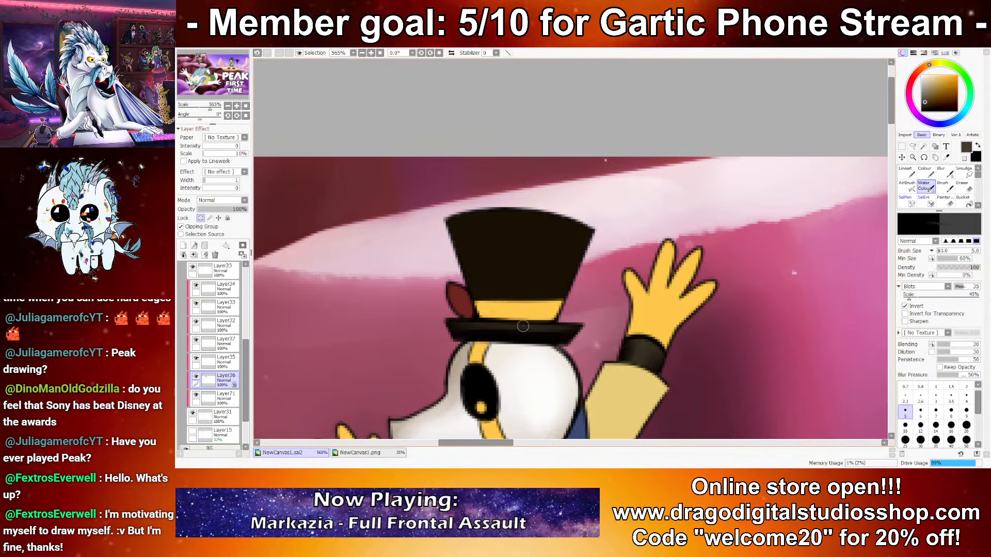
Step: Shade the top hat's crown with vertical dark grey-brown and black streaks, working down from brush size 30 to 10
key("x")
left_click(920, 439)
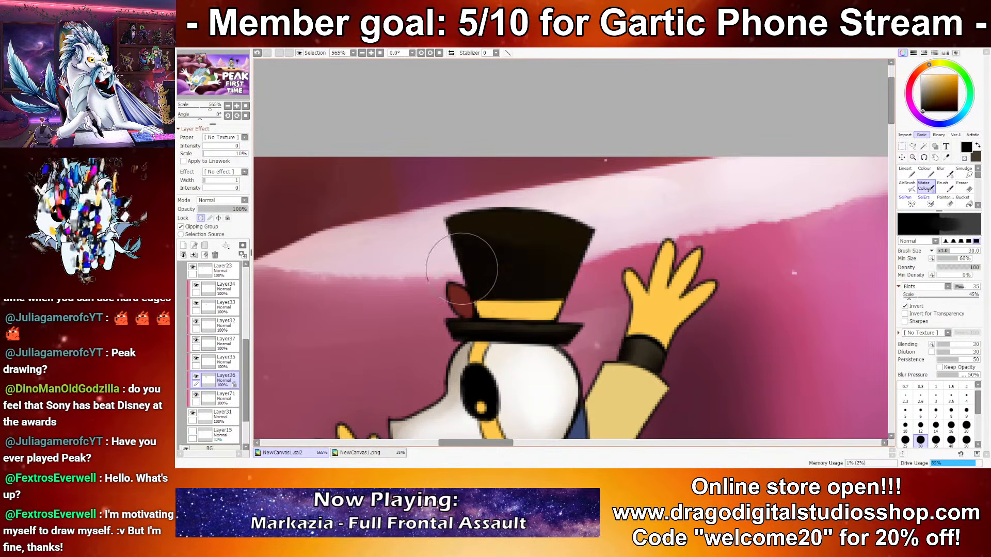
key("x")
left_click(920, 411)
left_click(920, 425)
left_click_drag(569, 222, 431, 233)
mouse_move(432, 232)
left_mouse_down()
mouse_move(594, 251)
mouse_move(479, 221)
mouse_move(580, 250)
left_mouse_up()
mouse_move(515, 225)
left_mouse_down()
mouse_move(516, 310)
mouse_move(512, 215)
mouse_move(495, 254)
left_mouse_up()
left_click(905, 427)
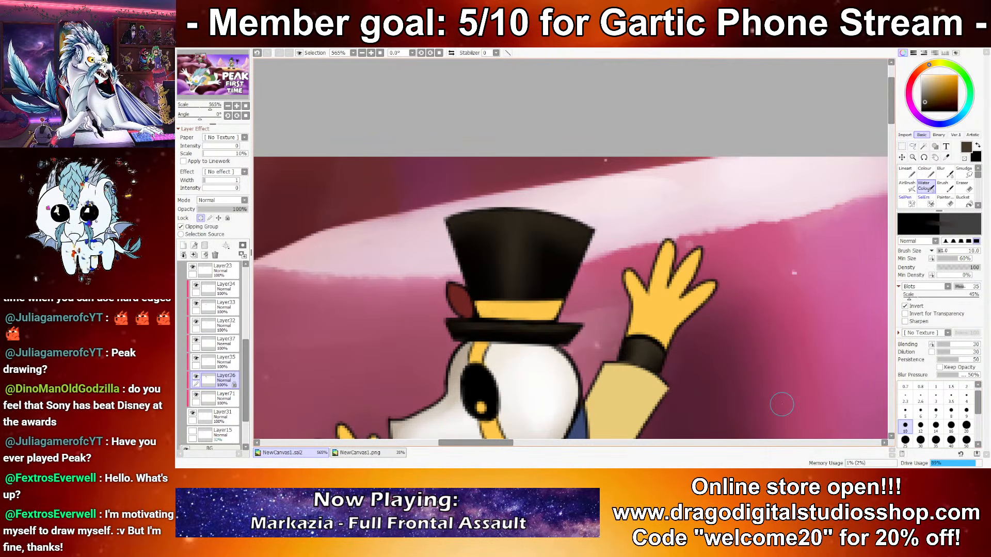
left_click_drag(584, 238, 562, 304)
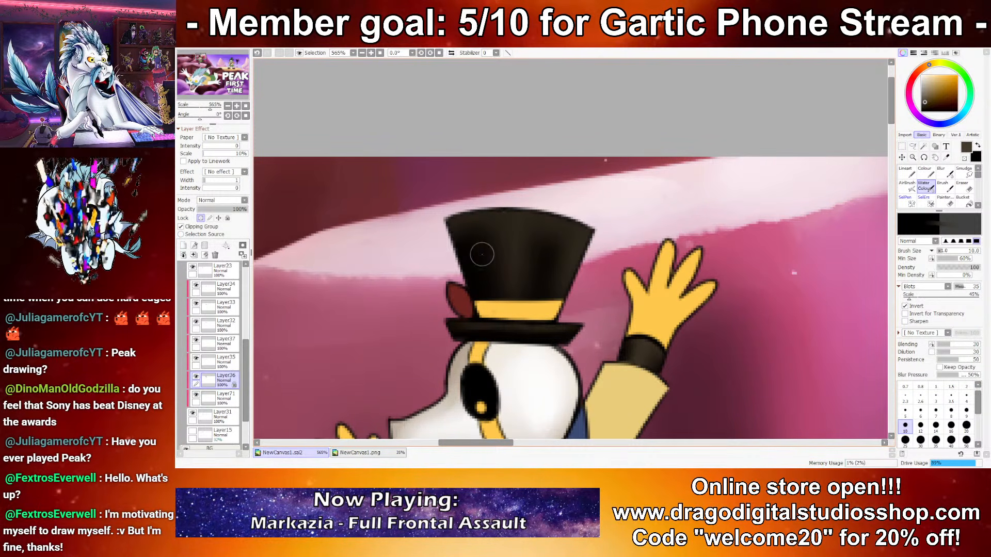
scroll(633, 290, "down", 11)
scroll(634, 287, "up", 6)
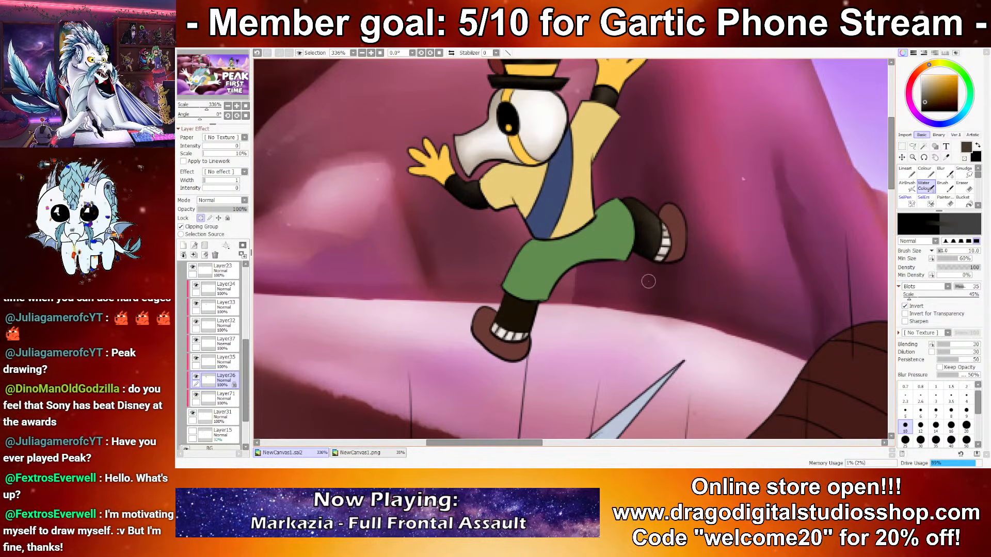
Step: Lock the transparency of Layer35 and prepare orange and the sampled glove yellow as the two working colours
left_click_drag(454, 178, 450, 278)
key("ctrl+z")
left_click(455, 235, "ctrl")
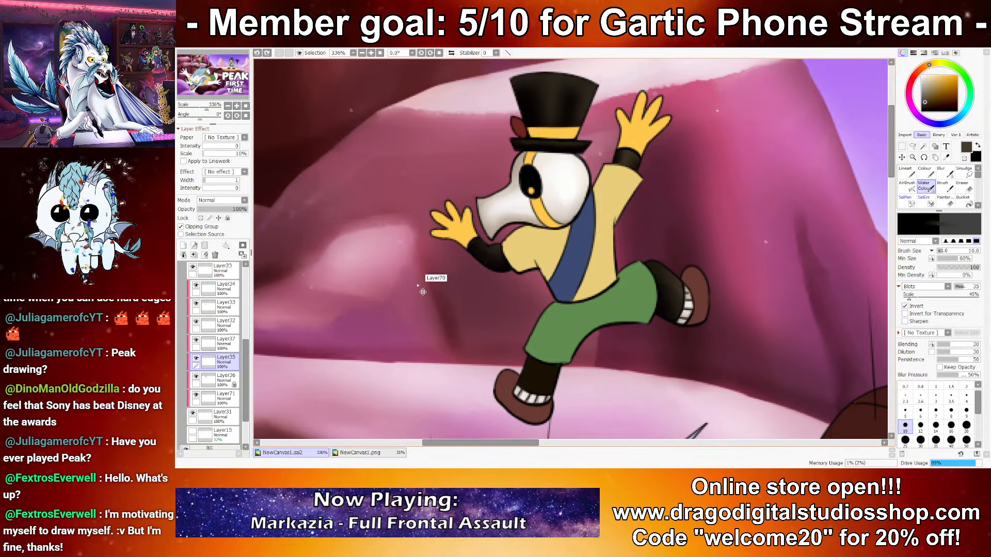
left_click(201, 219)
right_click(631, 136)
key("x")
right_click(631, 137)
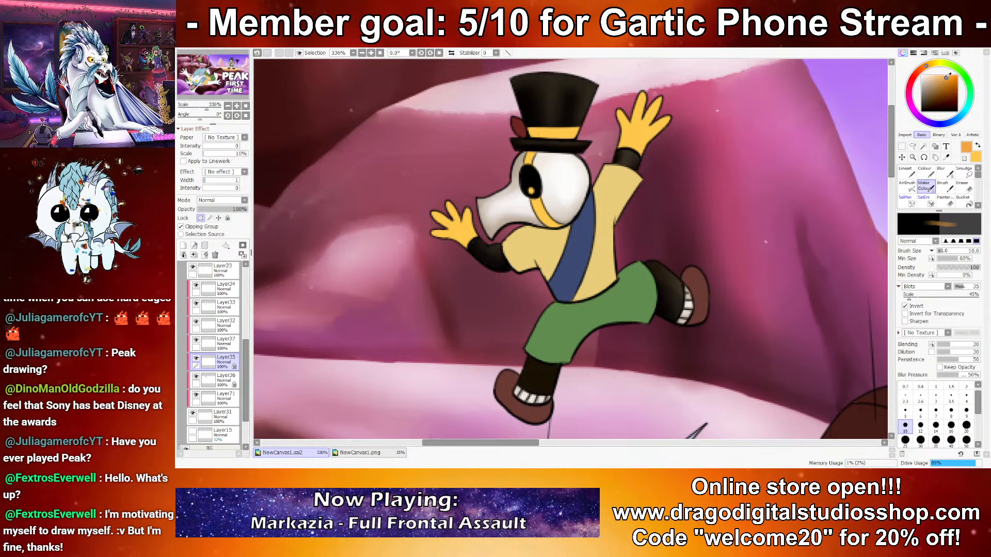
Step: Shade the raised glove with orange-brown and pale yellow, varying the brush size between 10 and 2.3 and finishing at 6
key("x")
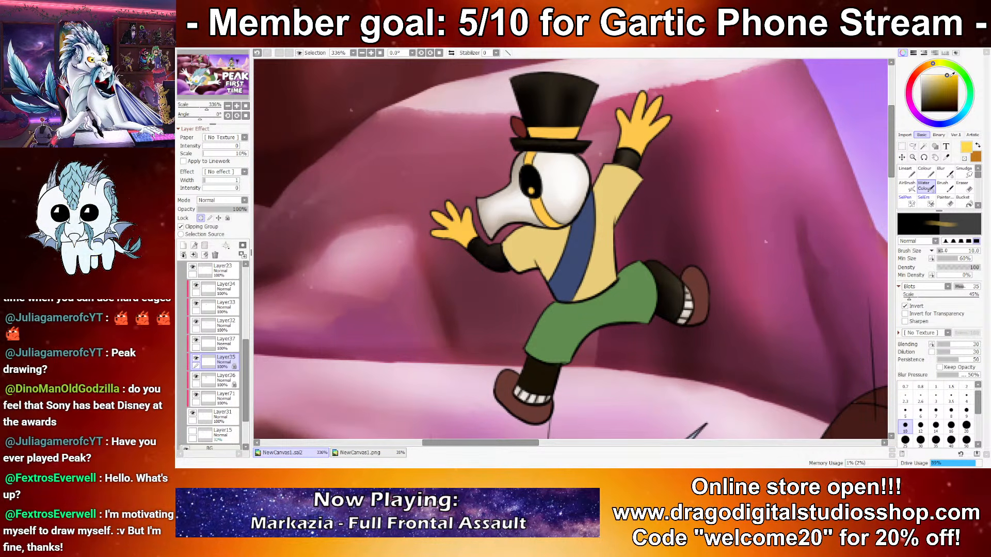
key("x")
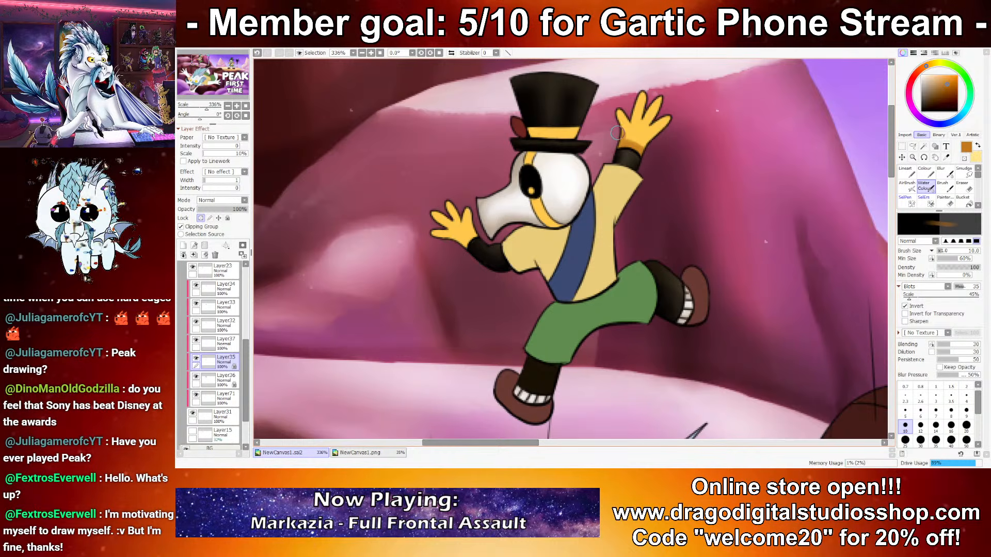
key("bracketleft")
key("bracketleft")
key("bracketleft")
key("bracketleft")
key("bracketleft")
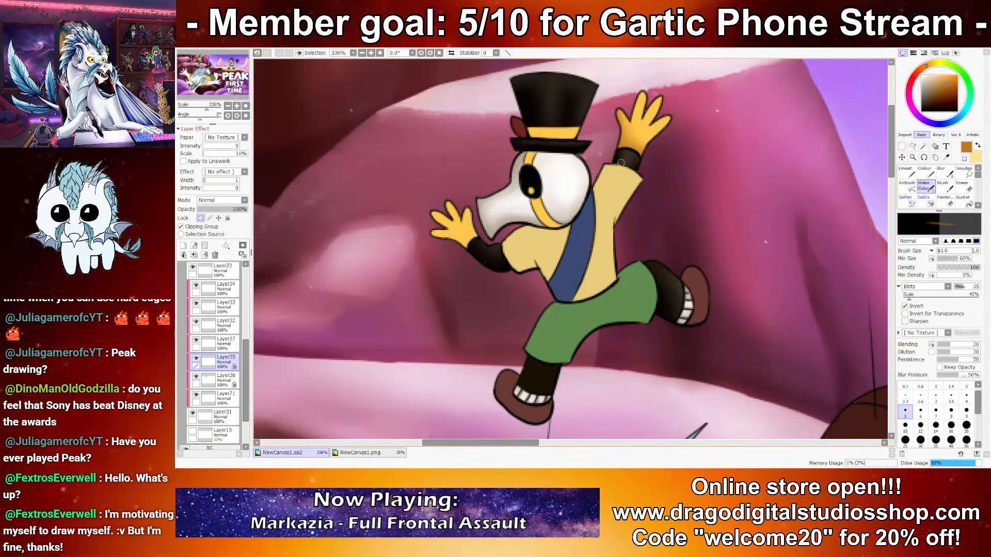
key("x")
key("bracketleft")
key("bracketleft")
key("bracketleft")
key("bracketleft")
key("bracketleft")
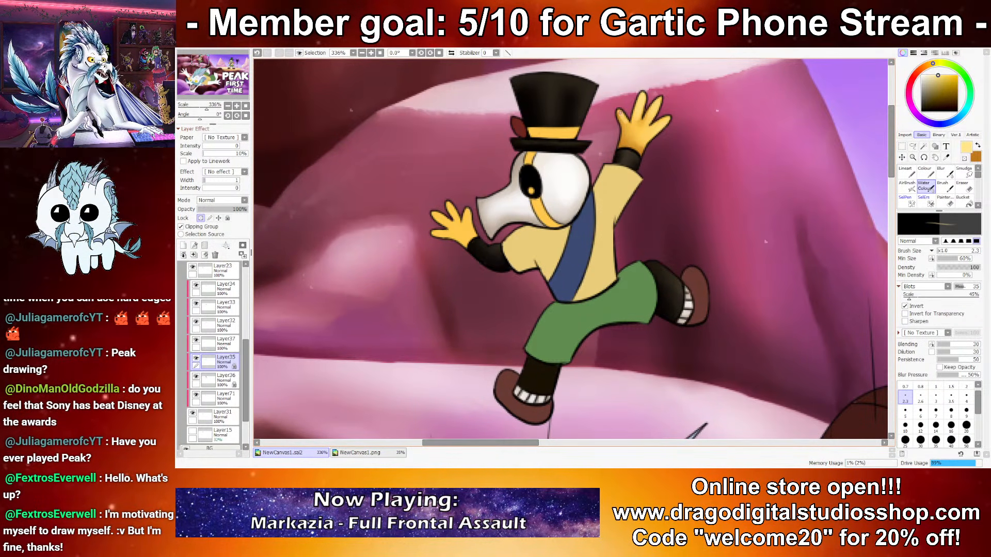
key("bracketright")
key("bracketright")
key("bracketright")
key("bracketright")
key("bracketright")
key("bracketright")
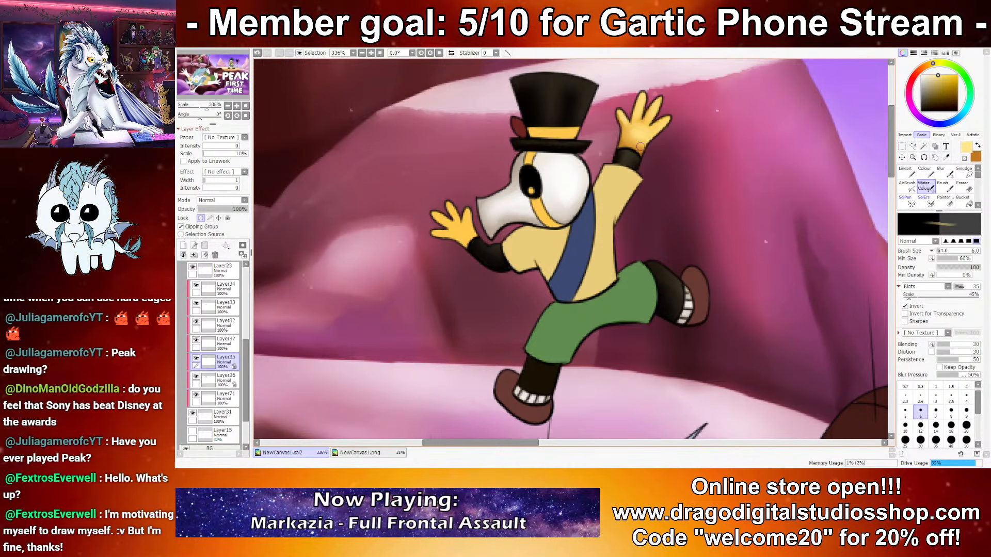
Step: Shade the lowered glove with orange-brown at brush size 6 and add pale yellow highlights at size 2.3
key("x")
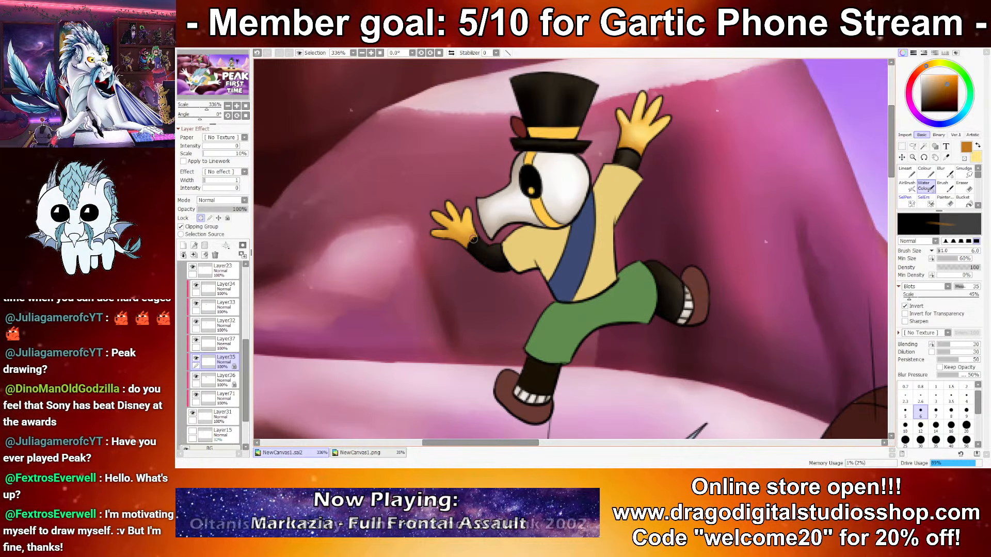
left_click(892, 416)
left_click_drag(723, 356, 646, 290)
key("x")
left_click_drag(547, 77, 645, 423)
left_click(903, 401)
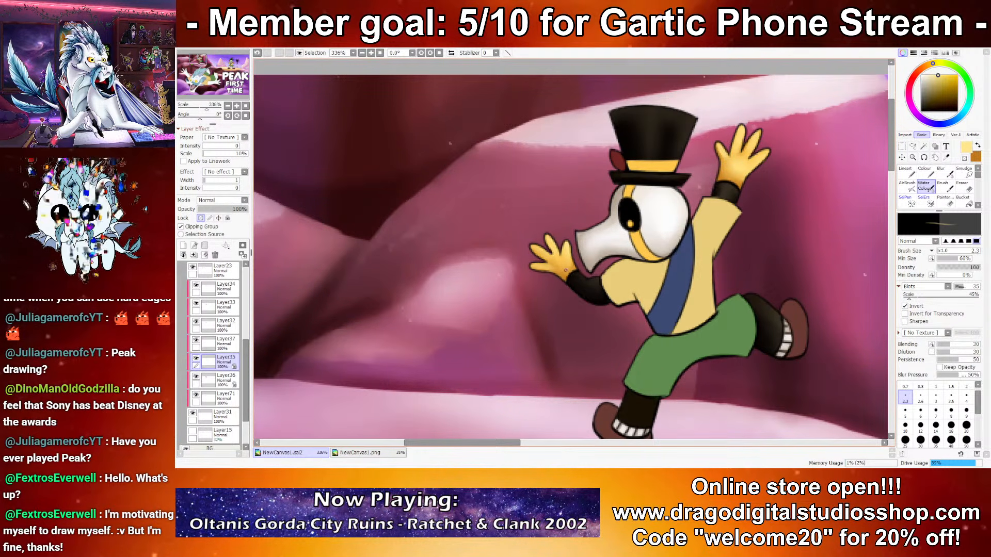
Step: Shade the yellow mask strap with orange-brown at brush size 14 and highlight it with pale yellow at size 5
scroll(438, 222, "down", 2)
scroll(601, 204, "up", 4)
key("x")
left_click(936, 427)
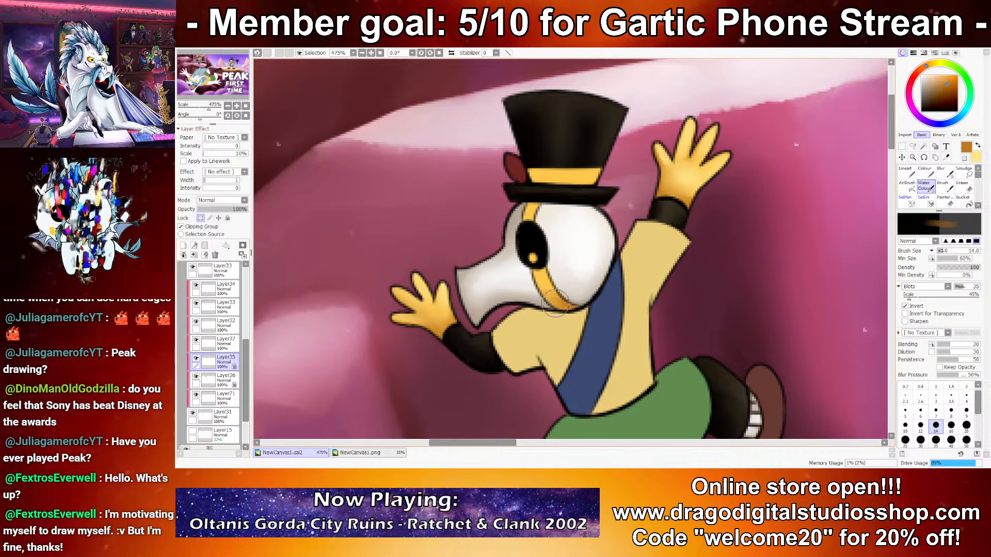
key("x")
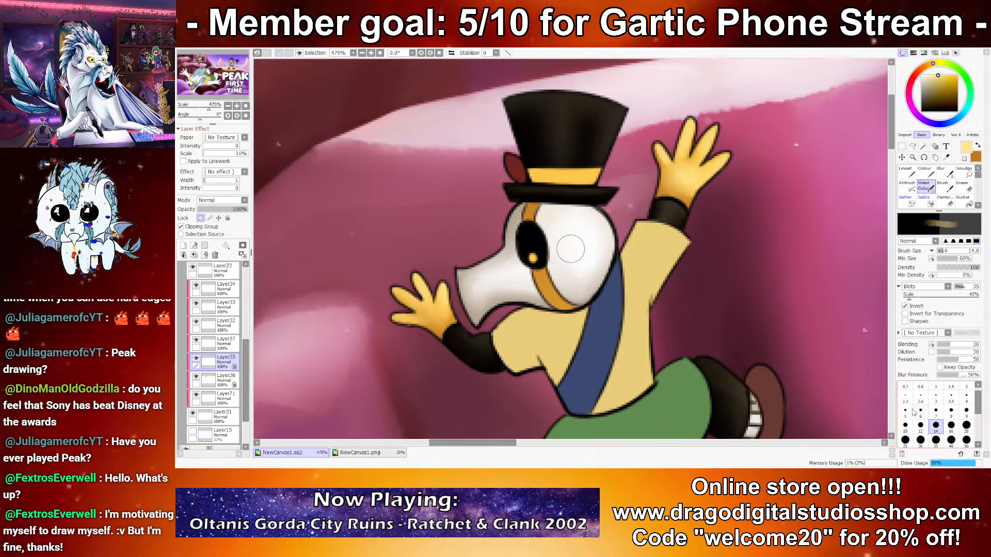
key("bracketleft")
key("bracketleft")
key("bracketleft")
key("bracketleft")
key("bracketleft")
key("bracketleft")
key("bracketleft")
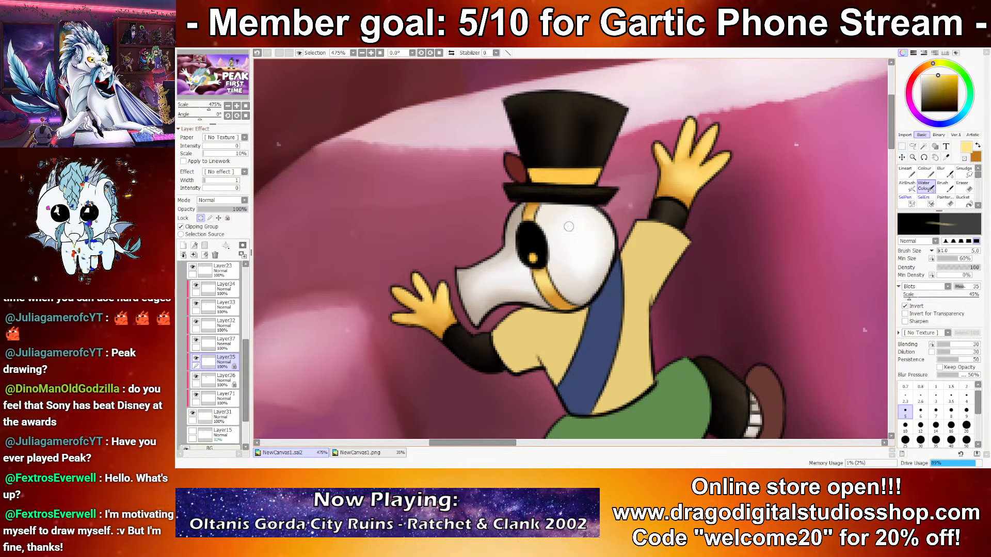
Step: Shade the top hat's yellow band with orange-brown and pale yellow at brush size 5
key("x")
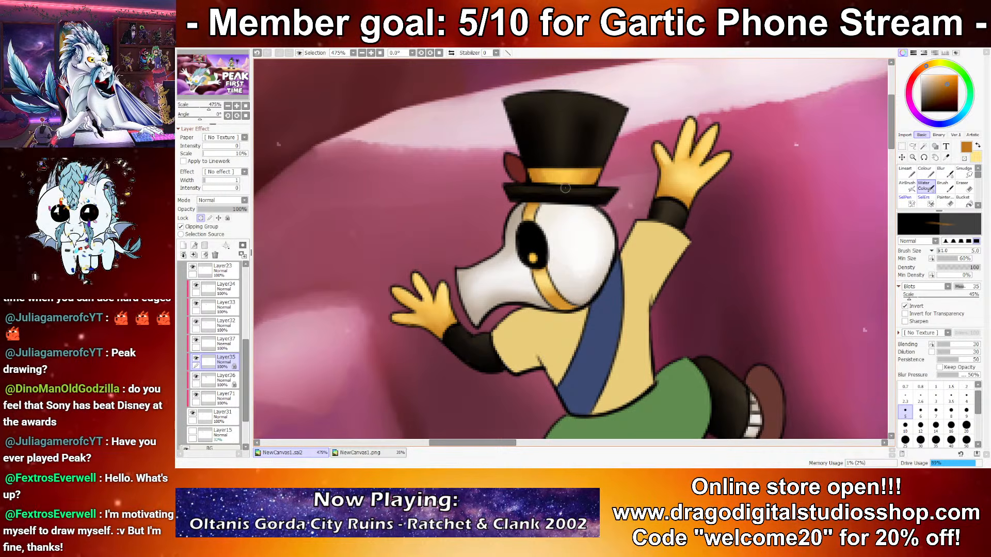
key("x")
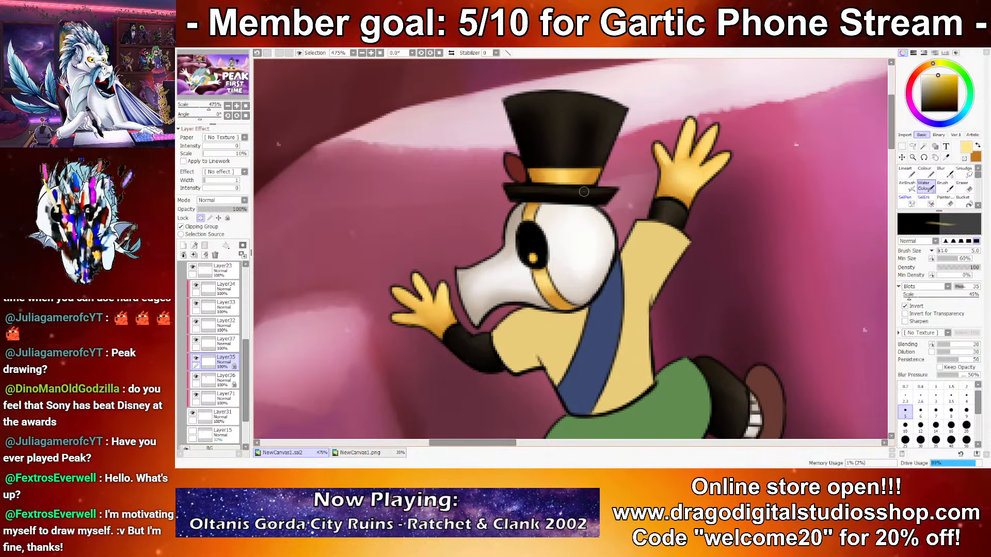
key("x")
key("x")
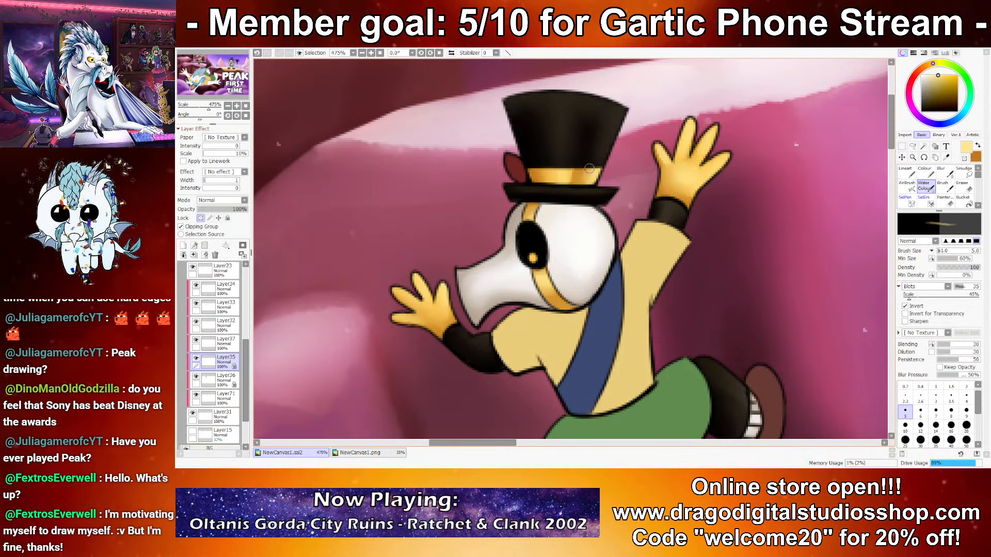
Step: Lock the transparency of Layer37 and shade the hat's red feather with dark red and a light salmon highlight
scroll(611, 231, "down", 10)
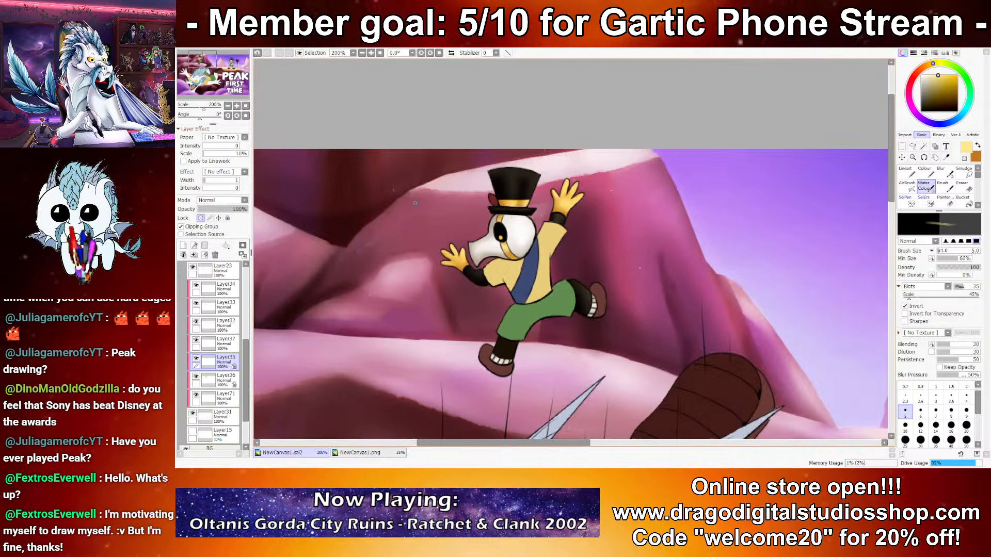
scroll(630, 211, "up", 3)
scroll(532, 197, "up", 6)
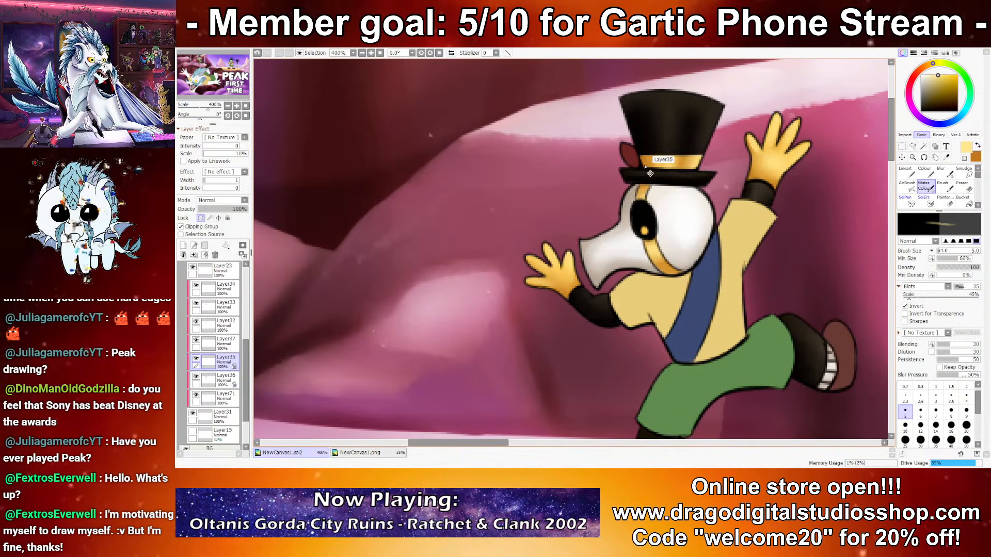
left_click(627, 154, "alt")
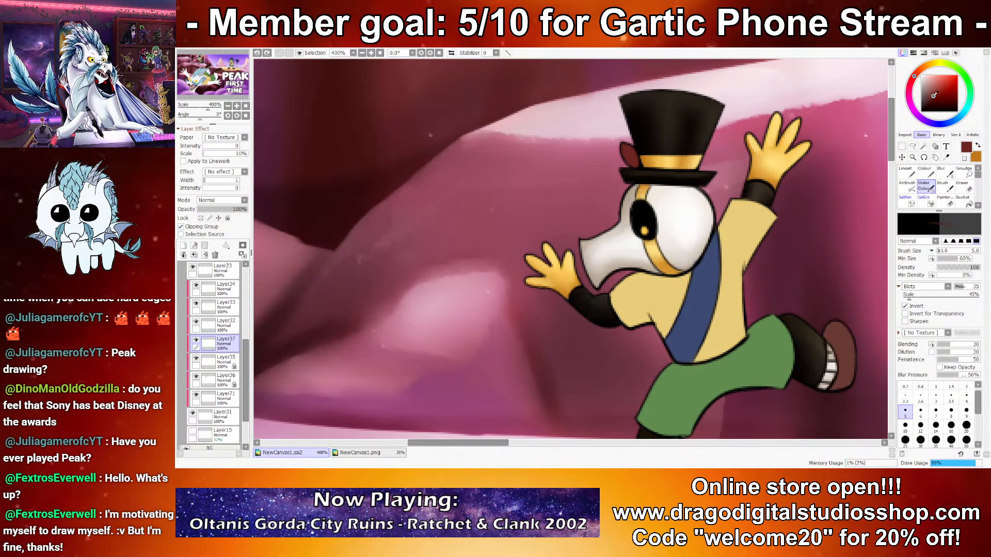
left_click(201, 218)
left_click_drag(633, 146, 629, 164)
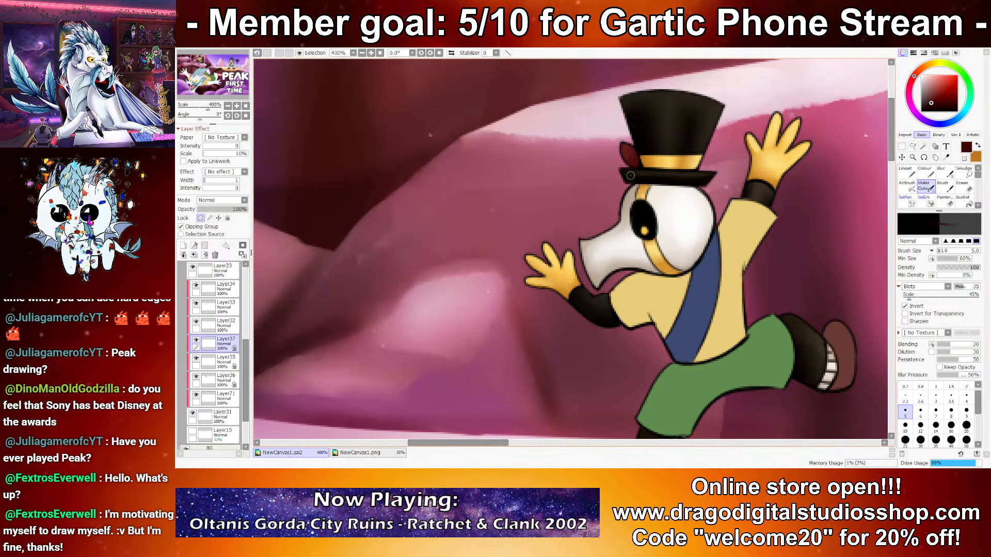
left_click(917, 81)
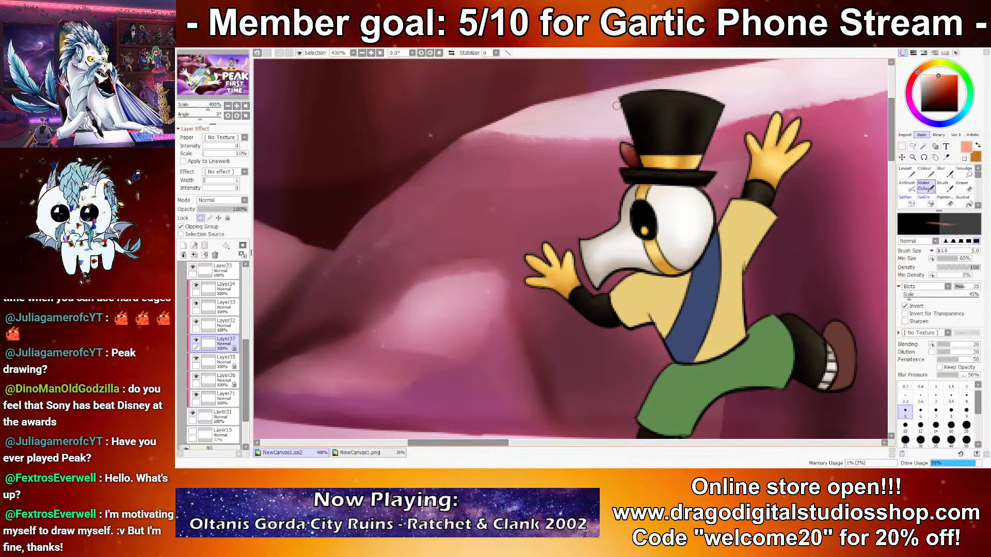
Step: Switch to the shoe layer, Layer35, sample the shoe brown and prepare dark maroon and light reddish-brown as working colours
scroll(595, 124, "down", 7)
left_click_drag(615, 165, 548, 184)
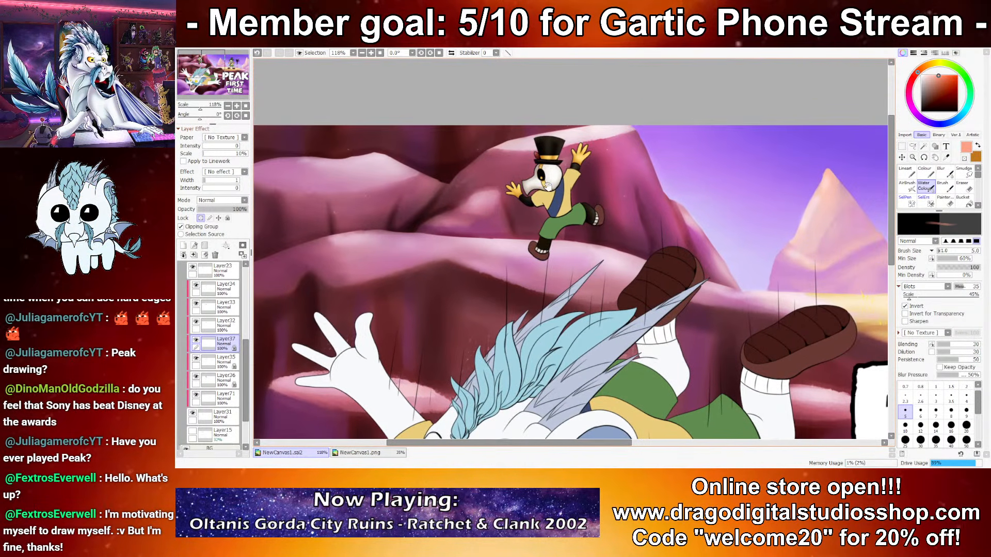
scroll(546, 243, "up", 6)
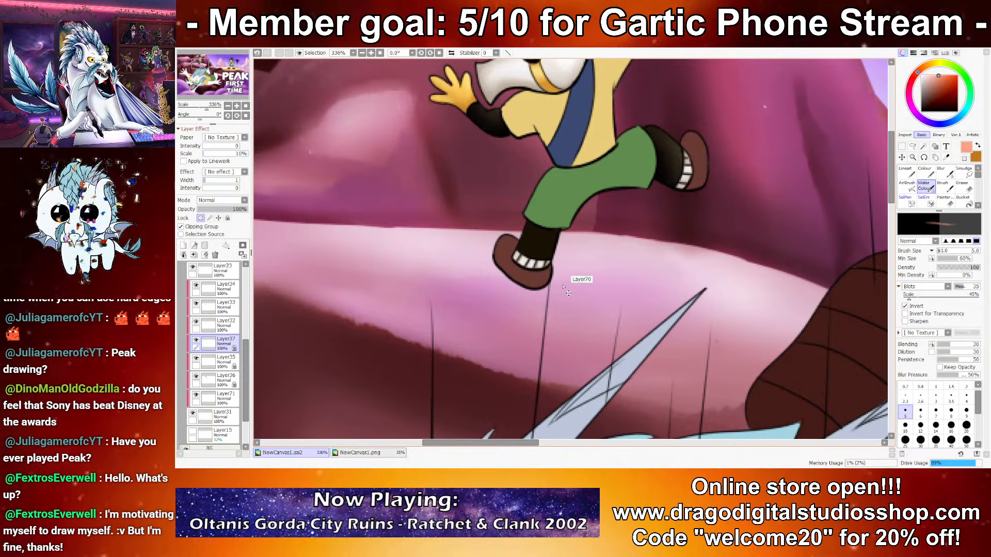
left_click(539, 279, "ctrl+shift")
left_click(928, 96)
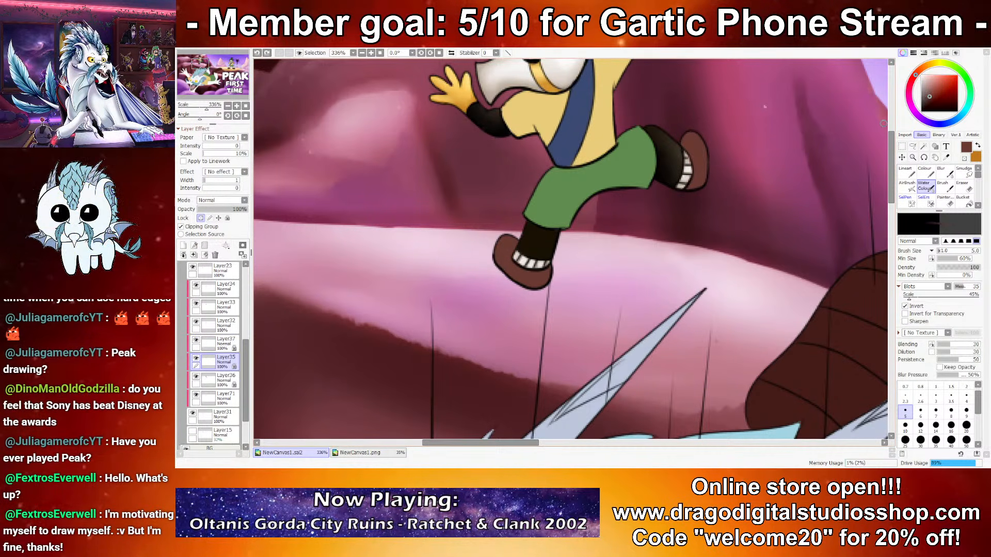
scroll(757, 257, "down", 9)
scroll(757, 256, "up", 4)
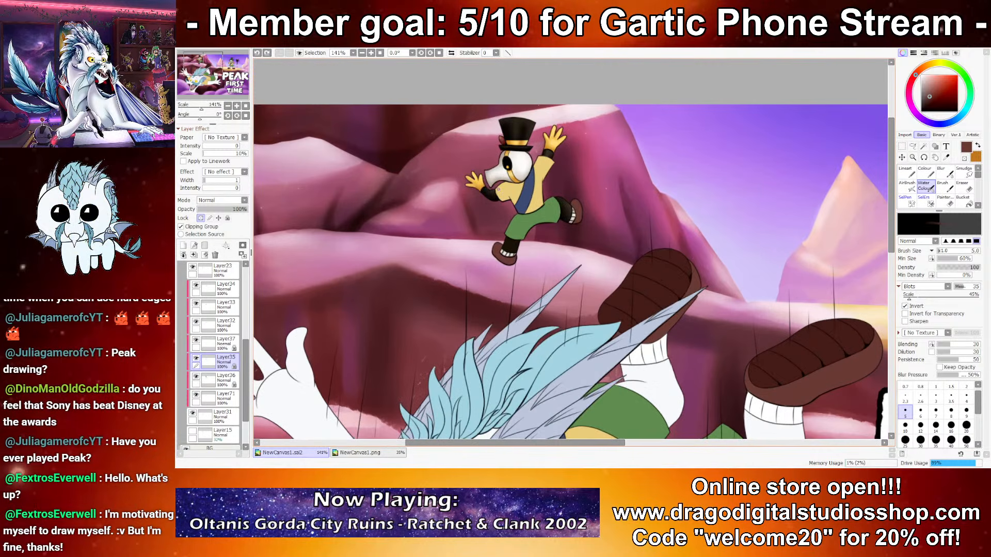
scroll(497, 190, "up", 3)
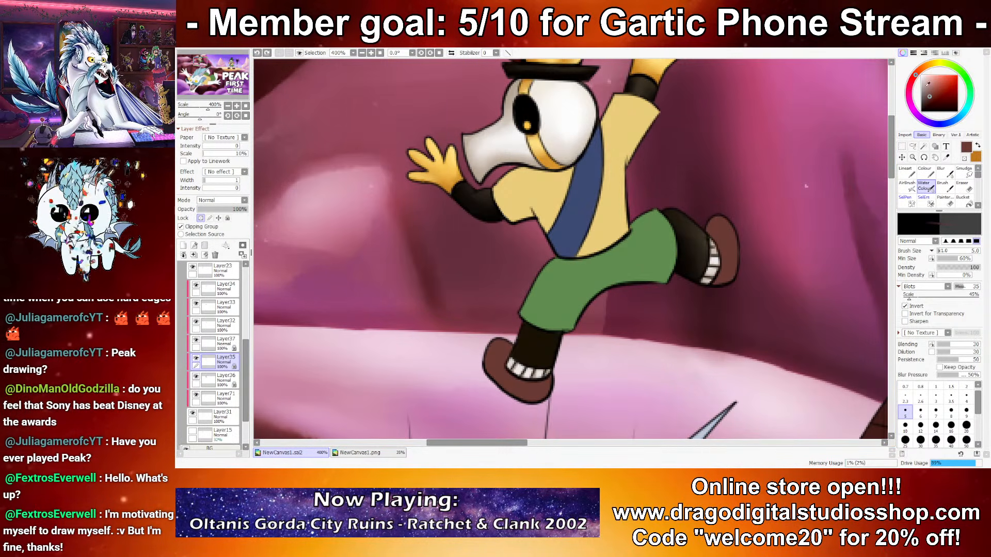
key("x")
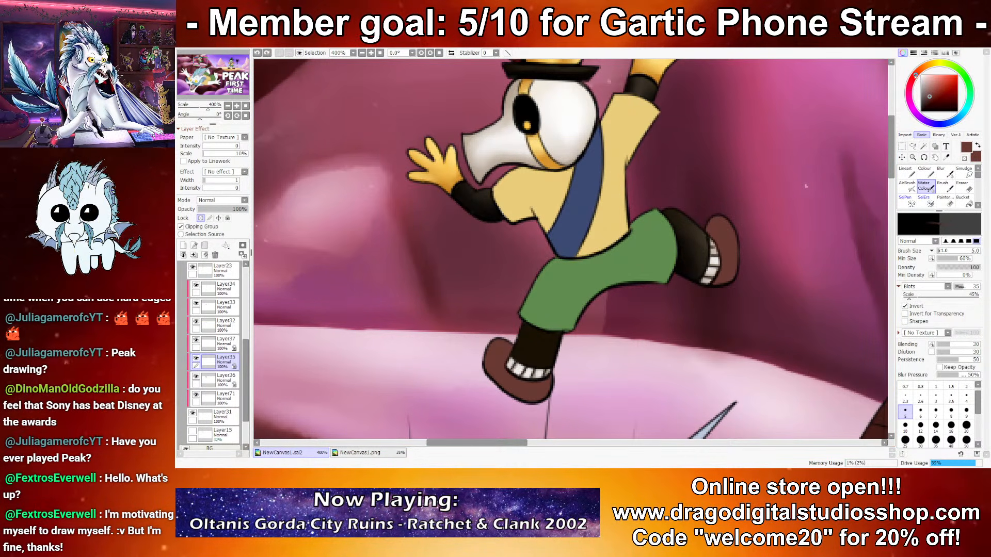
key("x")
left_click(932, 86)
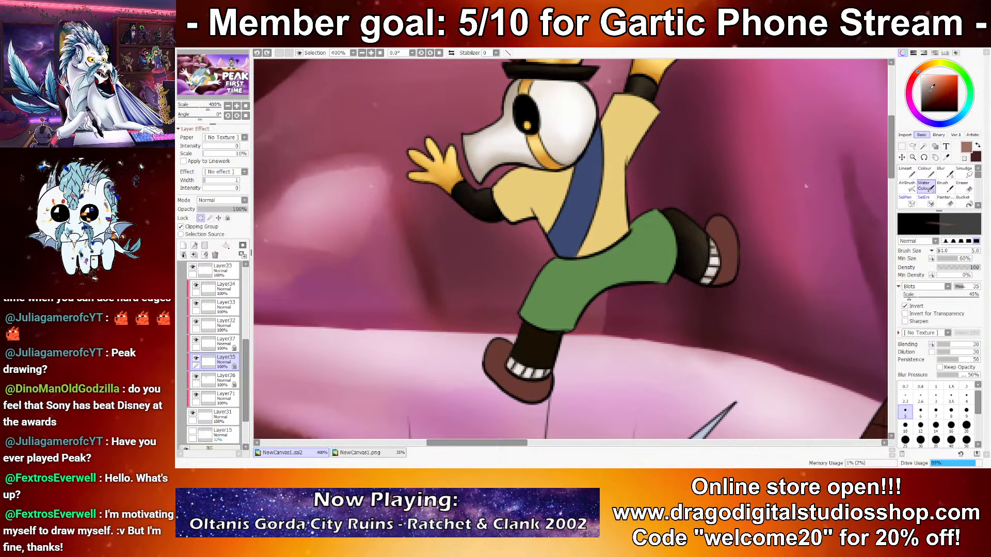
Step: Shade the rear shoe with dark maroon at brush size 16 and highlight it with light reddish-brown at size 5
key("x")
left_click(951, 426)
mouse_move(731, 268)
left_mouse_down()
mouse_move(709, 240)
mouse_move(735, 270)
left_mouse_up()
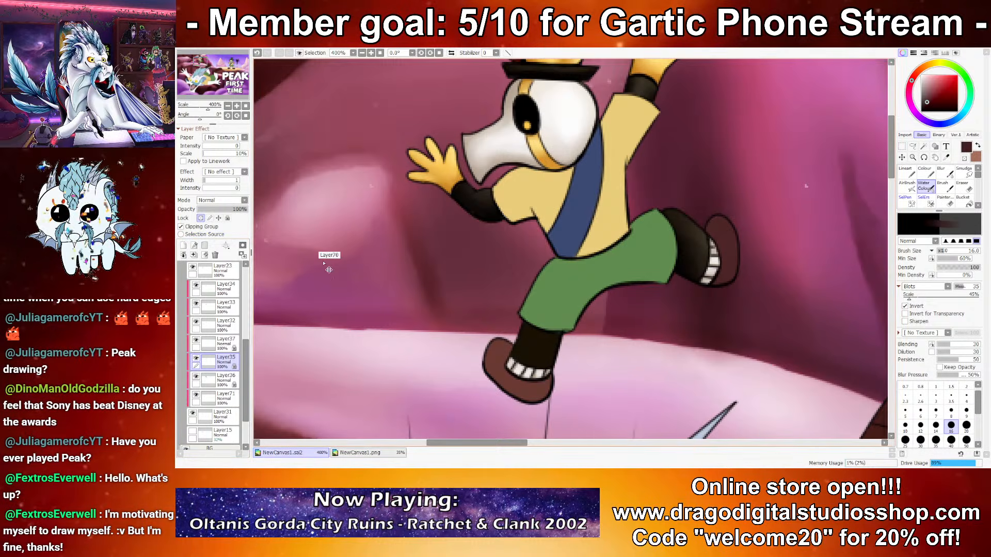
left_click(905, 411)
key("x")
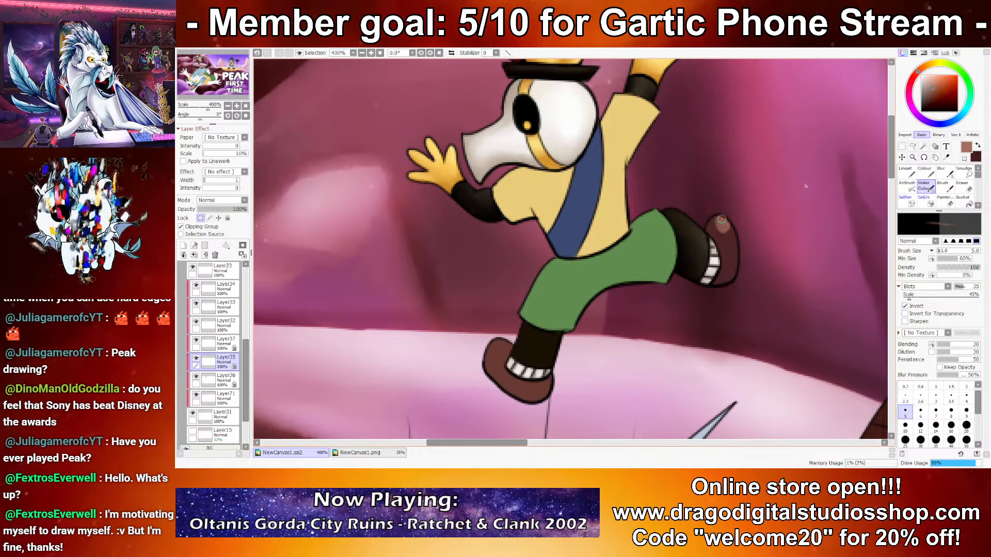
left_click_drag(723, 230, 730, 252)
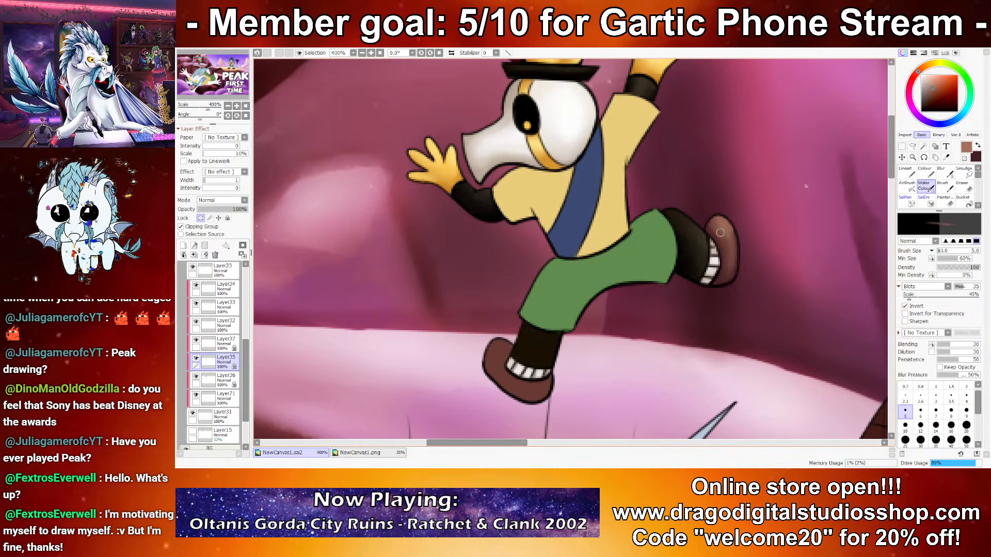
Step: Shade the front shoe with dark maroon and light reddish-brown at brush size 5
key("x")
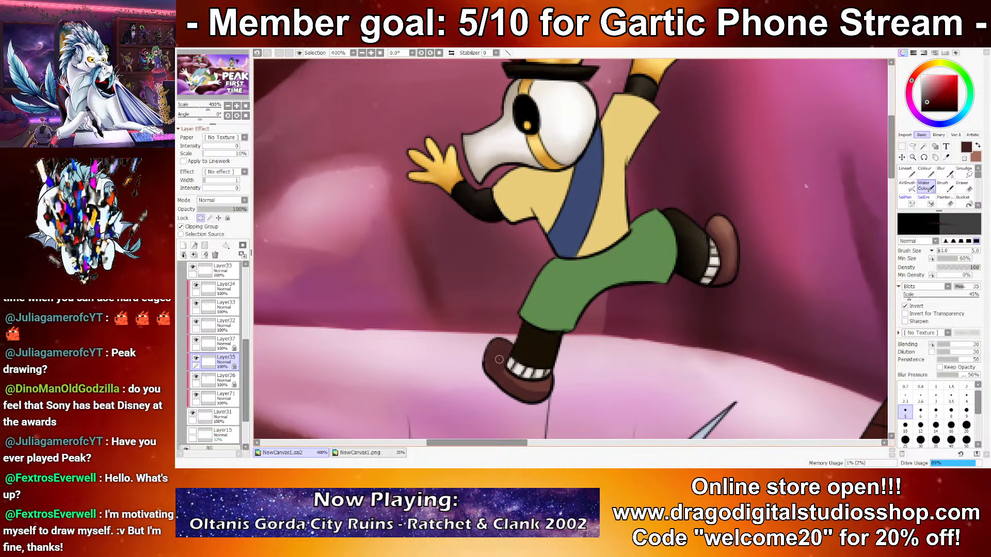
key("x")
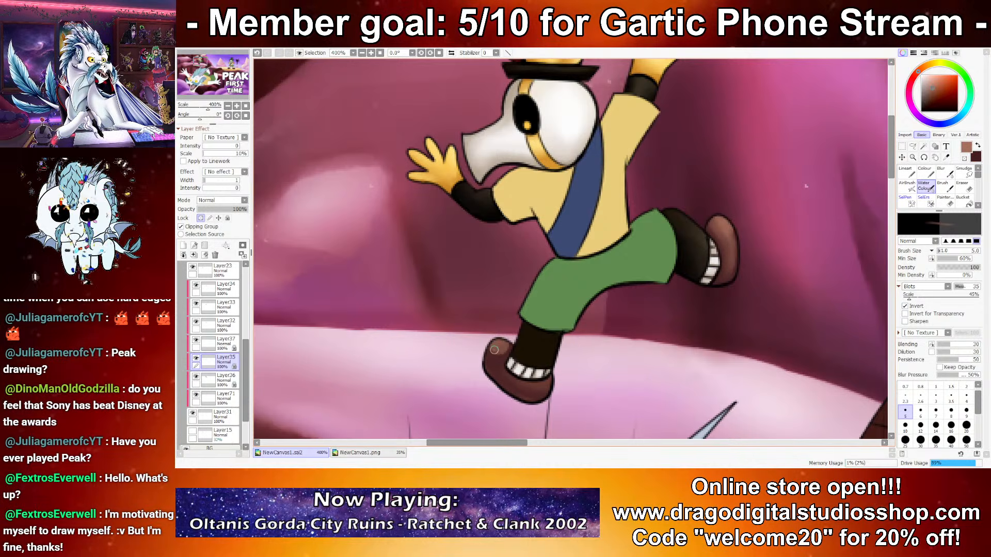
left_click_drag(495, 356, 492, 361)
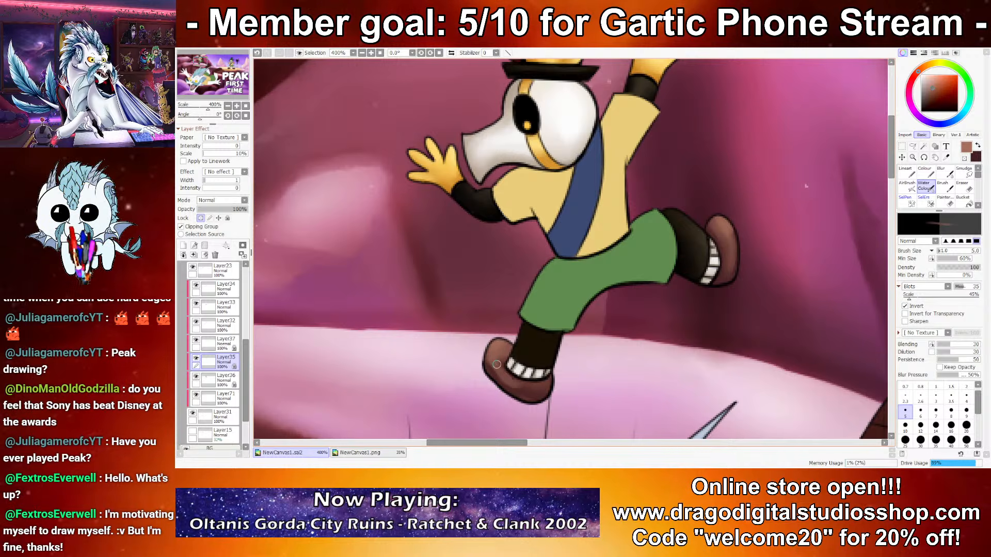
key("x")
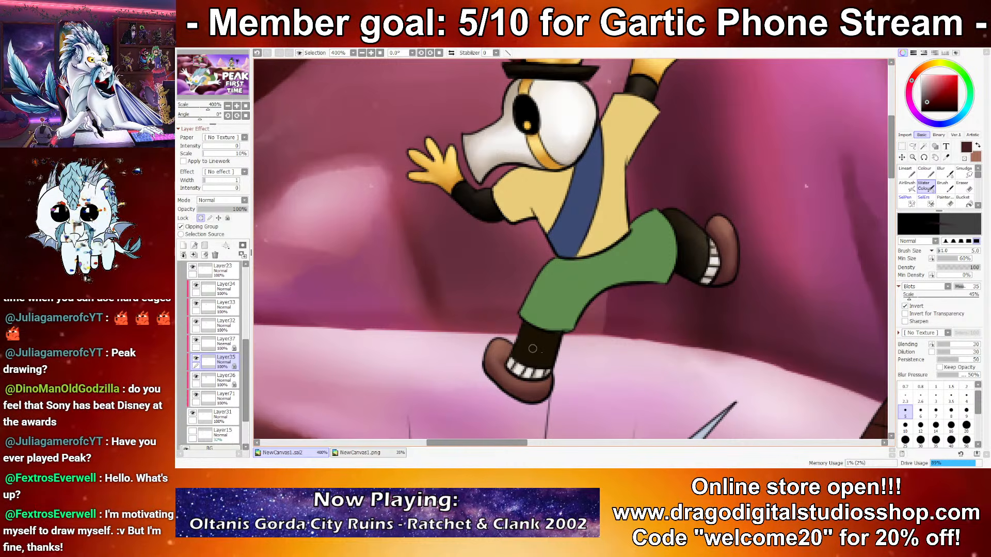
Step: Switch to Layer47, which holds the standing character's brown boots, and lock its transparency
scroll(450, 312, "down", 7)
scroll(476, 312, "down", 2)
left_click_drag(818, 384, 711, 323)
scroll(710, 323, "up", 6)
left_click_drag(573, 283, 555, 312)
key("ctrl+z")
scroll(480, 300, "up", 2)
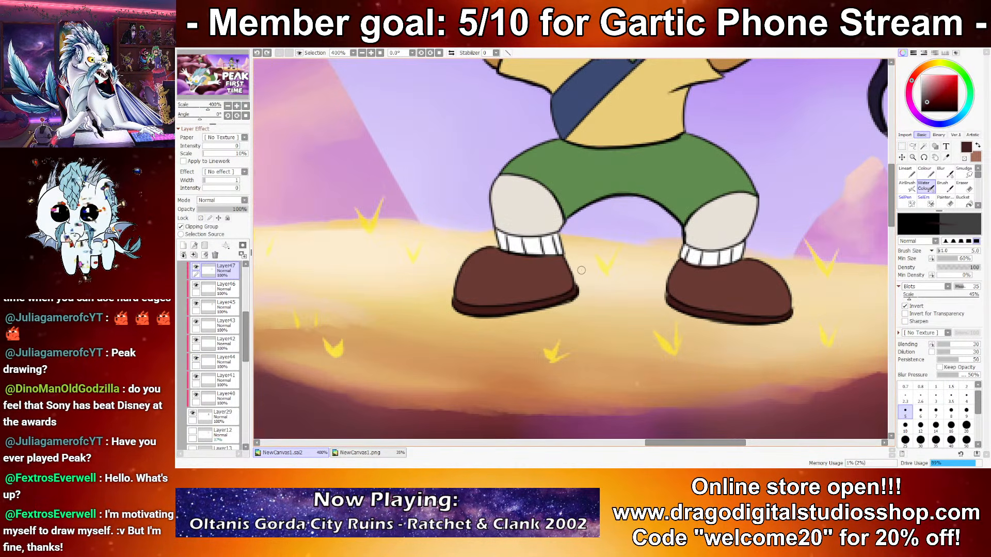
key("ctrl+y")
key("ctrl+z")
left_click(201, 218)
Step: Shade both of the standing character's boots with dark maroon, using brush sizes 25 and 10
mouse_move(461, 298)
left_mouse_down()
mouse_move(568, 272)
mouse_move(463, 301)
mouse_move(585, 284)
mouse_move(442, 293)
mouse_move(583, 281)
mouse_move(456, 277)
mouse_move(564, 272)
left_mouse_up()
left_click(905, 440)
left_click(905, 425)
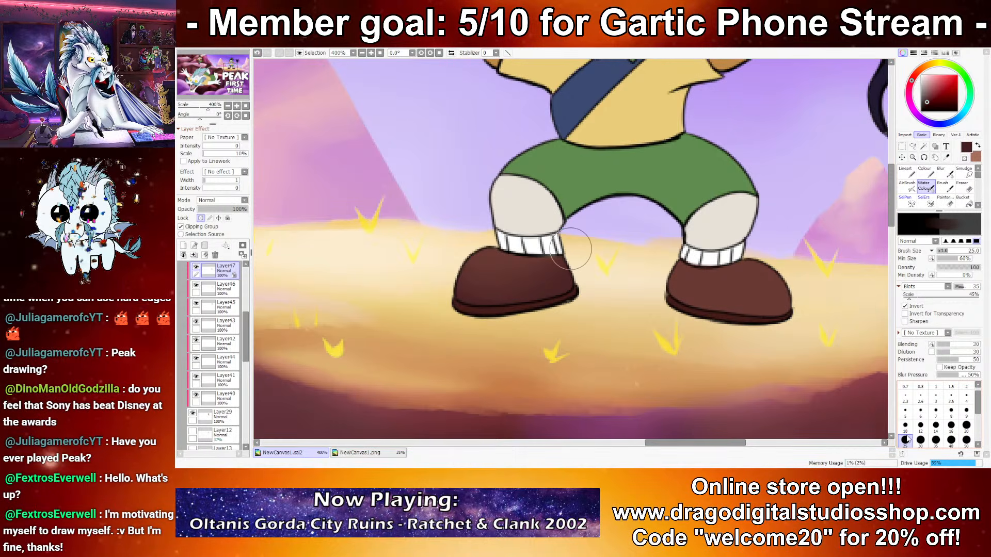
mouse_move(768, 306)
left_mouse_down()
mouse_move(677, 298)
mouse_move(723, 289)
mouse_move(674, 281)
mouse_move(691, 270)
left_mouse_up()
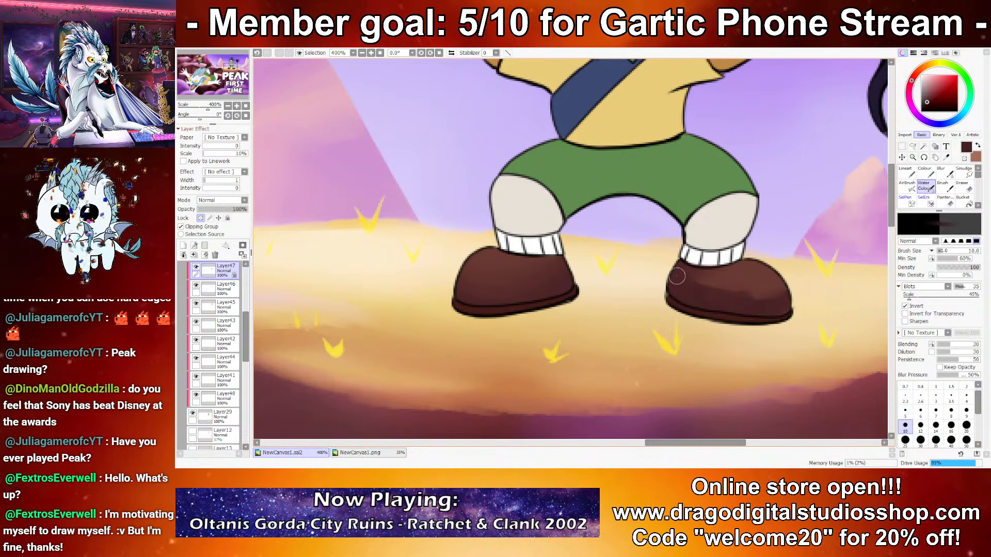
Step: Highlight the tops of both of the standing character's boots with light reddish-brown at brush size 10
key("x")
mouse_move(776, 289)
left_mouse_down()
mouse_move(743, 273)
mouse_move(778, 288)
mouse_move(774, 298)
left_mouse_up()
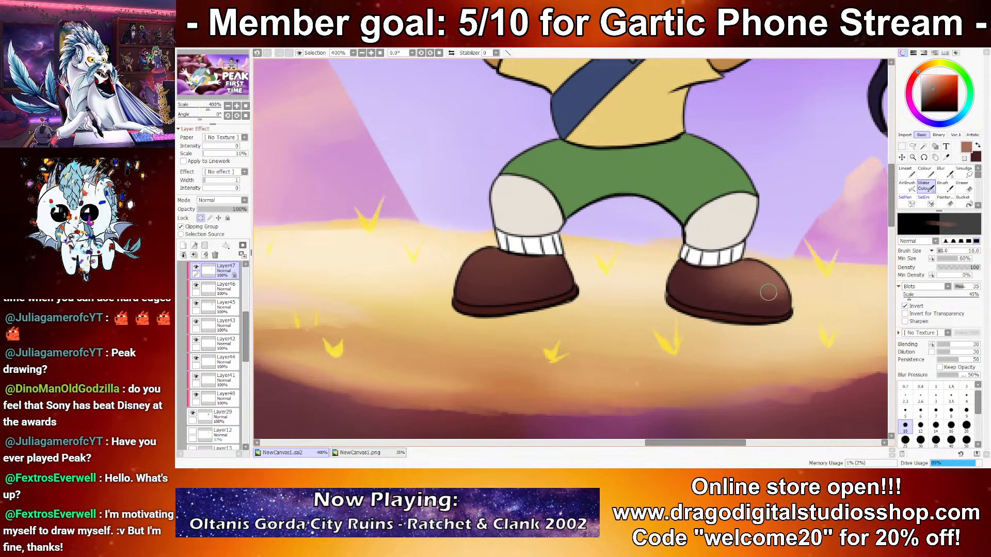
mouse_move(495, 253)
left_mouse_down()
mouse_move(482, 276)
mouse_move(491, 254)
mouse_move(520, 262)
left_mouse_up()
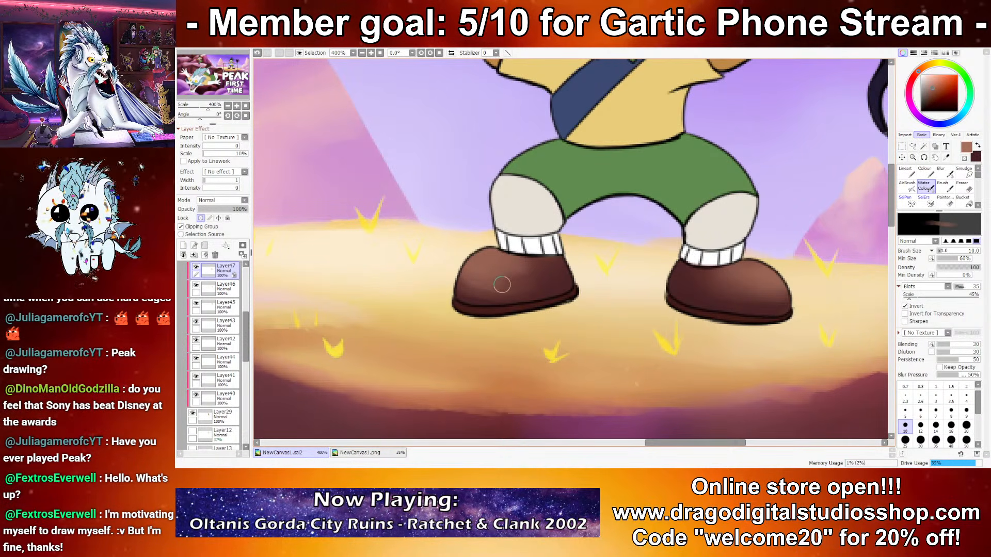
key("ctrl+z")
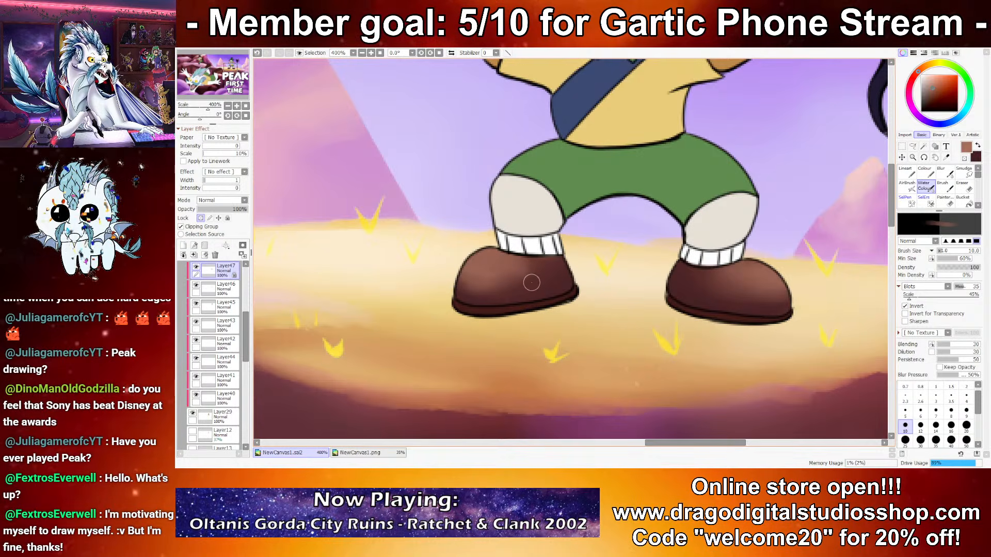
left_click_drag(511, 268, 549, 264)
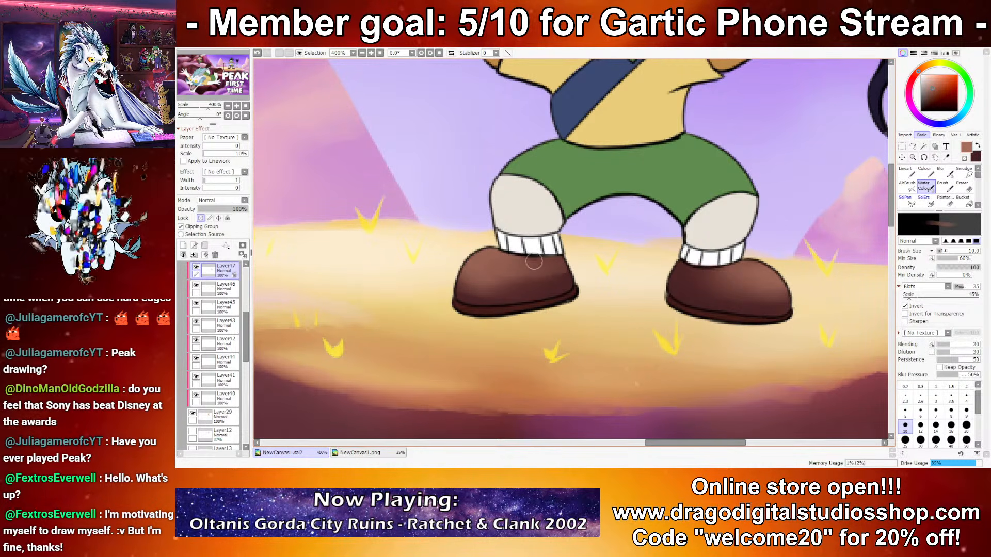
Step: Refine the standing character's boots with dark maroon at brush size 12 and light reddish-brown at size 10
key("x")
key("]")
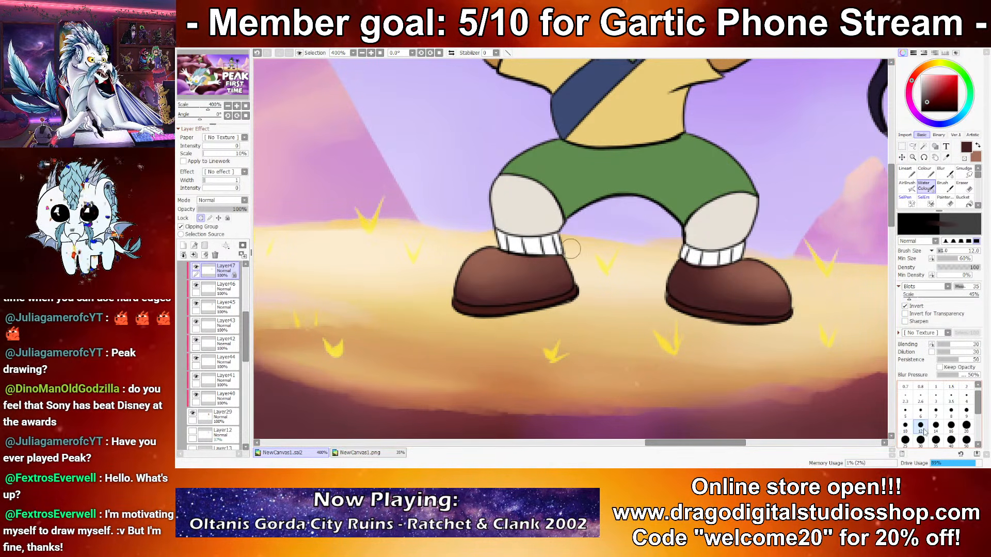
mouse_move(508, 249)
left_mouse_down()
mouse_move(545, 253)
mouse_move(509, 239)
mouse_move(550, 251)
mouse_move(558, 233)
mouse_move(567, 243)
mouse_move(554, 266)
mouse_move(484, 237)
mouse_move(561, 256)
left_mouse_up()
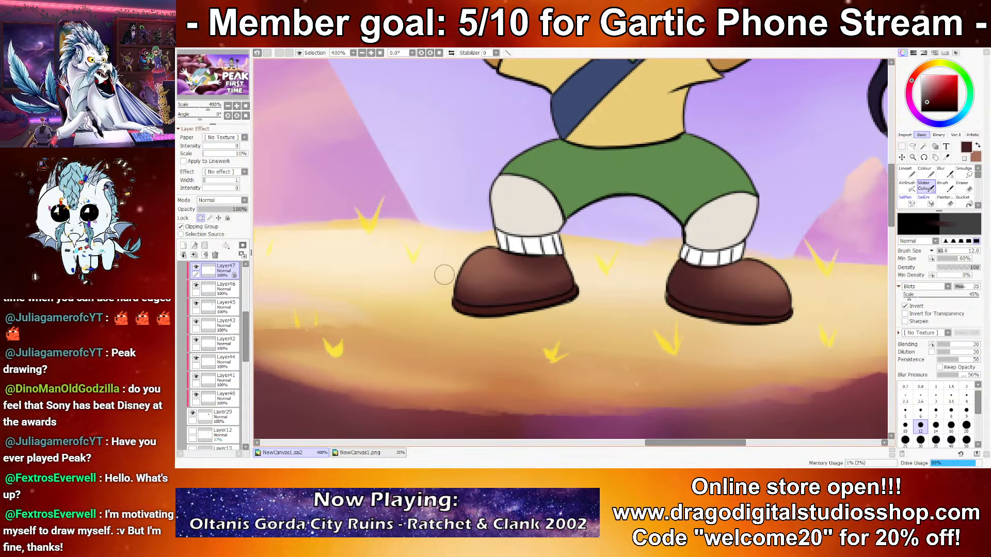
key("x")
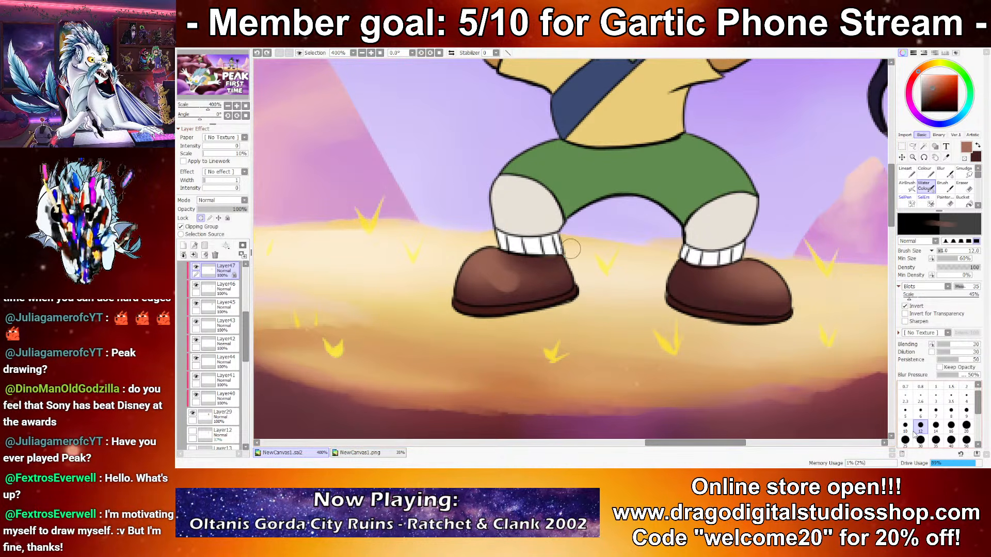
key("bracketleft")
left_click_drag(480, 254, 537, 273)
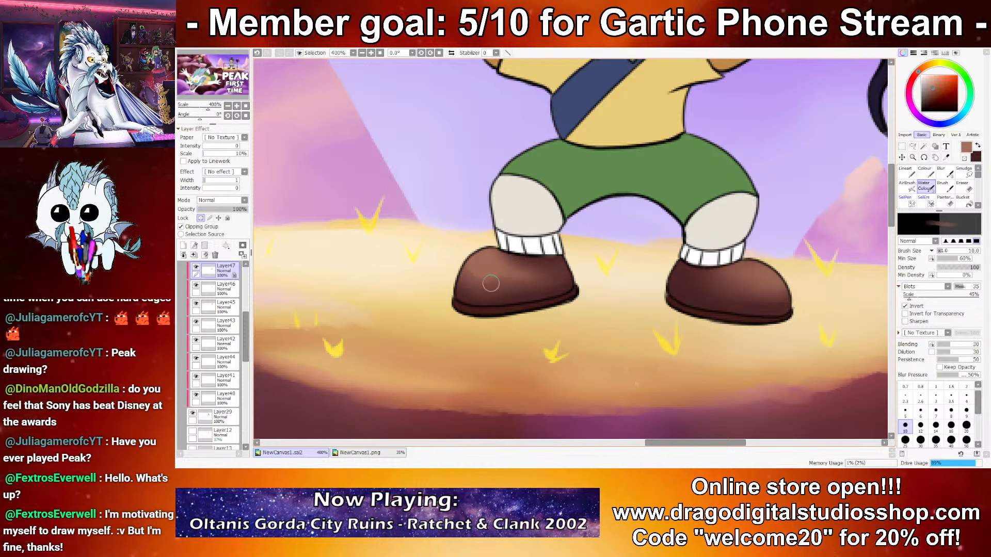
key("x")
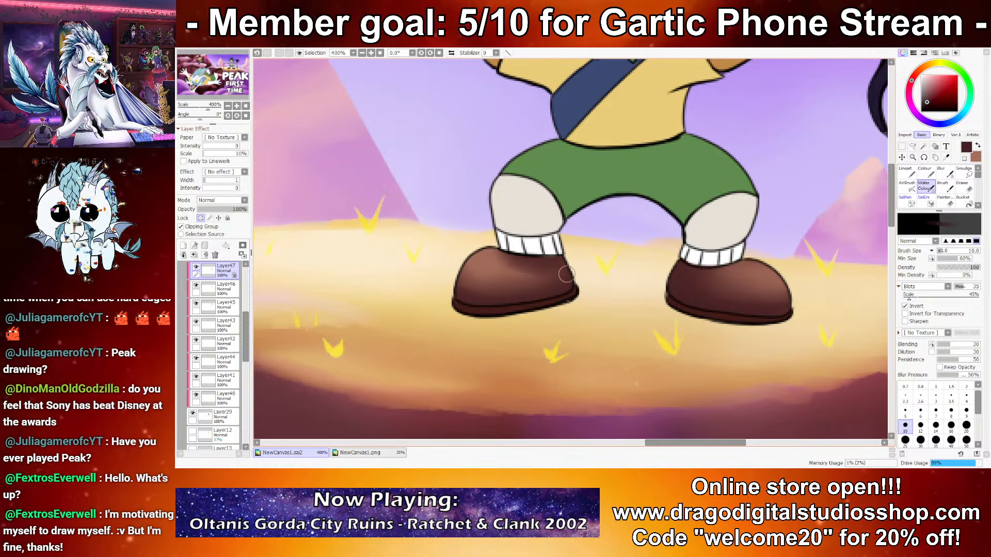
key("x")
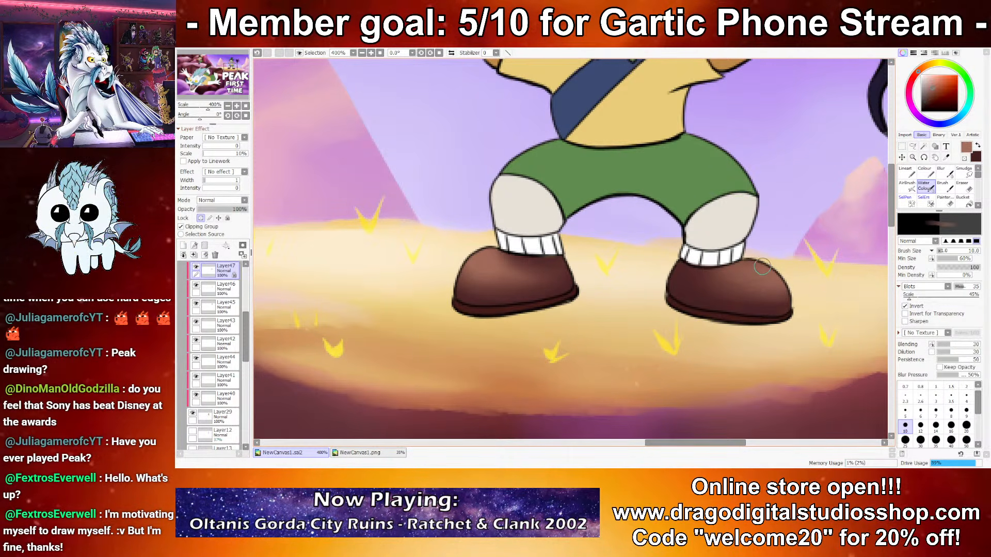
mouse_move(730, 281)
left_mouse_down()
mouse_move(781, 293)
mouse_move(736, 285)
mouse_move(741, 309)
mouse_move(780, 308)
left_mouse_up()
Step: Switch to Layer57, which holds the brown rims of the large falling character's boots
scroll(729, 321, "down", 10)
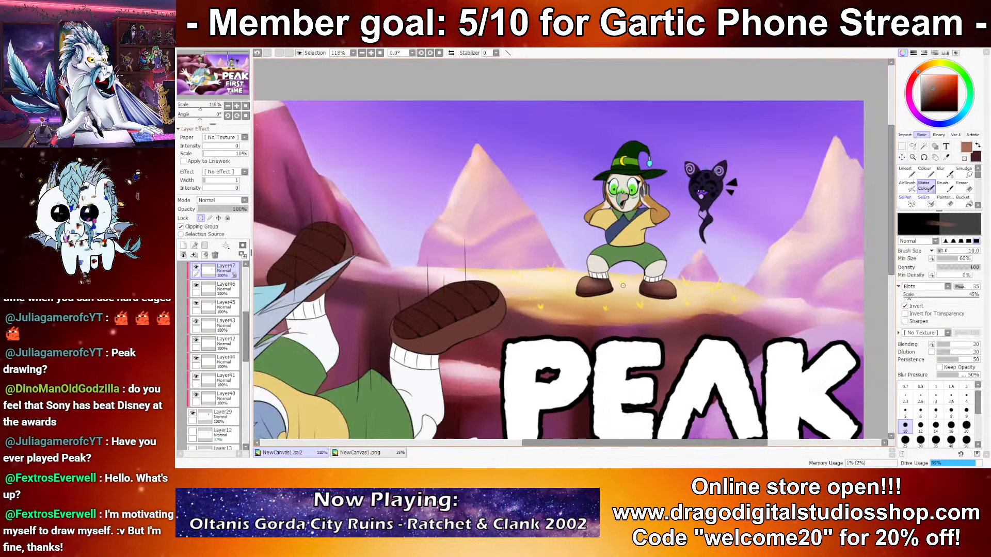
scroll(680, 301, "up", 5)
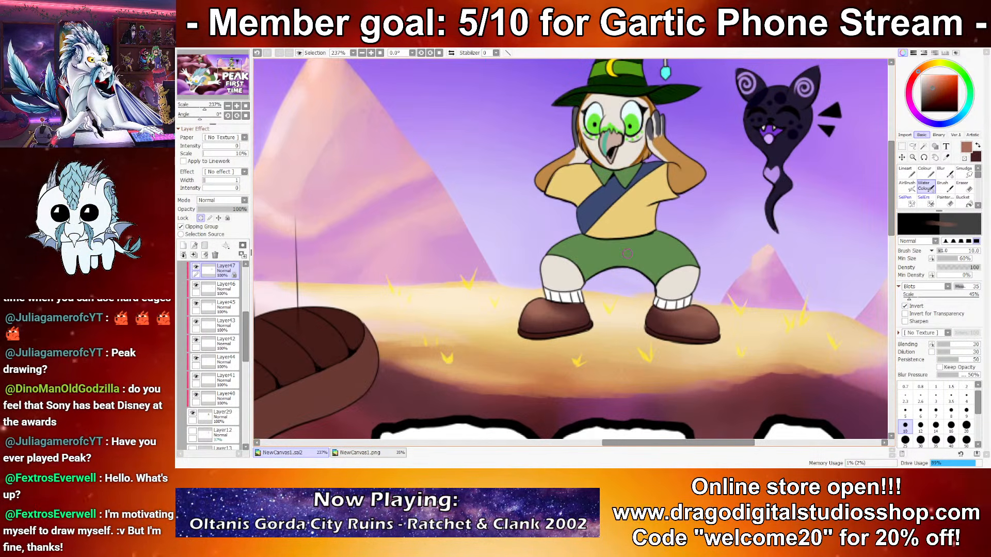
key("x")
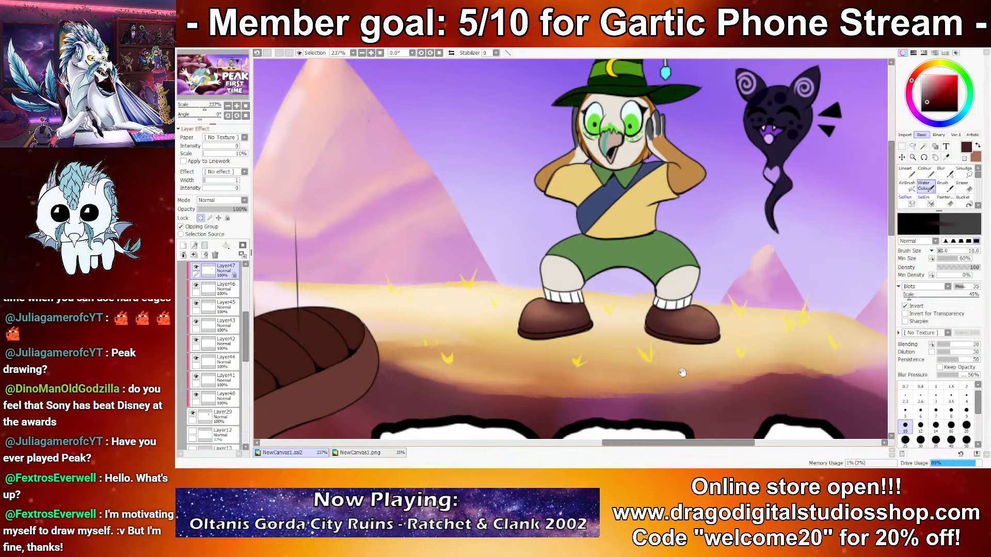
left_click_drag(653, 383, 726, 345)
scroll(706, 344, "down", 5)
left_click_drag(645, 344, 665, 337)
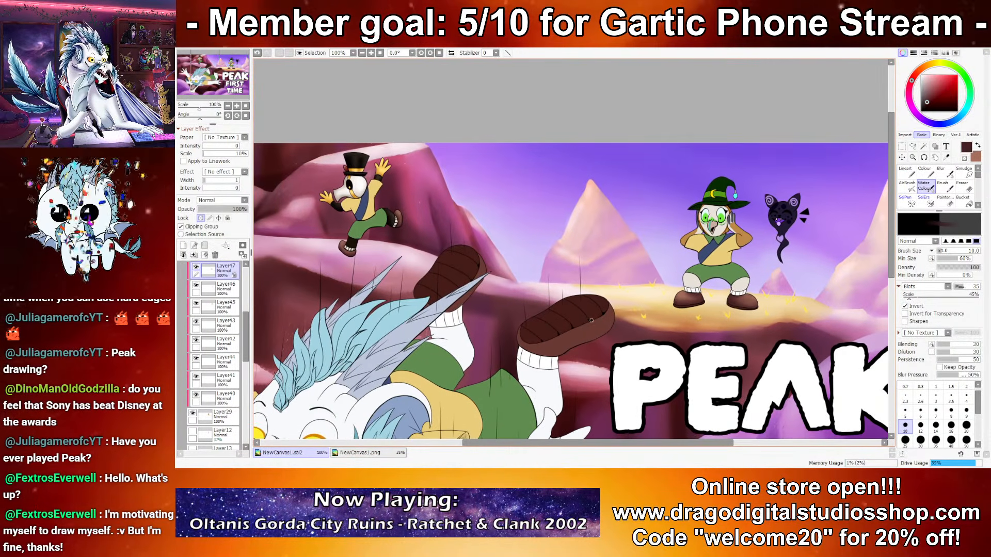
left_click(591, 339, "ctrl")
scroll(589, 331, "up", 3)
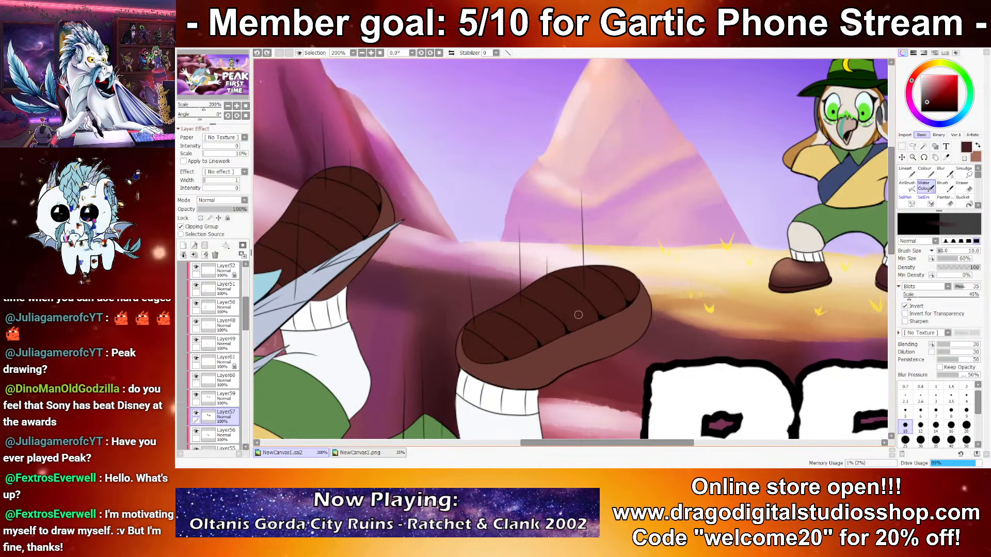
Step: Lock the layer's transparency and shade the rim of the falling character's front boot with dark maroon at brush size 35
key("x")
key("]")
key("]")
key("]")
key("]")
key("]")
key("]")
key("]")
left_click(201, 219)
mouse_move(564, 380)
left_mouse_down()
mouse_move(494, 378)
mouse_move(562, 384)
mouse_move(505, 342)
mouse_move(577, 363)
left_mouse_up()
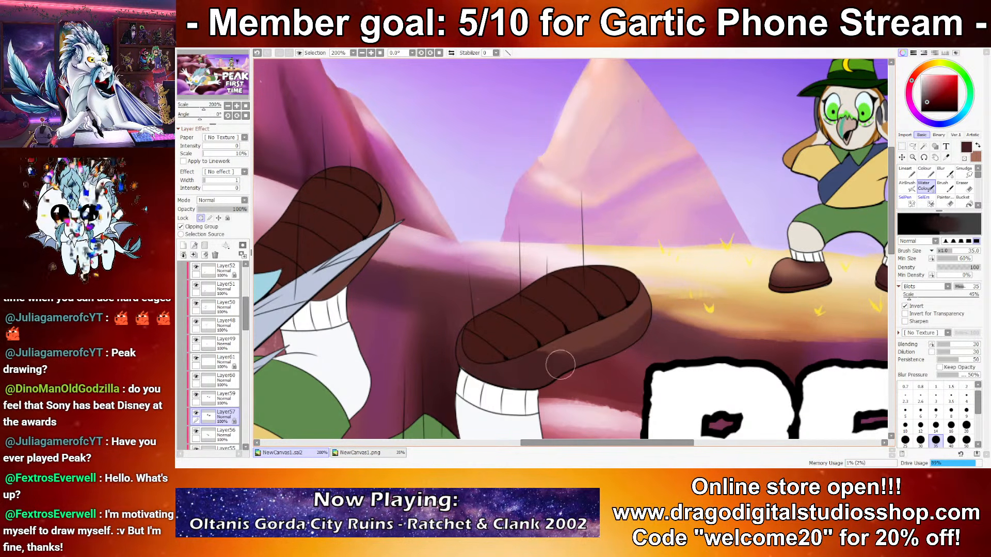
mouse_move(661, 306)
left_mouse_down()
mouse_move(488, 362)
mouse_move(562, 360)
mouse_move(476, 354)
left_mouse_up()
left_click_drag(631, 280, 503, 379)
Step: Highlight the rim of the falling character's front boot with light reddish-brown at brush size 10
key("x")
left_click(905, 424)
mouse_move(632, 340)
left_mouse_down()
mouse_move(644, 287)
mouse_move(594, 324)
mouse_move(602, 330)
mouse_move(555, 322)
mouse_move(640, 303)
mouse_move(560, 344)
left_mouse_up()
key("ctrl+z")
key("ctrl+z")
left_click_drag(641, 305, 625, 317)
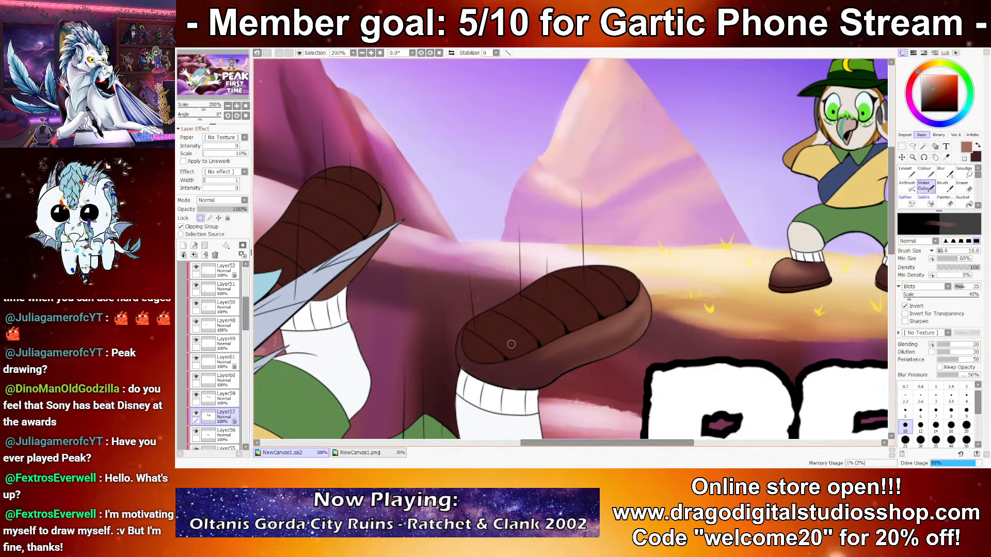
Step: Shade the rim of the falling character's rear boot with dark maroon and highlight it with light reddish-brown at brush size 10
scroll(496, 341, "down", 1)
left_click_drag(518, 339, 663, 272)
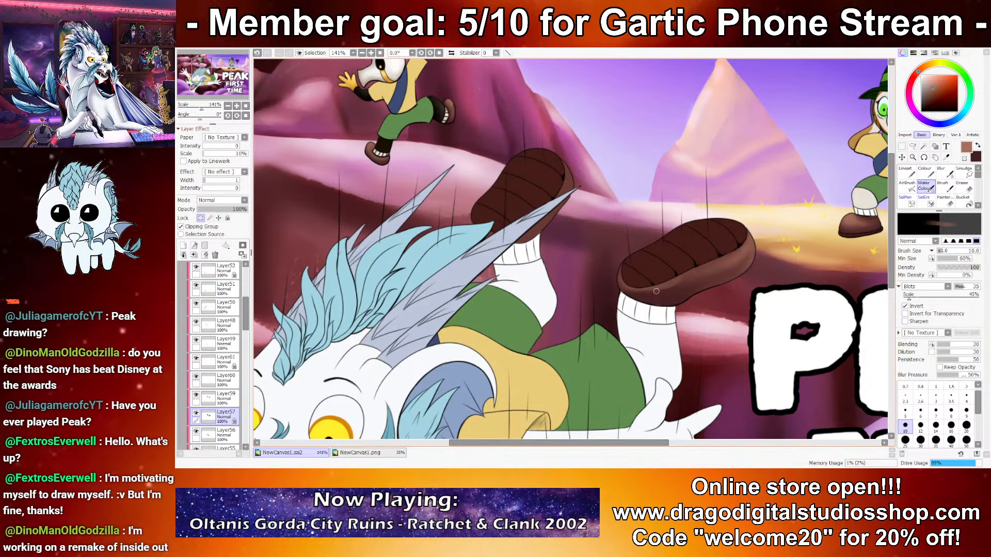
left_click(905, 440)
left_click(905, 425)
key("x")
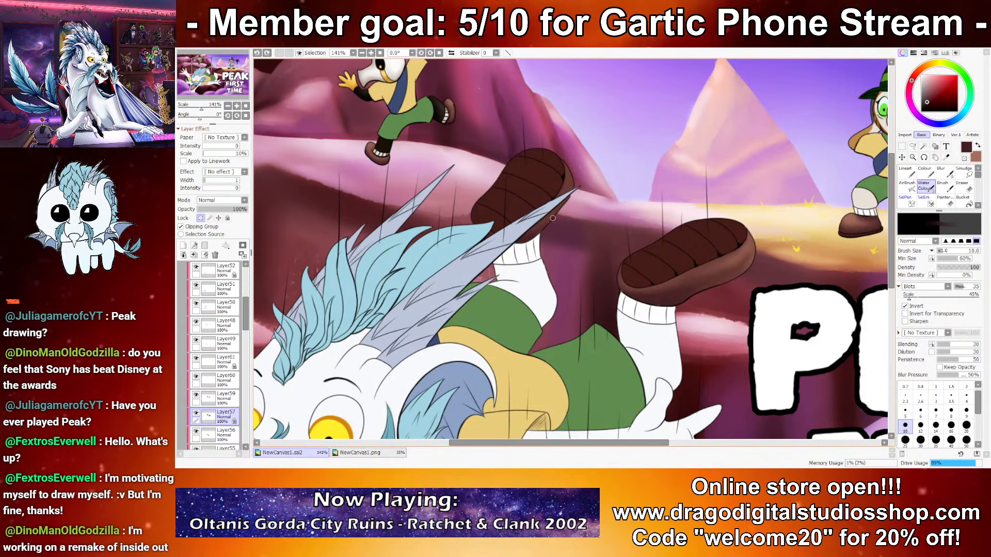
key("x")
key("ctrl+z")
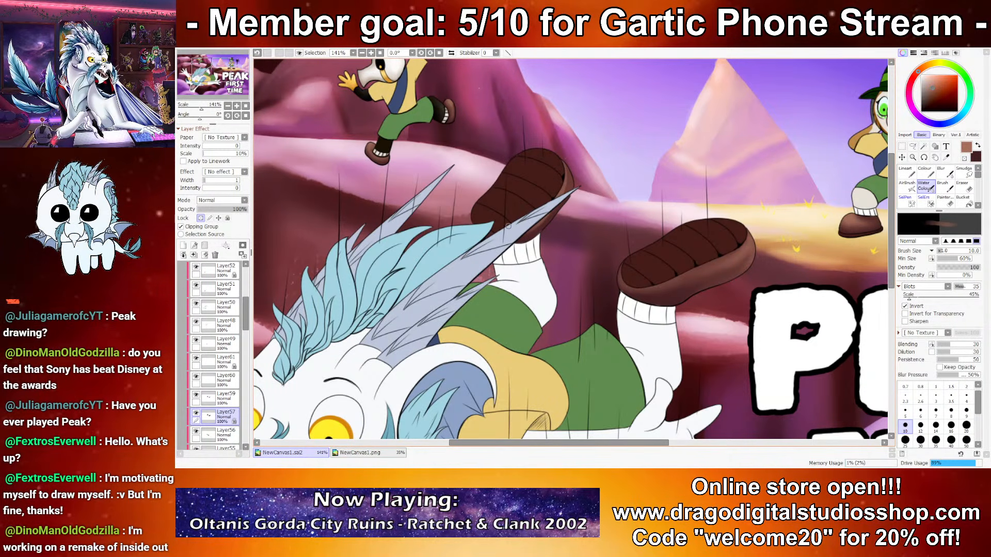
left_click_drag(565, 164, 544, 227)
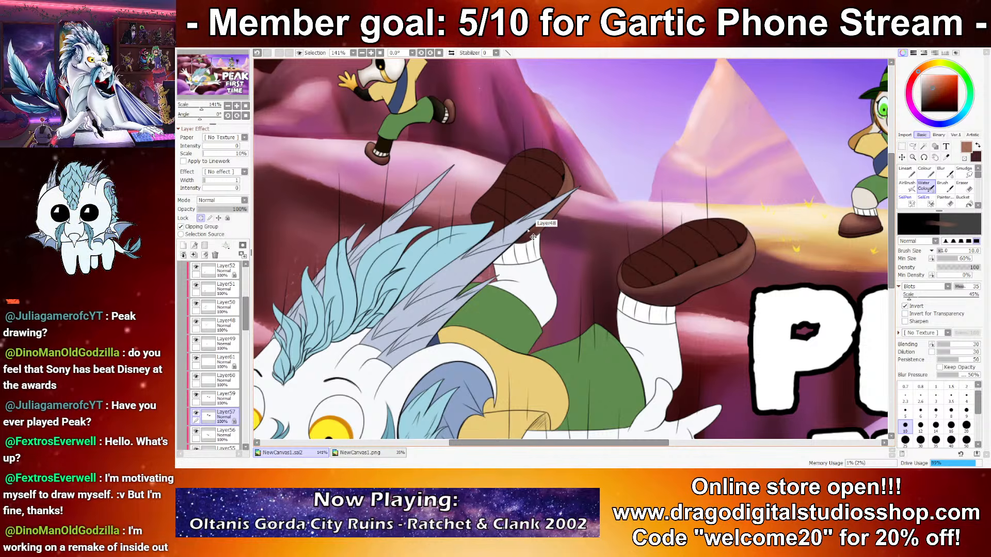
Step: Switch to Layer59, which holds the falling character's boot soles, and choose a very dark maroon based on the sole colour
scroll(527, 228, "down", 4)
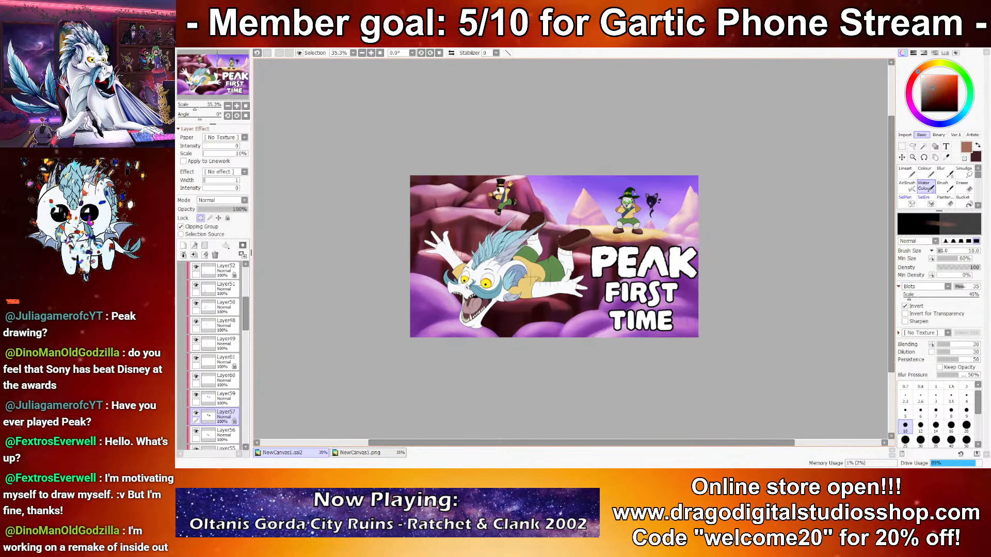
scroll(557, 237, "up", 4)
key("ctrl+z")
key("ctrl+z")
key("ctrl+z")
left_click(609, 189, "alt")
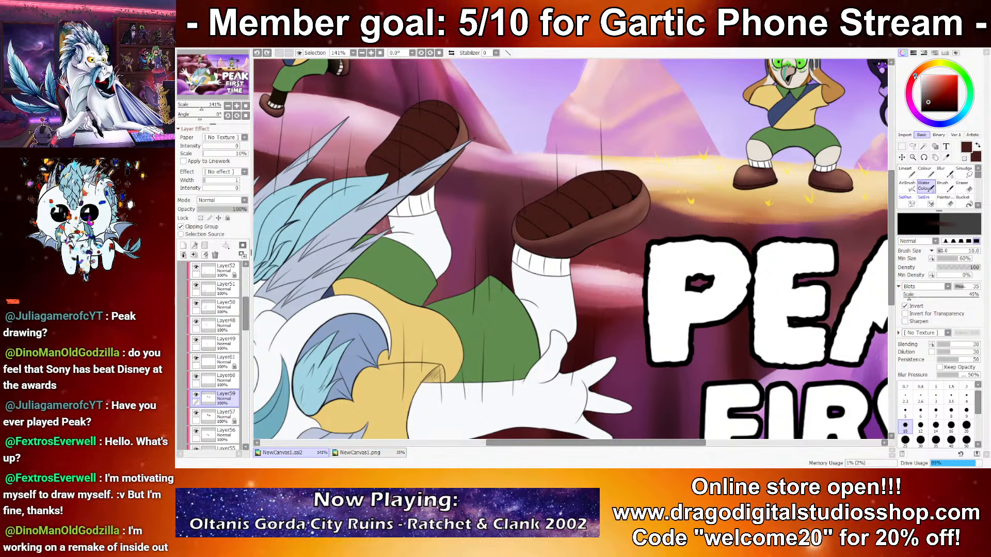
left_click_drag(928, 104, 927, 106)
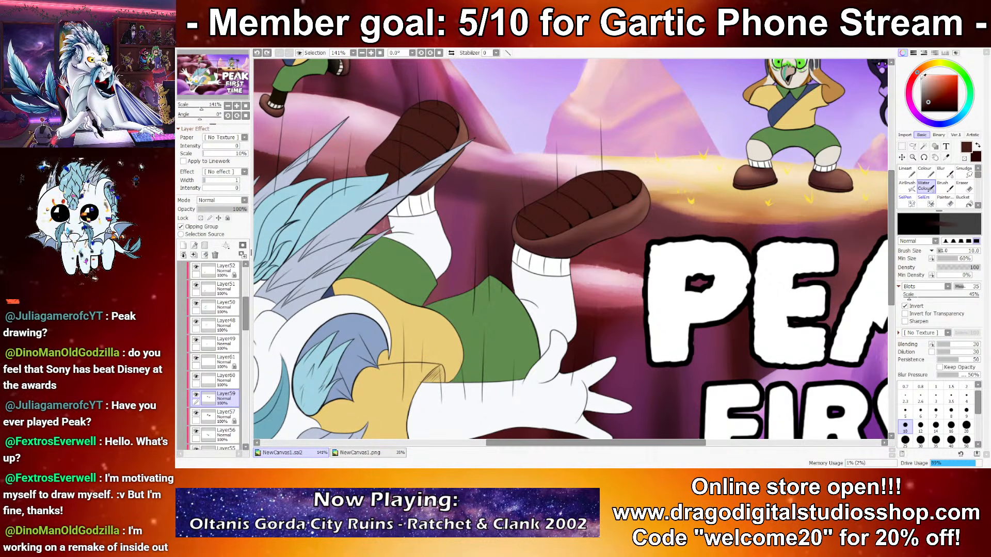
Step: Lock the sole layer's transparency and shade the soles with very dark maroon at brush sizes 35, 10 and 16
left_click(935, 440)
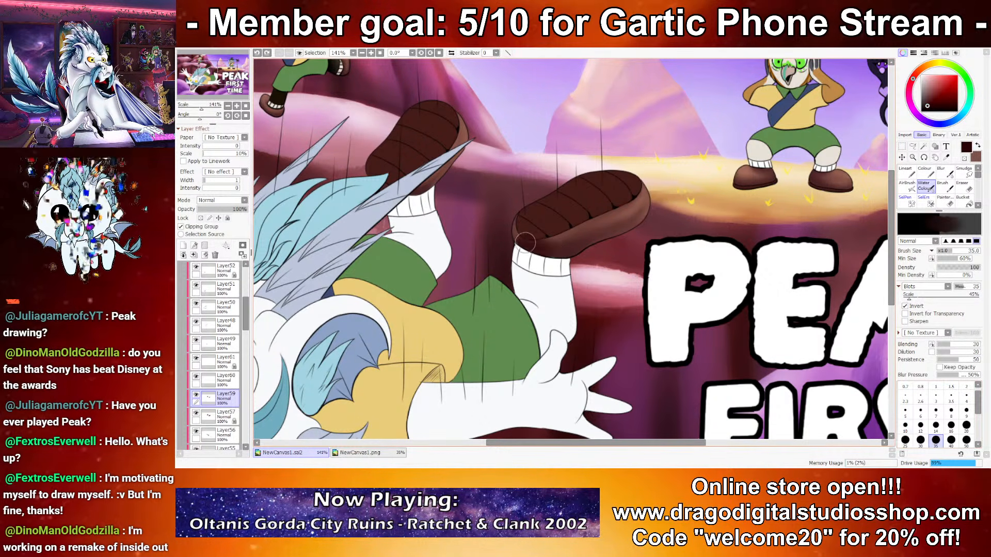
left_click(201, 218)
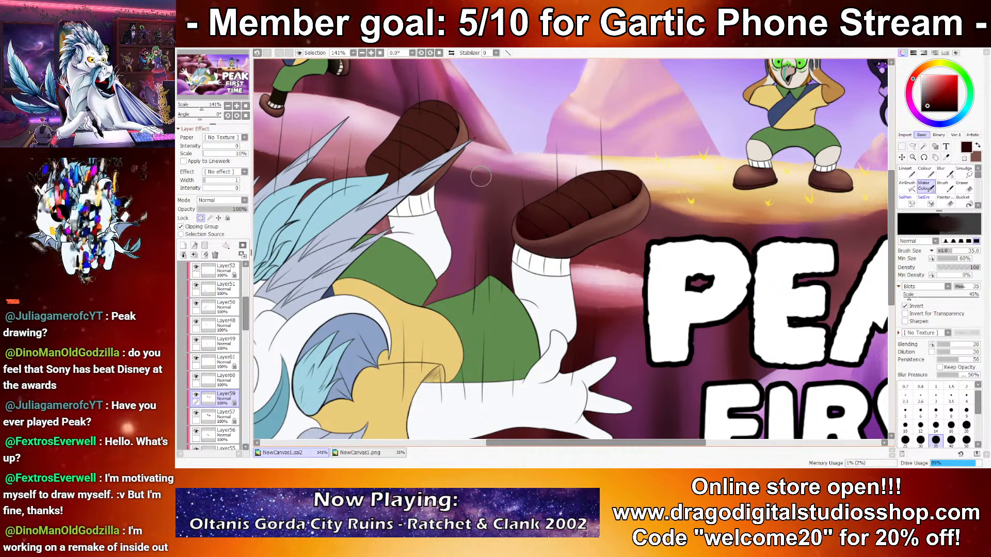
left_click(905, 426)
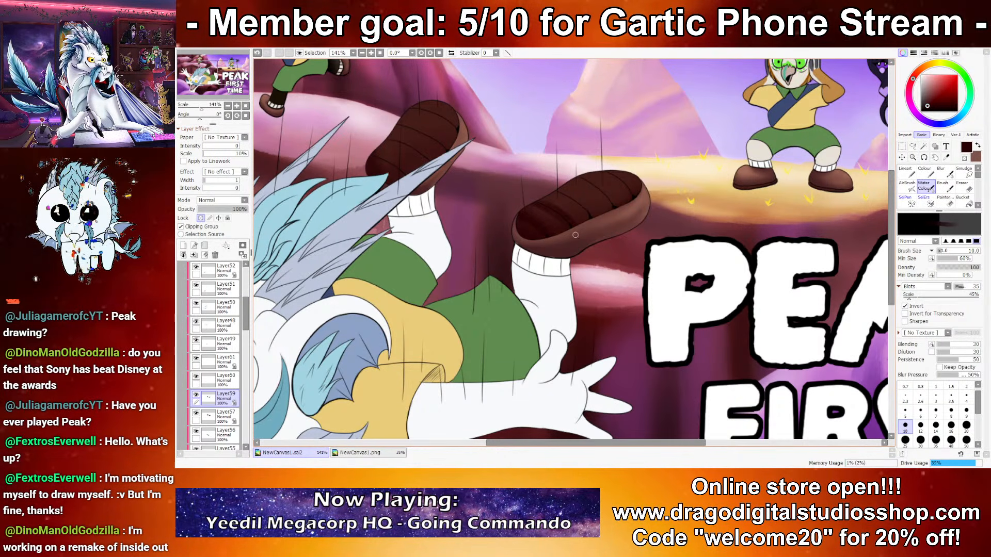
left_click(951, 427)
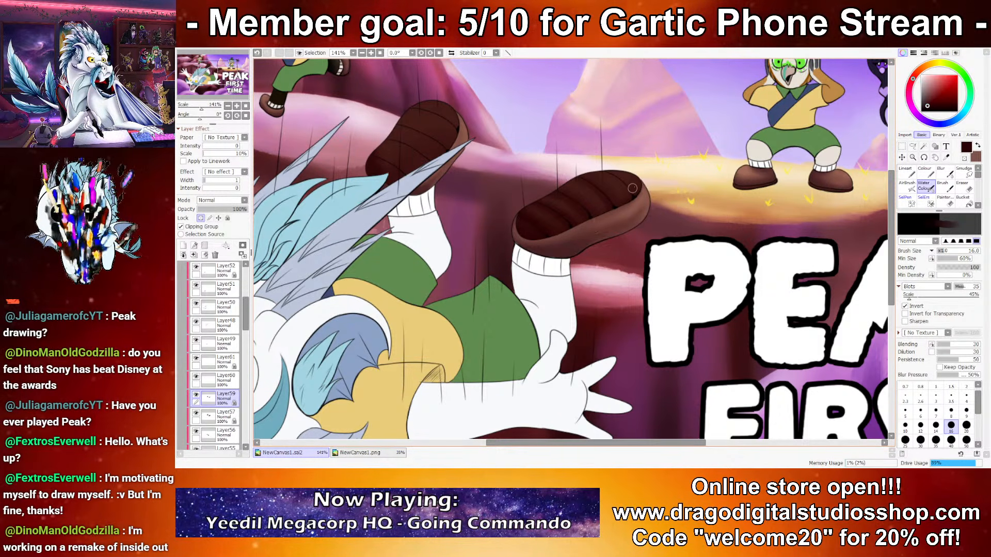
Step: Highlight the ridges of the falling character's front boot sole with muted brown at brush size 10
key("x")
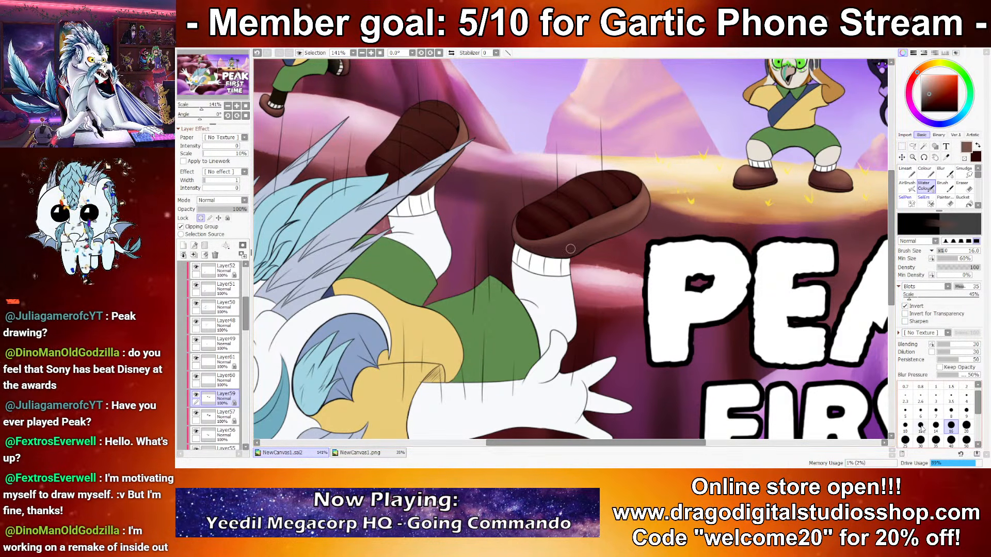
left_click(905, 426)
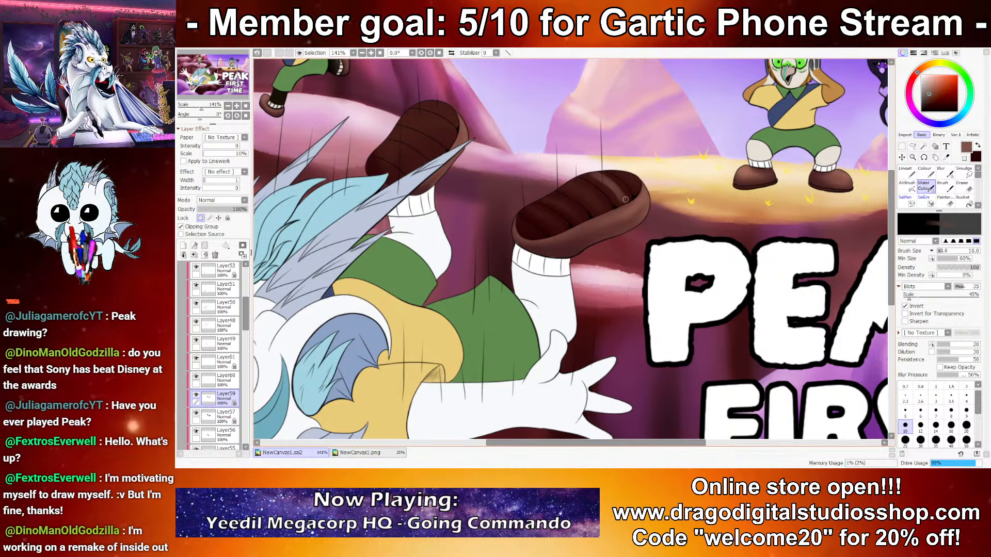
left_click_drag(613, 177, 625, 202)
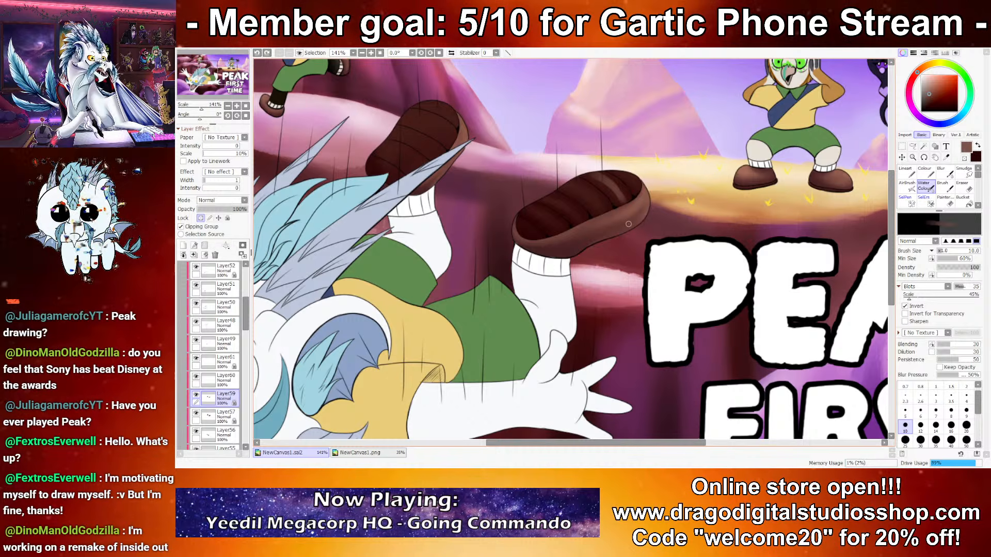
key("ctrl+z")
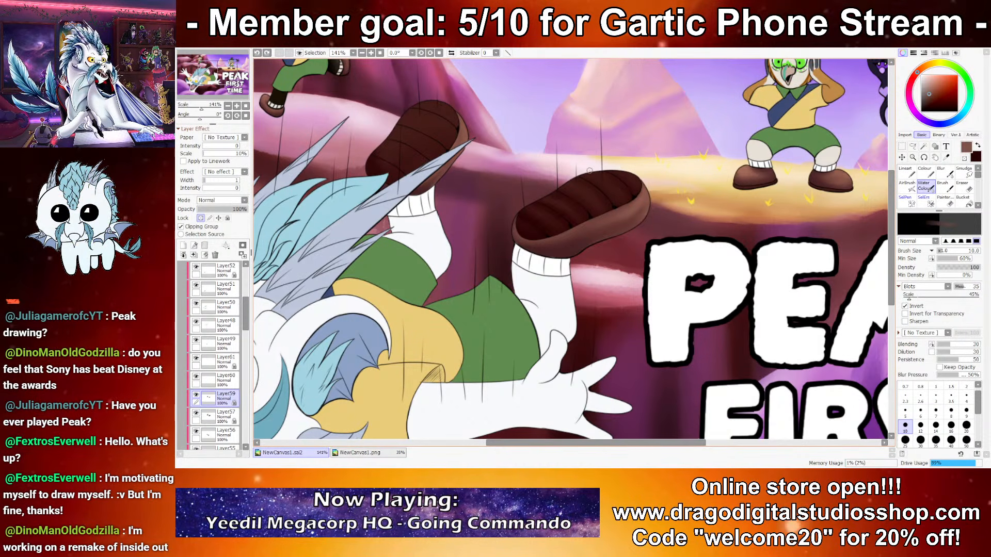
left_click_drag(612, 178, 624, 196)
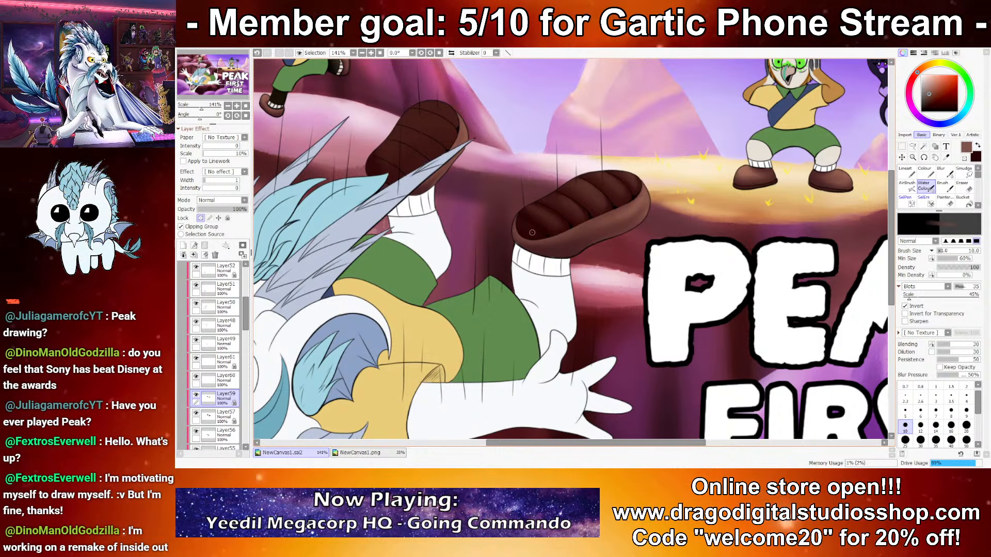
Step: Touch up the grooves of the falling character's front boot sole with very dark maroon at brush size 10
key("x")
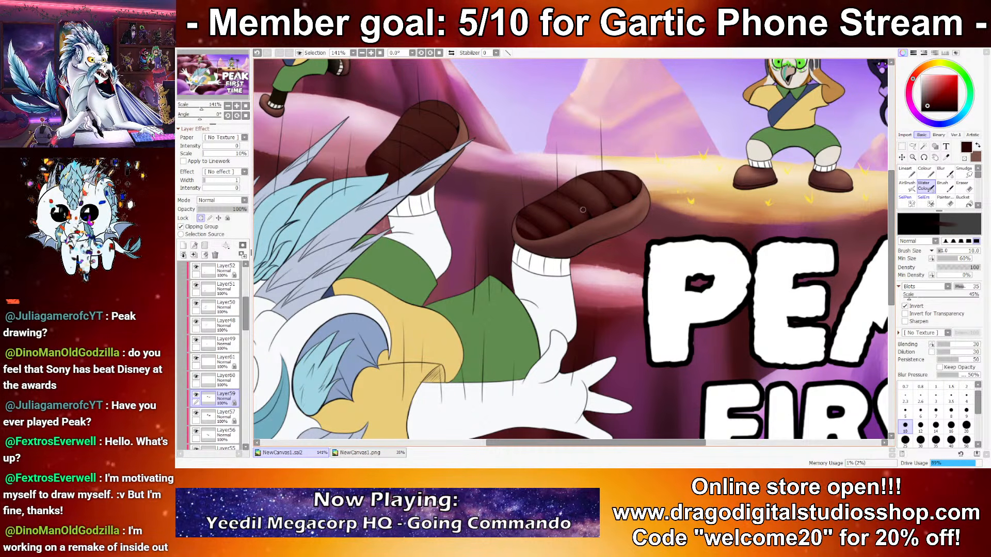
key("ctrl+z")
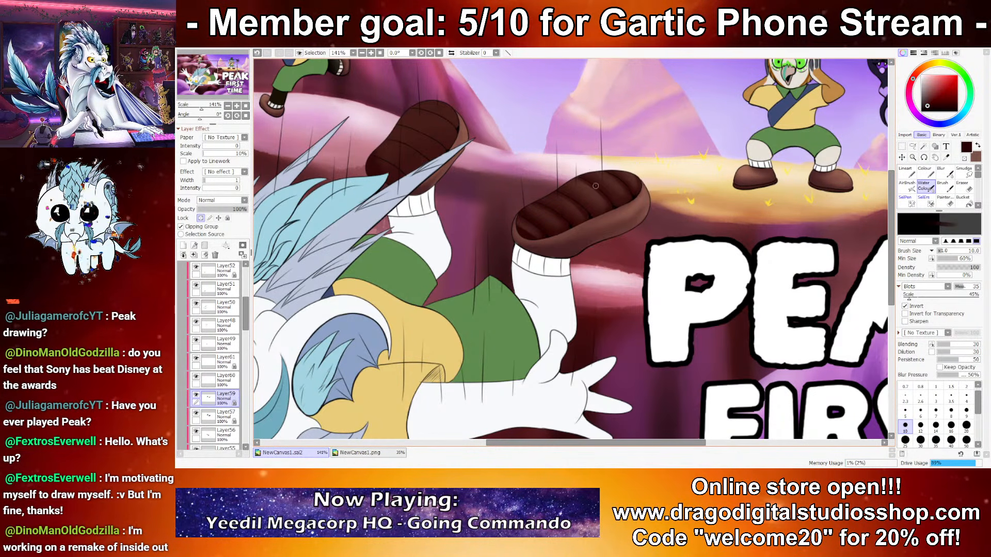
Step: Highlight the ridges of the falling character's rear boot sole with muted brown and deepen its grooves with dark maroon at brush sizes 10 and 12
left_click_drag(459, 243, 584, 294)
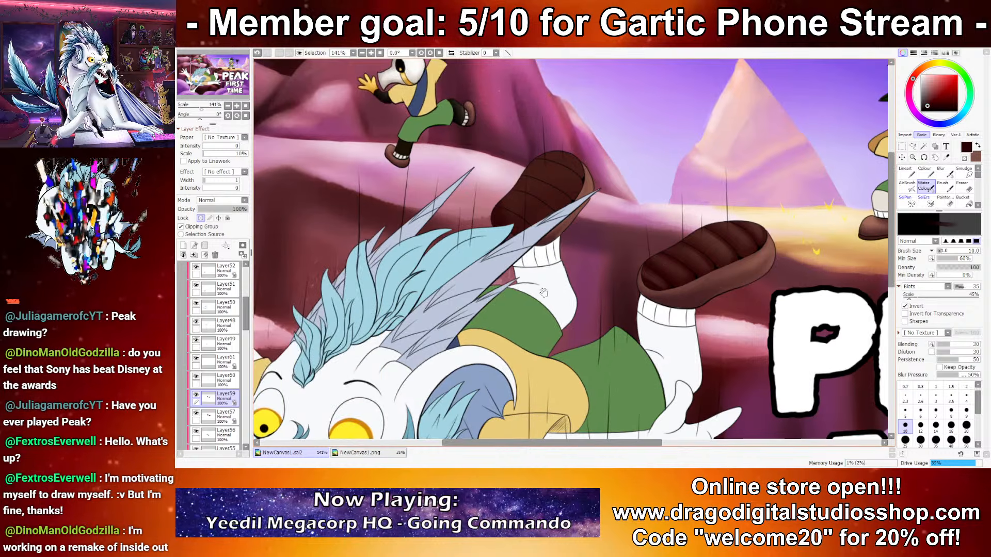
key("x")
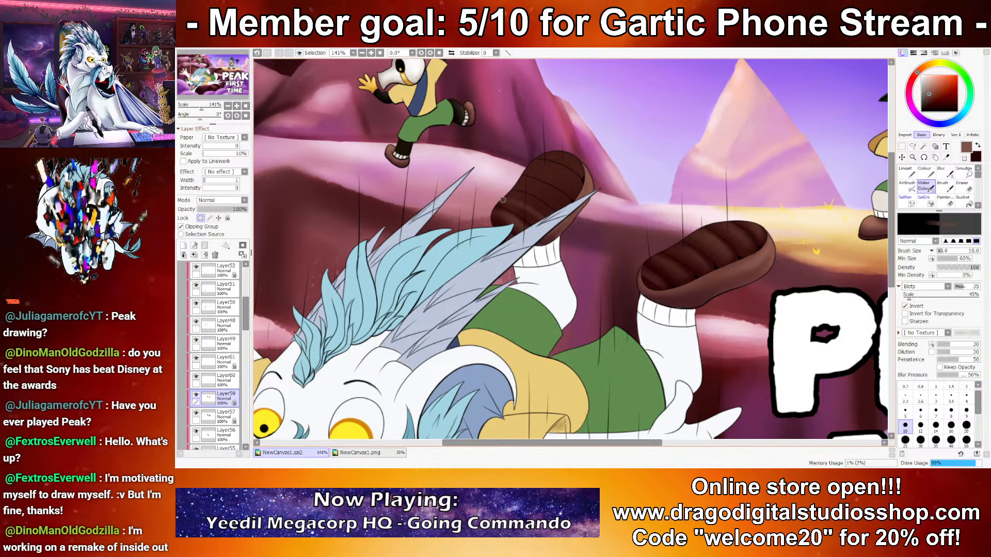
mouse_move(515, 208)
left_mouse_down()
mouse_move(545, 203)
mouse_move(533, 205)
left_mouse_up()
key("ctrl+z")
key("ctrl+z")
key("x")
key("x")
key("ctrl+z")
key("ctrl+z")
key("x")
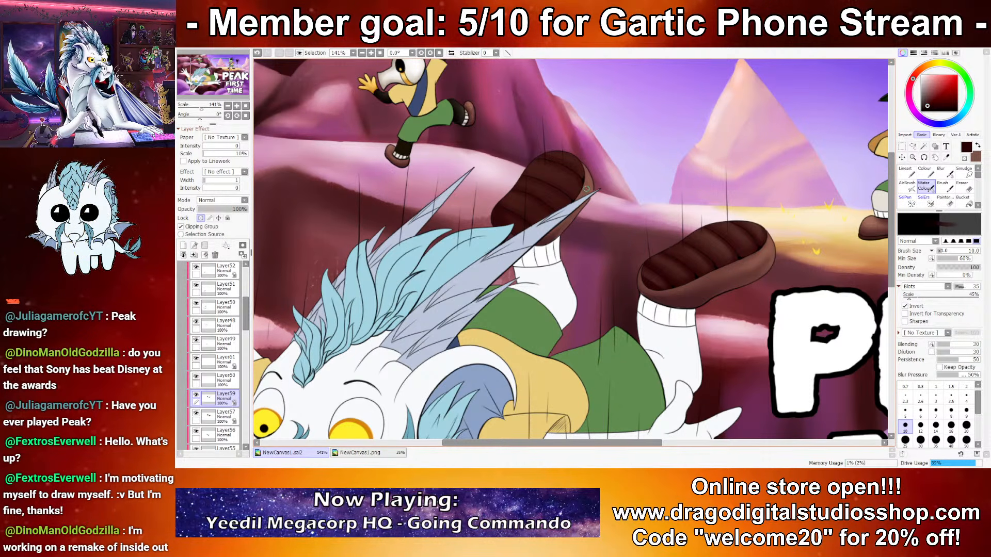
key("x")
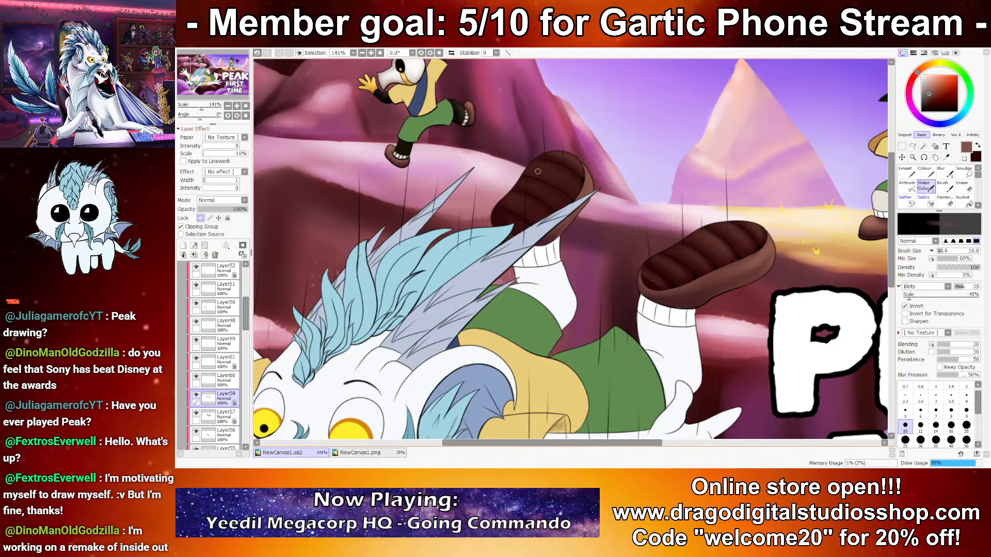
key("bracketright")
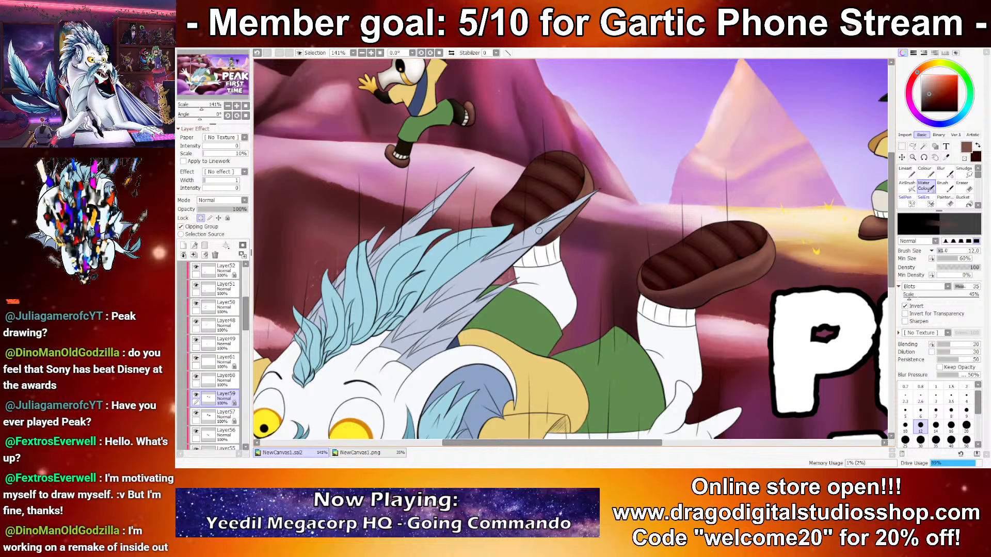
Step: Switch to Layer58, which holds the standing character's boot soles, lock its transparency and shade the soles with very dark maroon
scroll(591, 212, "down", 9)
scroll(656, 215, "up", 12)
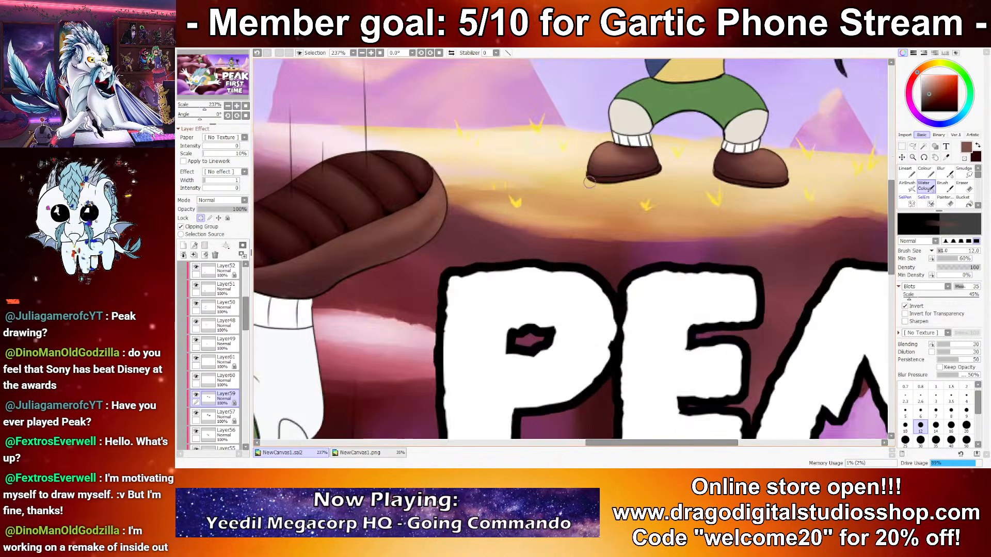
scroll(591, 185, "up", 5)
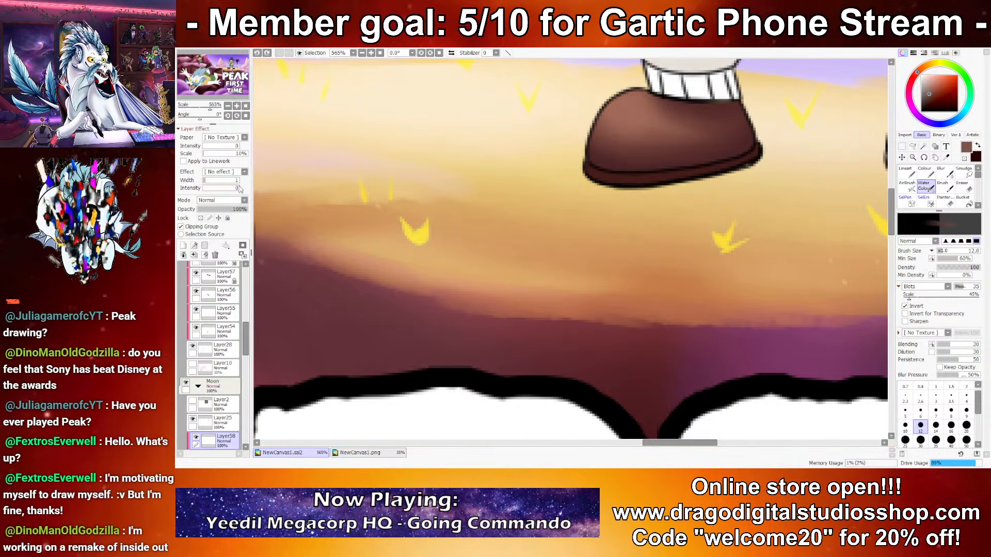
left_click(201, 218)
key("x")
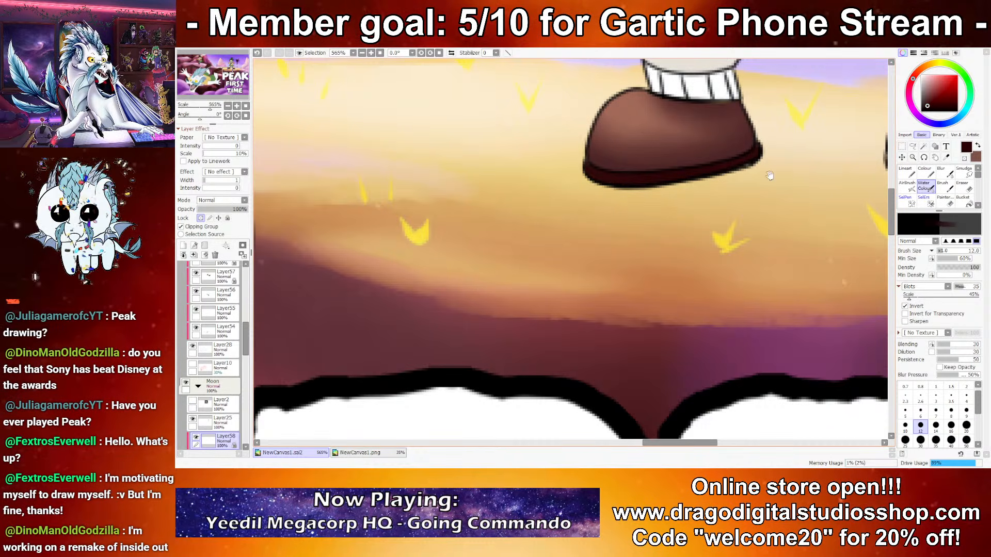
left_click_drag(780, 169, 699, 230)
key("x")
Step: Refine the standing character's boot soles with muted brown highlights and dark maroon shading at brush size 2.3
left_click(905, 397)
left_click_drag(511, 236, 622, 235)
left_click_drag(756, 265, 496, 281)
key("x")
left_click_drag(660, 267, 549, 241)
left_click_drag(662, 268, 711, 267)
key("x")
key("ctrl+z")
left_click_drag(567, 250, 660, 268)
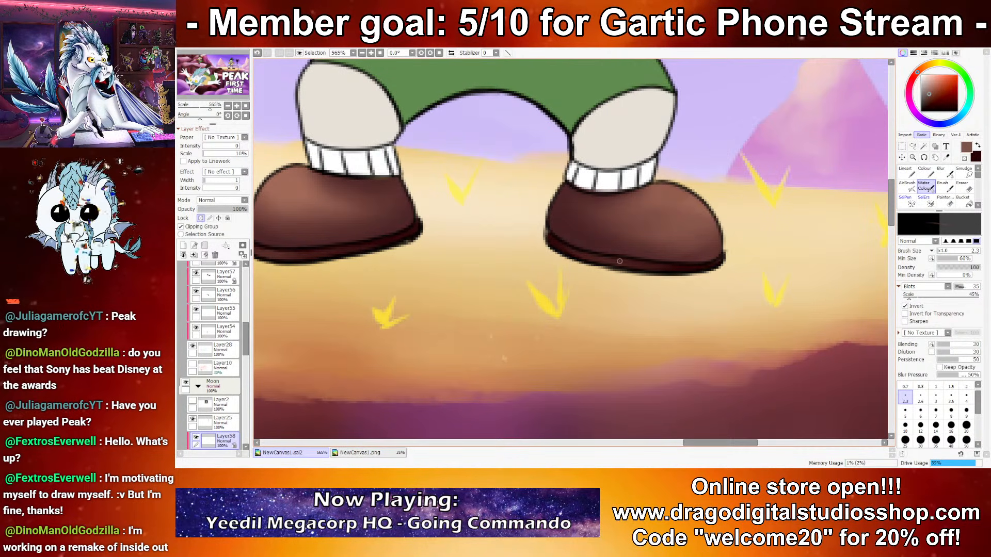
Step: Switch to Layer34, the top-hat character's sash, and choose dark navy and greyish-blue based on the sash colour
scroll(571, 222, "down", 8)
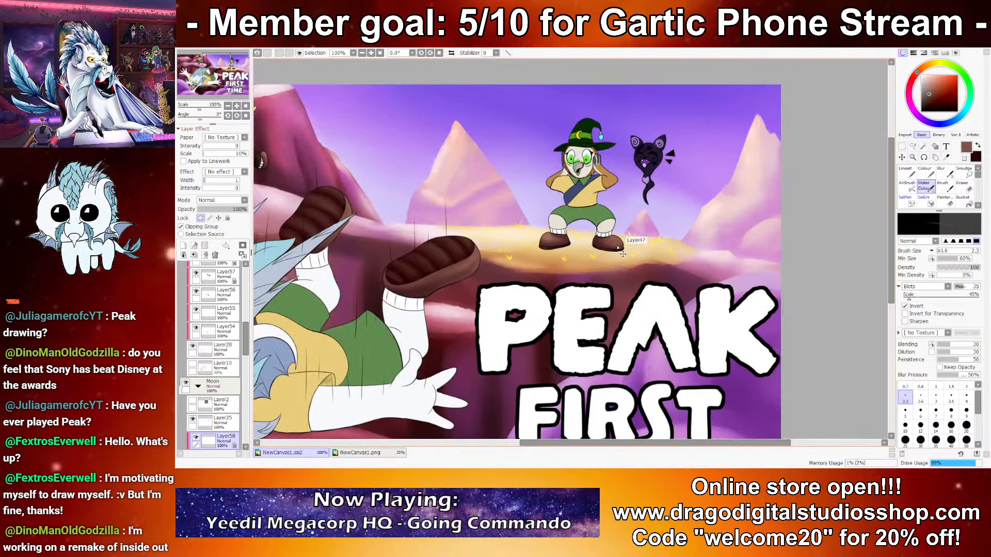
scroll(615, 212, "up", 8)
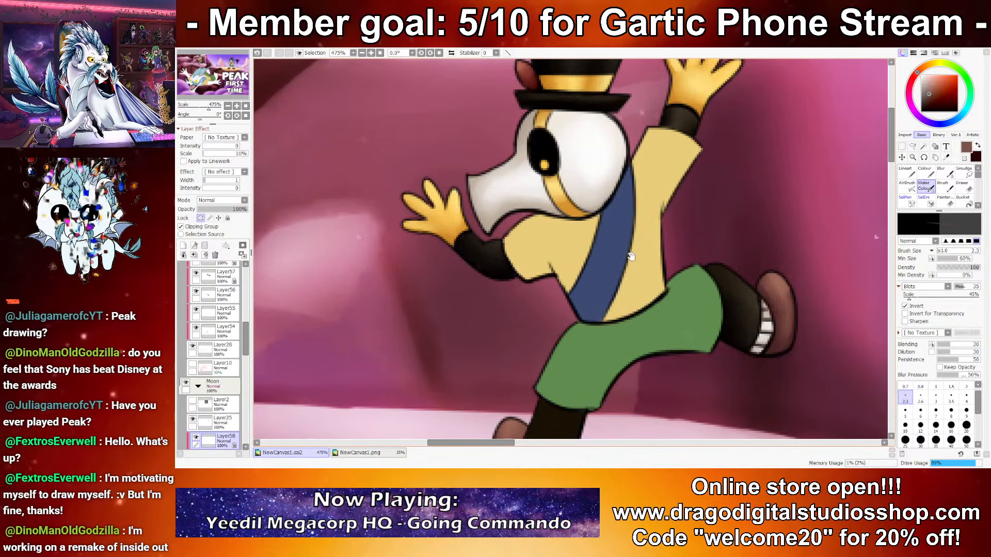
left_click_drag(630, 256, 612, 243)
left_click(592, 283, "ctrl")
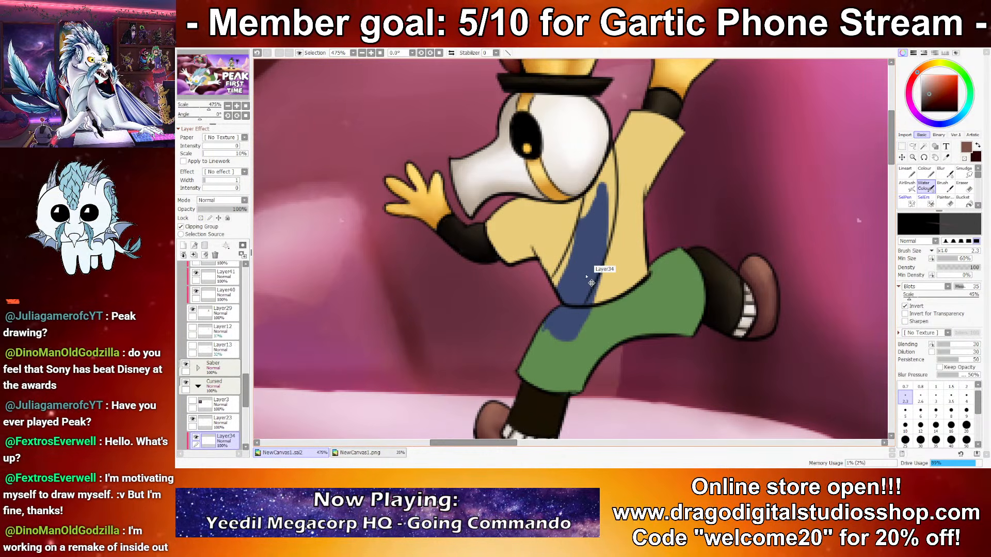
left_click(590, 219, "alt")
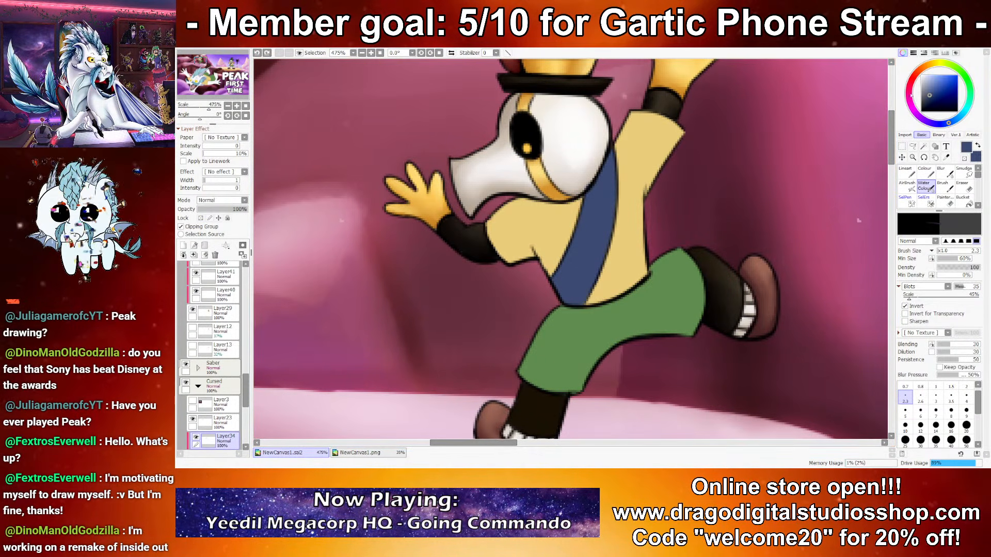
key("x")
Step: Highlight the middle of the top-hat character's sash with greyish-blue at brush size 10
key("x")
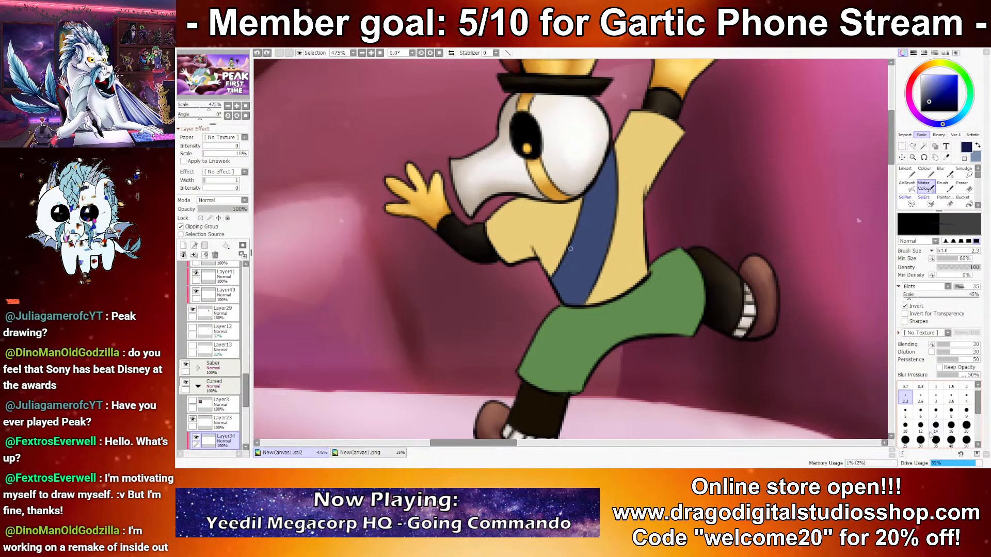
Step: Lock the transparency of the top-hat character's sash layer and shade the sash edges with dark navy at brush size 14
left_click(935, 426)
mouse_move(539, 283)
left_mouse_down()
mouse_move(609, 293)
mouse_move(564, 258)
mouse_move(578, 208)
left_mouse_up()
key("ctrl+z")
left_click(201, 218)
mouse_move(566, 256)
left_mouse_down()
mouse_move(593, 290)
mouse_move(606, 171)
left_mouse_up()
mouse_move(588, 278)
left_mouse_down()
mouse_move(597, 196)
mouse_move(594, 263)
left_mouse_up()
key("x")
key("bracketleft")
key("bracketleft")
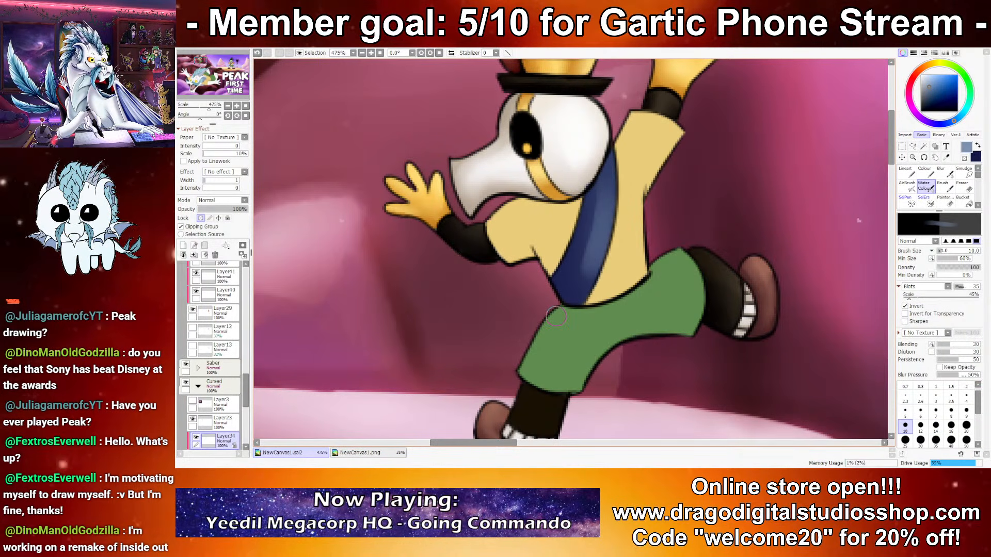
left_click_drag(601, 206, 580, 283)
Step: Refine the shading of the top-hat character's sash with greyish-blue and dark navy at brush size 5
key("bracketleft")
key("bracketleft")
key("bracketleft")
key("bracketleft")
key("bracketleft")
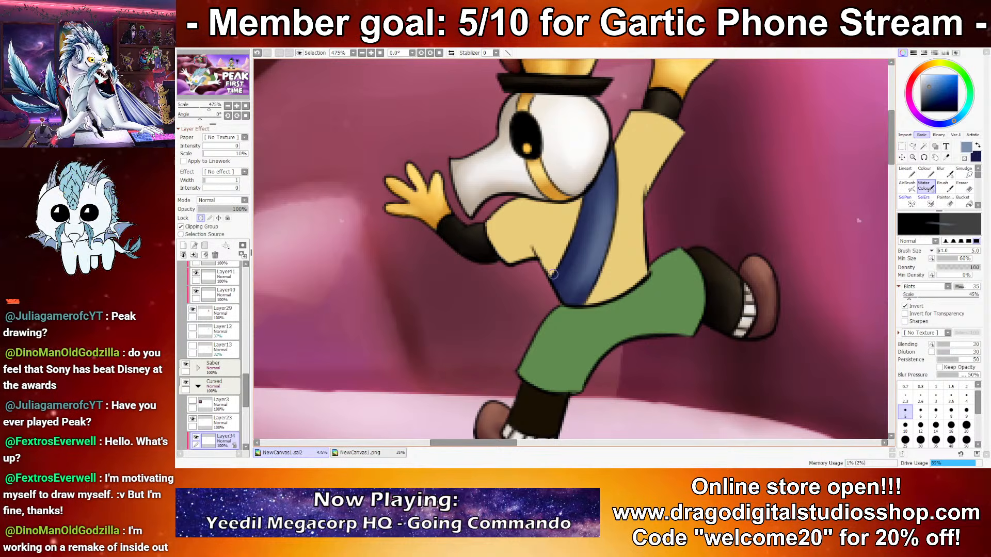
key("x")
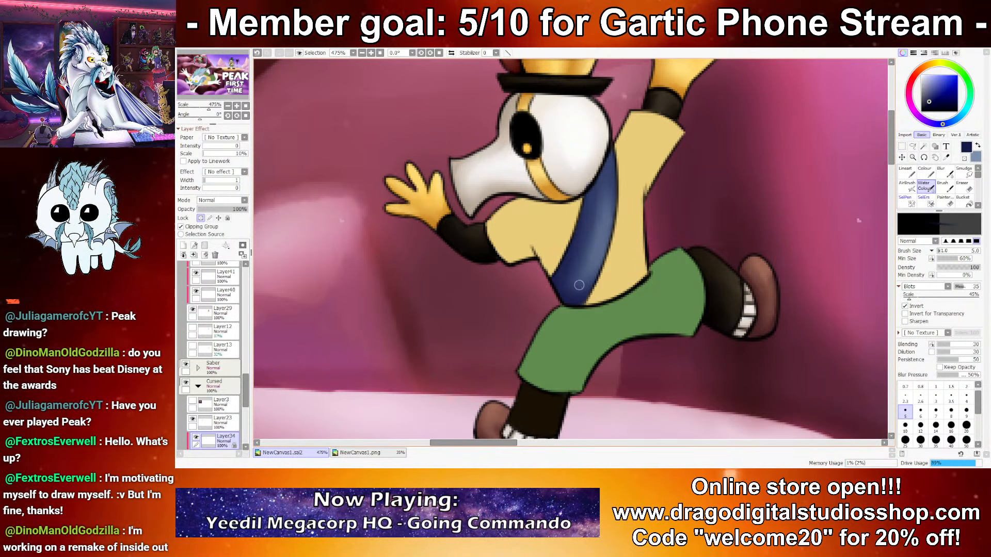
key("x")
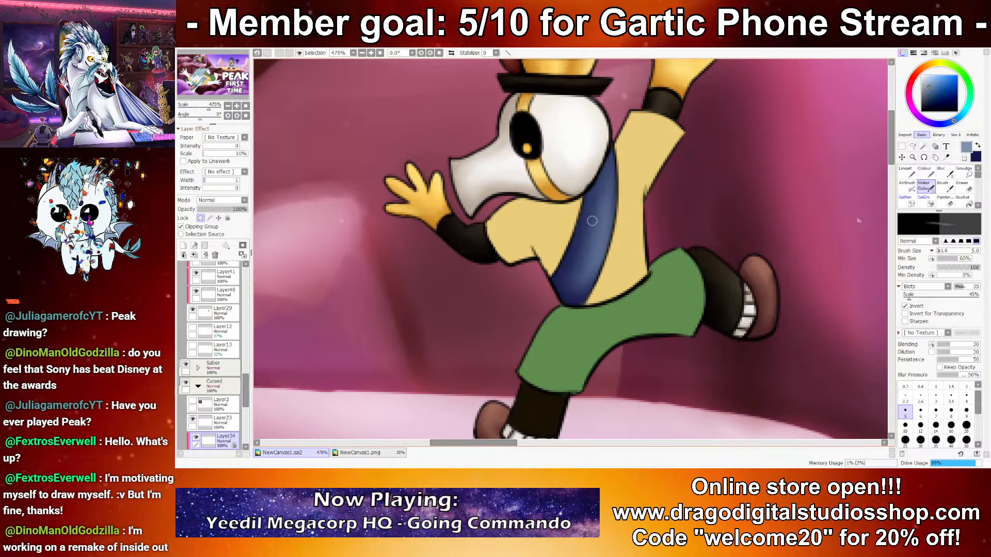
key("x")
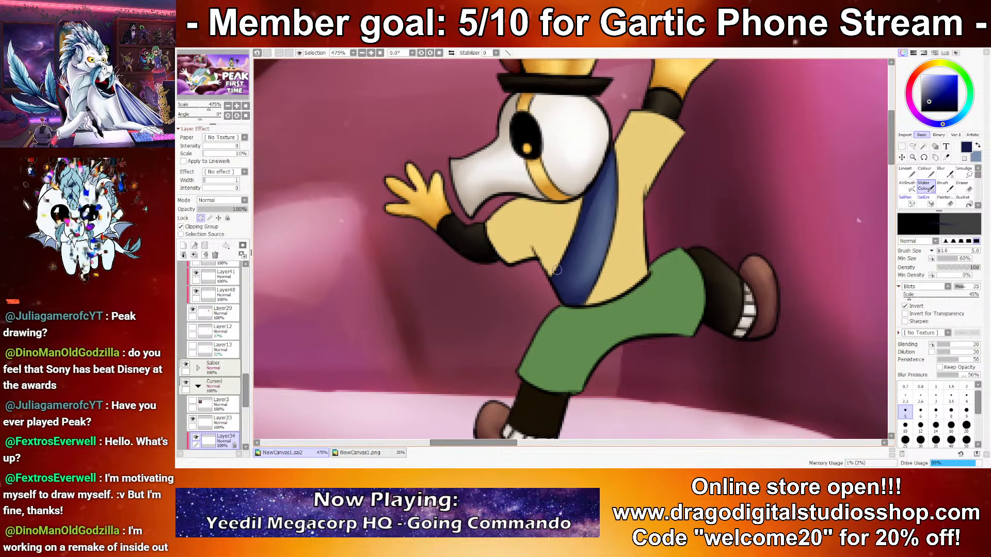
key("x")
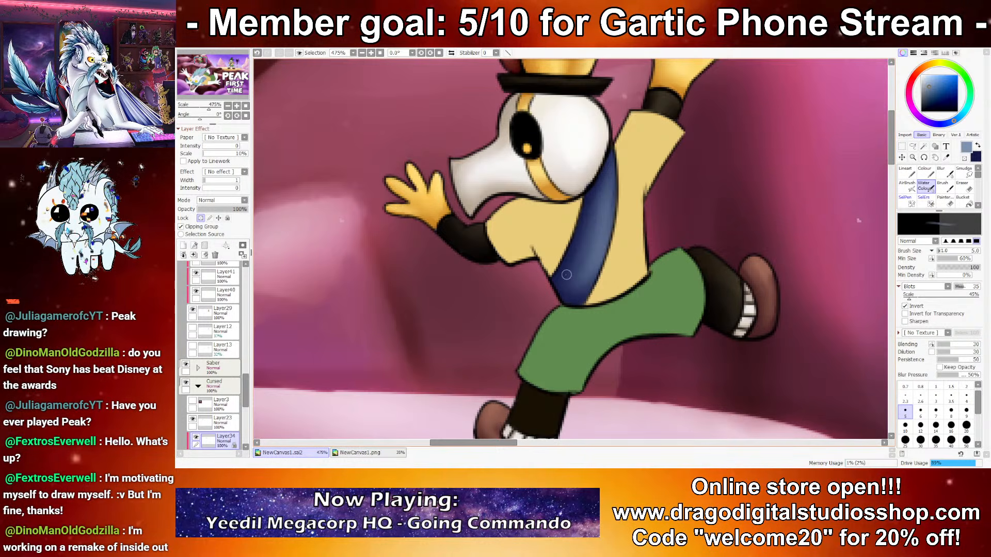
Step: Lock the transparency of Layer47, the standing character's sash, and shade the sash with dark navy at brush sizes 5, 12 and 10
scroll(631, 251, "down", 6)
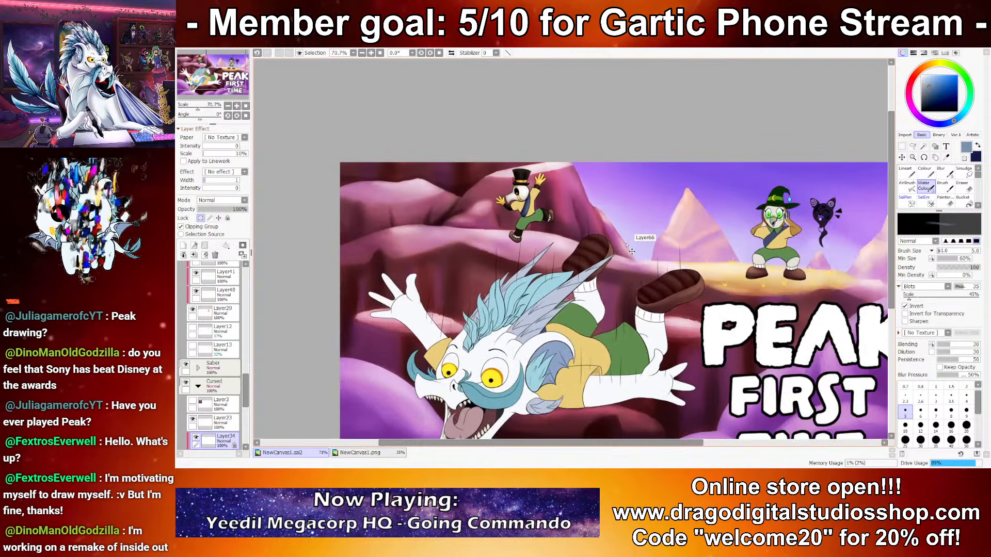
scroll(655, 232, "up", 8)
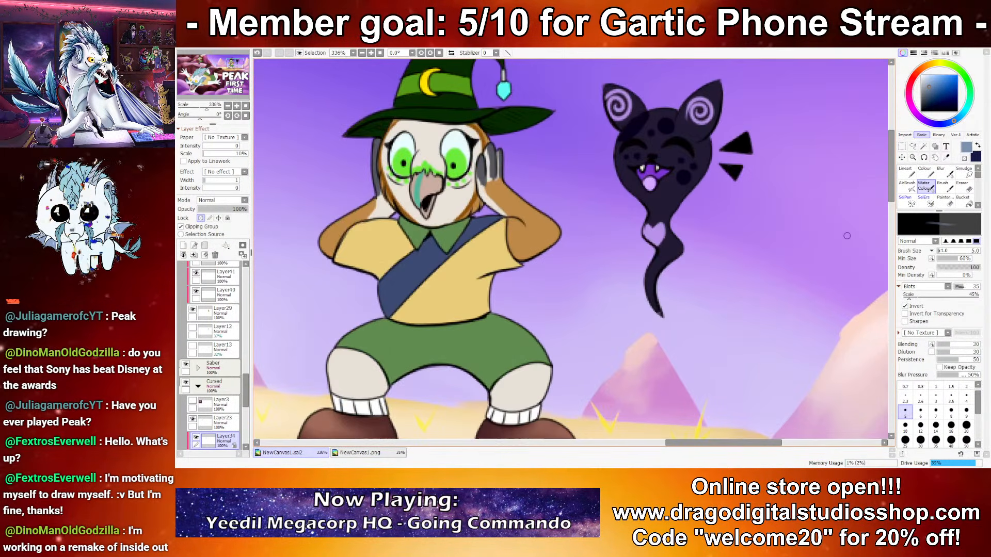
left_click_drag(419, 273, 611, 284)
key("ctrl+z")
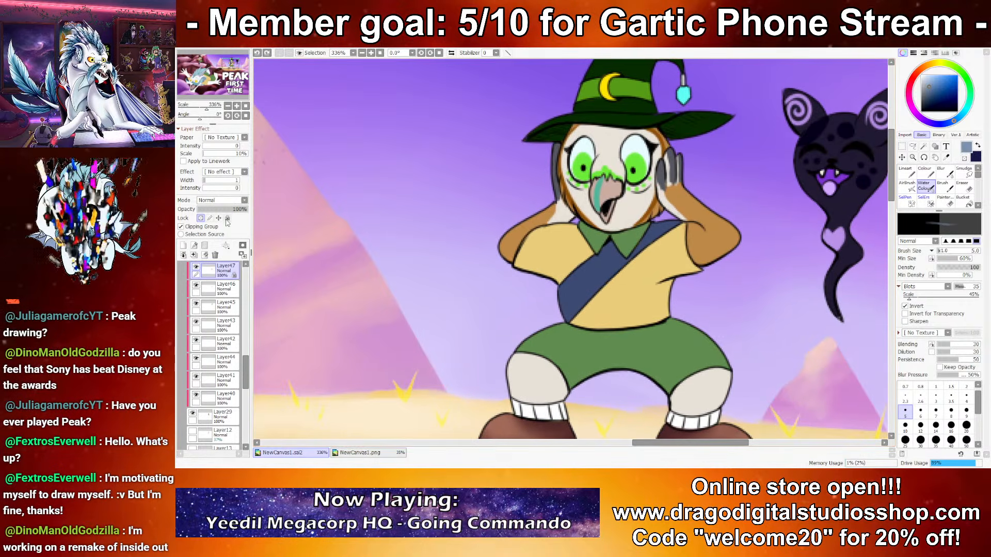
key("x")
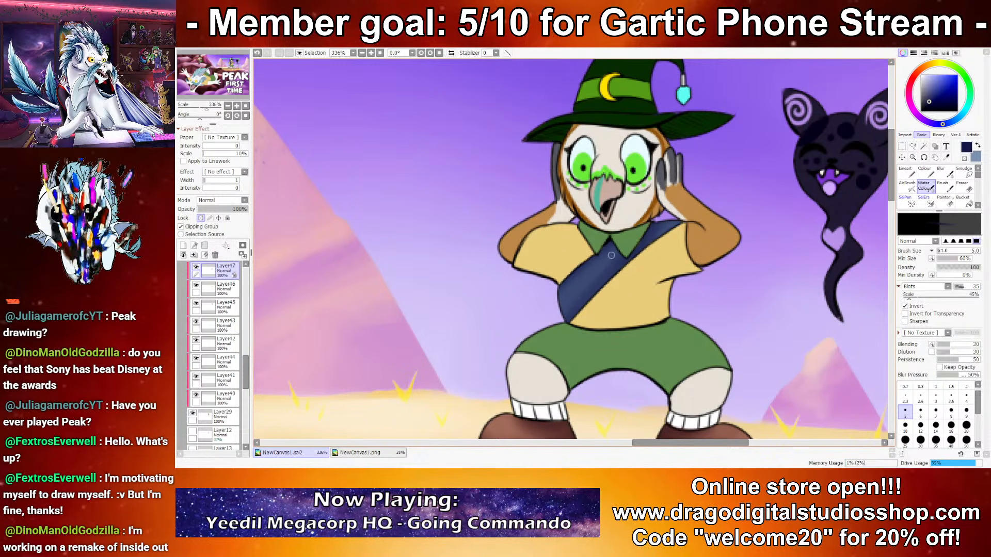
left_click(920, 424)
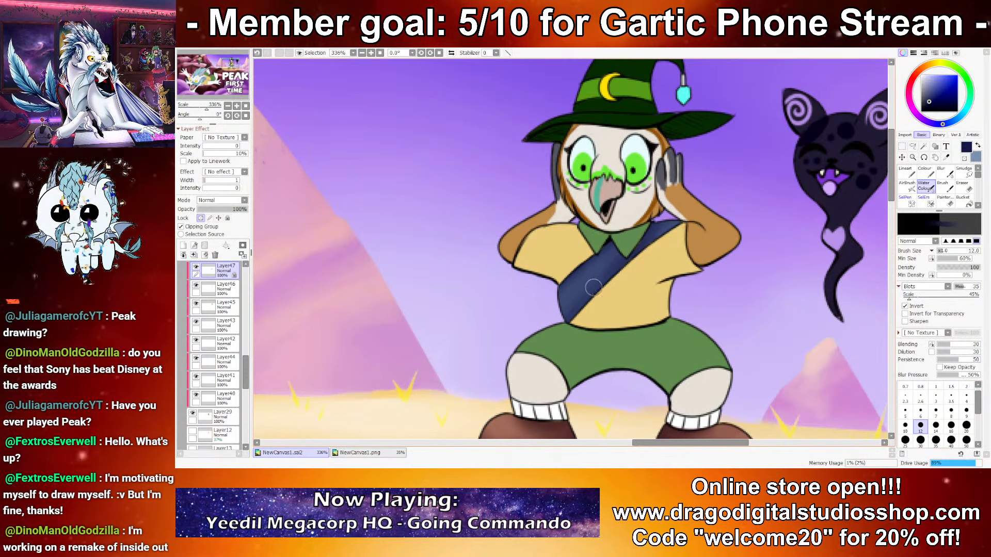
key("x")
left_click(905, 424)
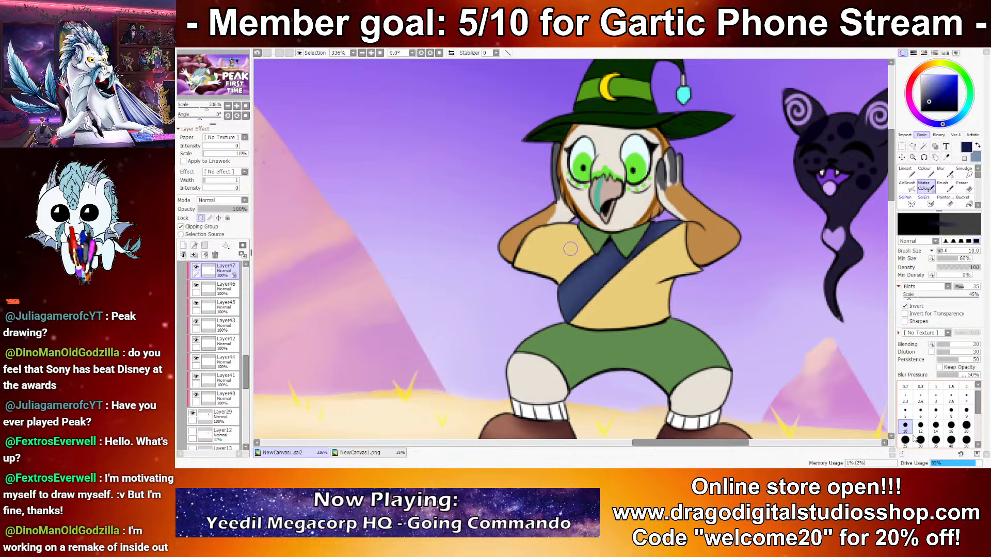
Step: Highlight the standing character's sash with greyish-blue at brush size 8 and touch up its shadows with dark navy
left_click_drag(601, 270, 561, 307)
key("ctrl+z")
left_click(951, 410)
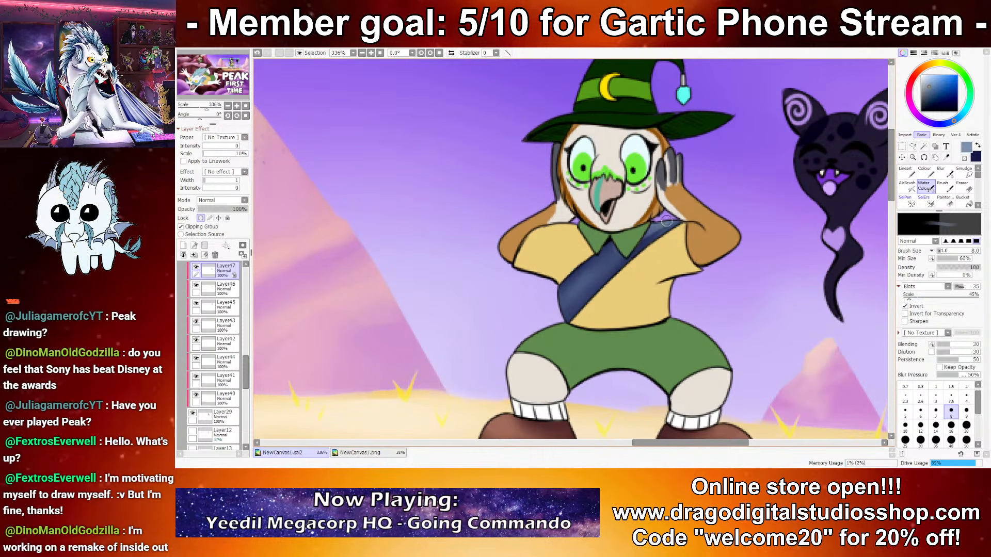
key("x")
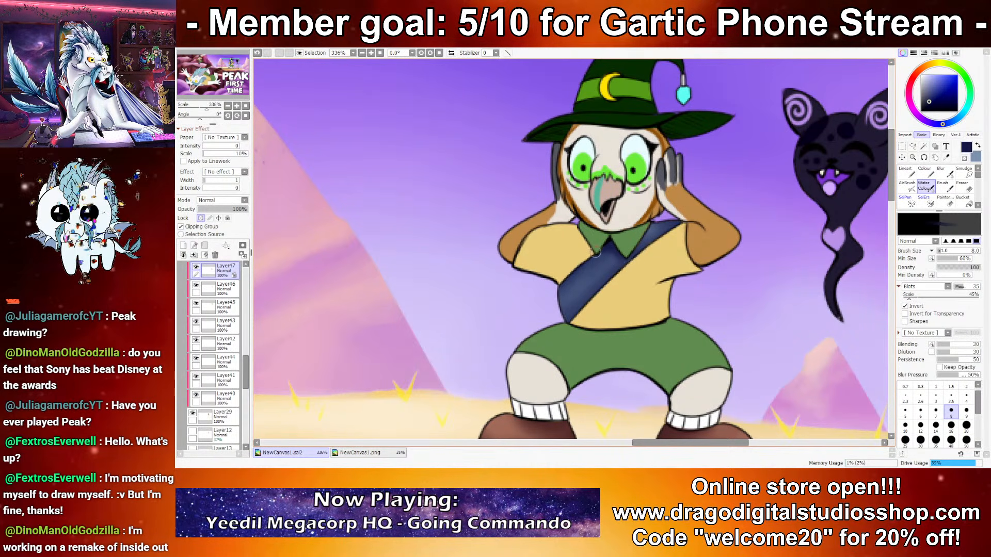
key("x")
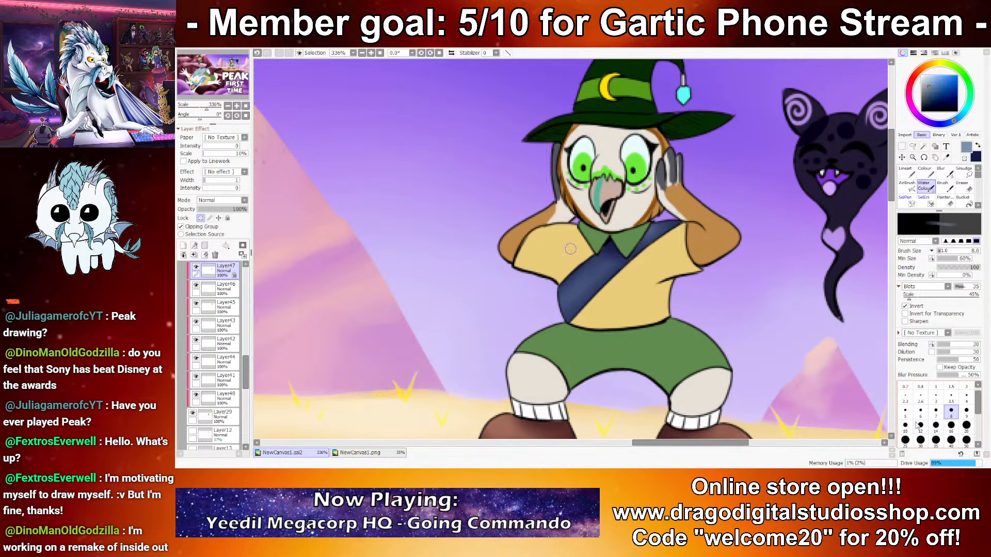
Step: Add finer greyish-blue highlights to the standing character's sash at brush size 5
left_click(906, 425)
left_click(906, 410)
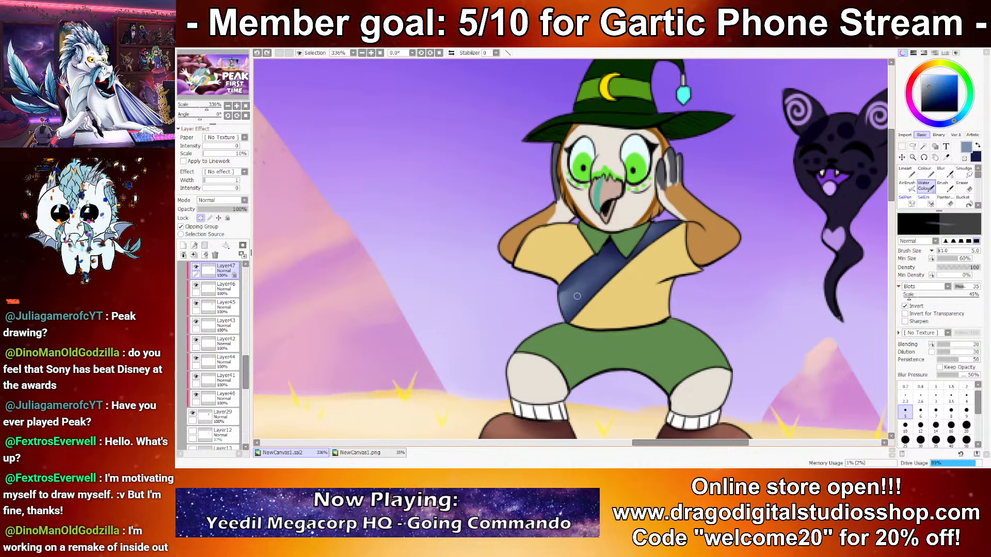
left_click_drag(602, 273, 609, 266)
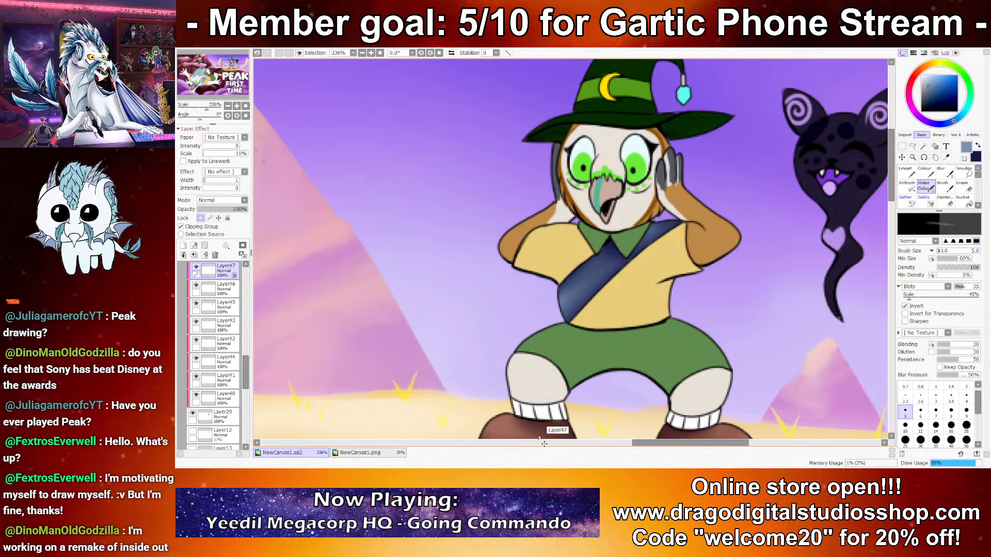
Step: Lock the transparency of Layer55, the falling dragon's sash, and shade its visible sliver with dark navy and greyish-blue at brush size 5
scroll(605, 210, "down", 11)
left_click_drag(649, 217, 685, 198)
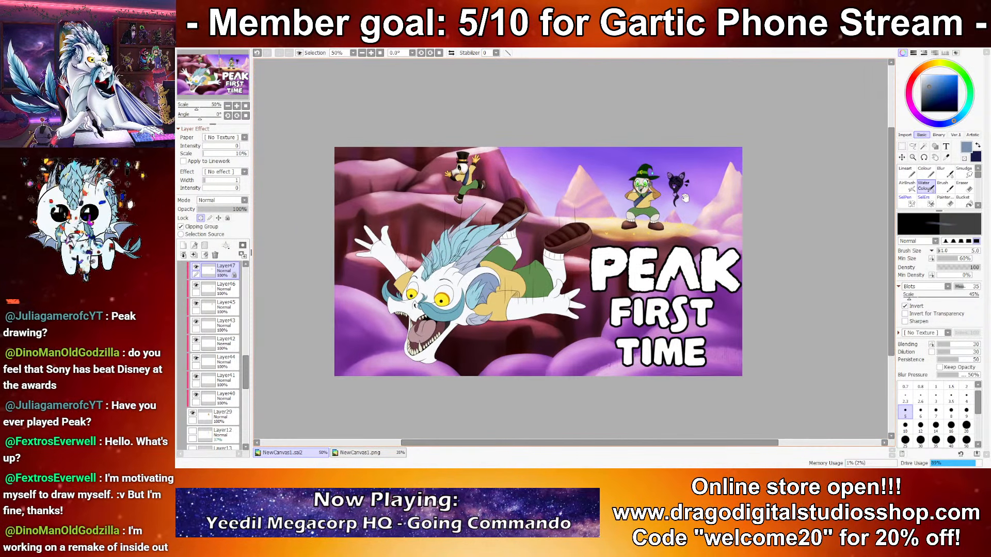
scroll(551, 283, "up", 9)
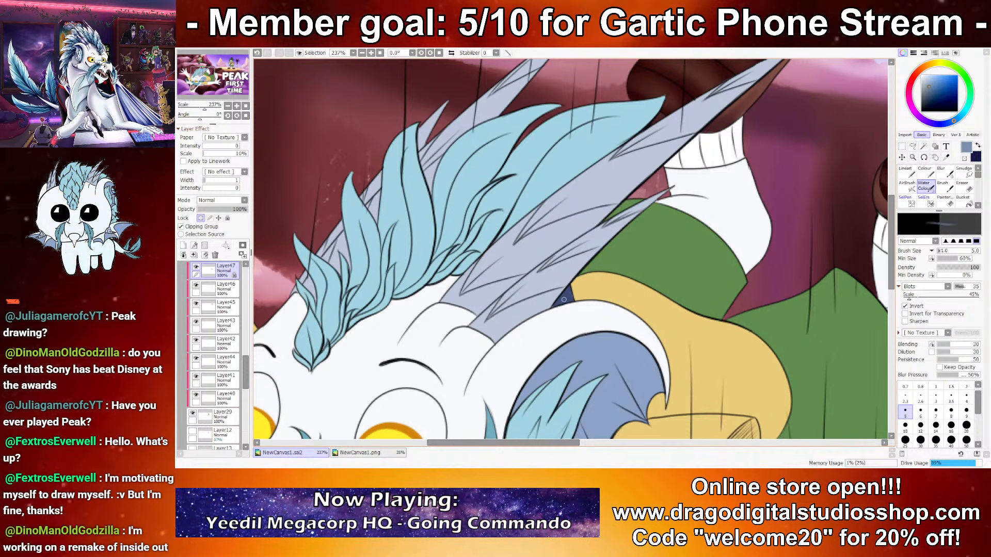
scroll(564, 299, "down", 3)
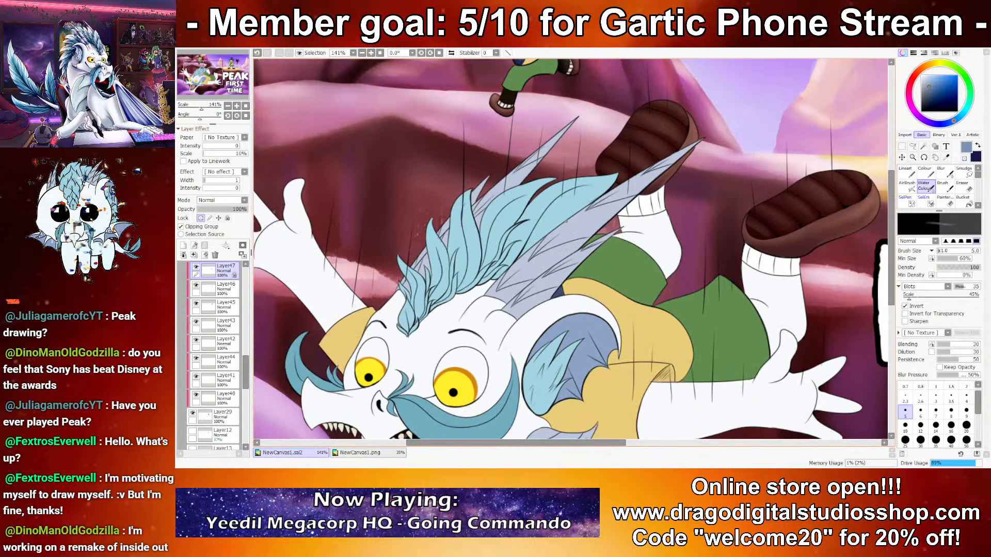
scroll(665, 212, "up", 1)
left_click_drag(665, 212, 752, 154)
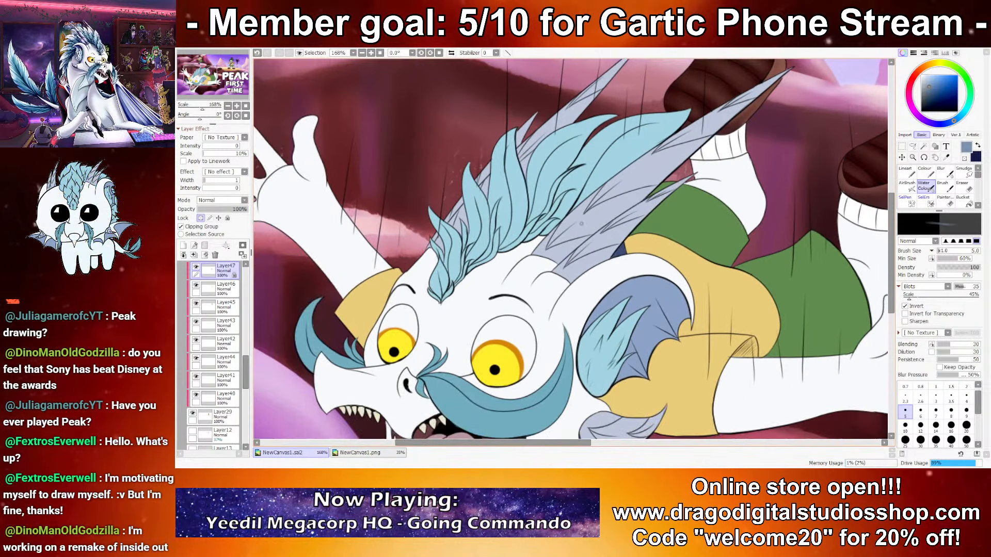
key("x")
key("x")
key("x")
key("x")
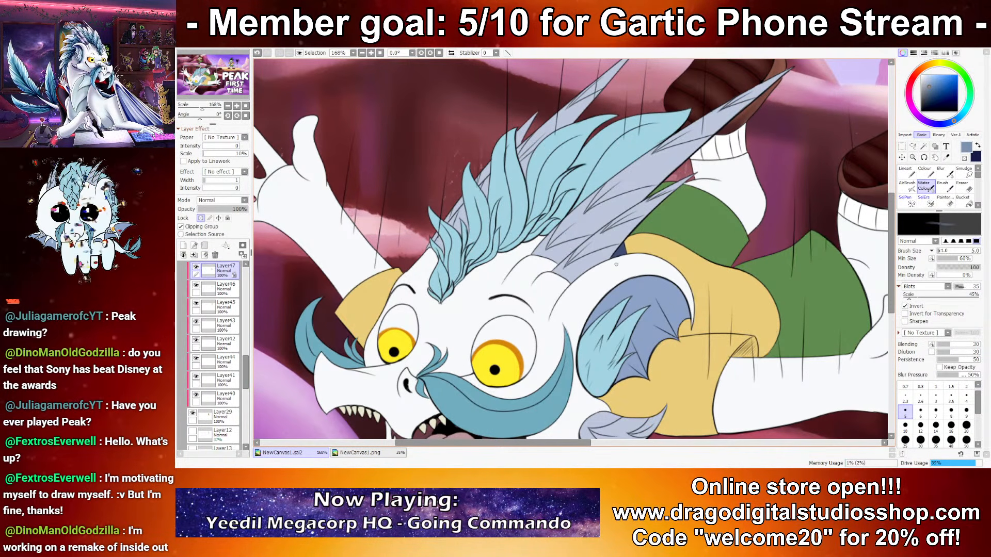
left_click(616, 251, "ctrl+shift")
left_click_drag(616, 256, 614, 267)
left_click(200, 218)
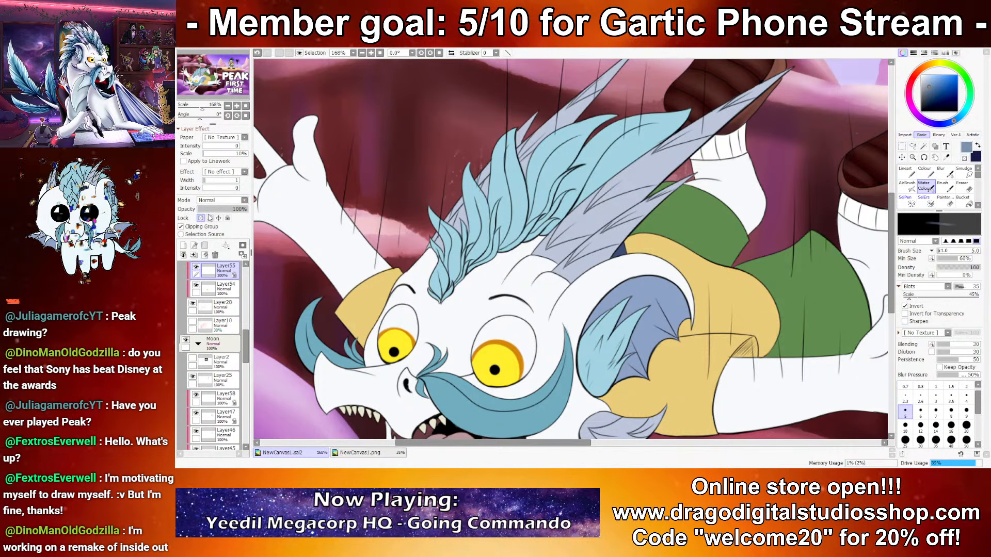
key("x")
key("x")
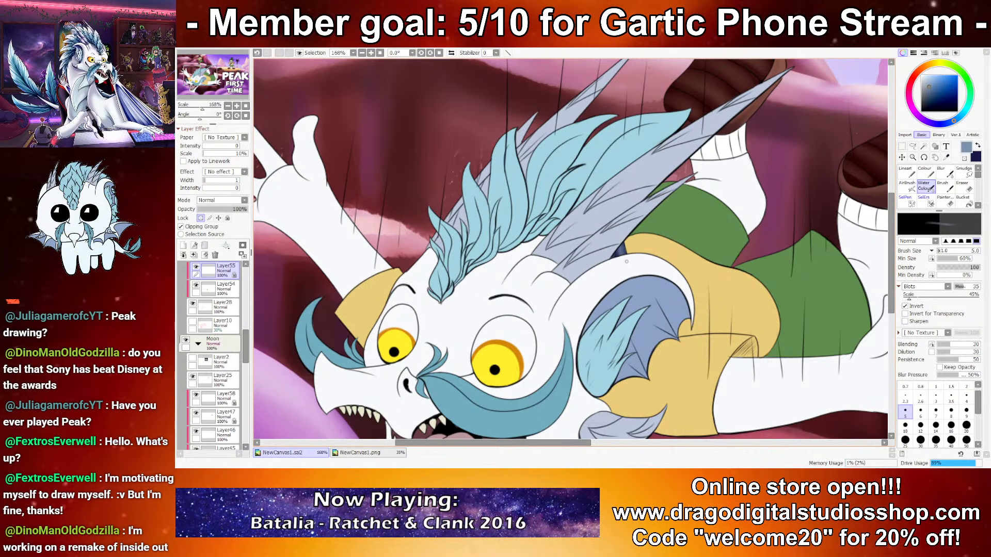
Step: Lock the transparency of Layer33, the top-hat character's shorts, and set up dark green and pale green as the shading colours
scroll(613, 235, "down", 6)
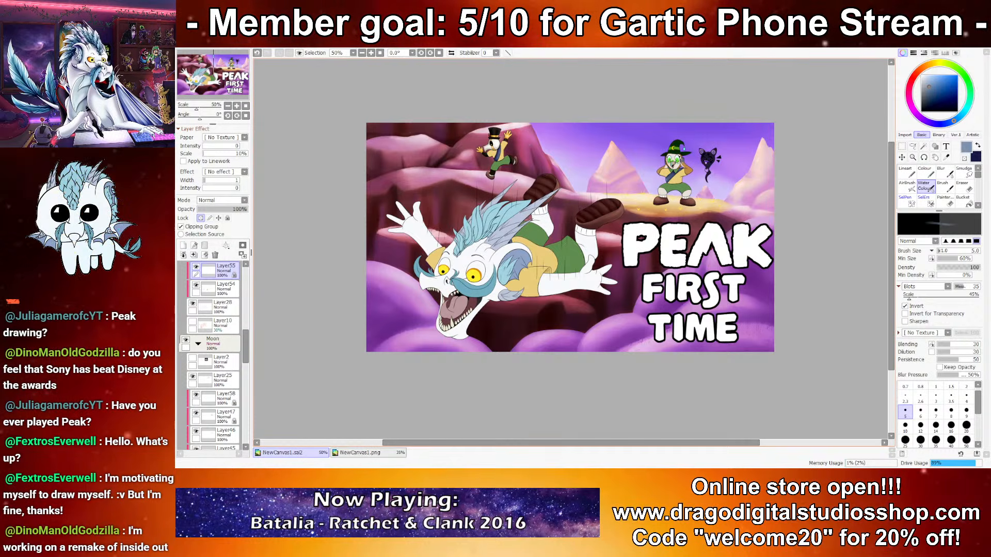
scroll(480, 147, "up", 12)
left_click(670, 215, "ctrl+shift")
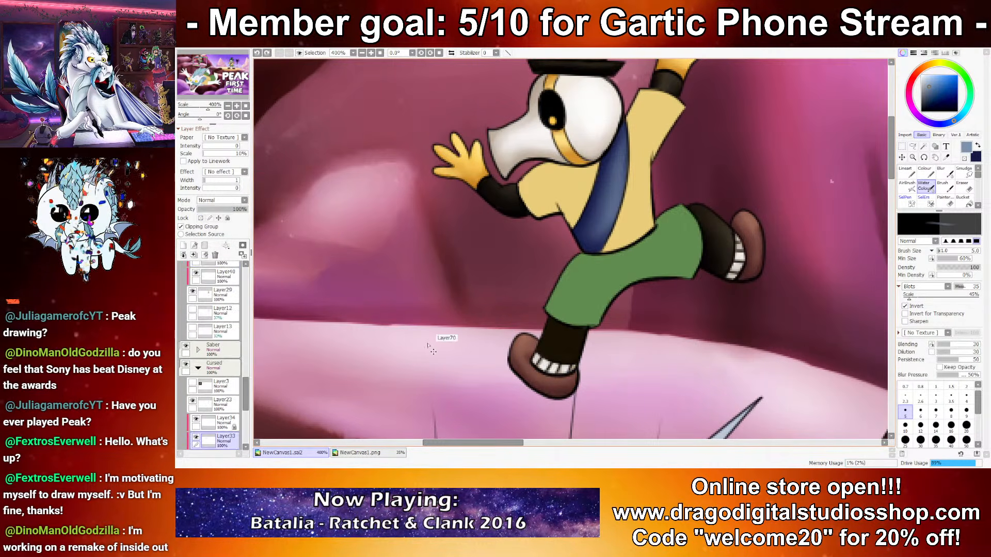
left_click(201, 218)
right_click(619, 266)
key("x")
right_click(619, 266)
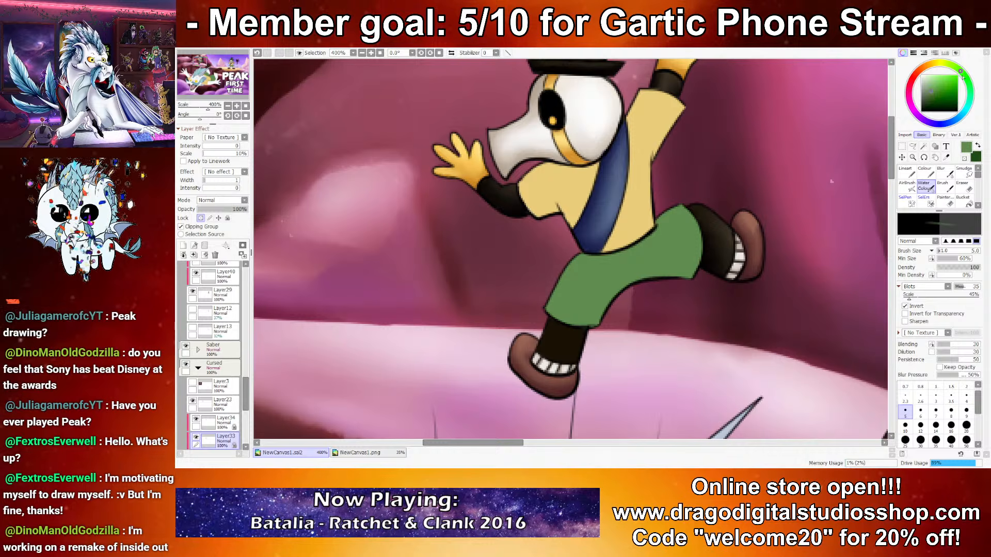
left_click_drag(932, 82, 933, 81)
key("x")
Step: Shade the edges and folds of the top-hat character's shorts with dark green at brush size 10, redoing the first strokes
left_click(951, 440)
mouse_move(580, 331)
left_mouse_down()
mouse_move(555, 321)
mouse_move(686, 298)
left_mouse_up()
left_click(905, 427)
mouse_move(694, 259)
left_mouse_down()
mouse_move(624, 268)
mouse_move(568, 312)
left_mouse_up()
left_click_drag(574, 265, 658, 219)
key("ctrl+z")
key("ctrl+z")
key("ctrl+z")
key("ctrl+z")
mouse_move(545, 308)
left_mouse_down()
mouse_move(588, 310)
mouse_move(649, 268)
mouse_move(587, 304)
left_mouse_up()
left_click_drag(577, 257, 659, 223)
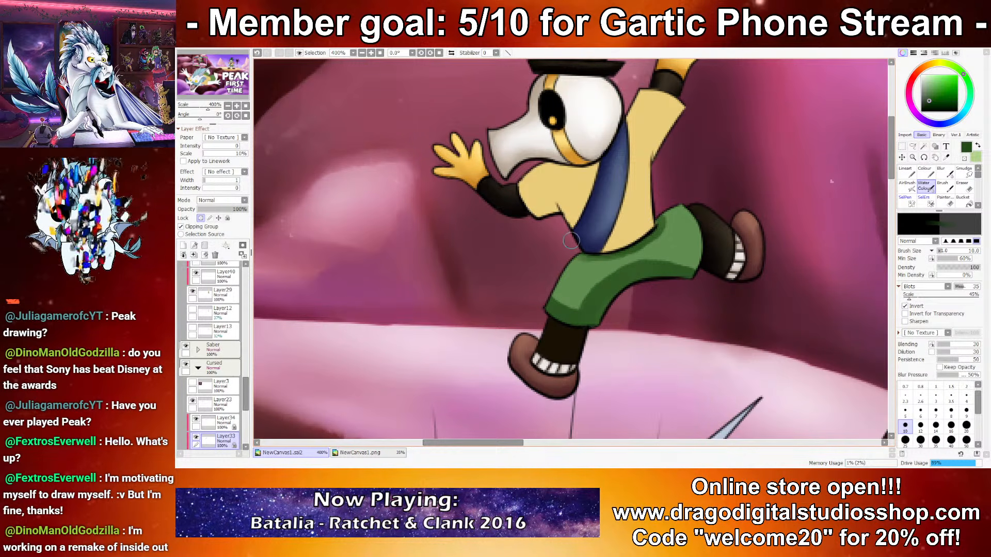
mouse_move(591, 285)
left_mouse_down()
mouse_move(622, 255)
mouse_move(592, 275)
mouse_move(567, 260)
mouse_move(574, 307)
left_mouse_up()
mouse_move(618, 274)
left_mouse_down()
mouse_move(651, 253)
mouse_move(654, 238)
mouse_move(642, 258)
mouse_move(671, 258)
mouse_move(630, 268)
left_mouse_up()
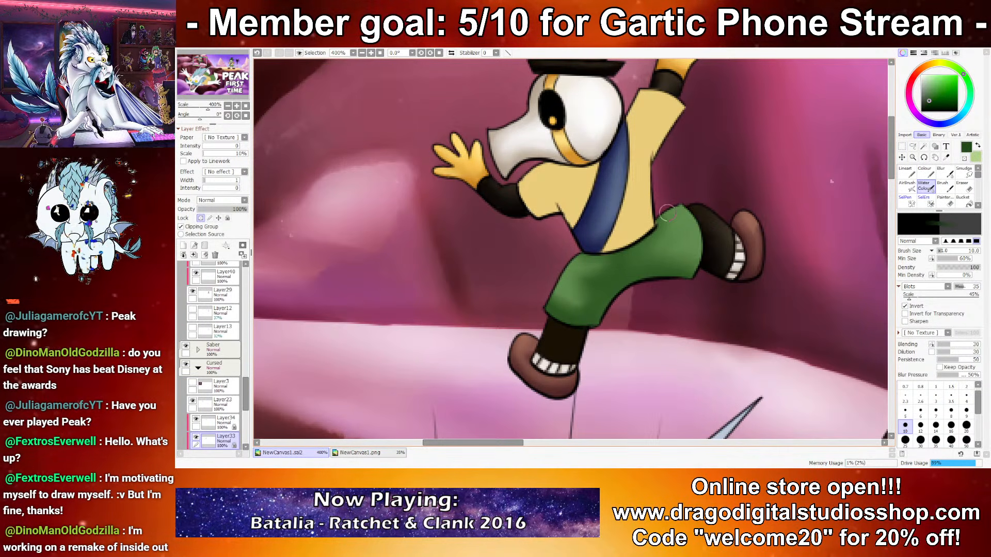
Step: Highlight the top-hat character's shorts with pale green at brush size 10 and touch up the shadows along the waist with dark green
key("x")
left_click_drag(686, 216, 684, 230)
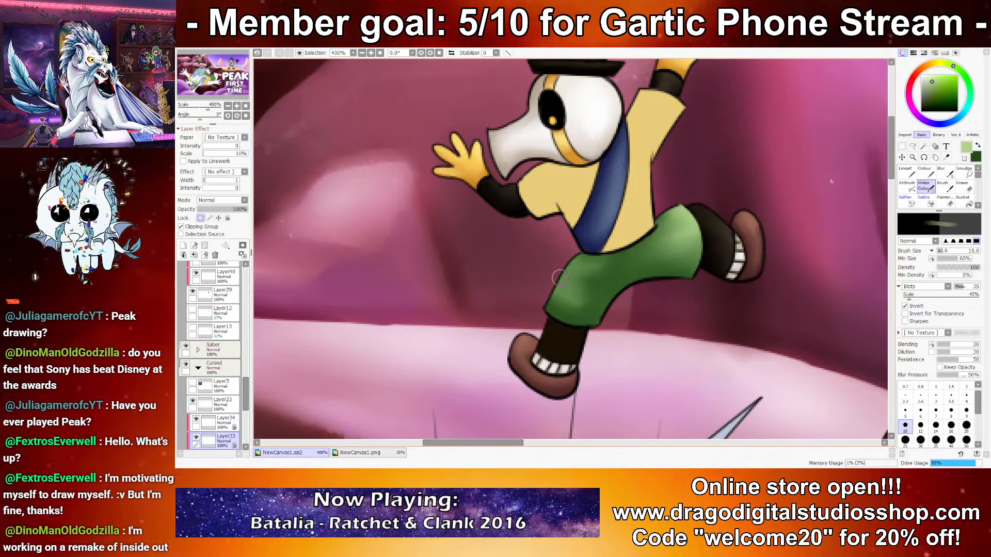
left_click_drag(561, 292, 573, 271)
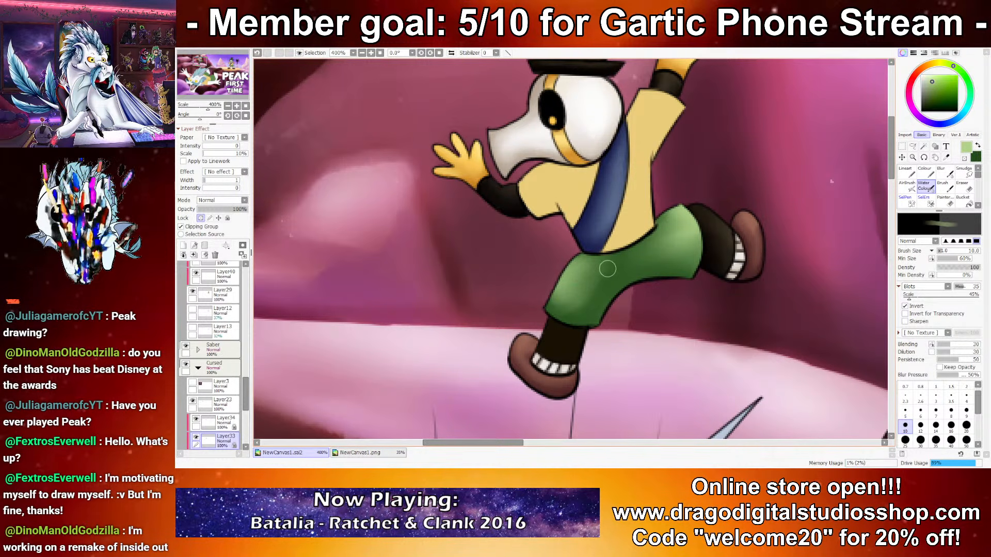
scroll(623, 280, "down", 3)
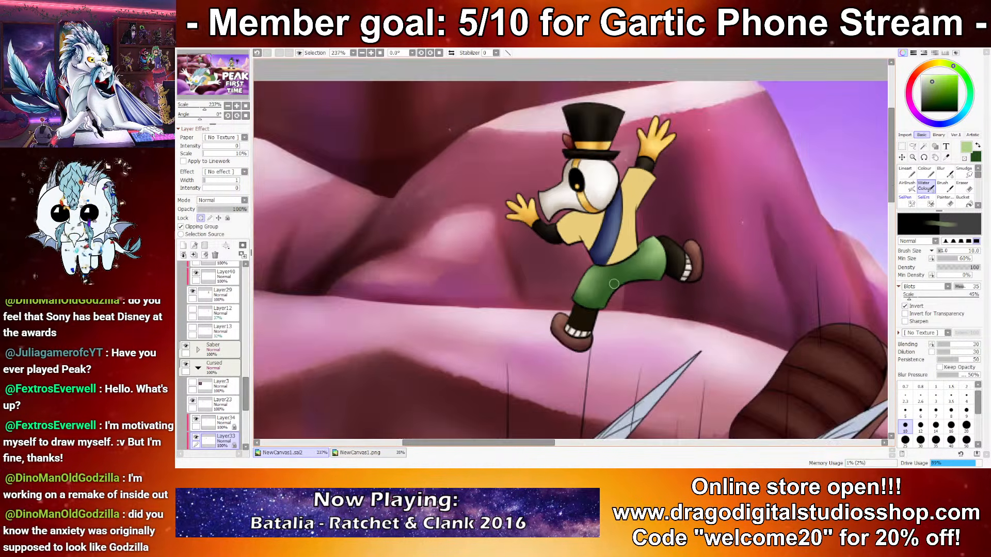
scroll(616, 267, "up", 3)
key("x")
left_click_drag(616, 264, 651, 237)
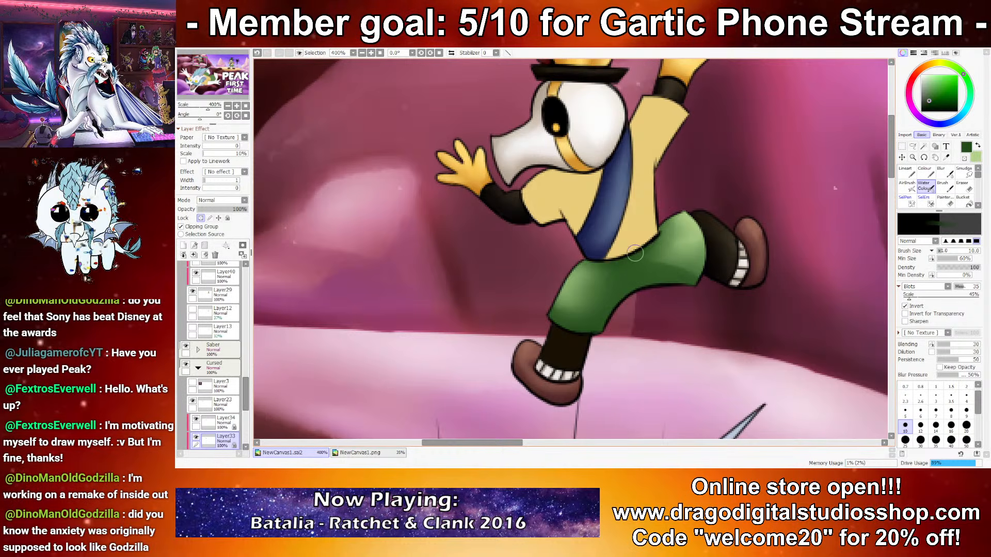
key("x")
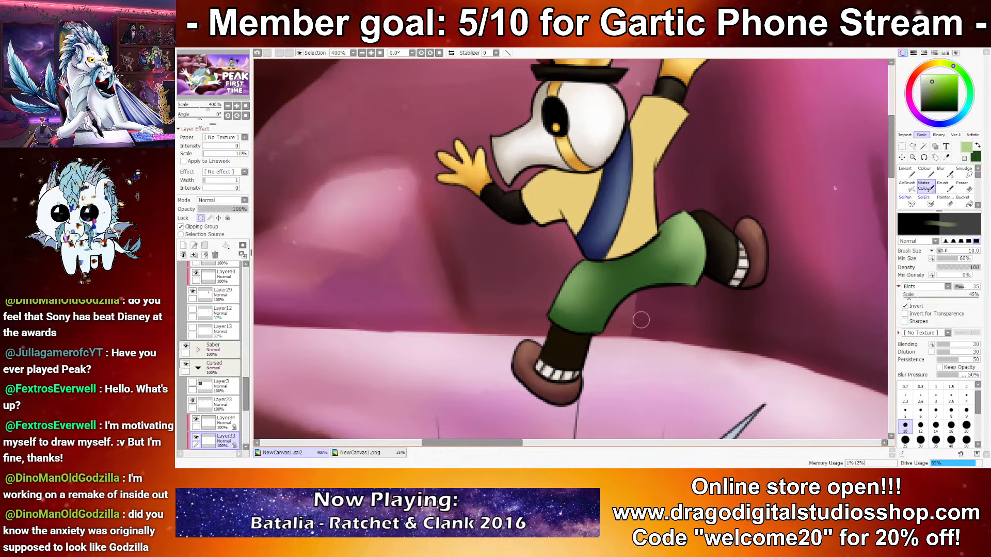
Step: Select and transparency-lock Layer46, the standing character's green clothing, and shade the collar with dark green at brush size 10
scroll(680, 339, "down", 5)
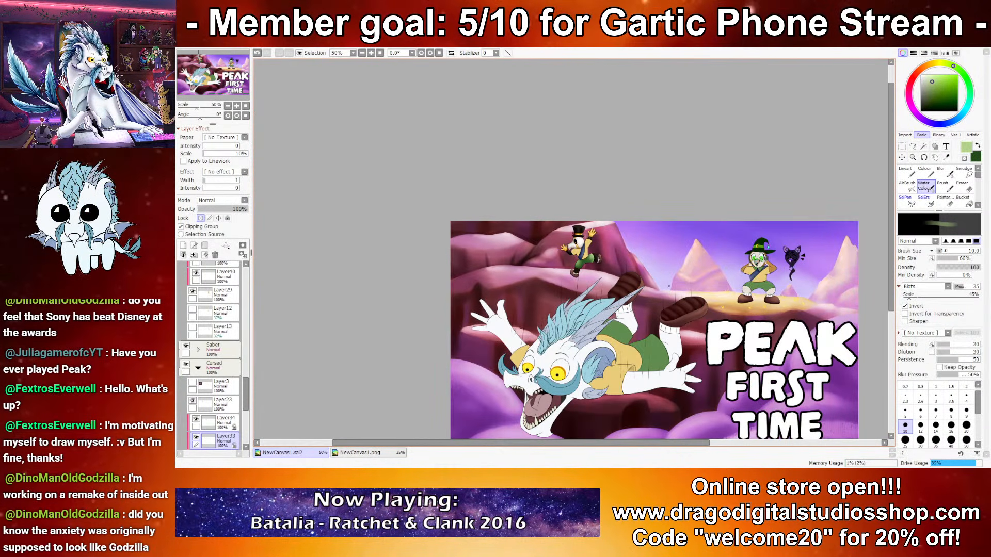
scroll(672, 267, "up", 8)
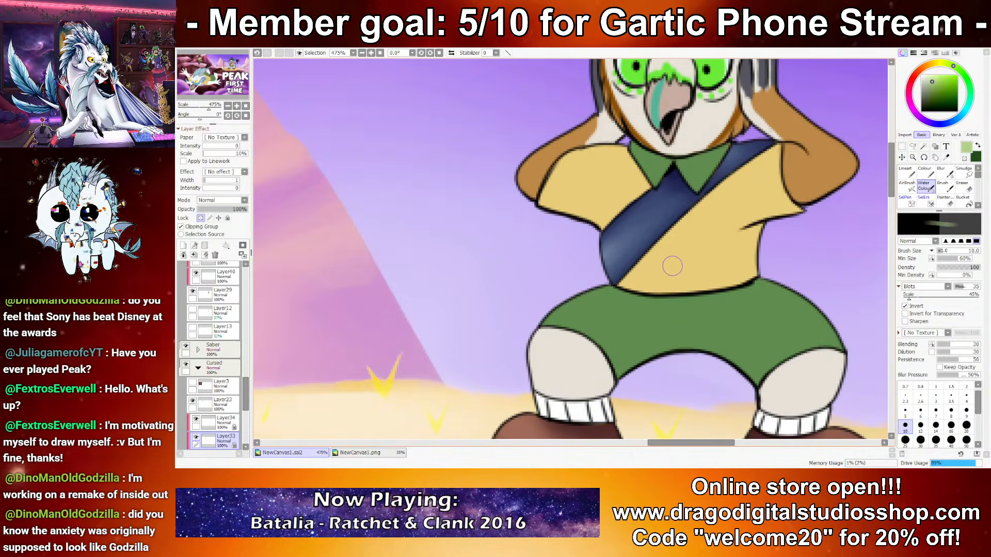
key("ctrl+z")
left_click(671, 322, "ctrl+shift")
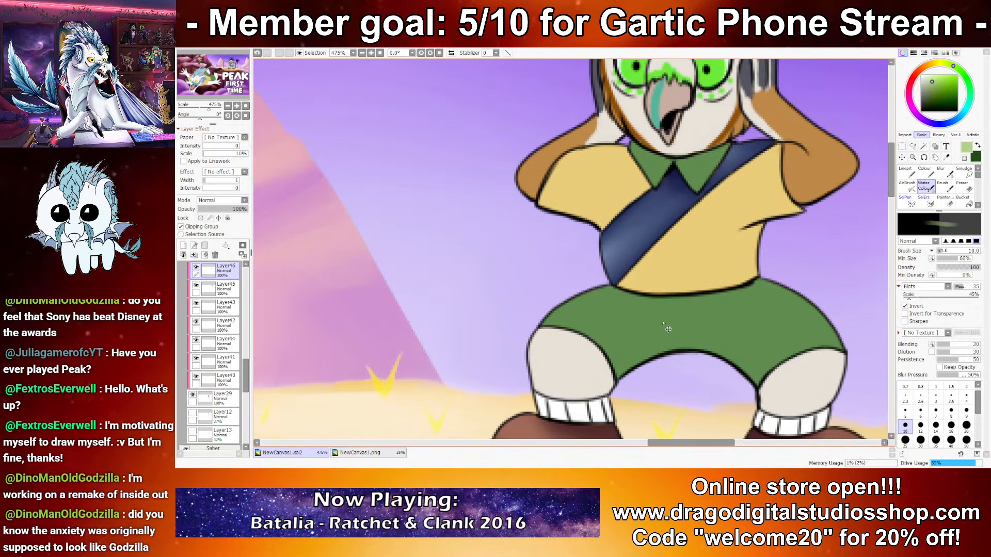
key("x")
mouse_move(657, 187)
left_mouse_down()
mouse_move(670, 148)
mouse_move(693, 172)
mouse_move(695, 149)
left_mouse_up()
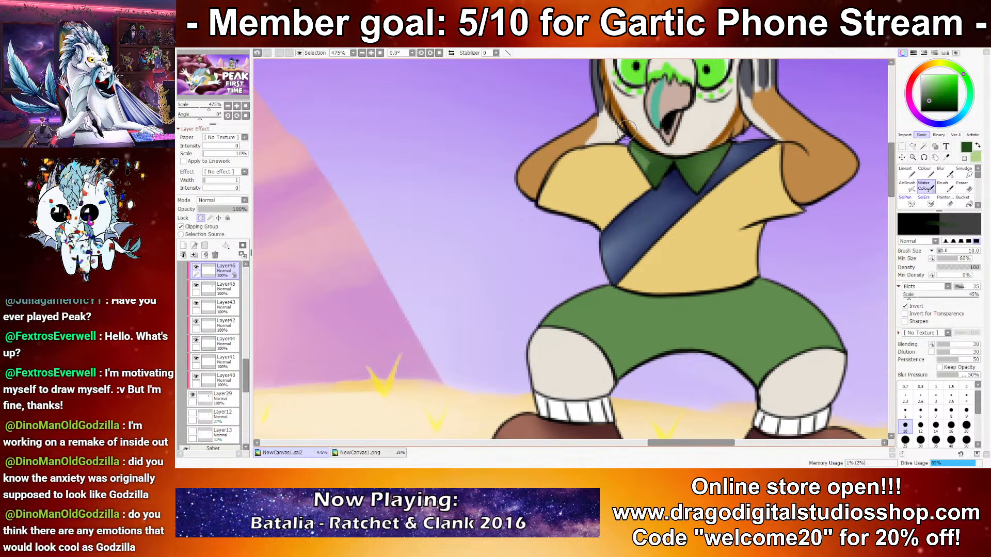
Step: Highlight both sides of the standing character's collar with pale green at brush size 5
key("x")
left_click(905, 411)
mouse_move(716, 164)
left_mouse_down()
mouse_move(699, 170)
mouse_move(737, 145)
mouse_move(692, 174)
mouse_move(688, 163)
mouse_move(732, 148)
mouse_move(704, 192)
mouse_move(714, 163)
mouse_move(702, 156)
mouse_move(707, 197)
mouse_move(690, 180)
left_mouse_up()
mouse_move(631, 148)
left_mouse_down()
mouse_move(653, 169)
mouse_move(645, 187)
mouse_move(651, 164)
left_mouse_up()
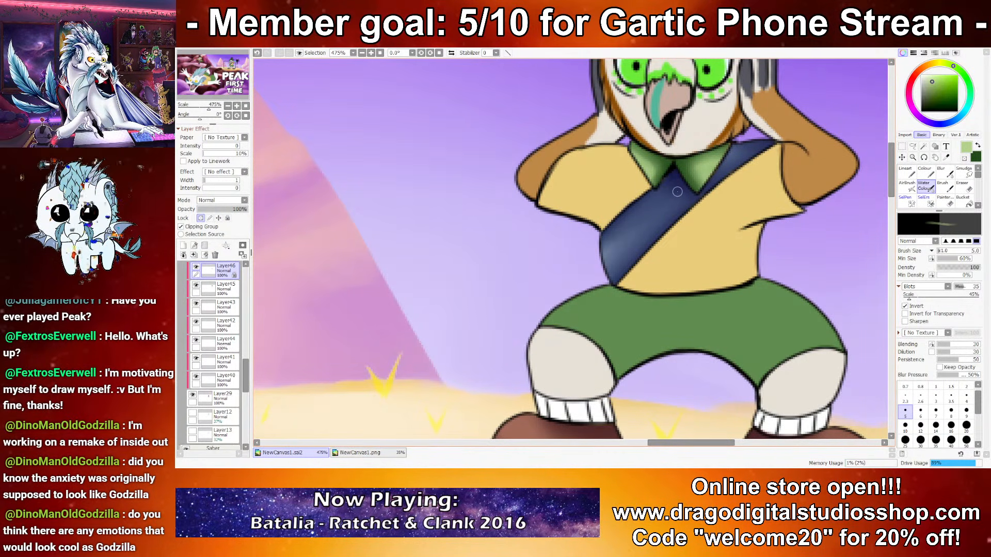
Step: Shade the lower edge and waist of the standing character's shorts with dark green at brush size 16
scroll(690, 171, "down", 10)
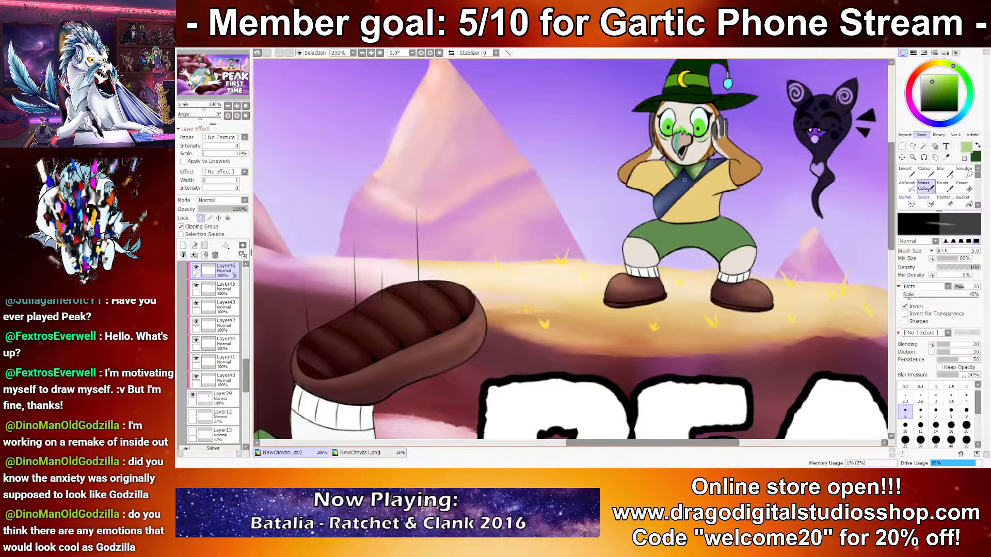
scroll(697, 205, "up", 7)
key("x")
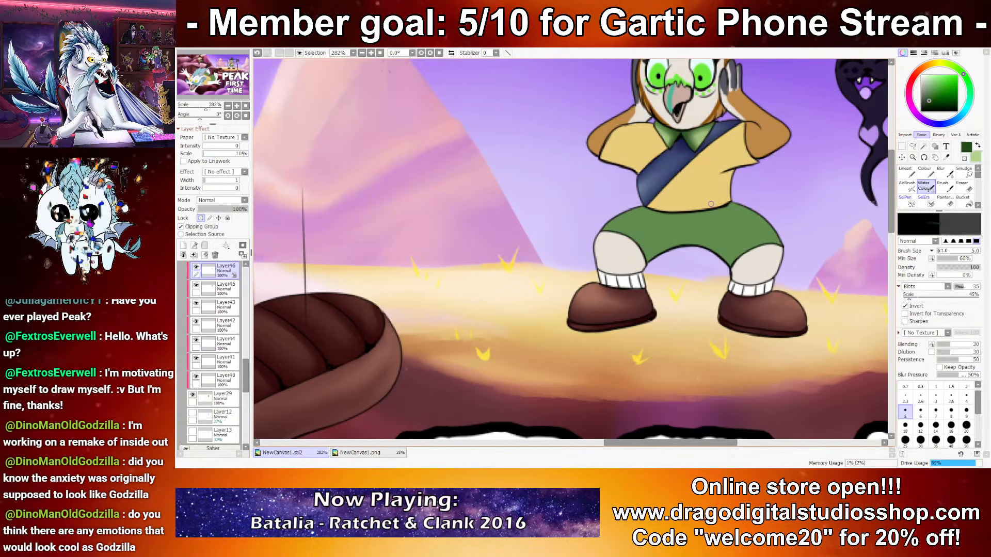
left_click(951, 425)
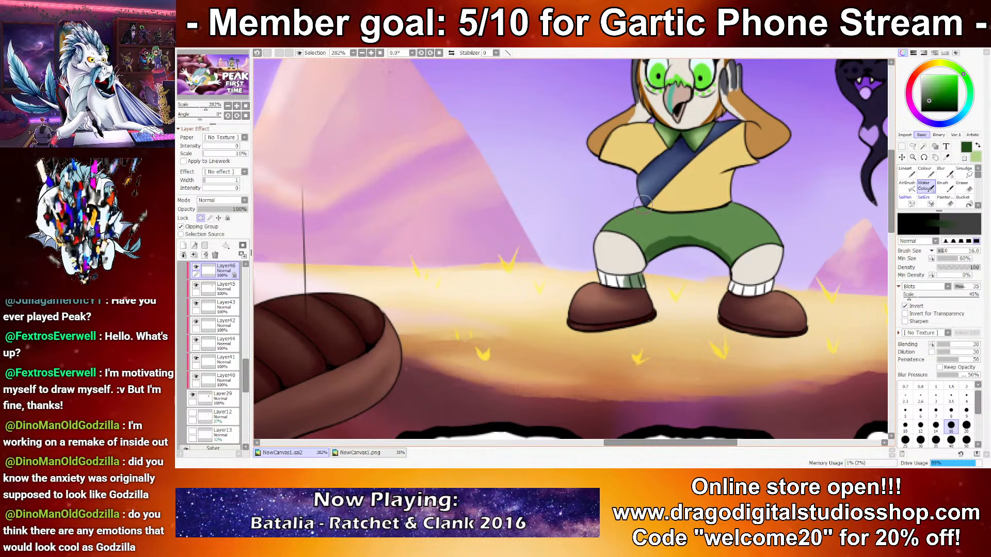
left_click(201, 218)
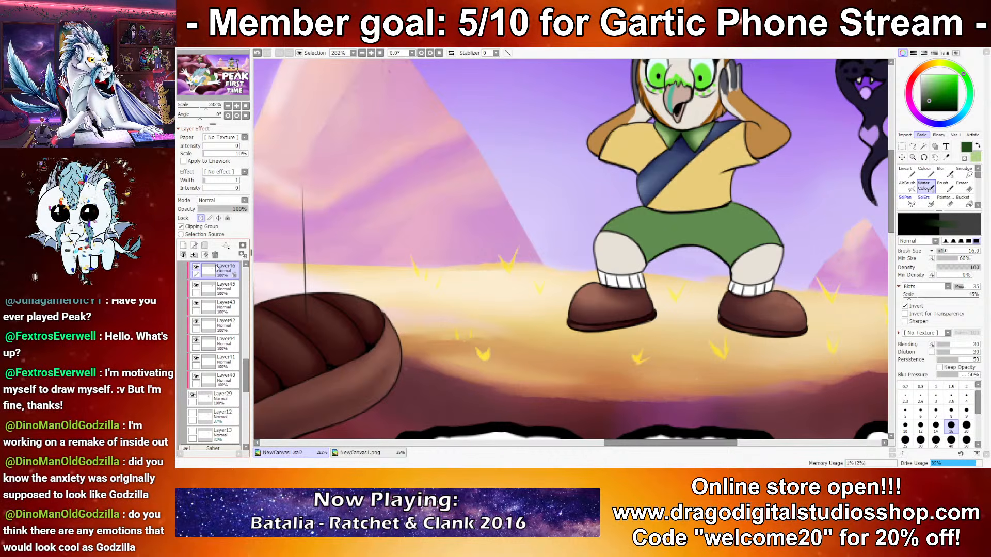
mouse_move(672, 259)
left_mouse_down()
mouse_move(638, 266)
mouse_move(670, 245)
mouse_move(638, 281)
mouse_move(650, 257)
mouse_move(690, 242)
mouse_move(718, 252)
left_mouse_up()
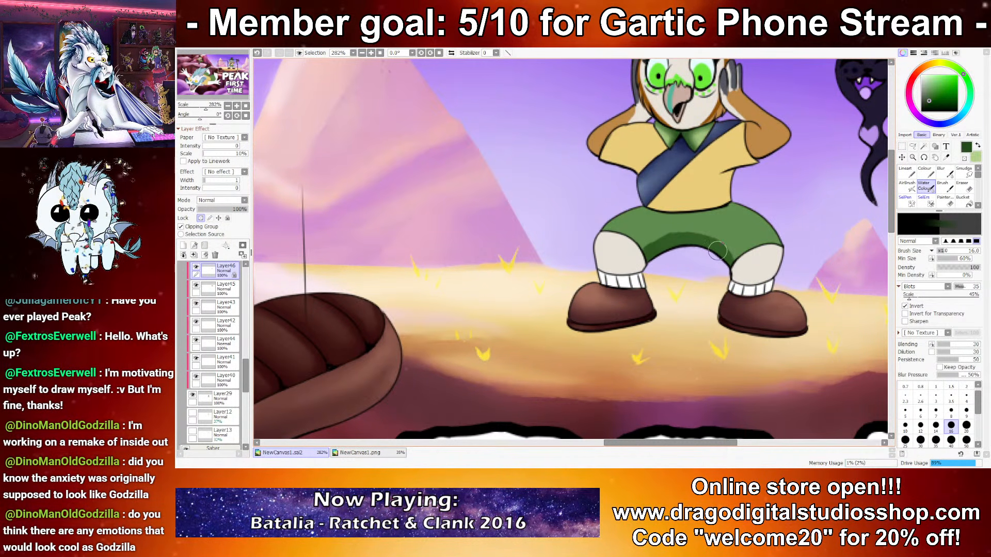
mouse_move(647, 200)
left_mouse_down()
mouse_move(721, 194)
mouse_move(652, 200)
left_mouse_up()
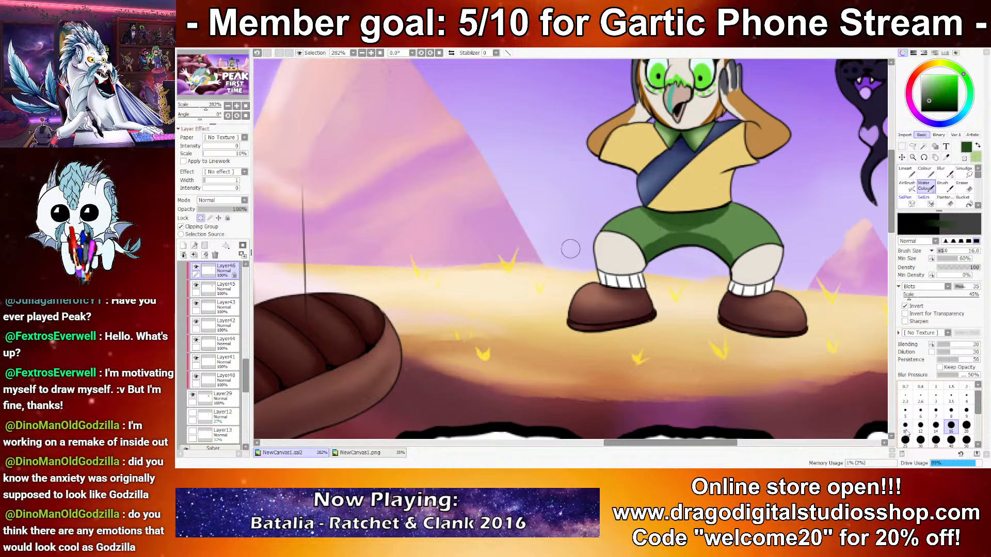
Step: Refine the shading of the standing character's shorts at brush size 14 and add pale green highlights on the thighs
left_click(936, 426)
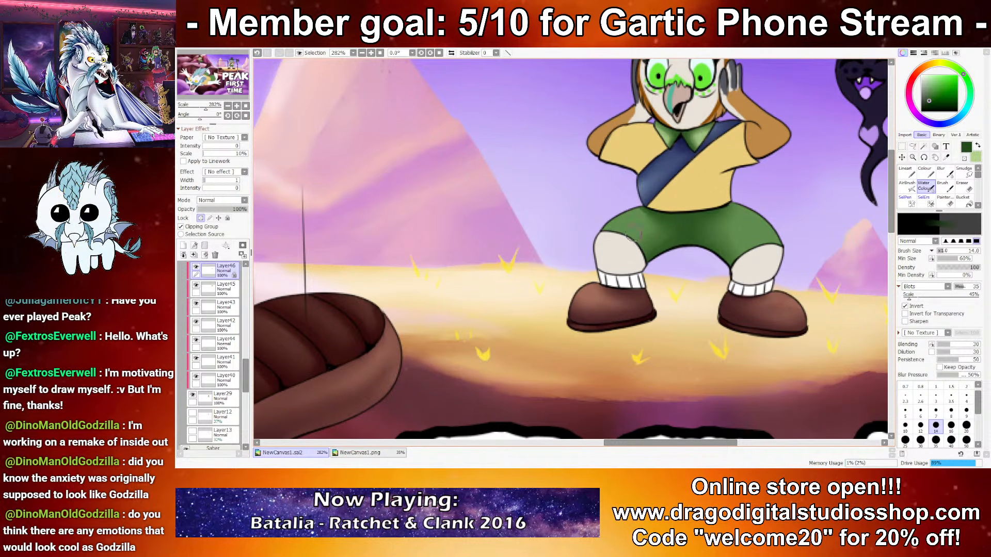
key("x")
mouse_move(743, 219)
left_mouse_down()
mouse_move(767, 212)
mouse_move(739, 214)
mouse_move(762, 226)
left_mouse_up()
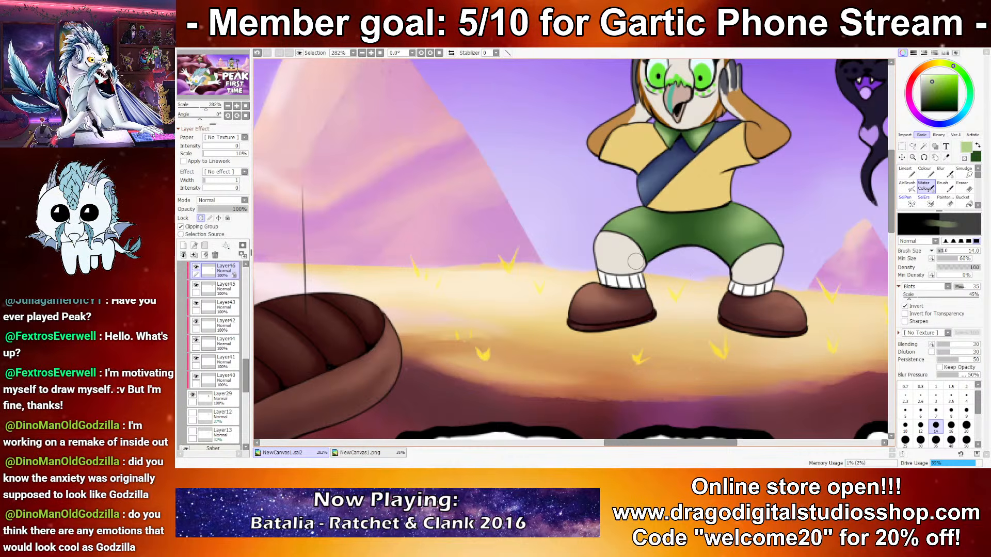
Step: Lock the transparency of Layer56, the falling dragon's shorts, and shade the nearer leg with dark green at brush size 30
scroll(664, 231, "down", 5)
scroll(399, 301, "up", 6)
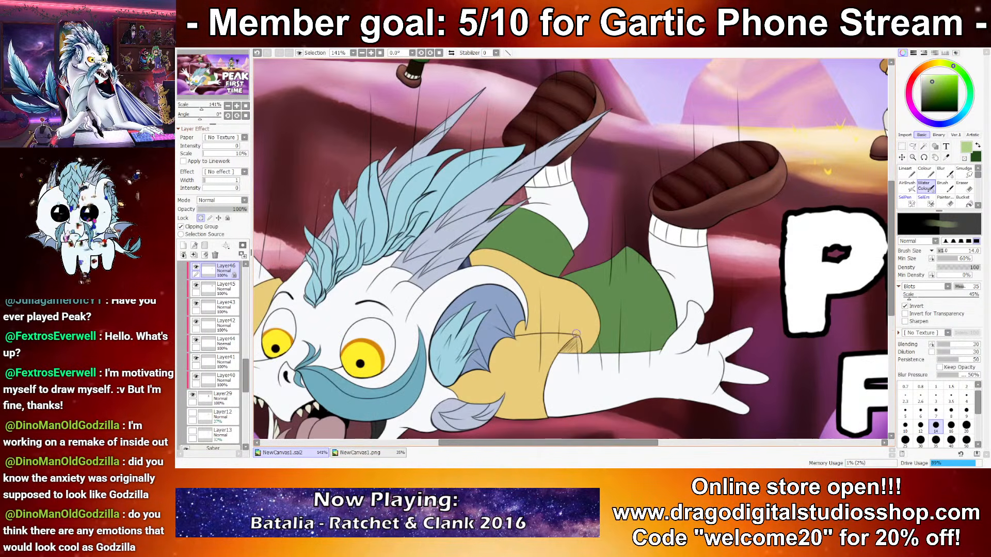
left_click(200, 219)
key("x")
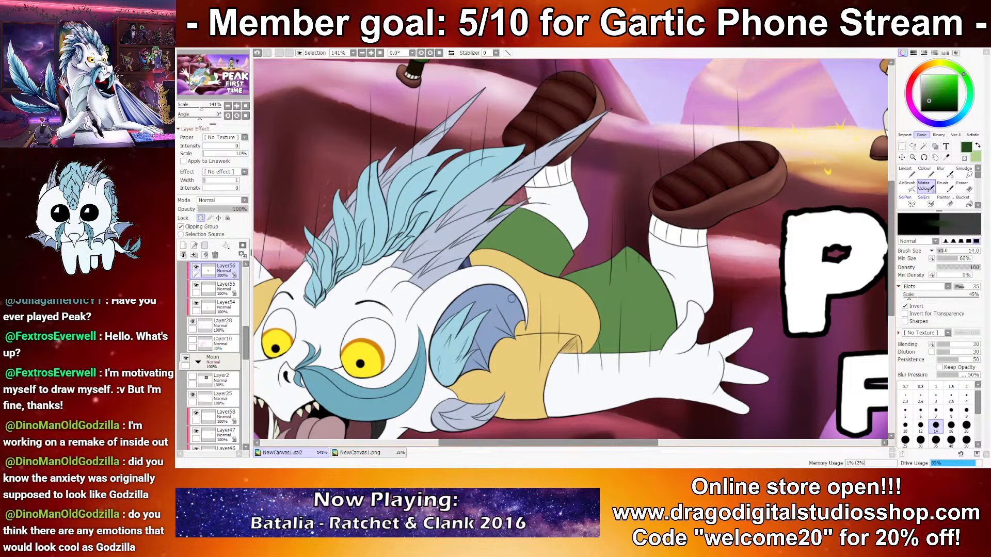
left_click(920, 440)
mouse_move(578, 352)
left_mouse_down()
mouse_move(572, 275)
mouse_move(582, 349)
mouse_move(594, 297)
mouse_move(681, 331)
left_mouse_up()
mouse_move(618, 349)
left_mouse_down()
mouse_move(597, 270)
mouse_move(642, 321)
mouse_move(657, 301)
mouse_move(630, 320)
left_mouse_up()
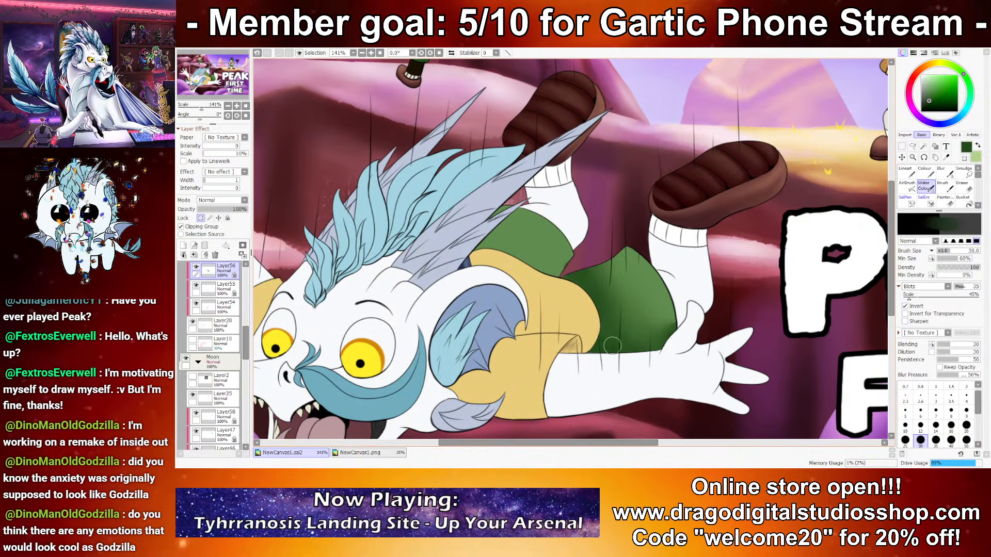
Step: Highlight the outer edge of the falling dragon's nearer shorts leg with pale green at brush size 35
key("x")
mouse_move(622, 254)
left_mouse_down()
mouse_move(661, 282)
mouse_move(599, 245)
left_mouse_up()
left_click(935, 439)
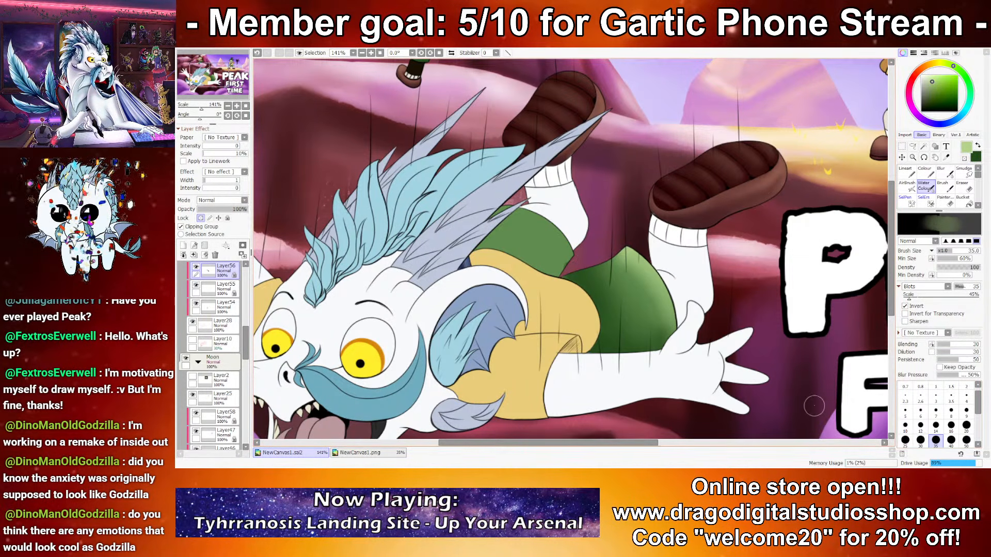
Step: Try painting fabric folds on the nearer shorts leg in pale and dark green at brush sizes 10 and 12
left_click(905, 427)
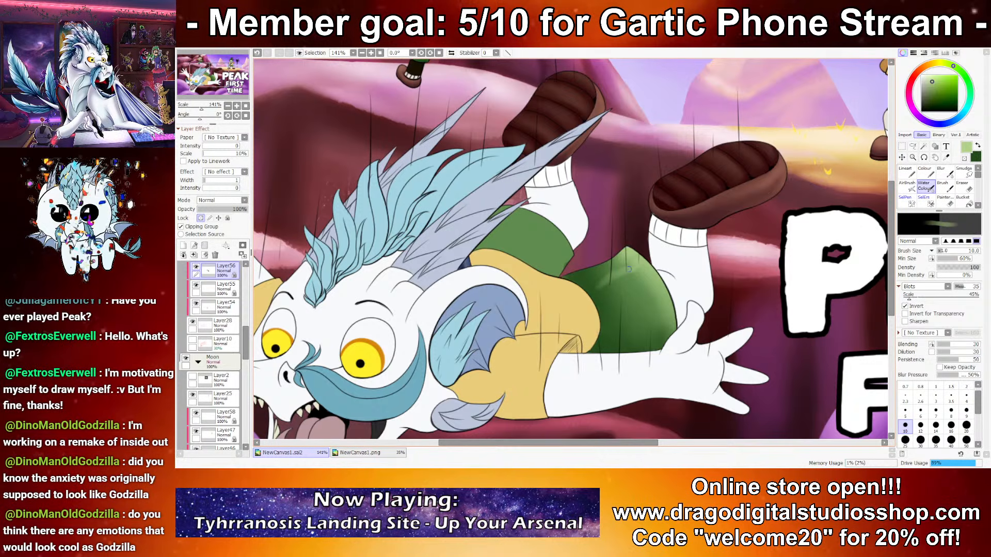
key("x")
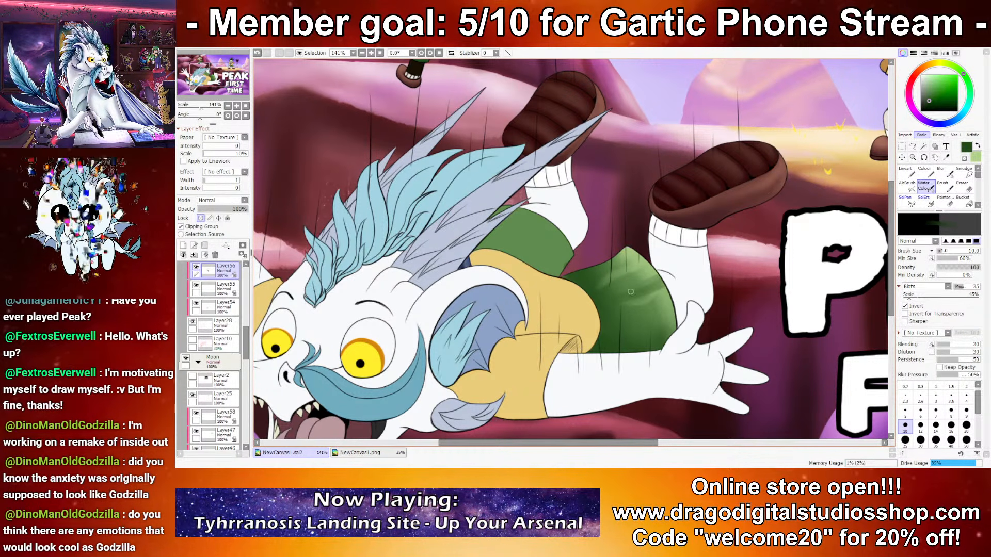
key("x")
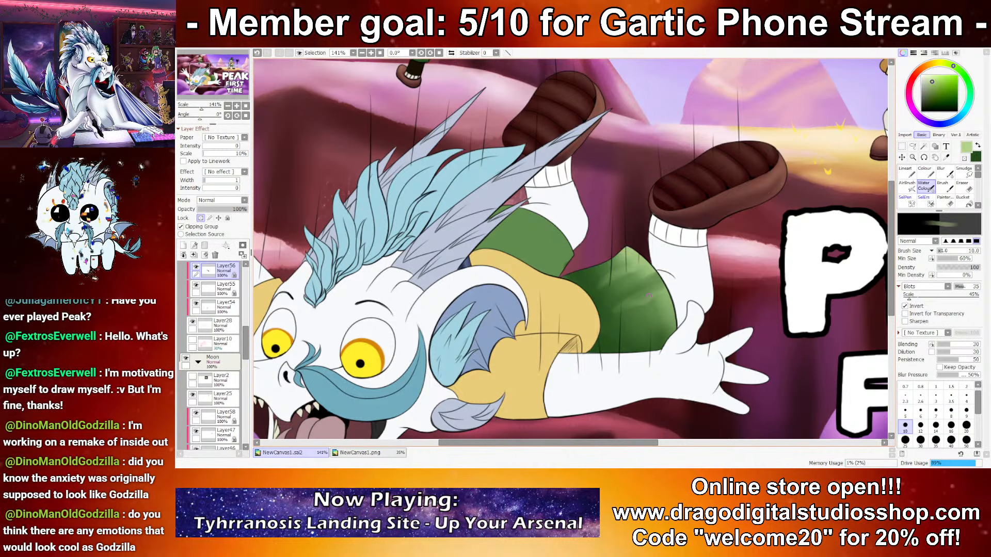
left_click(920, 424)
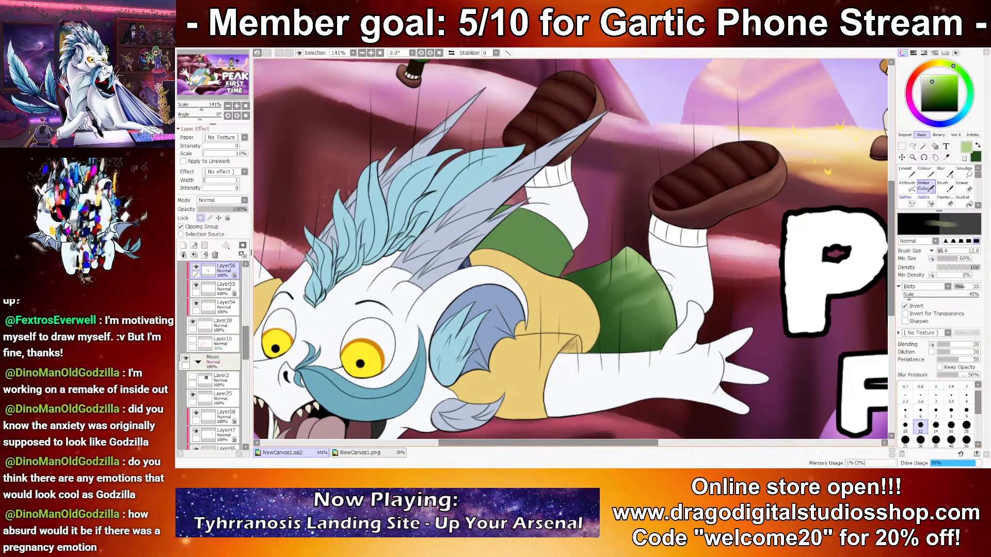
key("x")
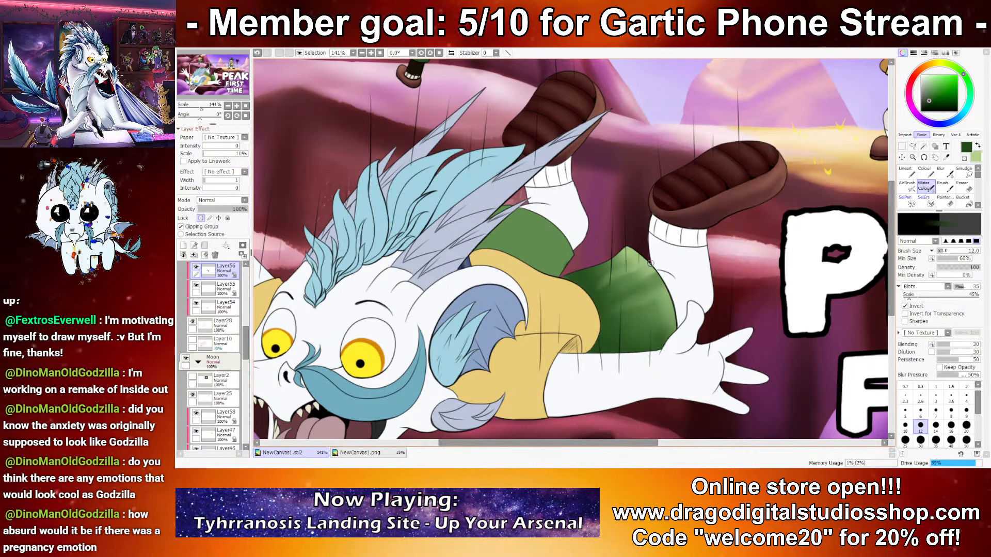
left_click_drag(601, 275, 636, 253)
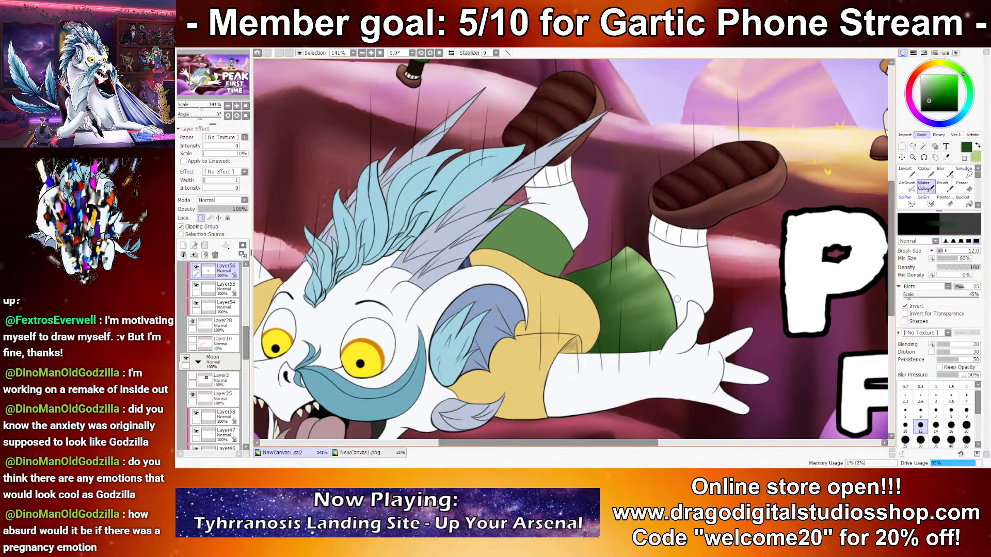
Step: Try refining the folds of the nearer shorts leg with both greens at brush size 16 and check the whole thumbnail
key("x")
key("bracketright")
key("bracketright")
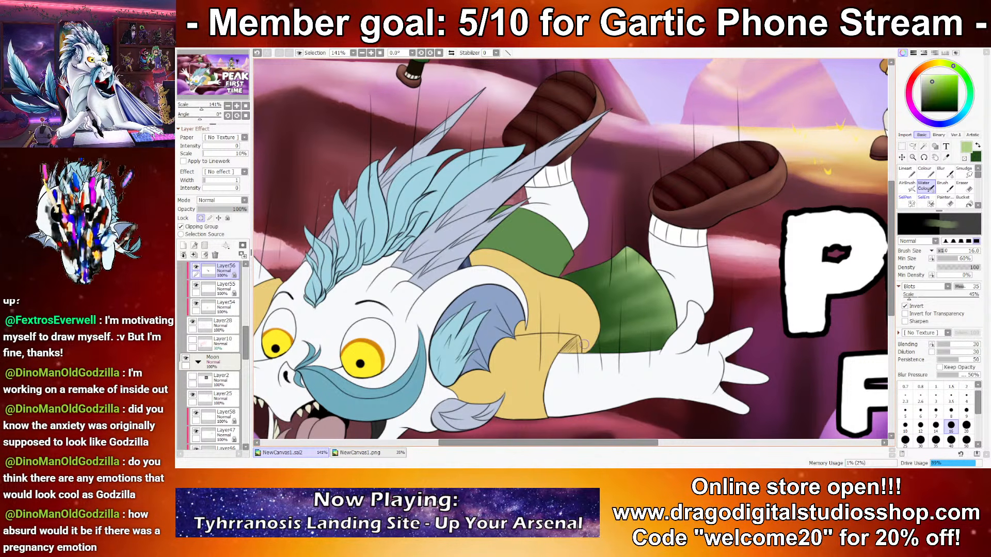
key("x")
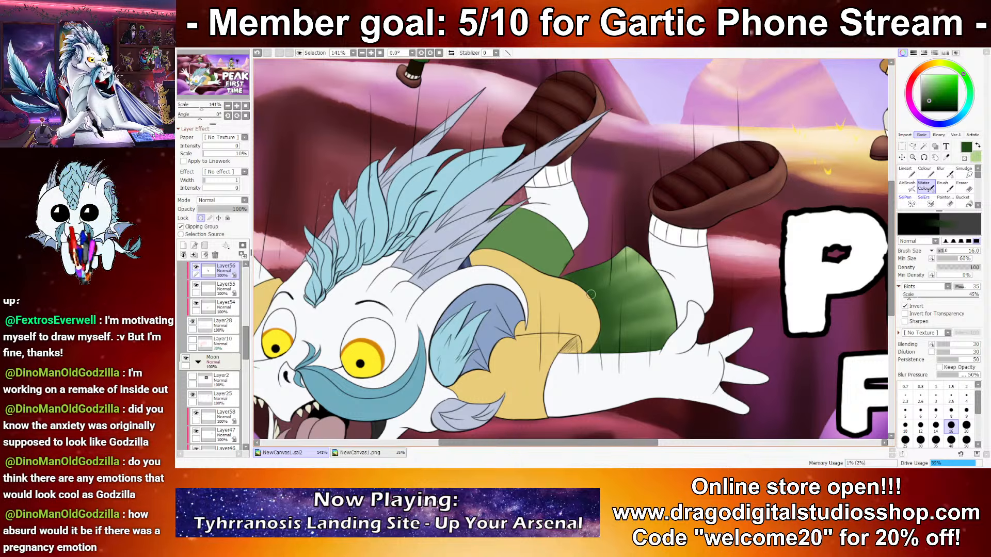
scroll(674, 257, "down", 5)
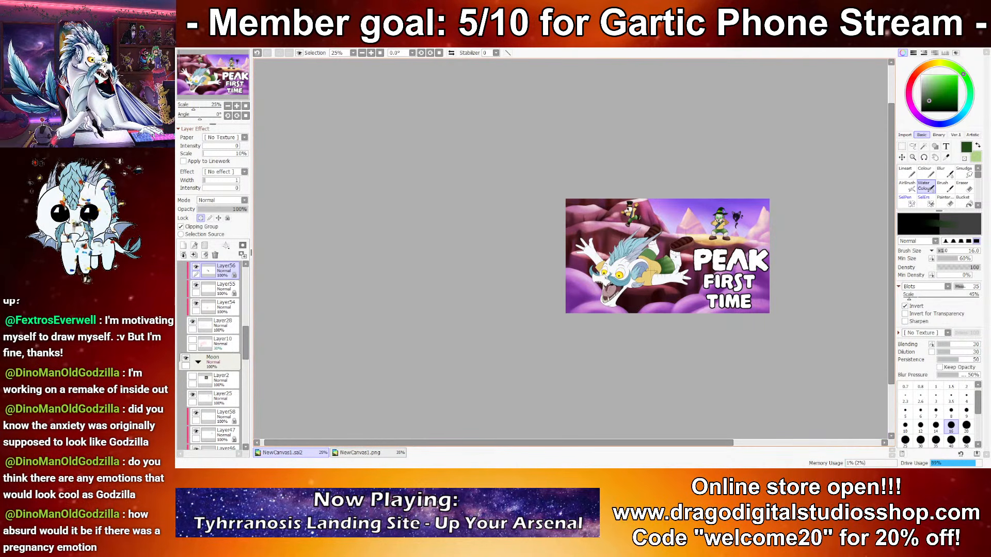
scroll(702, 199, "up", 9)
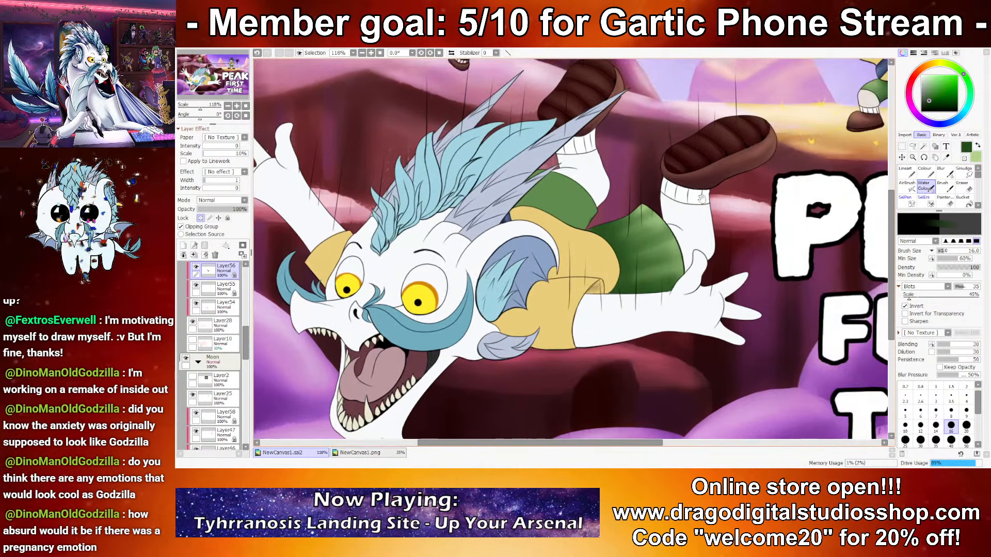
Step: Clear the fold strokes from the nearer shorts leg, restoring its smooth shading, and return to brush size 12
left_click(935, 440)
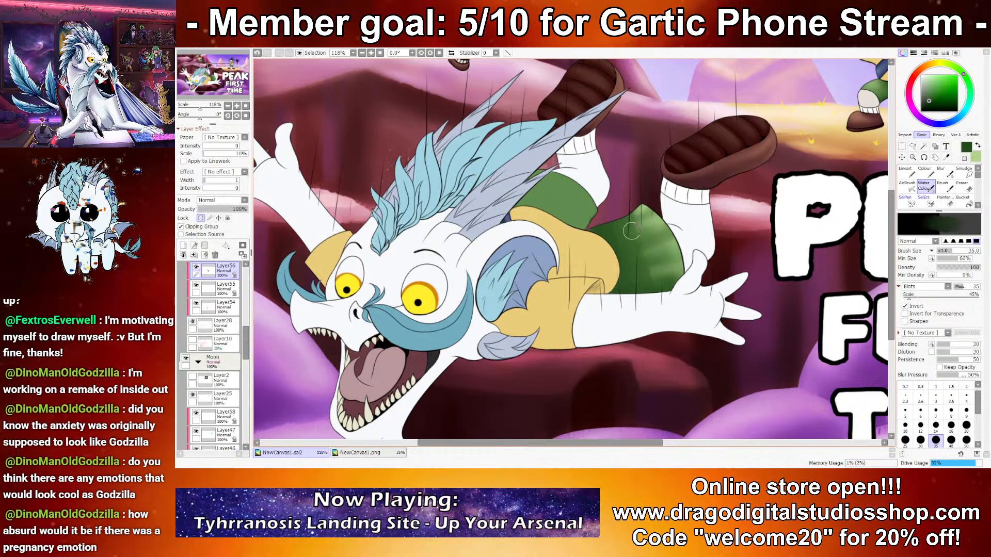
left_click(920, 425)
left_click_drag(655, 211, 639, 232)
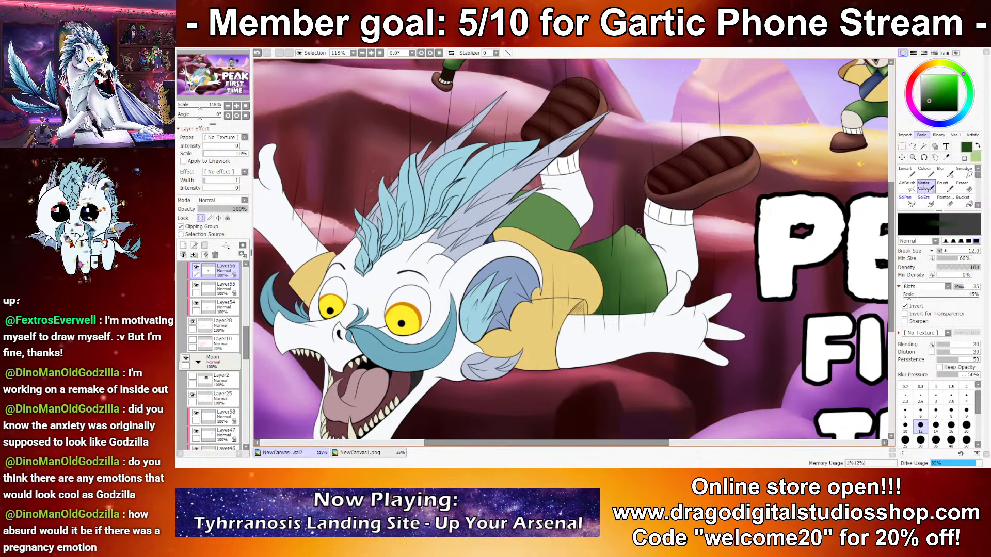
Step: Try pale green fold highlights running inward from the hem of the nearer shorts leg at size 12, undoing each stroke
scroll(638, 232, "up", 4)
key("x")
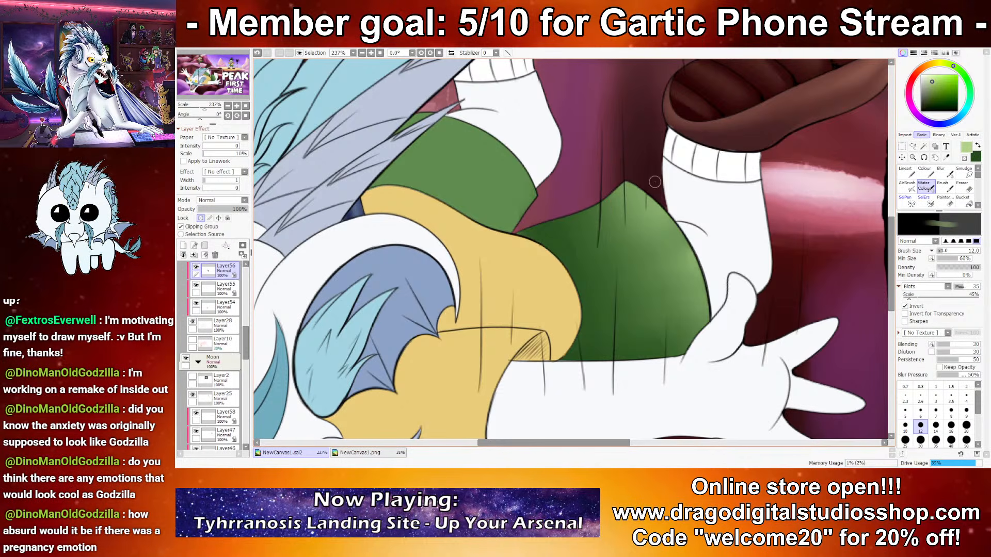
left_click_drag(661, 203, 609, 239)
key("ctrl+z")
left_click_drag(653, 194, 588, 255)
key("ctrl+z")
left_click_drag(652, 204, 577, 252)
key("ctrl+z")
left_click_drag(645, 195, 575, 268)
key("ctrl+z")
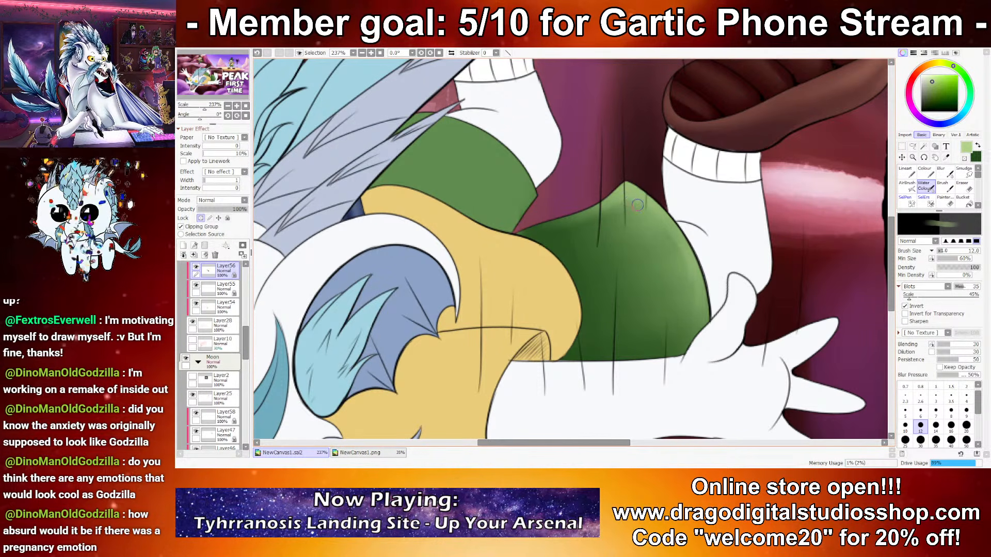
Step: Try shorter pale green fold highlights across the middle of the nearer shorts leg and undo them
left_click_drag(648, 215, 617, 253)
key("ctrl+z")
left_click_drag(654, 214, 615, 253)
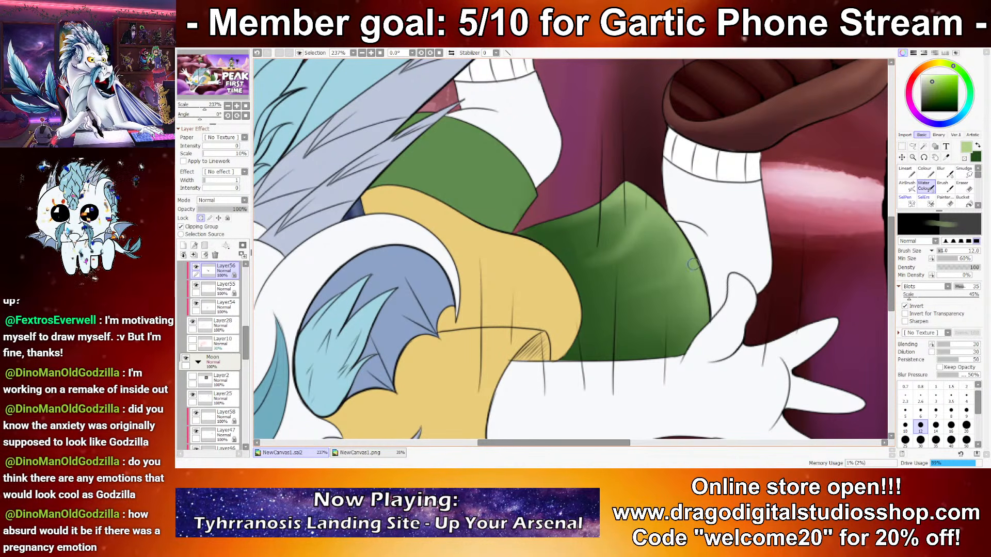
key("x")
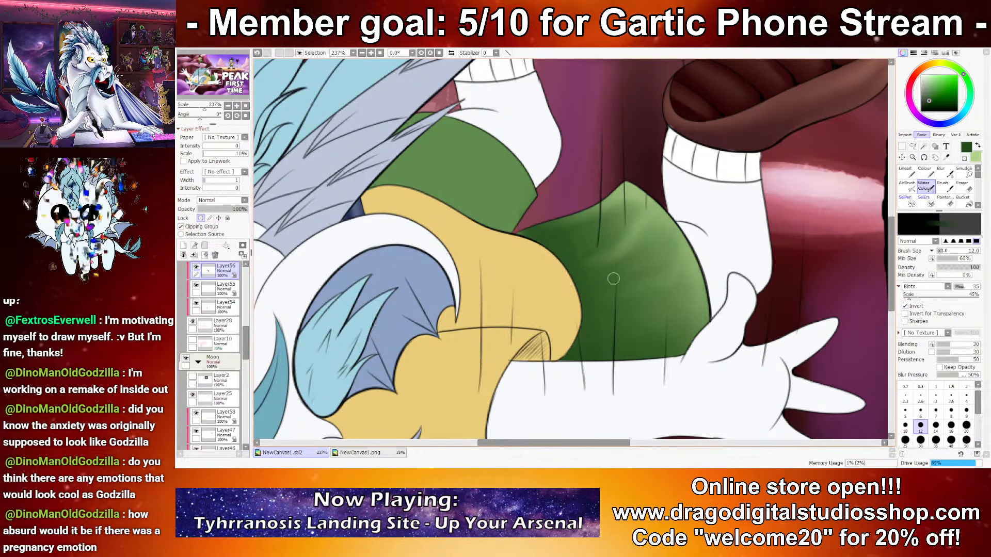
scroll(551, 257, "down", 10)
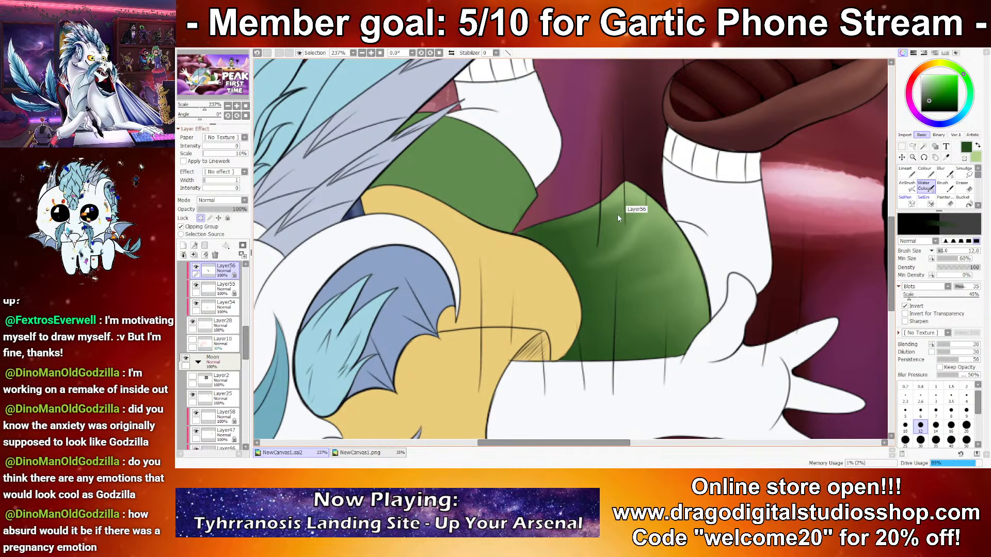
scroll(628, 261, "up", 7)
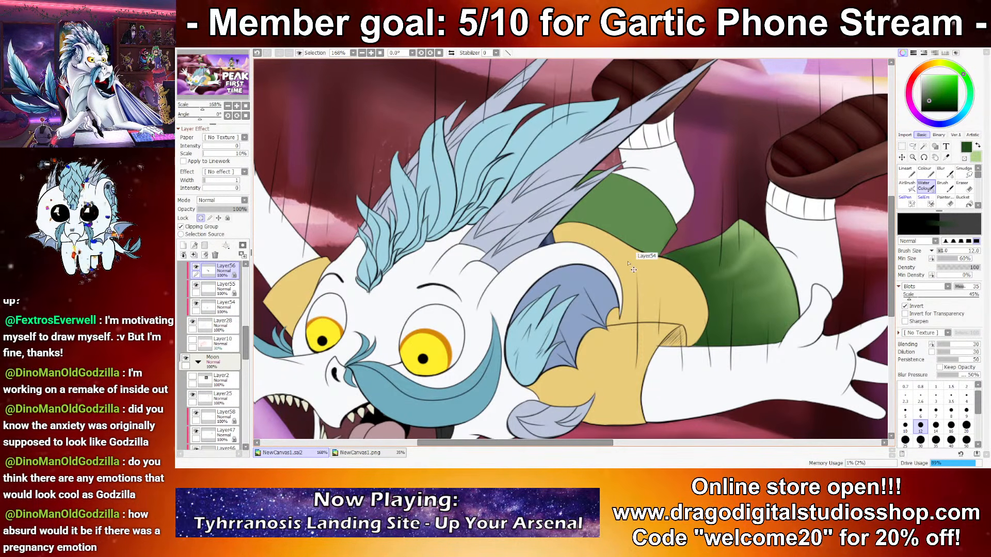
key("ctrl+z")
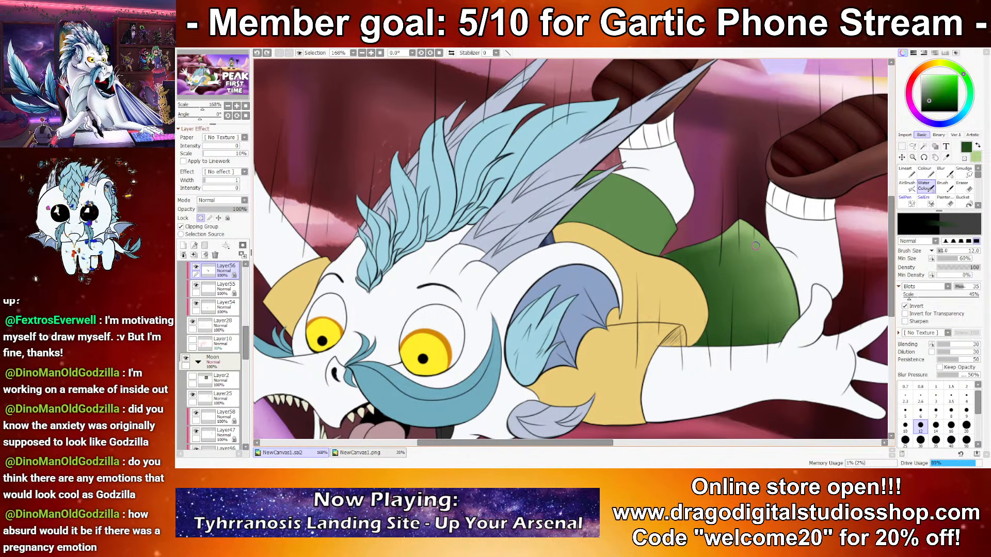
Step: Paint diagonal fabric folds across the falling dragon's nearer shorts leg with alternating dark and pale green at brush size 12
key("x")
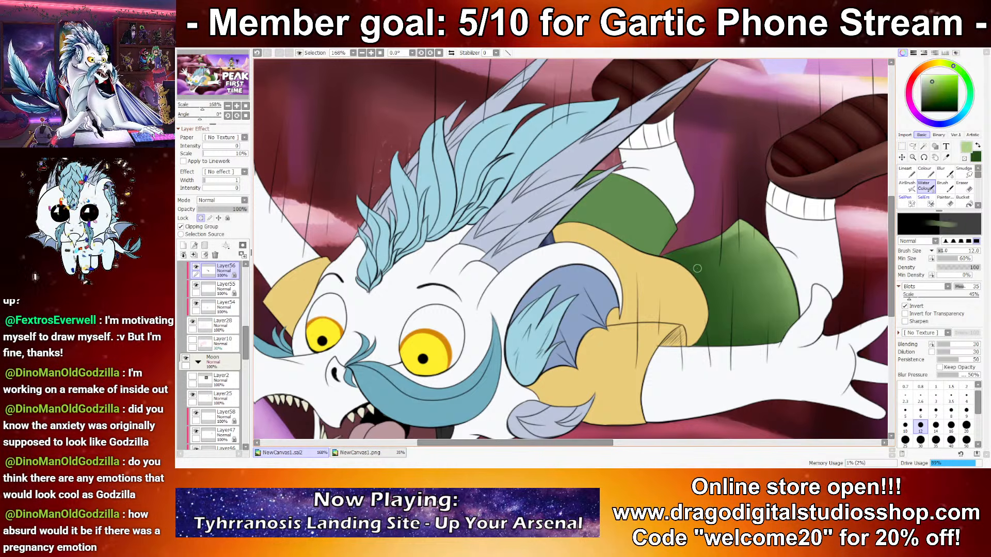
key("x")
left_click_drag(739, 267, 759, 254)
key("x")
mouse_move(712, 290)
left_mouse_down()
mouse_move(762, 265)
mouse_move(738, 294)
mouse_move(770, 295)
left_mouse_up()
key("x")
key("x")
key("x")
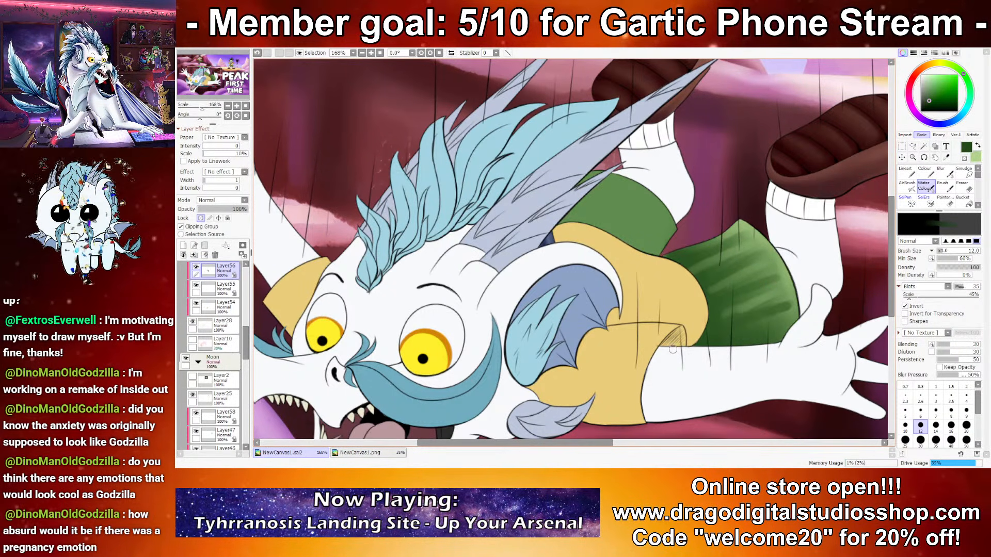
key("x")
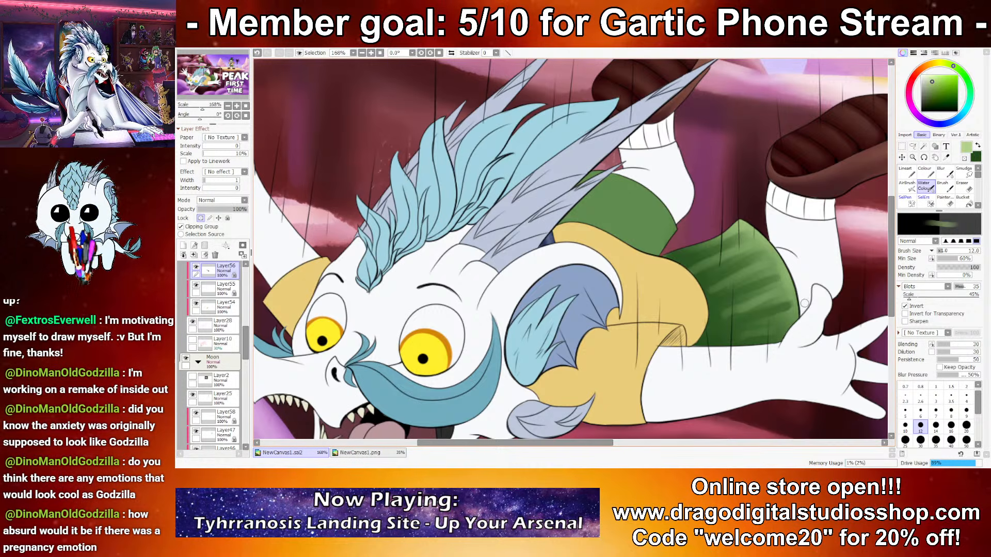
key("x")
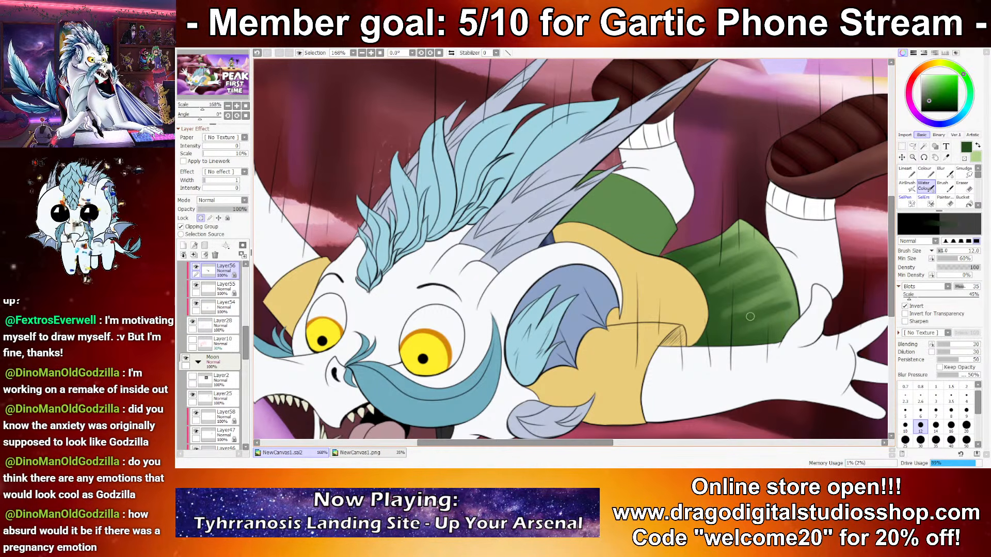
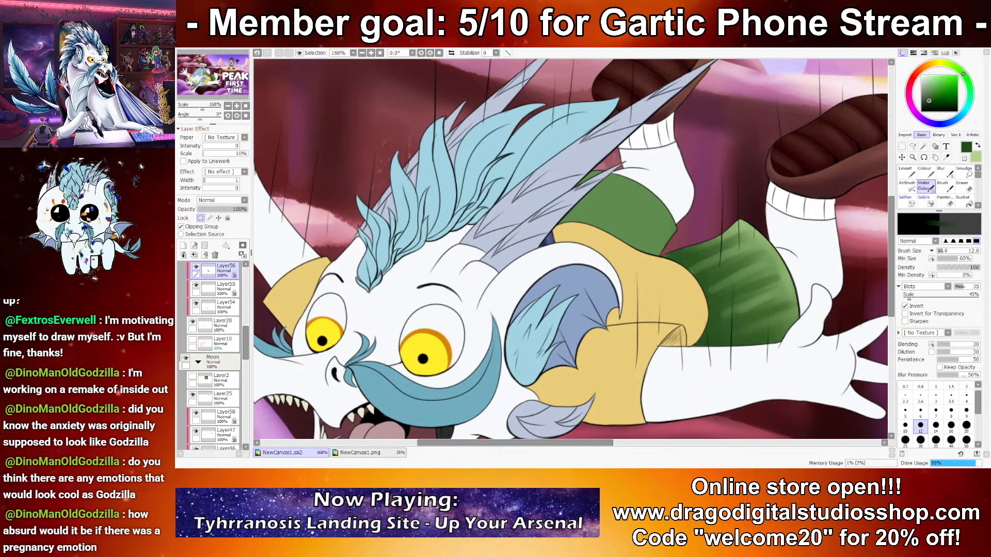
Step: Build up the diagonal folds on the falling dragon's nearer shorts leg with alternating pale and dark green at brush size 14
left_click_drag(817, 372, 778, 359)
left_click(935, 427)
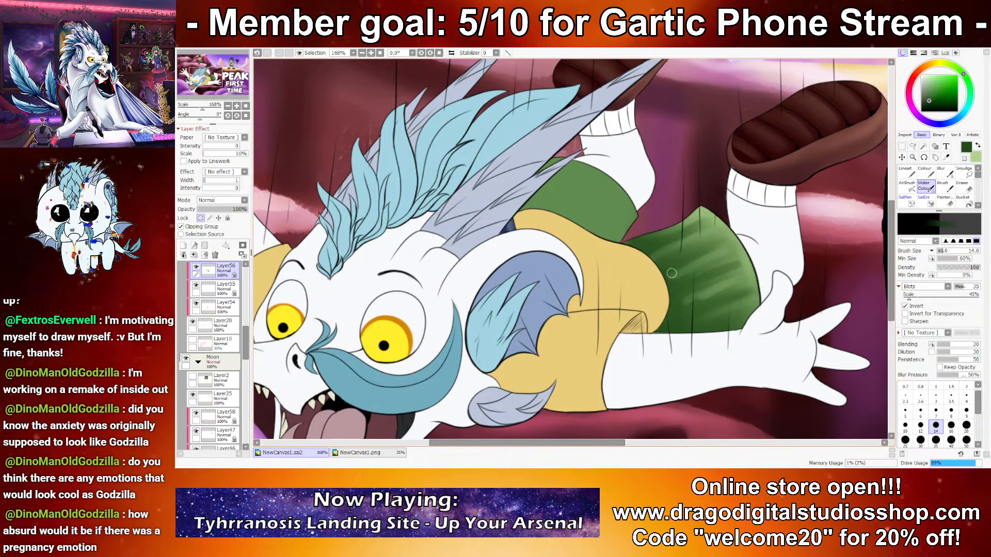
key("x")
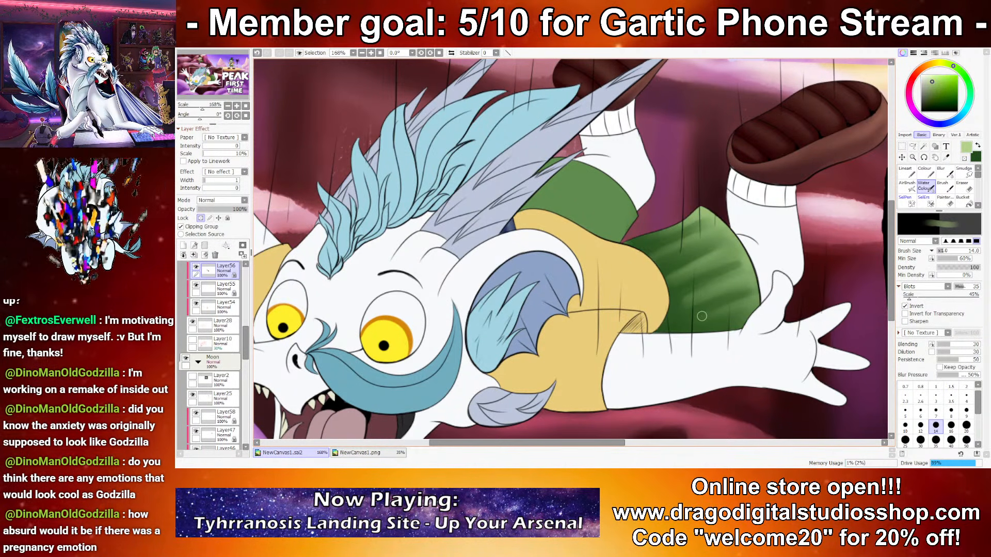
key("x")
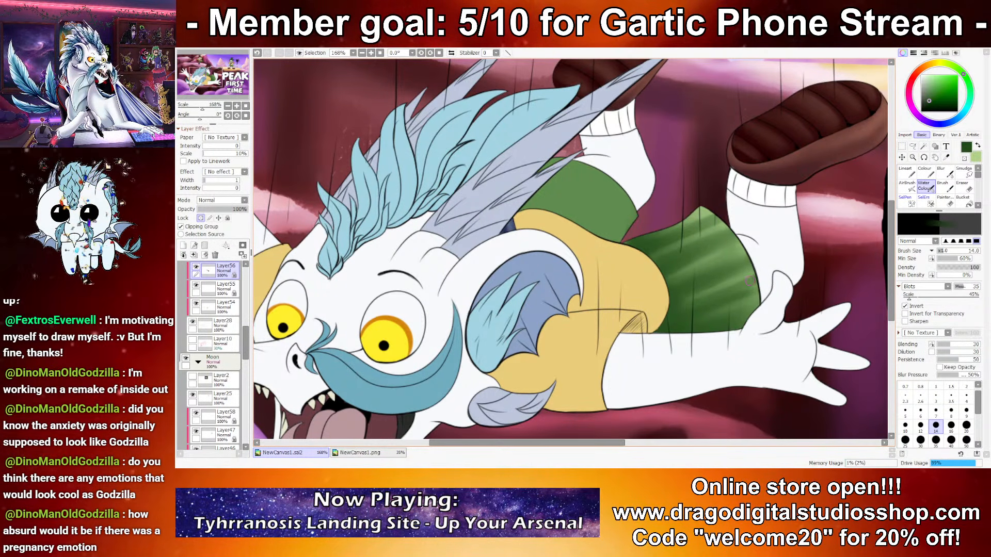
key("x")
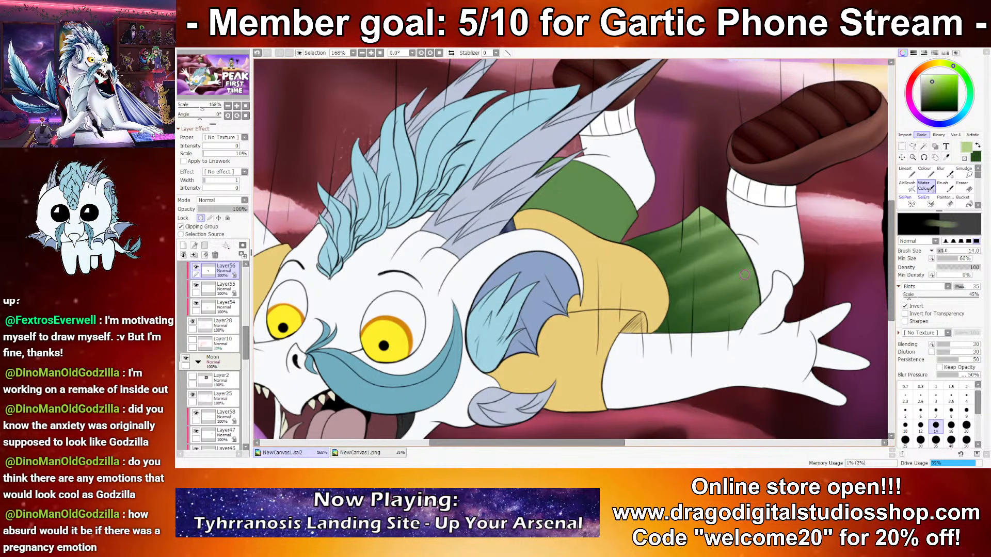
Step: Refine the folds across the upper part of the nearer shorts leg with dark and pale green strokes at brush size 12
key("x")
key("bracketleft")
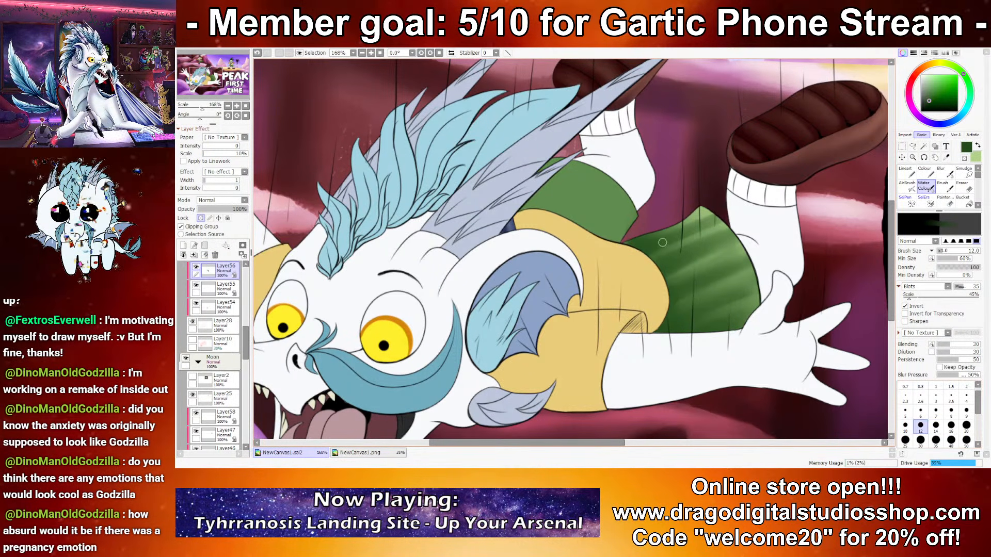
key("x")
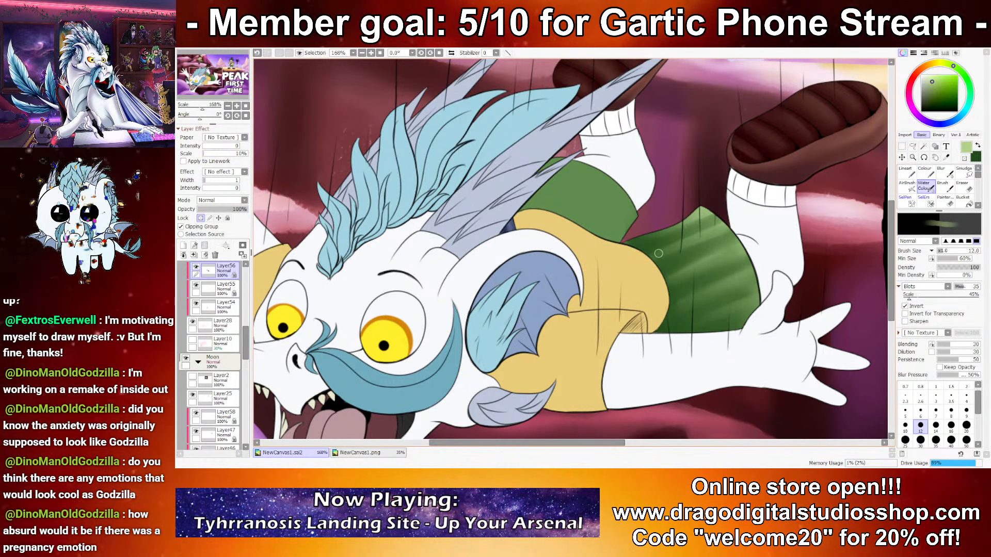
left_click_drag(703, 214, 638, 238)
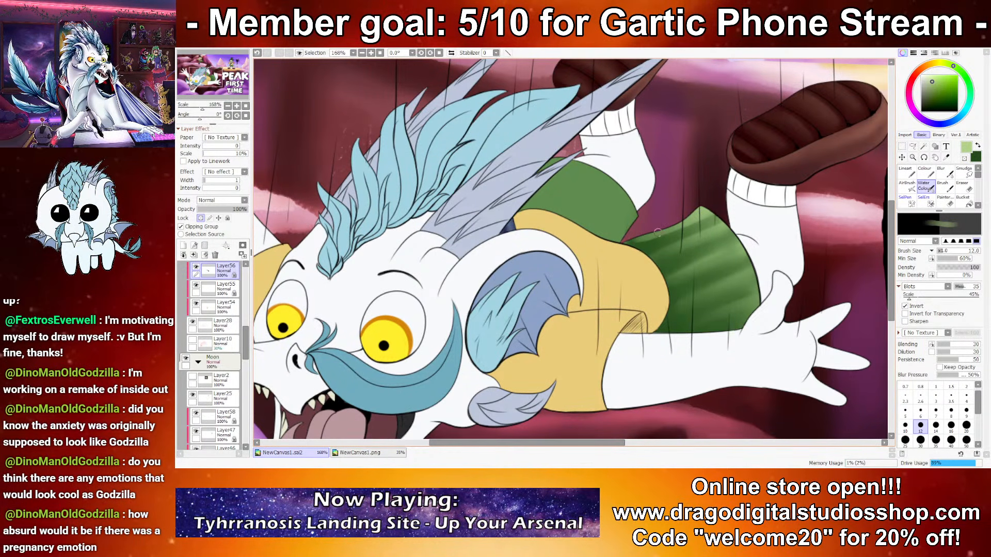
left_click_drag(671, 277, 740, 248)
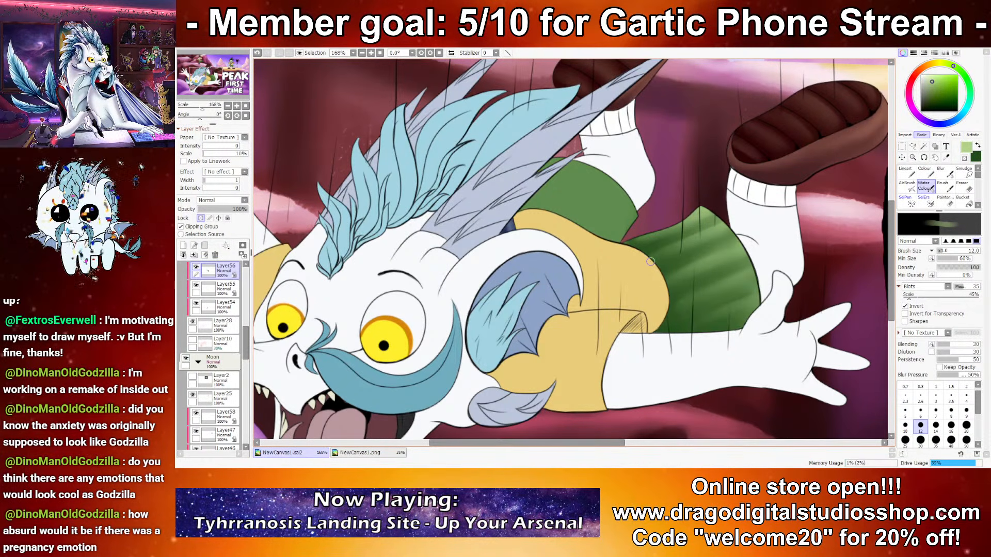
scroll(690, 248, "up", 4)
left_click_drag(707, 233, 640, 257)
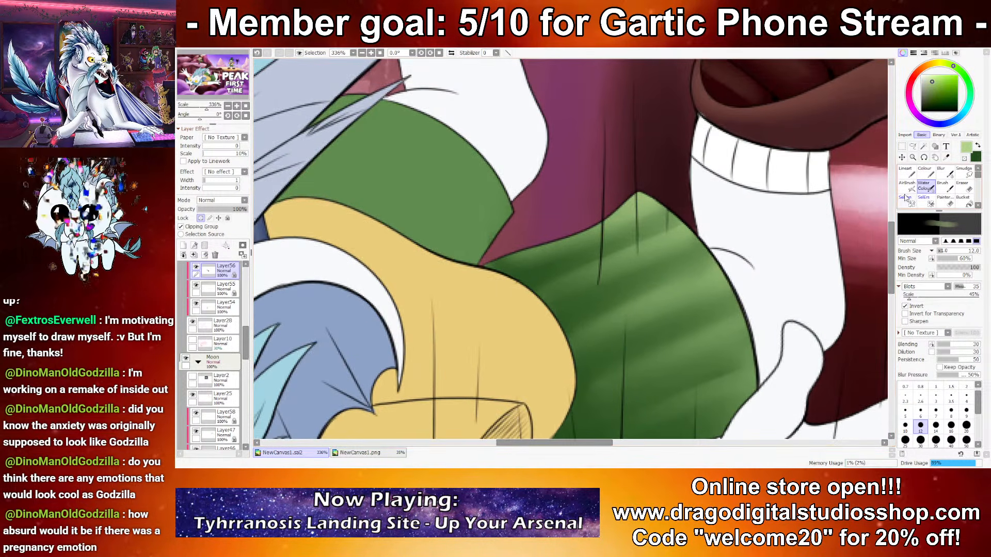
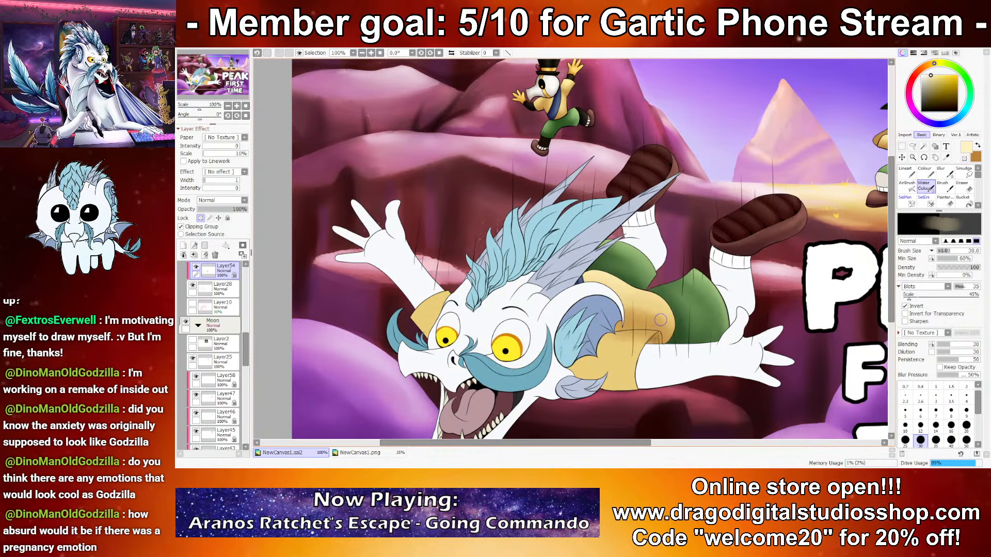
Step: Shade the back of the falling dragon's yellow shirt with brown and pale yellow strokes at brush size 25
left_click_drag(570, 269, 552, 256)
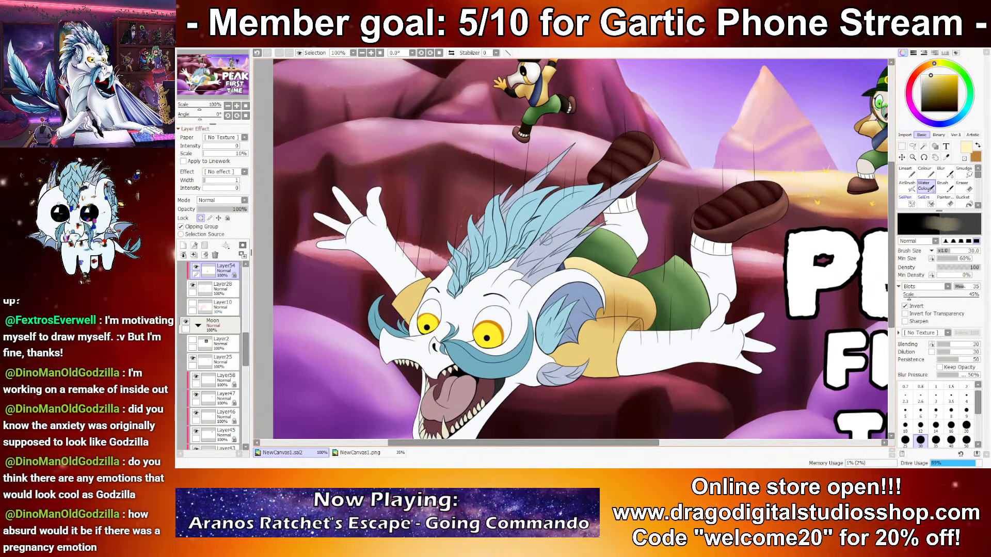
scroll(537, 258, "up", 5)
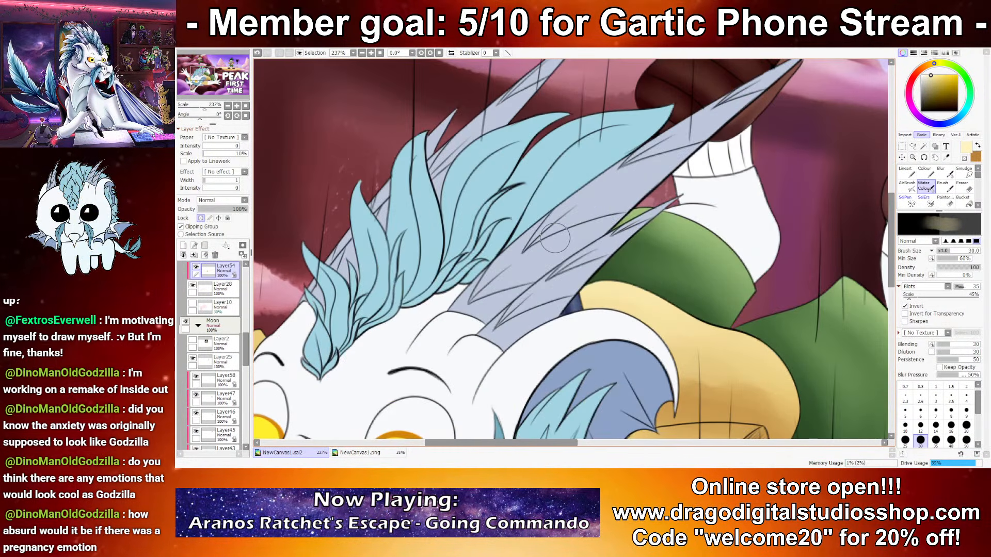
left_click_drag(846, 427, 707, 323)
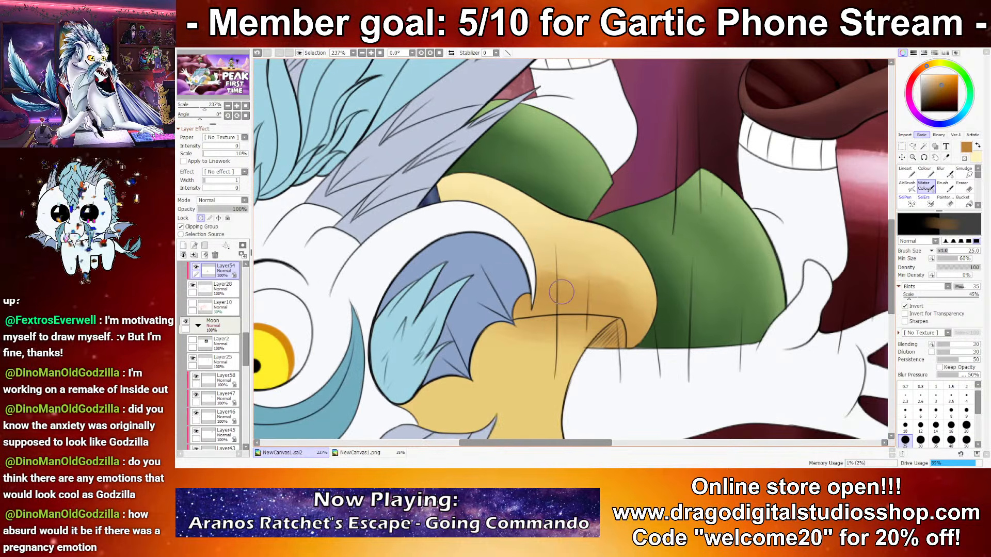
mouse_move(556, 198)
left_mouse_down()
mouse_move(530, 195)
mouse_move(587, 205)
mouse_move(570, 222)
mouse_move(507, 186)
mouse_move(599, 226)
mouse_move(498, 180)
left_mouse_up()
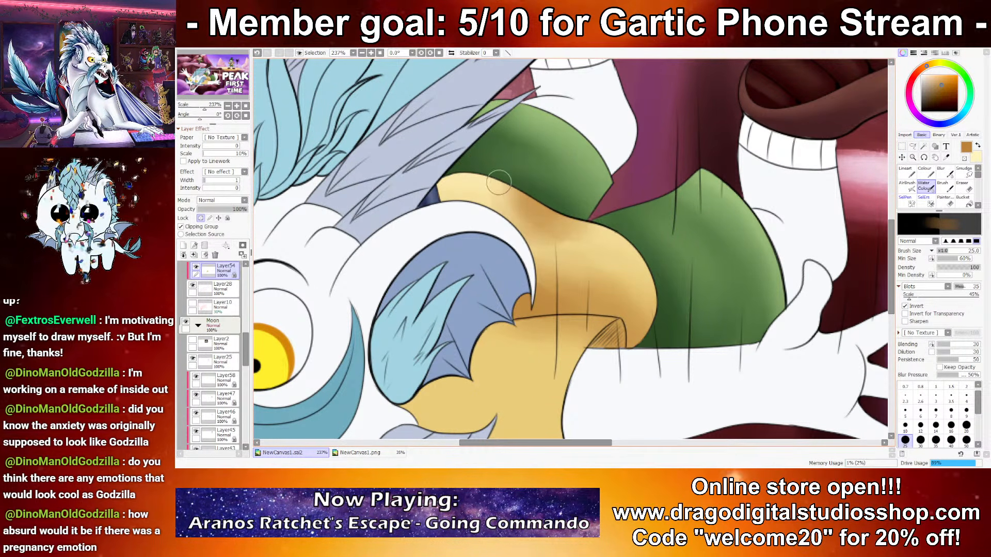
key("x")
mouse_move(537, 243)
left_mouse_down()
mouse_move(612, 254)
mouse_move(579, 246)
mouse_move(581, 233)
mouse_move(513, 236)
mouse_move(564, 228)
mouse_move(568, 252)
mouse_move(641, 268)
mouse_move(532, 257)
mouse_move(640, 280)
left_mouse_up()
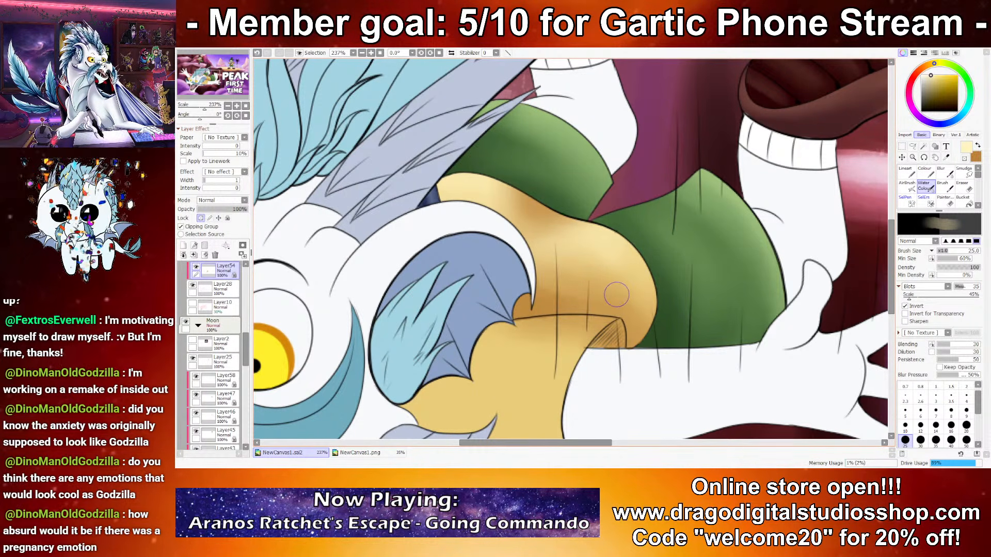
left_click_drag(616, 243, 640, 326)
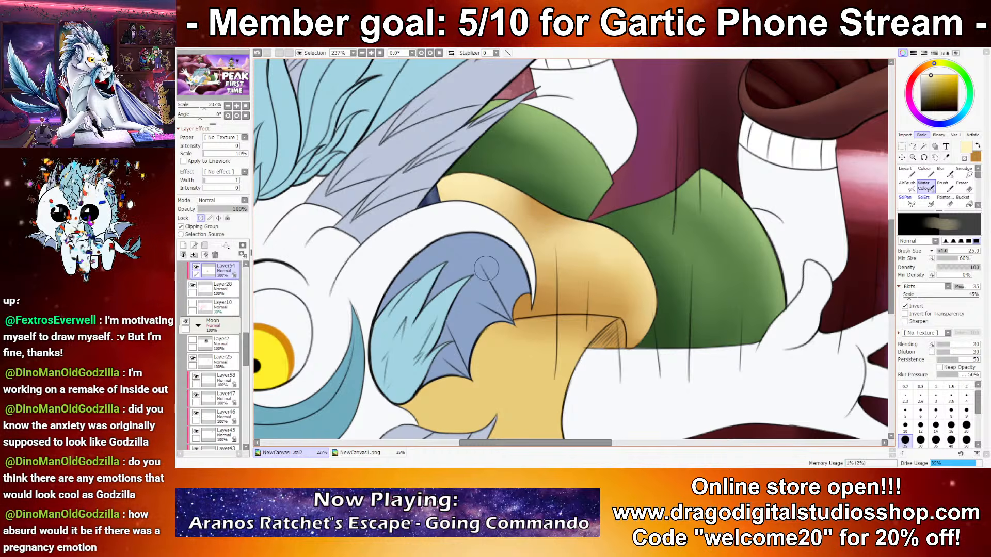
Step: Shade the falling dragon's nearer shirt sleeve with brown at brush size 30
left_click_drag(471, 257, 541, 130)
left_click(920, 426)
key("x")
left_click(920, 439)
mouse_move(467, 271)
left_mouse_down()
mouse_move(516, 297)
mouse_move(629, 325)
mouse_move(463, 266)
mouse_move(658, 273)
left_mouse_up()
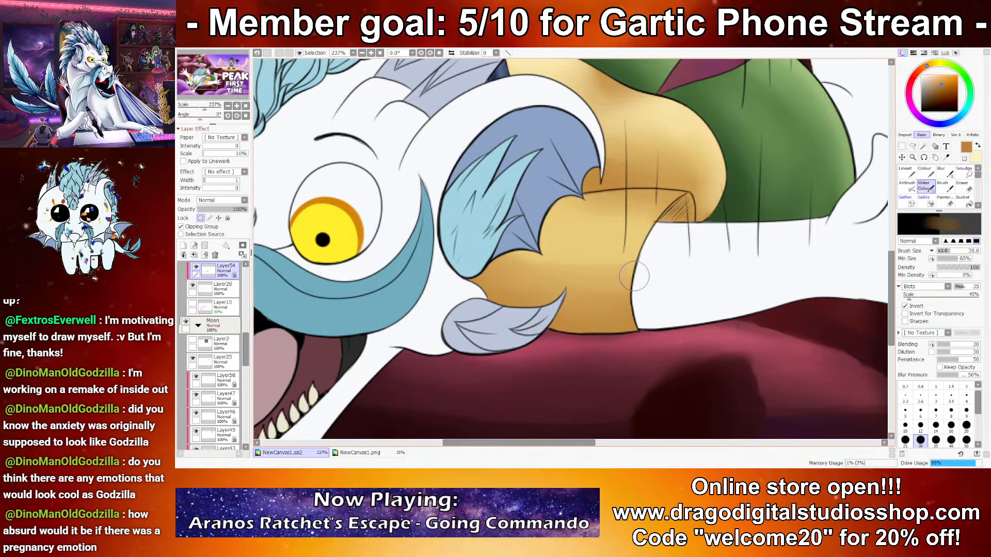
Step: Paint a pale yellow highlight along the nearer sleeve's upper edge and blend it at brush size 12
key("x")
left_click_drag(579, 217, 608, 231)
left_click(936, 411)
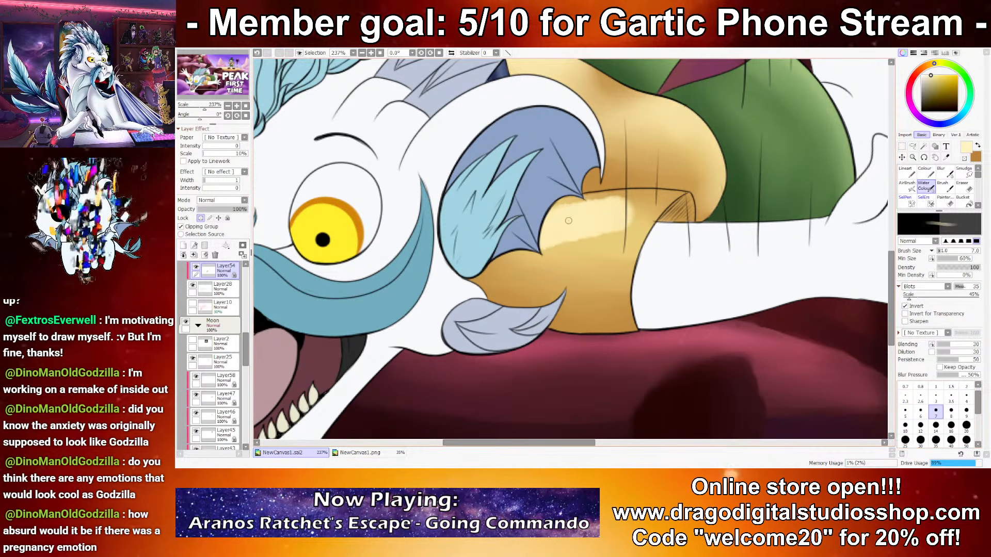
left_click(920, 425)
mouse_move(578, 211)
left_mouse_down()
mouse_move(642, 196)
mouse_move(634, 195)
left_mouse_up()
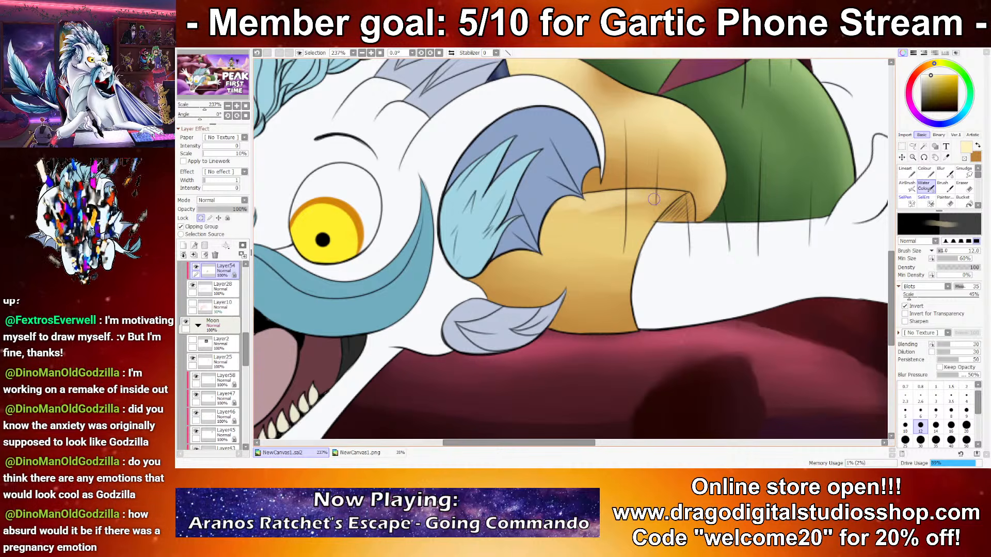
Step: Extend the pale yellow highlight softly down the middle of the nearer sleeve, finishing at brush size 20
left_click(951, 424)
mouse_move(575, 243)
left_mouse_down()
mouse_move(625, 220)
mouse_move(590, 239)
mouse_move(535, 242)
mouse_move(590, 272)
mouse_move(571, 248)
left_mouse_up()
left_click(966, 424)
left_click_drag(624, 281, 520, 283)
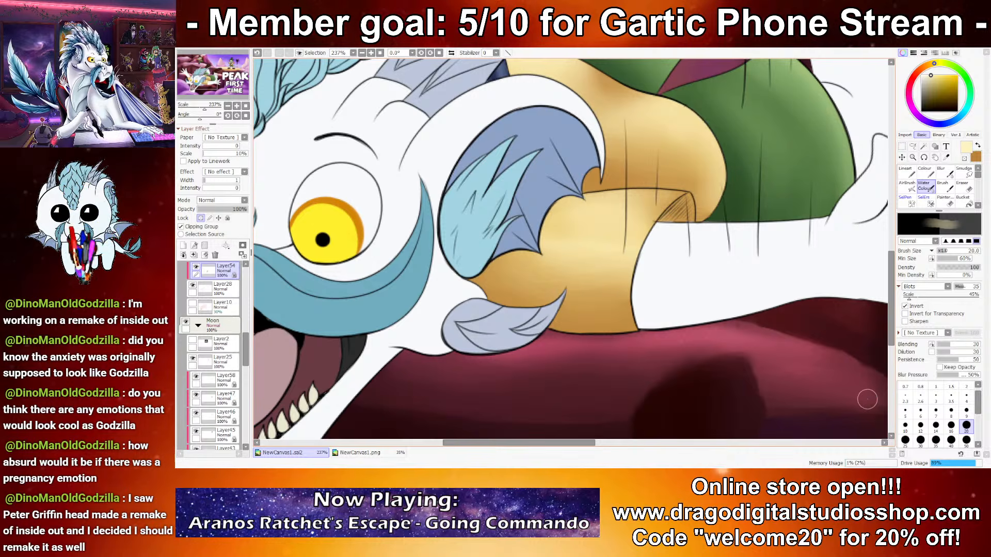
Step: Highlight the nearer sleeve's cuff edge in pale yellow and deepen the brown shadow beside the cheek at brush size 14
left_click(905, 424)
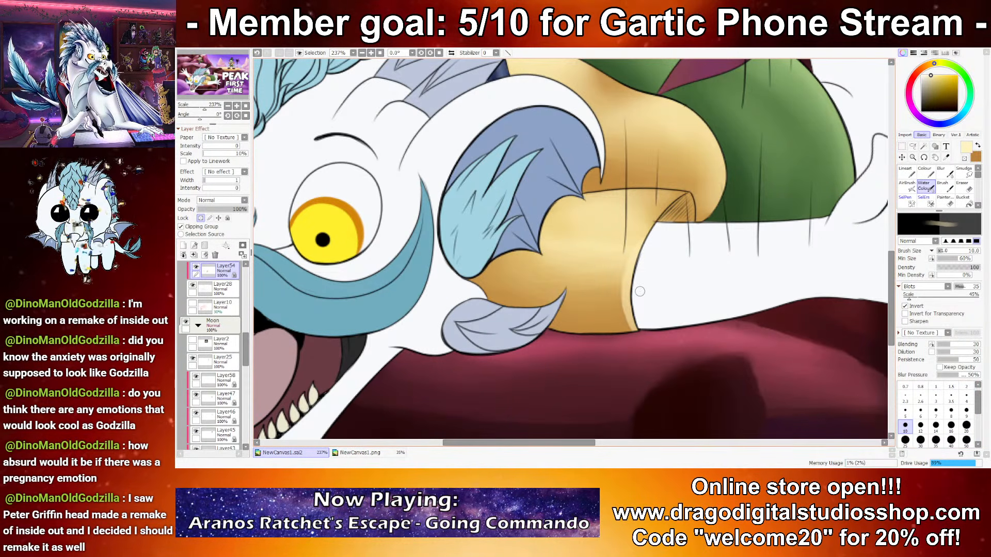
left_click(935, 424)
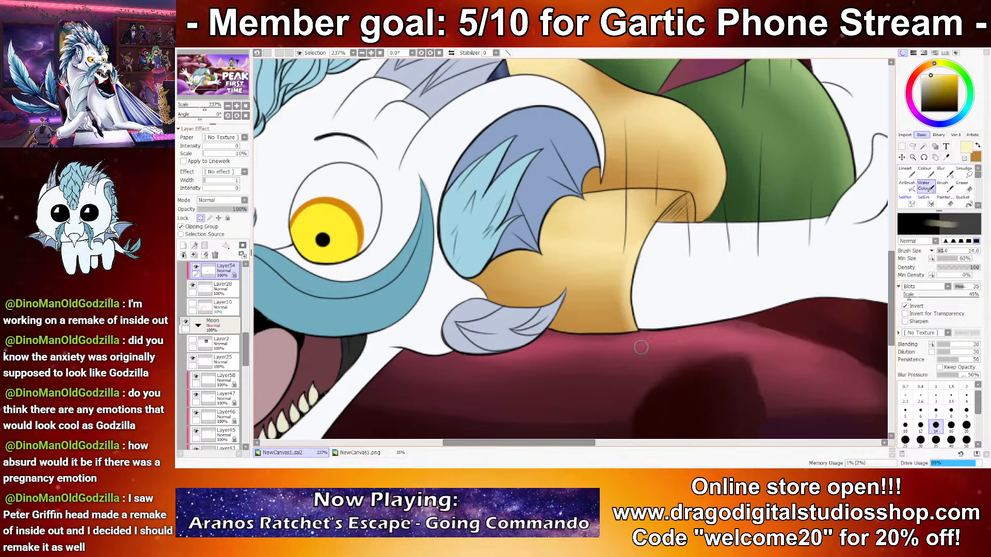
key("x")
left_click_drag(483, 280, 498, 302)
left_click_drag(514, 255, 479, 279)
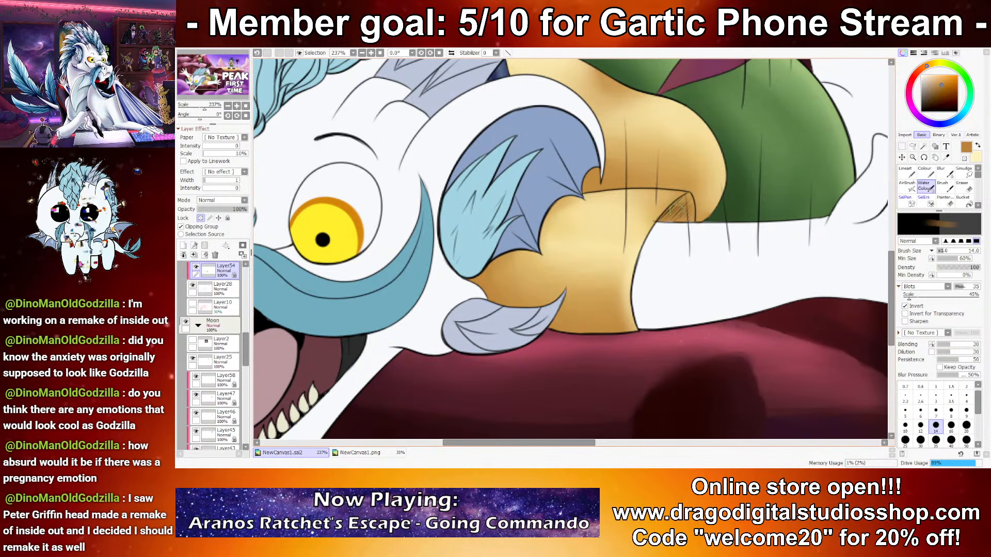
Step: Lay brown shading on the falling dragon's far shirt sleeve beside the smaller eye at brush size 14
scroll(639, 289, "down", 11)
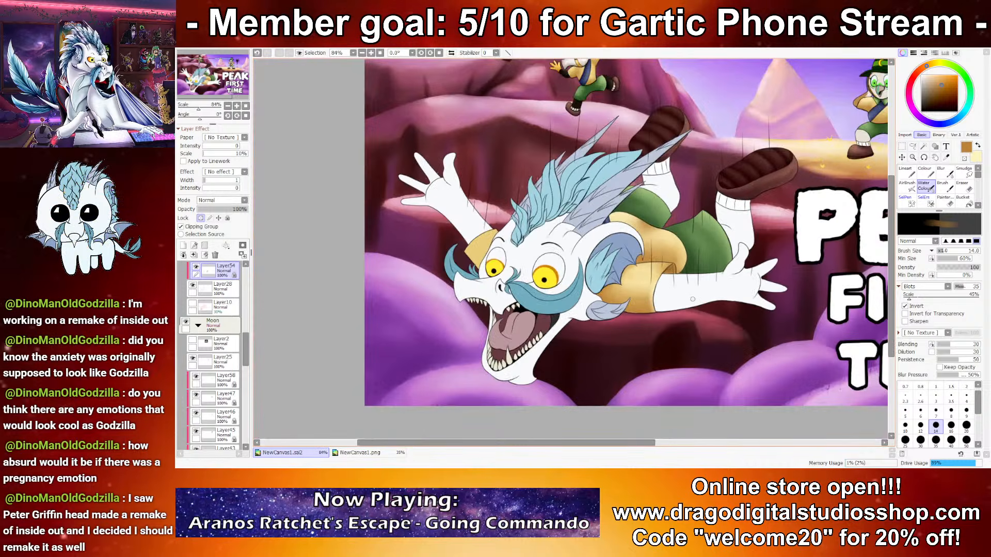
scroll(572, 257, "up", 11)
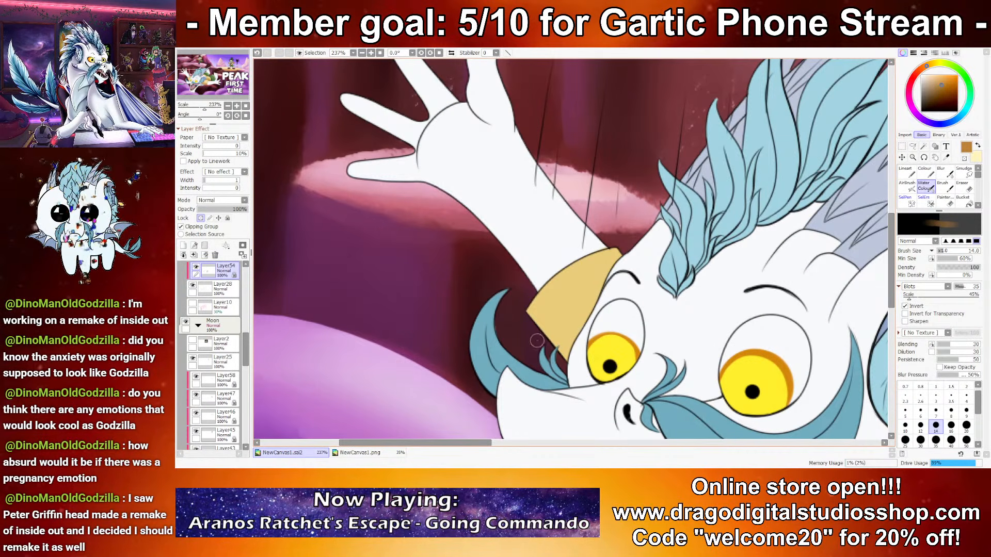
left_click_drag(541, 351, 565, 317)
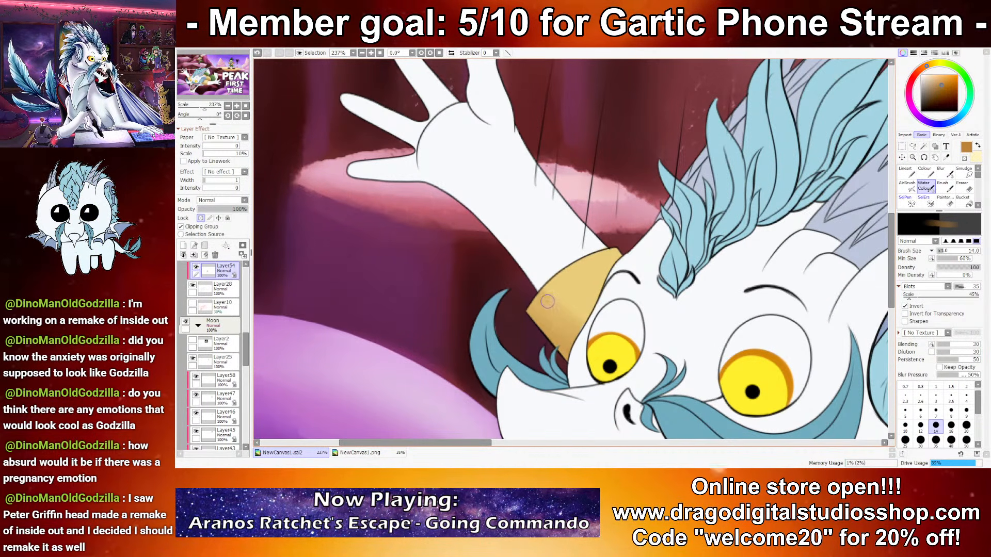
left_click(905, 173)
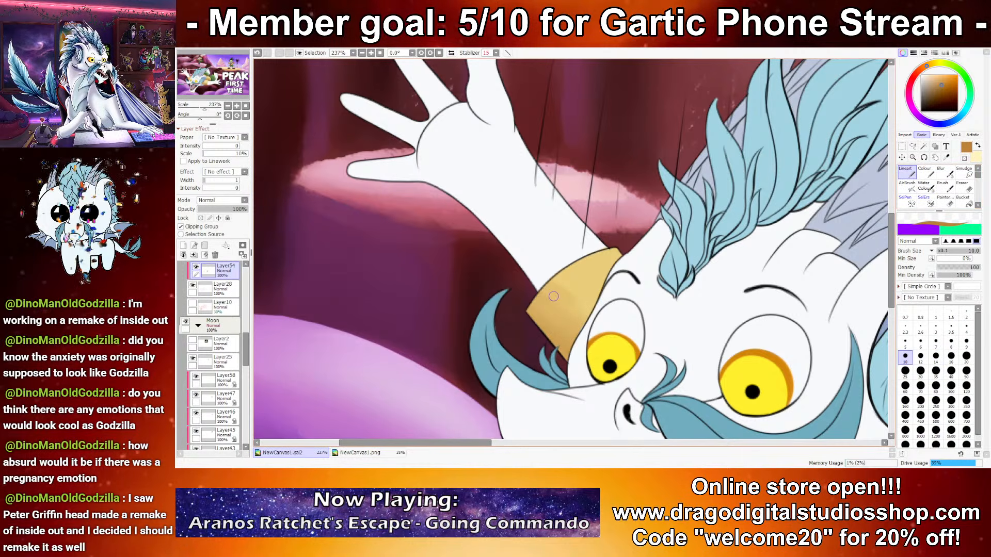
left_click(201, 218)
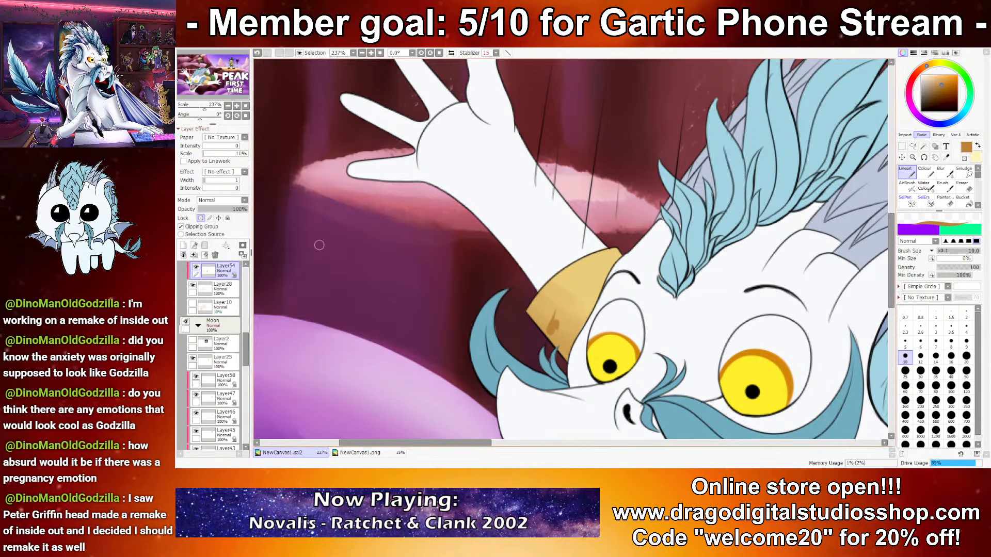
left_click(924, 186)
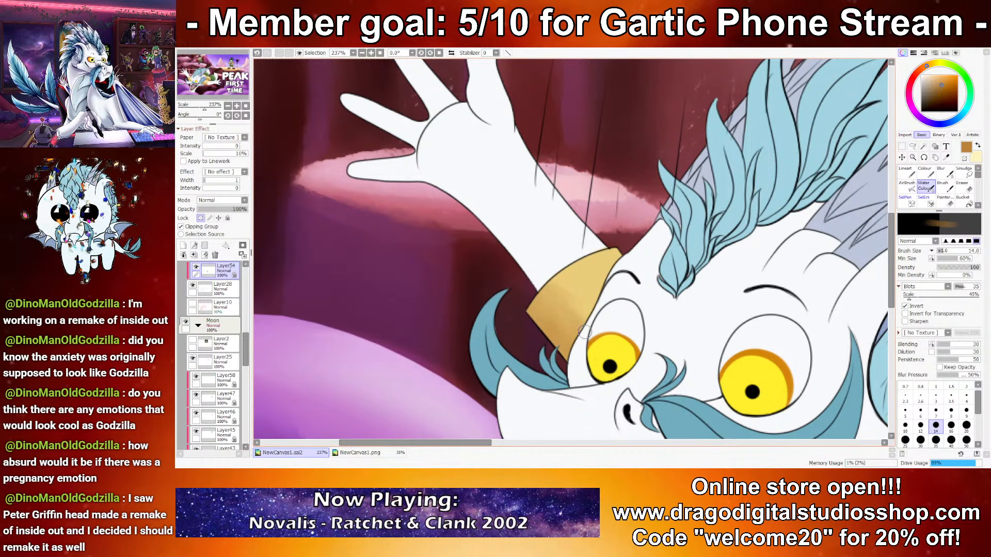
Step: Build up diagonal brown folds and pale yellow highlights across the far sleeve with the Water Color brush at size 14
mouse_move(576, 361)
left_mouse_down()
mouse_move(525, 286)
mouse_move(599, 312)
mouse_move(599, 296)
mouse_move(633, 299)
mouse_move(576, 302)
mouse_move(558, 275)
left_mouse_up()
key("x")
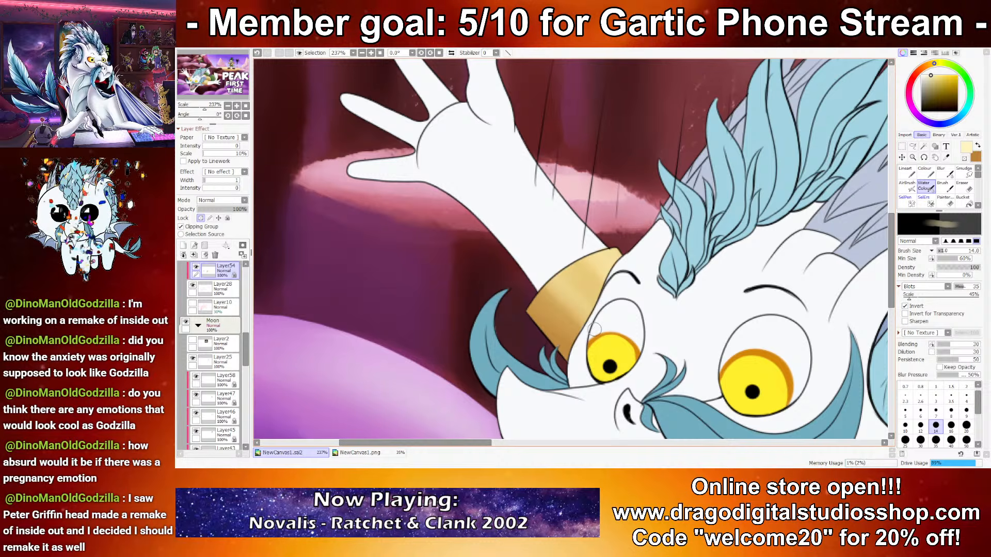
Step: Add a clipped shading layer above the floating black cat's base layer, Layer30, and choose a muted dark purple
scroll(526, 293, "down", 11)
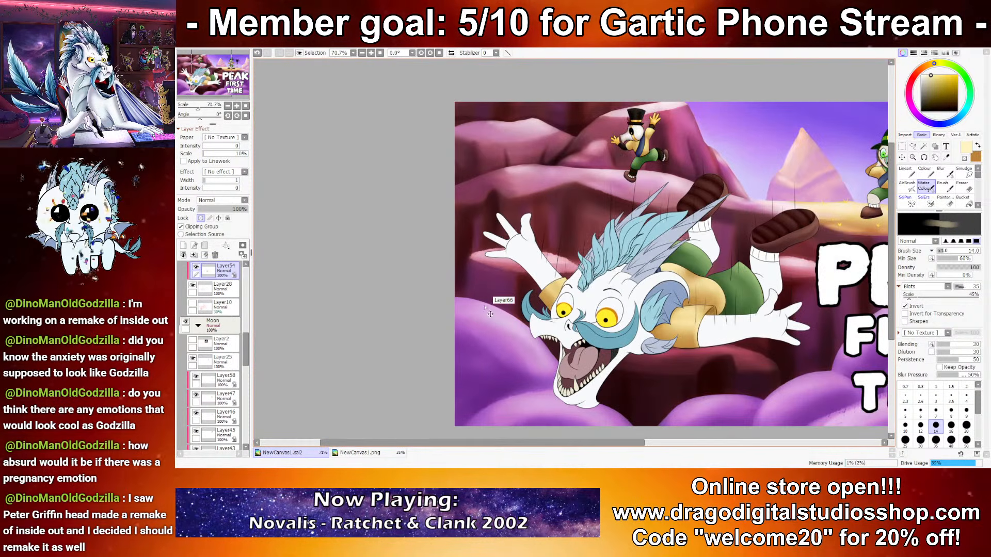
scroll(551, 306, "down", 1)
scroll(551, 306, "up", 2)
scroll(517, 257, "up", 4)
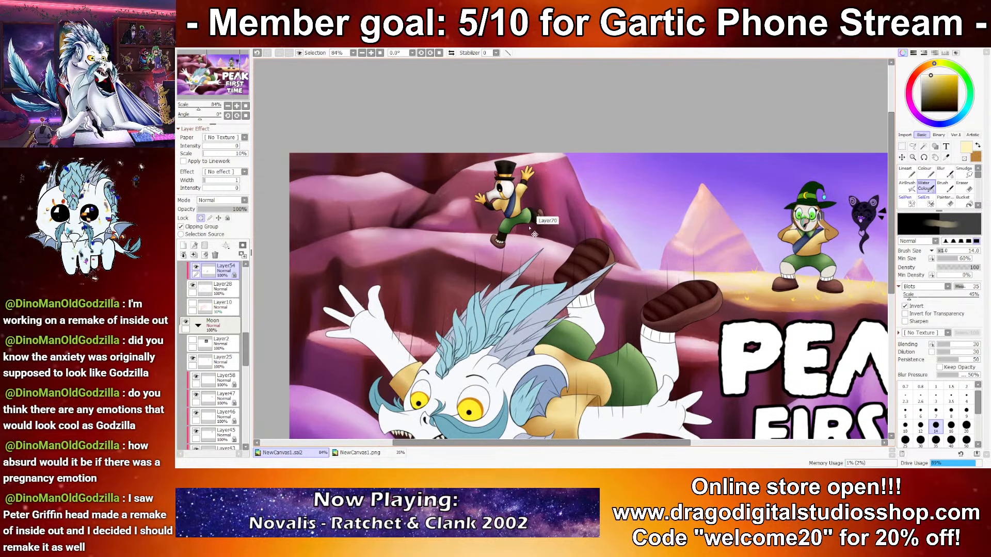
scroll(537, 223, "up", 4)
left_click_drag(537, 223, 300, 194)
left_click_drag(843, 205, 384, 198)
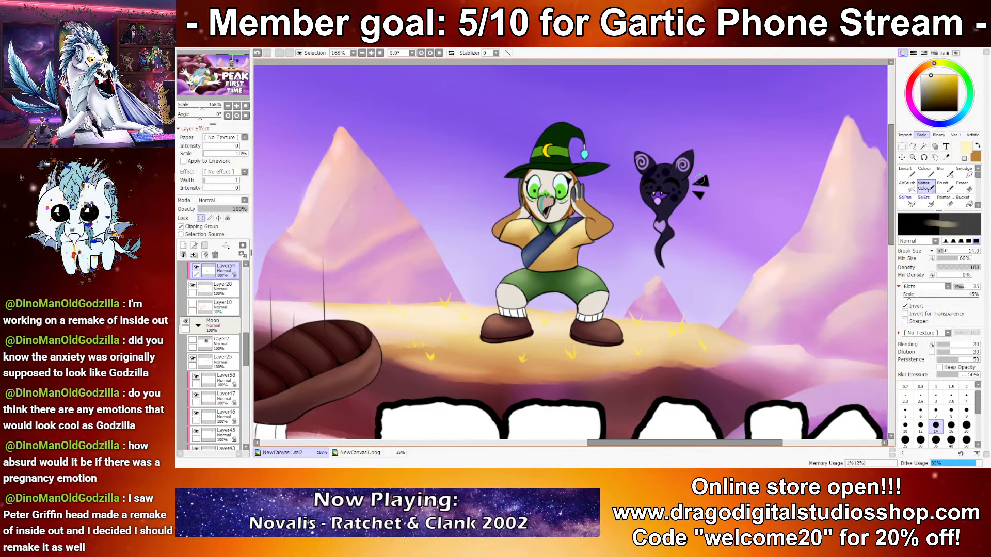
scroll(632, 183, "up", 7)
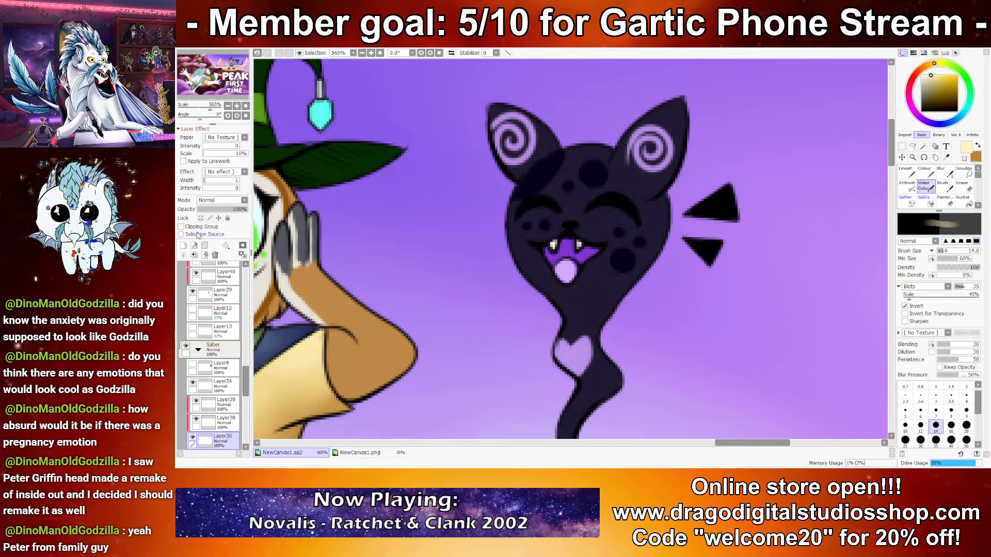
left_click(184, 246)
left_click(623, 181, "alt")
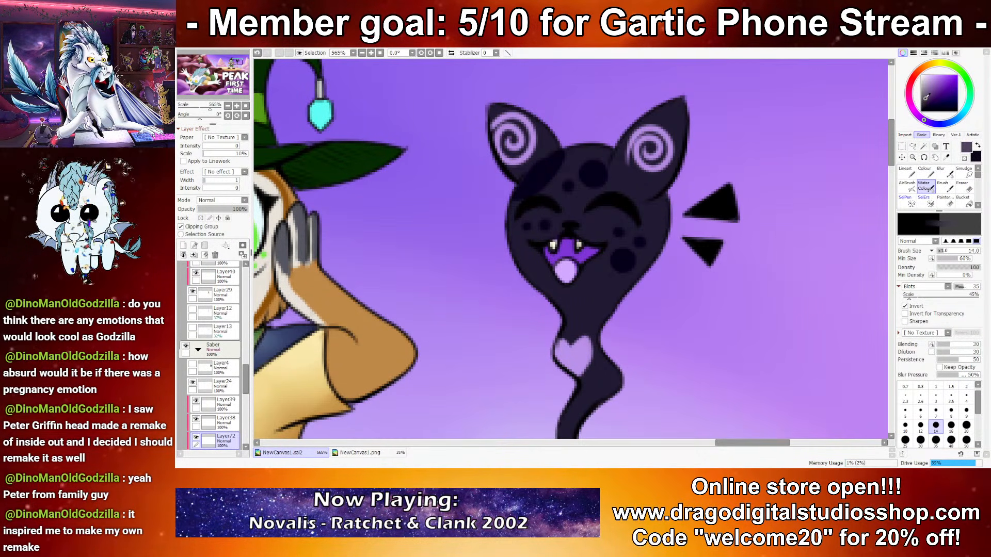
Step: Shade the floating cat's lower head and curling tail with near-black at brush size 14
key("x")
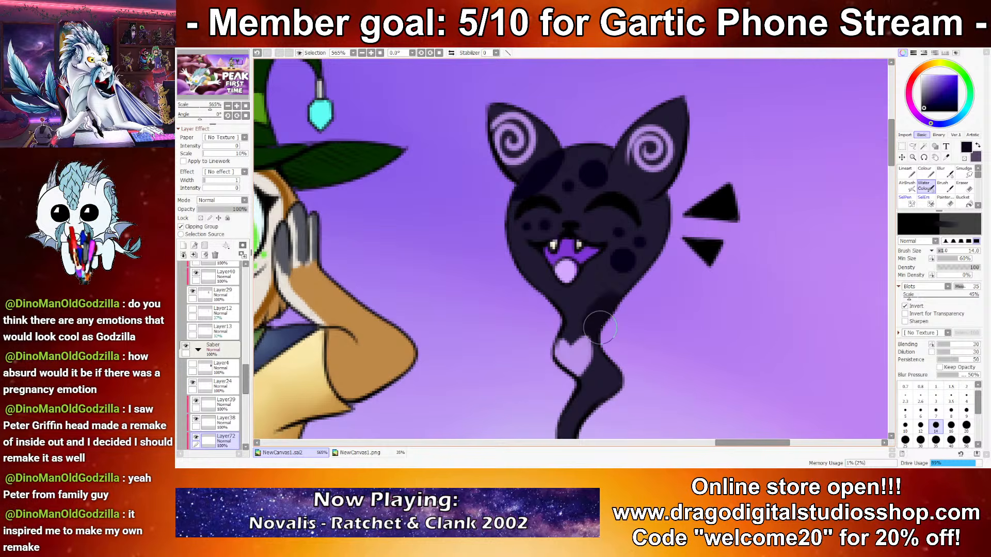
left_click_drag(630, 356, 633, 284)
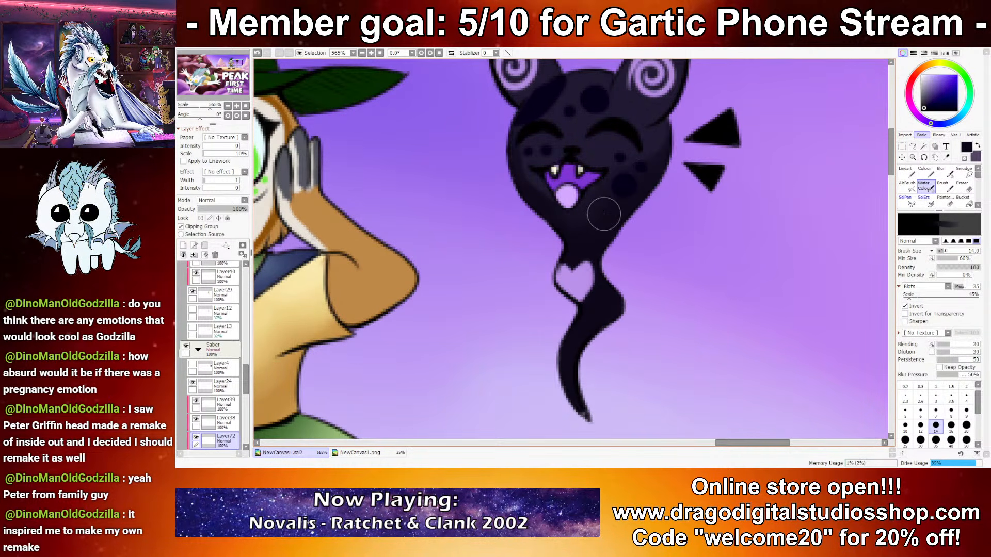
left_click_drag(610, 131, 605, 204)
left_click_drag(590, 174, 574, 151)
key("ctrl+z")
left_click(595, 175, "alt")
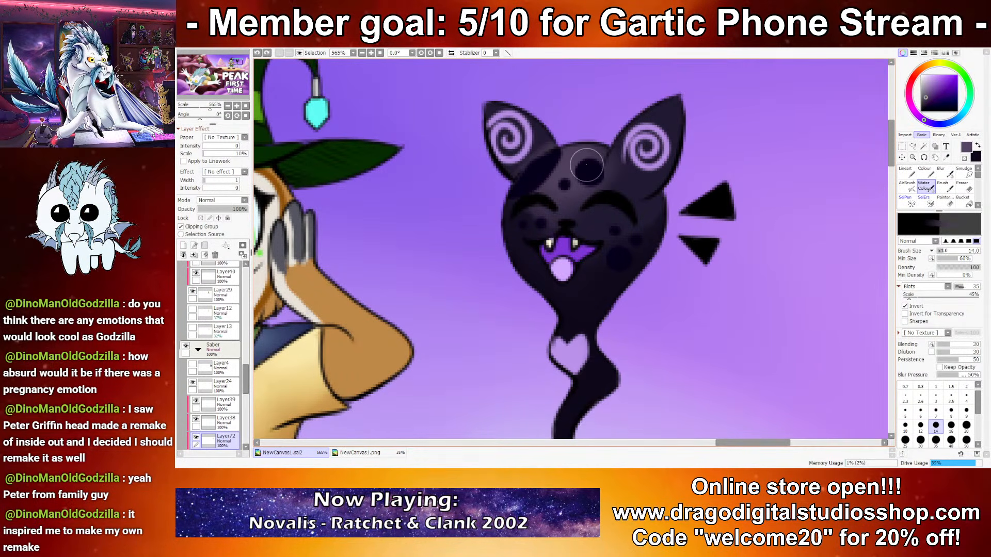
key("ctrl+z")
Step: Highlight the floating cat's head, ears, neck and tail in a more saturated dark purple at brush sizes 14 and 10
left_click(927, 98)
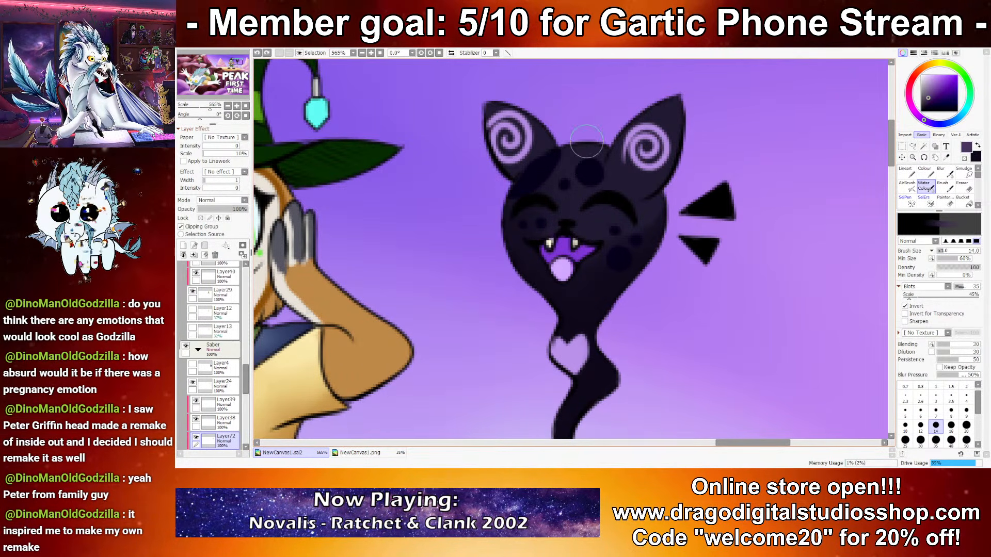
left_click_drag(593, 152, 549, 173)
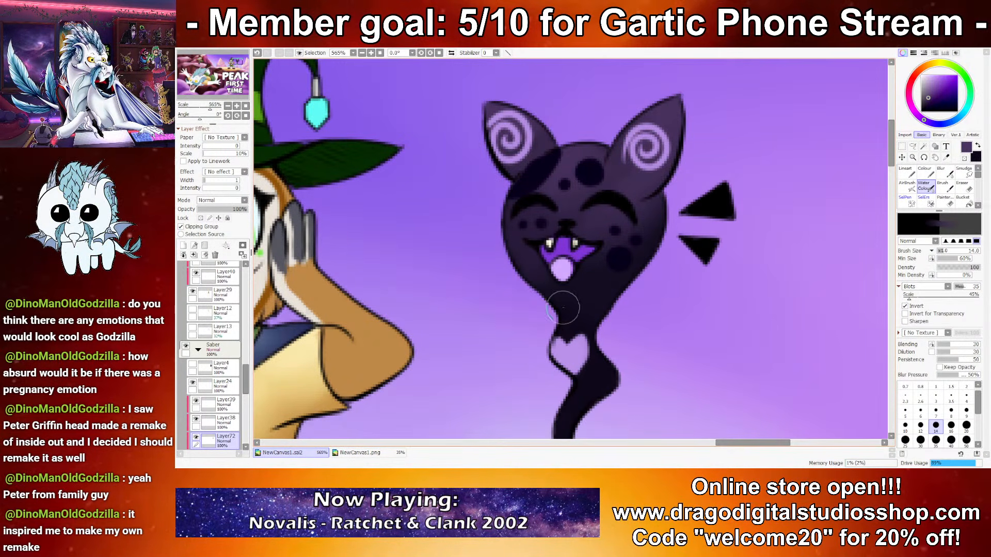
left_click(905, 425)
mouse_move(551, 339)
left_mouse_down()
mouse_move(564, 260)
mouse_move(595, 258)
left_mouse_up()
left_click_drag(622, 306, 628, 297)
mouse_move(577, 356)
left_mouse_down()
mouse_move(583, 344)
mouse_move(581, 367)
left_mouse_up()
left_click_drag(590, 408, 595, 394)
Step: Refine the floating cat's shadows with near-black strokes at brush size 5
key("x")
left_click(905, 412)
left_click_drag(603, 296, 611, 281)
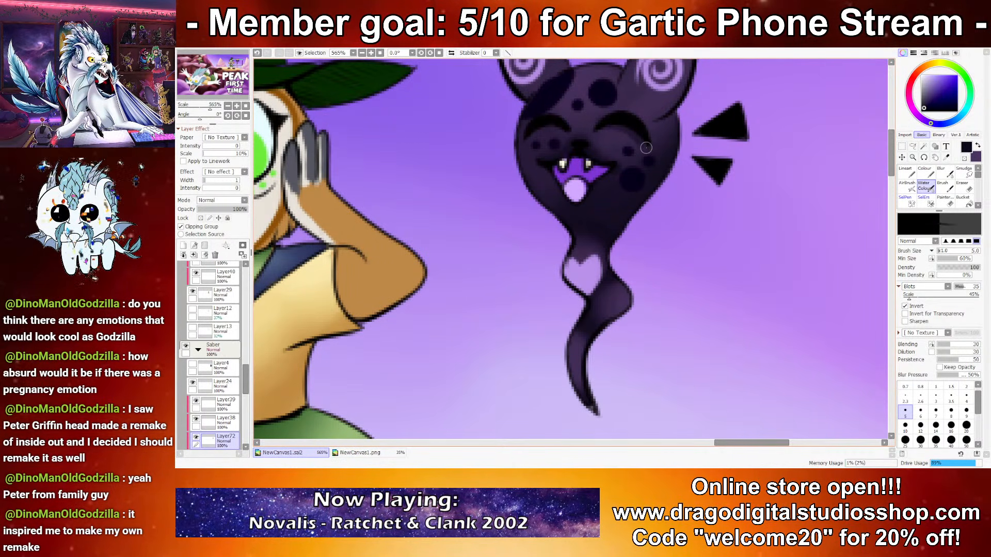
Step: Blend the floating cat's head and ears with alternating muted dark purple and near-black strokes at brush size 5
key("x")
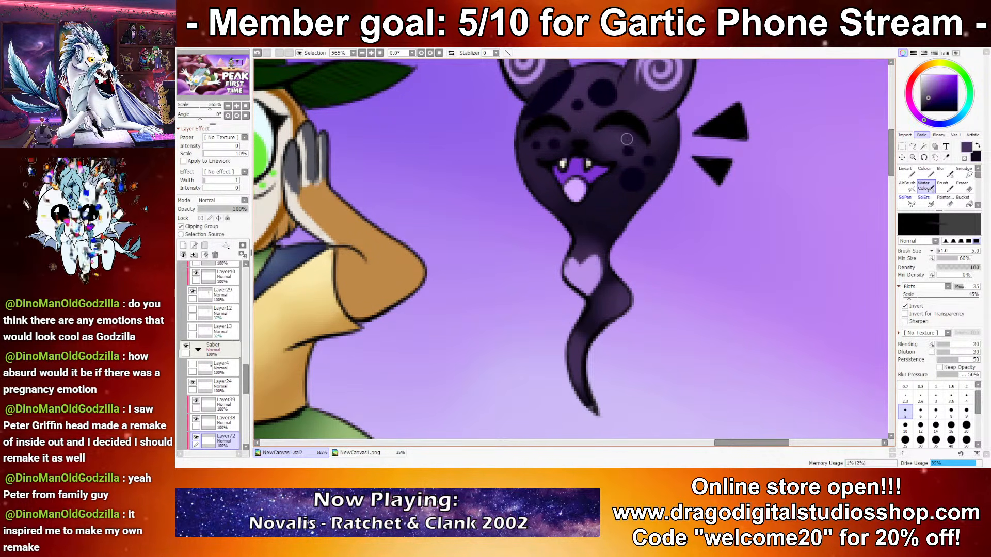
left_click_drag(638, 179, 618, 204)
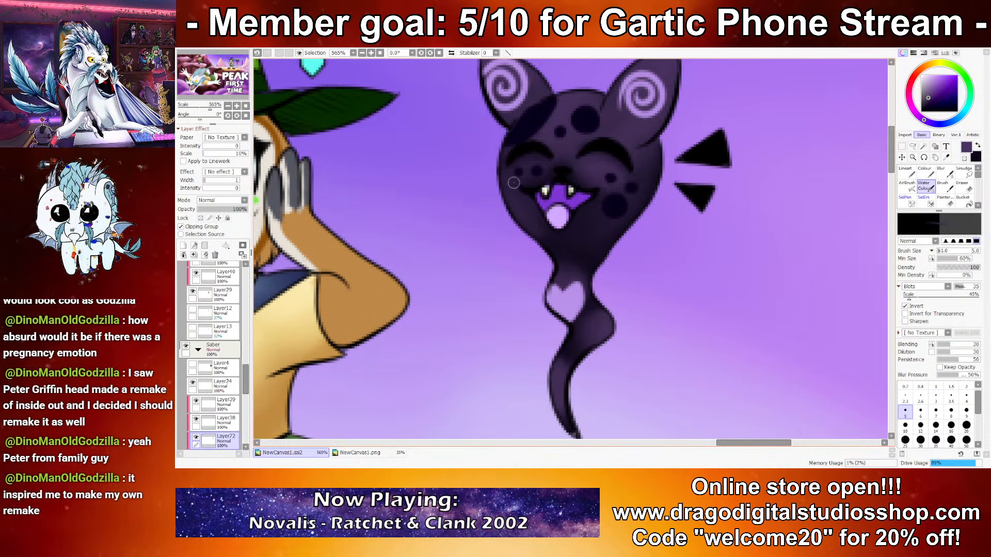
left_click_drag(564, 121, 508, 199)
key("x")
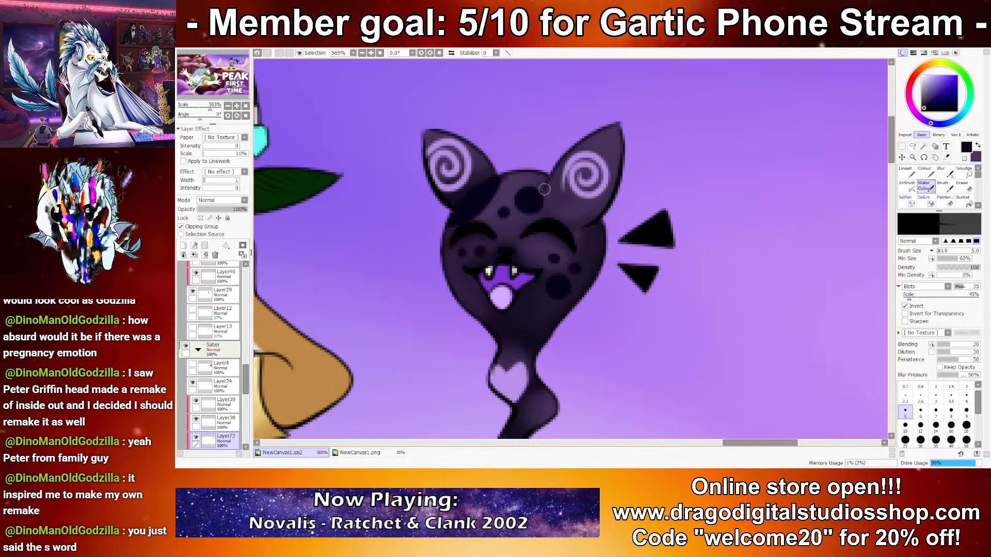
key("x")
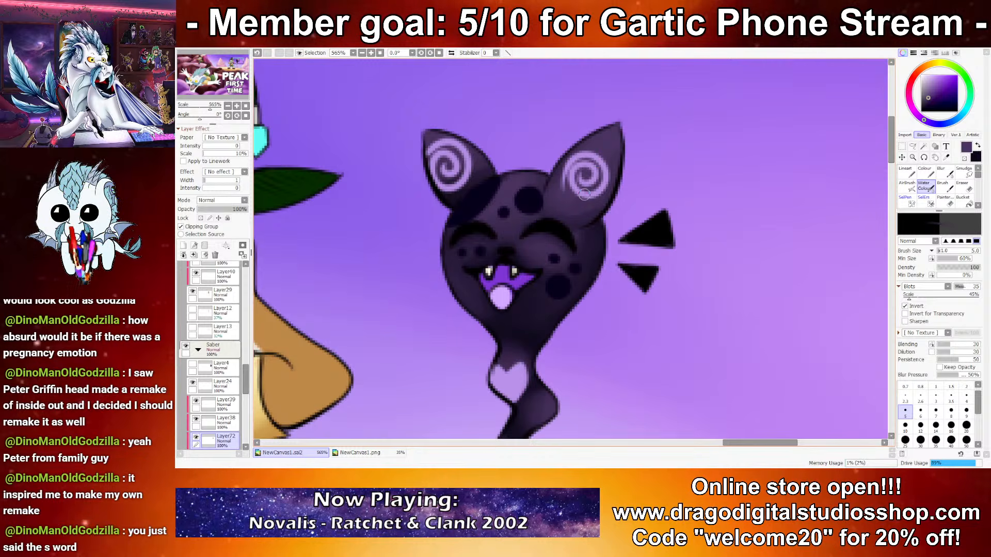
key("x")
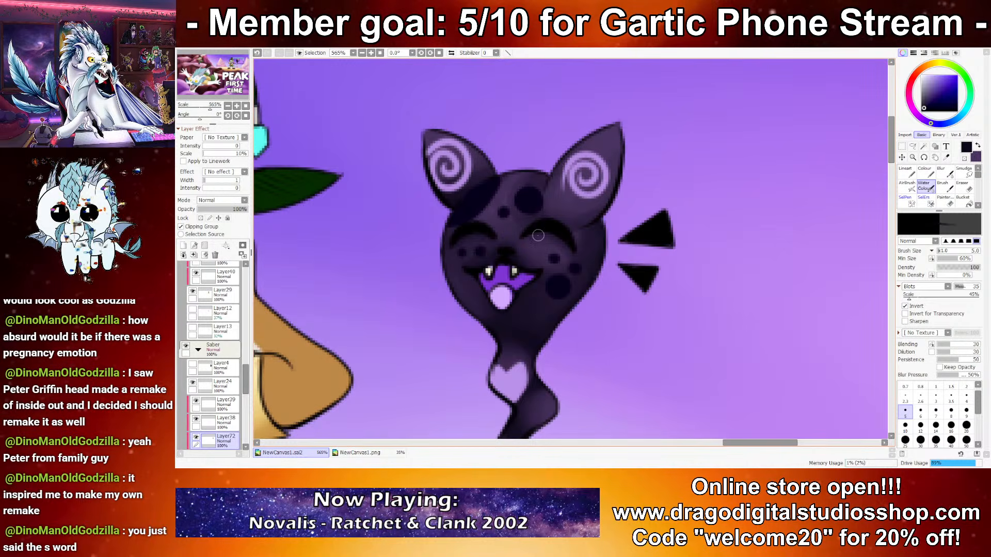
key("x")
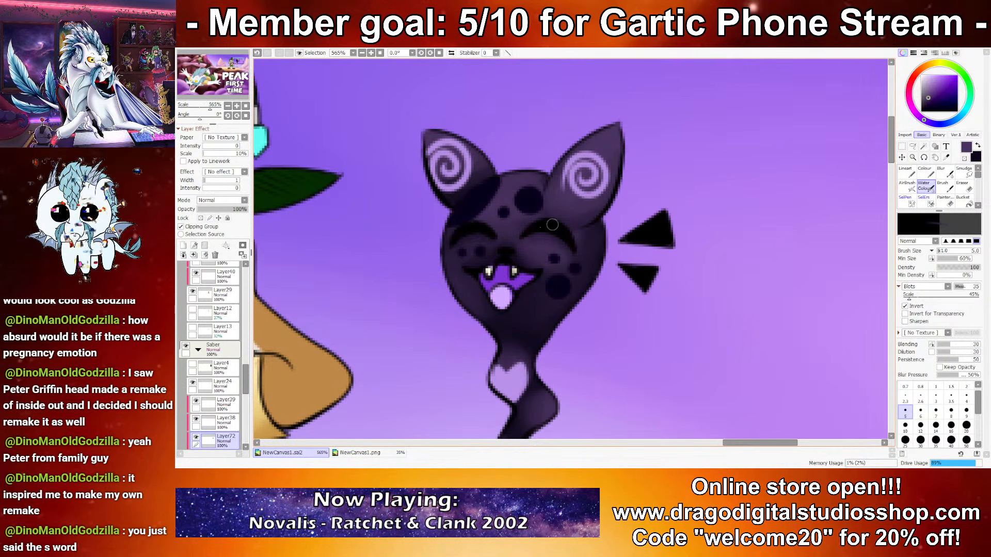
Step: Touch up the shading on the floating cat's lower head and tail with near-black and muted purple
scroll(480, 206, "down", 5)
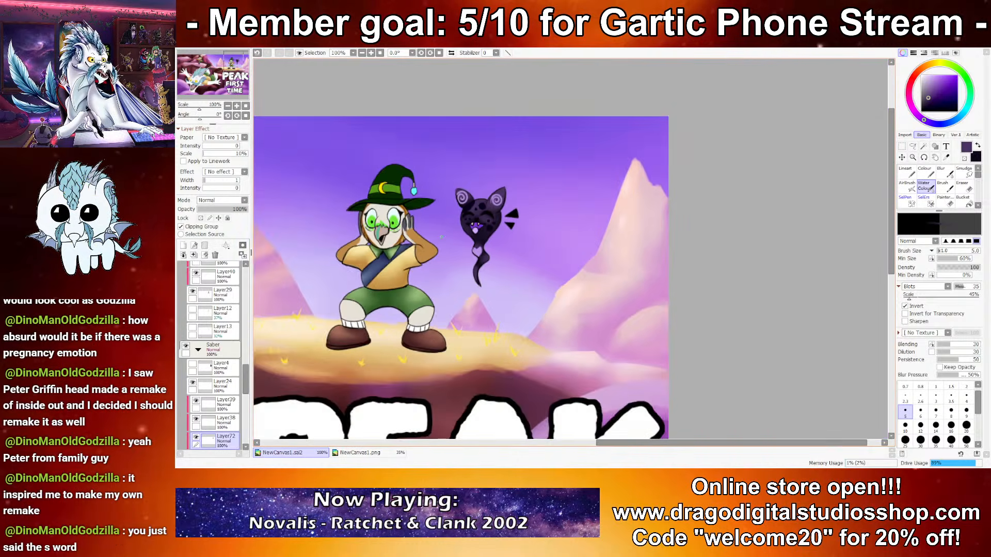
scroll(398, 229, "up", 4)
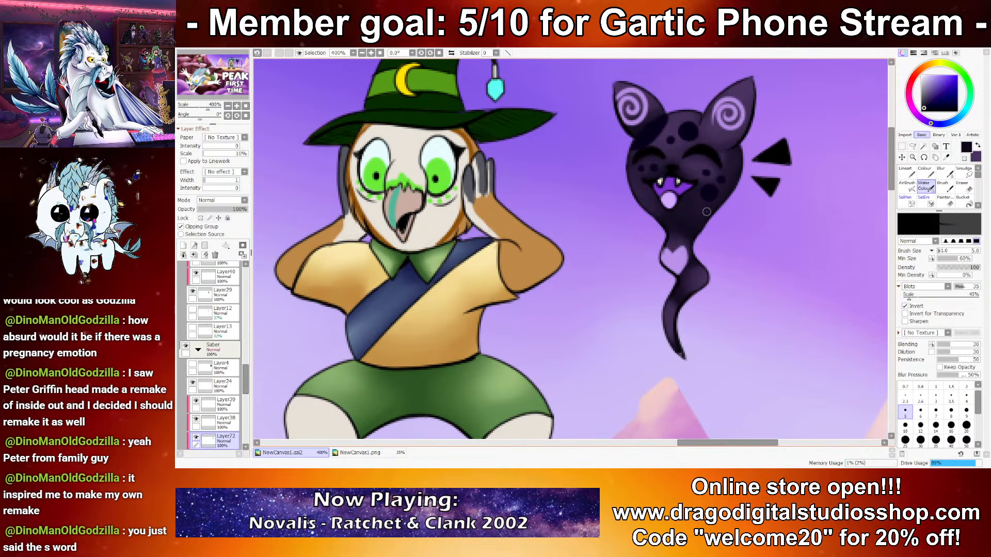
key("x")
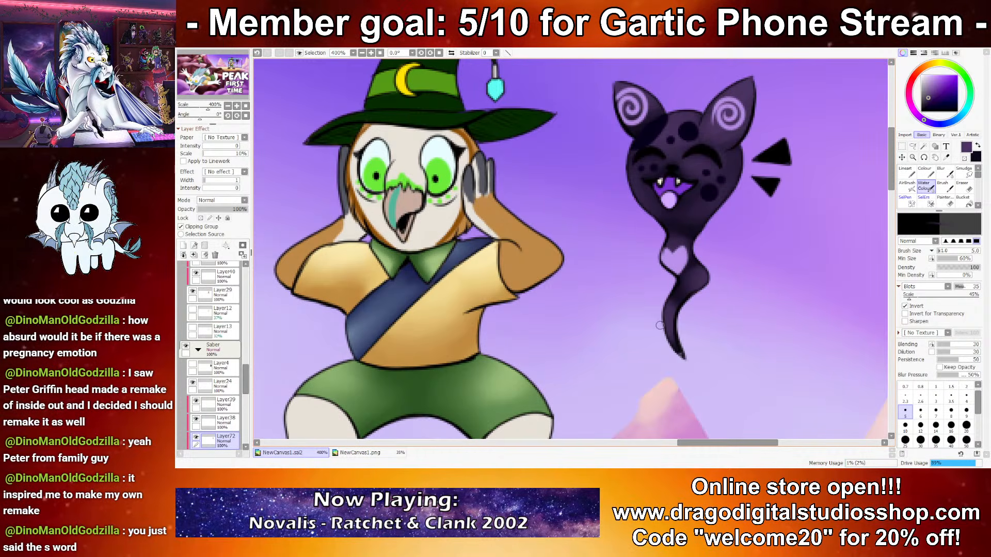
left_click_drag(727, 316, 656, 347)
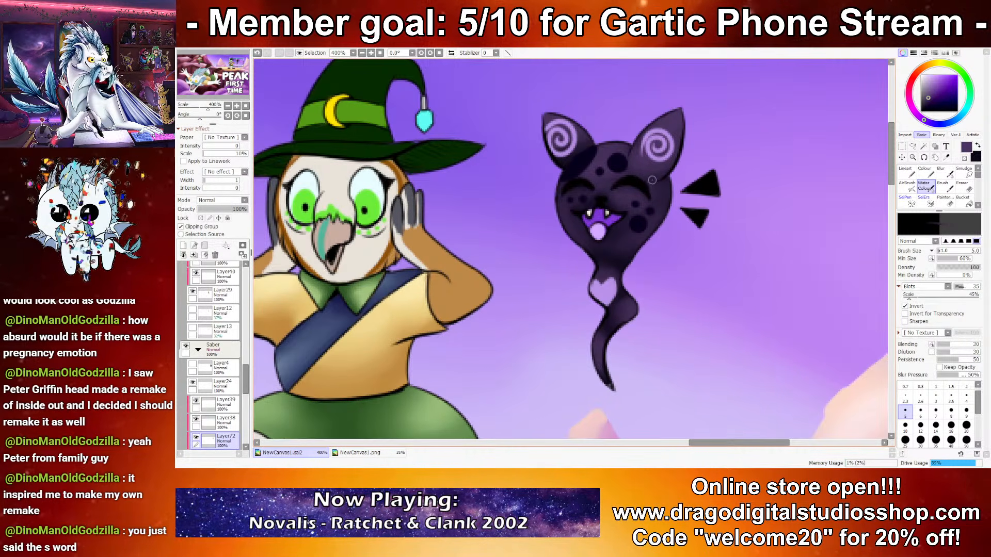
Step: Lock the opacity of the cat's markings layer and shade its face spots with dark indigo and near-black at brush size 7
left_click(639, 193, "ctrl")
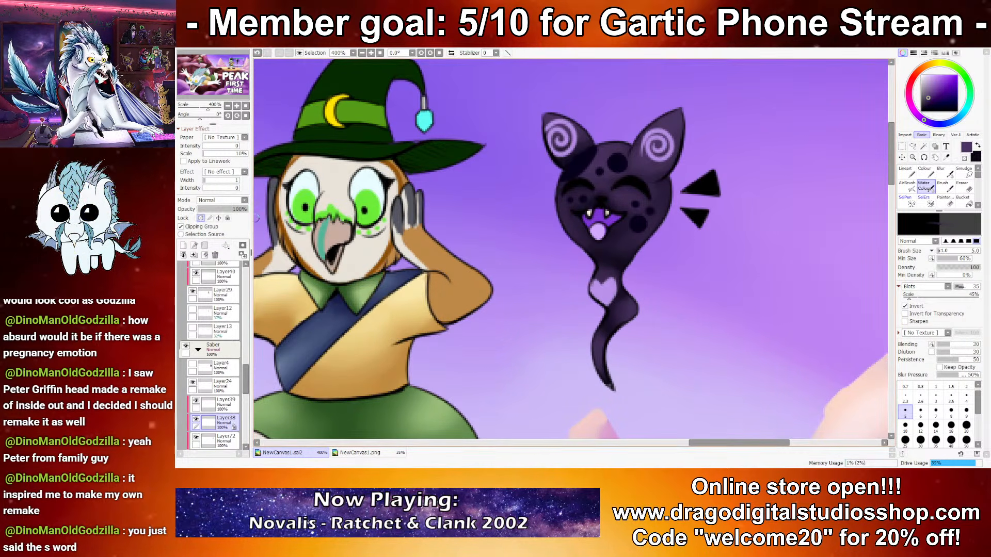
right_click(615, 165)
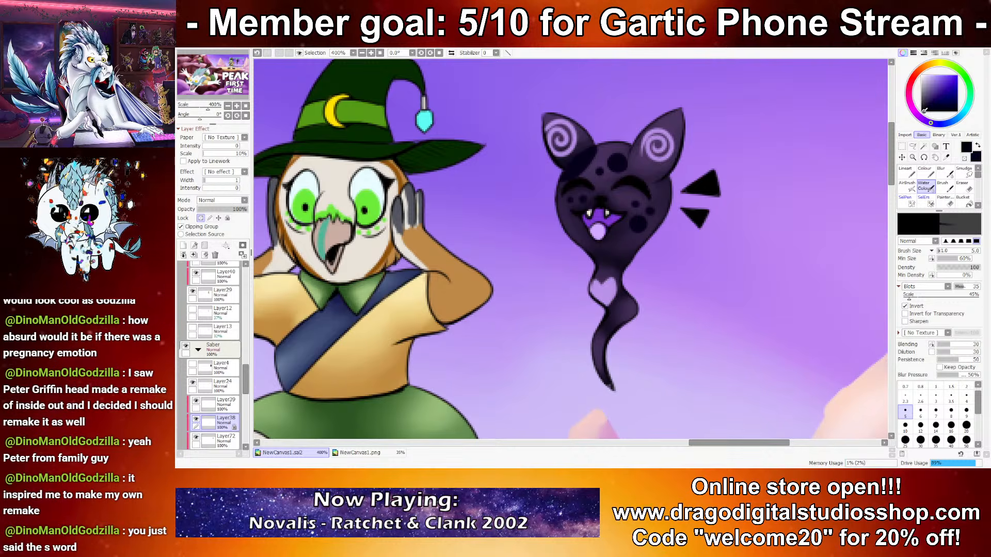
left_click(920, 427)
left_click_drag(635, 224, 650, 223)
key("ctrl+z")
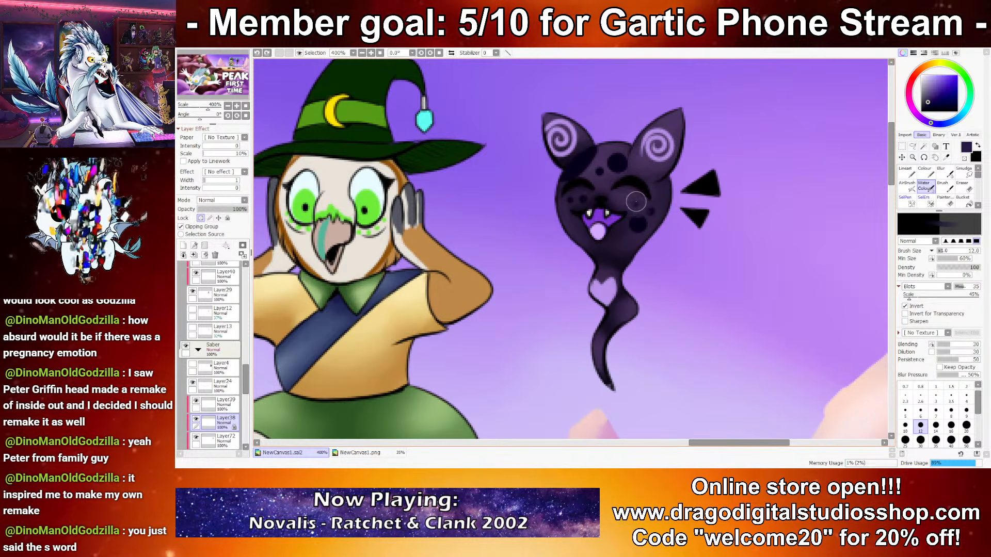
left_click(936, 411)
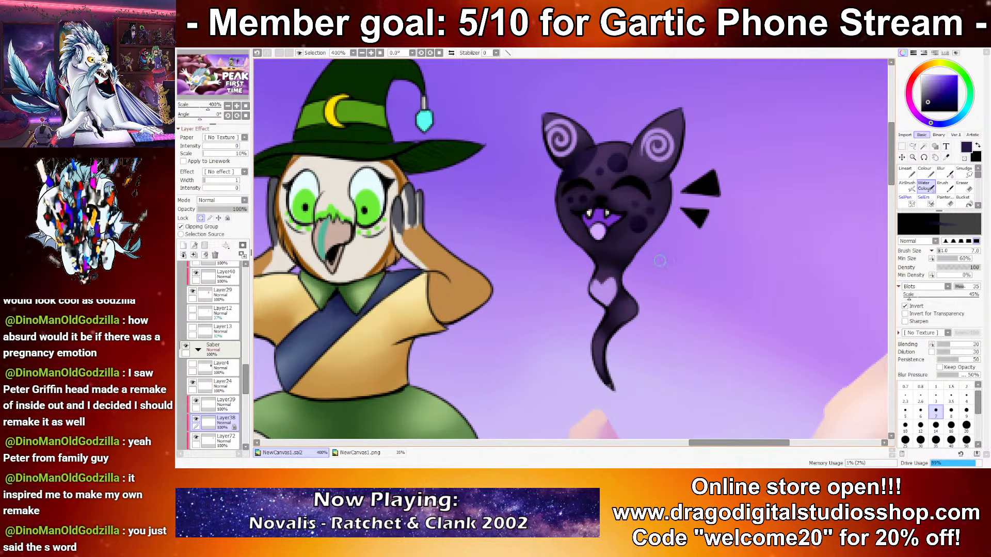
key("x")
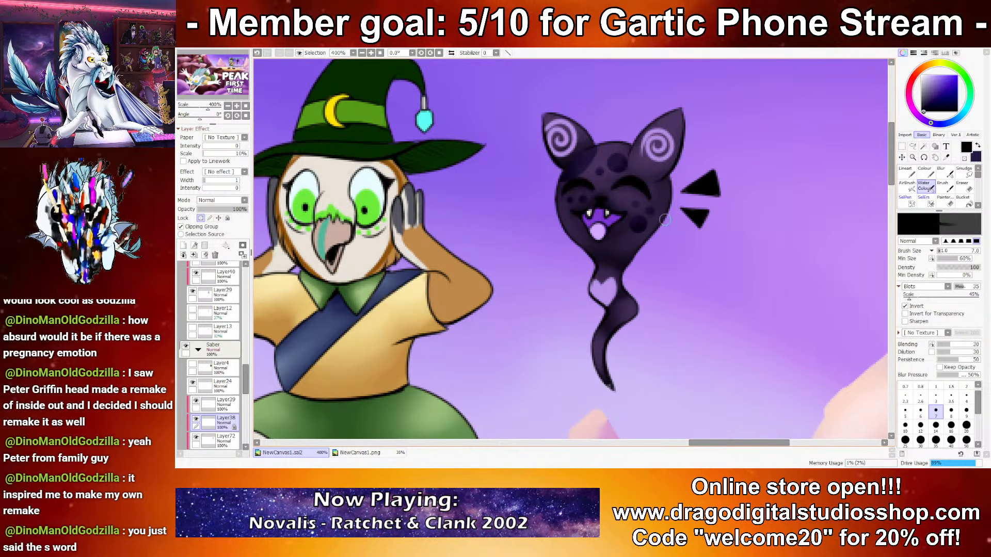
key("x")
Step: Shade the heart marking on the cat's neck with medium purple and highlight it with pale lavender
right_click(604, 290)
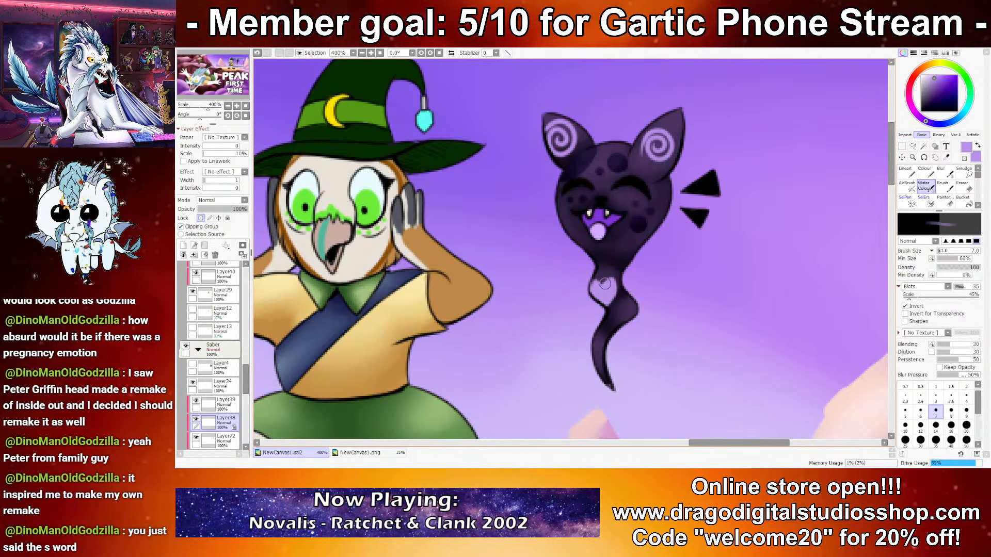
left_click(933, 84)
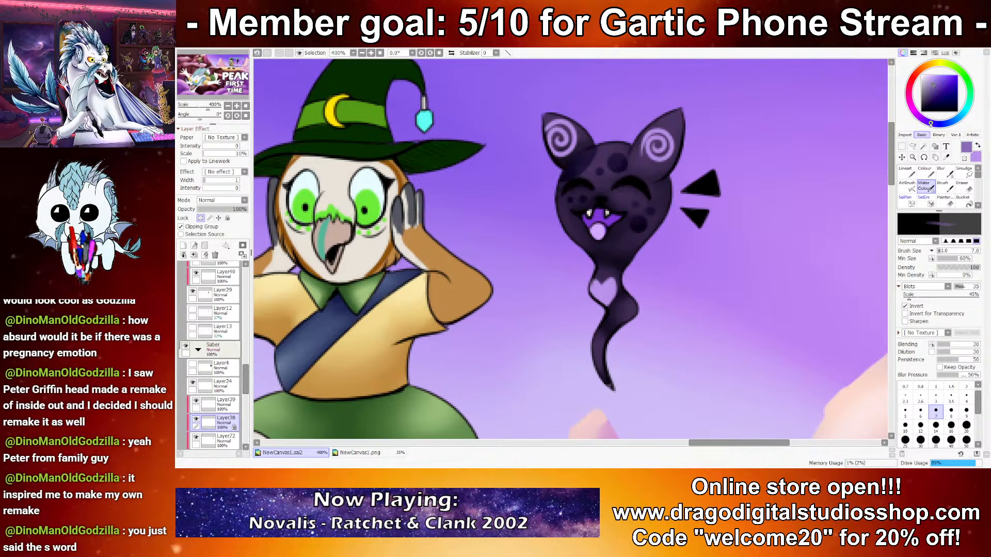
key("x")
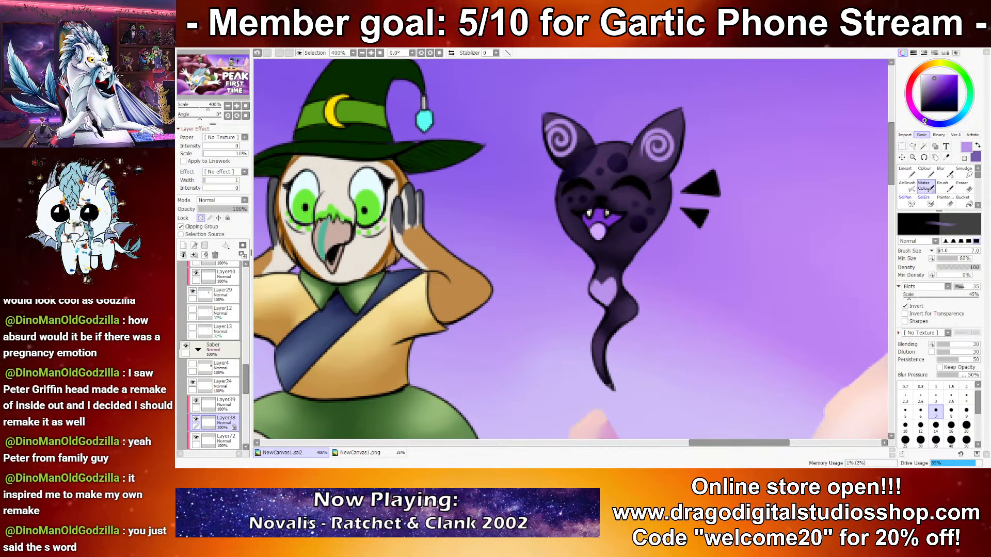
key("x")
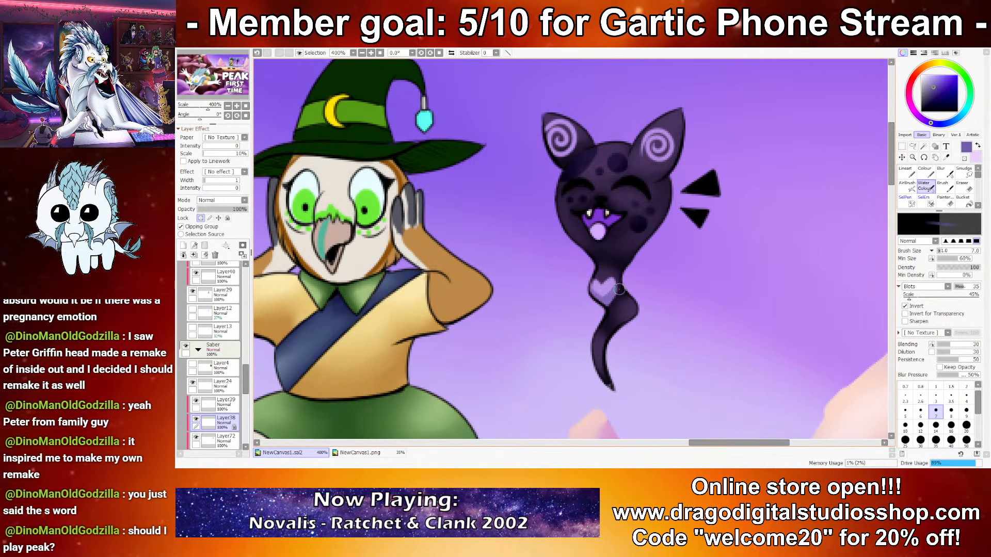
key("x")
mouse_move(597, 283)
left_mouse_down()
mouse_move(611, 285)
mouse_move(604, 295)
left_mouse_up()
key("x")
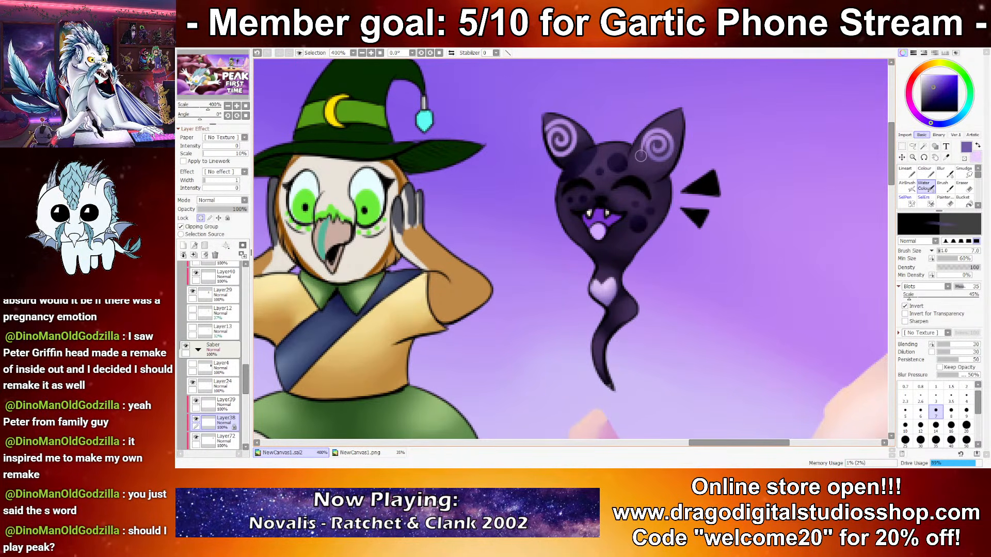
Step: Shade the spiral markings in the cat's ears with medium purple and pale lavender, undoing the last stroke
key("x")
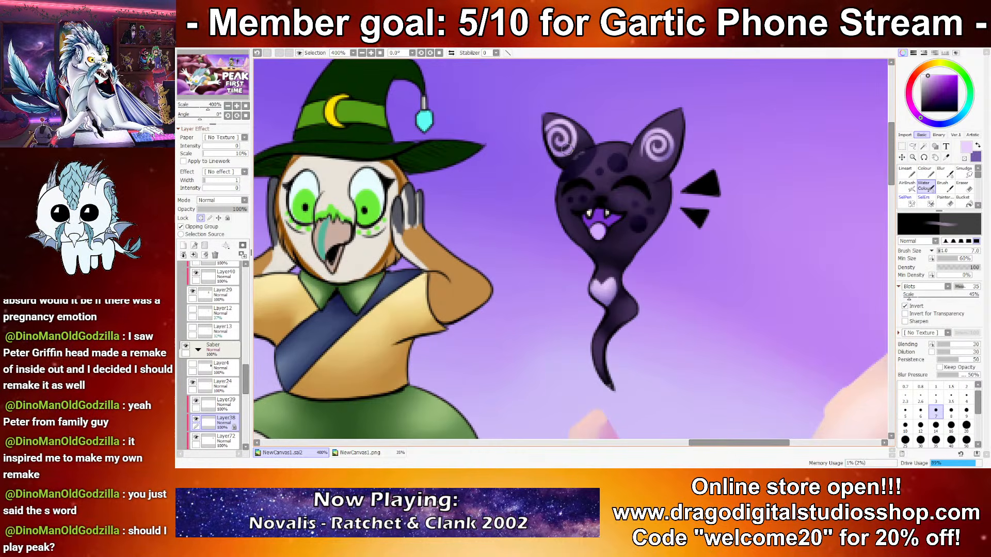
key("x")
left_click_drag(553, 149, 578, 147)
key("ctrl+z")
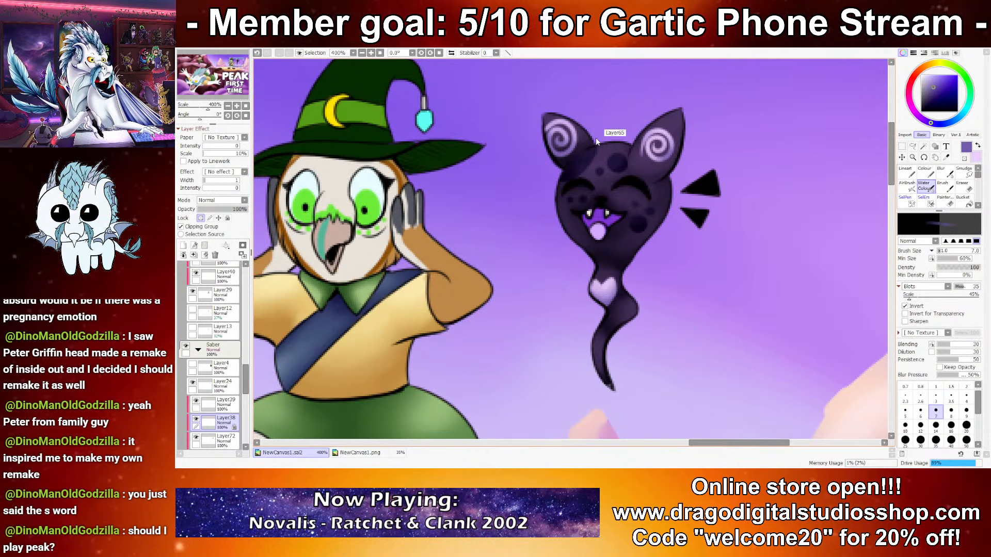
Step: Lock the opacity of the tongue's layer and shade the tongue with muted purple, adding a pale lavender highlight at brush size 5
scroll(609, 142, "down", 10)
scroll(621, 173, "up", 13)
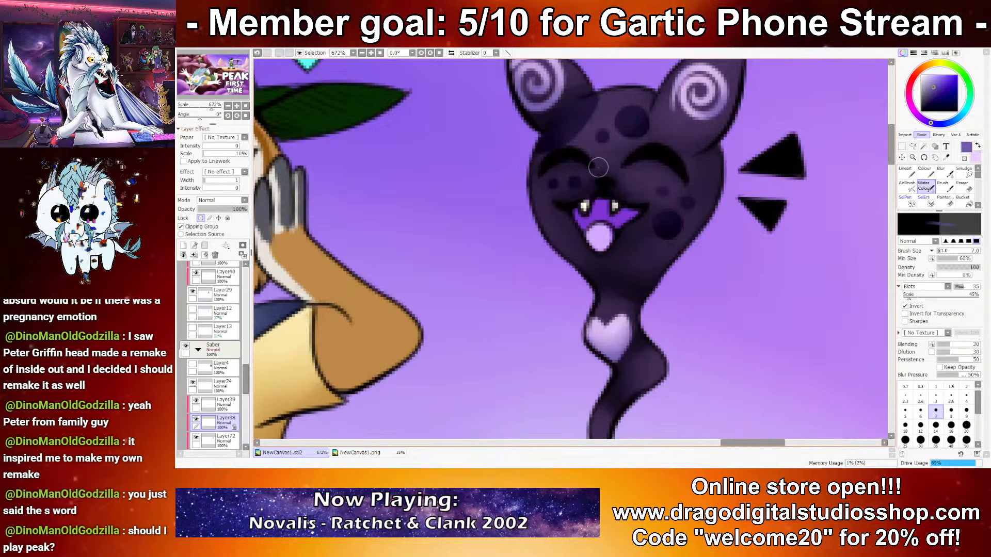
right_click(599, 240)
left_click(933, 89)
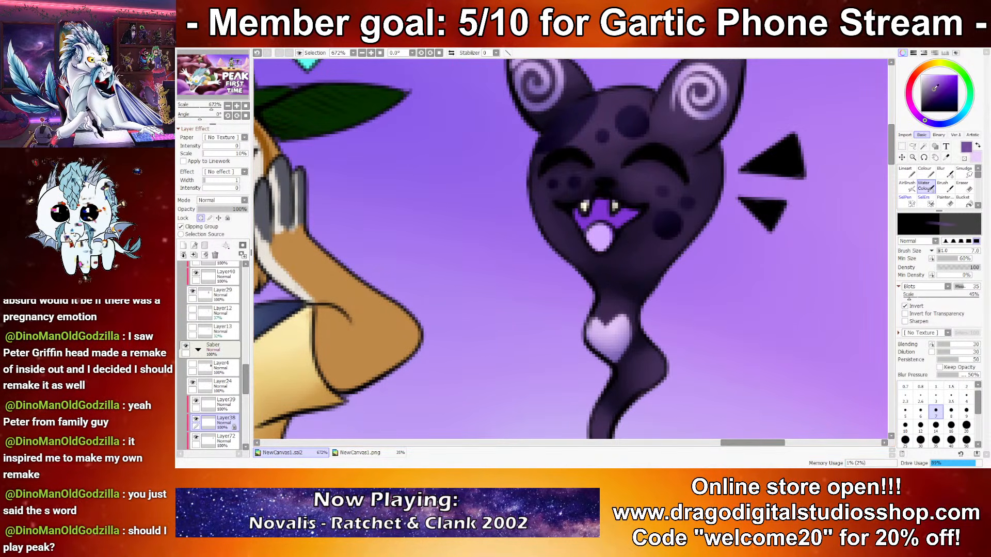
left_click(593, 246, "ctrl+shift")
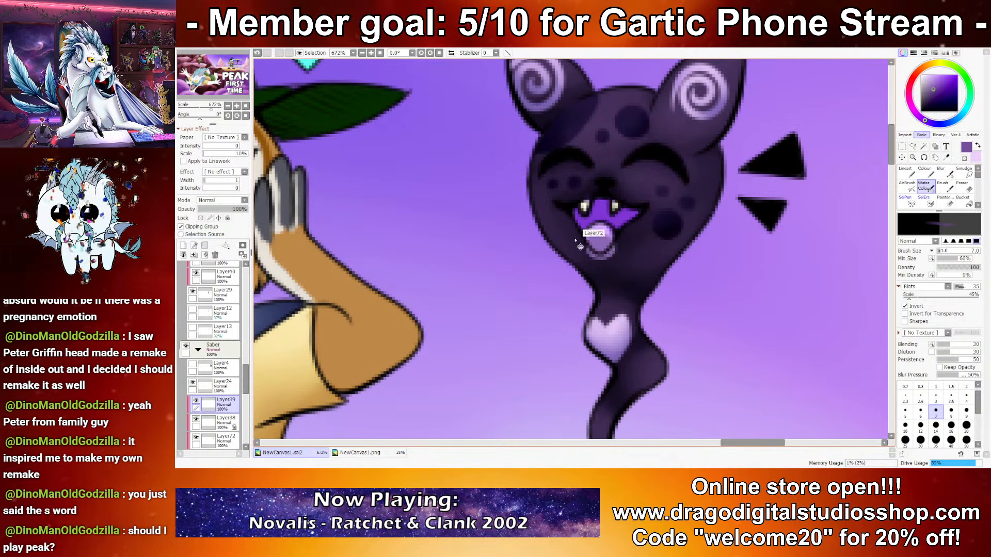
left_click(200, 217)
mouse_move(592, 232)
left_mouse_down()
mouse_move(602, 241)
mouse_move(608, 234)
left_mouse_up()
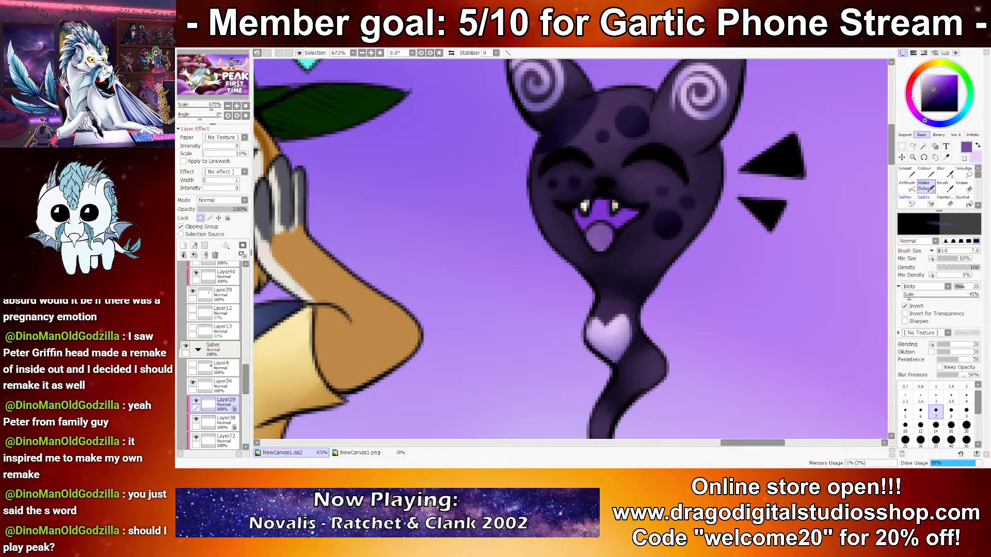
key("x")
left_click(922, 76)
left_click(927, 76)
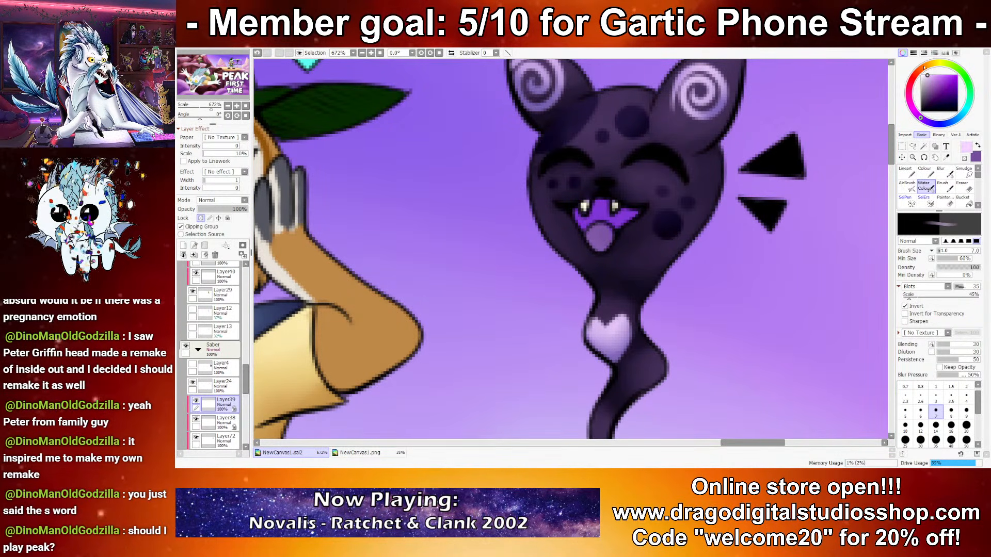
left_click(905, 411)
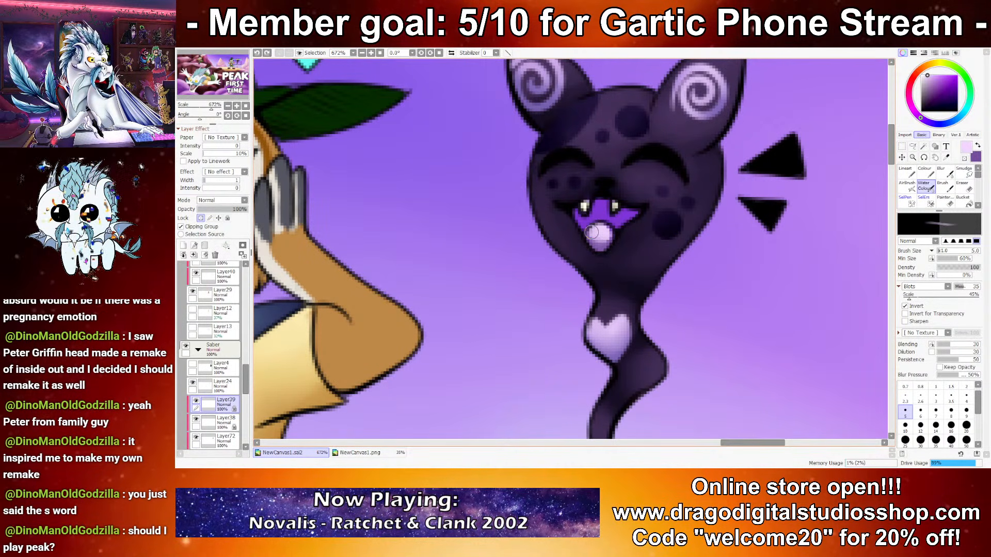
Step: Shade the upper inside of the cat's open mouth with a deep saturated purple on the markings layer
left_click(600, 207, "ctrl")
left_click(600, 205, "alt")
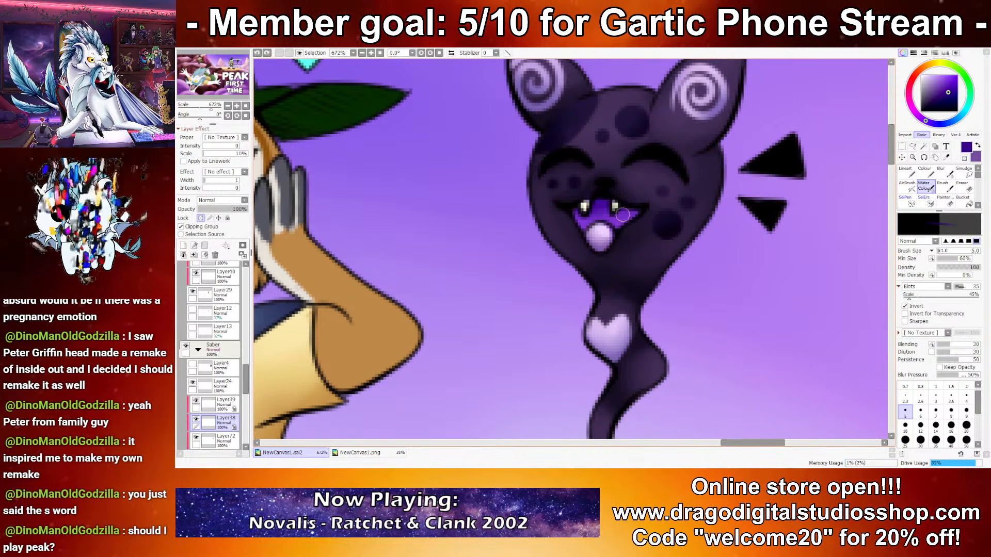
scroll(552, 239, "down", 3)
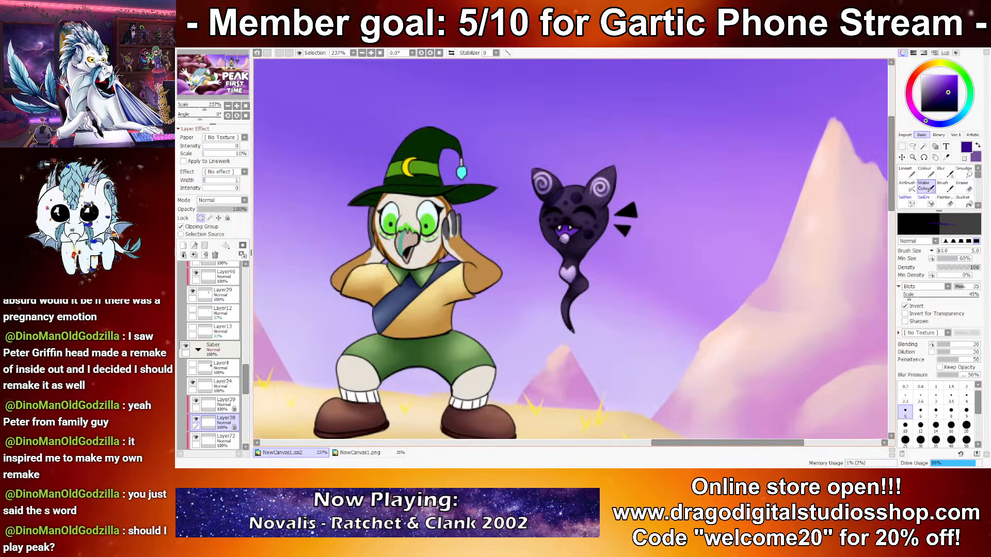
scroll(561, 240, "down", 3)
left_click_drag(558, 252, 576, 253)
scroll(593, 229, "up", 2)
scroll(593, 231, "up", 3)
Step: Lock the opacity of the line layer, Layer24, and color the accent marks beside the cat deep indigo with the size 10 Lineart brush
left_click(222, 384)
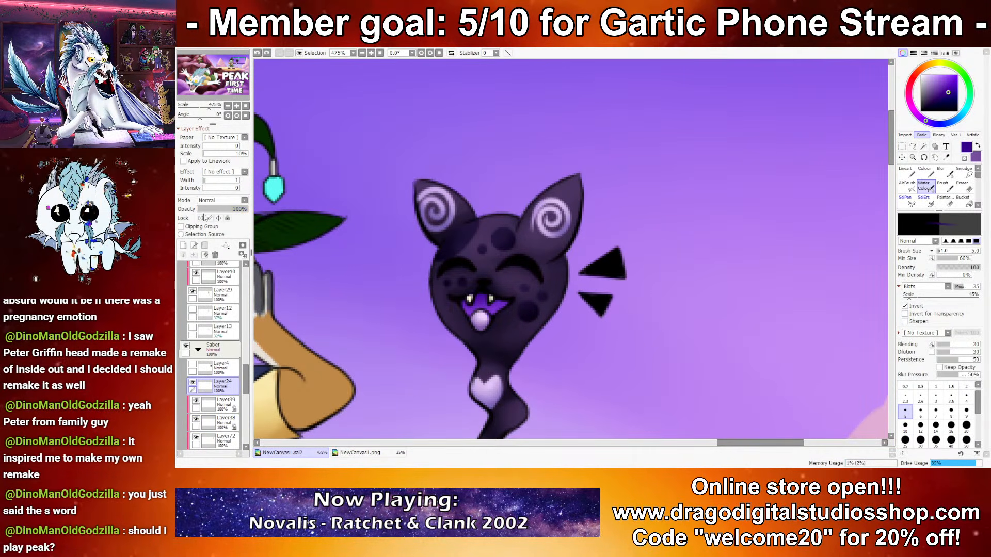
left_click(202, 218)
left_click(935, 84)
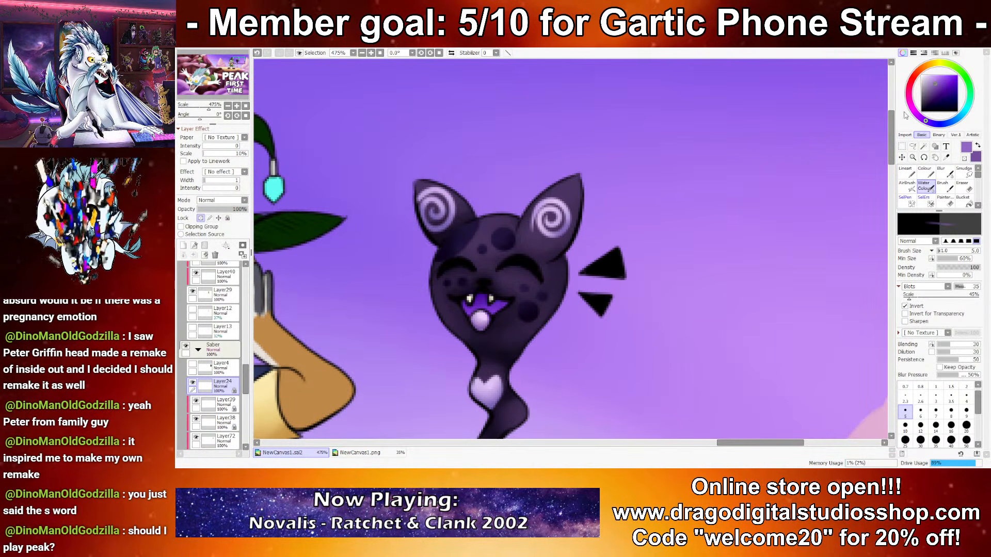
left_click(906, 171)
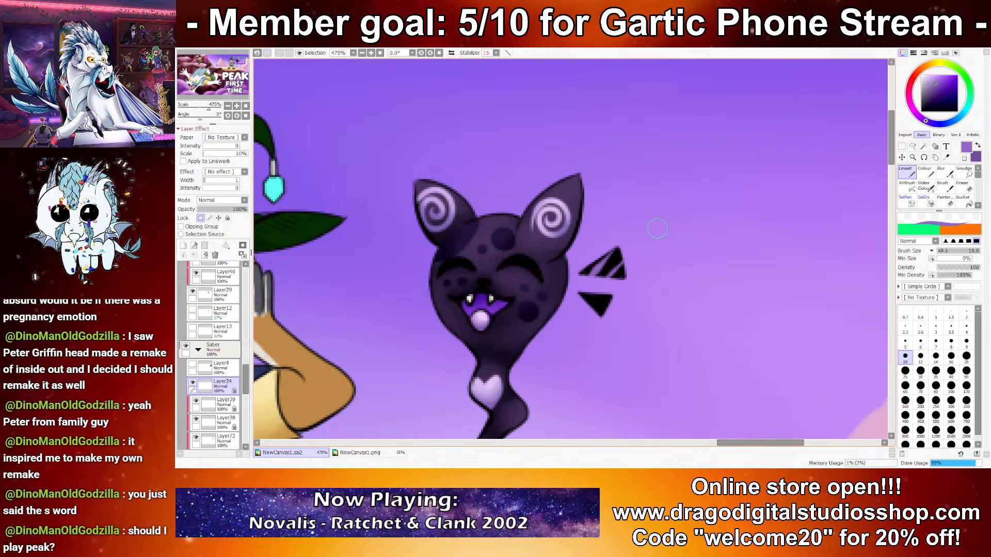
left_click(947, 89)
left_click(952, 97)
mouse_move(583, 276)
left_mouse_down()
mouse_move(615, 265)
mouse_move(643, 234)
left_mouse_up()
key("ctrl+z")
mouse_move(574, 294)
left_mouse_down()
mouse_move(653, 294)
mouse_move(586, 302)
left_mouse_up()
Step: Soften the color on the accent marks beside the cat with the Blur tool at size 10
left_click(944, 172)
left_click(905, 427)
left_click_drag(617, 260, 598, 275)
scroll(687, 233, "down", 10)
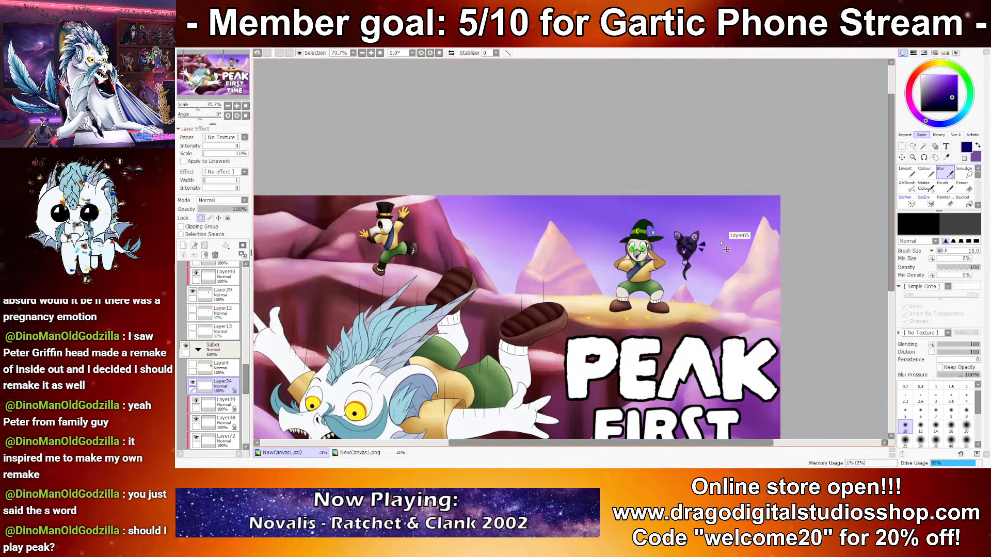
scroll(591, 237, "up", 3)
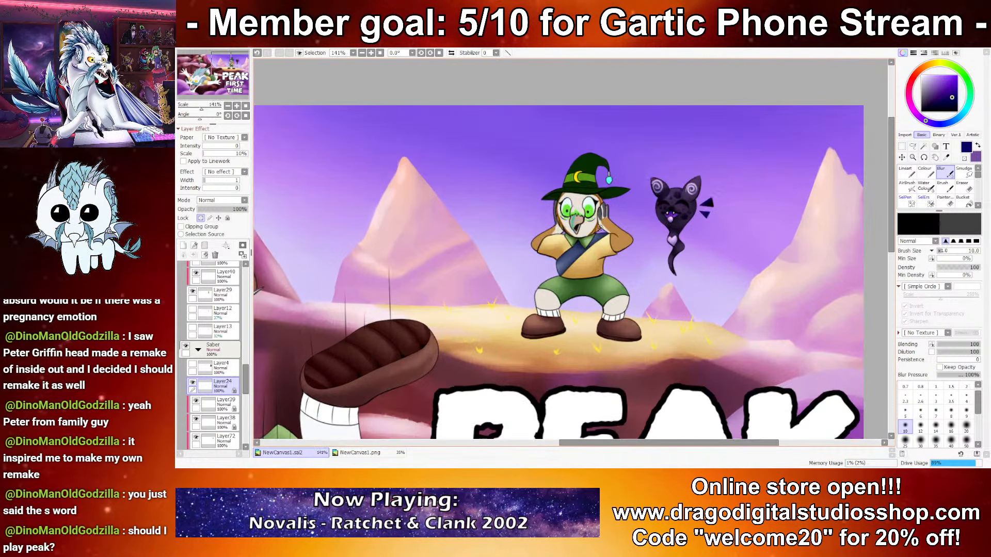
Step: Shade both sock cuffs of the witch-hat character light grey on Layer46 with the Water Colour brush
scroll(592, 275, "up", 2)
left_click(510, 368, "ctrl+shift")
key("ctrl+z")
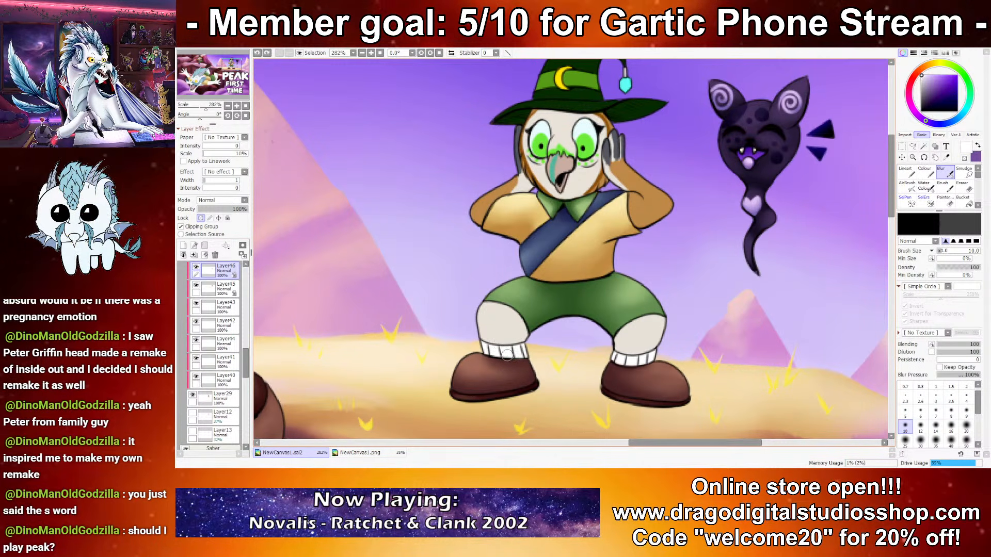
left_click(920, 77)
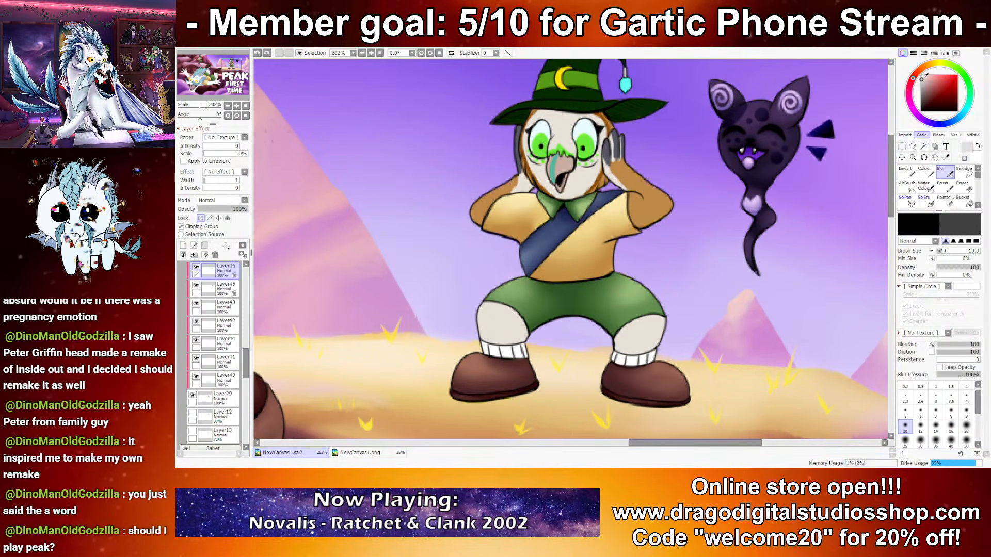
left_click(924, 186)
mouse_move(613, 357)
left_mouse_down()
mouse_move(660, 357)
mouse_move(615, 362)
left_mouse_up()
mouse_move(485, 353)
left_mouse_down()
mouse_move(530, 356)
mouse_move(483, 348)
mouse_move(508, 347)
left_mouse_up()
Step: Paint fine white highlights between the ribs of the witch-hat character's sock cuffs at brush size 2.3
key("x")
left_click(907, 387)
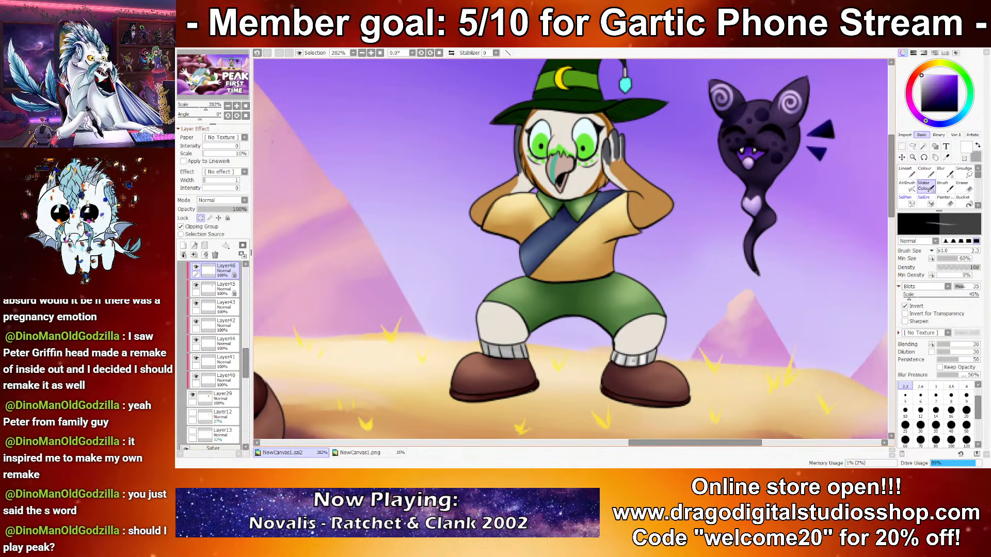
left_click_drag(622, 358, 651, 364)
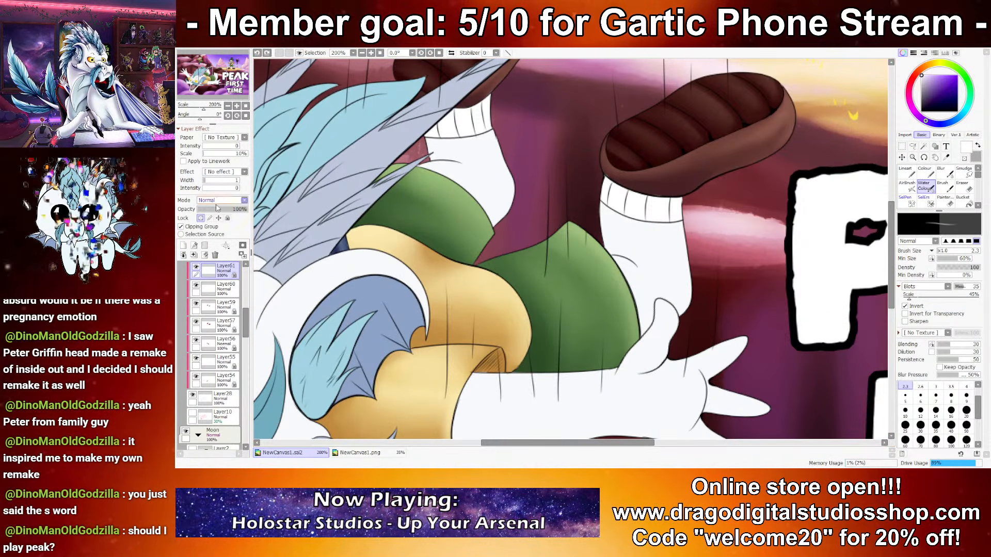
Step: Lock the opacity of Layer61 and shade both of the falling character's sock cuffs grey with the size 40 Water Colour brush
key("e")
left_click(201, 218)
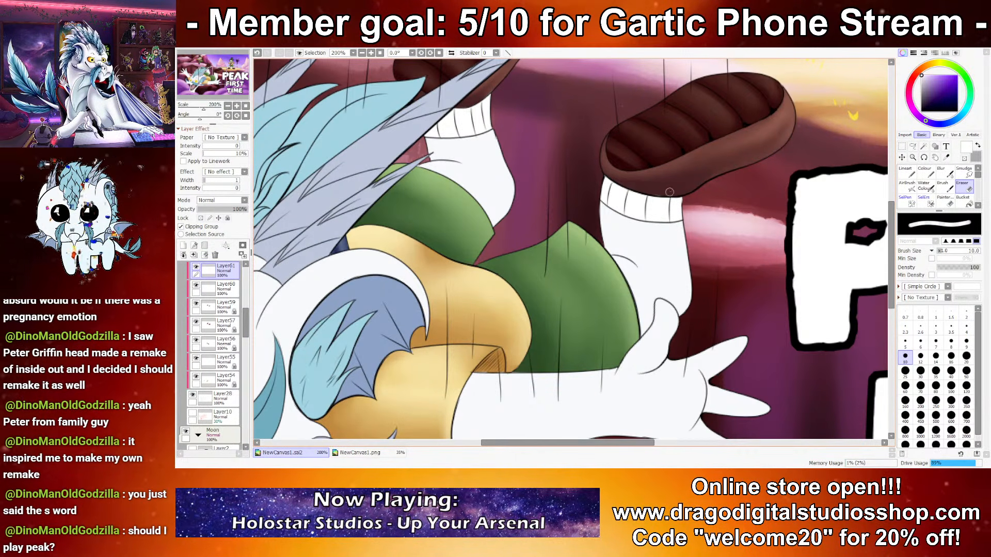
key("c")
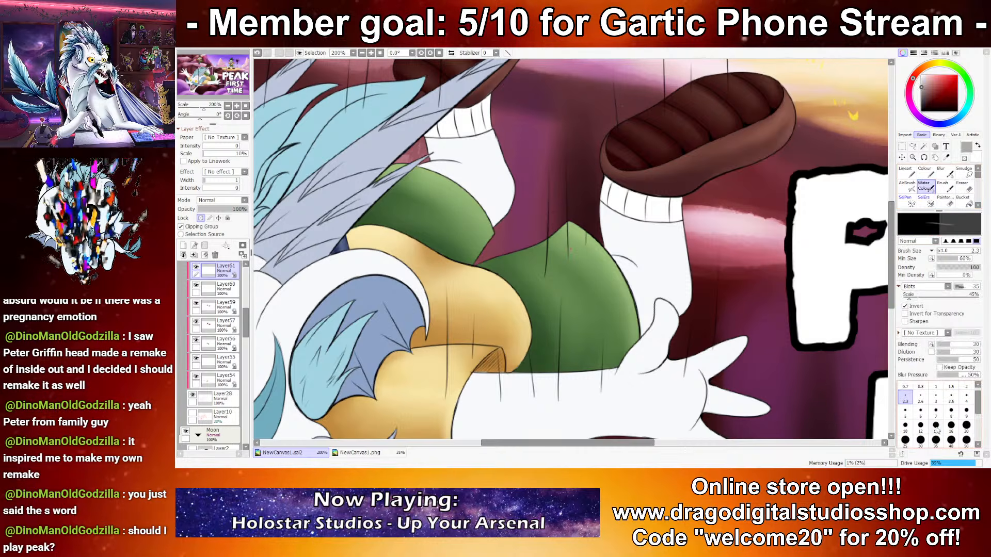
mouse_move(610, 195)
left_mouse_down()
mouse_move(625, 215)
mouse_move(673, 199)
left_mouse_up()
mouse_move(439, 127)
left_mouse_down()
mouse_move(506, 105)
mouse_move(483, 113)
left_mouse_up()
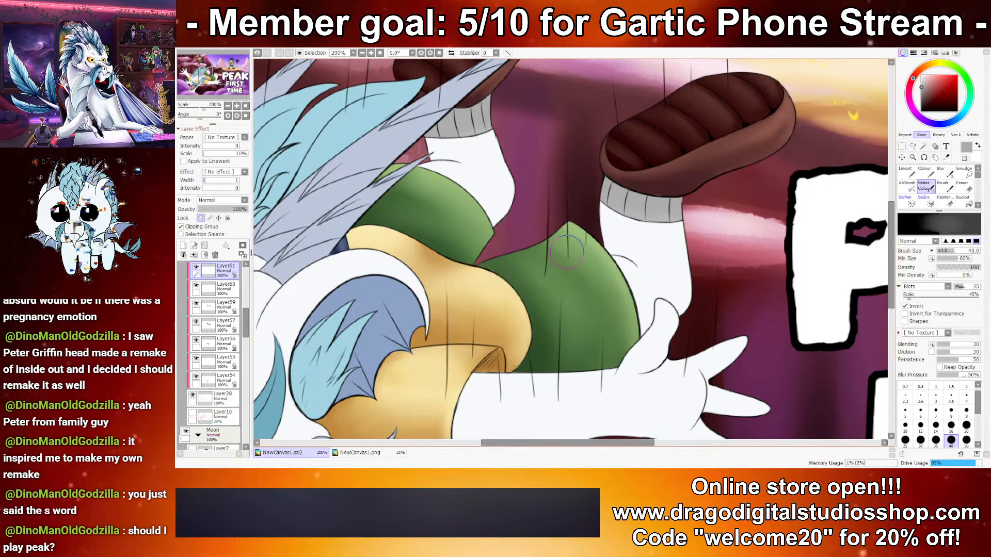
Step: Paint white highlights along the ribs of both of the falling character's sock cuffs, using brush sizes 5, 10 and 6
key("x")
left_click(905, 410)
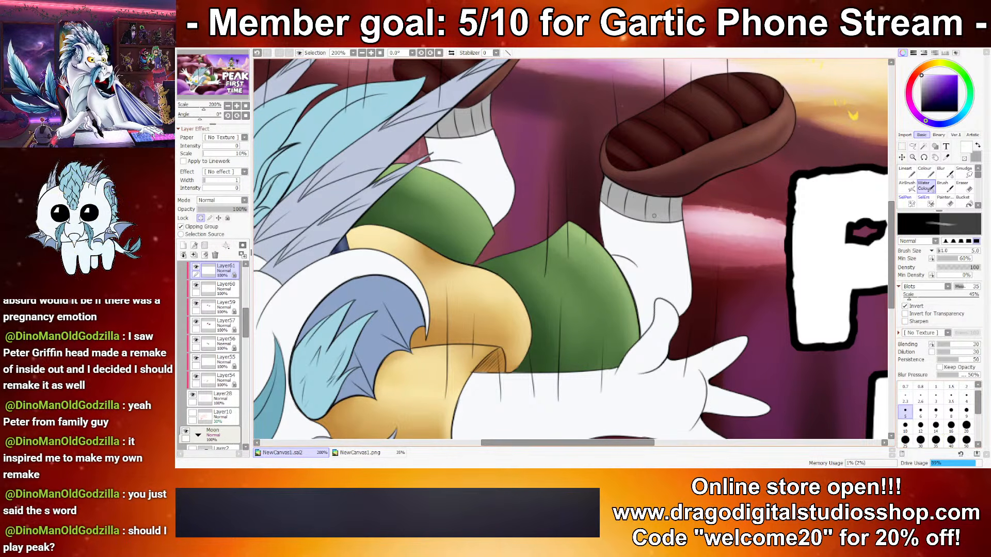
left_click(905, 424)
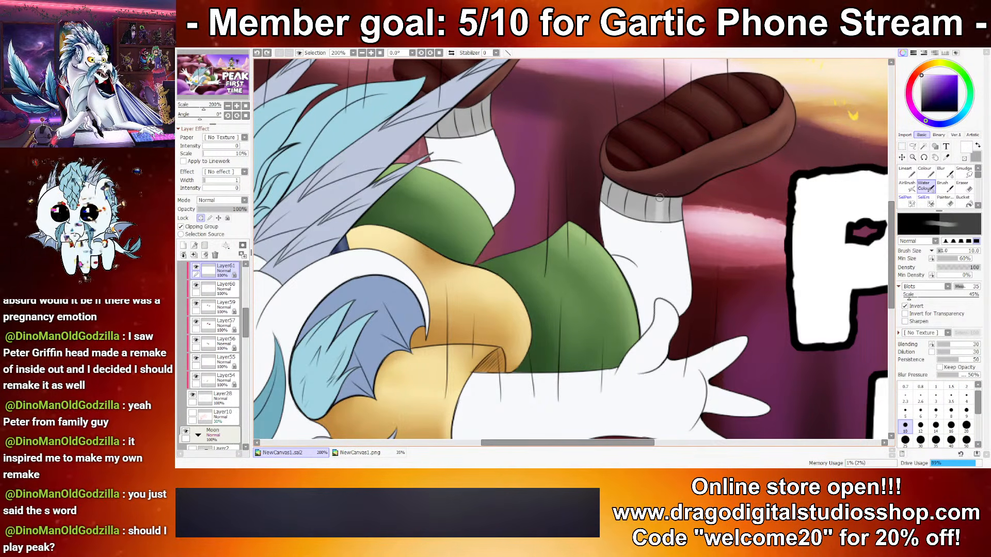
left_click_drag(660, 195, 655, 220)
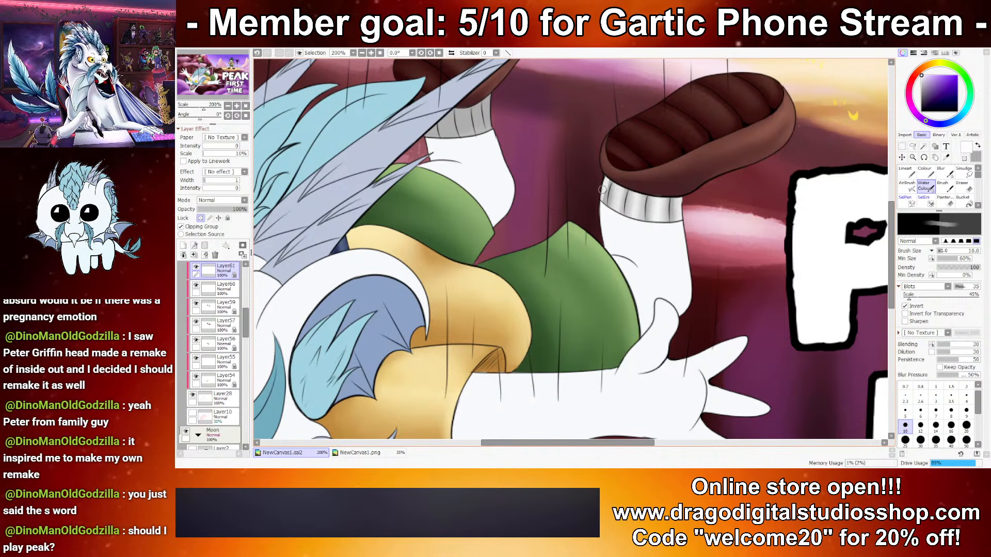
mouse_move(463, 110)
left_mouse_down()
mouse_move(461, 160)
mouse_move(511, 208)
left_mouse_up()
left_click(920, 413)
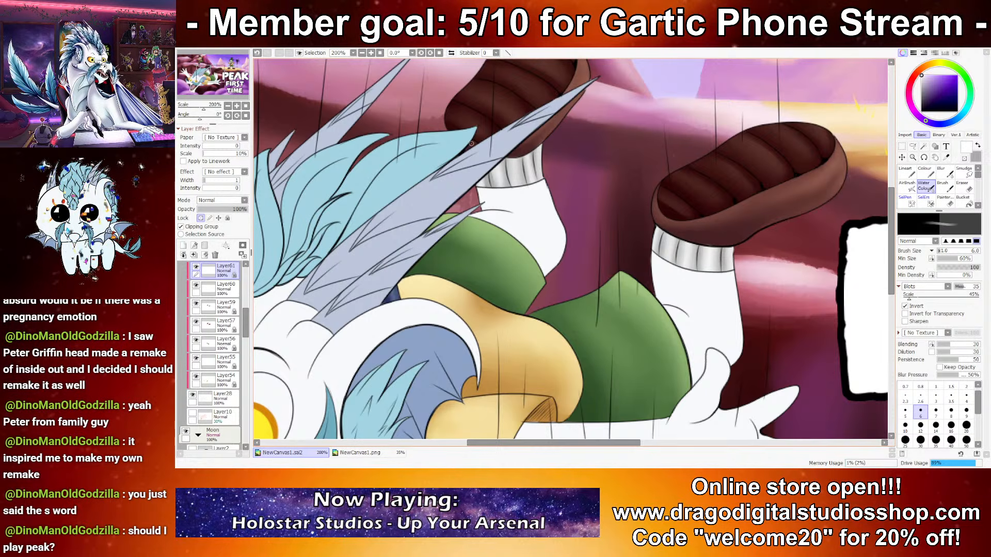
scroll(523, 234, "down", 4)
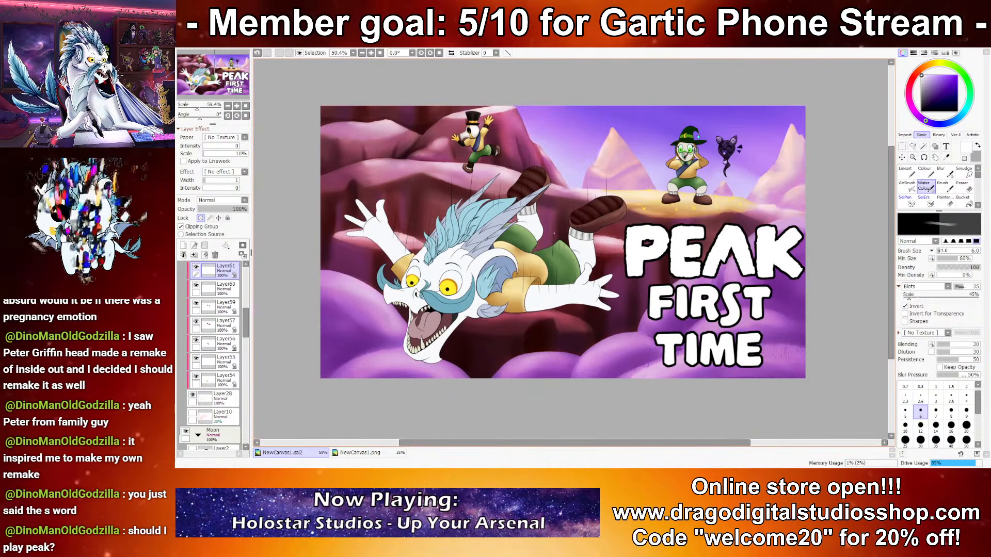
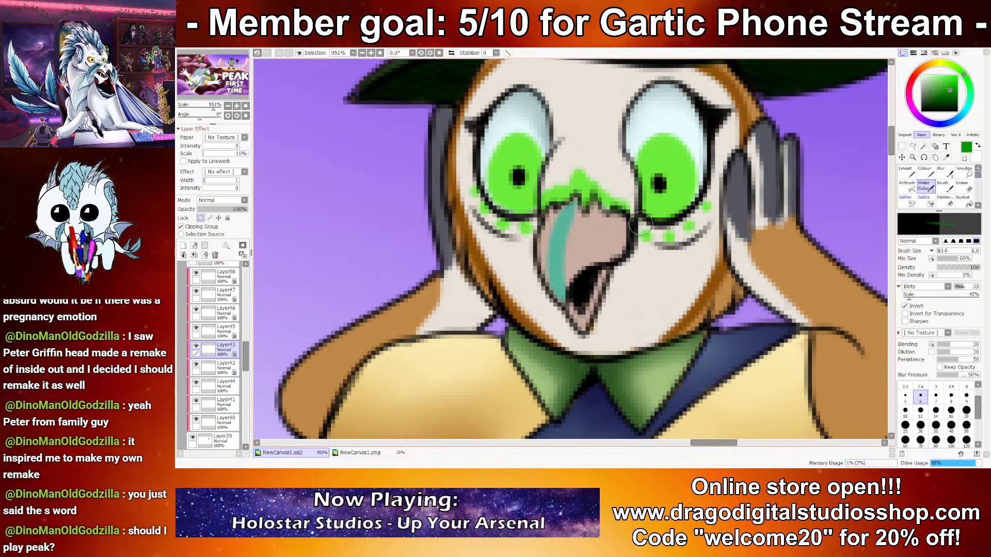
mouse_move(651, 168)
left_mouse_down()
mouse_move(669, 215)
mouse_move(556, 198)
left_mouse_up()
key("ctrl+z")
key("ctrl+z")
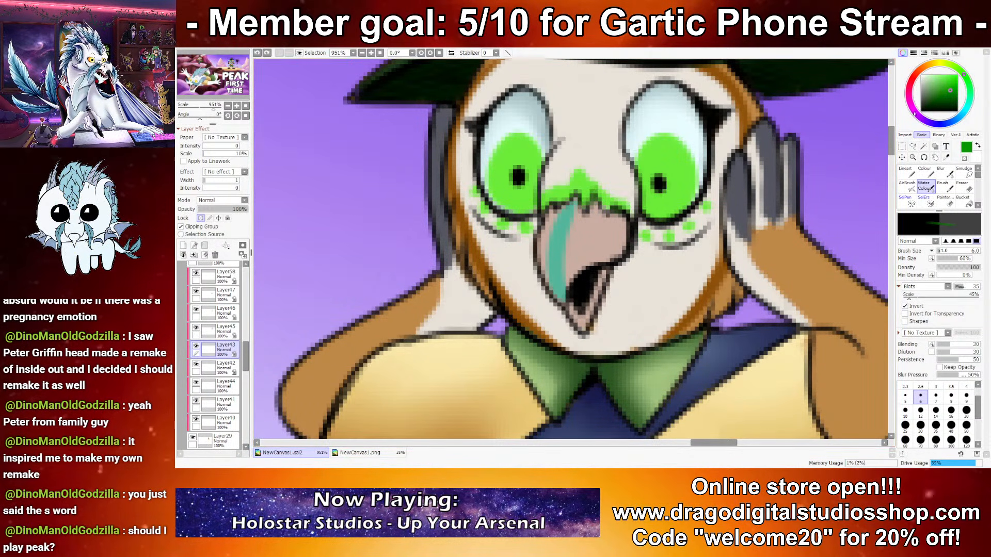
Step: Shade the witch-hat character's right-hand iris dark green on Layer43 and highlight it light yellow-green around the pupil with the Water Colour brush
key("x")
left_click(948, 78)
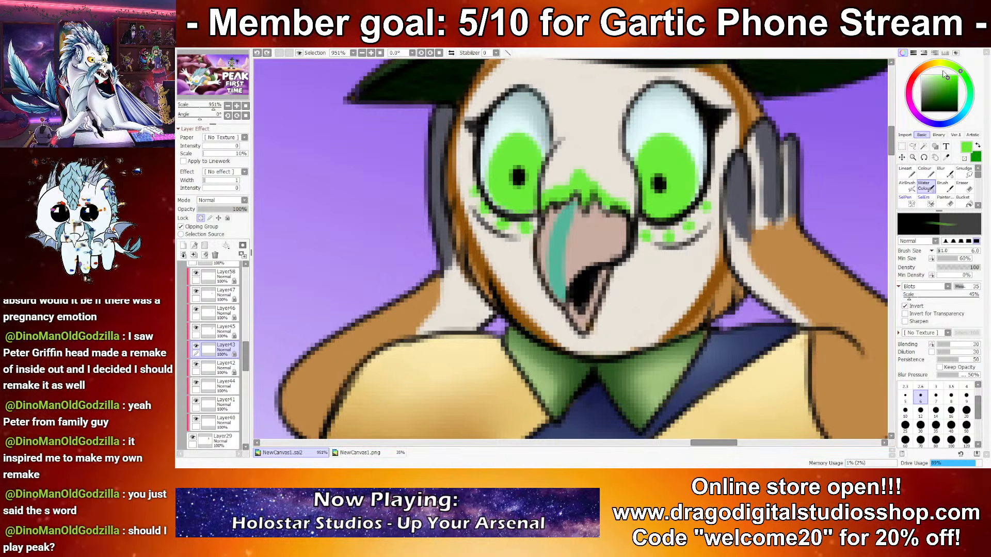
left_click(956, 68)
left_click(940, 75)
key("x")
mouse_move(696, 186)
left_mouse_down()
mouse_move(646, 211)
mouse_move(678, 142)
mouse_move(667, 213)
mouse_move(659, 194)
mouse_move(681, 183)
mouse_move(742, 291)
mouse_move(570, 248)
mouse_move(667, 185)
left_mouse_up()
left_click(905, 412)
key("x")
key("ctrl+z")
left_click(905, 396)
Step: Shade the witch-hat character's left-hand iris dark green and highlight it light yellow-green at brush size 5
mouse_move(510, 170)
left_mouse_down()
mouse_move(526, 185)
mouse_move(508, 151)
mouse_move(516, 203)
left_mouse_up()
key("x")
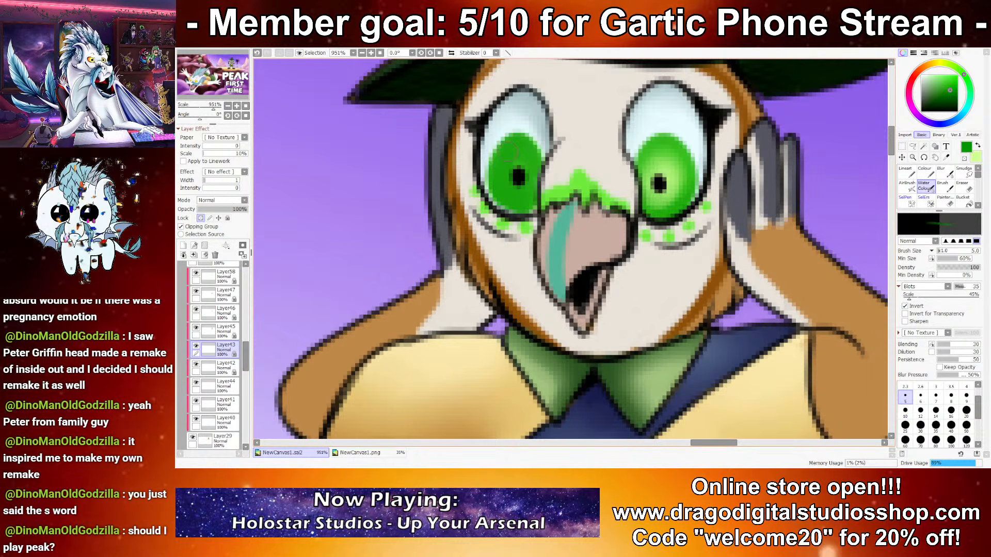
key("x")
mouse_move(511, 168)
left_mouse_down()
mouse_move(525, 184)
mouse_move(518, 149)
mouse_move(516, 173)
mouse_move(519, 161)
left_mouse_up()
scroll(599, 236, "down", 12)
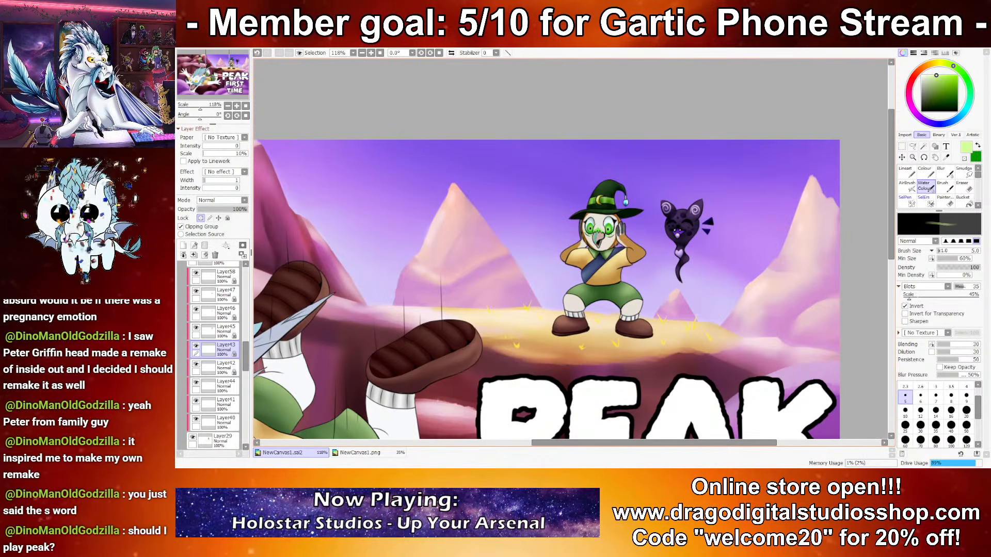
Step: Shade the green marking above the witch-hat character's beak and the green cheek spots dark green at brush size 5
scroll(598, 238, "up", 10)
key("x")
mouse_move(590, 262)
left_mouse_down()
mouse_move(624, 250)
mouse_move(656, 264)
left_mouse_up()
key("x")
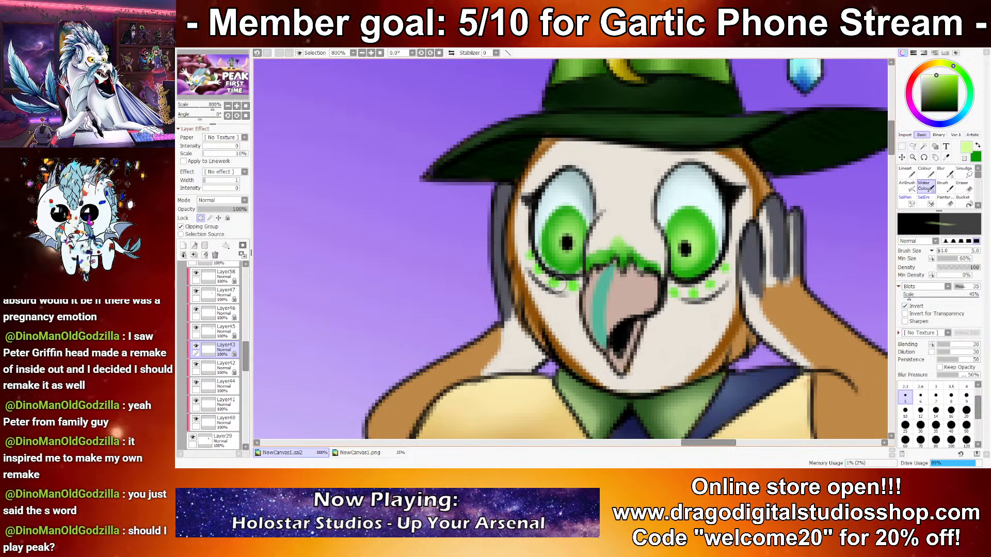
key("x")
left_click_drag(725, 267, 671, 293)
key("x")
Step: Shade the teal stripe on the beak dark teal and add a light mint highlight along it
right_click(601, 300)
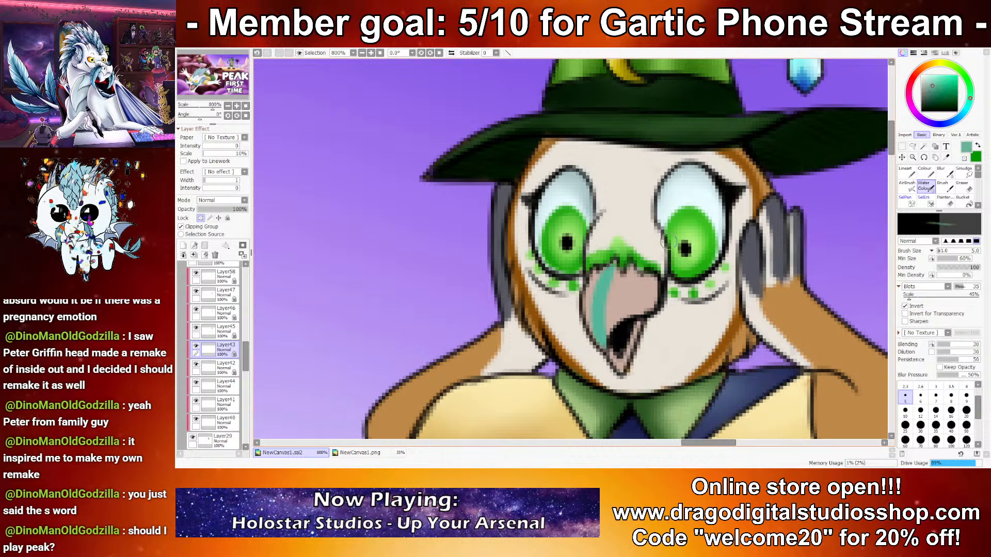
left_click(934, 94)
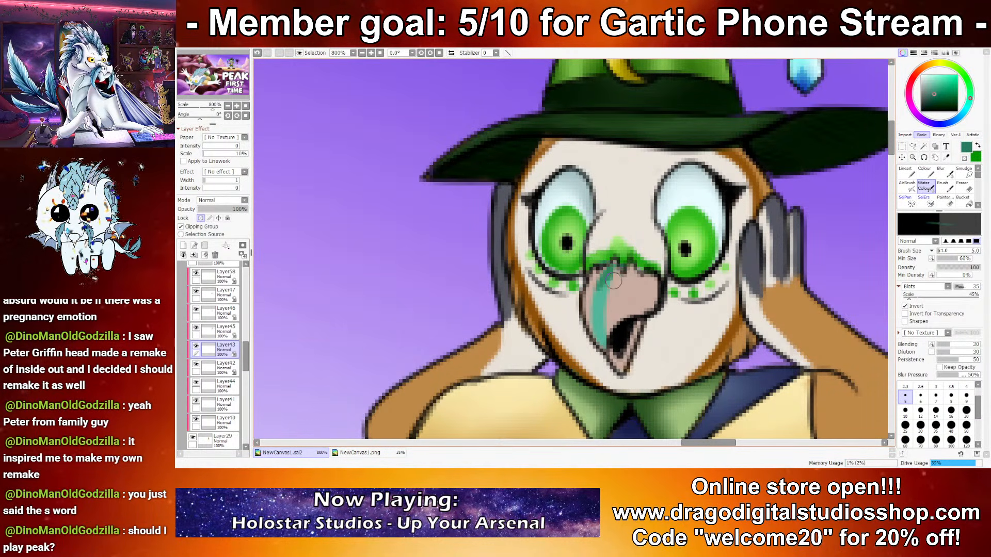
right_click(607, 307)
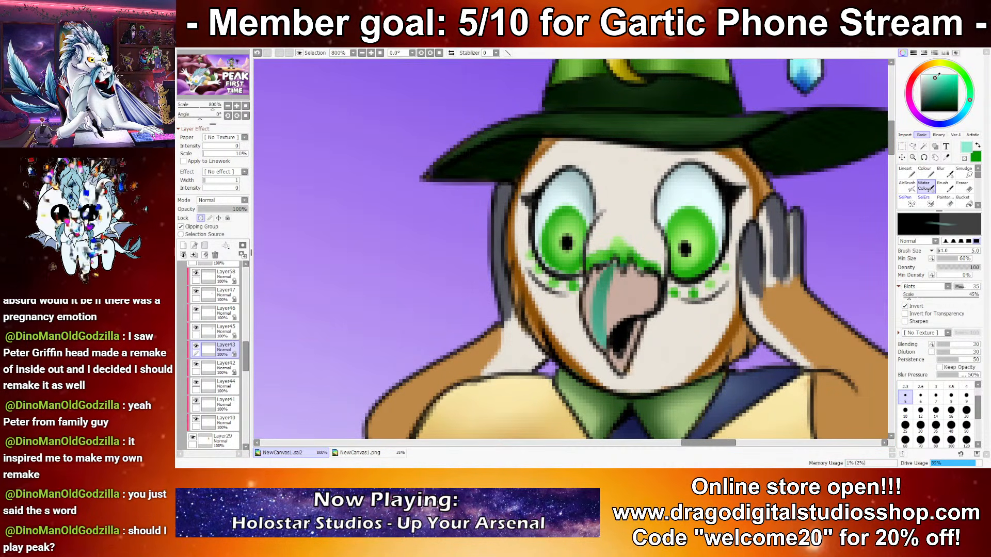
left_click_drag(597, 320, 607, 279)
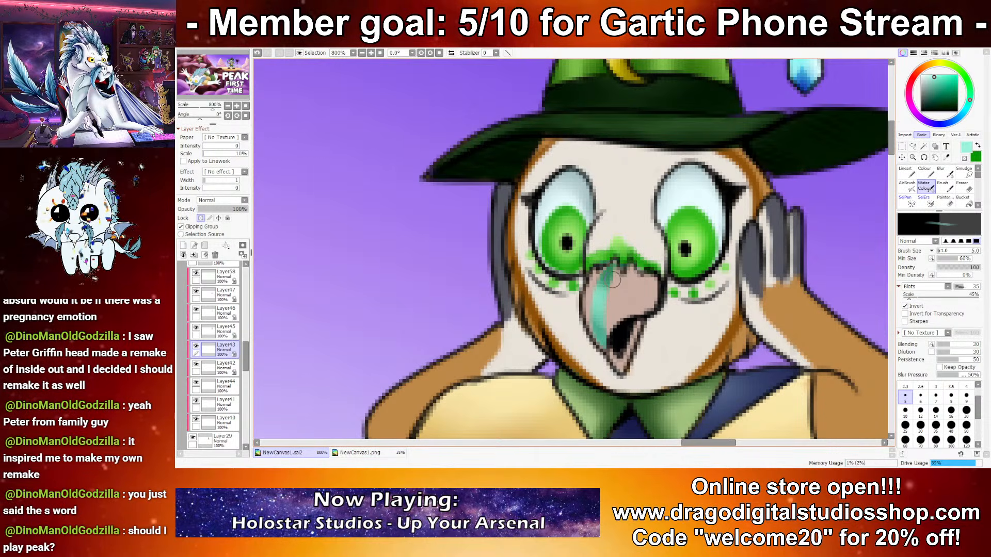
Step: Lock the opacity of Layer44 and shade the edges of the witch-hat character's beak brown at brush size 5
key("ctrl+z")
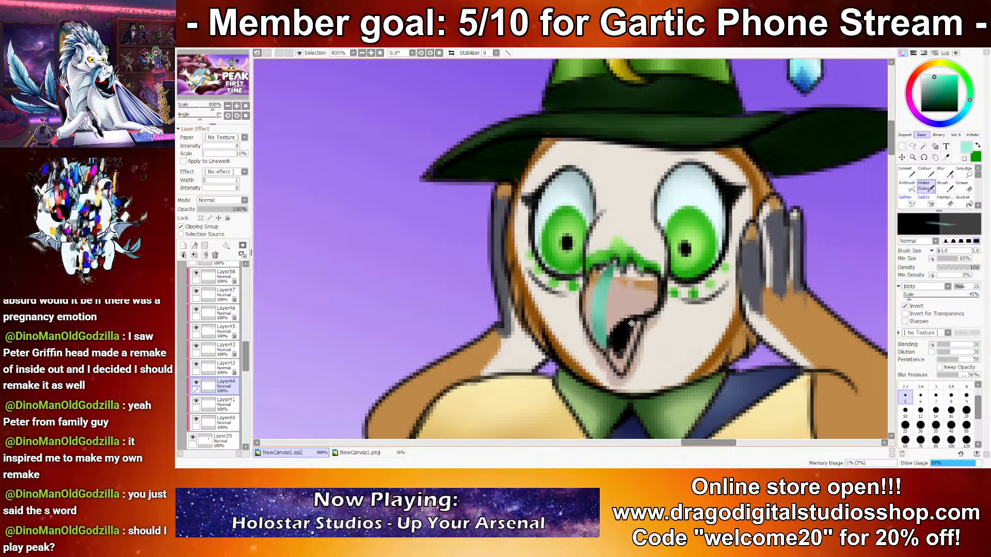
right_click(615, 294)
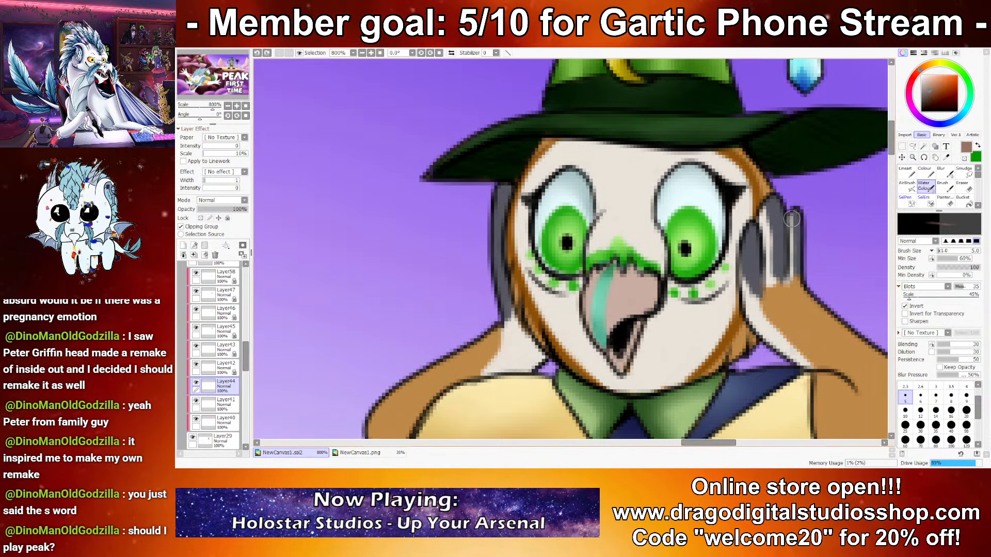
left_click(200, 217)
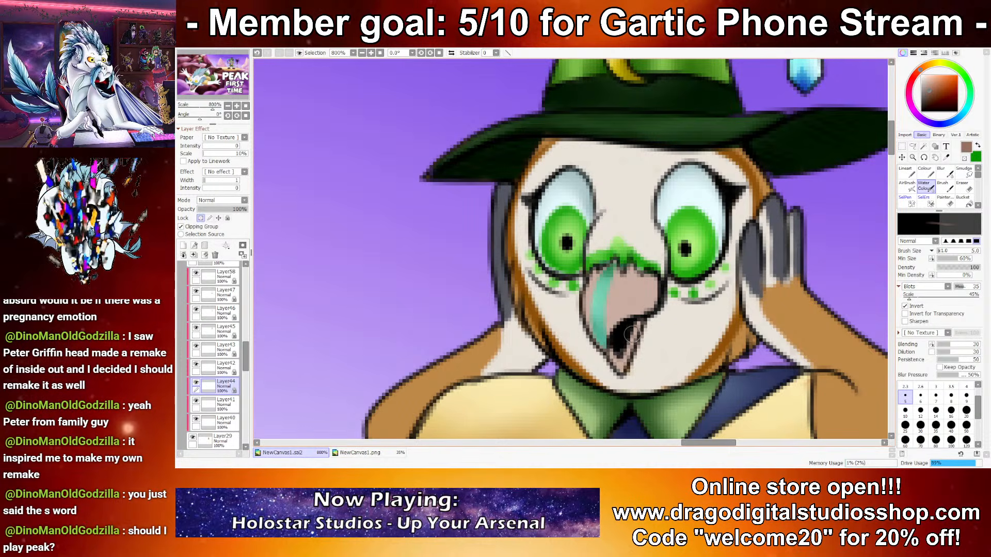
left_click_drag(639, 309, 614, 324)
mouse_move(614, 274)
left_mouse_down()
mouse_move(647, 308)
mouse_move(602, 325)
mouse_move(619, 270)
left_mouse_up()
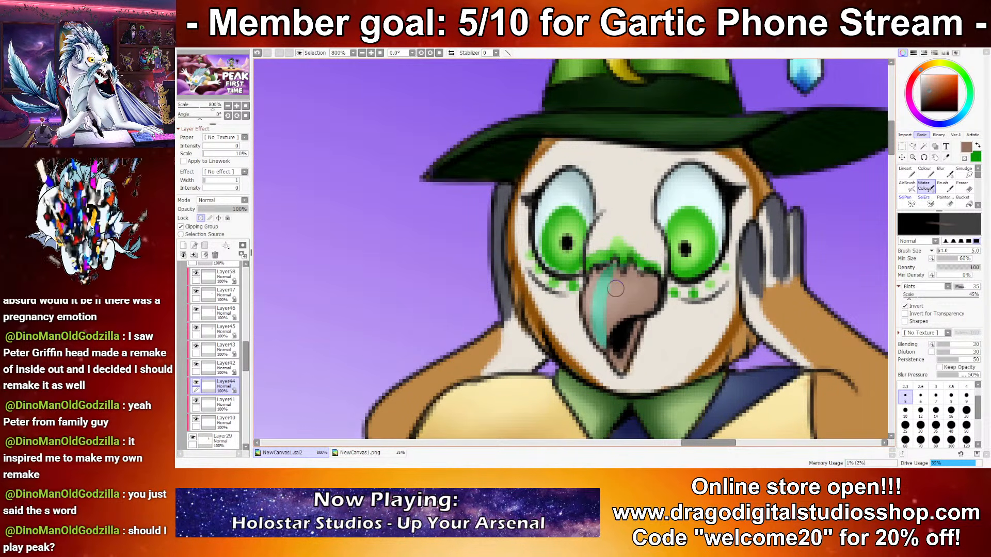
Step: Paint light peach highlights on the witch-hat character's beak beside the teal stripe
right_click(615, 289)
left_click(929, 75)
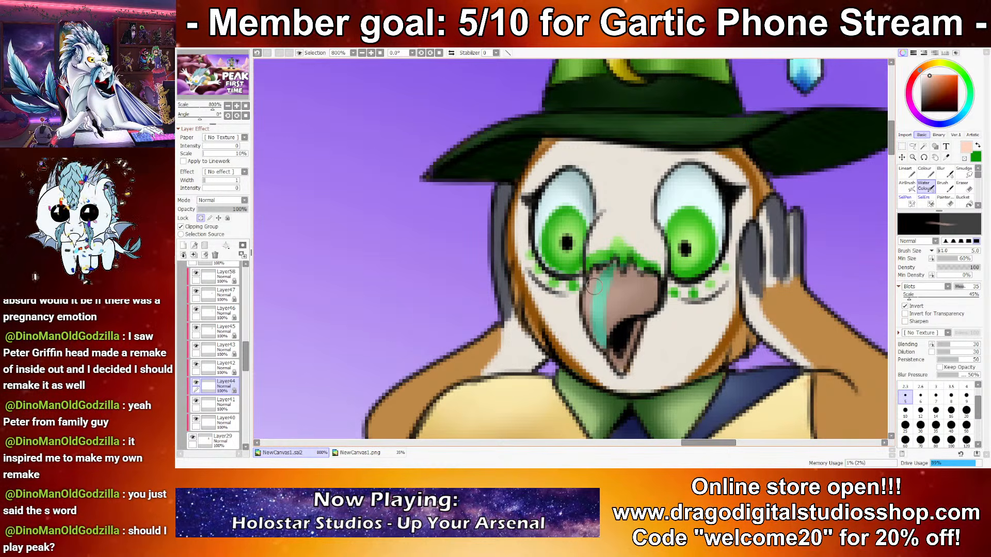
mouse_move(603, 291)
left_mouse_down()
mouse_move(641, 290)
mouse_move(616, 282)
mouse_move(598, 322)
left_mouse_up()
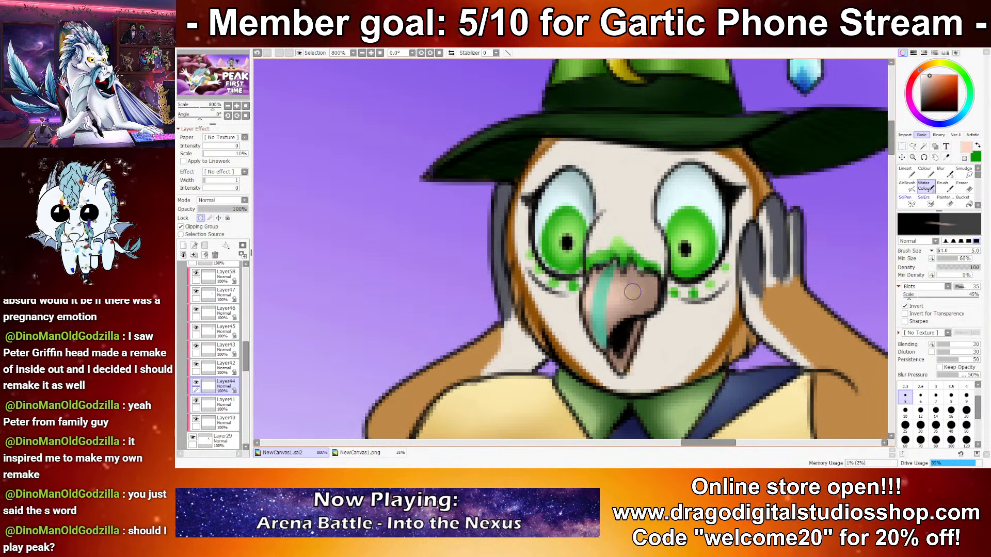
Step: Lock the opacity of the layer holding the witch-hat character's cream face and legs
scroll(647, 319, "down", 13)
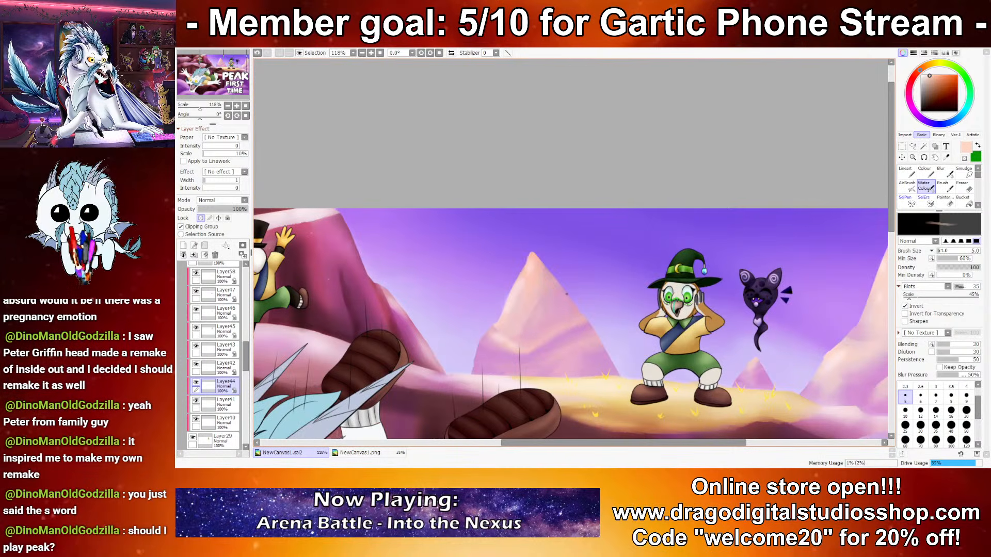
left_click_drag(694, 329, 657, 249)
scroll(598, 247, "up", 6)
scroll(619, 254, "down", 10)
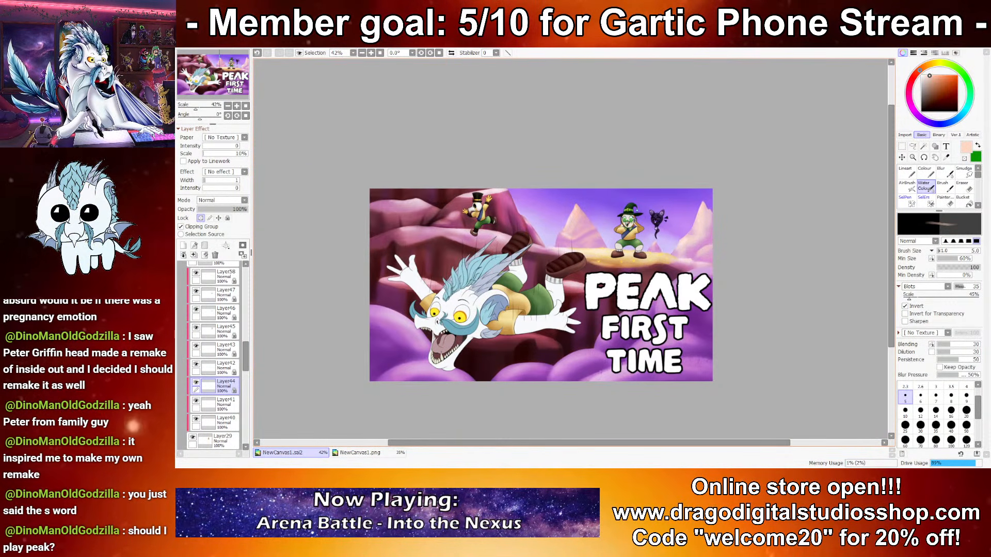
scroll(648, 191, "up", 6)
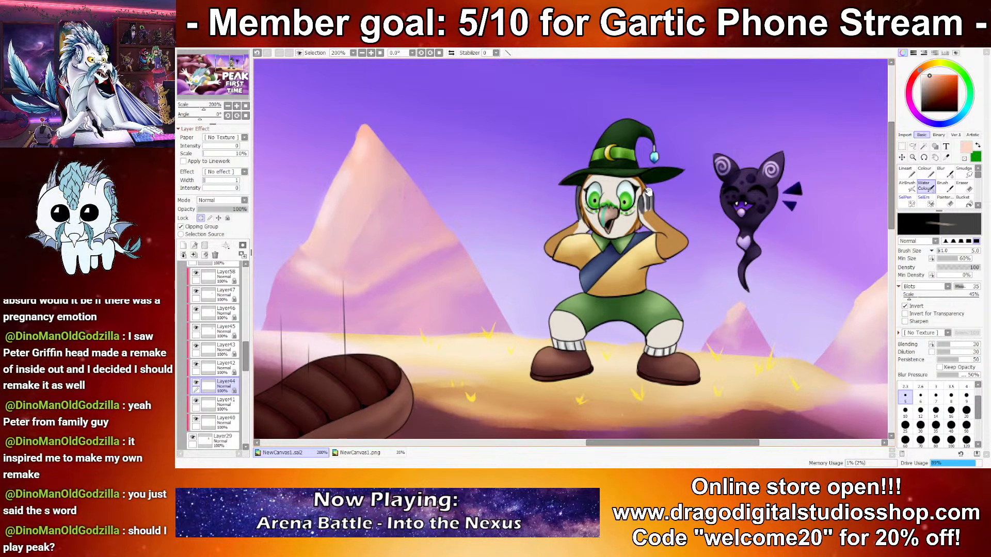
scroll(581, 330, "up", 3)
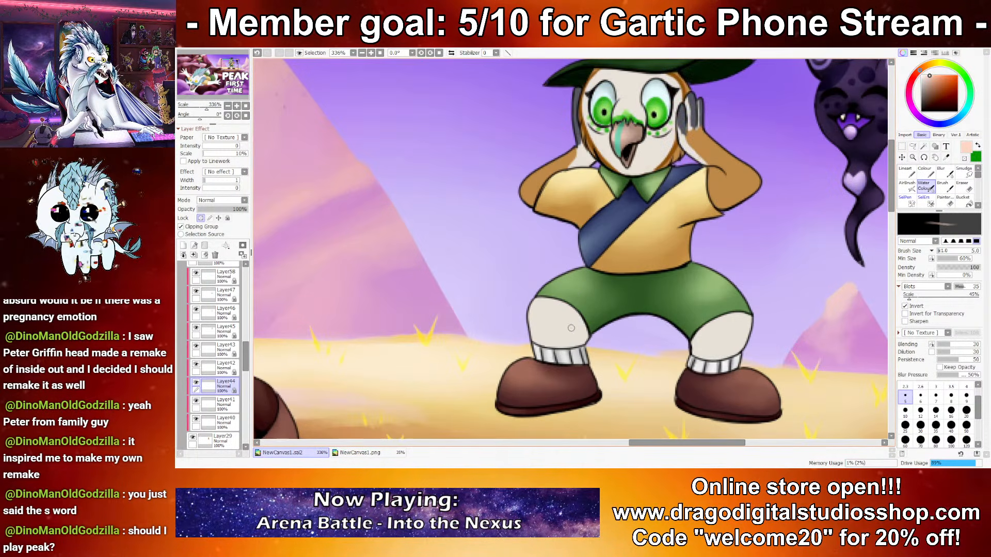
key("ctrl+z")
left_click(570, 326, "ctrl+shift")
left_click(199, 219)
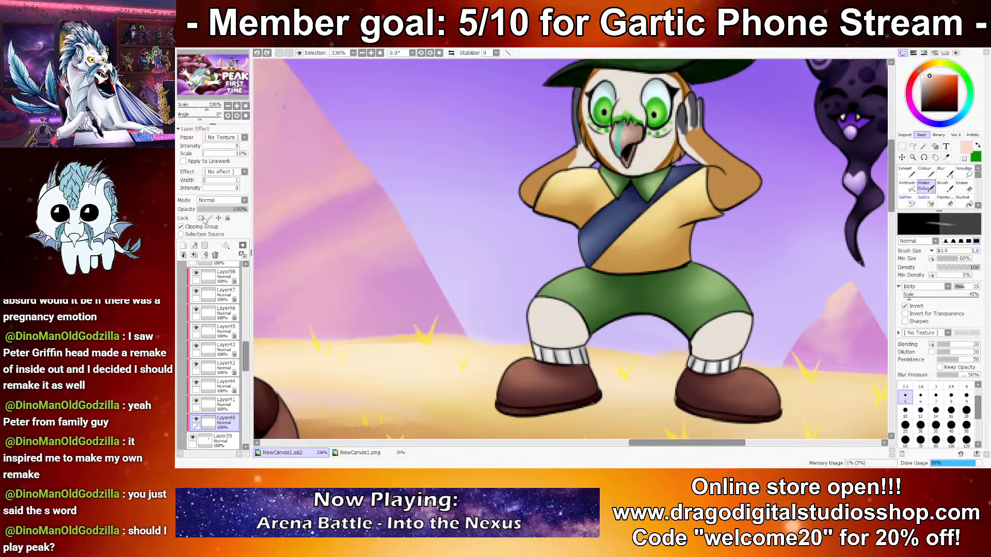
Step: Shade both of the witch-hat character's cream legs greyish brown with the Water Colour brush at sizes 35 and 25
key("x")
left_click(727, 333, "alt")
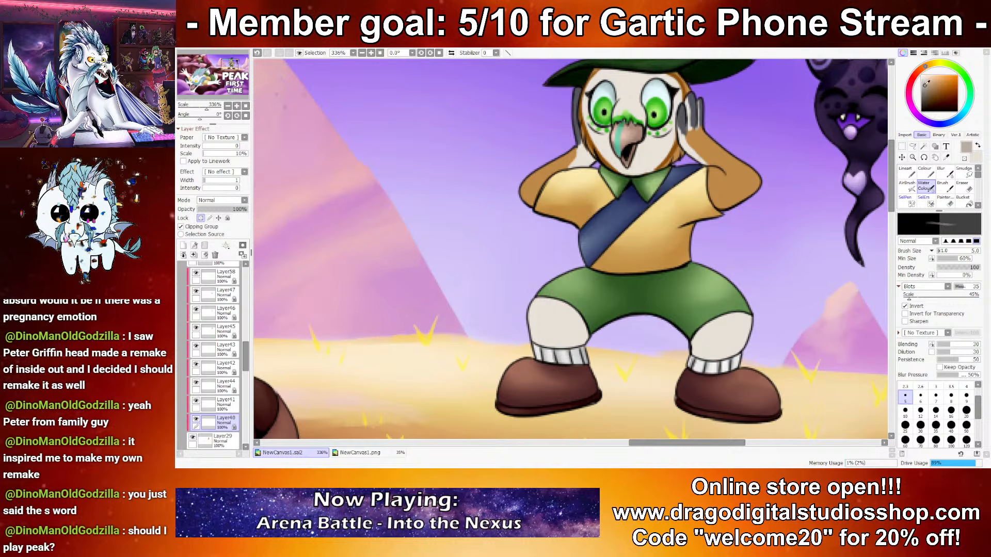
key("x")
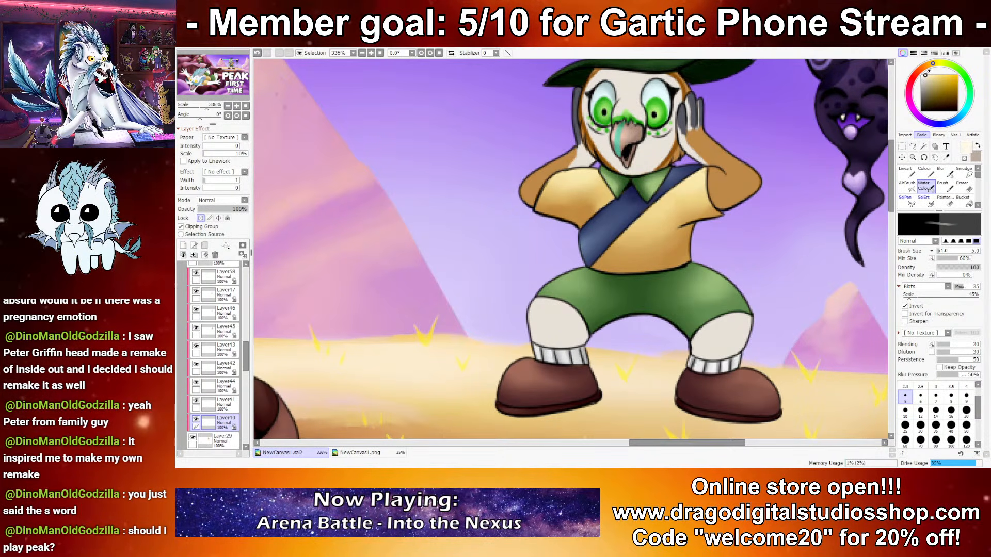
key("x")
left_click(936, 425)
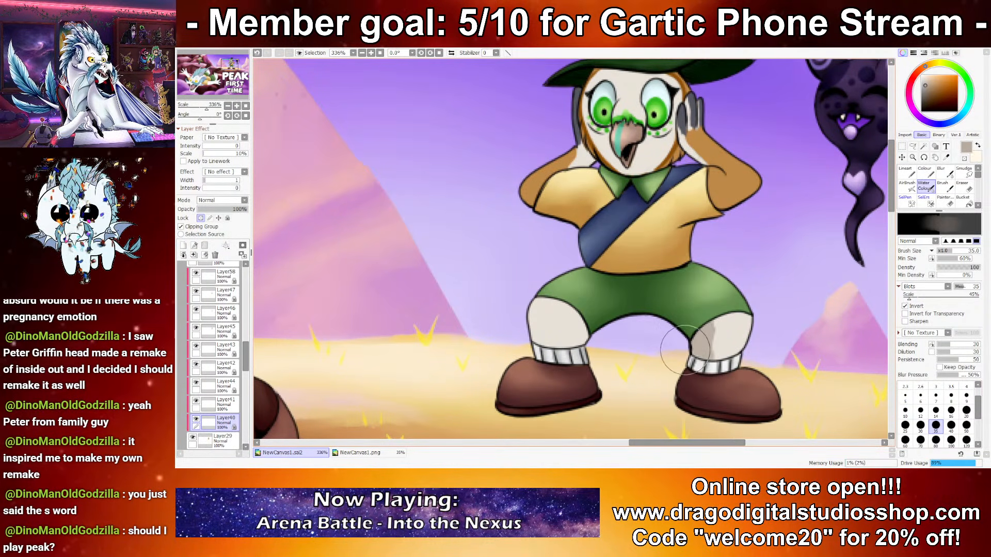
left_click(905, 425)
mouse_move(594, 310)
left_mouse_down()
mouse_move(588, 344)
mouse_move(600, 323)
left_mouse_up()
key("ctrl+z")
Step: Highlight both of the witch-hat character's knees pale cream at brush size 12
key("x")
left_click(920, 410)
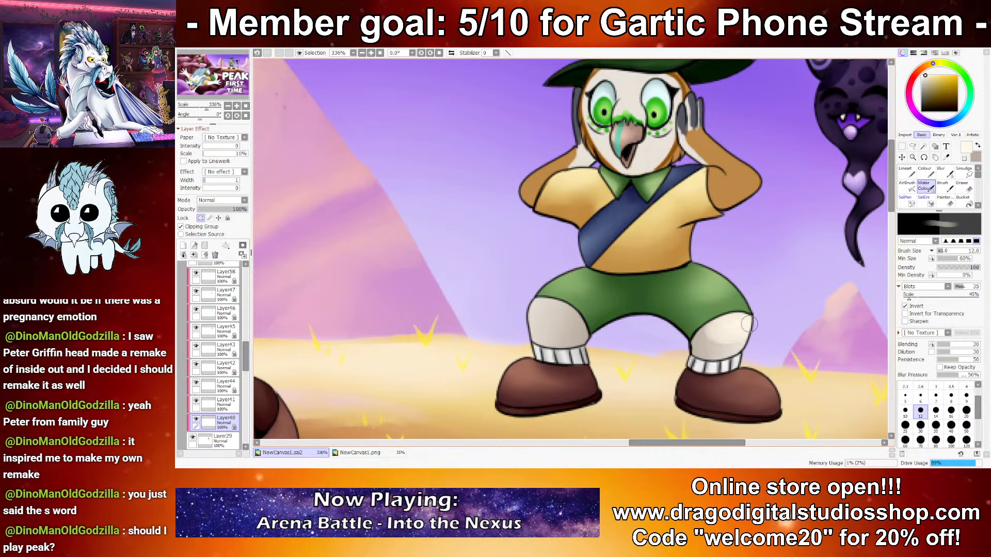
mouse_move(547, 319)
left_mouse_down()
mouse_move(531, 310)
mouse_move(529, 329)
left_mouse_up()
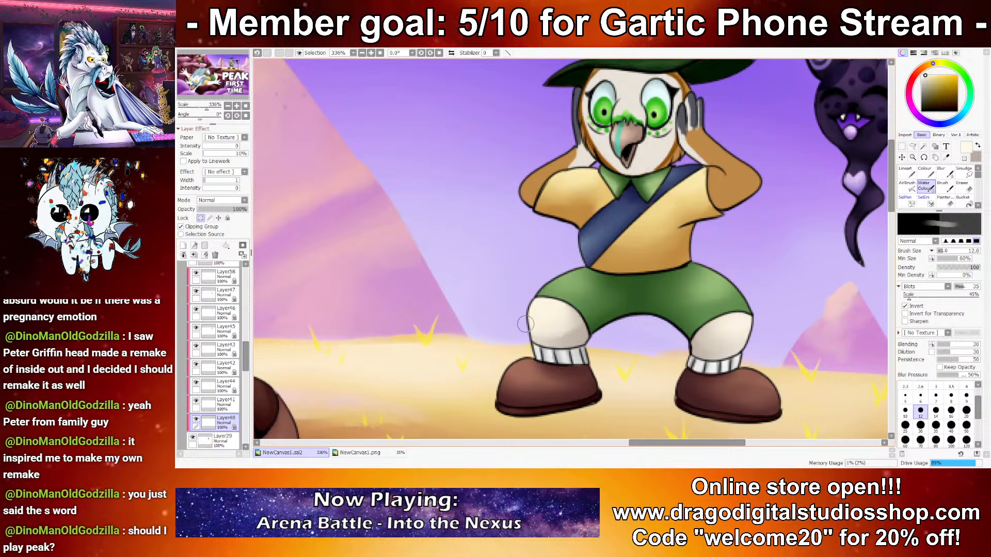
Step: Shade the witch-hat character's face greyish brown at brush sizes 25 and 12 and highlight it pale cream at size 10
left_click_drag(685, 253, 708, 395)
left_click(905, 424)
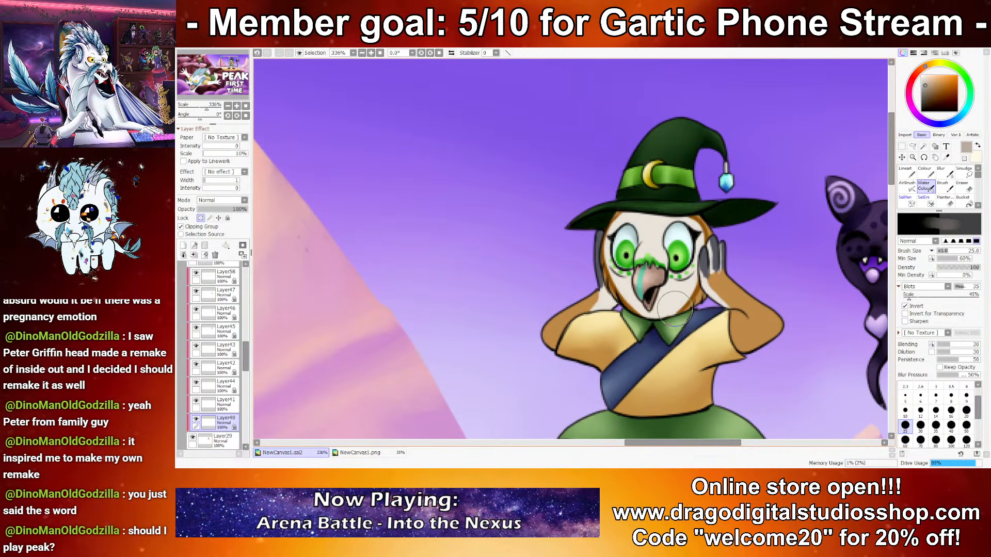
key("x")
left_click(920, 409)
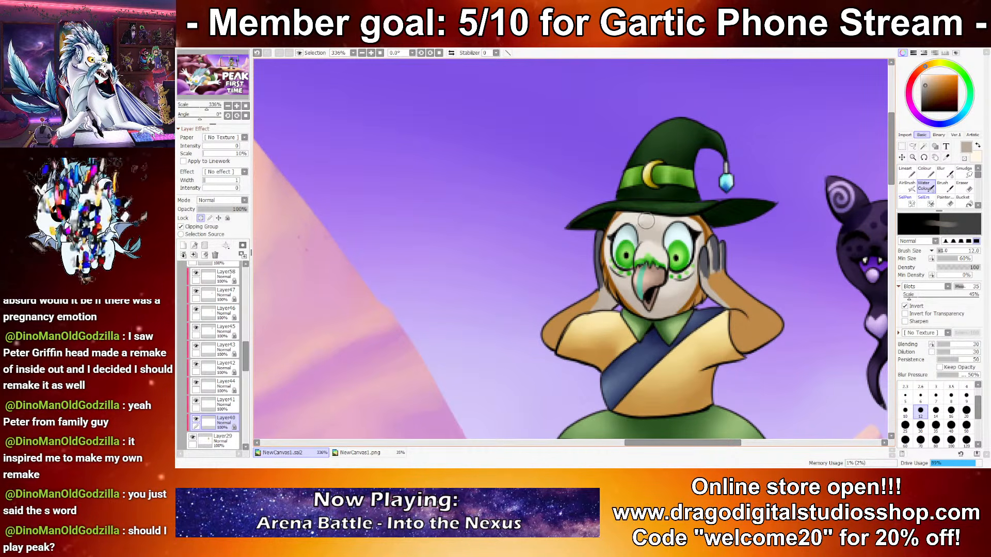
key("x")
left_click(905, 411)
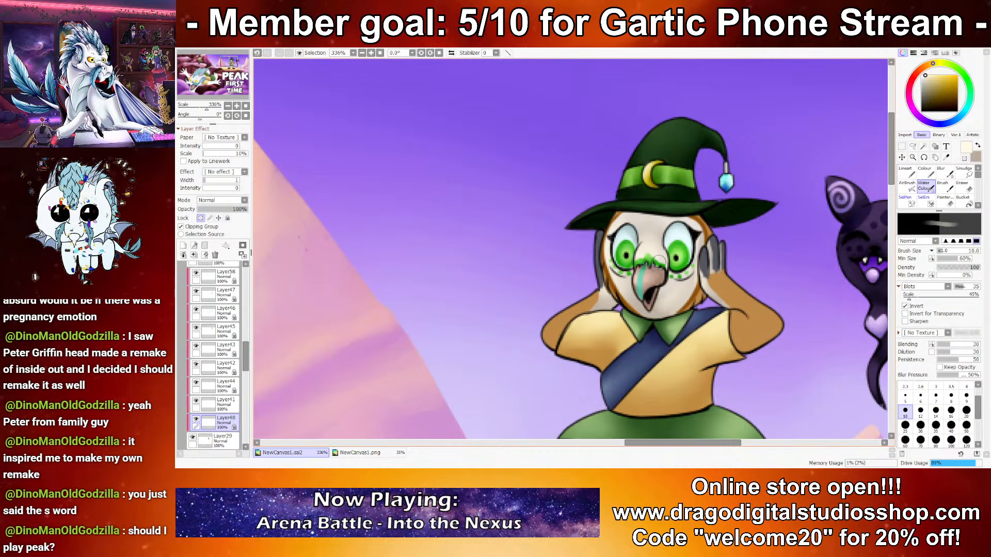
Step: Create a new layer above the witch-hat character's base layer, Layer29, and clip it to that layer
scroll(691, 288, "down", 8)
scroll(683, 250, "up", 5)
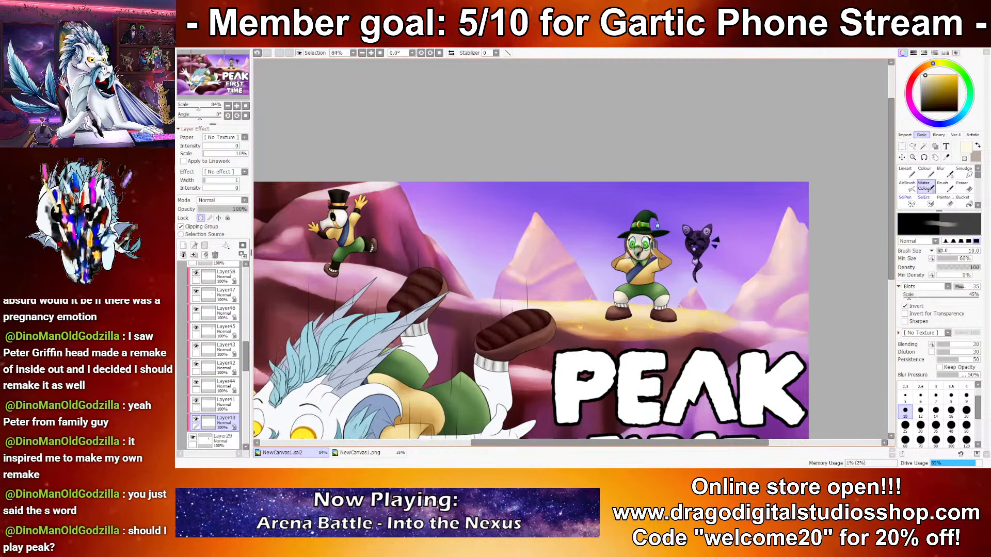
scroll(650, 256, "up", 3)
left_click_drag(677, 252, 681, 302)
key("ctrl+z")
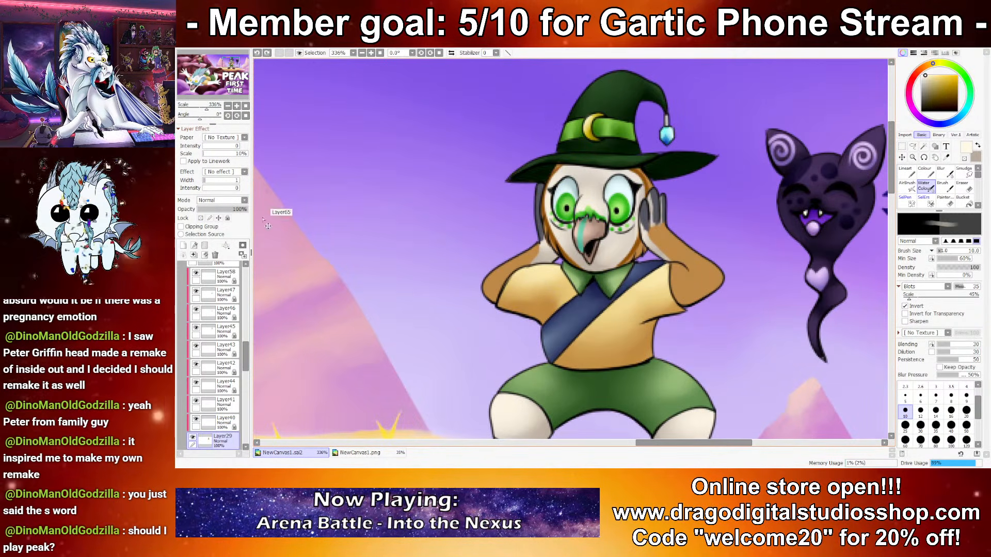
left_click(201, 217)
left_click(183, 245)
left_click(182, 226)
Step: Shade the witch-hat character's raised arms dark brown on the new clipped layer with the size 10 Water Colour brush
right_click(705, 274)
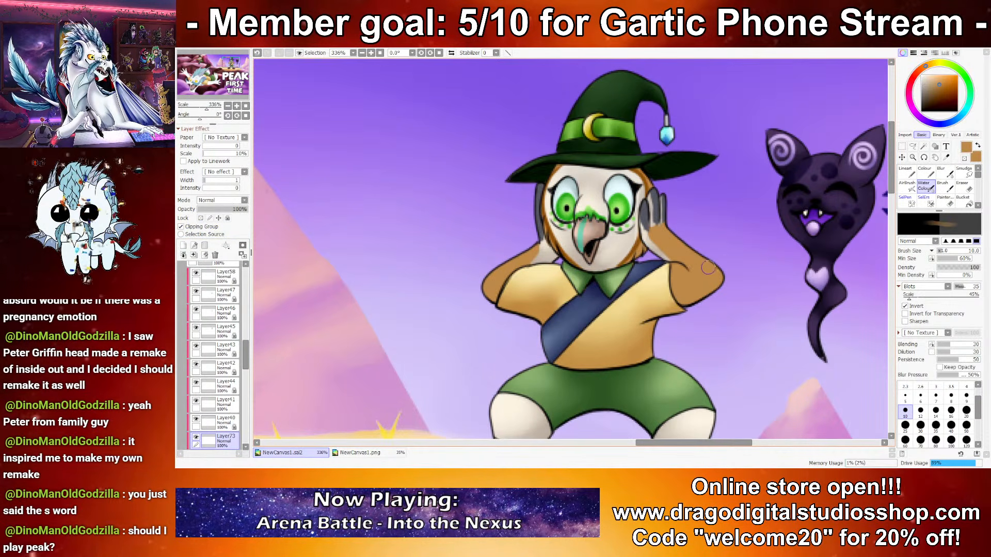
left_click(938, 81)
key("x")
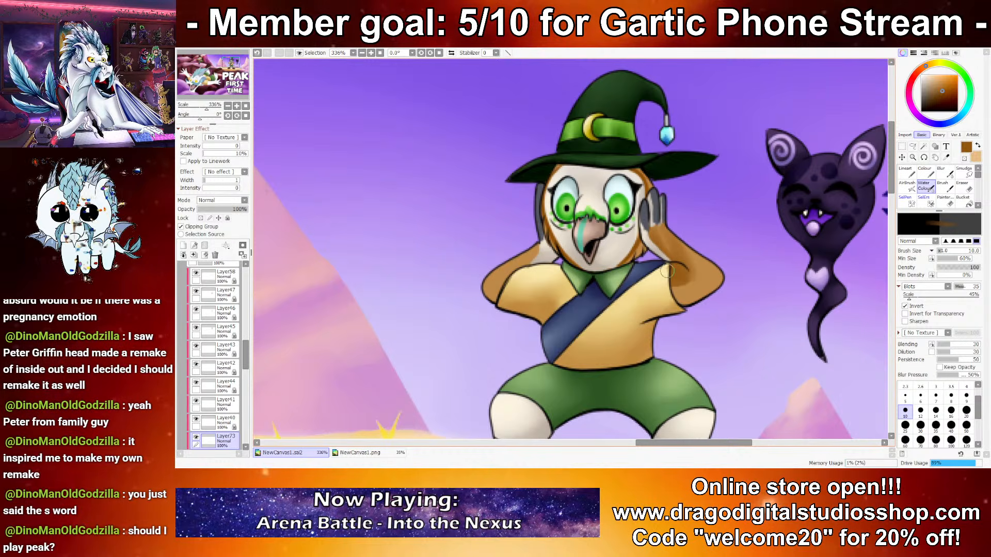
key("Home")
scroll(658, 216, "down", 10)
left_click_drag(658, 216, 628, 203)
scroll(685, 230, "up", 3)
left_click_drag(685, 230, 725, 232)
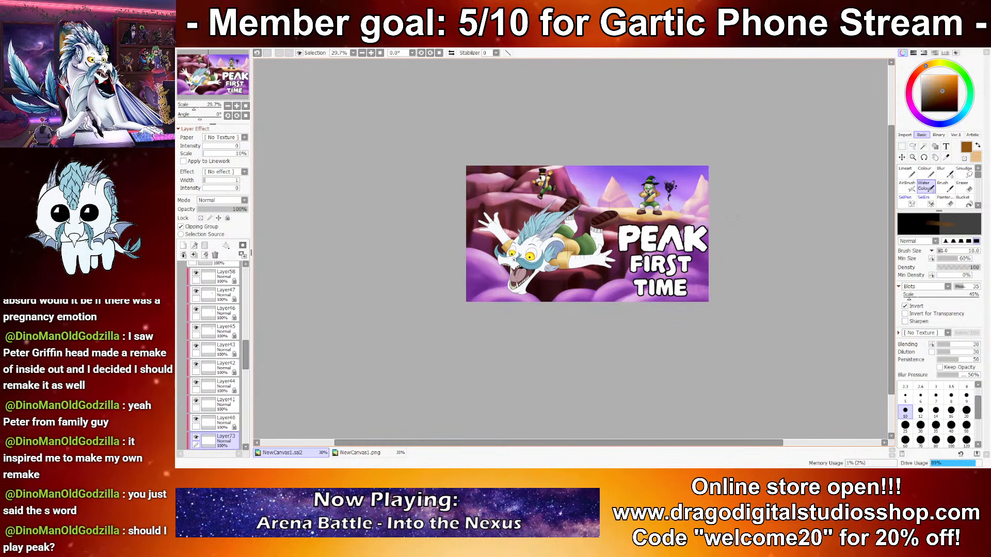
Step: Paint light tan highlights along the witch-hat character's raised arm at brush size 10
scroll(645, 228, "up", 10)
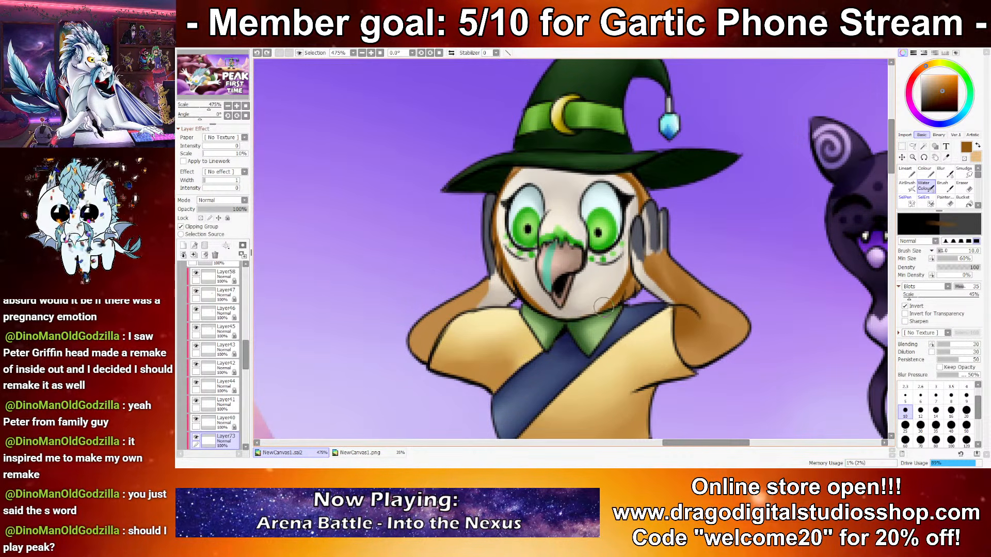
key("x")
mouse_move(675, 269)
left_mouse_down()
mouse_move(738, 315)
mouse_move(741, 327)
mouse_move(705, 344)
left_mouse_up()
left_click_drag(696, 298, 652, 242)
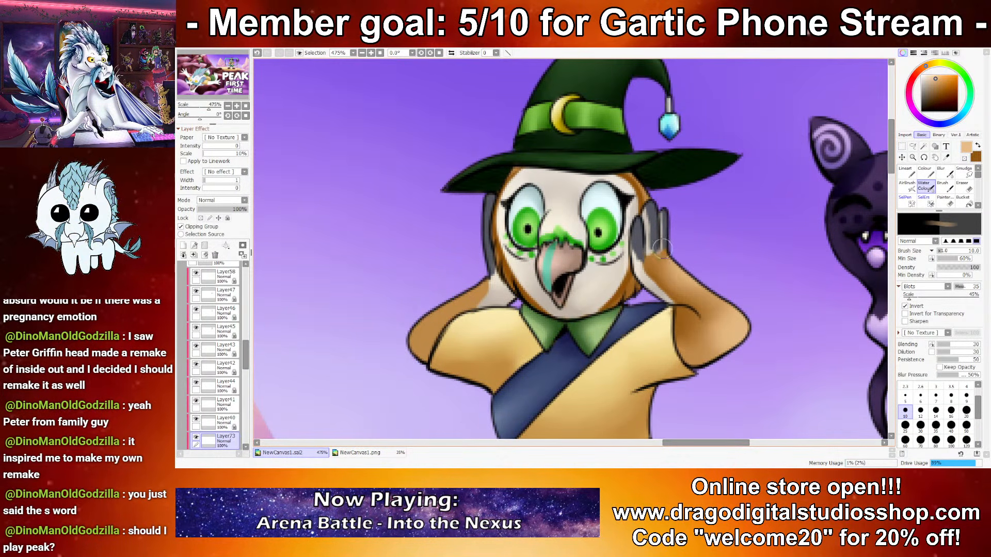
Step: Highlight the witch-hat character's other raised arm with light tan and deepen its bent elbow with dark brown at brush size 10
left_click_drag(433, 318, 437, 309)
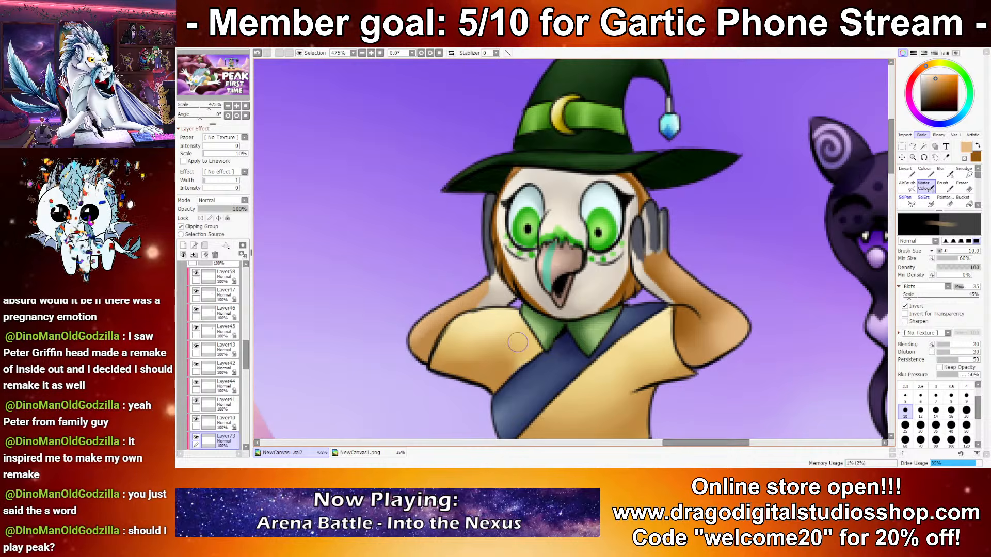
scroll(584, 174, "down", 8)
scroll(593, 173, "down", 4)
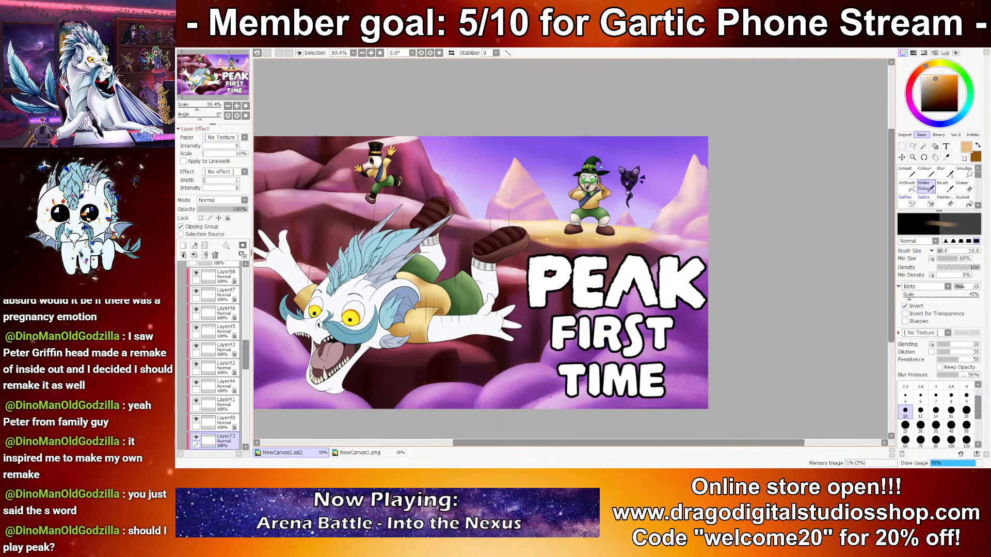
scroll(599, 170, "up", 8)
left_click_drag(548, 275, 537, 277)
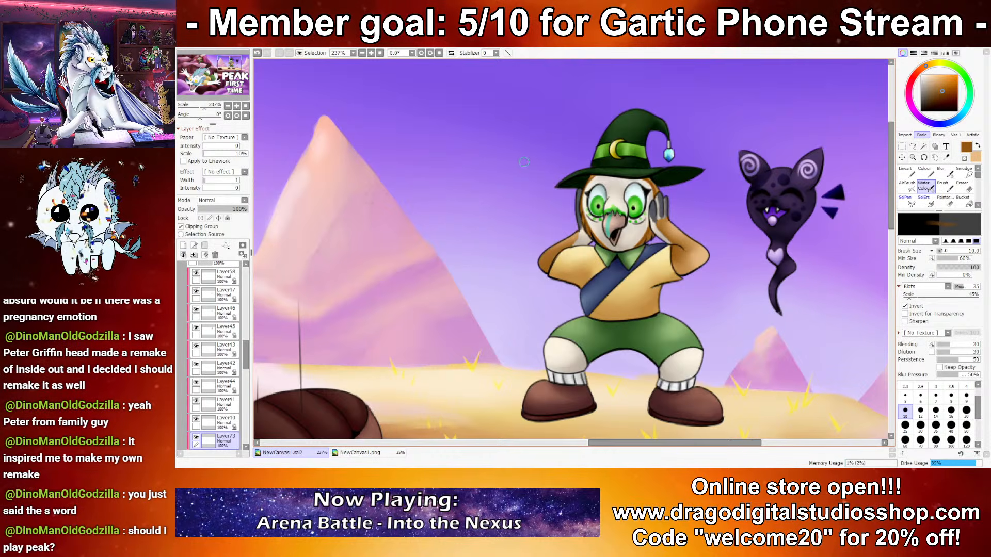
scroll(524, 162, "down", 6)
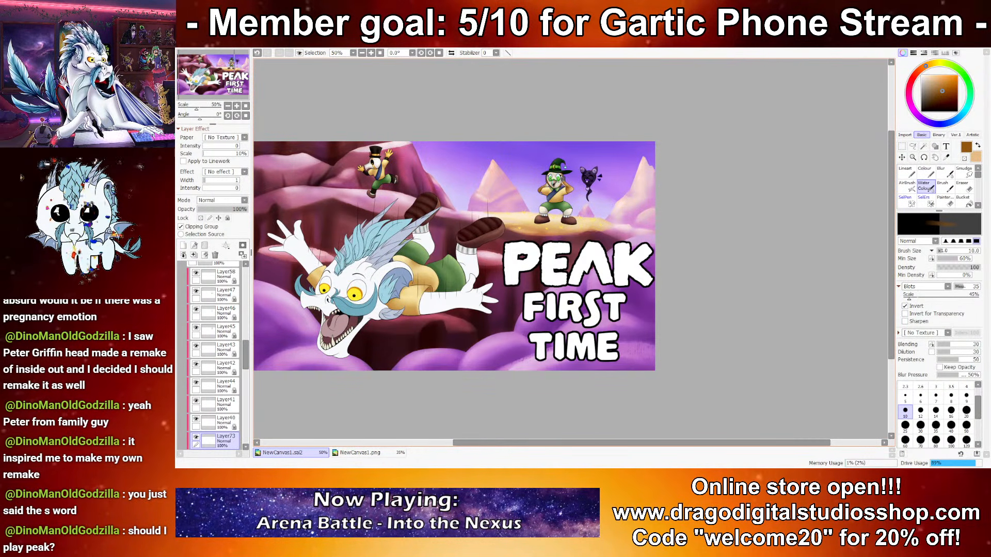
scroll(544, 155, "up", 8)
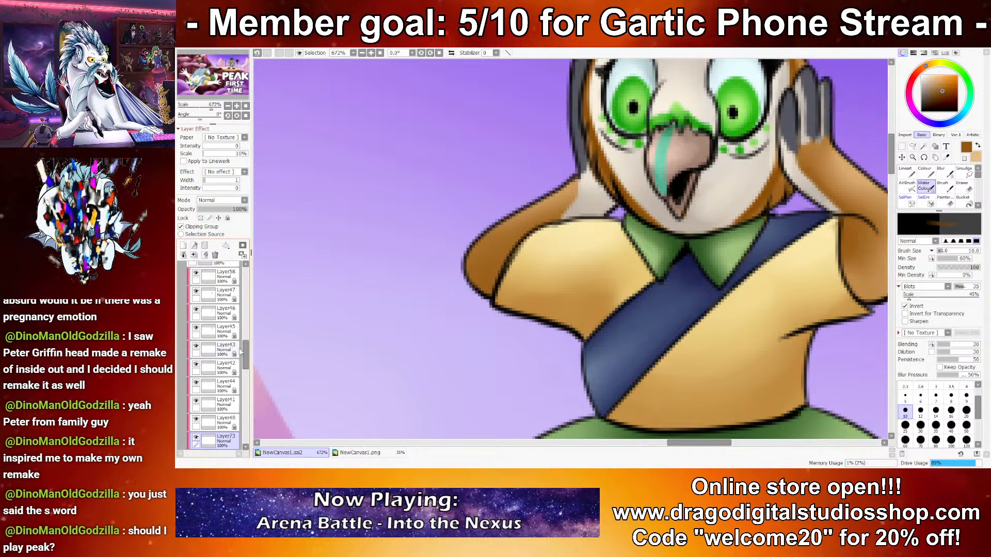
Step: Draw a black forearm line over the witch-hat character's shirt sleeve on Layer25 with a size 2.3 Lineart brush, and erase the overlapping sleeve outline
scroll(217, 346, "up", 10)
left_click(222, 363)
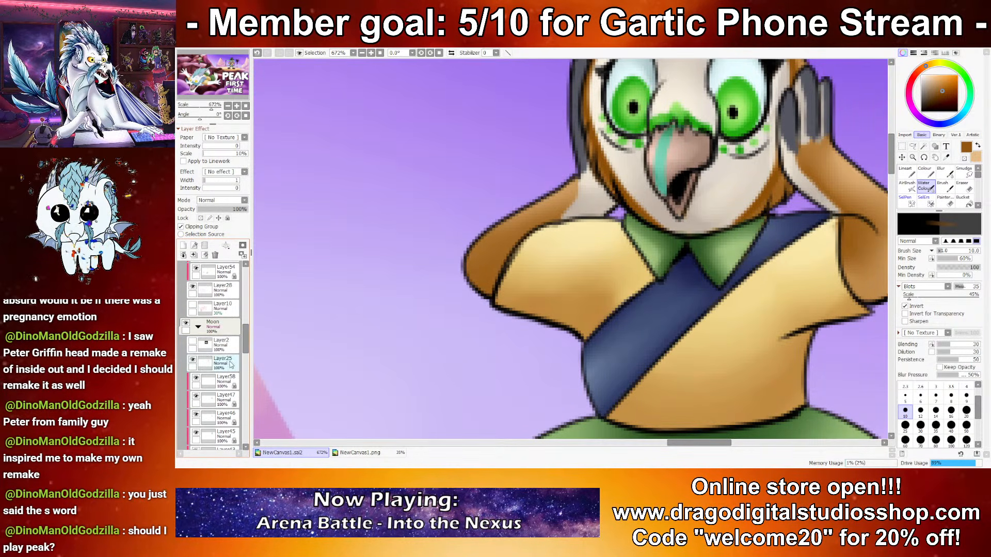
left_click(921, 111)
left_click(906, 172)
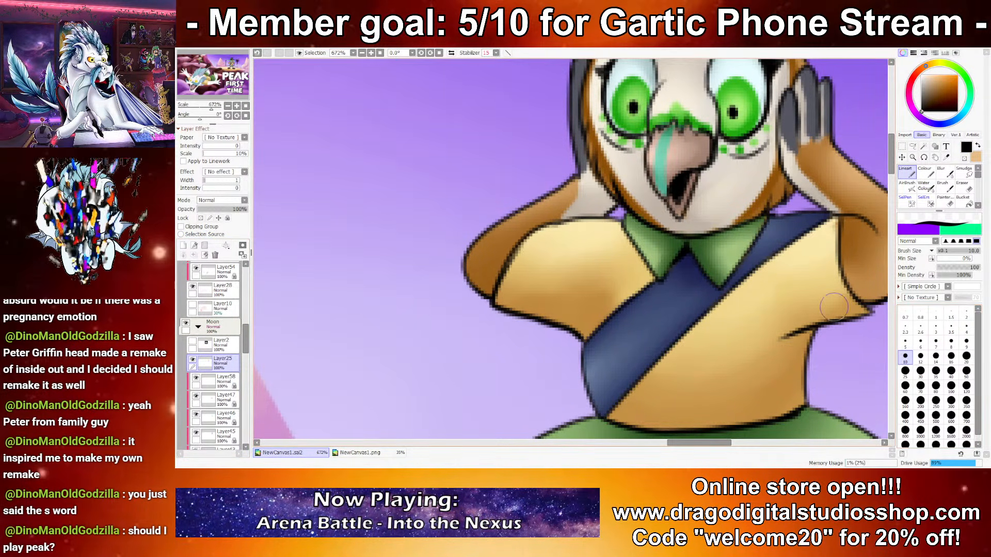
left_click(909, 325)
mouse_move(611, 209)
left_mouse_down()
mouse_move(525, 251)
mouse_move(492, 246)
mouse_move(608, 215)
mouse_move(560, 256)
mouse_move(506, 244)
left_mouse_up()
key("ctrl+z")
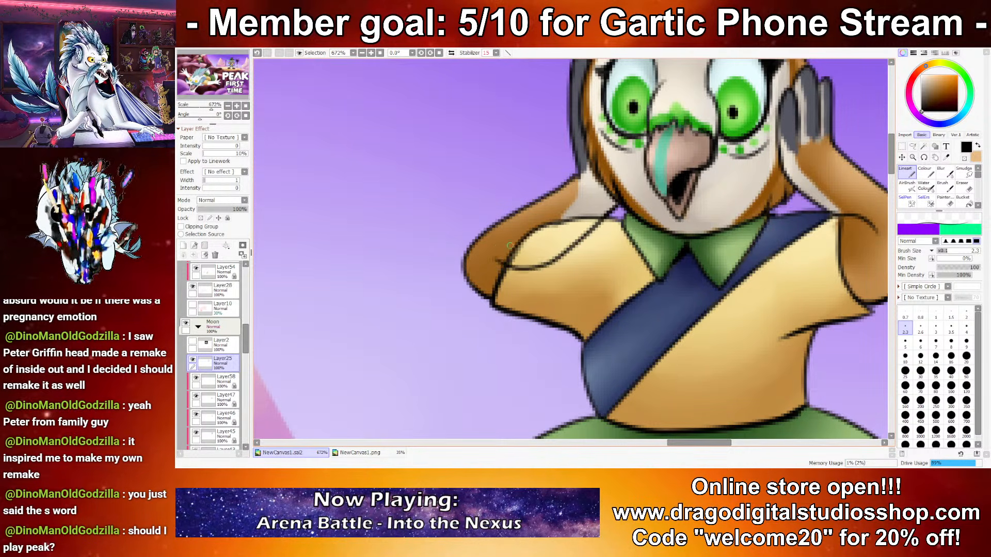
key("e")
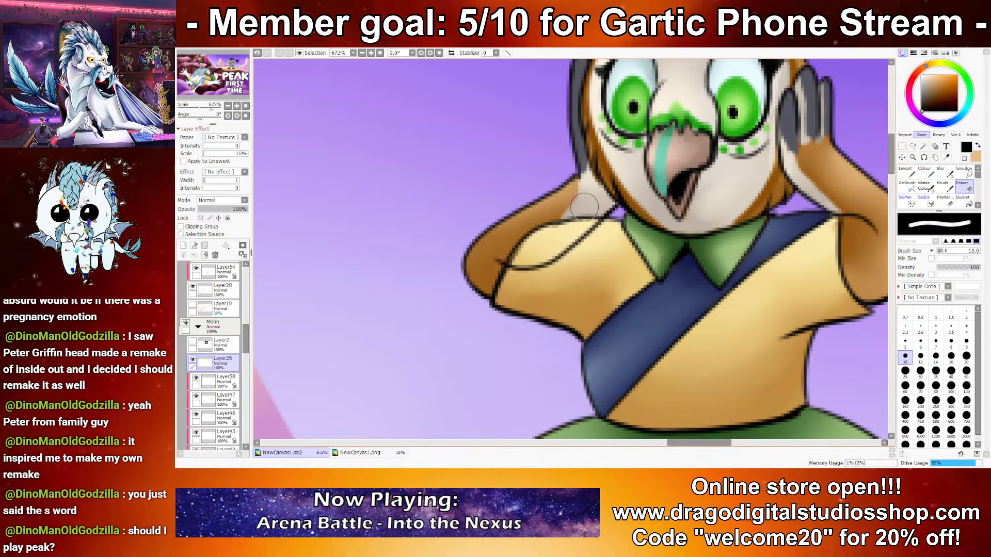
left_click_drag(572, 217, 511, 251)
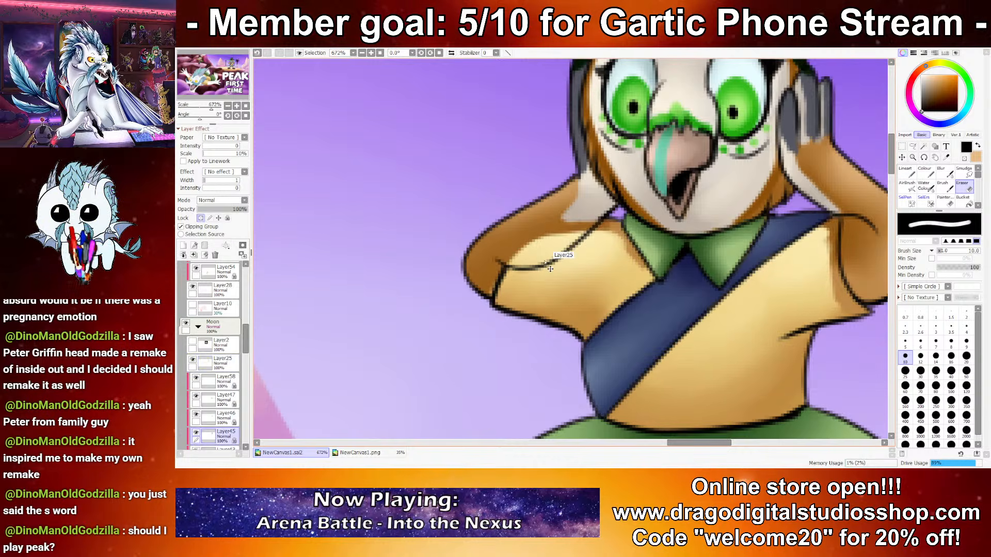
Step: Try to erase the yellow shirt colour above the new forearm line on Layer45
left_click(225, 436)
mouse_move(495, 253)
left_mouse_down()
mouse_move(523, 242)
mouse_move(522, 253)
mouse_move(565, 240)
mouse_move(563, 218)
left_mouse_up()
scroll(521, 242, "down", 7)
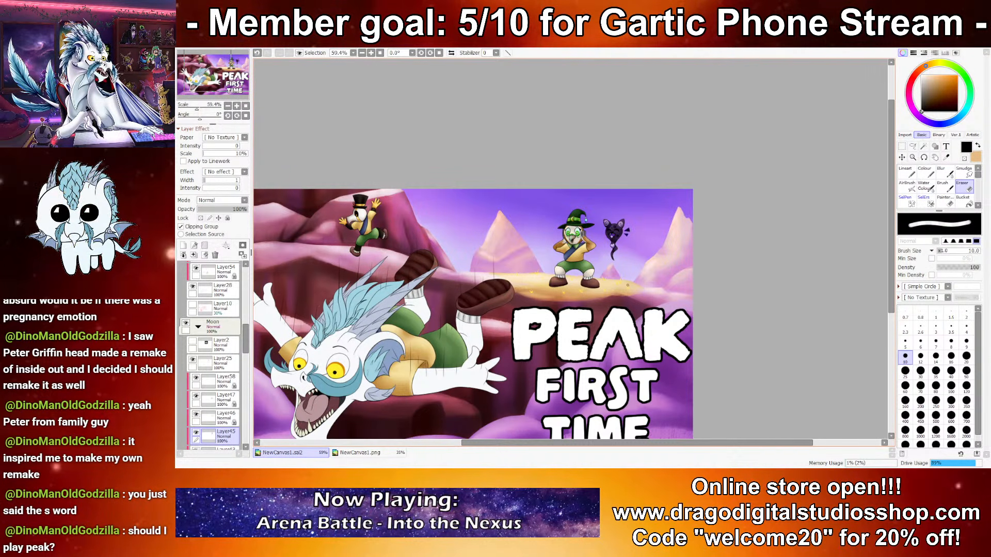
scroll(553, 251, "up", 3)
scroll(541, 246, "up", 5)
key("ctrl+z")
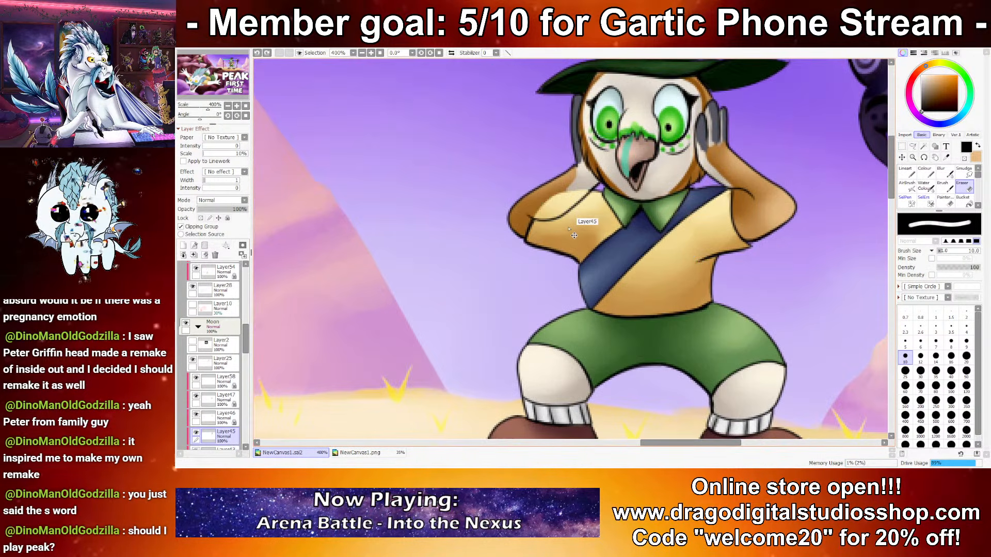
Step: Create a new layer above the falling dragon's base layer, Layer28, and clip it to that layer
scroll(574, 235, "down", 10)
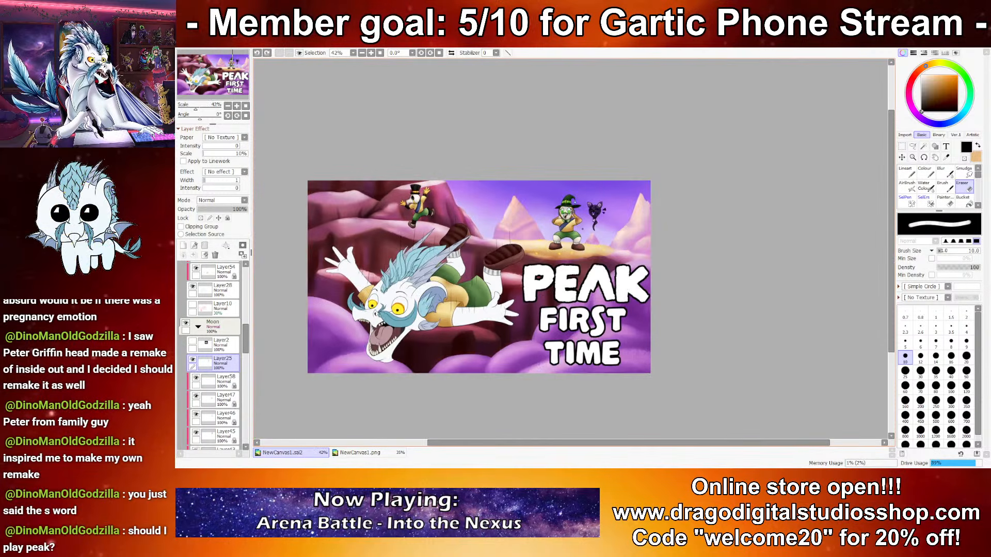
scroll(565, 231, "up", 3)
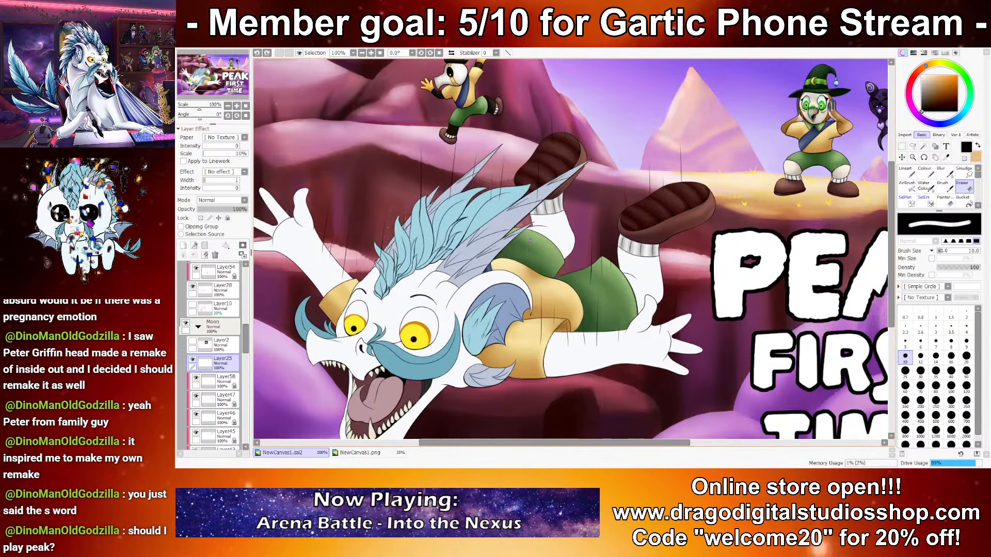
scroll(560, 253, "up", 2)
left_click_drag(553, 271, 591, 243)
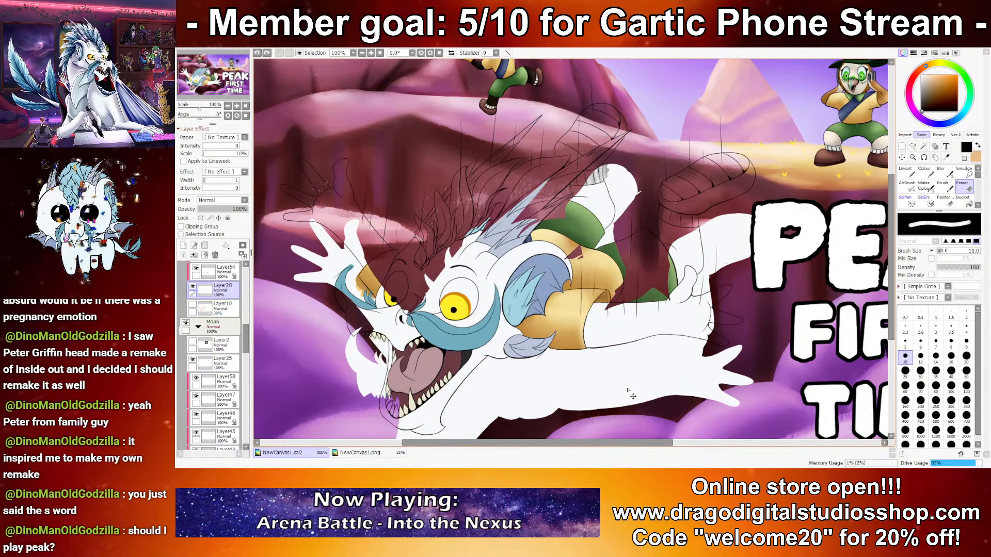
scroll(207, 334, "down", 3)
scroll(207, 335, "up", 3)
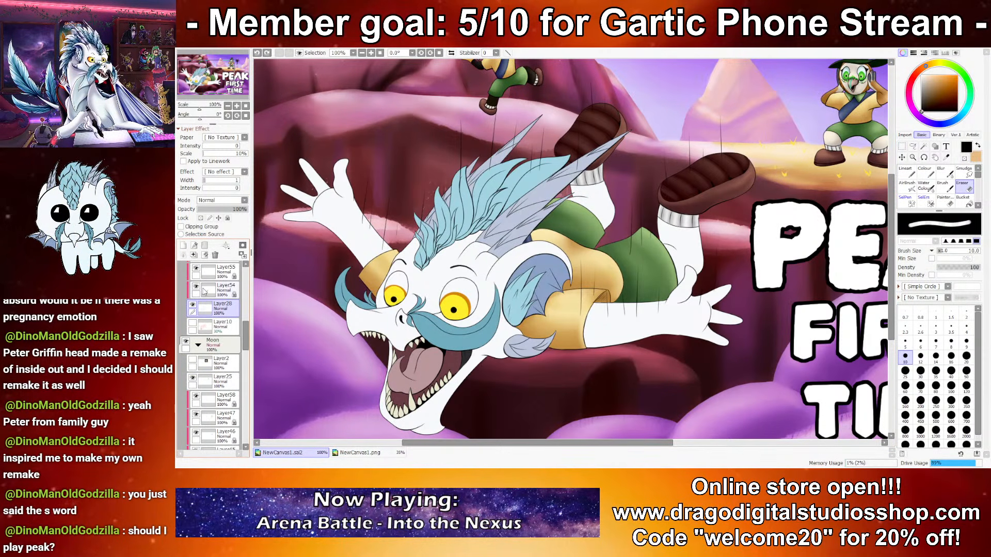
left_click(197, 228)
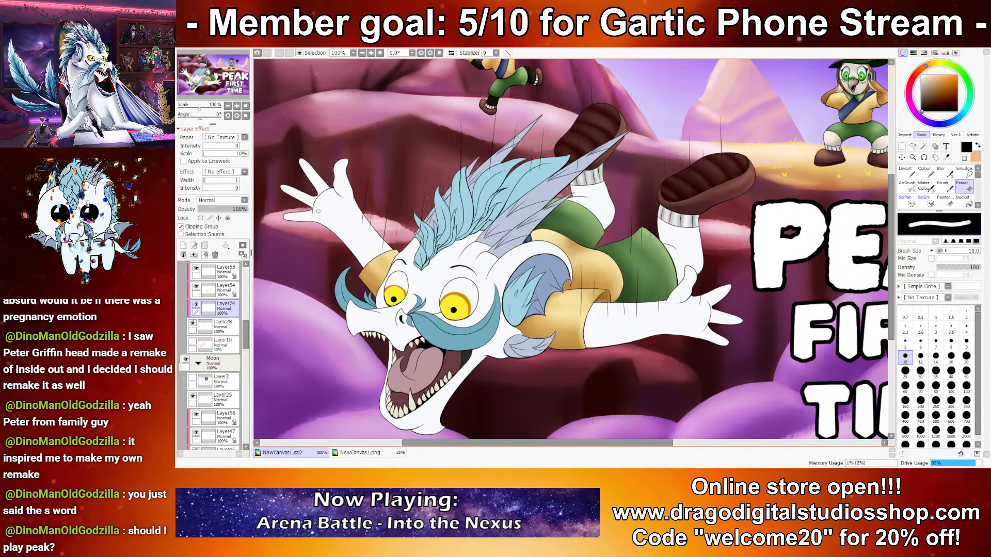
Step: Shade the falling dragon's outstretched arm beside the title bluish grey with the Water Colour brush at sizes 35, 10 and 25
right_click(642, 317)
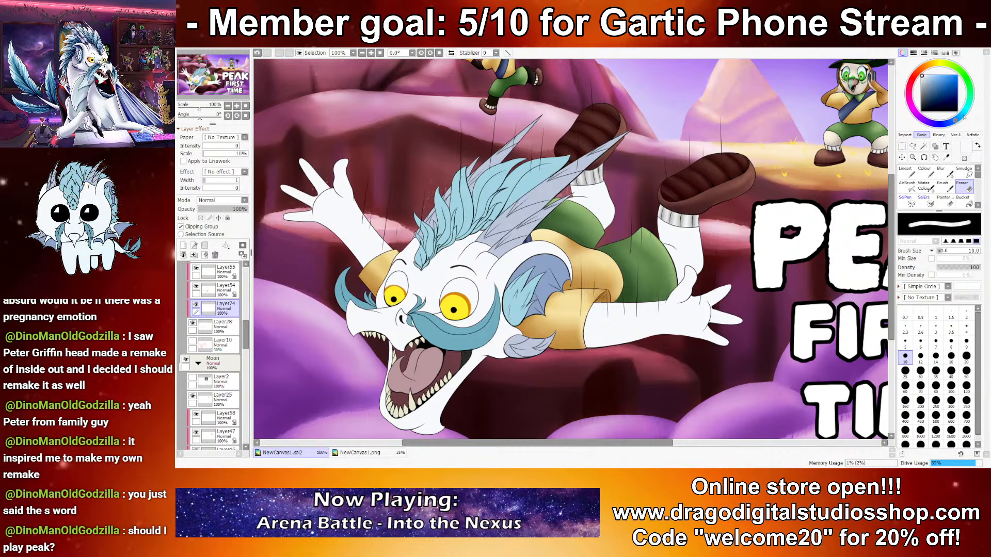
key("c")
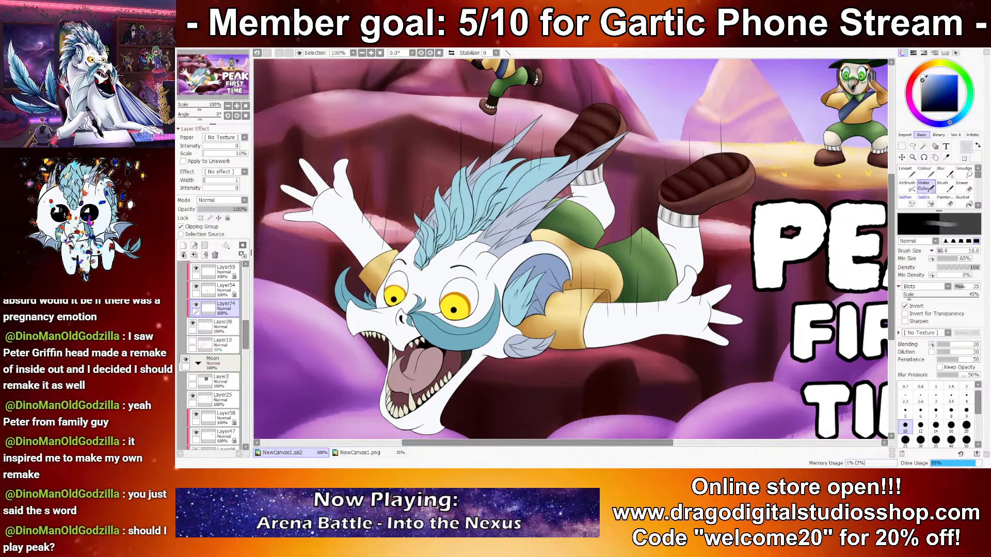
key("x")
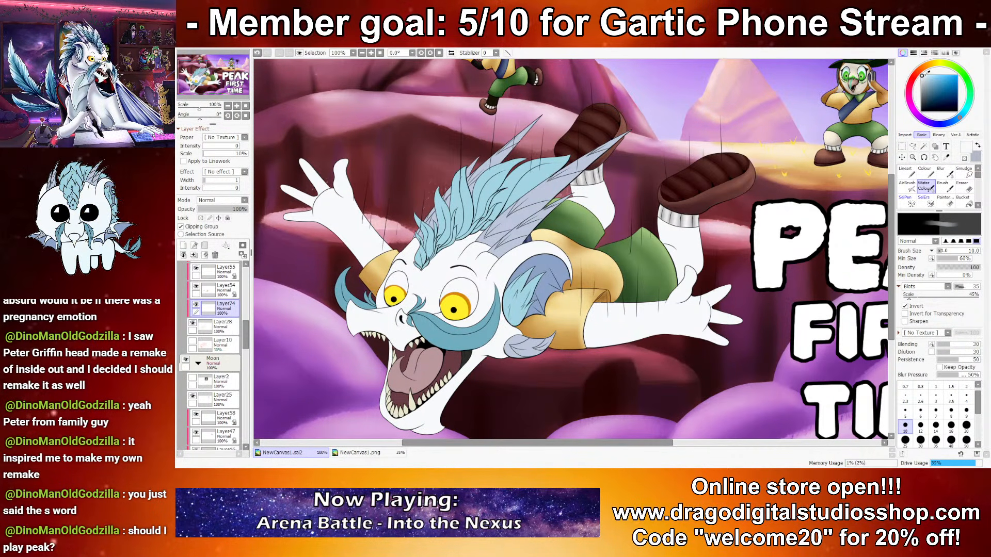
key("x")
left_click(935, 441)
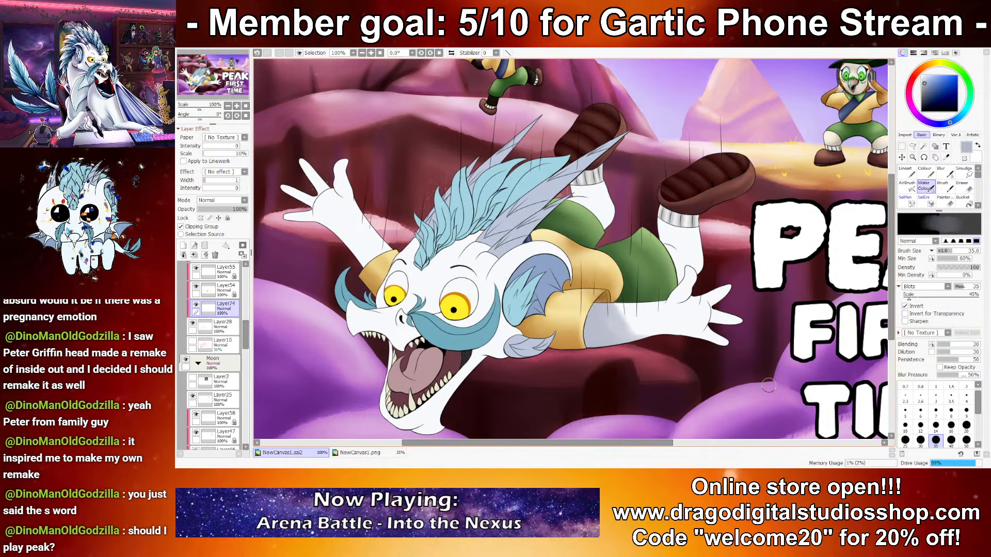
key("bracketright")
key("bracketright")
mouse_move(633, 326)
left_mouse_down()
mouse_move(630, 309)
mouse_move(676, 309)
left_mouse_up()
left_click(905, 427)
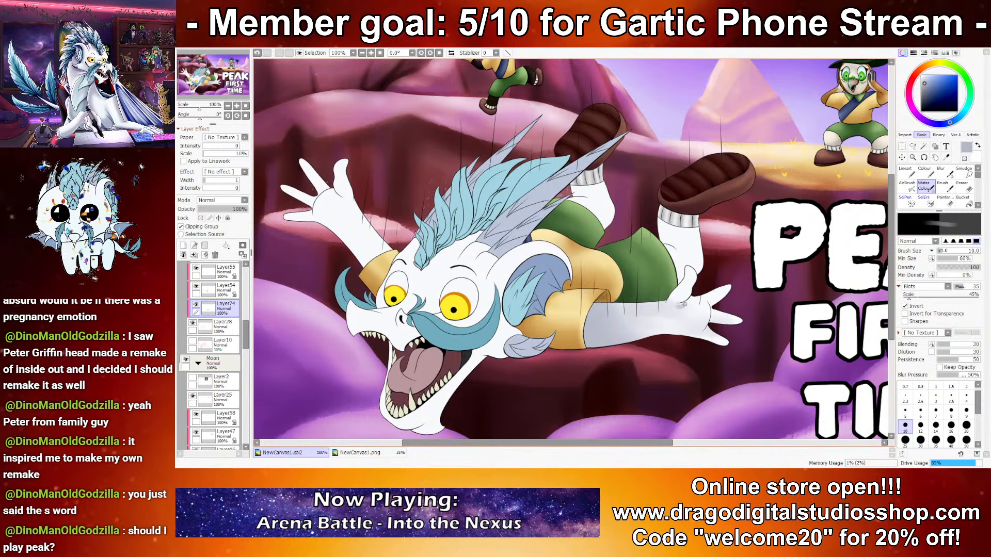
left_click(905, 440)
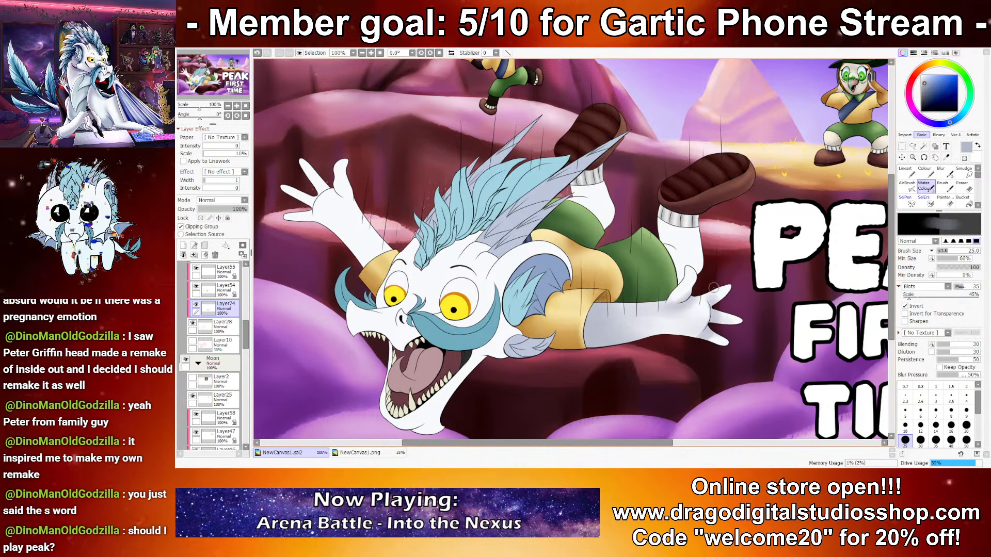
Step: Brighten the middle of the dragon's outstretched arm with white at brush size 25 and shade its underside bluish grey at size 10
key("x")
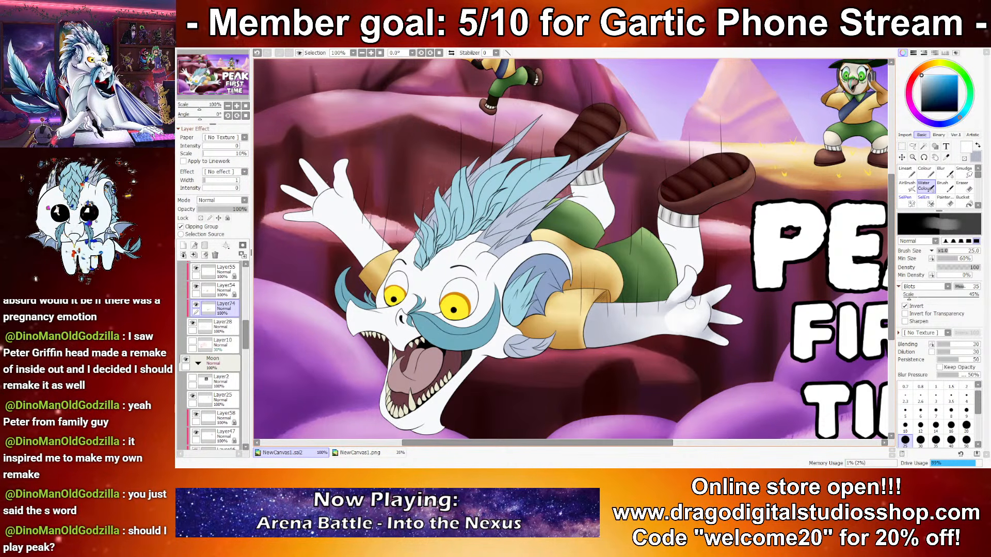
left_click_drag(678, 313, 656, 311)
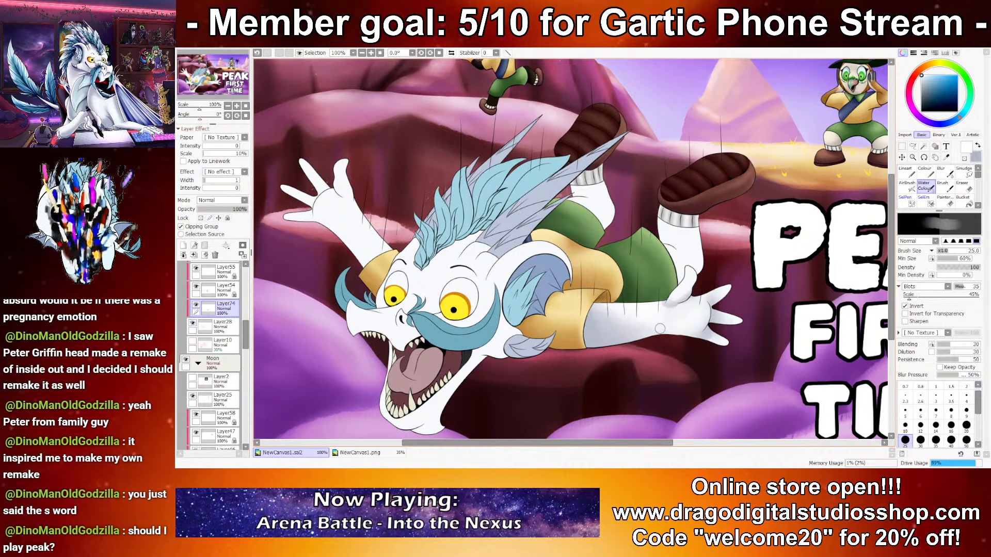
key("x")
left_click(905, 426)
mouse_move(641, 340)
left_mouse_down()
mouse_move(659, 323)
mouse_move(670, 334)
left_mouse_up()
Step: Shade the dragon's outstretched hand and fingers bluish grey and highlight them white at brush size 14
left_click(935, 427)
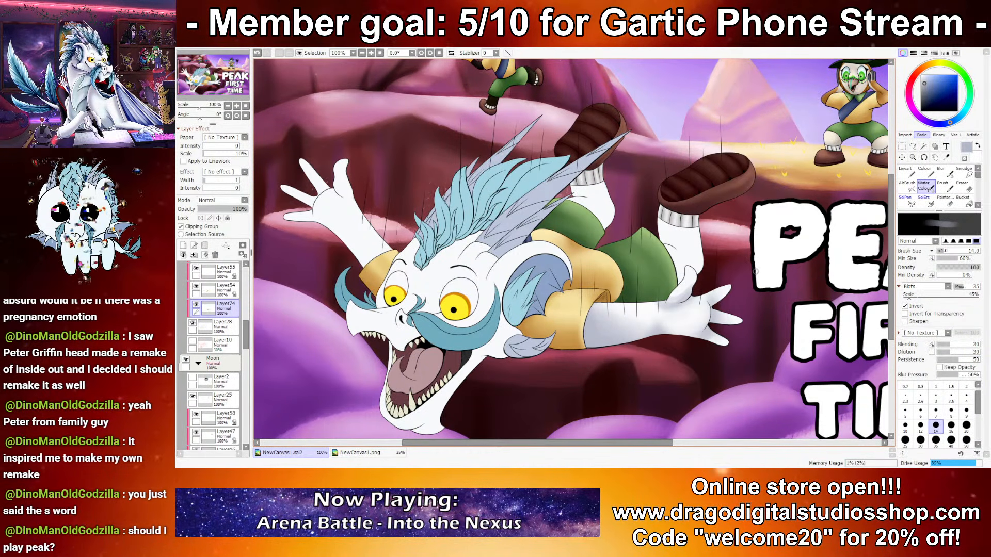
scroll(751, 267, "up", 5)
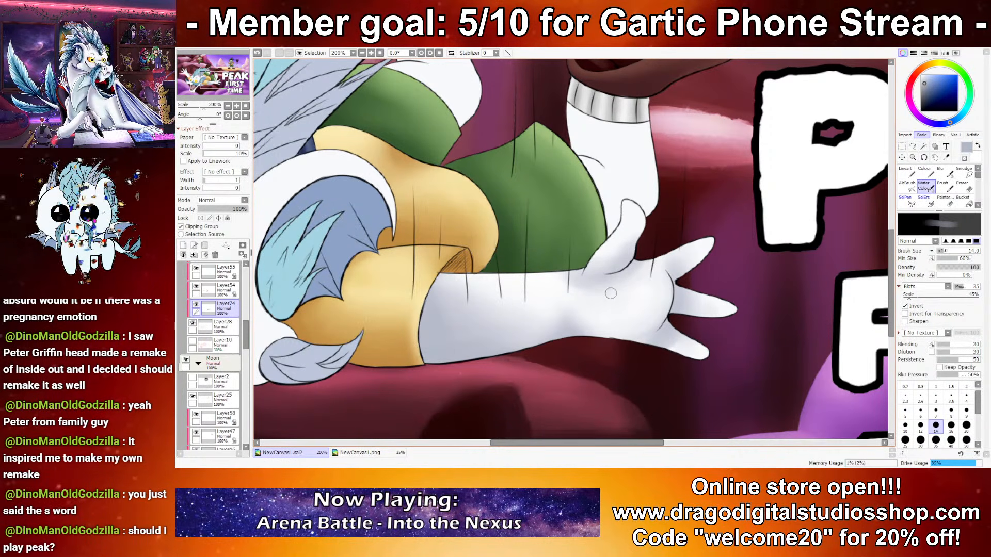
key("x")
key("x")
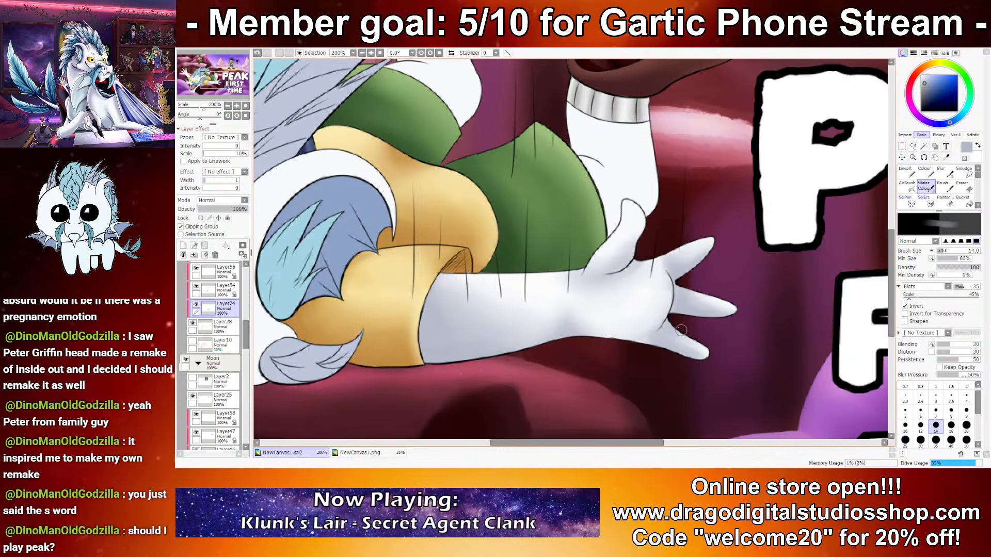
key("x")
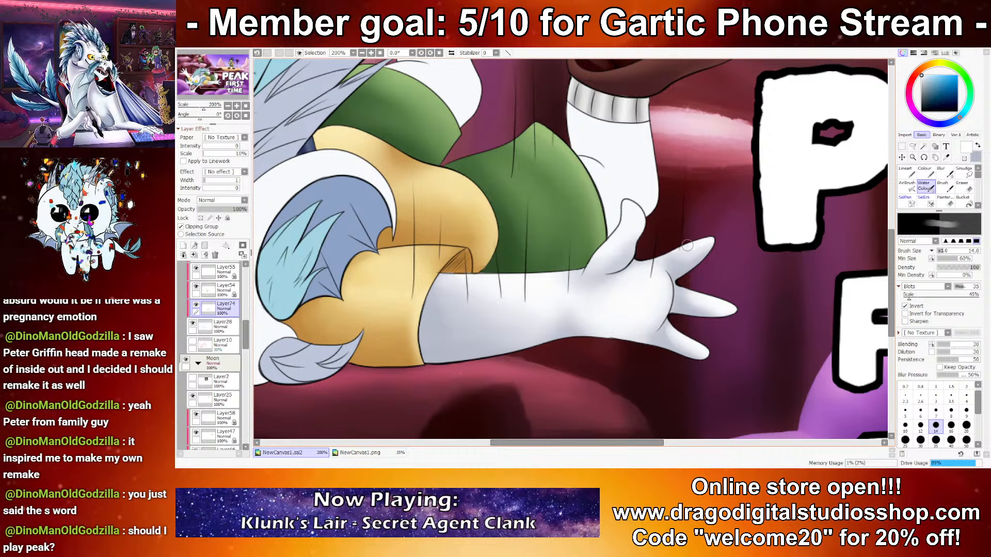
left_click_drag(671, 262, 702, 255)
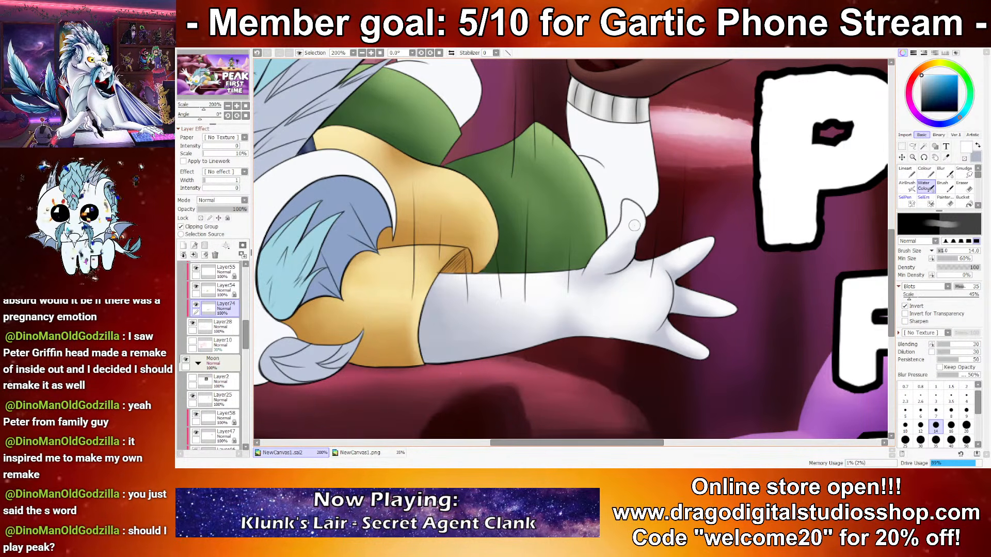
key("x")
mouse_move(636, 238)
left_mouse_down()
mouse_move(629, 217)
mouse_move(622, 251)
mouse_move(613, 262)
mouse_move(589, 264)
left_mouse_up()
key("x")
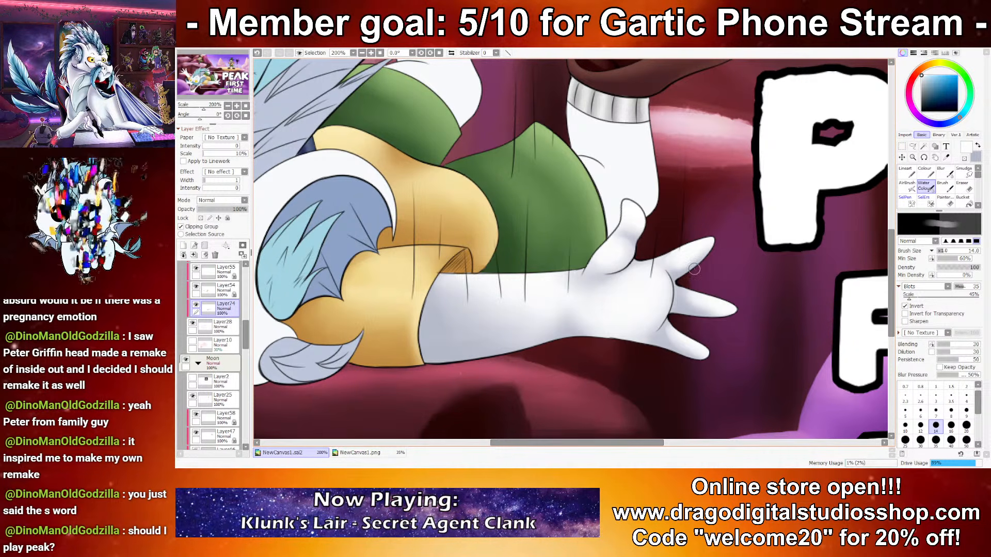
Step: Shade the falling dragon's white leg beside the outstretched hand bluish grey with the Water Colour brush at sizes 30, 12, 7 and 10
scroll(627, 287, "down", 9)
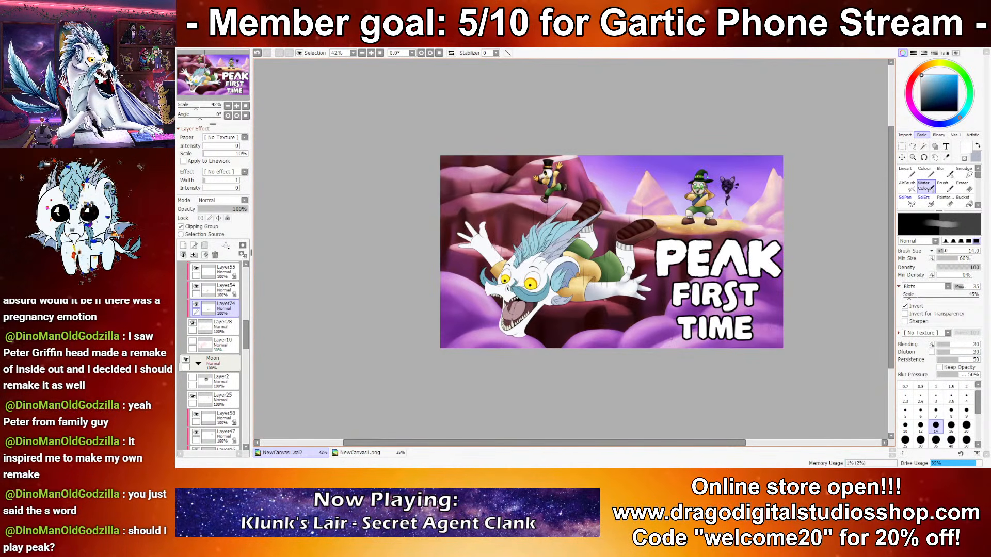
scroll(626, 288, "up", 3)
scroll(626, 288, "up", 2)
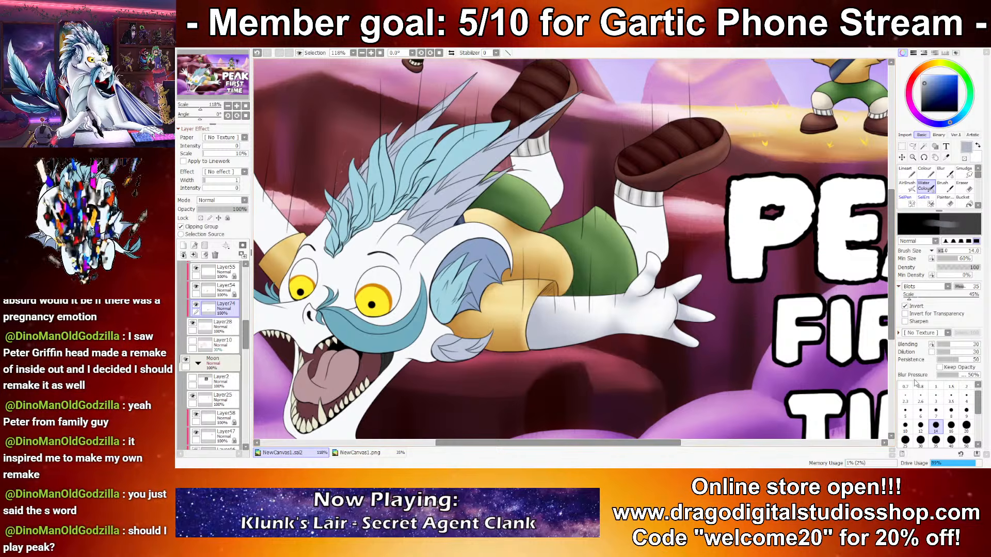
left_click(920, 439)
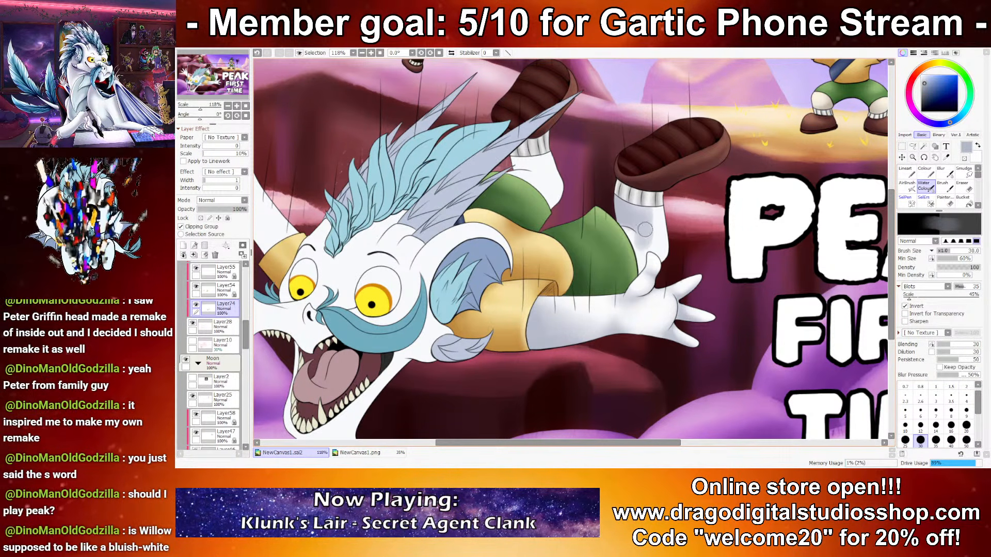
left_click(920, 425)
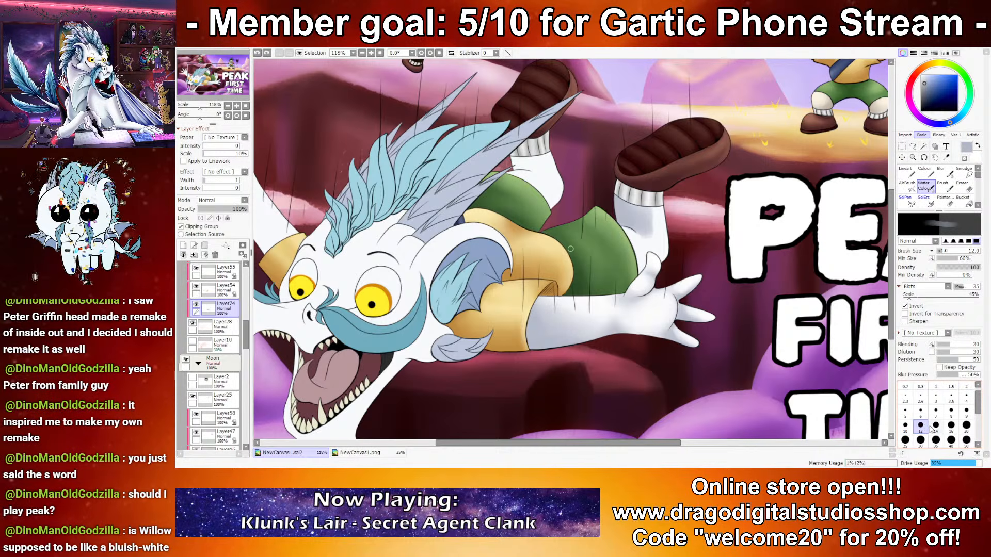
left_click(935, 410)
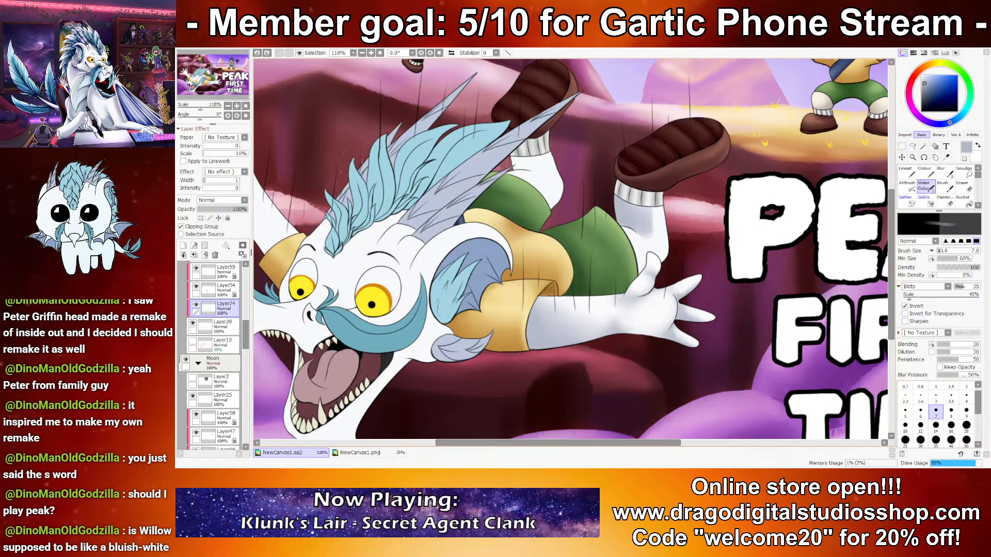
left_click(905, 425)
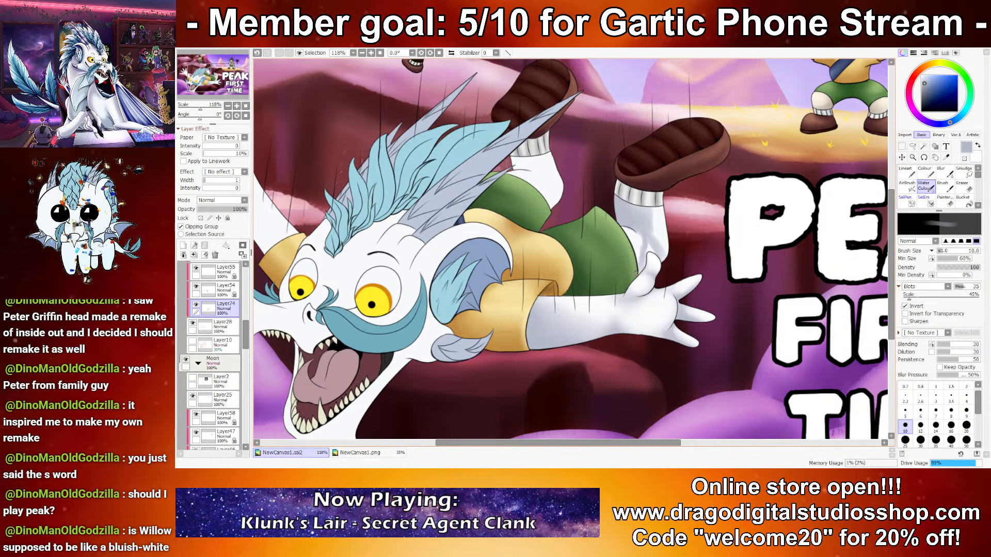
left_click(920, 440)
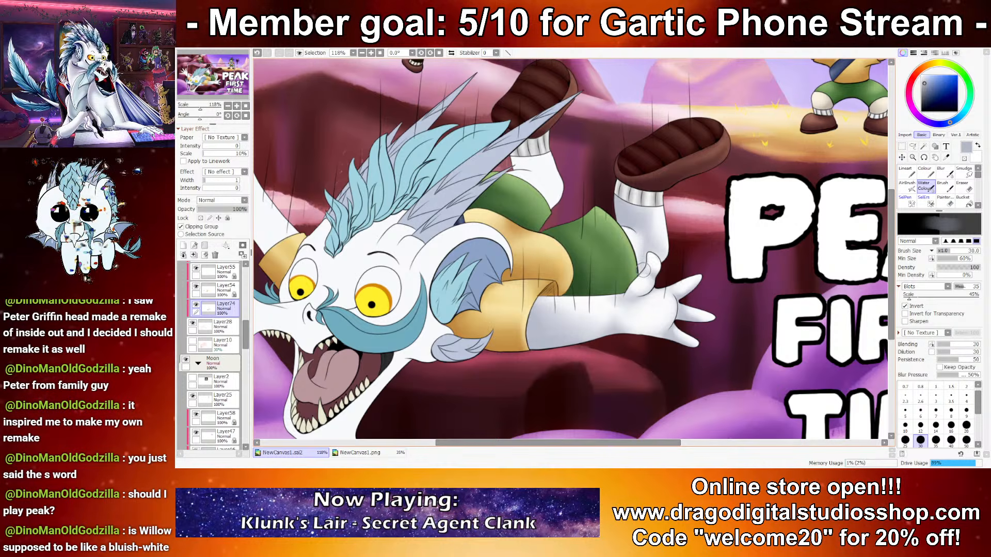
left_click(921, 425)
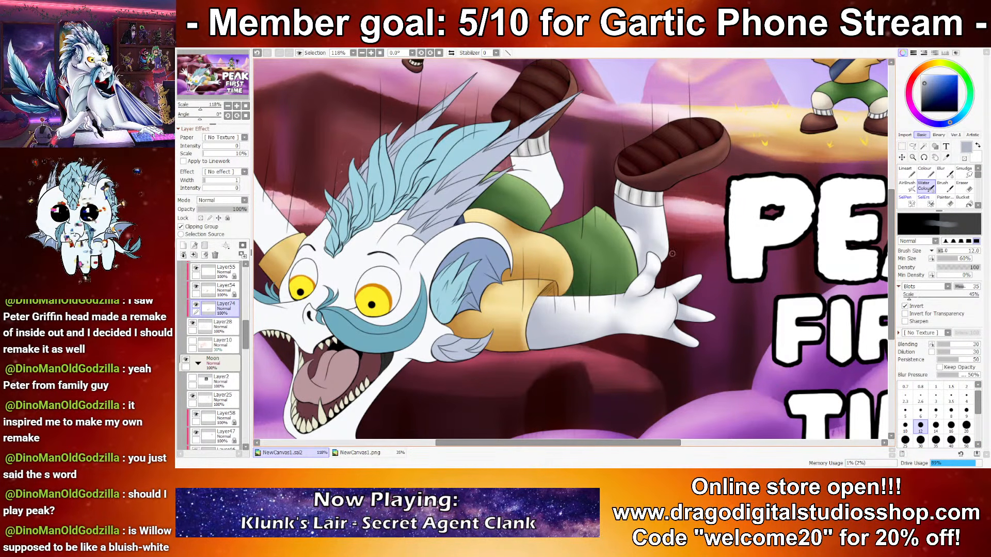
Step: Highlight the leg beside the outstretched hand with white at brush sizes 12 and 30
right_click(662, 207)
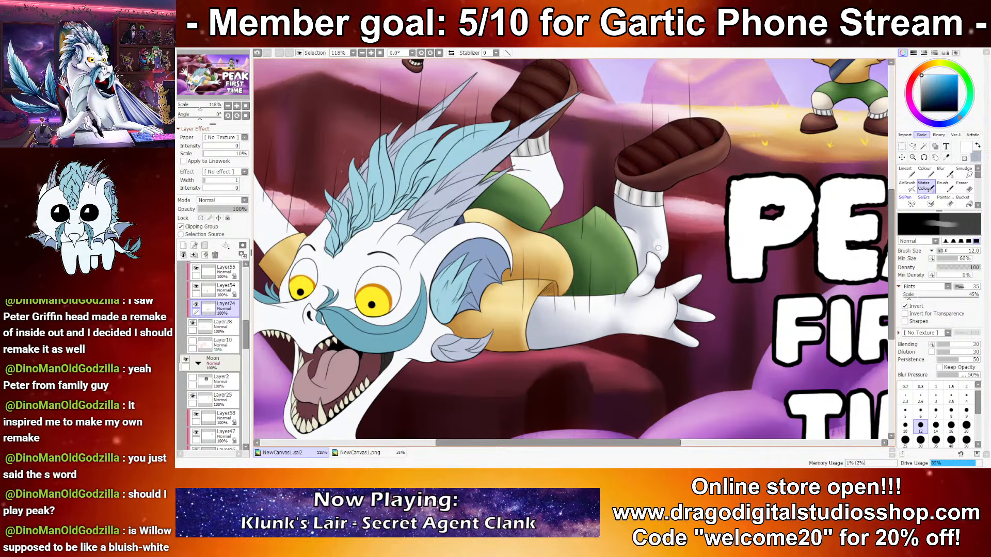
key("bracketright")
key("bracketright")
key("bracketright")
key("bracketright")
key("bracketright")
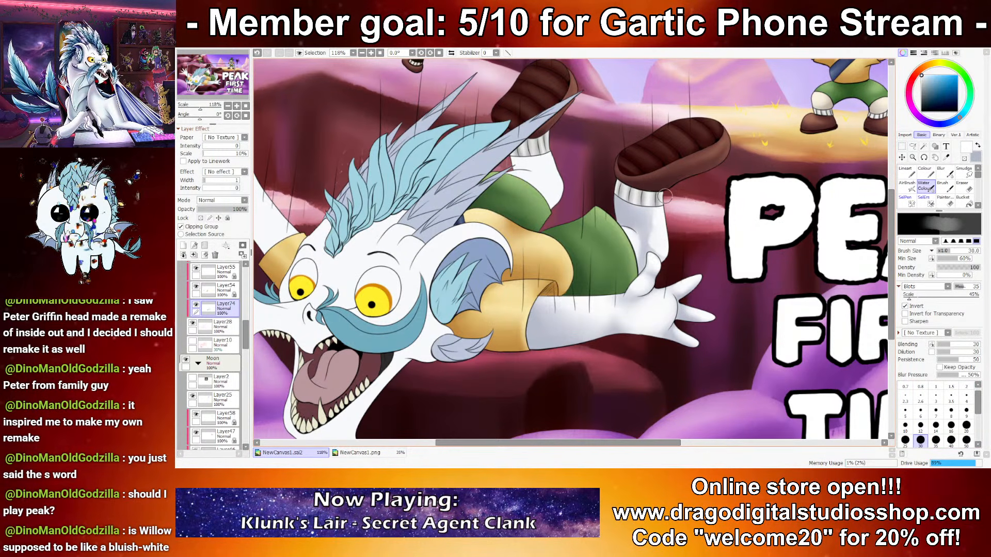
key("bracketleft")
key("bracketleft")
key("bracketleft")
key("bracketleft")
key("bracketleft")
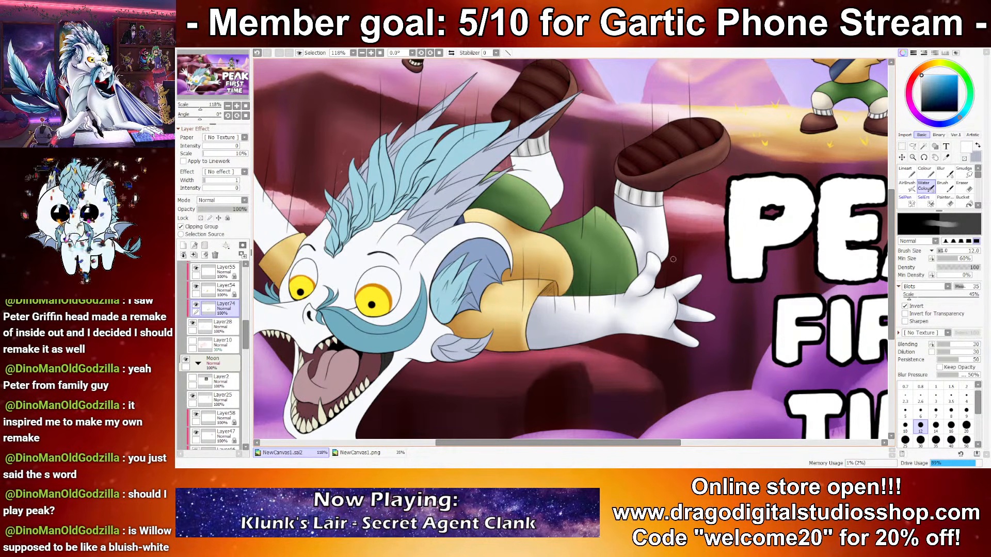
Step: Shade the dragon's other leg, behind the head spikes, bluish grey at brush sizes 35 and 16 and touch it up with white
scroll(629, 259, "down", 6)
scroll(591, 218, "up", 1)
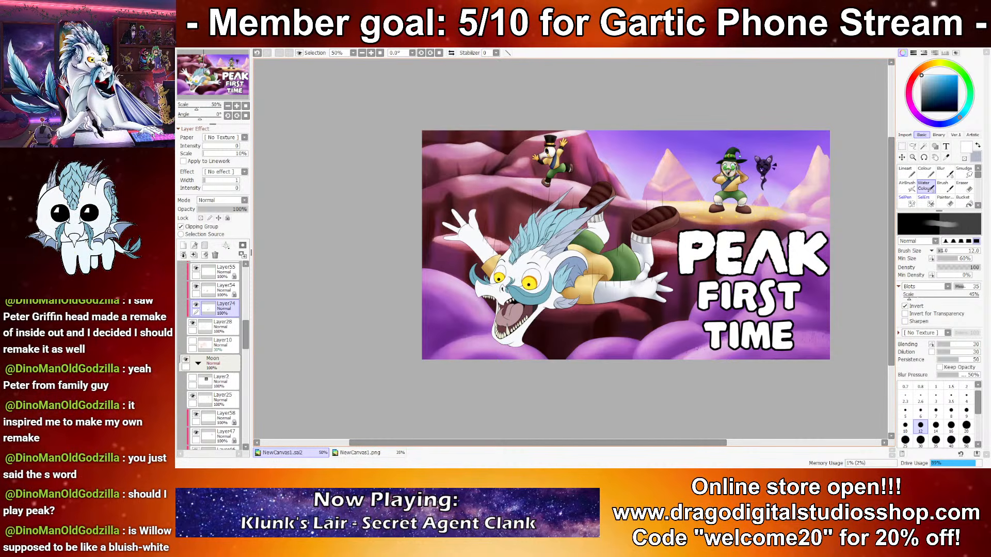
scroll(597, 245, "up", 5)
left_click(936, 439)
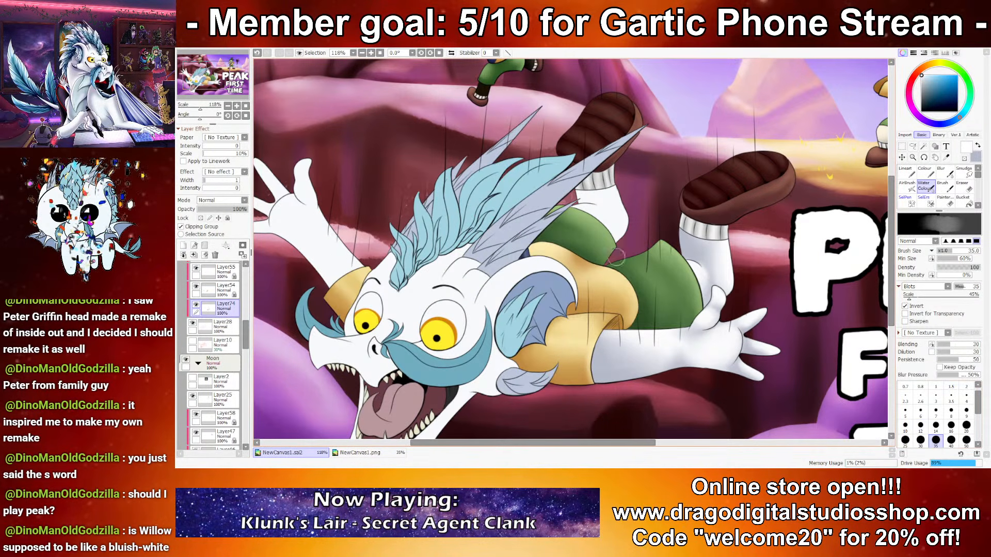
left_click(583, 186, "alt")
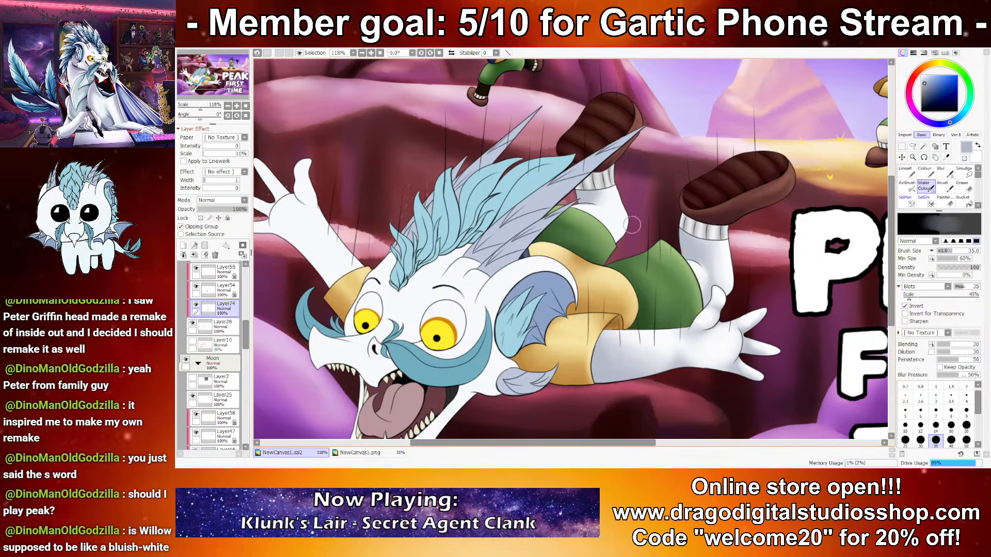
left_click(951, 426)
left_click_drag(592, 203, 612, 231)
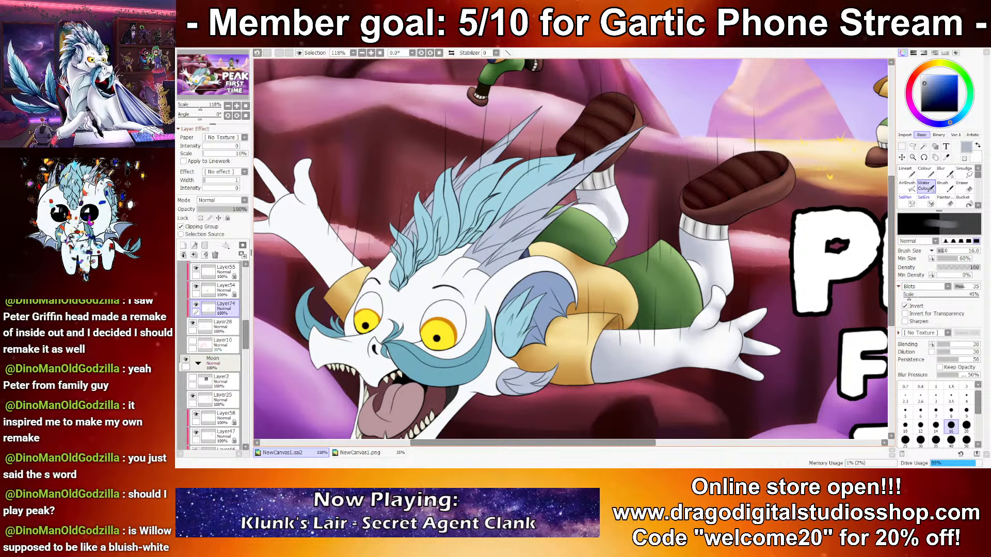
key("ctrl+z")
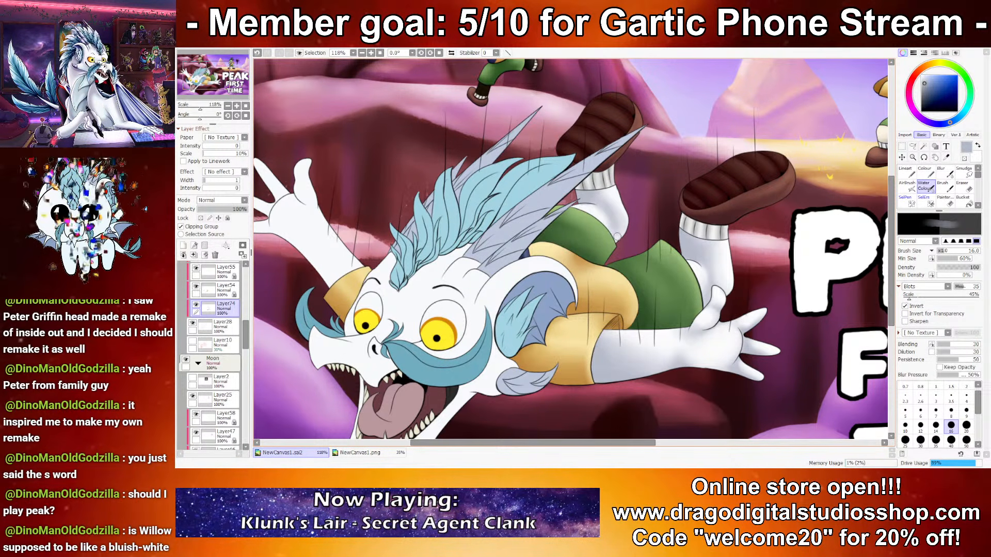
left_click(609, 227, "alt")
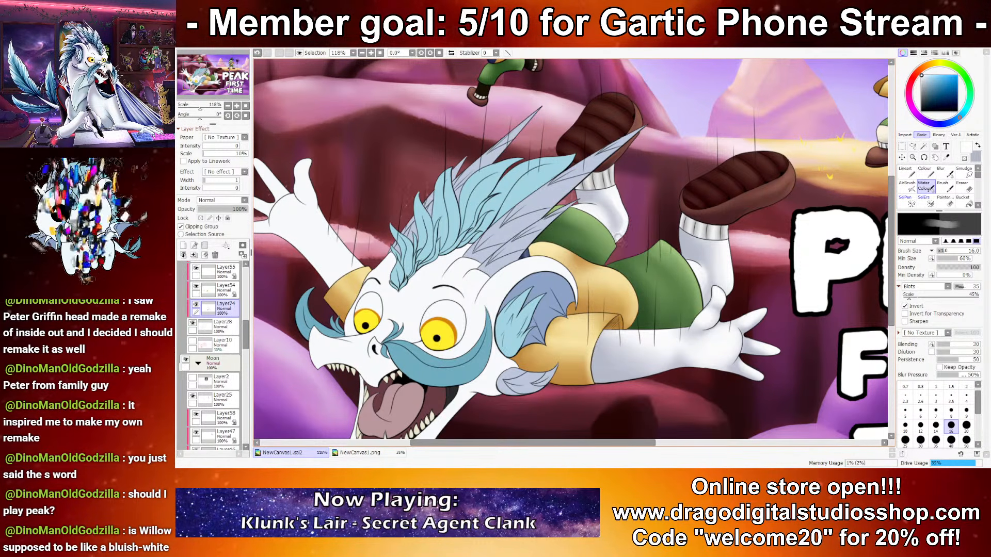
Step: Shade the dragon's chin and lower jaw bluish grey at brush sizes 40 and 25
scroll(601, 250, "down", 7)
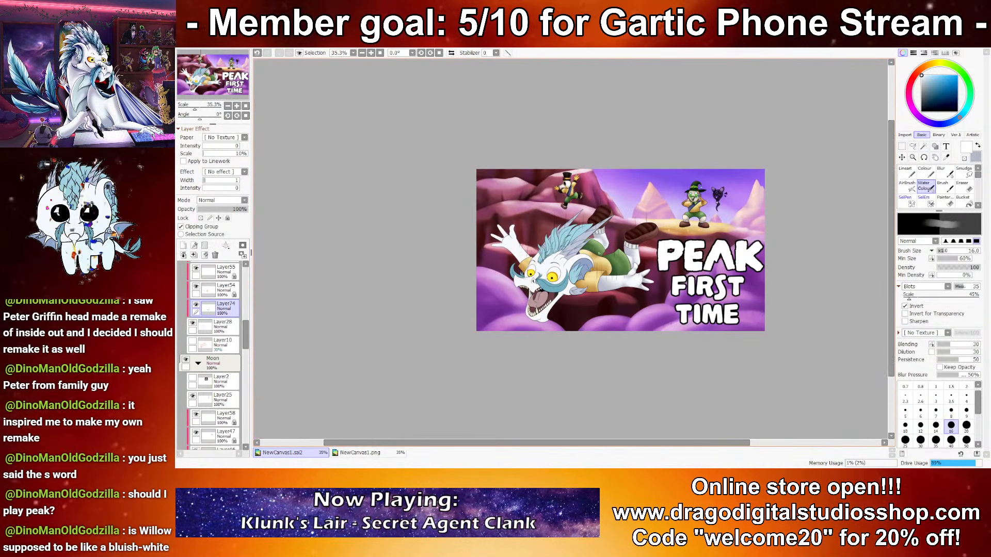
scroll(577, 260, "up", 6)
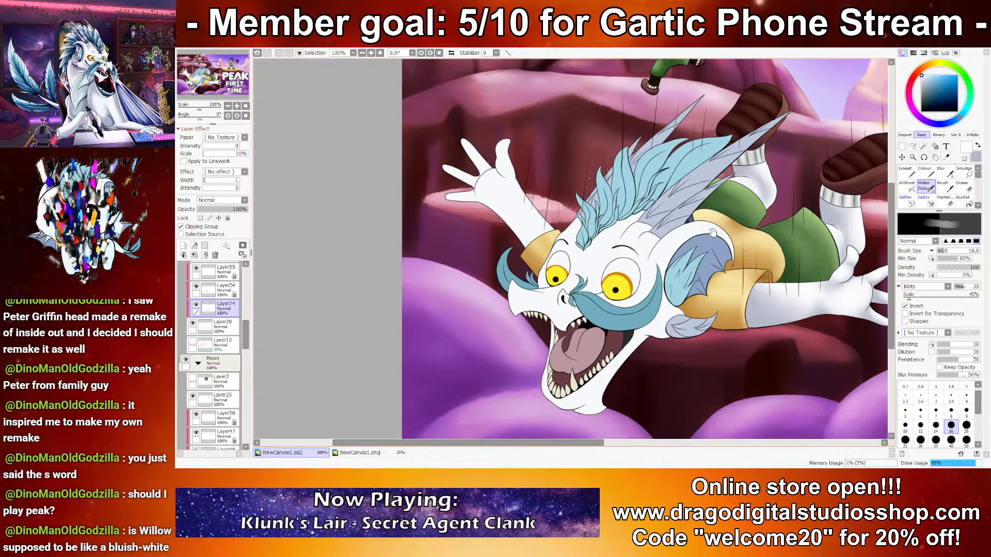
left_click_drag(716, 263, 720, 226)
left_click(950, 440)
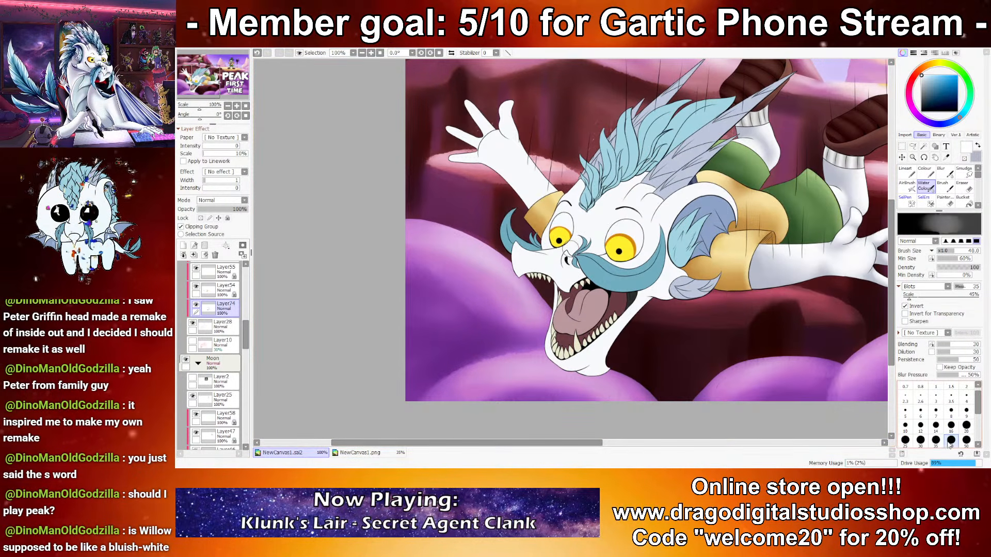
key("x")
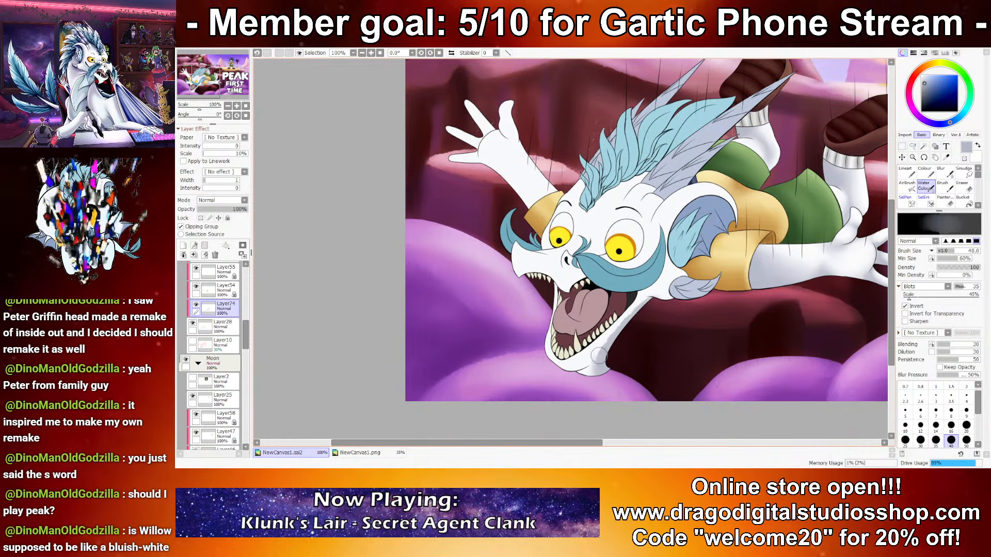
left_click(905, 440)
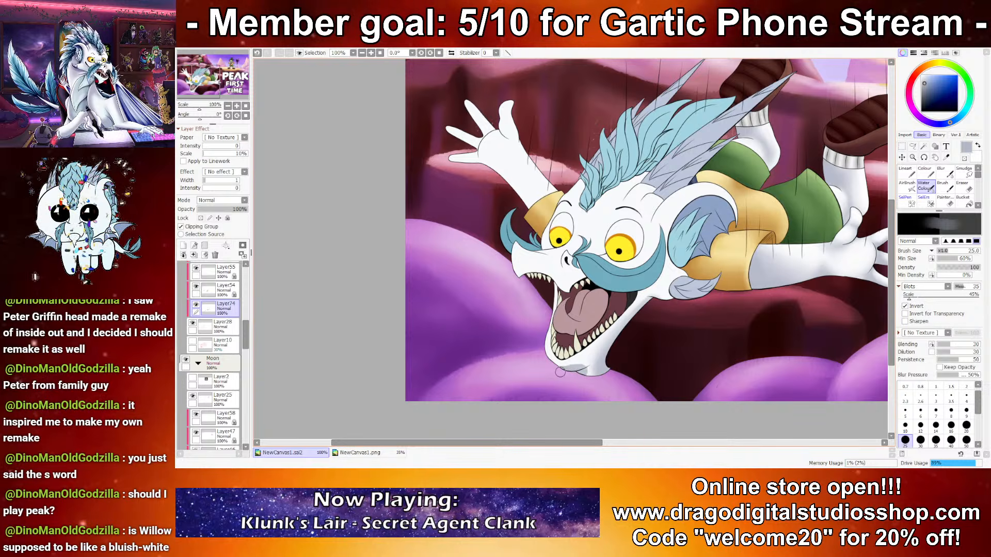
mouse_move(553, 296)
left_mouse_down()
mouse_move(559, 361)
mouse_move(616, 328)
left_mouse_up()
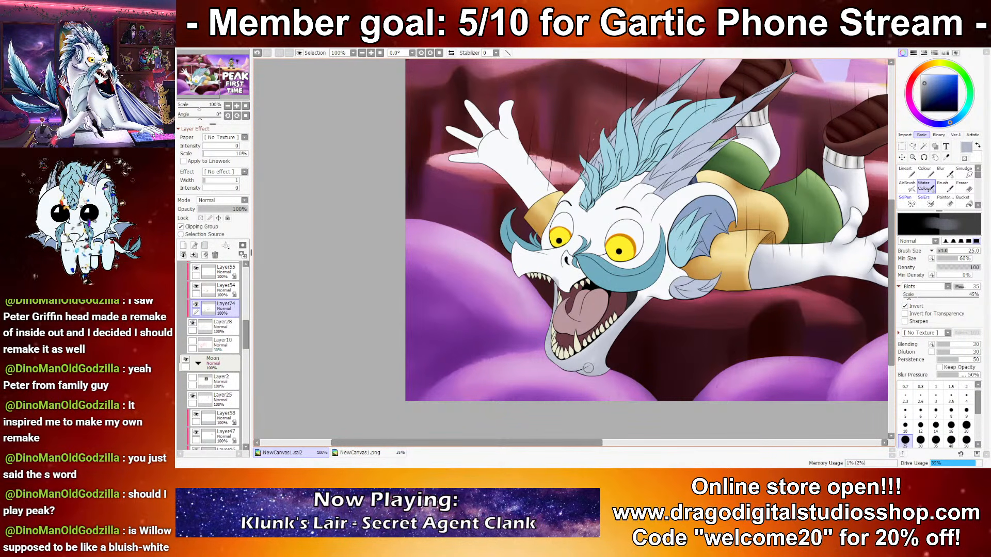
Step: Highlight the edge of the lower jaw beside the open mouth with white at brush size 12
left_click(920, 426)
key("x")
mouse_move(605, 335)
left_mouse_down()
mouse_move(580, 352)
mouse_move(638, 300)
left_mouse_up()
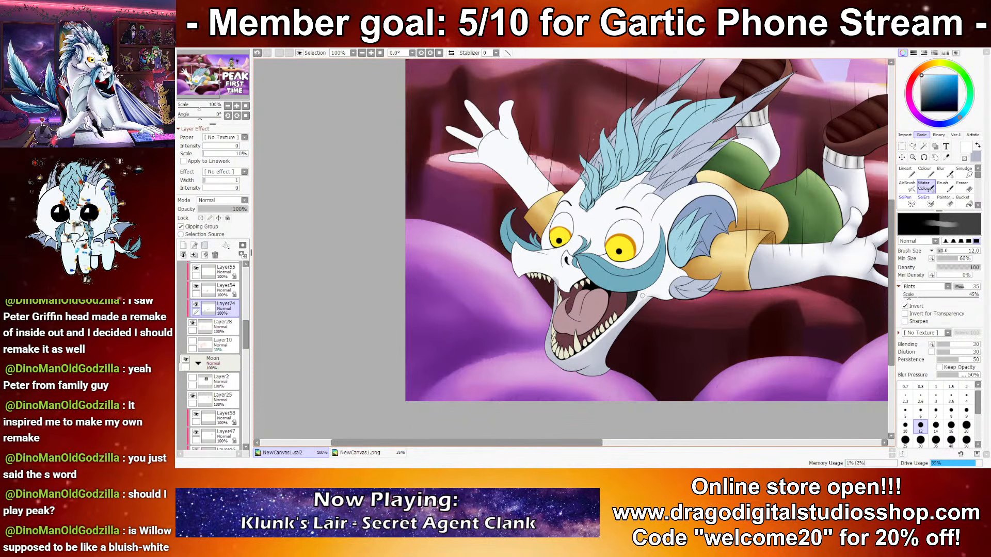
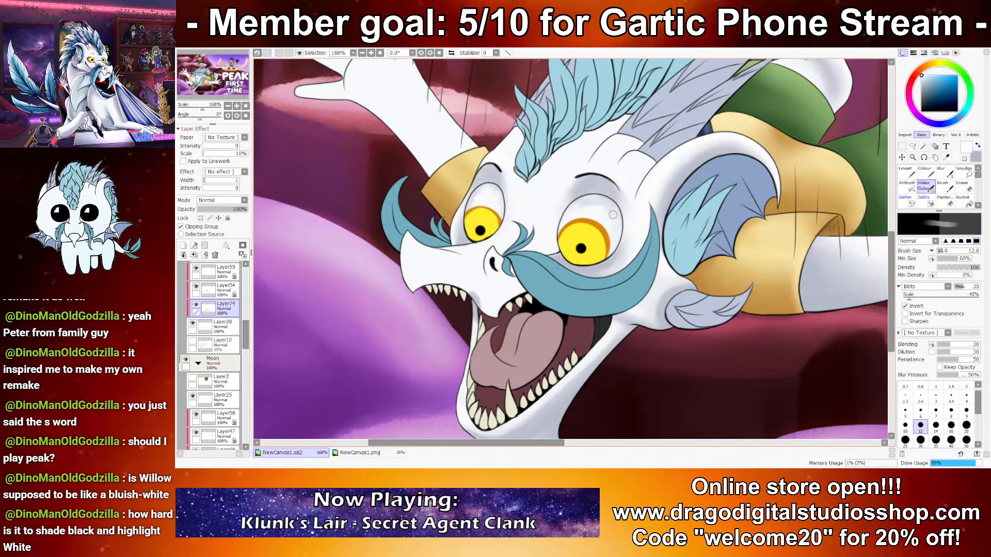
Step: Touch up the white above the dragon's eye at brush size 12 and shade the snout bluish grey at size 16
left_click_drag(582, 209, 586, 204)
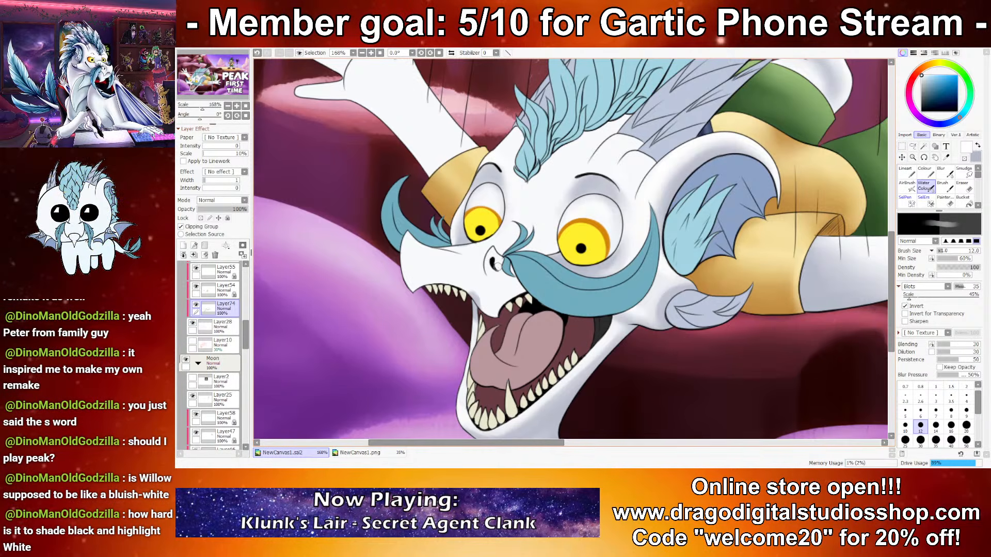
key("x")
left_click_drag(517, 294, 556, 289)
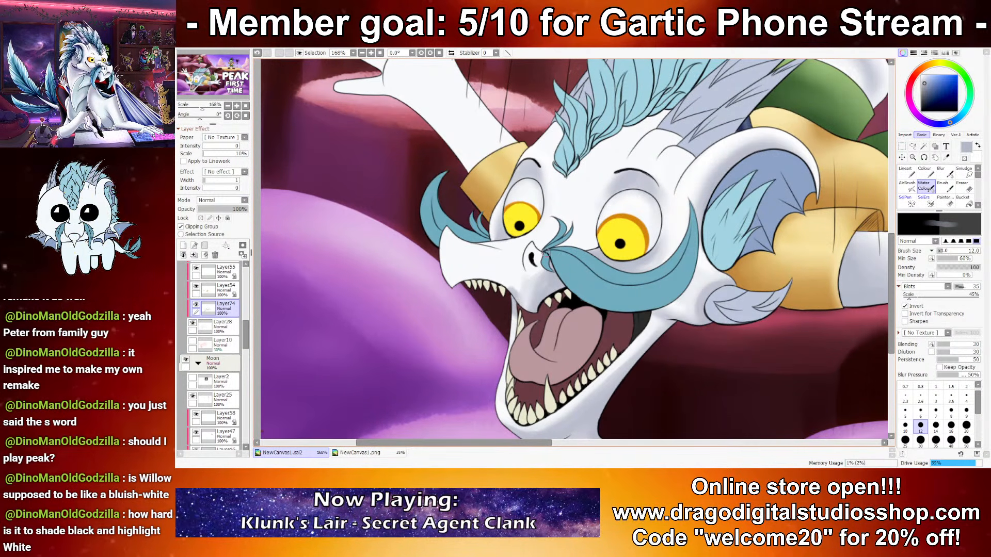
key("bracketright")
key("bracketright")
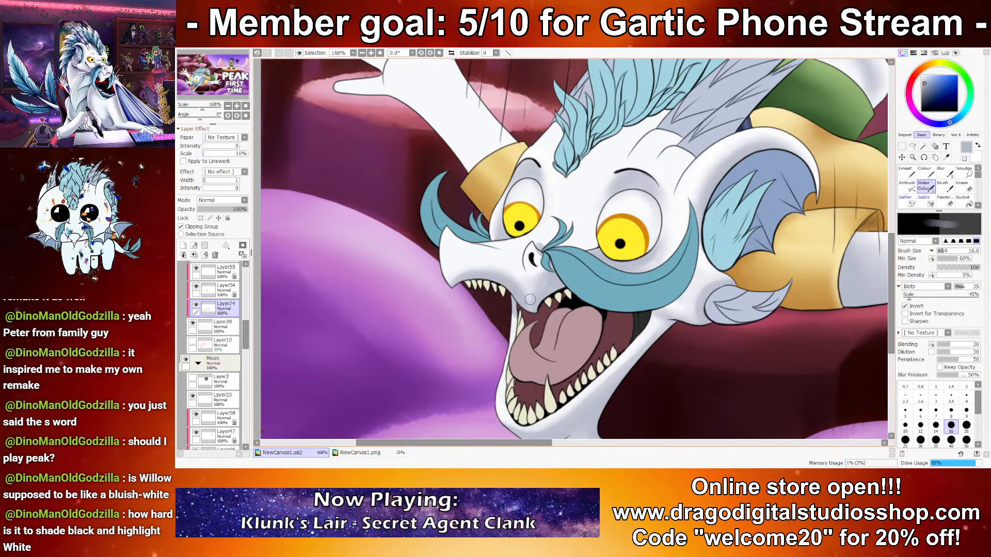
left_click(447, 248, "alt")
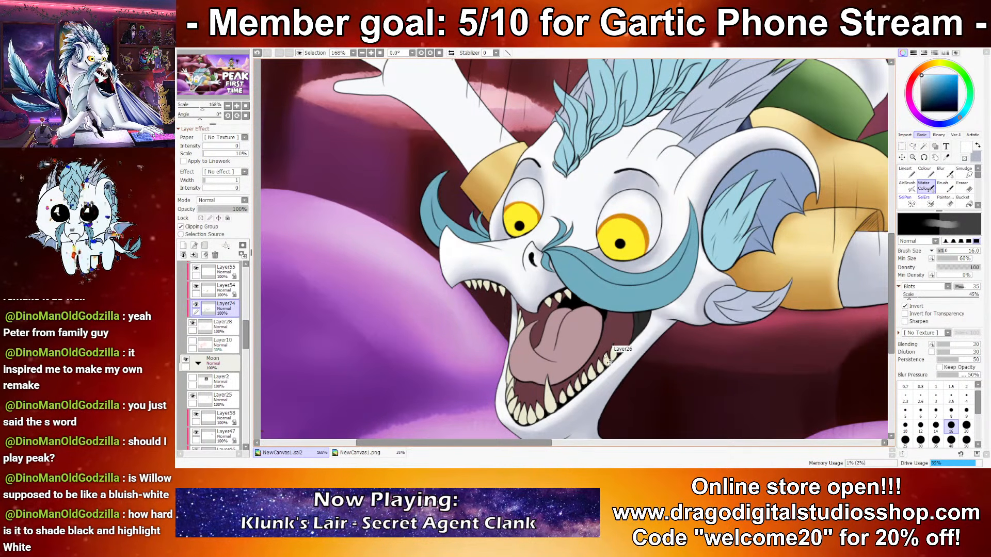
scroll(606, 261, "down", 8)
scroll(571, 300, "up", 7)
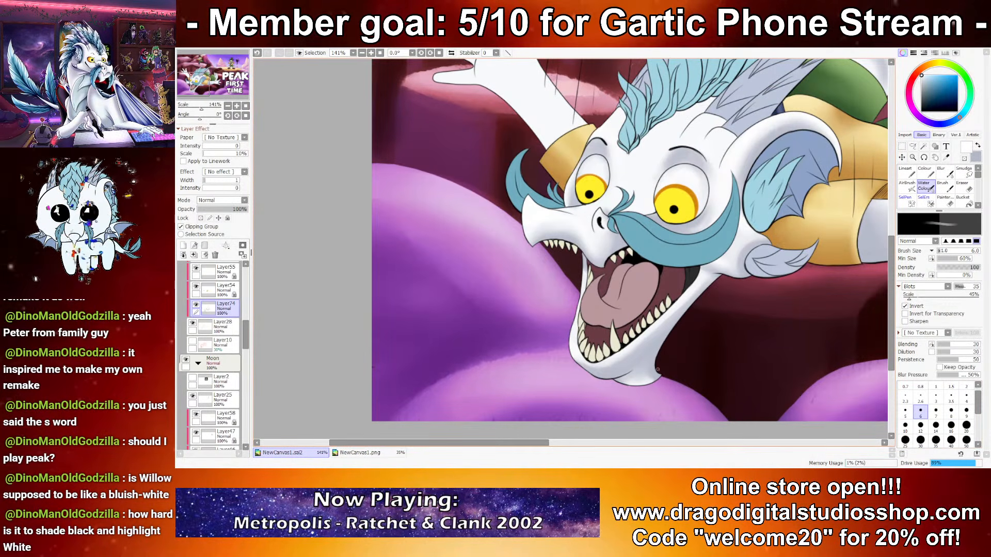
Step: Shade the underside of the dragon's chin and neck bluish grey and switch back to white at brush size 10
key("x")
key("bracketright")
key("bracketright")
key("ctrl+z")
left_click_drag(620, 380, 662, 374)
key("x")
key("bracketleft")
key("bracketleft")
key("bracketleft")
key("bracketleft")
key("bracketleft")
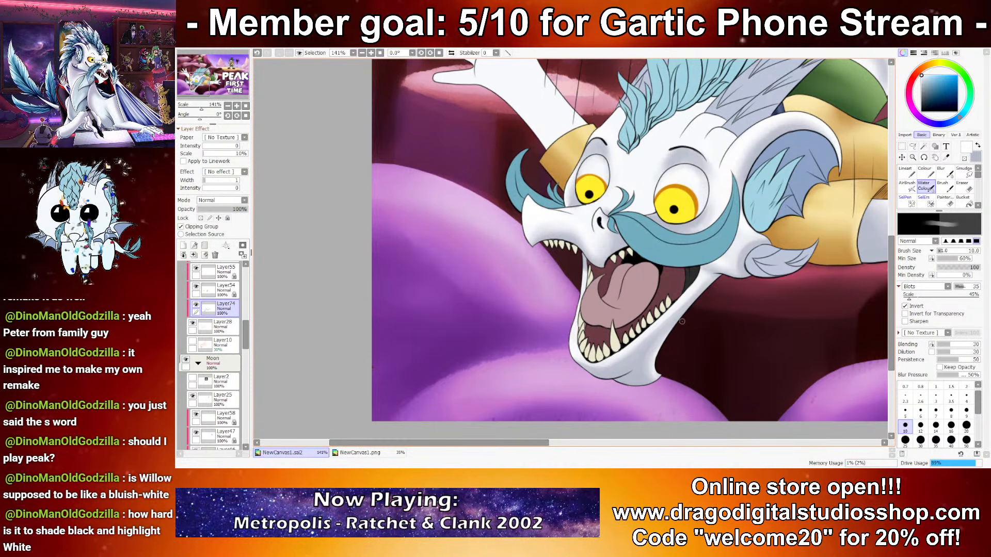
Step: Shade the dragon's forehead between the hair and the brow bluish grey at brush sizes 14 and 16
left_click_drag(727, 196, 759, 311)
key("x")
left_click_drag(667, 226, 621, 227)
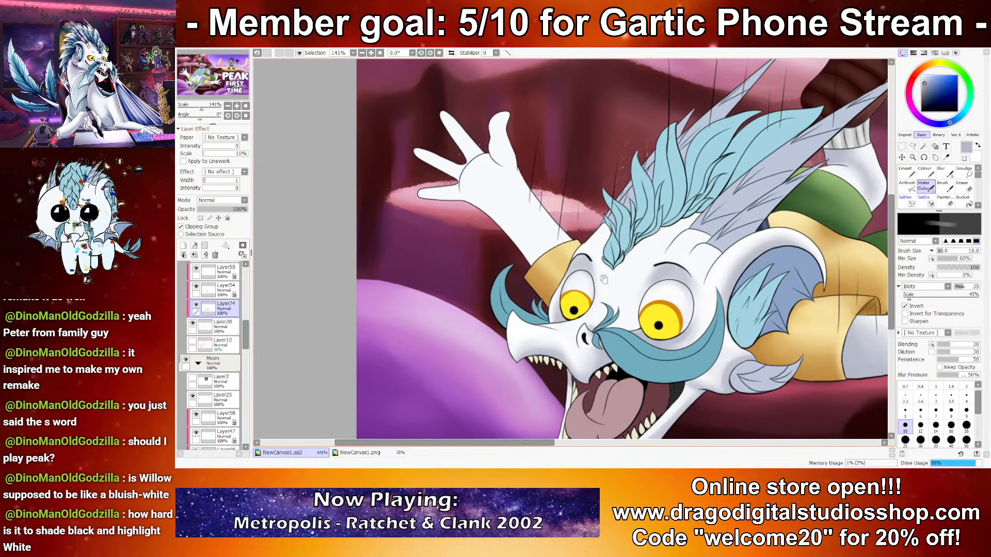
key("x")
key("x")
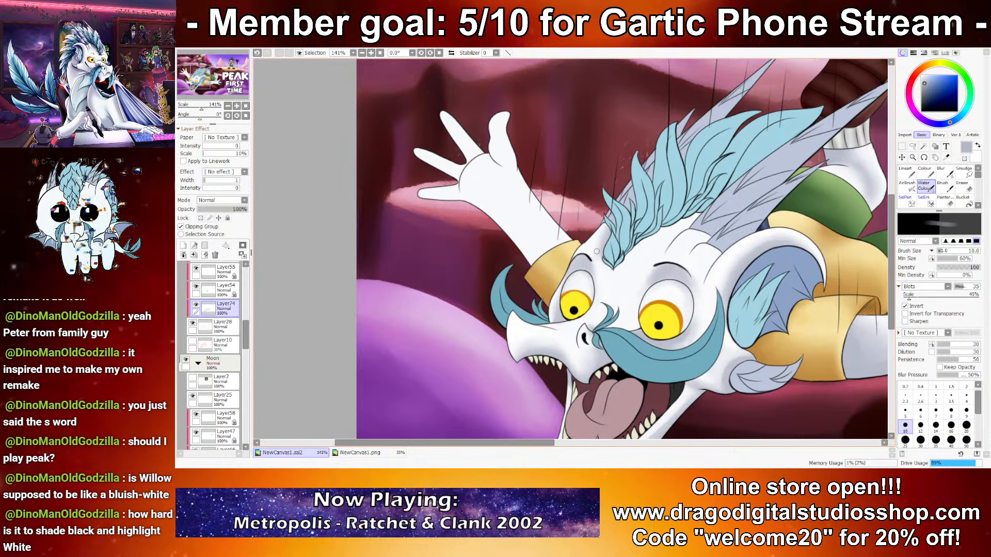
left_click_drag(663, 248, 692, 217)
key("ctrl+z")
key("bracketright")
key("bracketright")
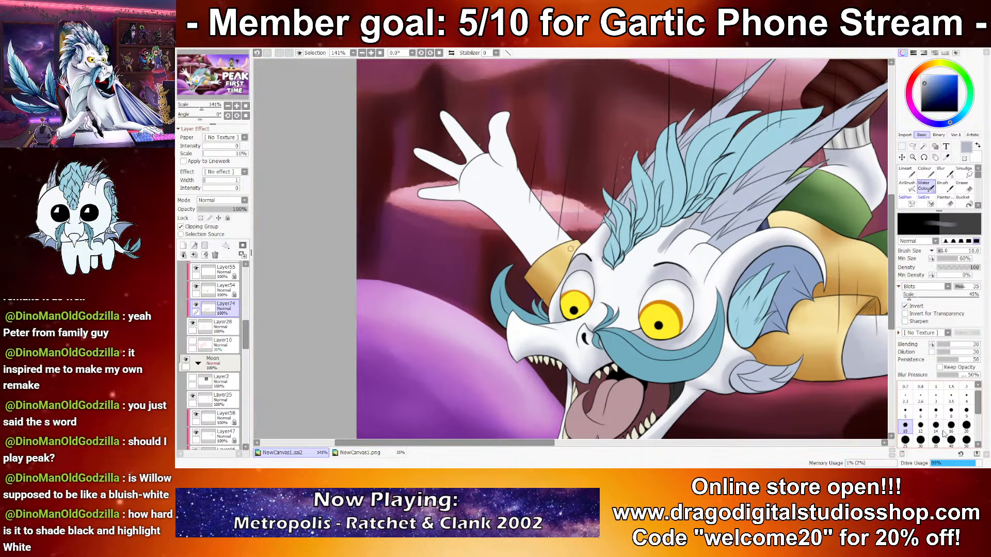
left_click_drag(663, 250, 676, 228)
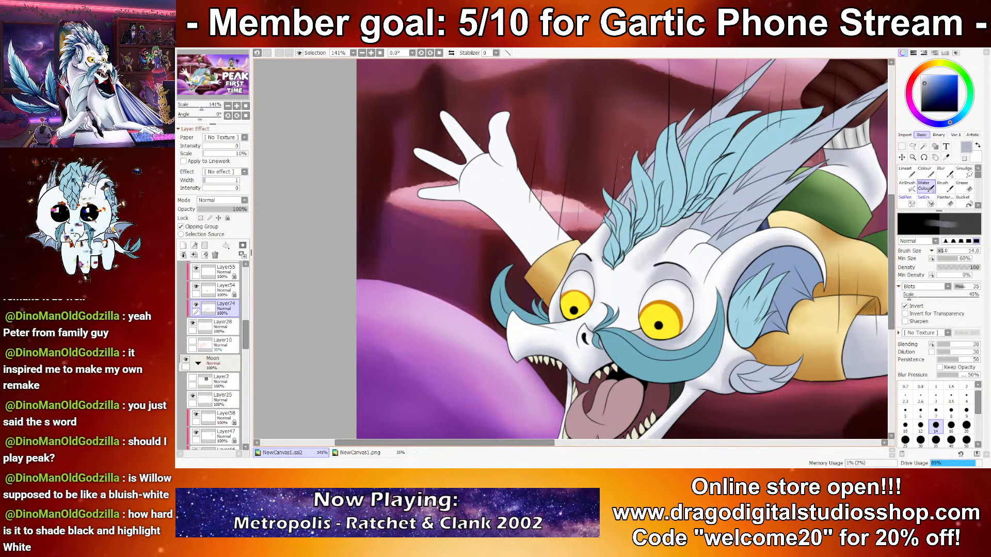
key("bracketright")
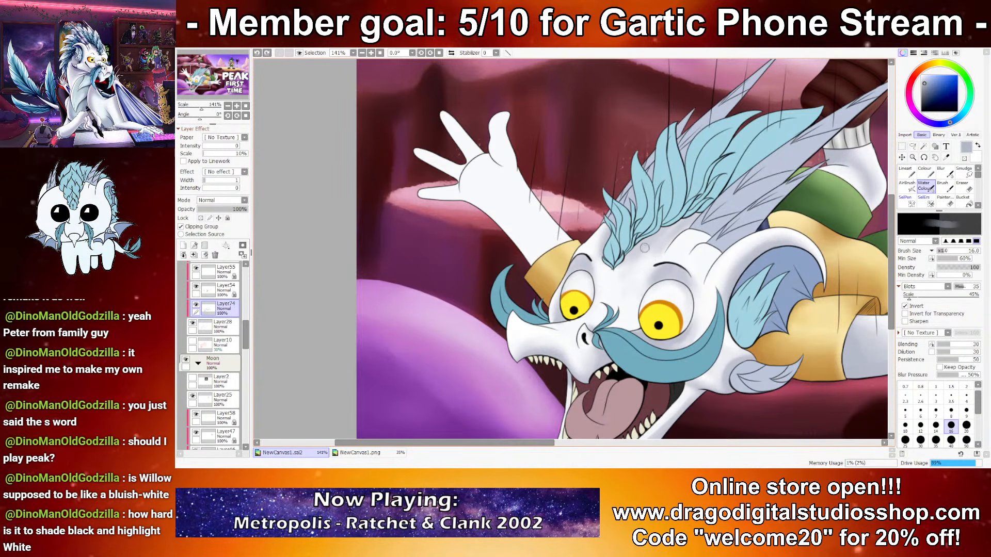
Step: Shade the forehead folds at the base of the head spikes bluish grey at brush sizes 8 and 10
left_click_drag(696, 243, 684, 253)
key("ctrl+z")
key("bracketleft")
key("bracketleft")
key("bracketleft")
key("bracketleft")
key("bracketleft")
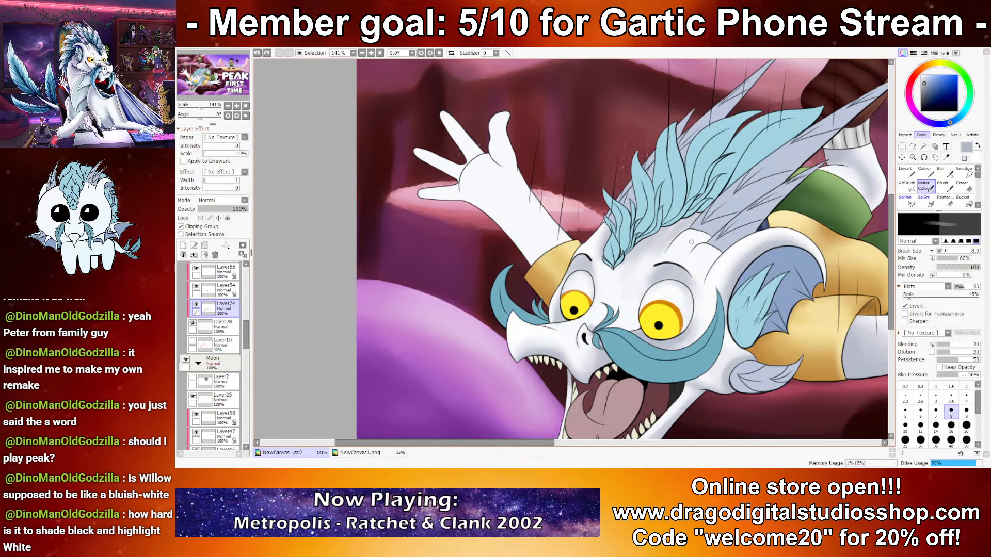
key("bracketright")
key("bracketright")
key("bracketright")
key("bracketright")
key("bracketright")
key("bracketright")
key("bracketright")
key("bracketright")
key("bracketleft")
key("bracketleft")
key("bracketleft")
key("bracketleft")
key("bracketleft")
key("bracketleft")
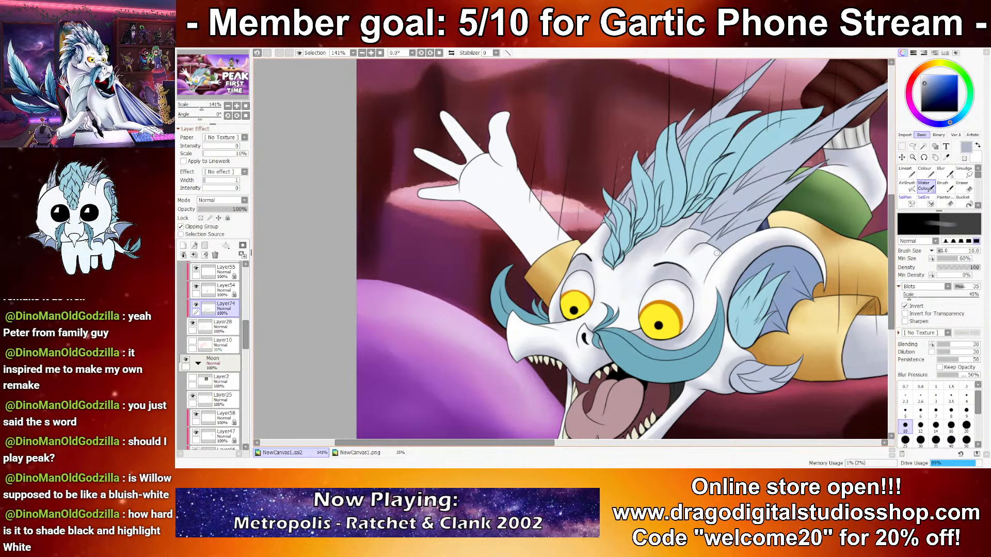
Step: Shade the temple between the brow and the ear bluish grey at brush size 14 and touch it up with white
key("bracketright")
key("bracketright")
key("ctrl+z")
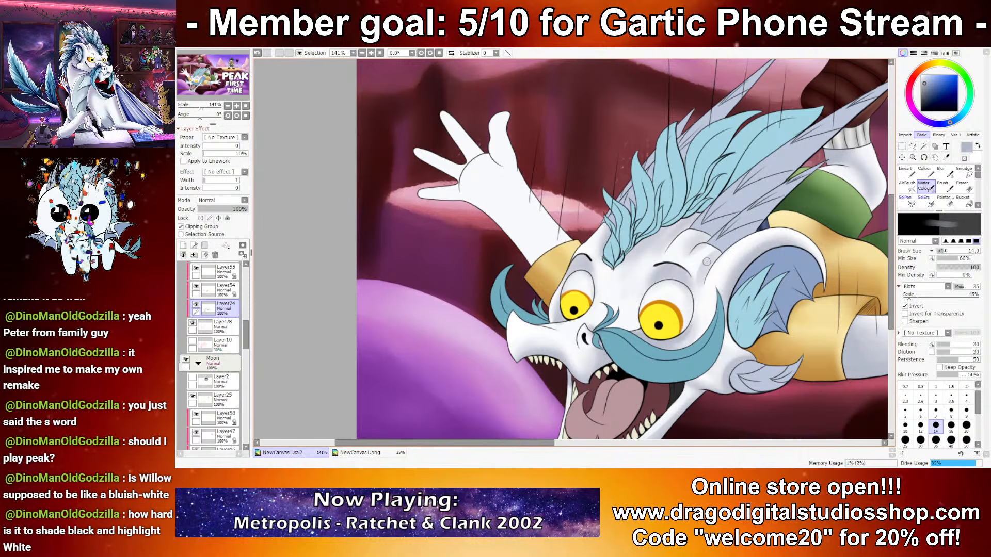
left_click(695, 276, "alt")
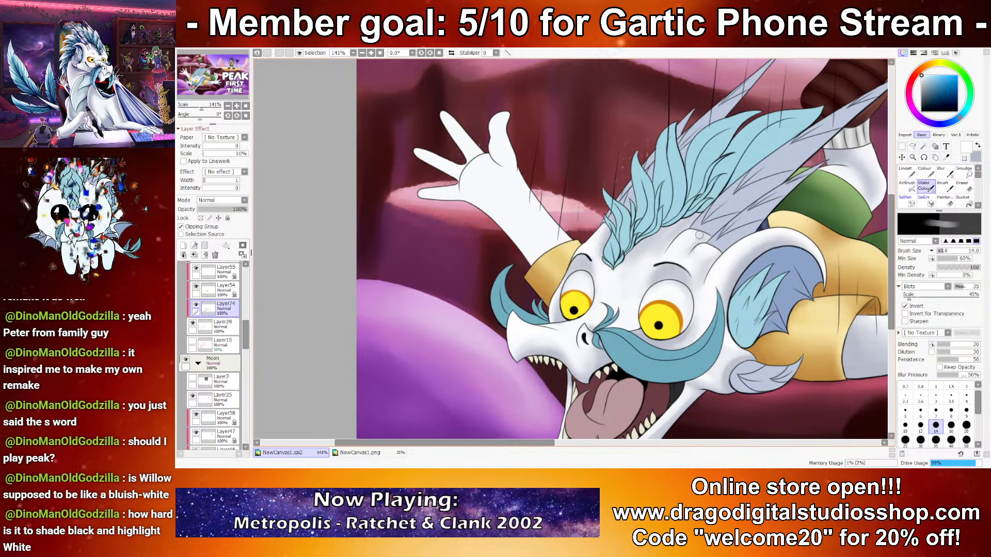
Step: Shade the raised arm and the fingers of its hand bluish grey, reducing the brush to size 14 for the fingers
scroll(649, 333, "down", 5)
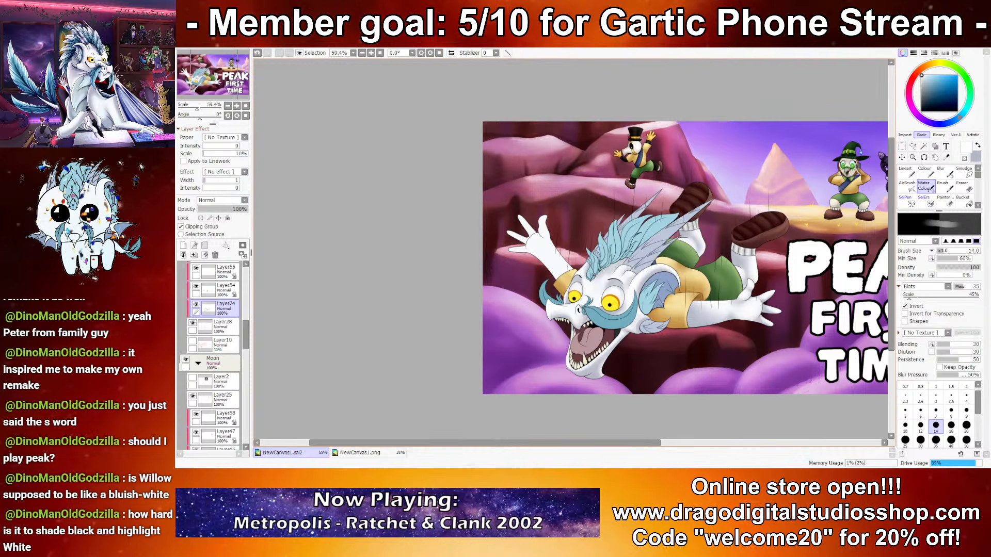
scroll(596, 273, "down", 2)
scroll(588, 266, "up", 4)
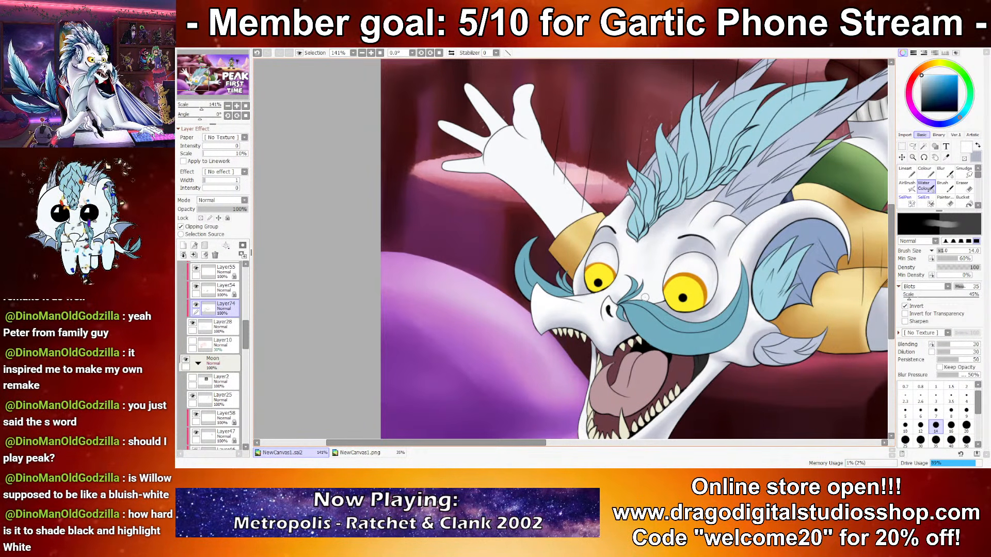
left_click_drag(615, 290, 647, 380)
key("x")
key("bracketright")
key("bracketright")
key("bracketright")
key("bracketright")
key("bracketright")
mouse_move(578, 319)
left_mouse_down()
mouse_move(622, 302)
mouse_move(552, 299)
mouse_move(518, 252)
mouse_move(565, 247)
mouse_move(549, 242)
mouse_move(549, 266)
mouse_move(570, 249)
mouse_move(527, 227)
mouse_move(508, 249)
left_mouse_up()
key("bracketleft")
key("bracketleft")
key("bracketleft")
key("bracketleft")
key("bracketleft")
mouse_move(519, 219)
left_mouse_down()
mouse_move(539, 211)
mouse_move(506, 224)
left_mouse_up()
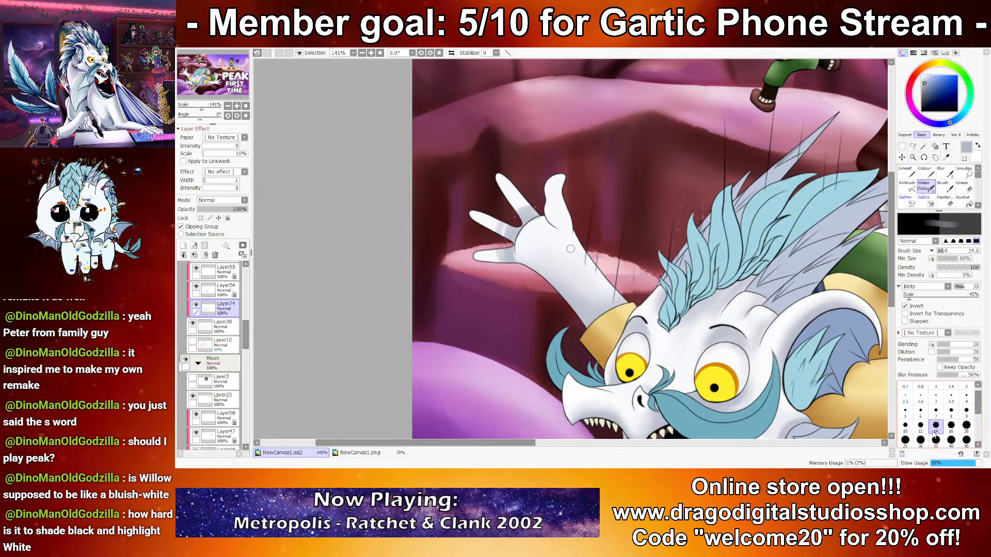
Step: Shade the raised hand's palm and finger bases bluish grey at brush size 20
key("bracketright")
key("bracketright")
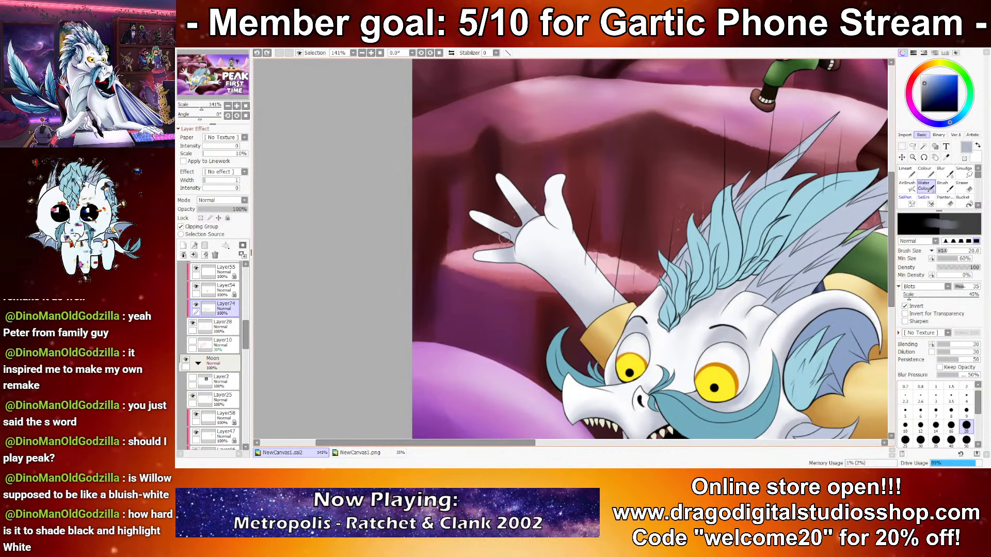
mouse_move(540, 209)
left_mouse_down()
mouse_move(571, 246)
mouse_move(531, 219)
mouse_move(587, 228)
mouse_move(542, 204)
left_mouse_up()
key("ctrl+z")
left_click_drag(578, 265, 546, 249)
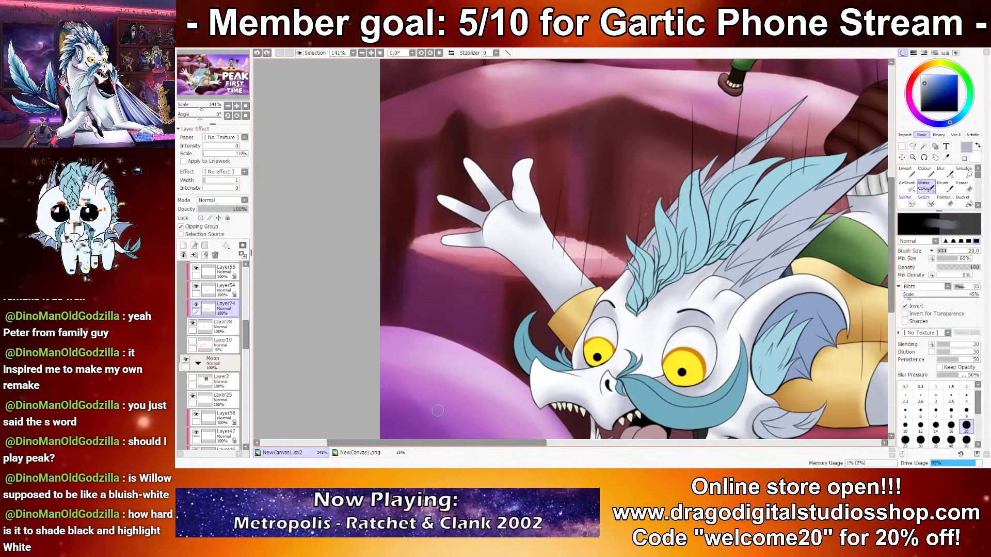
left_click(404, 452)
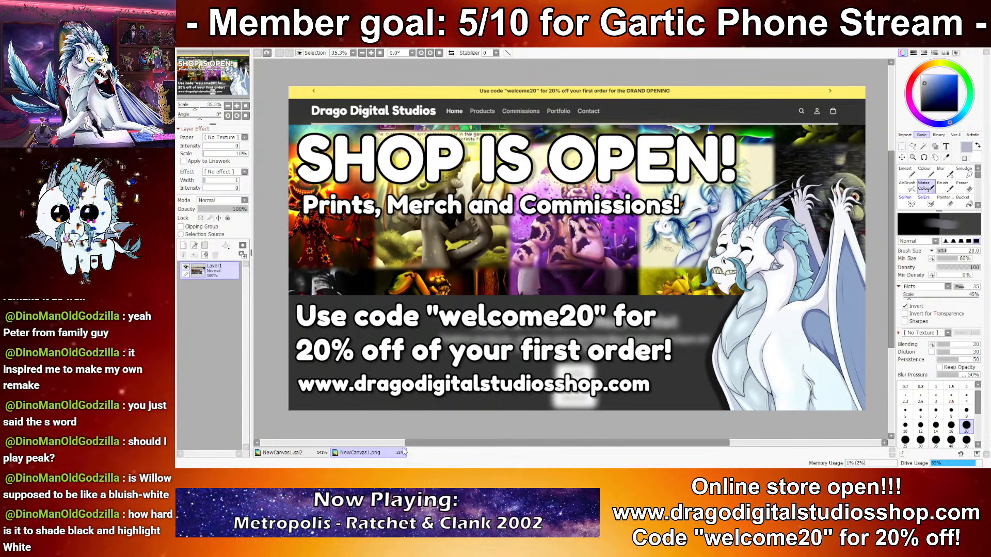
left_click(282, 452)
left_click_drag(418, 227, 473, 234)
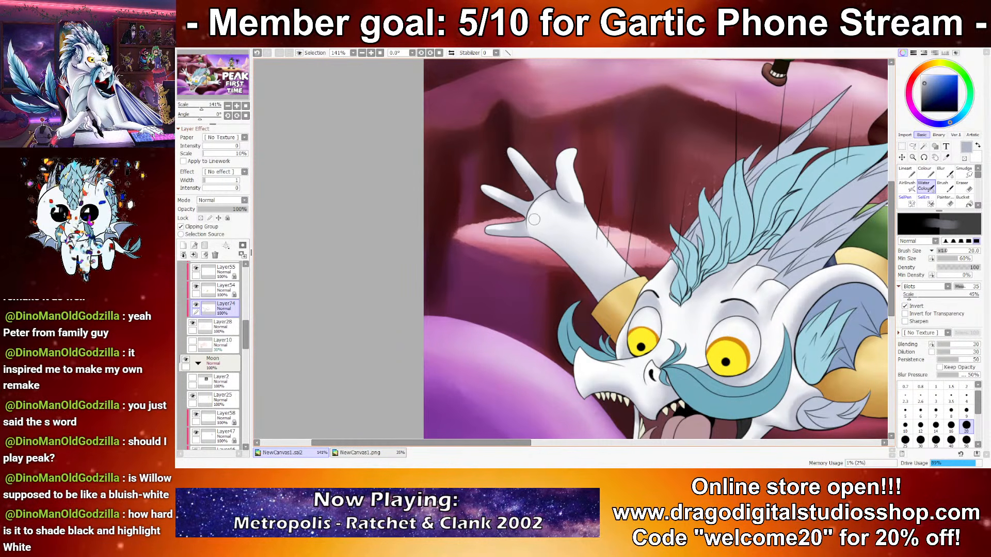
Step: Highlight the raised palm with white at brush size 20 and refine the thumb and fingers with bluish grey and white at size 12
key("x")
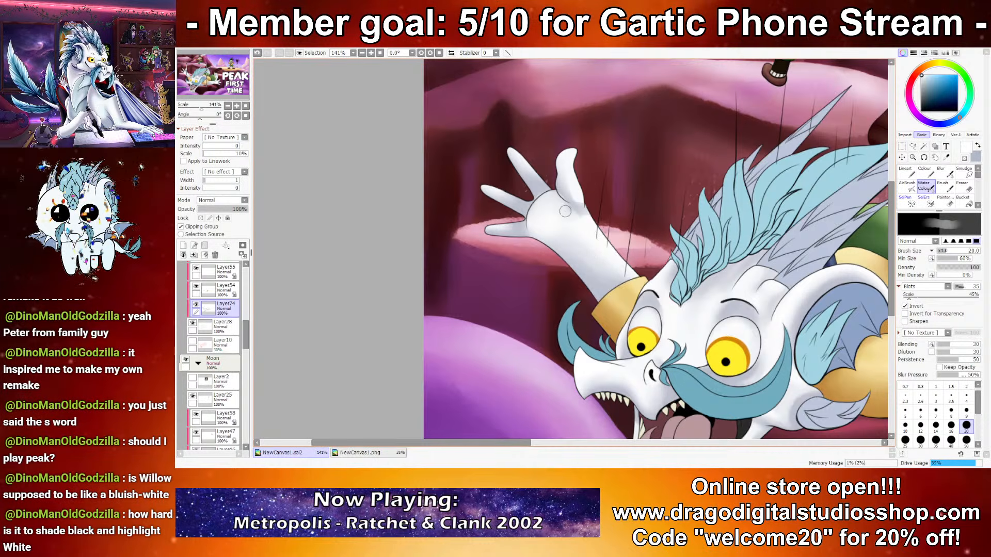
key("bracketleft")
key("bracketleft")
key("bracketleft")
key("x")
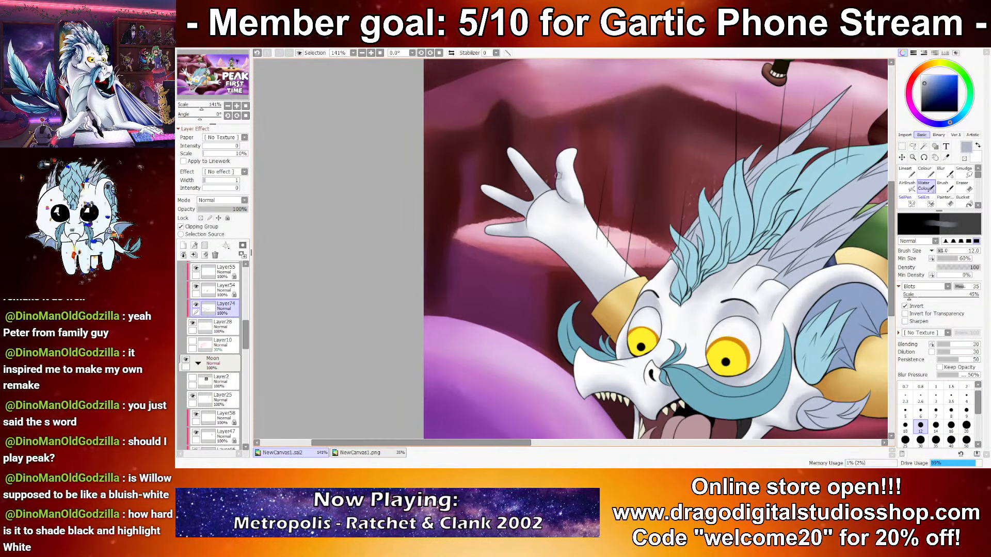
key("x")
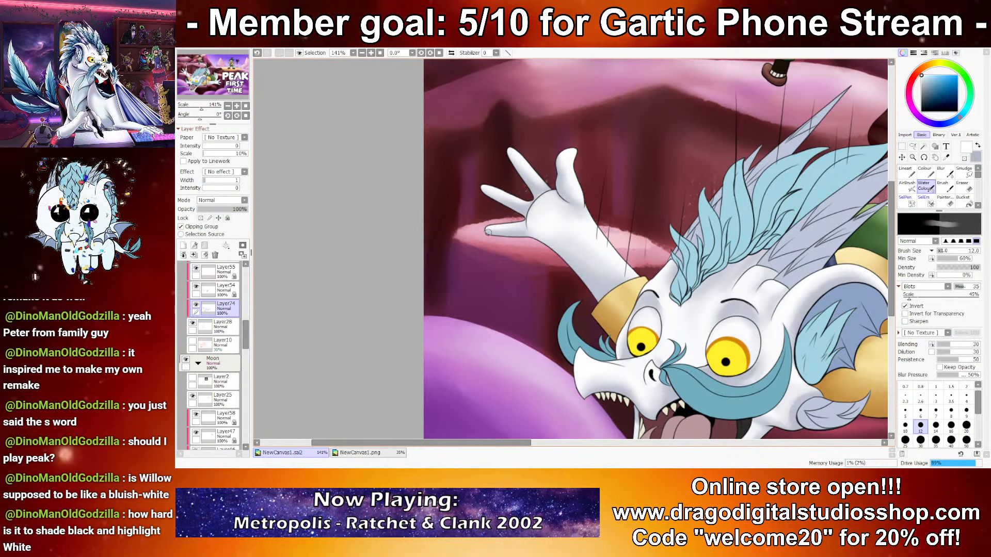
Step: Examine the shading on the dragon's head and raised arm, both in the whole thumbnail and up close
scroll(469, 210, "down", 4)
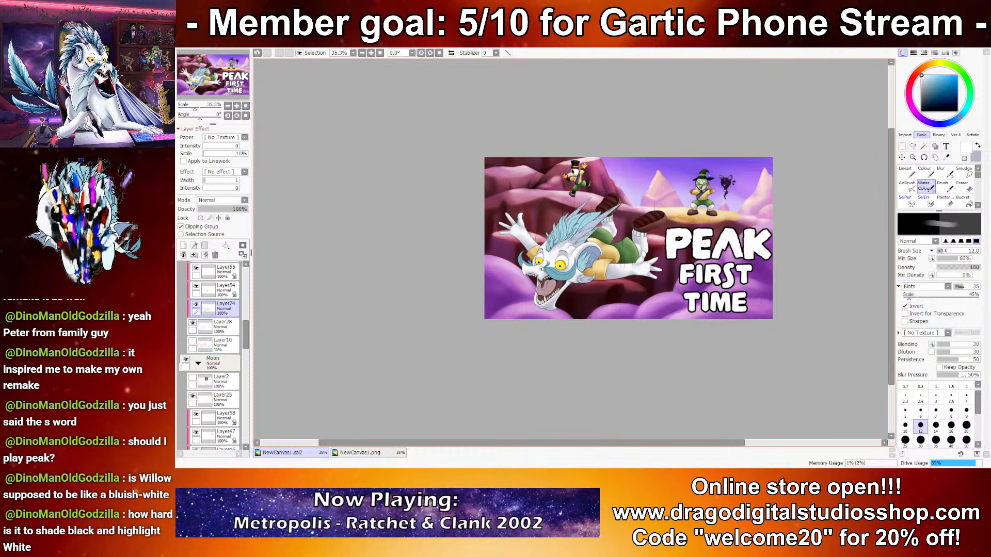
scroll(551, 247, "up", 5)
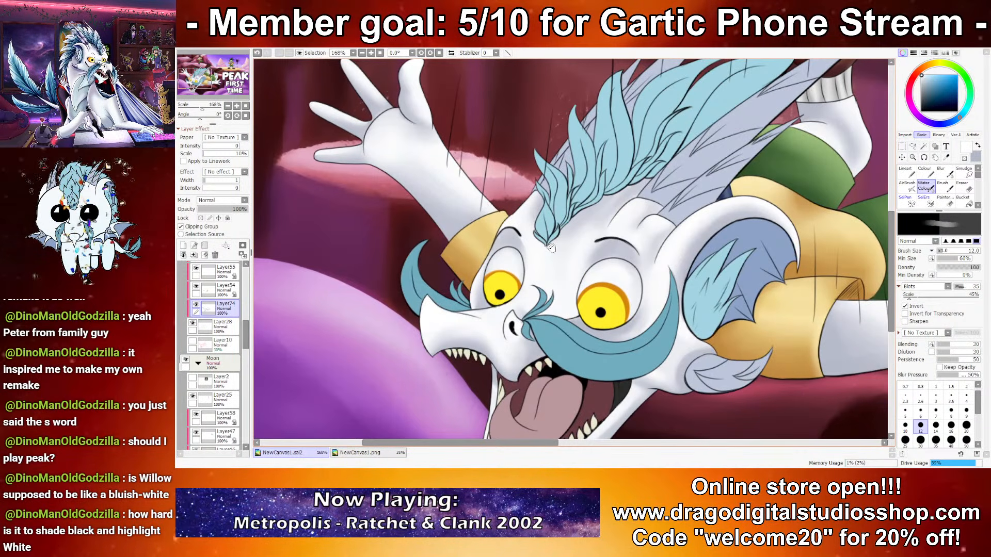
scroll(552, 247, "down", 4)
scroll(610, 270, "up", 3)
scroll(609, 270, "up", 3)
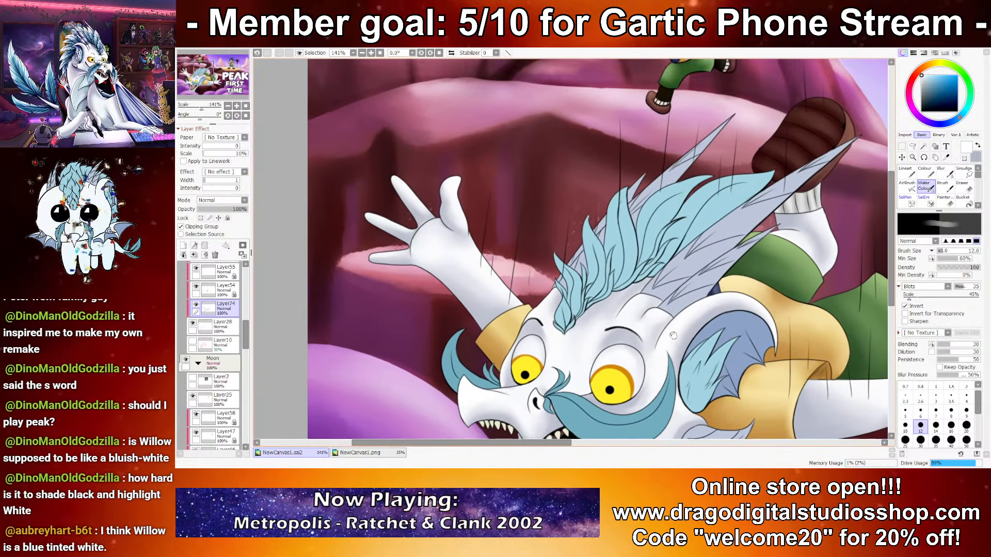
left_click_drag(673, 334, 597, 323)
left_click_drag(635, 293, 635, 361)
left_click_drag(716, 350, 613, 253)
left_click_drag(724, 293, 759, 229)
left_click_drag(677, 297, 784, 288)
left_click_drag(645, 297, 770, 294)
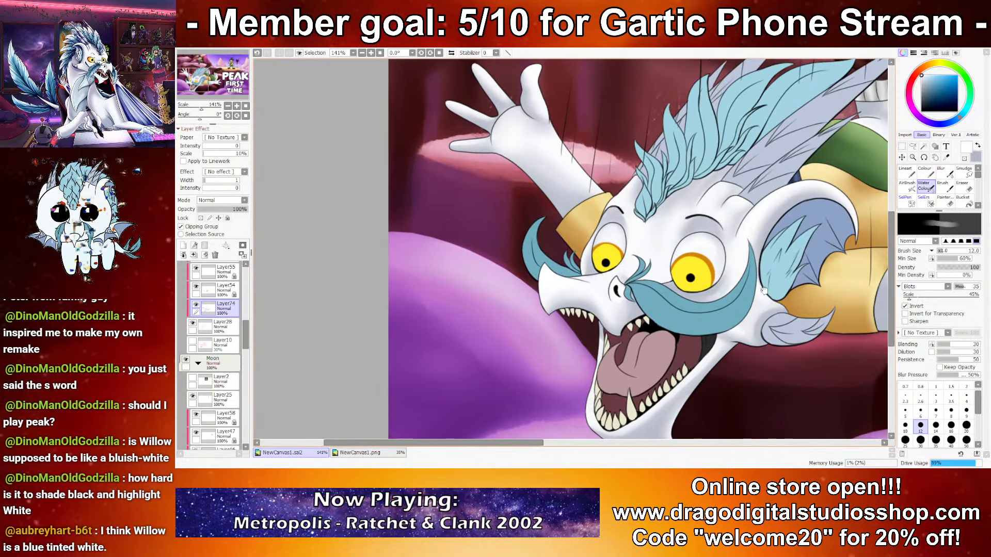
Step: Blend the orange shading into the upper edges of both yellow irises at brush size 12
scroll(630, 188, "up", 6)
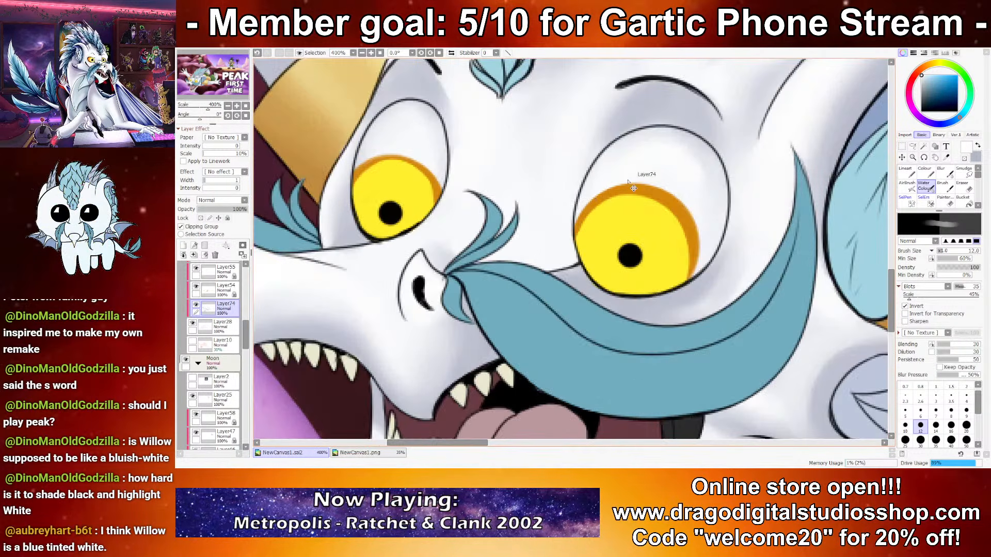
left_click(632, 186, "ctrl+shift")
key("ctrl+z")
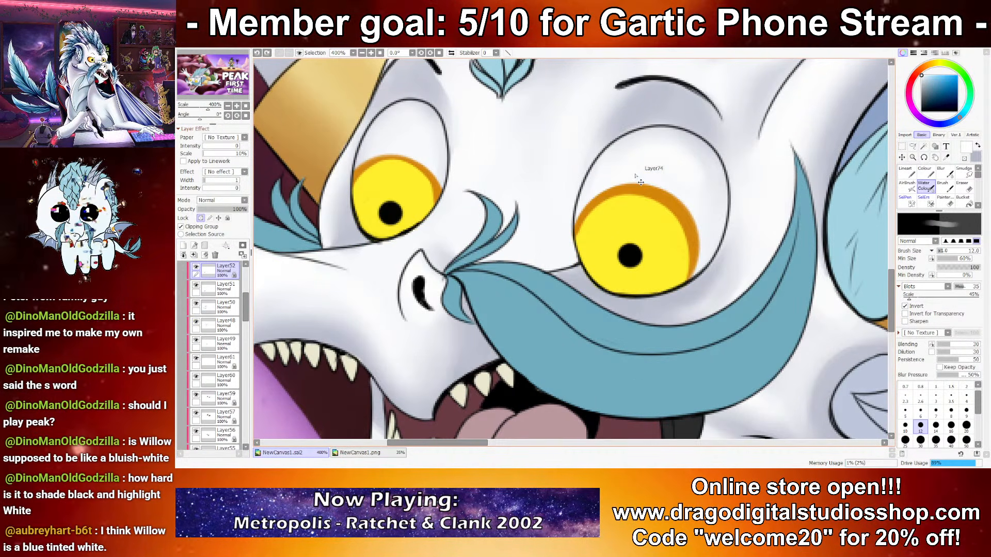
right_click(664, 255)
key("x")
right_click(679, 227)
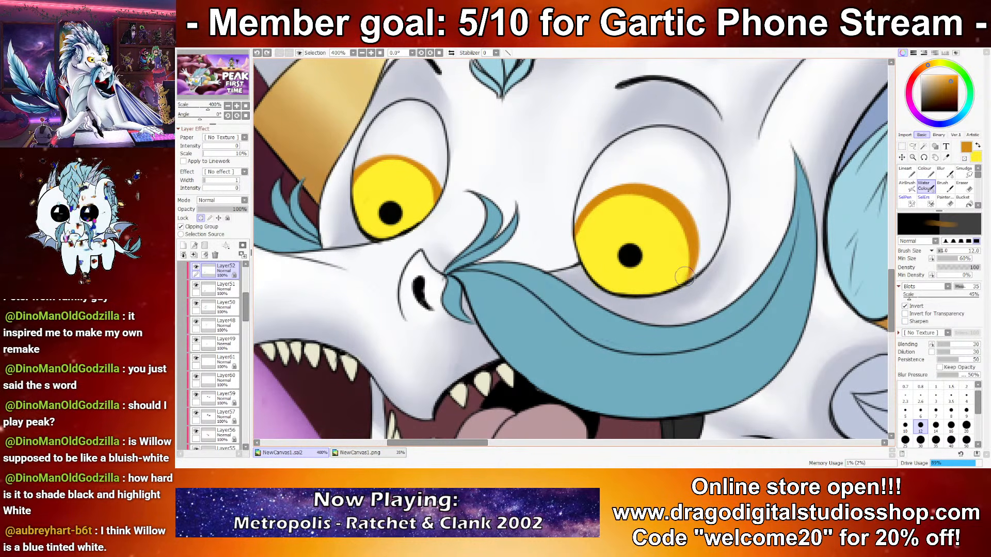
mouse_move(689, 244)
left_mouse_down()
mouse_move(668, 209)
mouse_move(640, 195)
left_mouse_up()
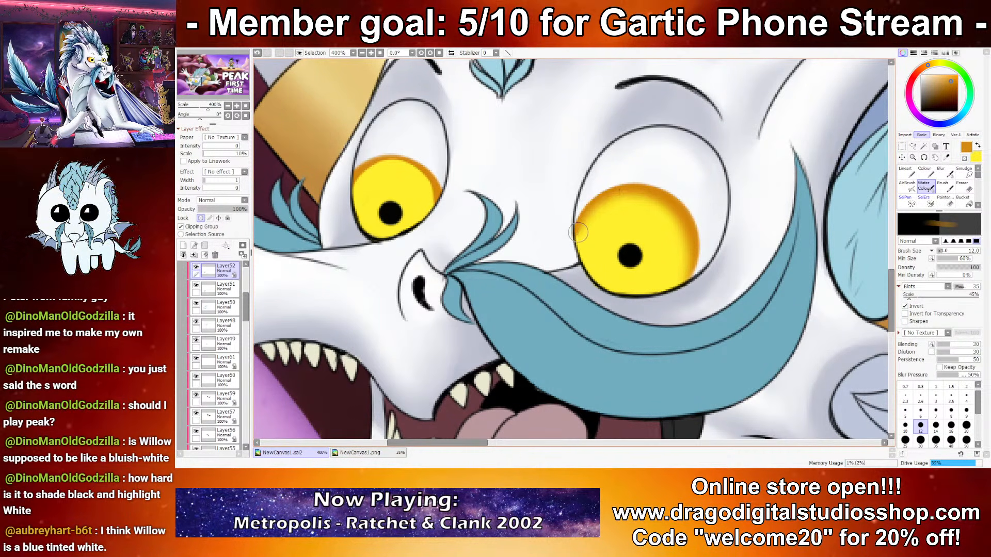
mouse_move(417, 193)
left_mouse_down()
mouse_move(414, 170)
mouse_move(374, 166)
left_mouse_up()
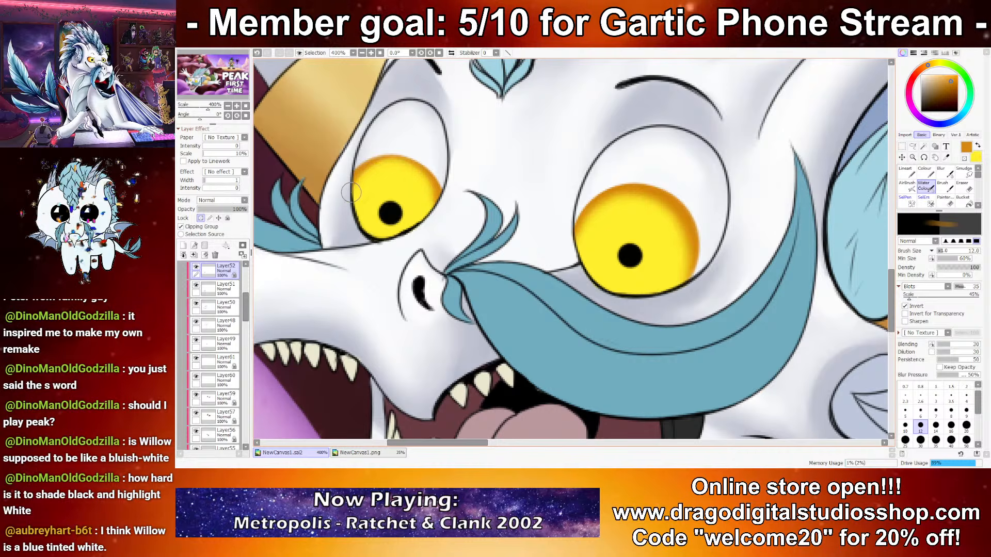
Step: Refine the orange shading along the smaller iris's upper edge at brush size 10
left_click(905, 425)
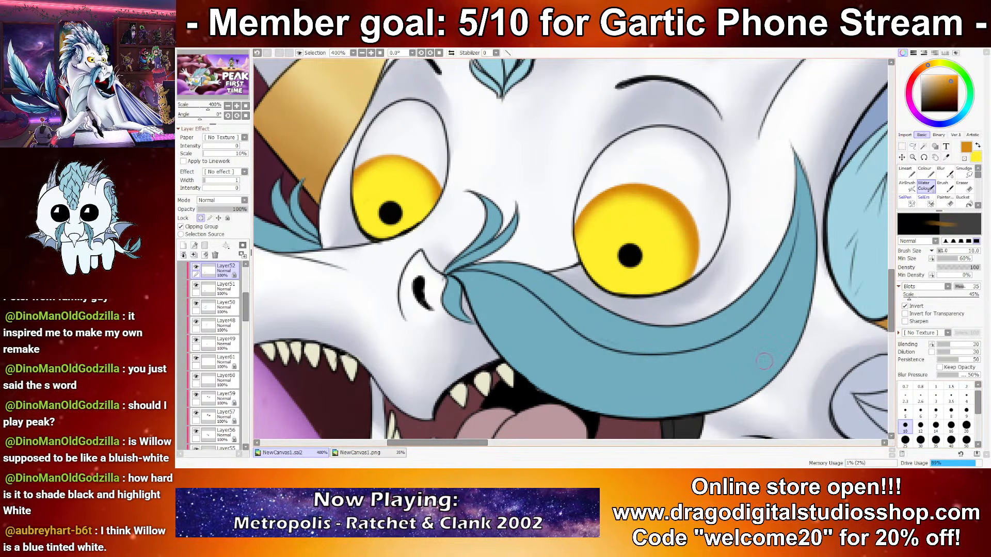
key("ctrl+z")
mouse_move(356, 178)
left_mouse_down()
mouse_move(383, 158)
mouse_move(433, 178)
left_mouse_up()
key("ctrl+z")
left_click_drag(348, 175, 401, 153)
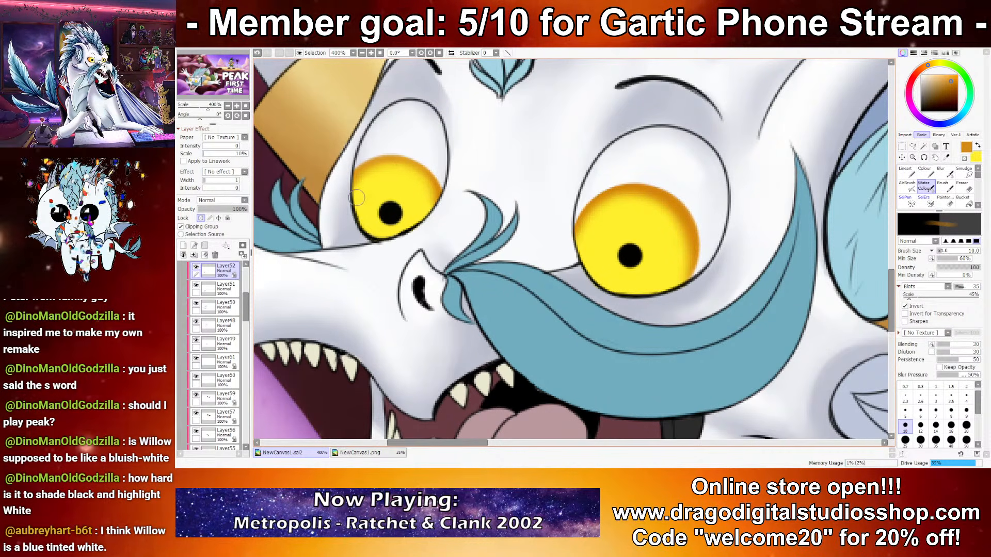
Step: Highlight both irises around the pupils with pale yellow, raising the brush size to 14
left_click(671, 254, "alt")
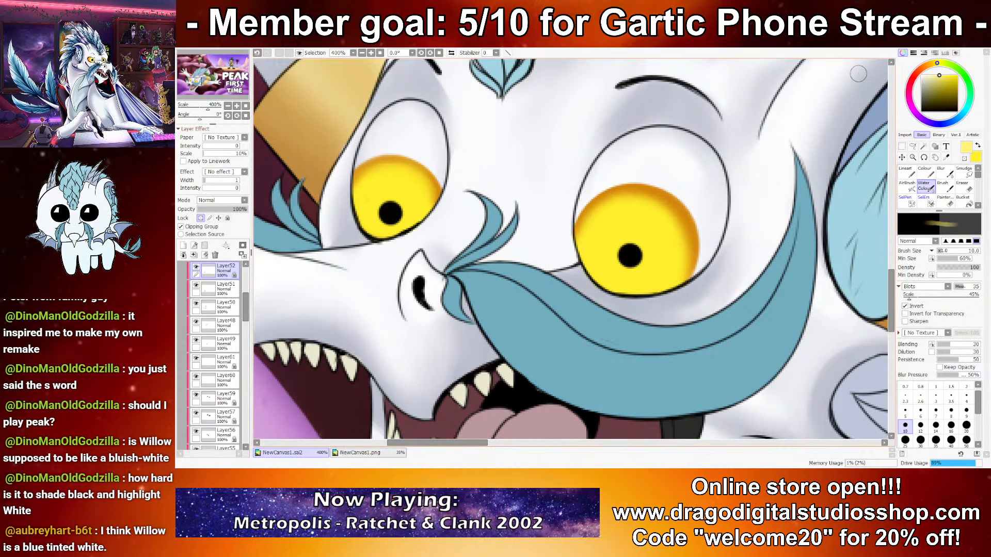
left_click(927, 76)
mouse_move(622, 245)
left_mouse_down()
mouse_move(639, 271)
mouse_move(647, 253)
mouse_move(626, 232)
left_mouse_up()
left_click(935, 425)
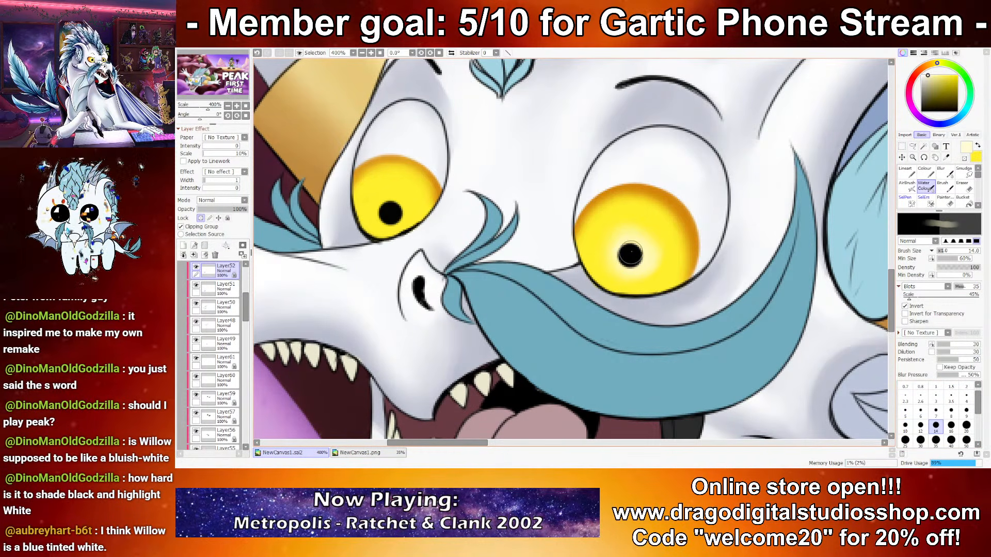
mouse_move(655, 250)
left_mouse_down()
mouse_move(648, 229)
mouse_move(633, 233)
left_mouse_up()
mouse_move(404, 205)
left_mouse_down()
mouse_move(383, 205)
mouse_move(410, 213)
left_mouse_up()
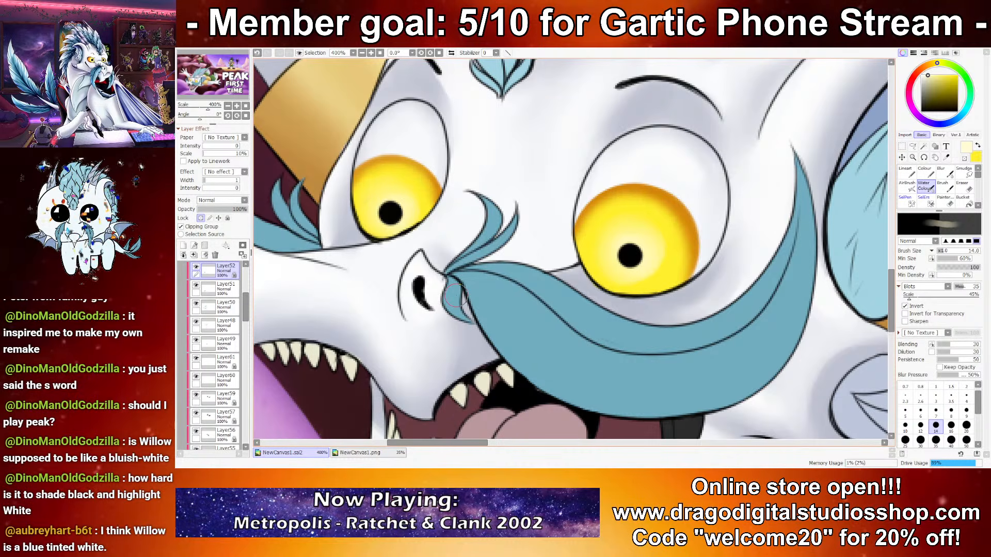
scroll(523, 241, "down", 7)
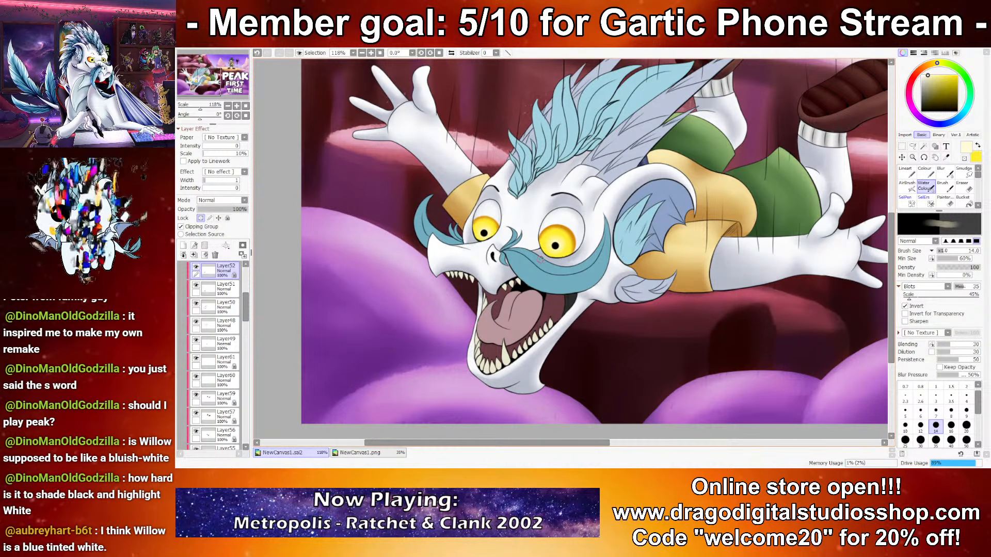
scroll(540, 252, "down", 3)
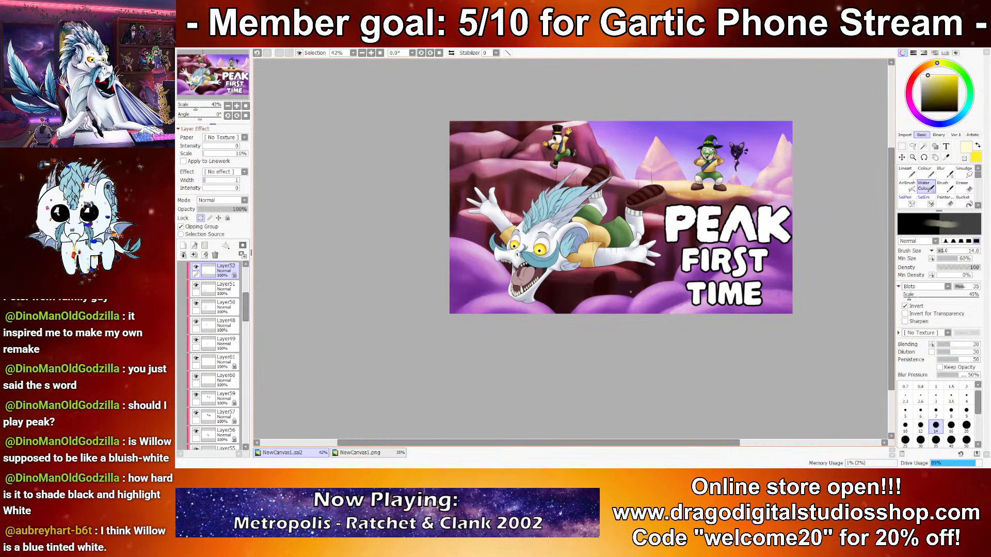
Step: Add a new layer and draw a solid white sample oval beside the title with the Lineart brush at size 60
scroll(642, 289, "up", 1)
scroll(216, 289, "up", 4)
left_click(216, 271)
left_click(183, 246)
scroll(691, 280, "up", 3)
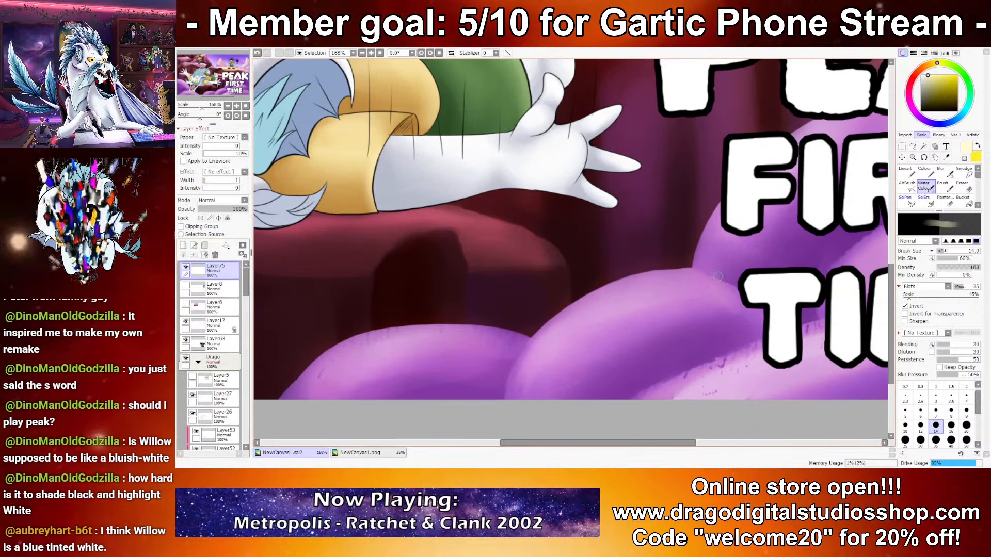
left_click(921, 75)
left_click(906, 173)
left_click(905, 386)
mouse_move(631, 292)
left_mouse_down()
mouse_move(605, 315)
mouse_move(624, 287)
mouse_move(653, 287)
mouse_move(624, 305)
left_mouse_up()
key("ctrl+z")
mouse_move(628, 268)
left_mouse_down()
mouse_move(616, 312)
mouse_move(625, 283)
left_mouse_up()
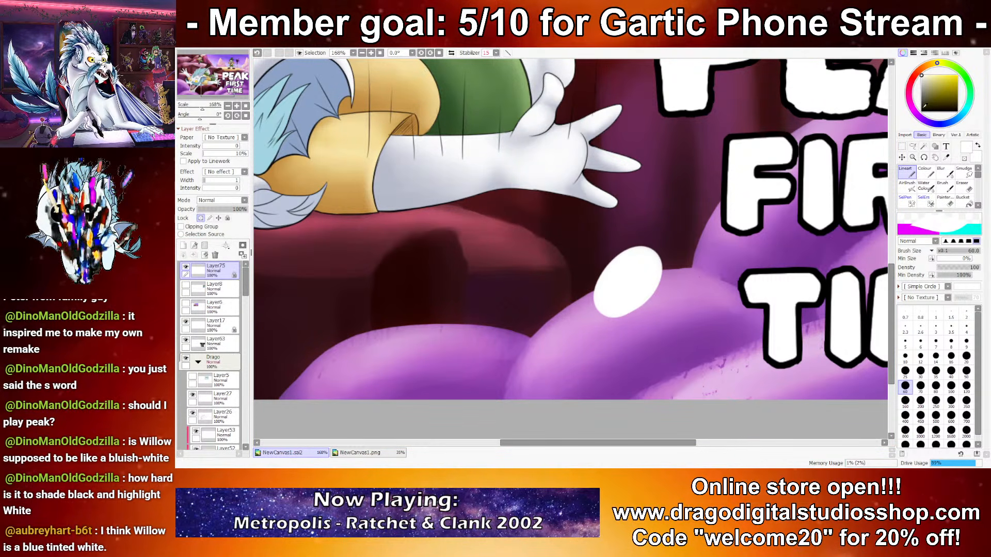
Step: Shade the lower part of the white sample oval pale cyan and blend it with Blur at size 50
left_click(966, 107)
left_click_drag(937, 78, 931, 75)
left_click(925, 172)
mouse_move(637, 323)
left_mouse_down()
mouse_move(602, 307)
mouse_move(621, 309)
mouse_move(633, 246)
left_mouse_up()
left_click(944, 172)
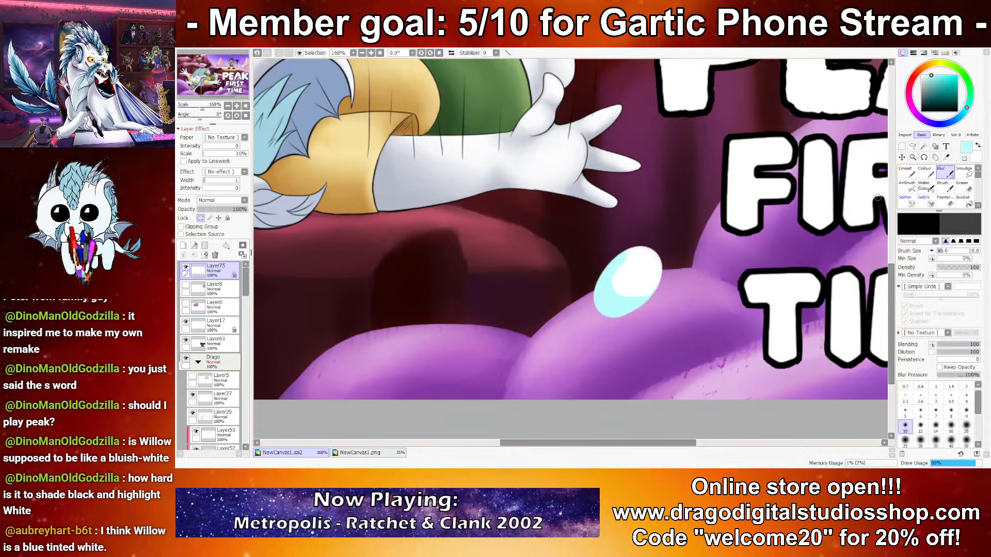
left_click(966, 440)
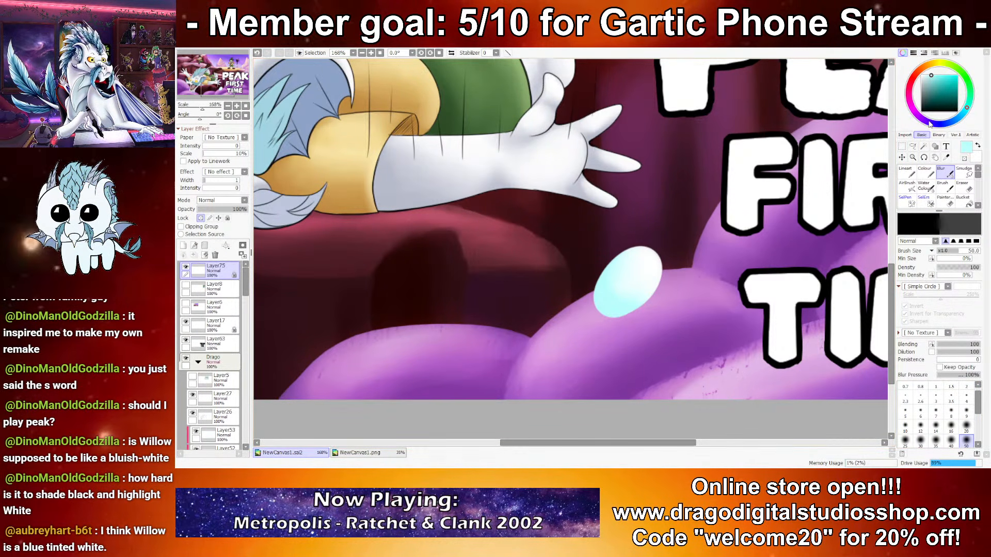
Step: Add blurred white highlights to the sample oval and delete its layer
left_click(924, 173)
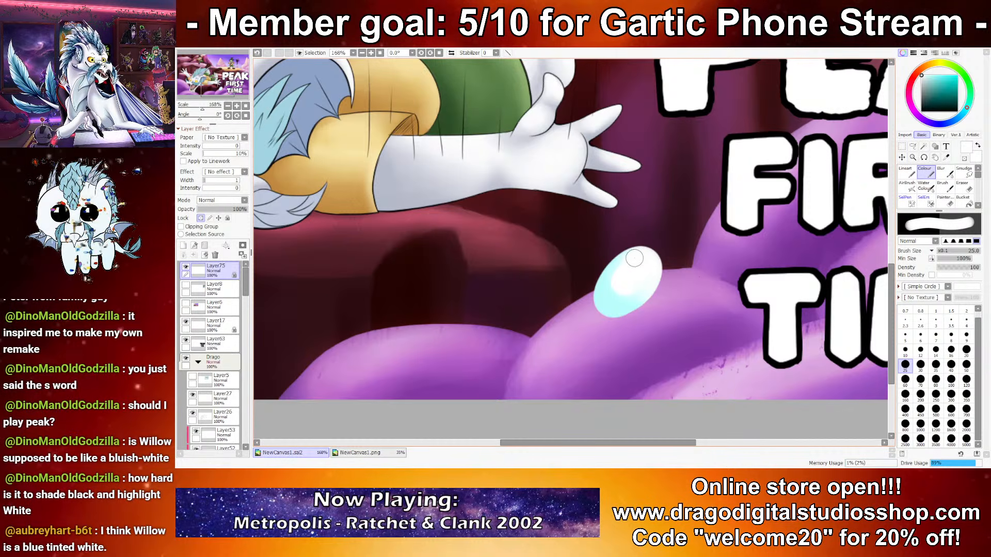
mouse_move(659, 272)
left_mouse_down()
mouse_move(632, 271)
mouse_move(667, 286)
left_mouse_up()
left_click(943, 173)
scroll(824, 299, "down", 2)
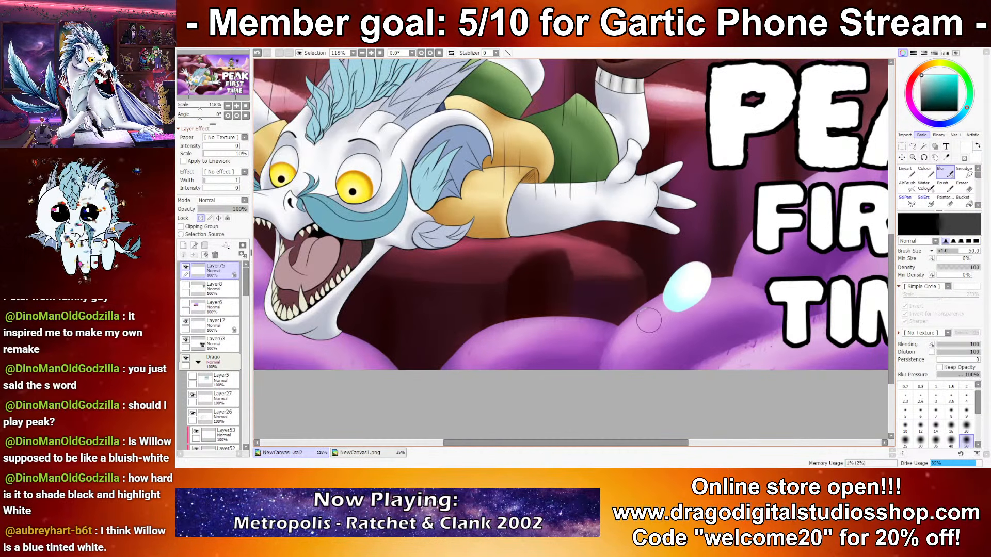
left_click_drag(693, 317, 667, 313)
left_click_drag(739, 308, 761, 336)
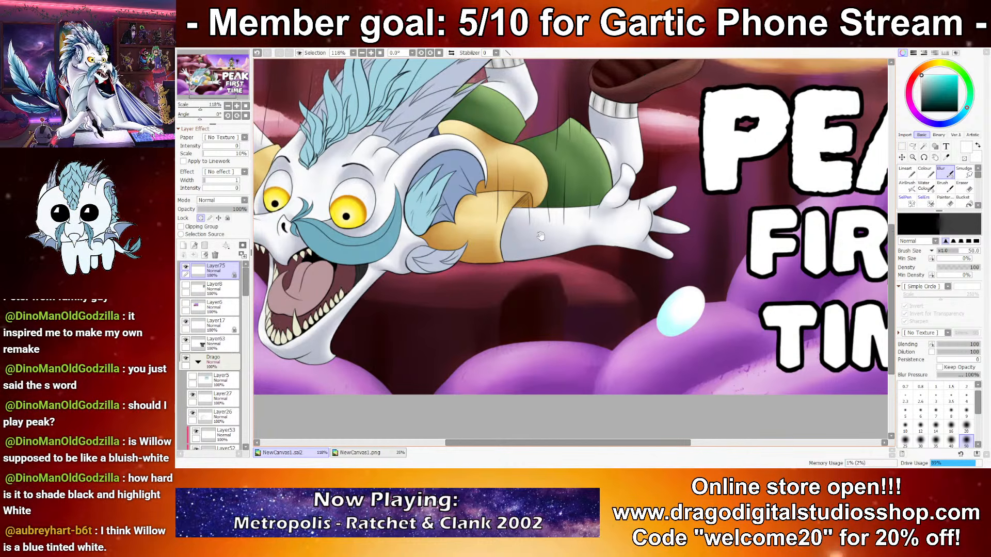
left_click(220, 257)
left_click_drag(407, 248, 627, 308)
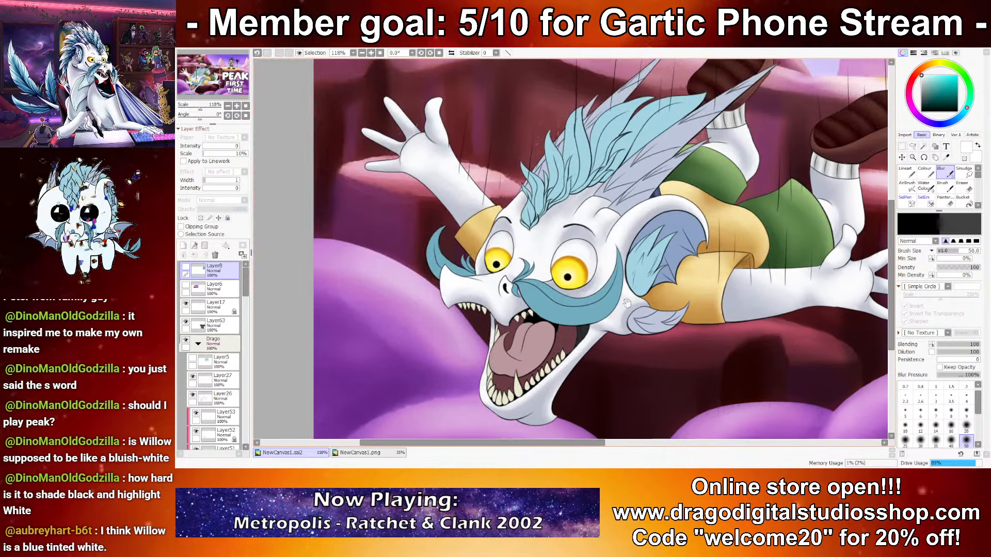
scroll(605, 225, "up", 3)
left_click_drag(245, 281, 246, 395)
scroll(245, 394, "up", 3)
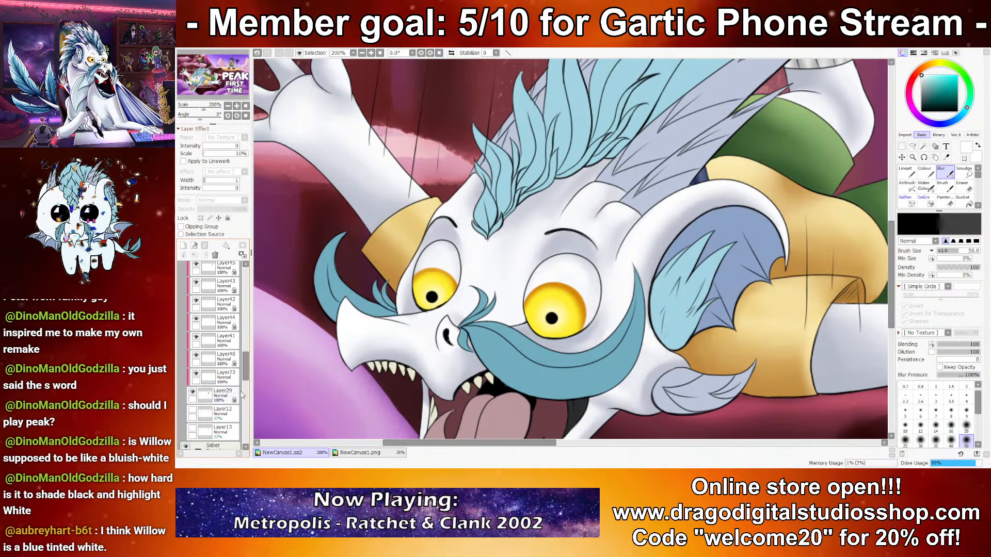
left_click(222, 400)
key("ctrl+z")
key("ctrl+z")
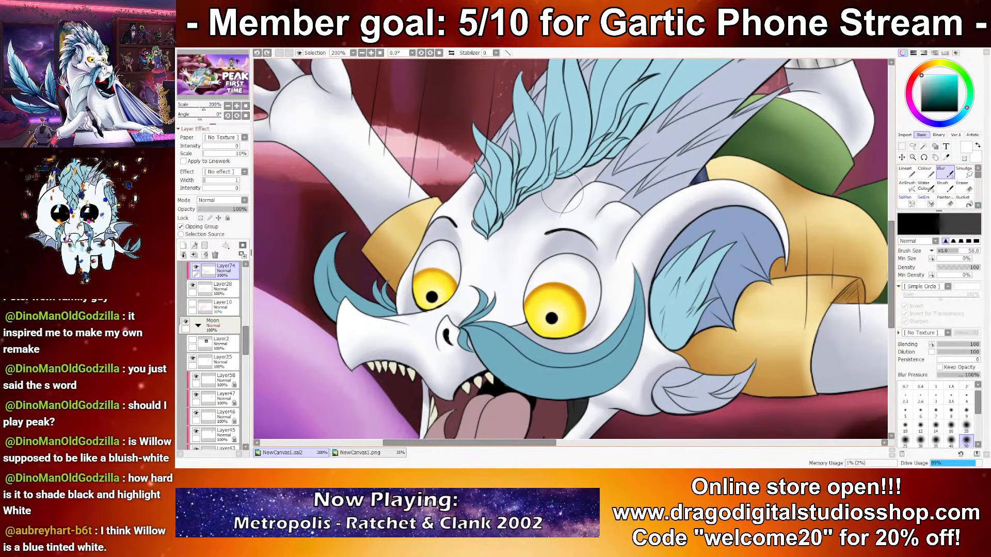
Step: Lock the transparency of Layer48 and shade the small fin below the ear greyish blue with the Water Colour brush
scroll(531, 274, "down", 2)
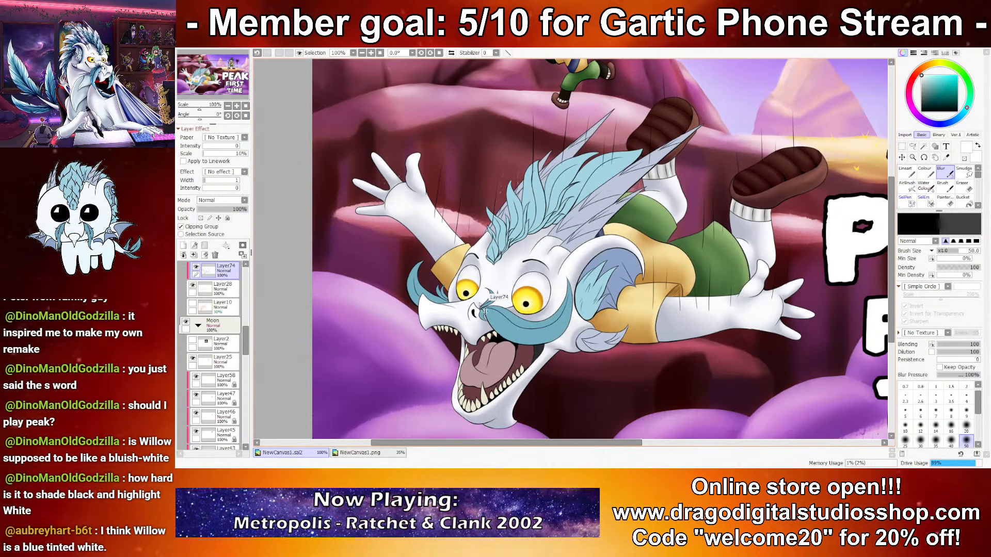
scroll(445, 349, "up", 1)
left_click(570, 310, "ctrl")
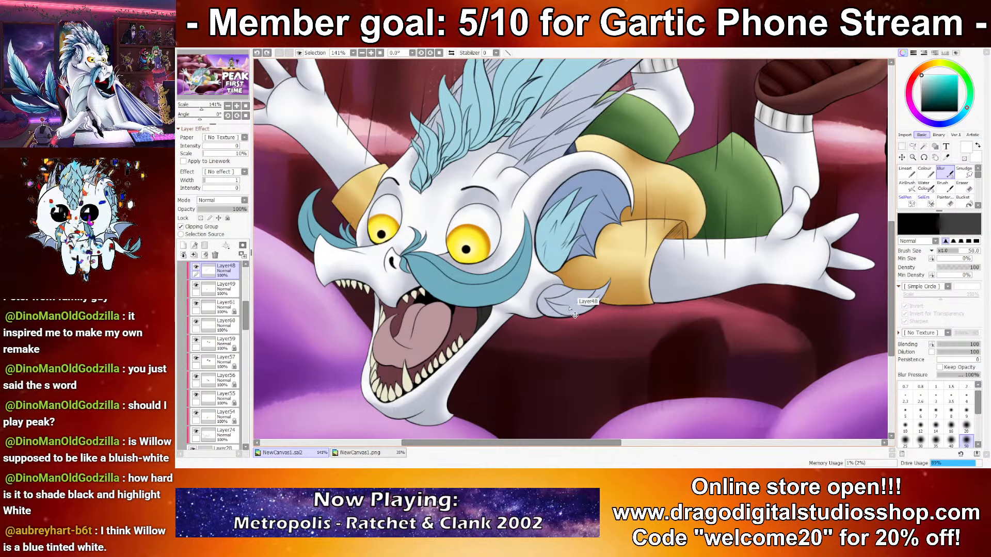
left_click(201, 218)
right_click(576, 276)
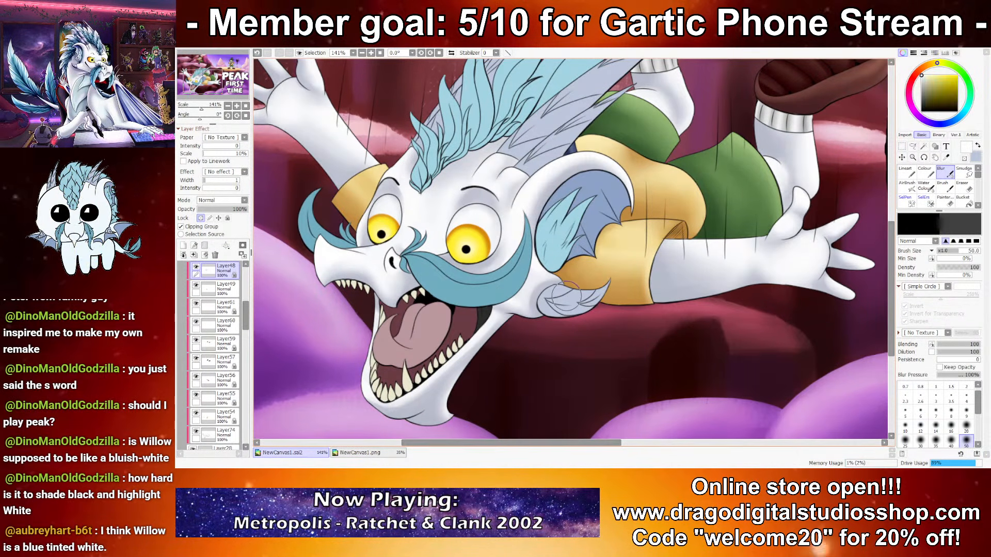
right_click(576, 295)
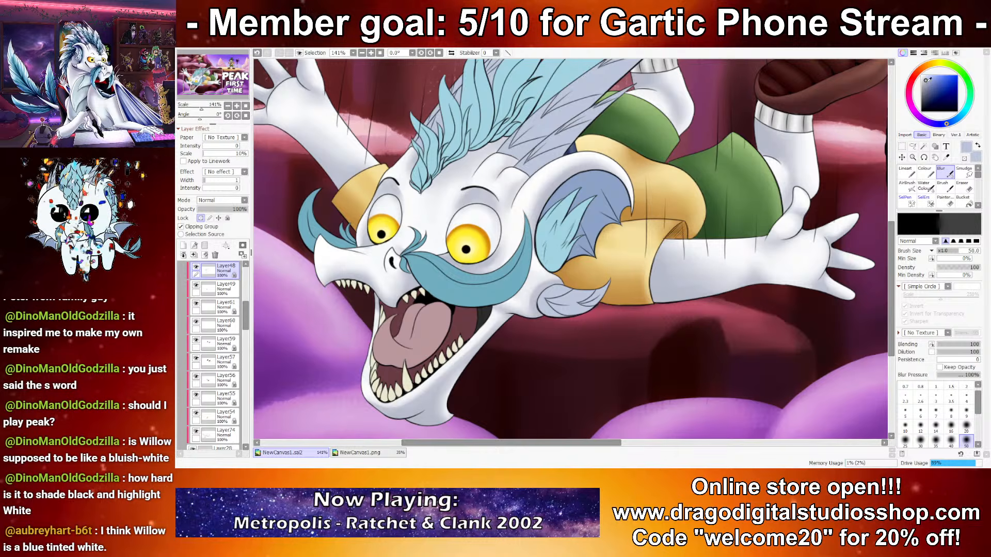
left_click(927, 82)
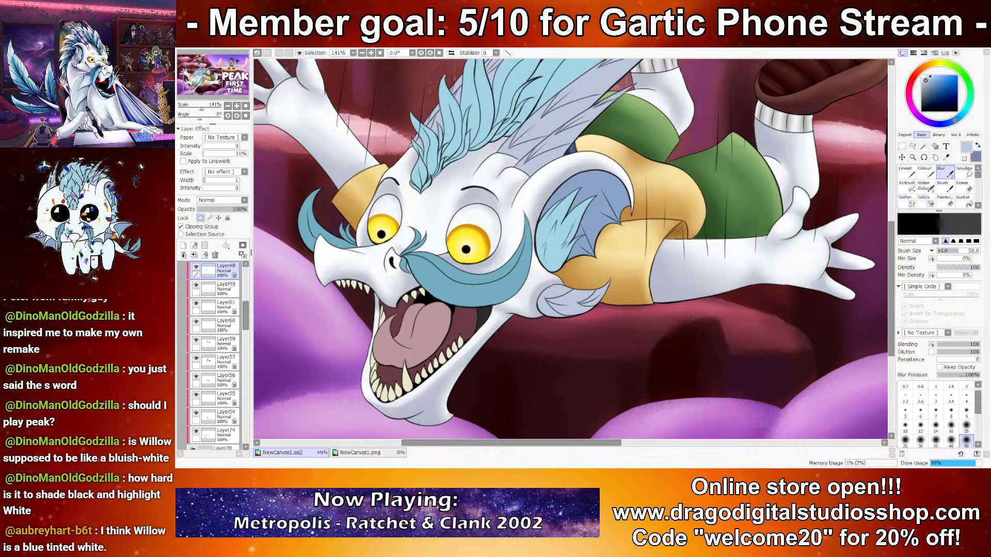
left_click(977, 145)
left_click(926, 186)
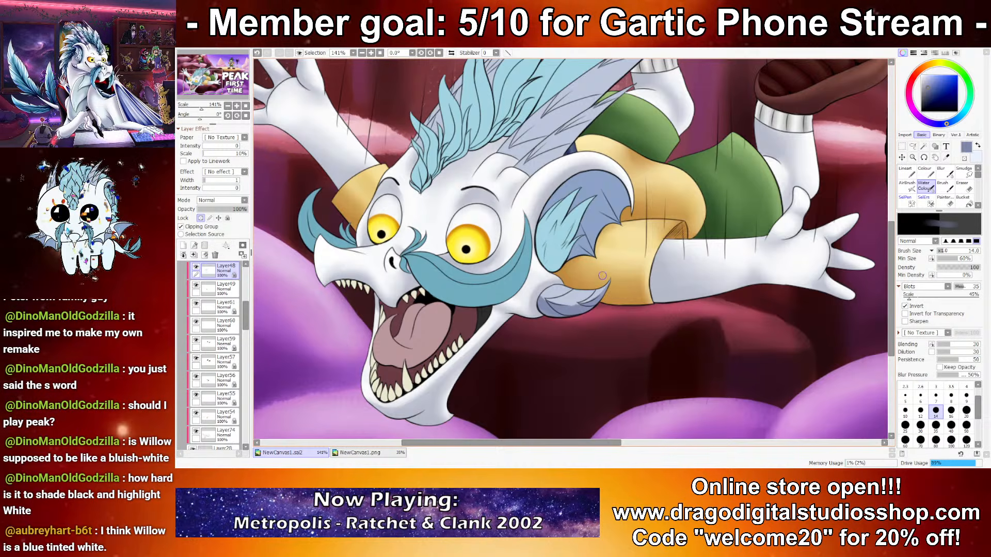
Step: Highlight the small fin with pale blue and deepen its lower edge with greyish blue at brush size 14
key("x")
mouse_move(540, 289)
left_mouse_down()
mouse_move(576, 298)
mouse_move(541, 292)
mouse_move(602, 283)
left_mouse_up()
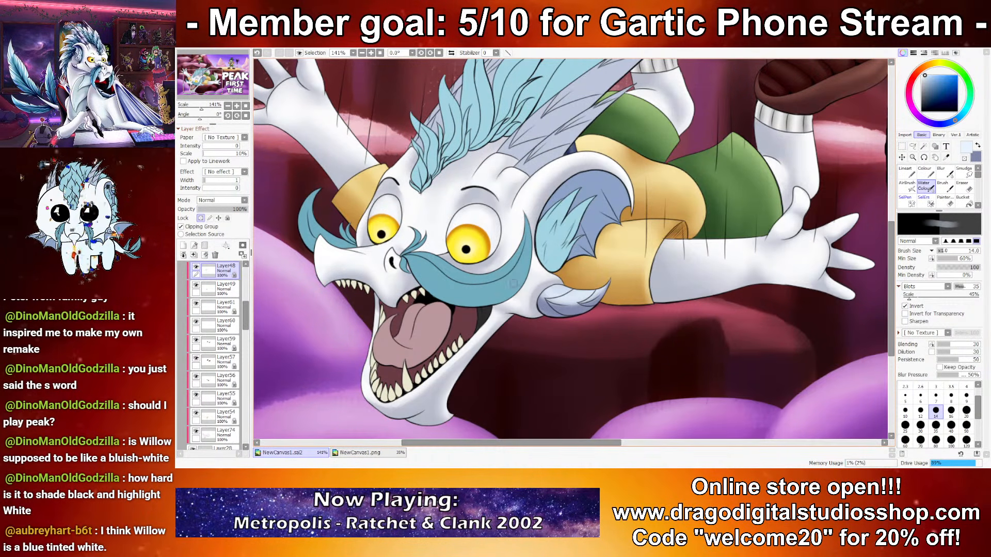
scroll(579, 277, "up", 2)
key("x")
left_click_drag(552, 345, 512, 353)
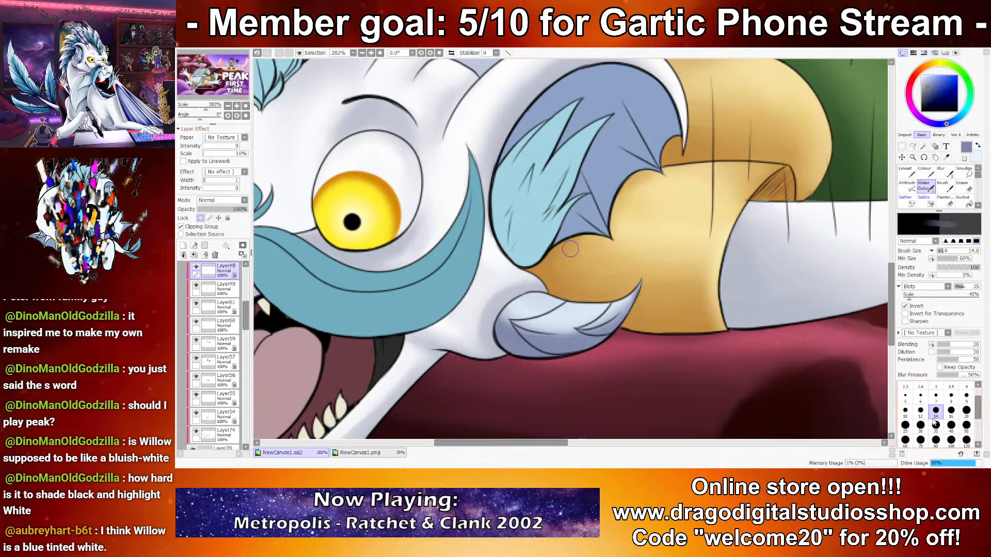
Step: Refine the fold lines of the small fin with pale blue and greyish blue at brush size 5
key("x")
key("[")
left_click(905, 412)
key("ctrl+z")
left_click(905, 397)
left_click_drag(576, 324, 591, 318)
key("x")
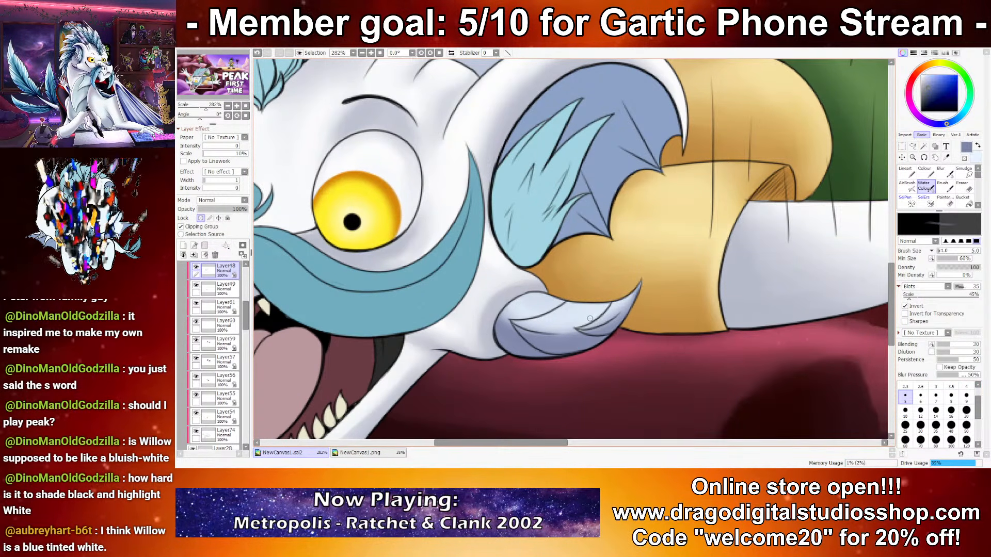
key("ctrl+z")
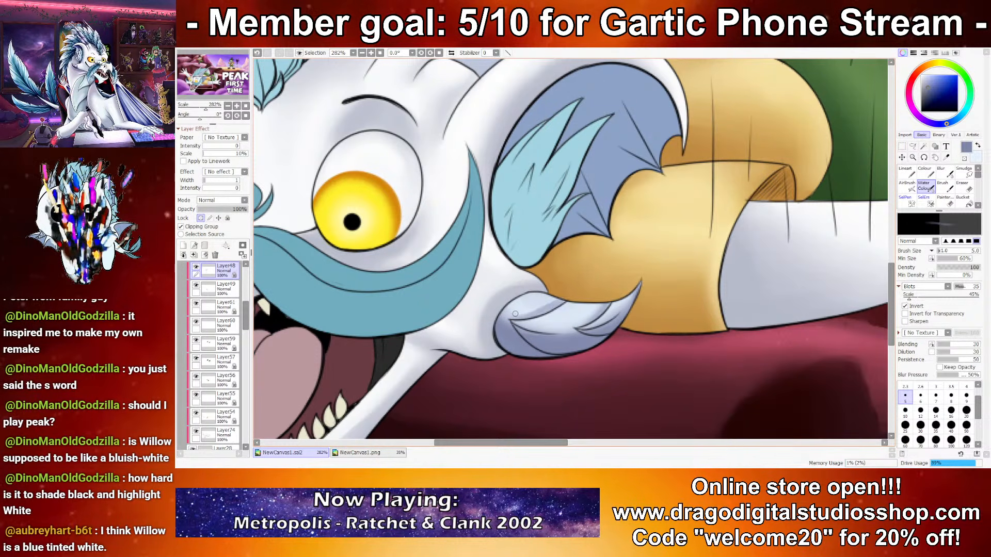
Step: Shade the long pointed fin behind the dragon's mane greyish blue at brush size 30
scroll(518, 302, "down", 8)
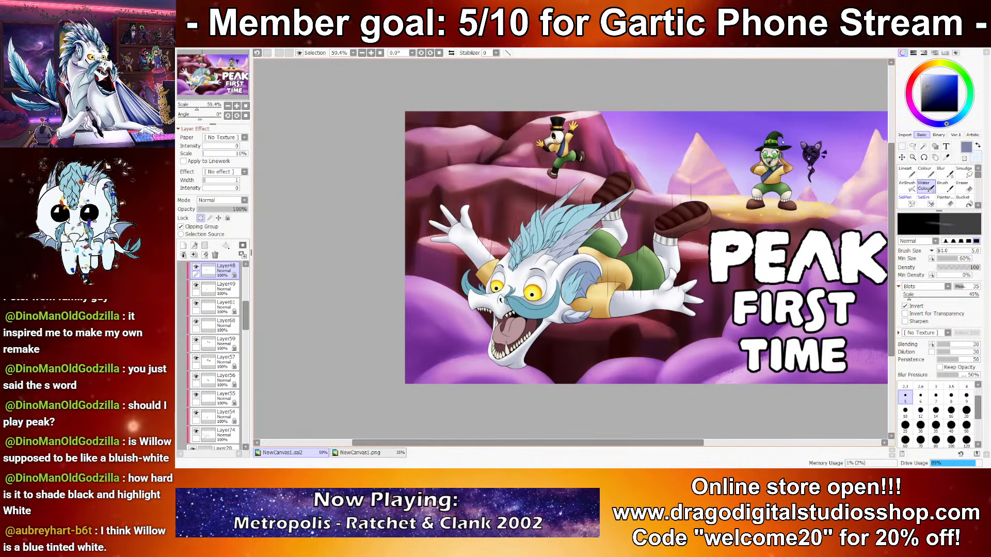
scroll(606, 310, "up", 2)
mouse_move(752, 353)
left_mouse_down()
mouse_move(772, 344)
mouse_move(785, 358)
mouse_move(818, 365)
left_mouse_up()
key("bracketright")
key("bracketright")
key("bracketright")
key("bracketright")
key("bracketright")
key("bracketright")
key("bracketright")
key("bracketright")
key("bracketright")
key("bracketright")
key("bracketright")
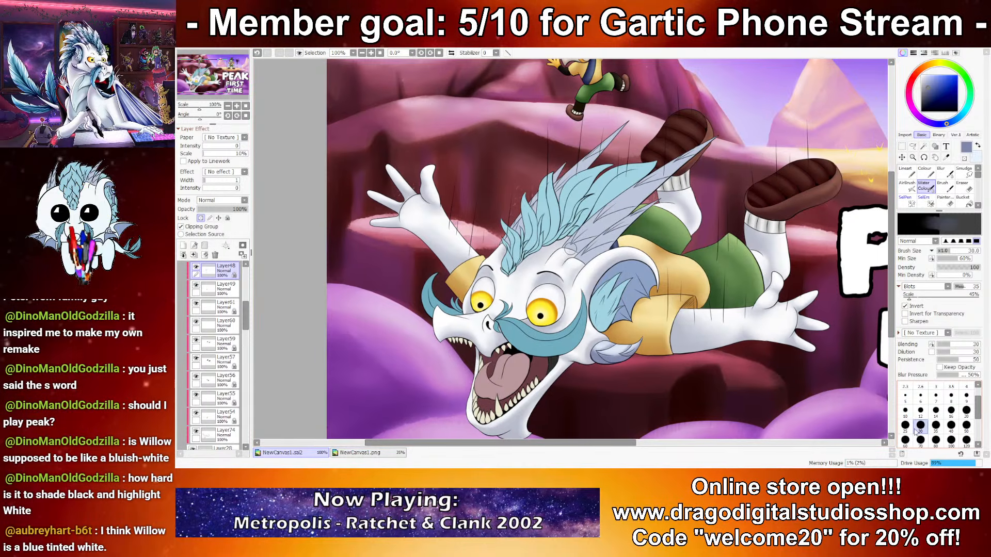
scroll(824, 288, "up", 2)
key("x")
left_click_drag(457, 164, 579, 281)
key("x")
left_click_drag(448, 343, 692, 140)
left_click_drag(454, 338, 690, 138)
mouse_move(436, 322)
left_mouse_down()
mouse_move(607, 188)
mouse_move(691, 139)
left_mouse_up()
mouse_move(475, 356)
left_mouse_down()
mouse_move(599, 255)
mouse_move(541, 303)
left_mouse_up()
Step: Highlight the long pointed fin with pale blue up to its tip at brush size 12, and try a finer stroke at size 10
left_click(905, 425)
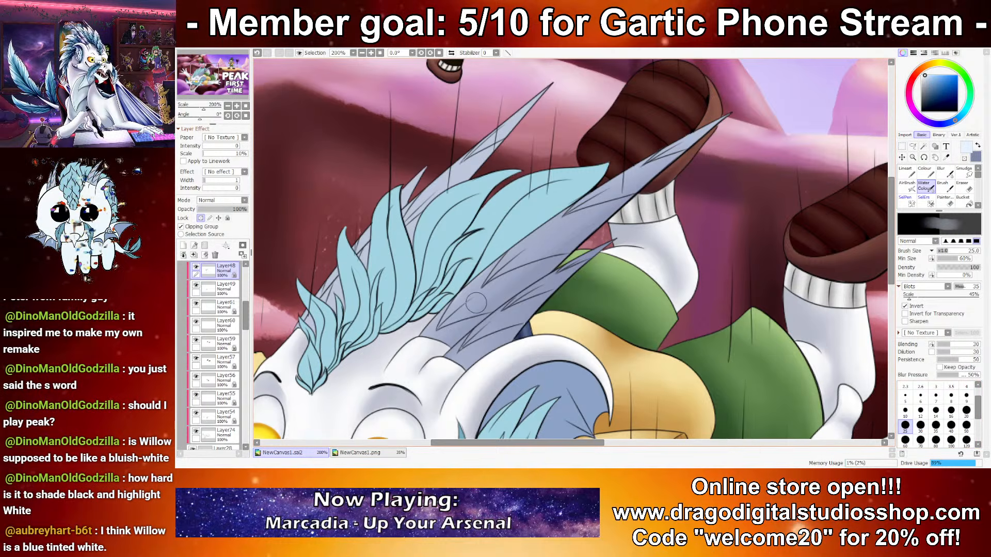
left_click(920, 410)
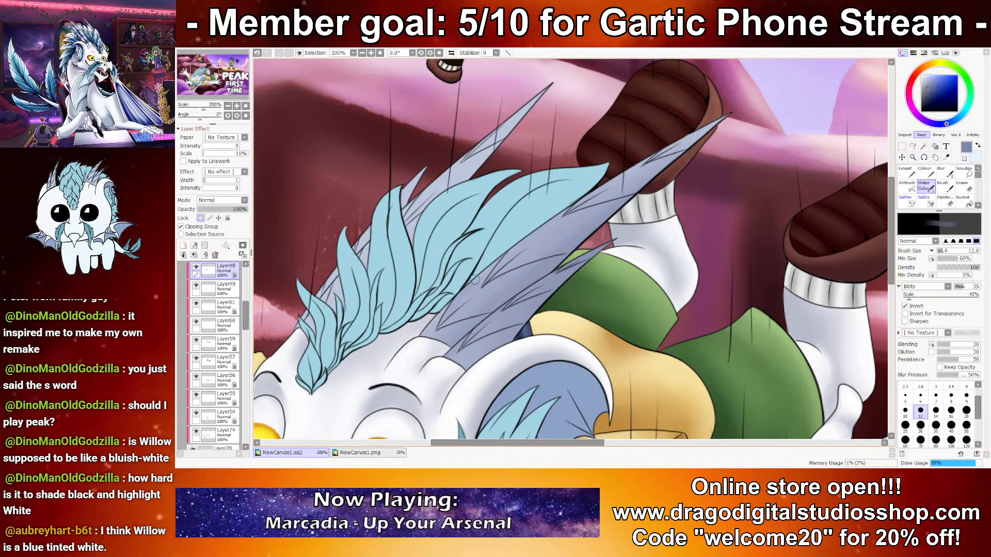
key("x")
mouse_move(442, 322)
left_mouse_down()
mouse_move(536, 233)
mouse_move(497, 261)
mouse_move(633, 167)
left_mouse_up()
left_click_drag(536, 240, 699, 130)
left_click_drag(606, 192, 726, 116)
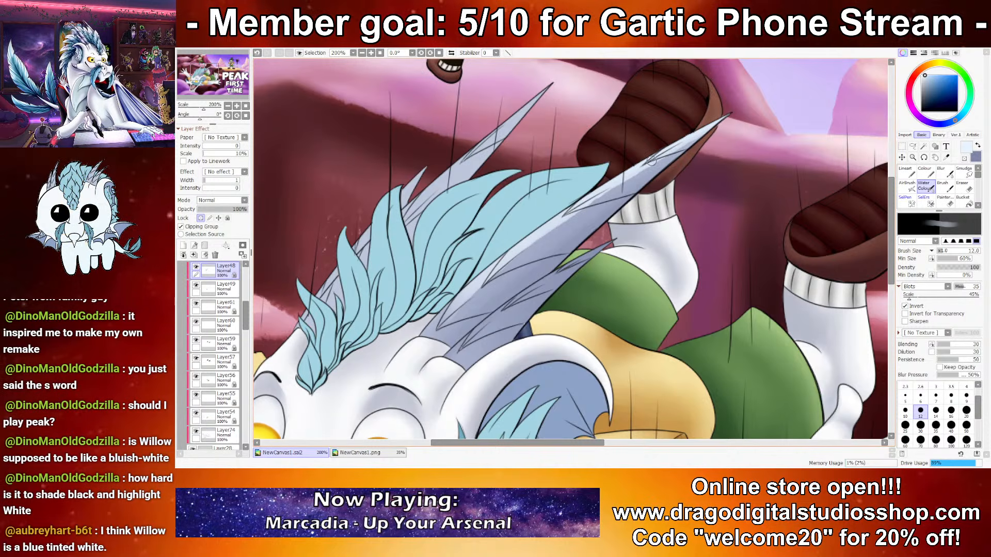
key("bracketleft")
left_click_drag(469, 337, 542, 278)
key("ctrl+z")
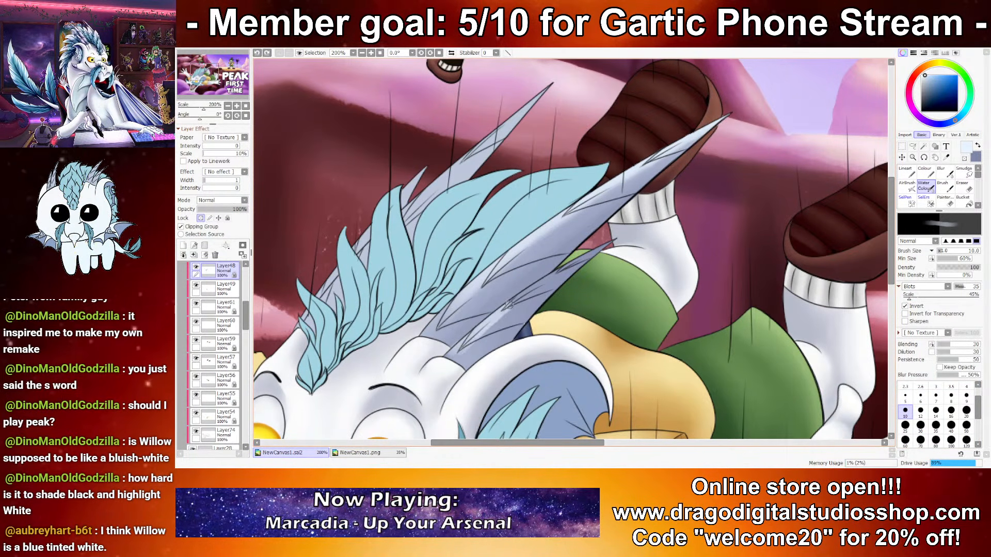
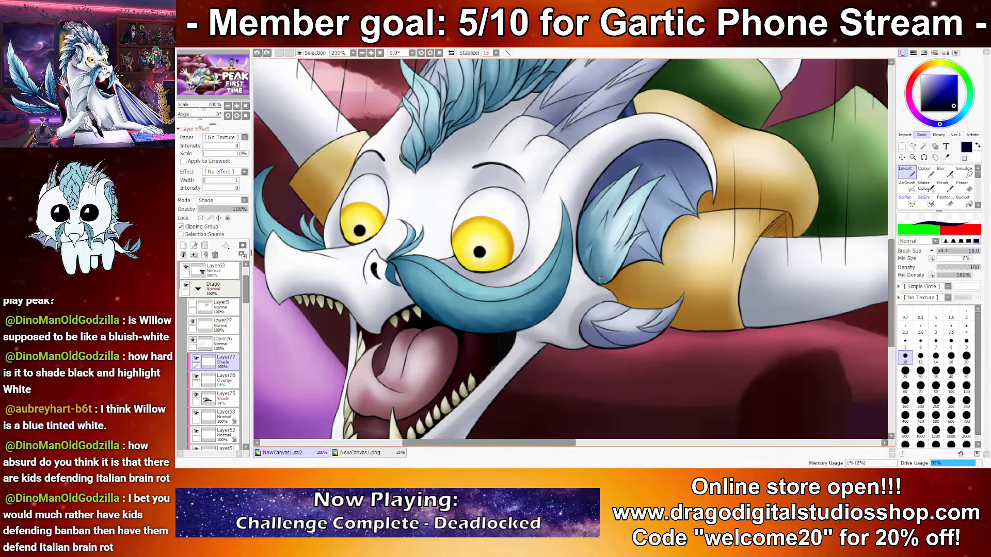
mouse_move(601, 282)
left_mouse_down()
mouse_move(612, 170)
mouse_move(621, 166)
left_mouse_up()
mouse_move(588, 262)
left_mouse_down()
mouse_move(618, 160)
mouse_move(640, 150)
mouse_move(593, 195)
mouse_move(629, 154)
mouse_move(653, 151)
mouse_move(612, 172)
mouse_move(684, 132)
mouse_move(621, 165)
mouse_move(696, 156)
left_mouse_up()
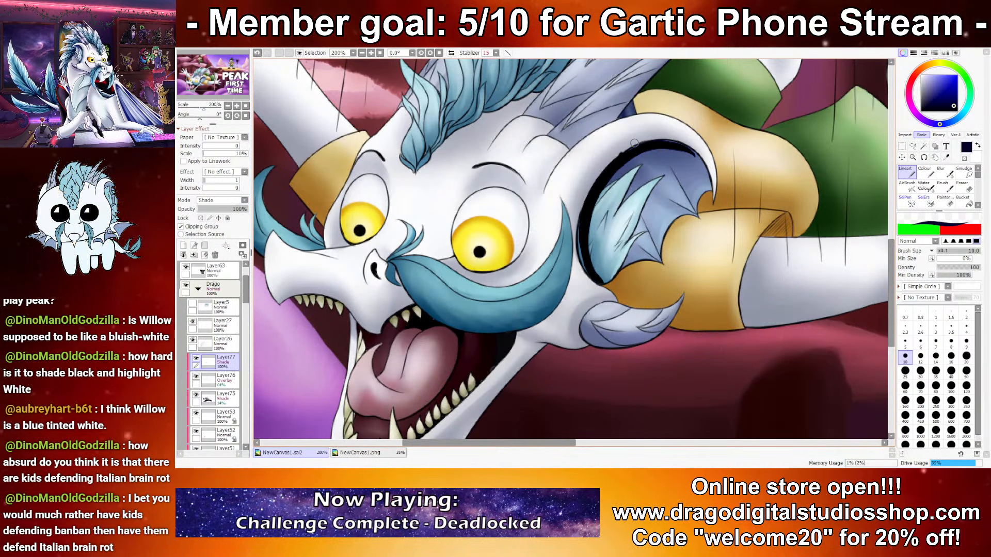
left_click_drag(620, 150, 705, 163)
key("ctrl+z")
mouse_move(600, 284)
left_mouse_down()
mouse_move(580, 265)
mouse_move(569, 220)
mouse_move(618, 159)
mouse_move(574, 250)
mouse_move(581, 261)
mouse_move(578, 196)
mouse_move(628, 140)
mouse_move(699, 159)
left_mouse_up()
key("ctrl+z")
key("ctrl+z")
Step: Paint a dark navy shadow along the ear's inner rim at brush size 10 and lower the shade layer's opacity to 14%
mouse_move(577, 227)
left_mouse_down()
mouse_move(592, 171)
mouse_move(680, 136)
mouse_move(711, 171)
mouse_move(653, 141)
mouse_move(711, 175)
left_mouse_up()
mouse_move(603, 172)
left_mouse_down()
mouse_move(637, 139)
mouse_move(586, 240)
mouse_move(598, 173)
mouse_move(578, 258)
left_mouse_up()
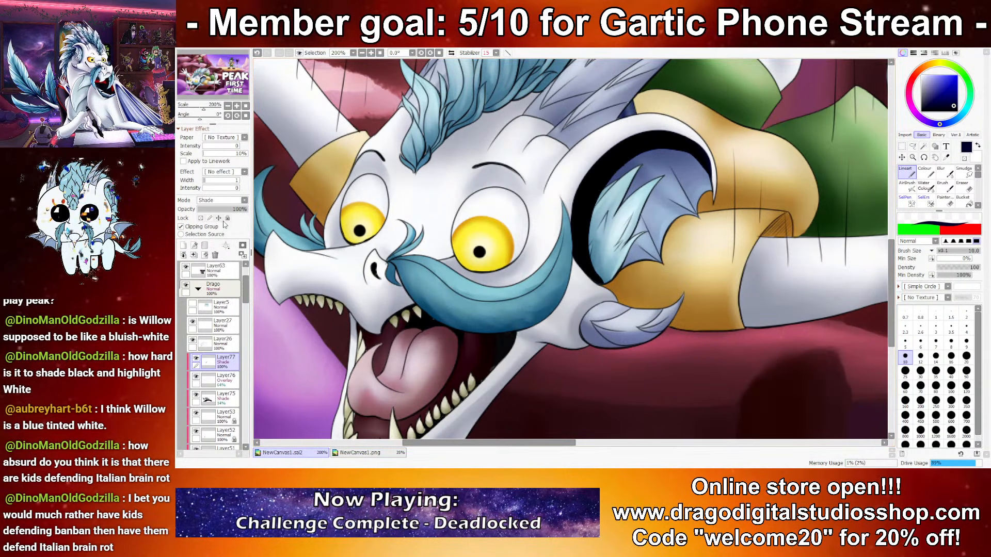
left_click(205, 211)
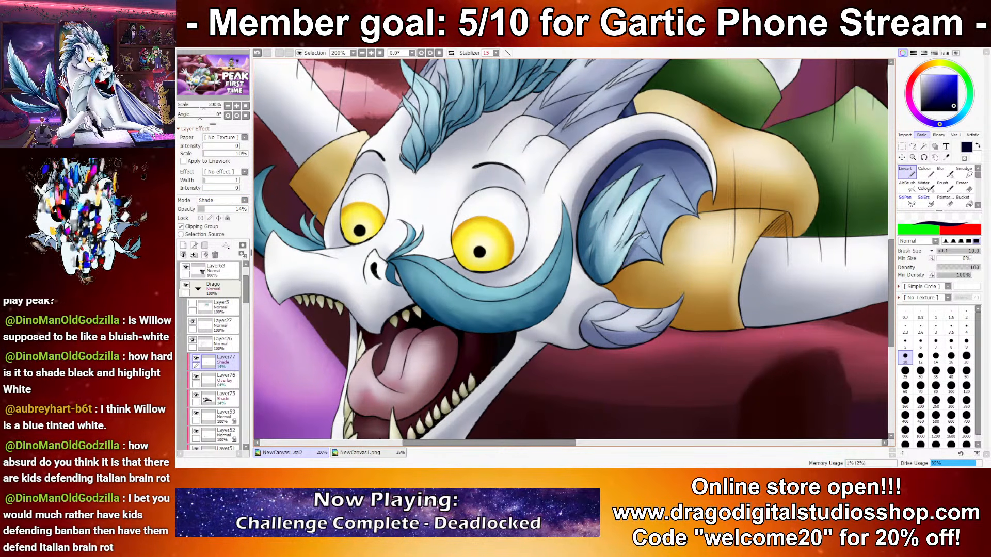
Step: Shade the small cheek fin below the ear with dark navy at brush size 10, undoing the unwanted strokes
mouse_move(634, 236)
left_mouse_down()
mouse_move(661, 184)
mouse_move(634, 185)
left_mouse_up()
left_click_drag(641, 310, 618, 216)
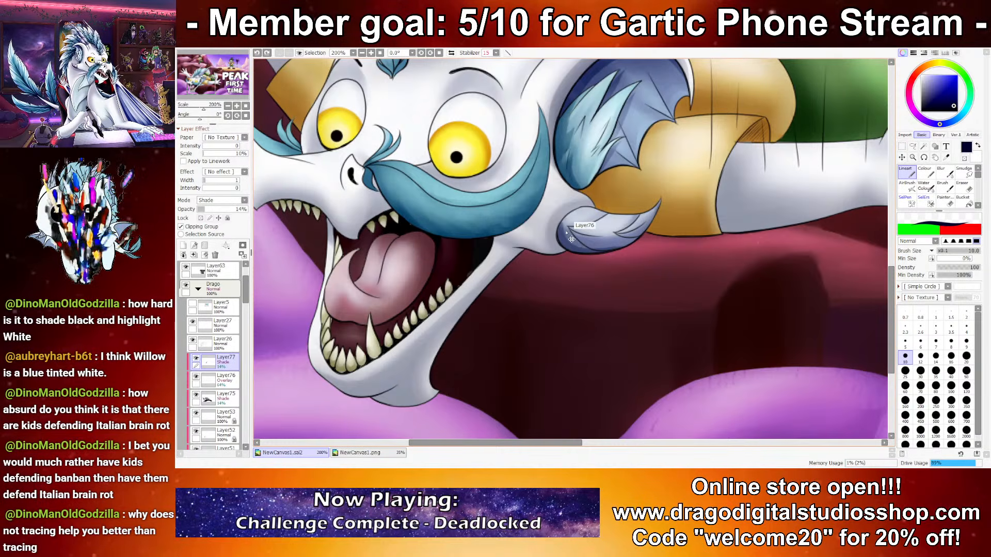
key("ctrl+z")
key("ctrl+y")
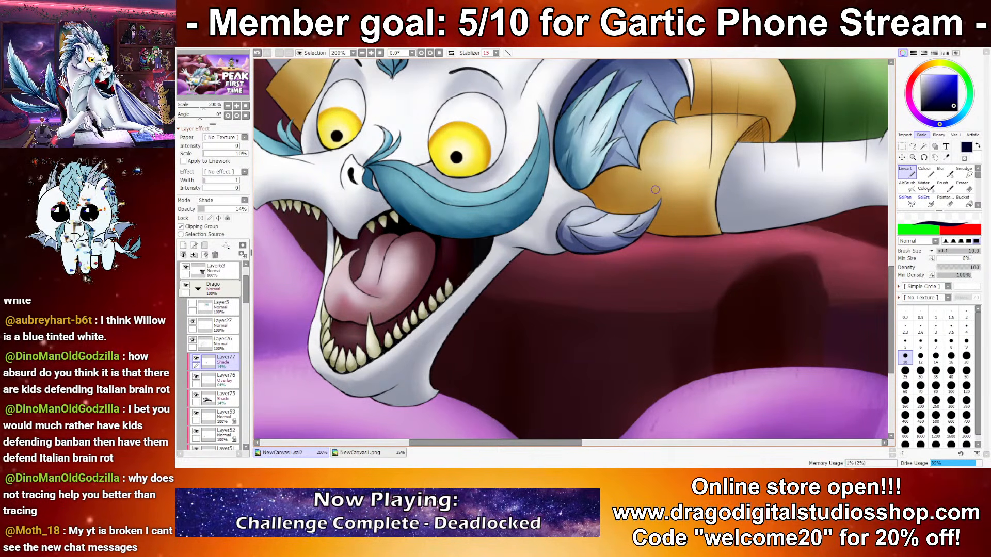
key("ctrl+z")
mouse_move(615, 236)
left_mouse_down()
mouse_move(665, 217)
mouse_move(670, 232)
mouse_move(674, 201)
mouse_move(646, 228)
mouse_move(665, 203)
left_mouse_up()
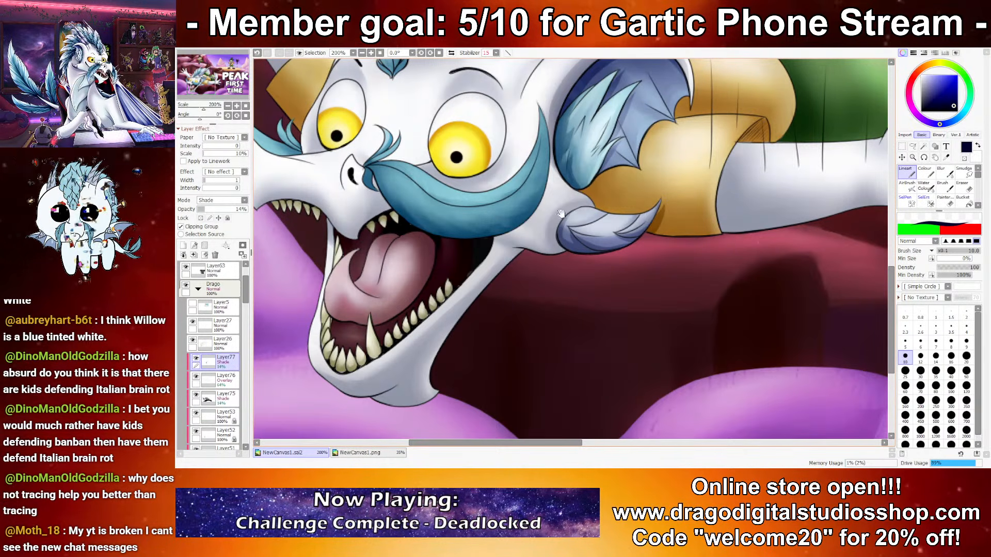
mouse_move(561, 213)
left_mouse_down()
mouse_move(608, 220)
mouse_move(659, 180)
left_mouse_up()
key("ctrl+z")
left_click_drag(598, 235, 659, 197)
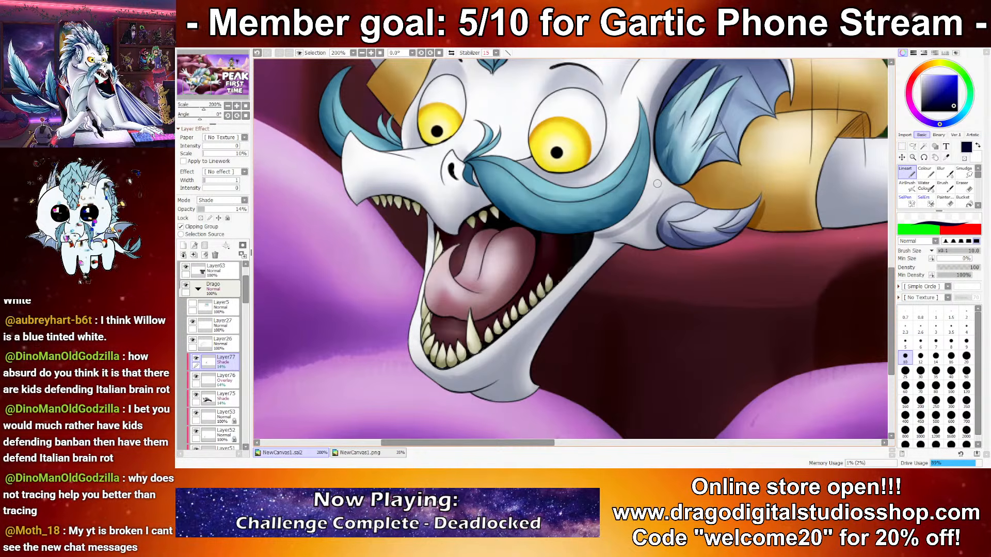
key("ctrl+z")
left_click_drag(482, 171, 514, 204)
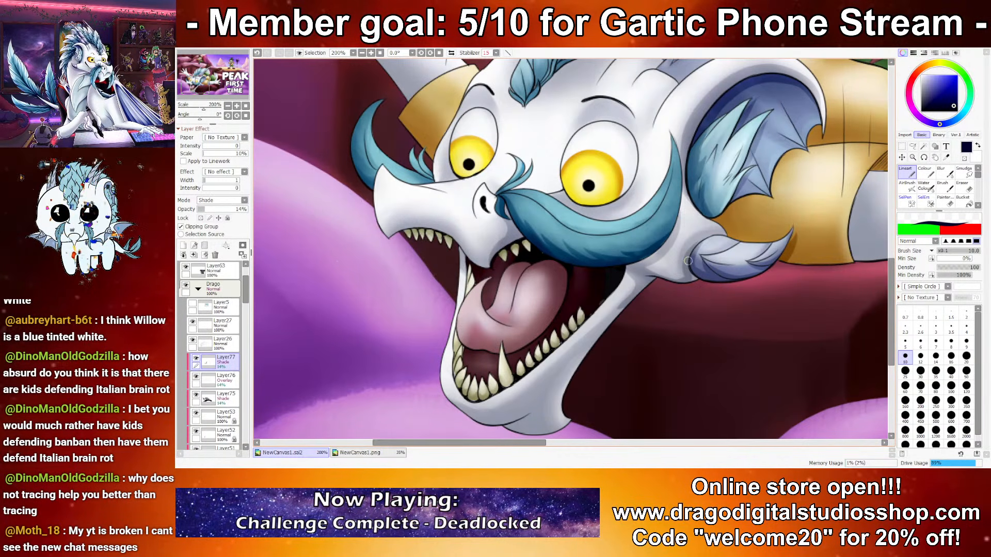
Step: Shade the fold under the dragon's chin with dark navy on the 14% shade layer
scroll(688, 276, "down", 3)
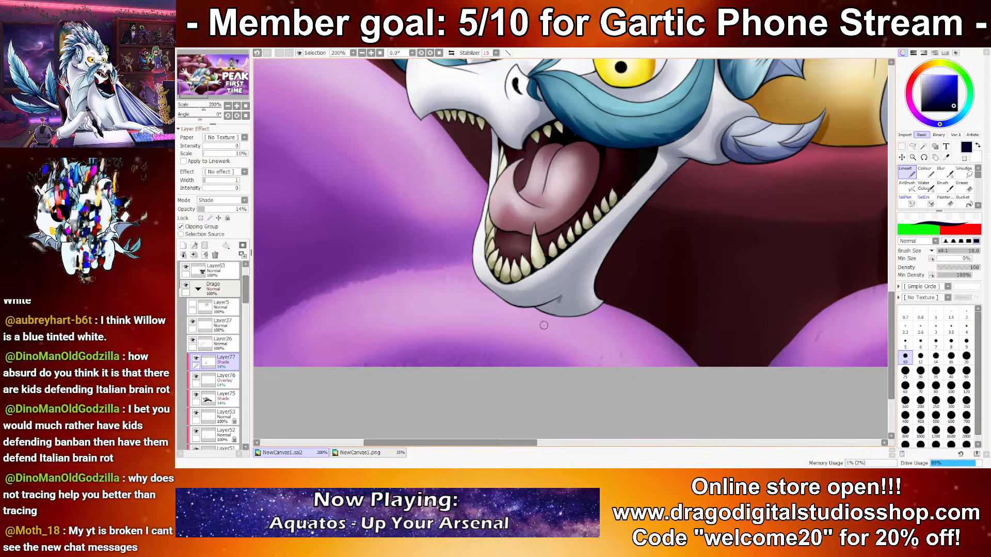
left_click_drag(505, 303, 566, 293)
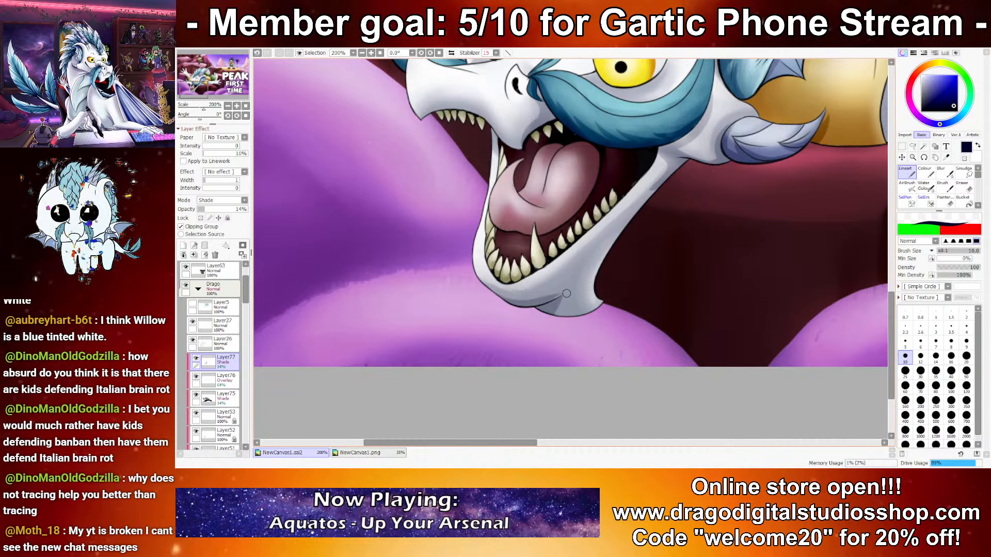
left_click_drag(529, 161, 589, 244)
key("ctrl+z")
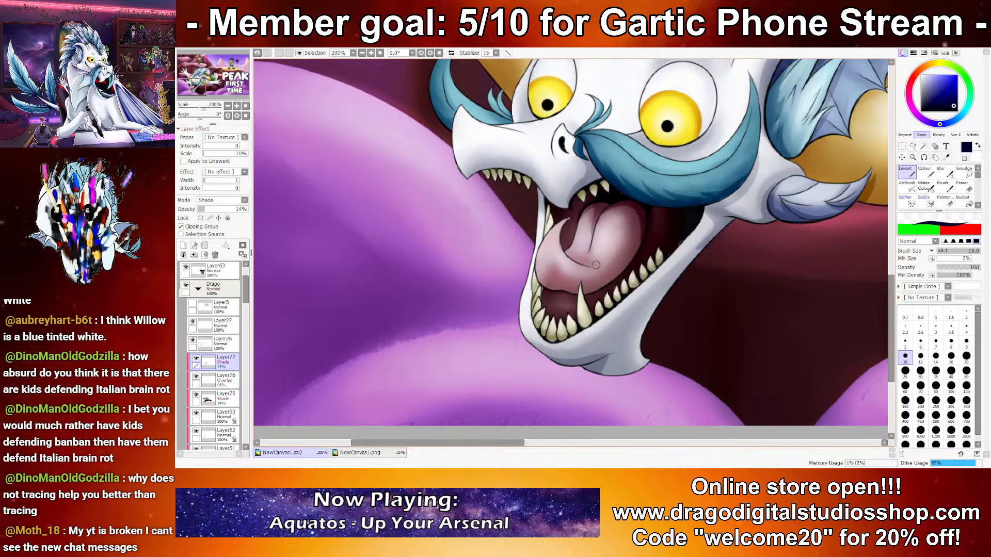
Step: Shade the upper edge of the larger eye's white beneath the eyelid, undoing the unwanted strokes
scroll(596, 266, "down", 8)
scroll(574, 227, "up", 7)
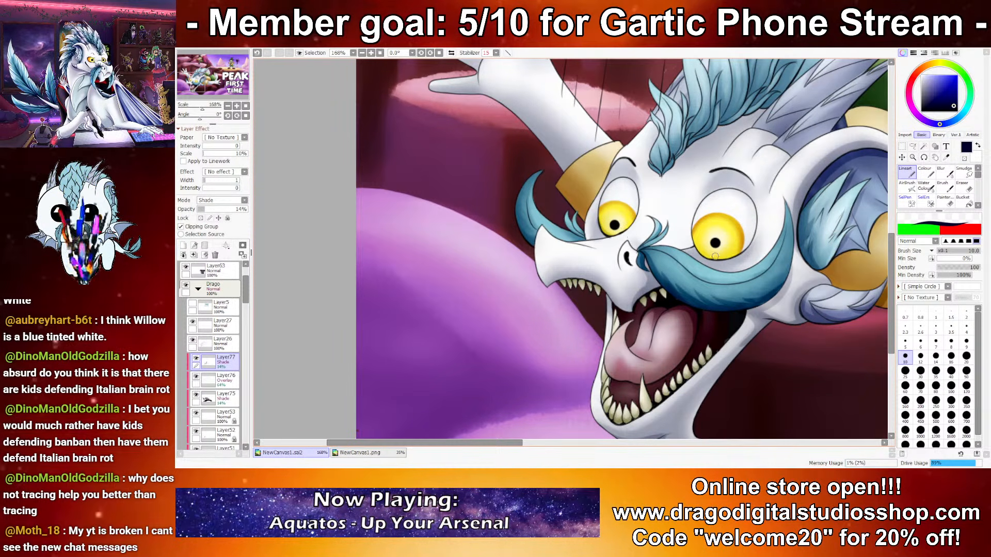
left_click_drag(680, 217, 663, 249)
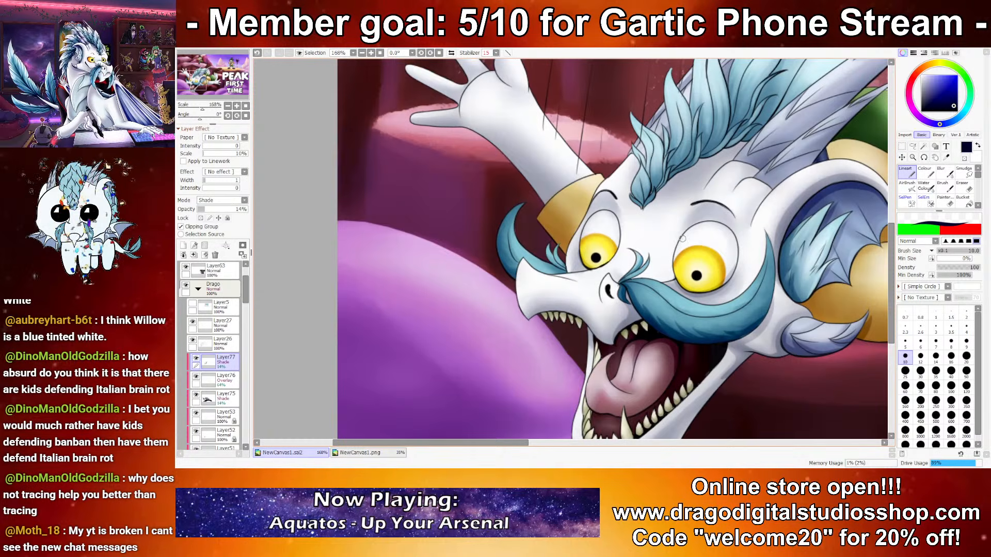
key("ctrl+z")
left_click_drag(718, 214, 735, 233)
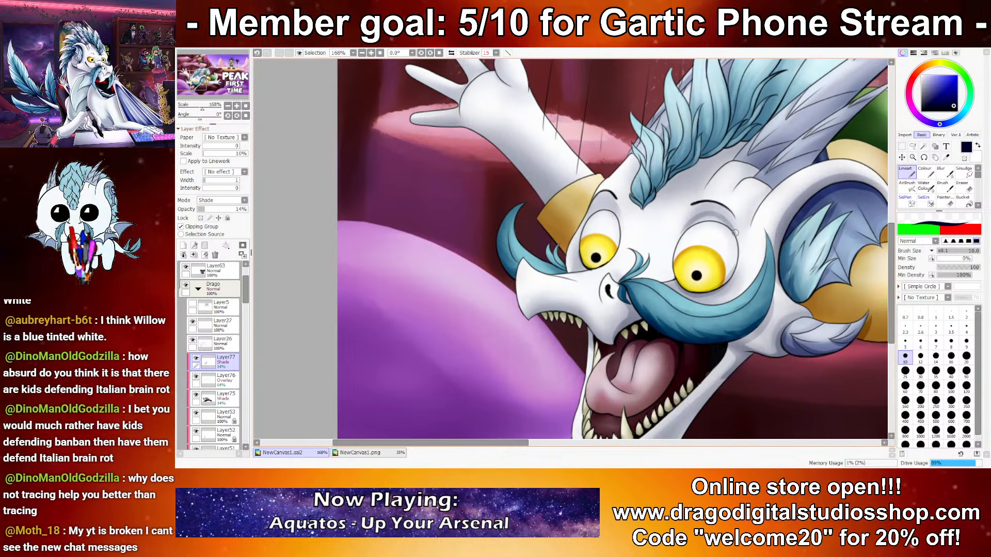
key("ctrl+z")
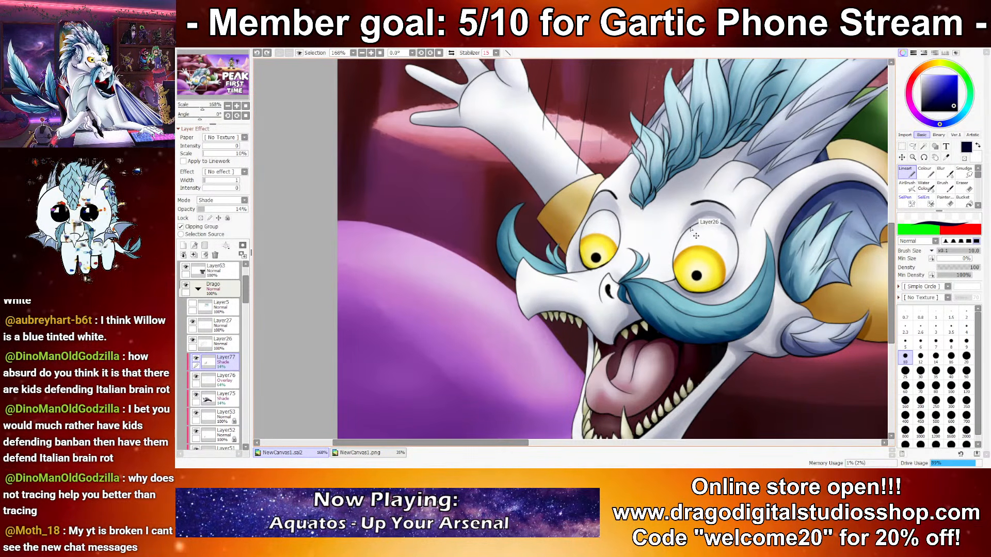
mouse_move(704, 213)
left_mouse_down()
mouse_move(735, 231)
mouse_move(686, 227)
left_mouse_up()
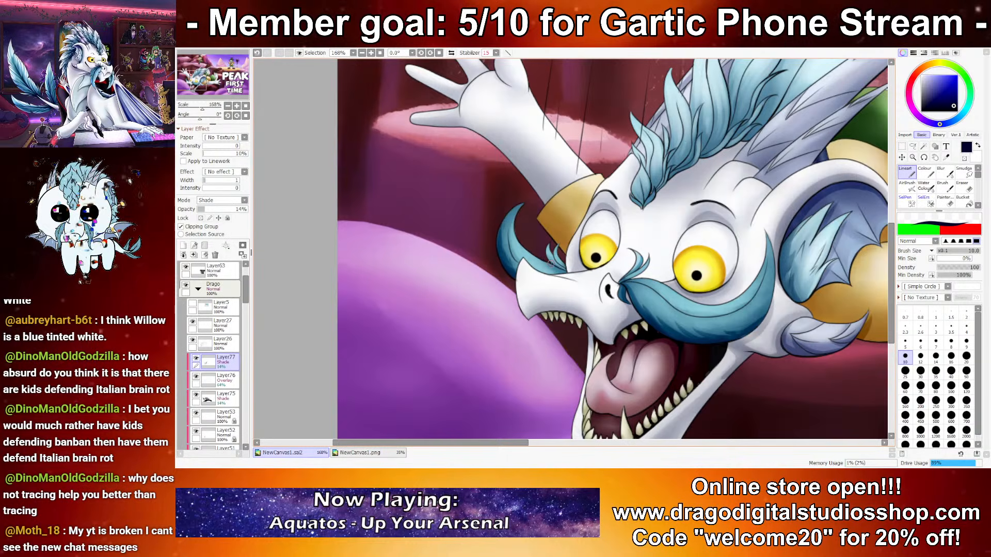
key("ctrl+z")
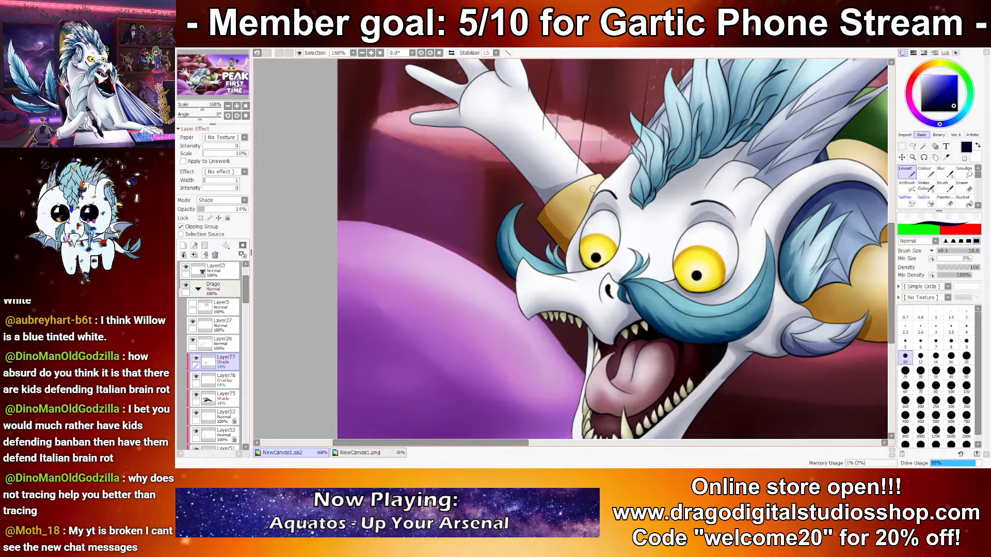
Step: Shade the finger bases of the raised hand with dark navy, switching between the Eraser and the Lineart brush
left_click_drag(530, 182, 599, 276)
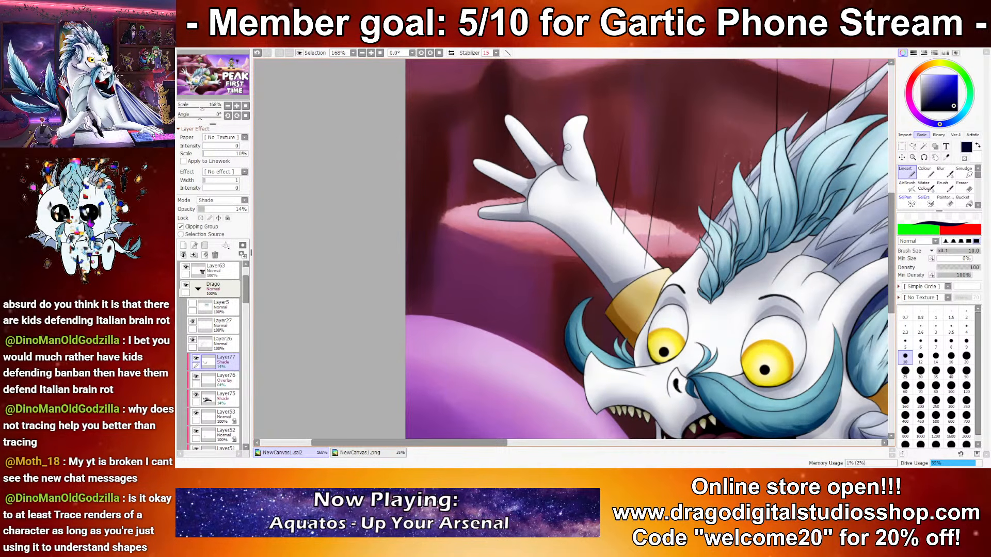
scroll(609, 264, "down", 2)
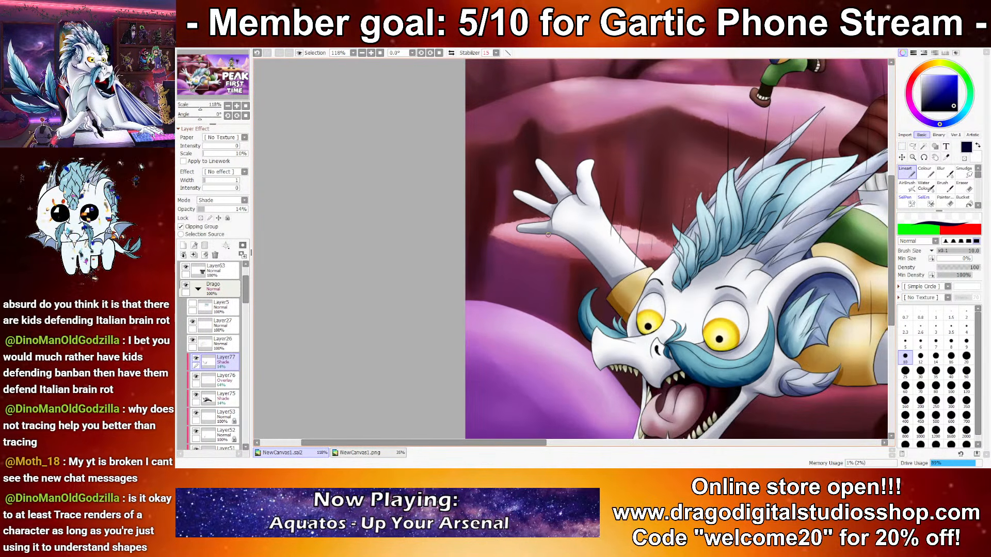
scroll(550, 229, "up", 4)
left_click_drag(549, 228, 652, 250)
key("e")
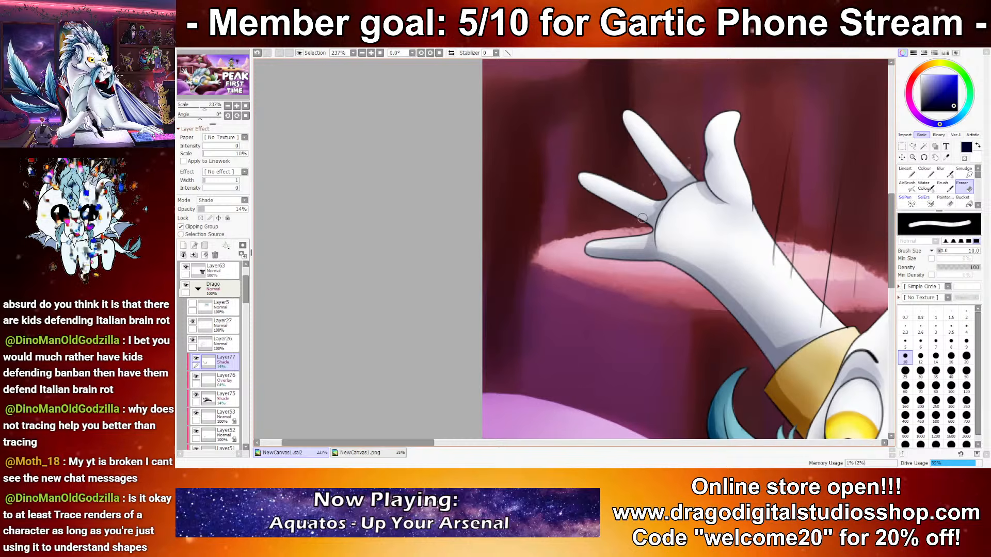
left_click(911, 175)
key("e")
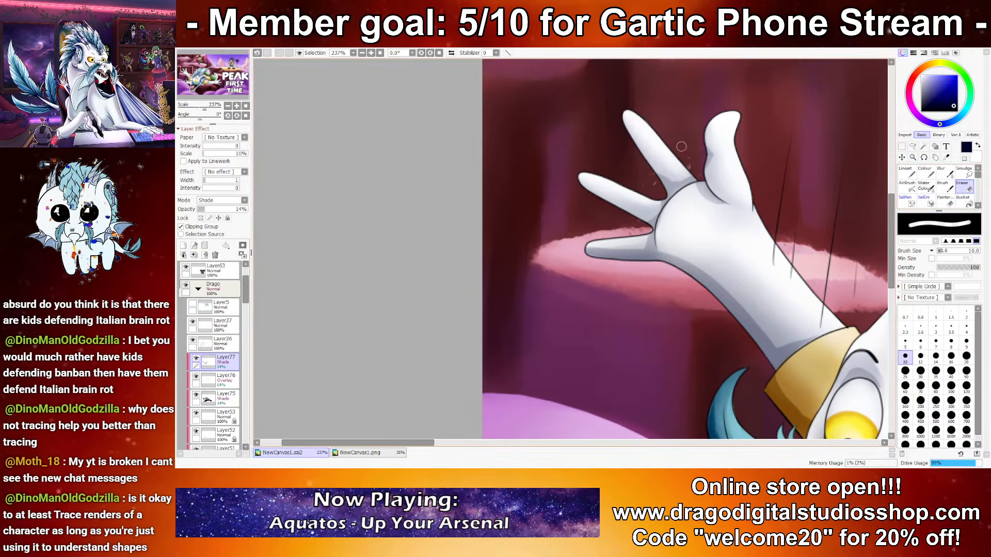
left_click(907, 173)
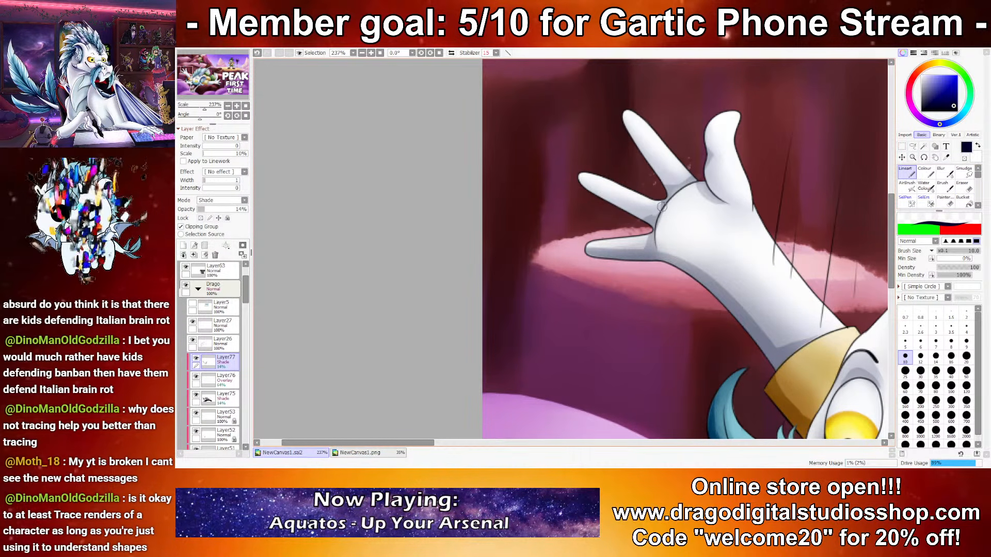
Step: Deepen the shadows between the mane's tufts above the forehead with dark navy strokes at brush size 10
left_click_drag(825, 278, 540, 183)
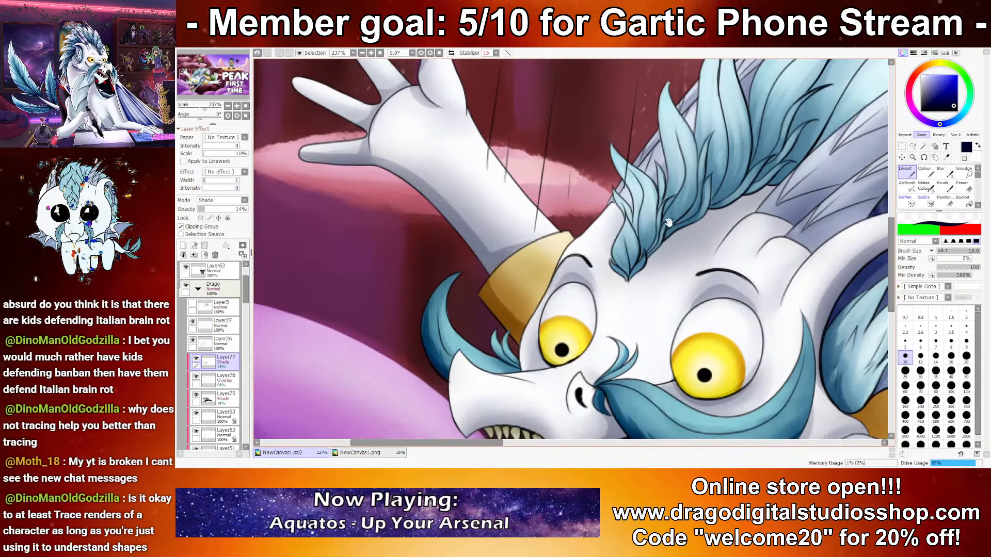
mouse_move(668, 221)
left_mouse_down()
mouse_move(562, 257)
mouse_move(606, 266)
mouse_move(586, 227)
mouse_move(573, 257)
mouse_move(572, 213)
mouse_move(574, 258)
mouse_move(635, 217)
mouse_move(598, 233)
mouse_move(621, 206)
mouse_move(601, 231)
left_mouse_up()
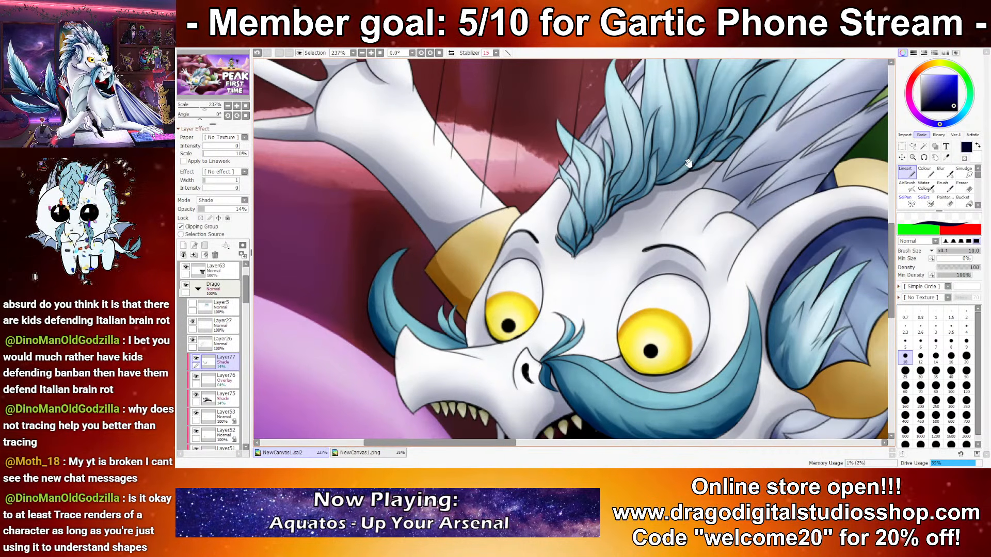
left_click_drag(687, 163, 677, 205)
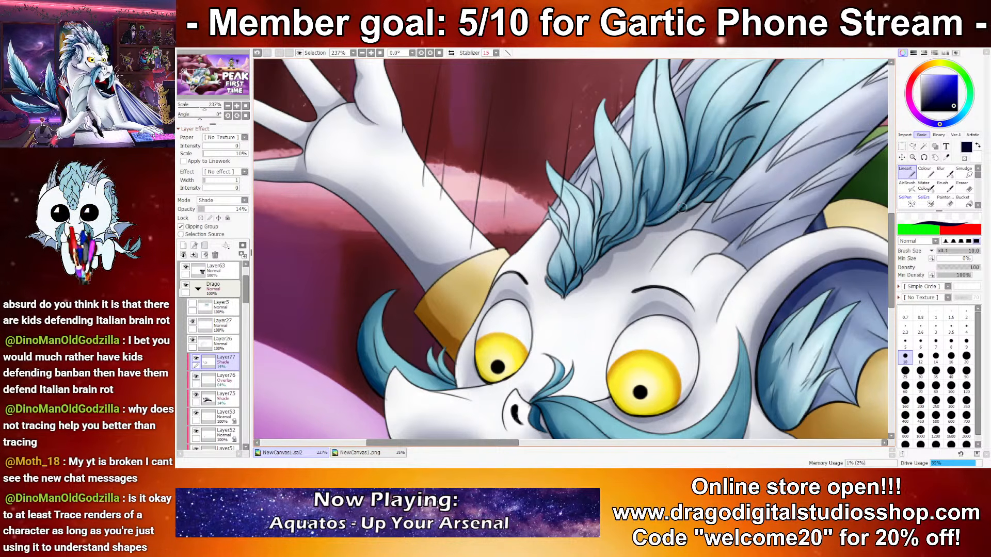
left_click_drag(608, 242, 630, 182)
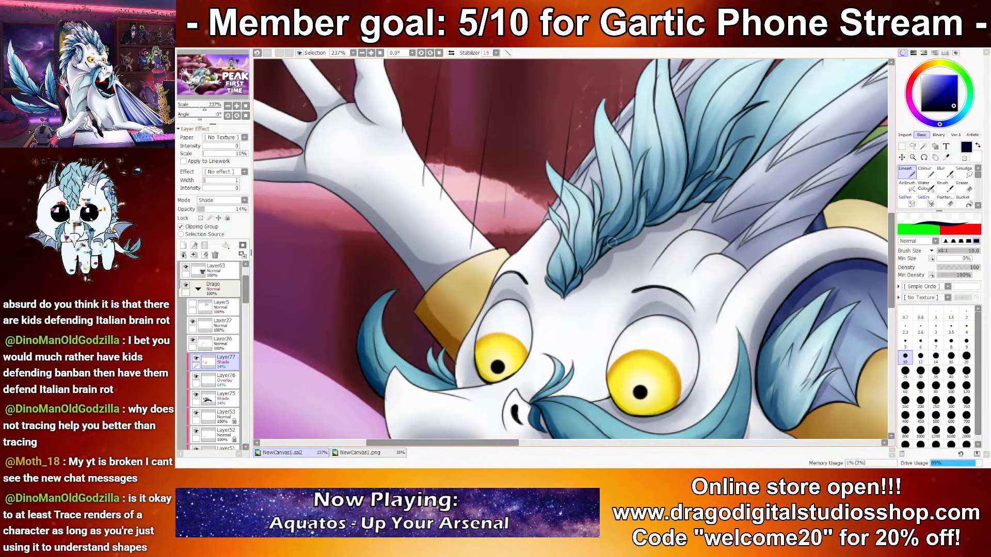
mouse_move(612, 242)
left_mouse_down()
mouse_move(639, 209)
mouse_move(601, 237)
mouse_move(623, 181)
left_mouse_up()
left_click_drag(588, 265, 584, 244)
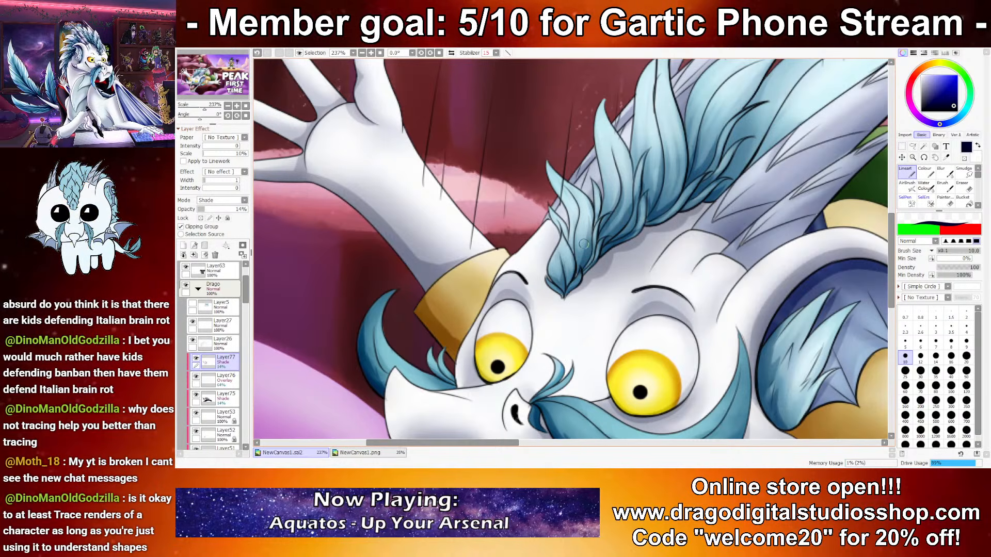
scroll(526, 207, "down", 10)
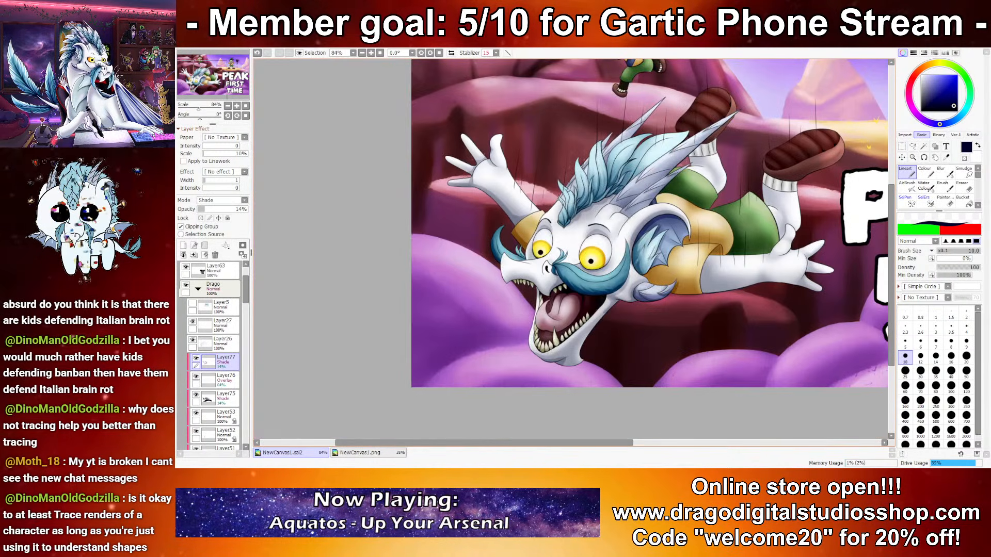
Step: Shade the base of the long pointed fins behind the mane with dark navy, undoing the unwanted stroke
scroll(594, 199, "up", 9)
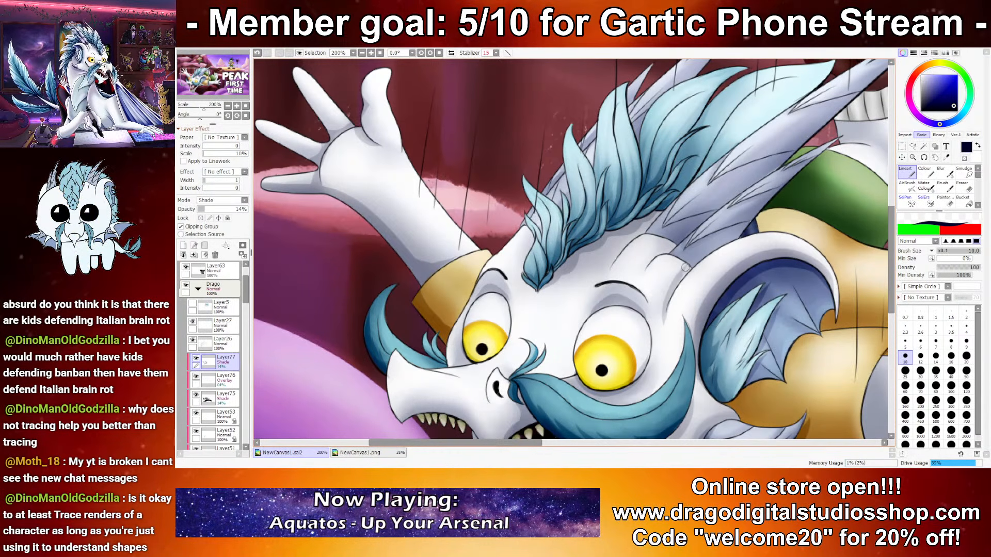
mouse_move(645, 270)
left_mouse_down()
mouse_move(674, 242)
mouse_move(660, 252)
mouse_move(682, 250)
mouse_move(649, 230)
mouse_move(662, 236)
mouse_move(701, 218)
mouse_move(676, 233)
mouse_move(663, 226)
mouse_move(716, 213)
mouse_move(663, 236)
left_mouse_up()
key("ctrl+z")
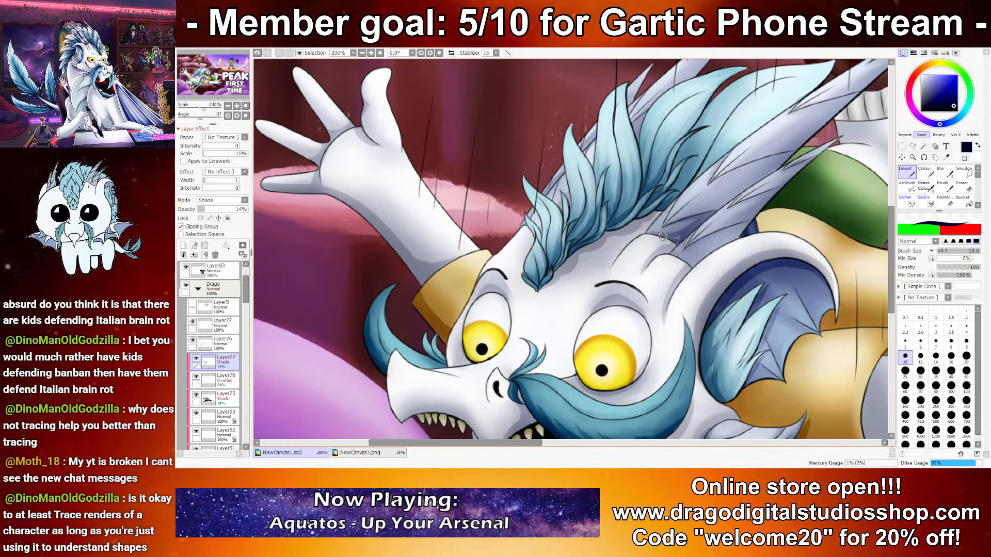
mouse_move(714, 257)
left_mouse_down()
mouse_move(650, 258)
mouse_move(679, 237)
left_mouse_up()
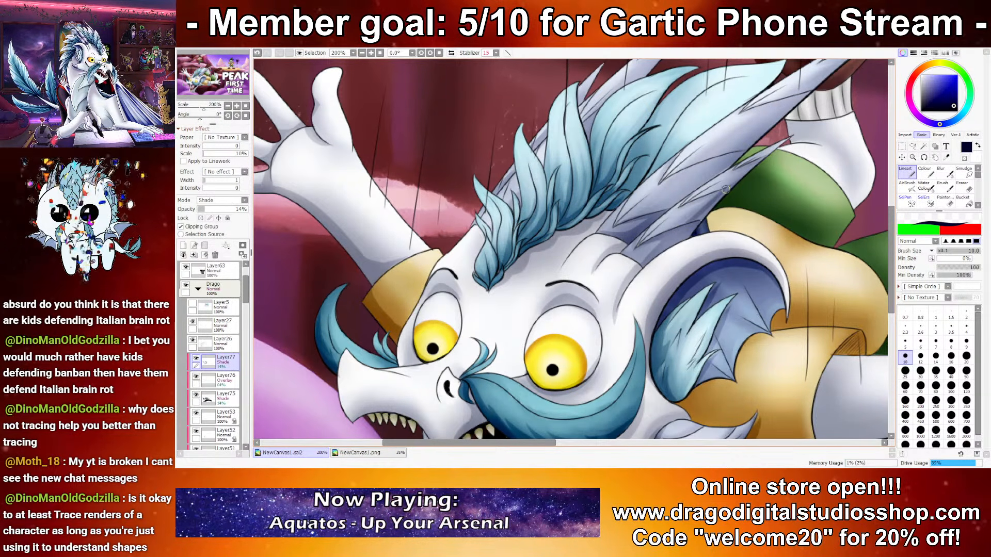
mouse_move(686, 205)
left_mouse_down()
mouse_move(734, 185)
mouse_move(705, 216)
mouse_move(755, 163)
mouse_move(699, 189)
left_mouse_up()
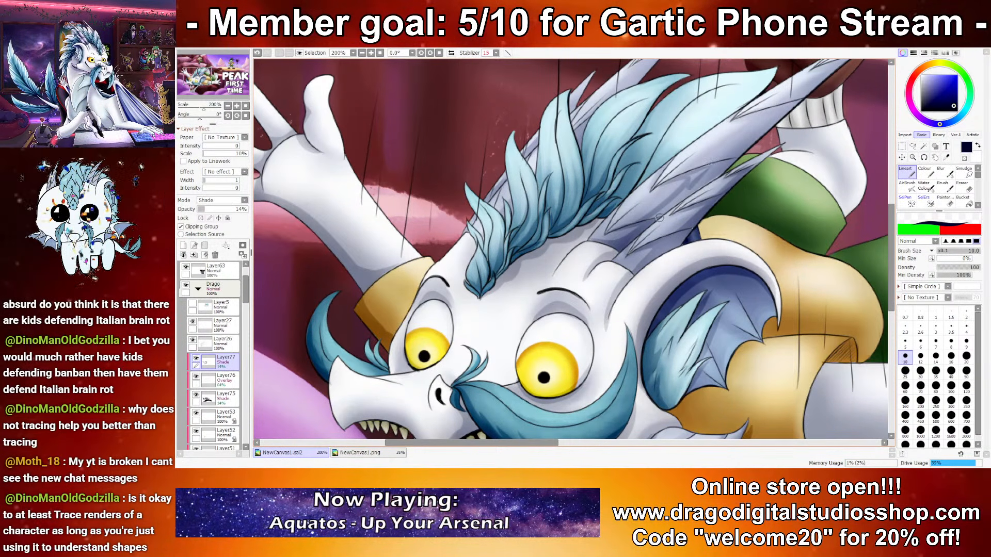
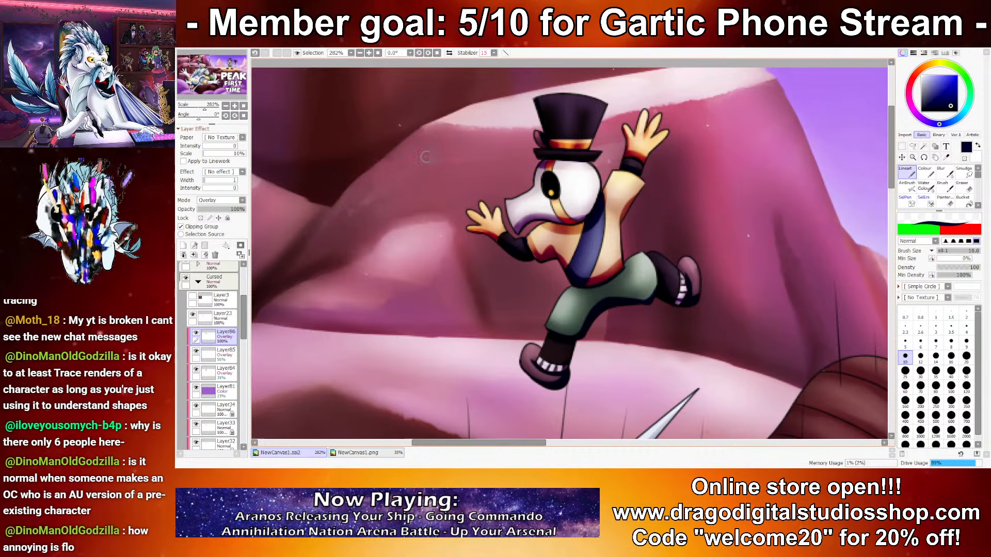
Step: Apply a filter to the top-hat character's active Overlay layer and lower that layer's opacity
left_click(410, 73)
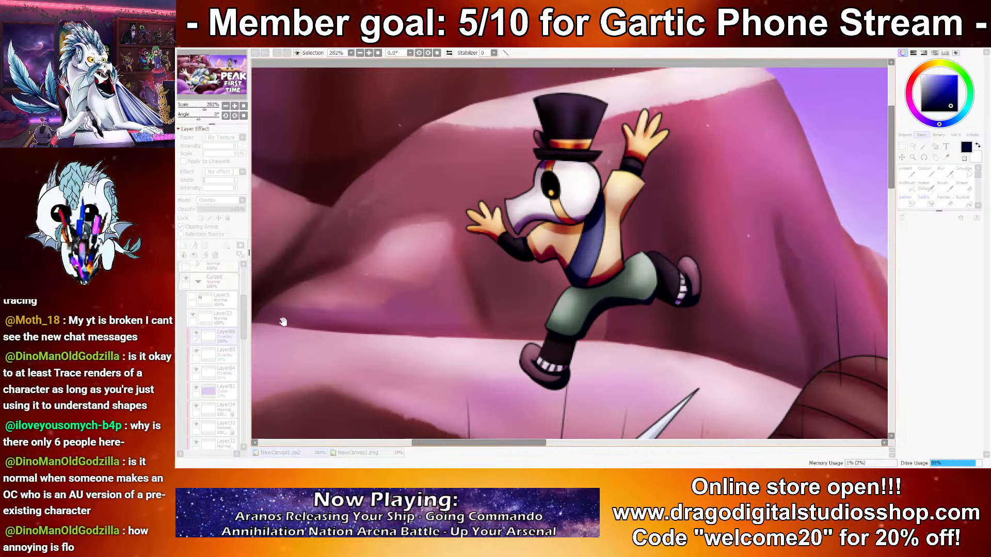
left_click(937, 381)
left_click(216, 209)
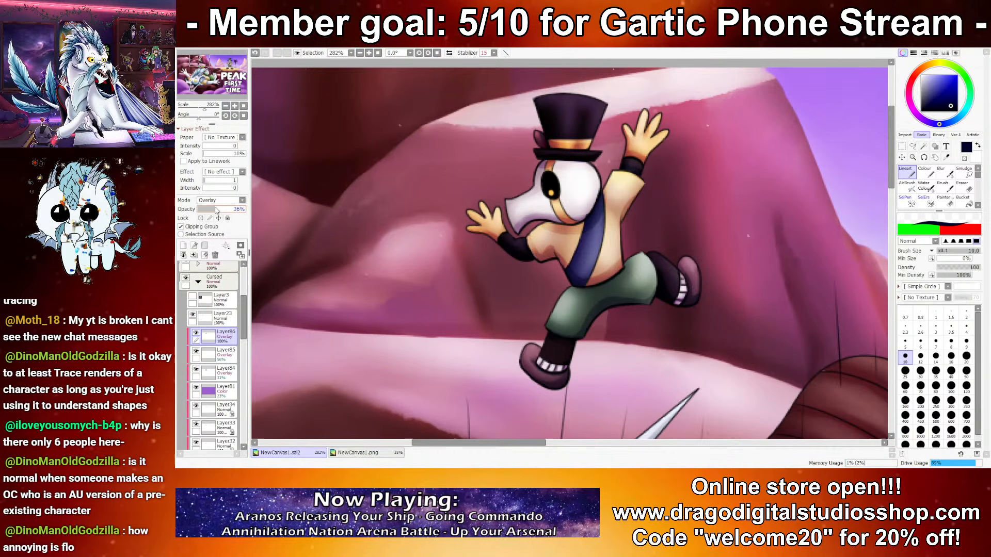
left_click_drag(218, 211, 215, 211)
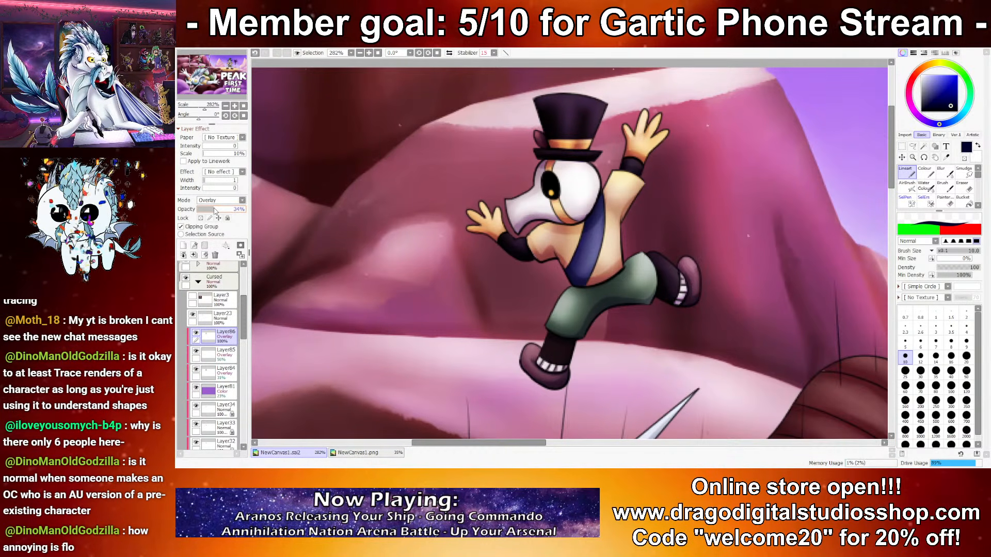
Step: Add a new layer above it, clip it to the character and set its blending mode to Overlay
left_click(183, 246)
left_click(197, 228)
left_click(212, 201)
left_click(212, 225)
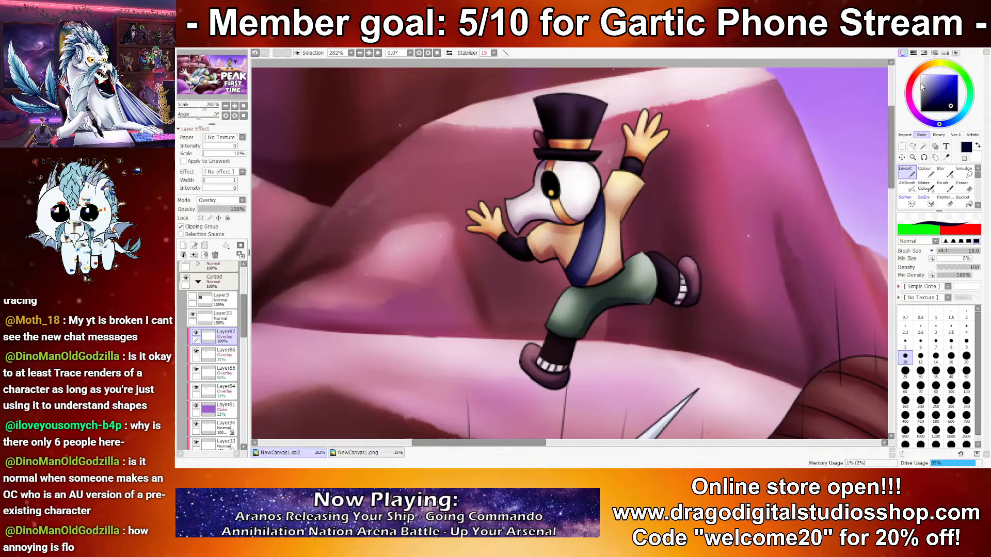
Step: Paint pale highlights on the character's raised leg, rear shoe, hand and clothing, and set the highlight layer's opacity to 55%
left_click(923, 78)
mouse_move(653, 267)
left_mouse_down()
mouse_move(646, 254)
mouse_move(689, 262)
left_mouse_up()
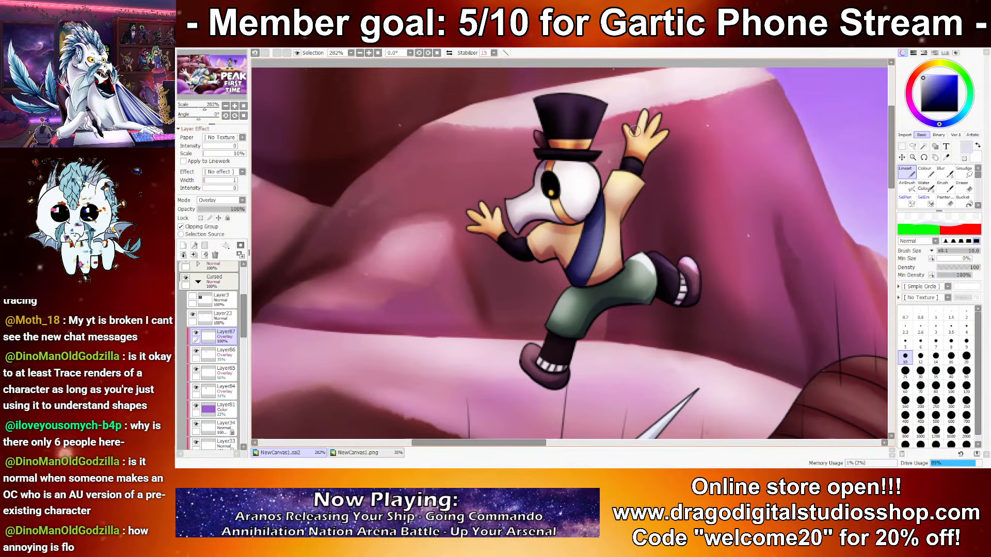
left_click_drag(657, 118, 648, 134)
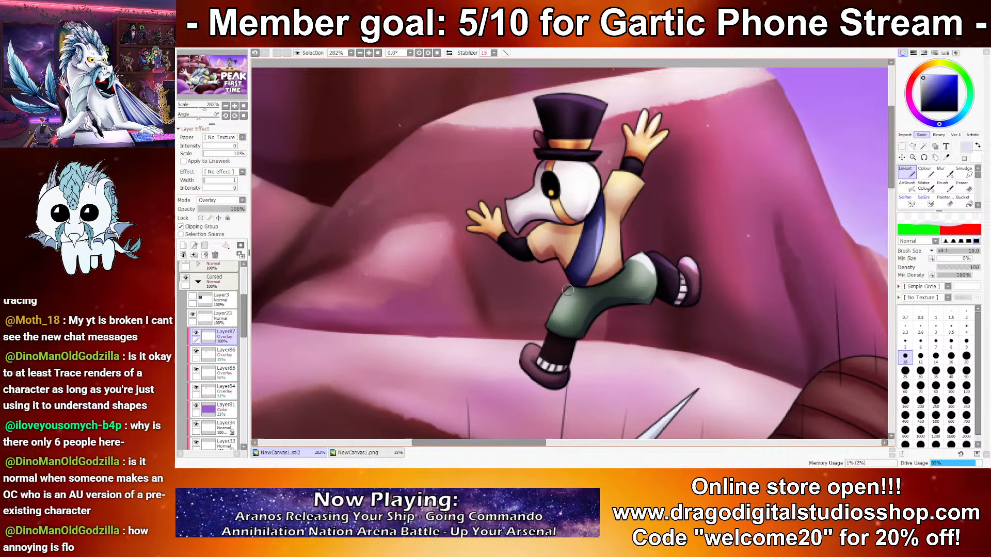
left_click(207, 210)
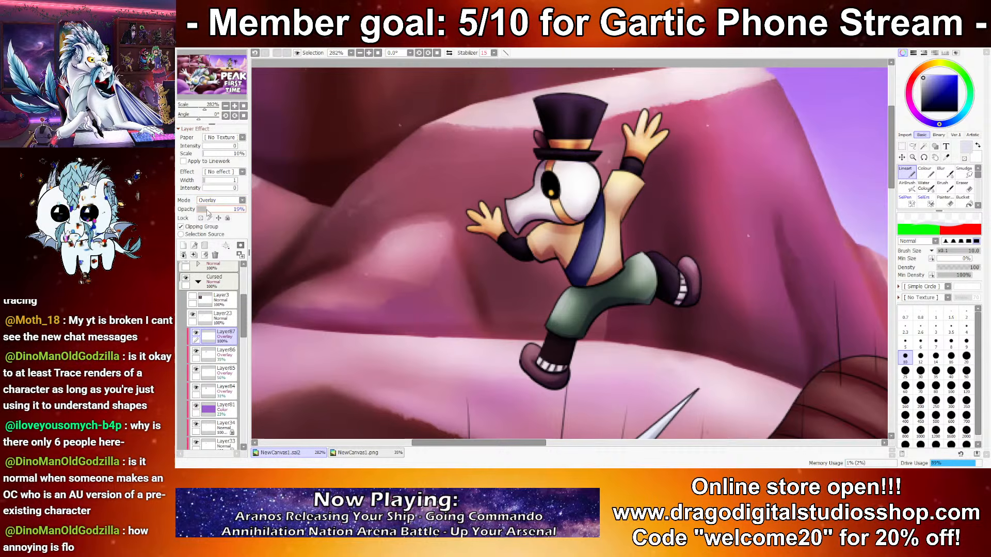
left_click_drag(225, 217, 224, 217)
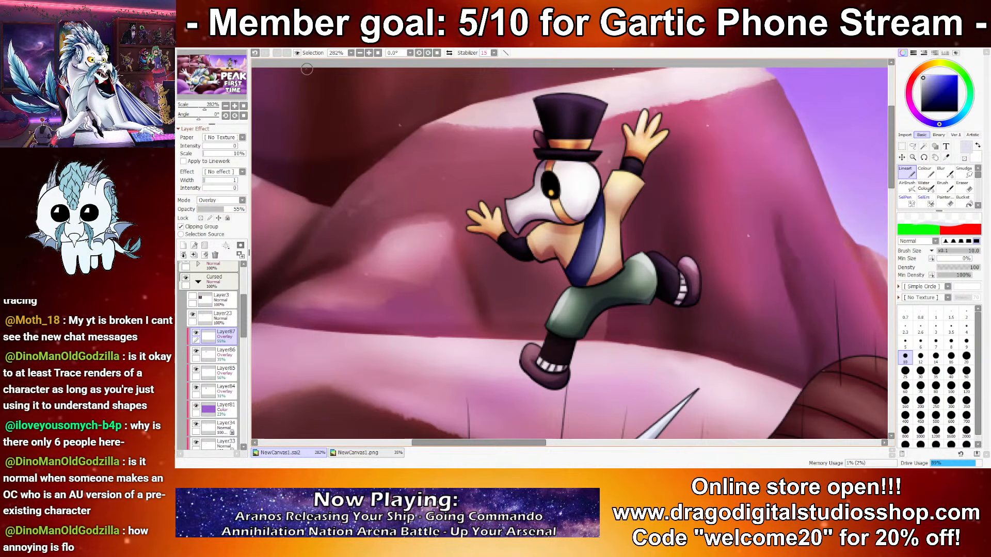
Step: Add a new layer in Overlay mode directly above Layer64 in the BG folder
scroll(499, 165, "down", 9)
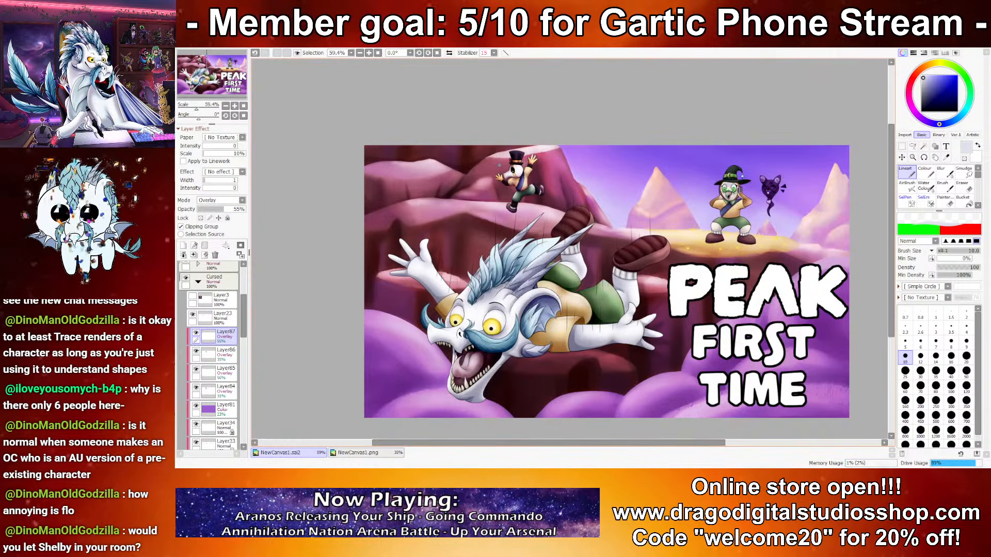
scroll(597, 191, "up", 1)
scroll(225, 351, "down", 2)
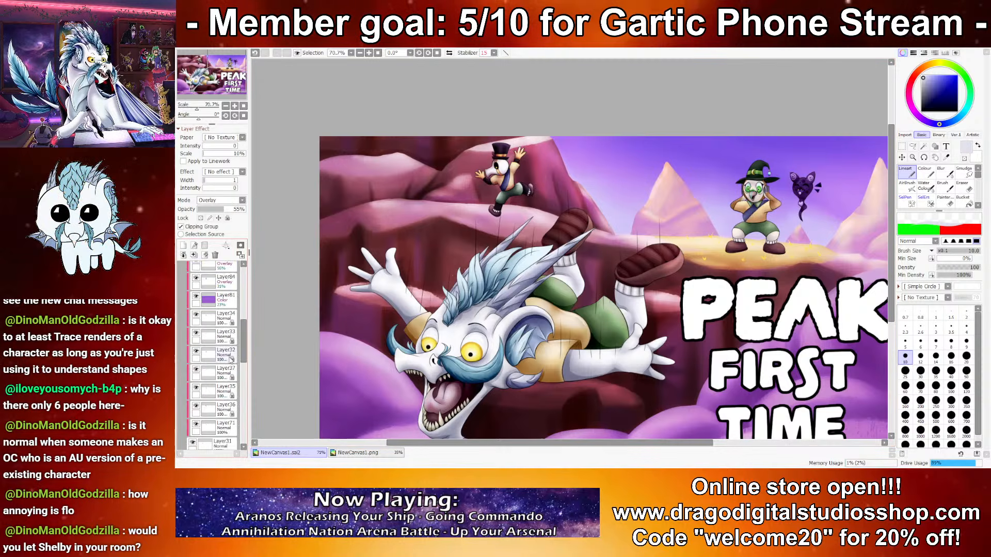
scroll(224, 351, "down", 5)
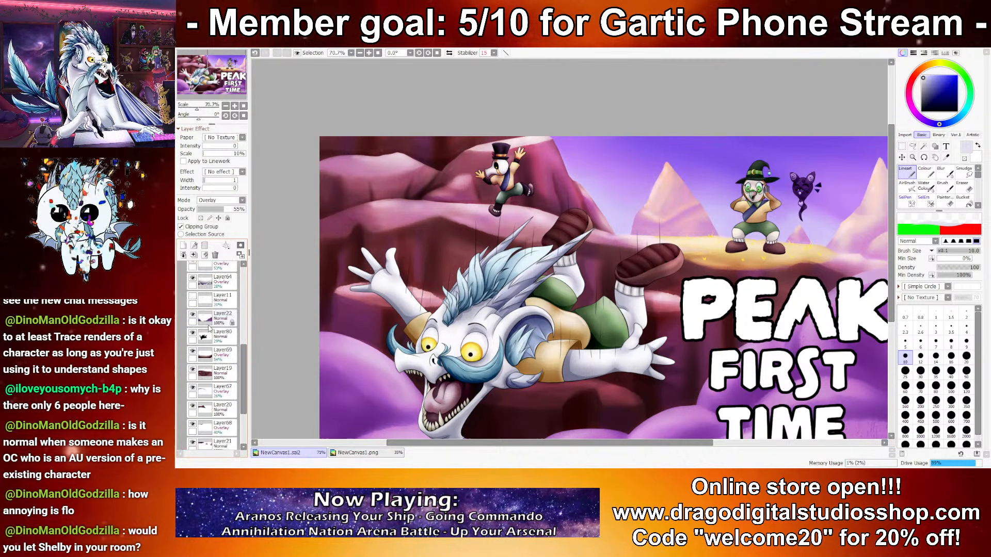
scroll(220, 325, "up", 5)
left_click(217, 353)
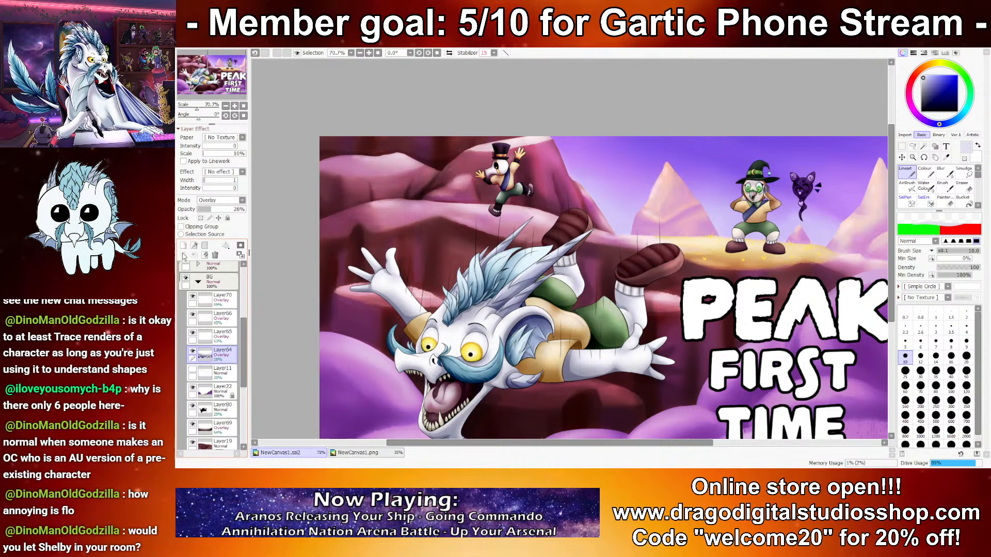
left_click(221, 200)
left_click(221, 227)
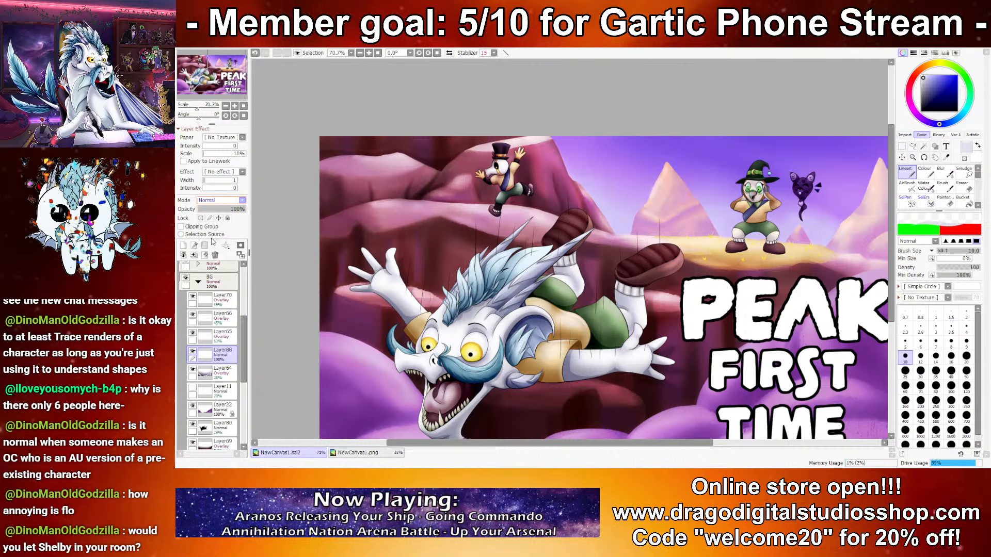
Step: Paint a dark navy oval shadow on the pink ledge beneath the running character's foot with a size 25 brush
scroll(482, 203, "up", 8)
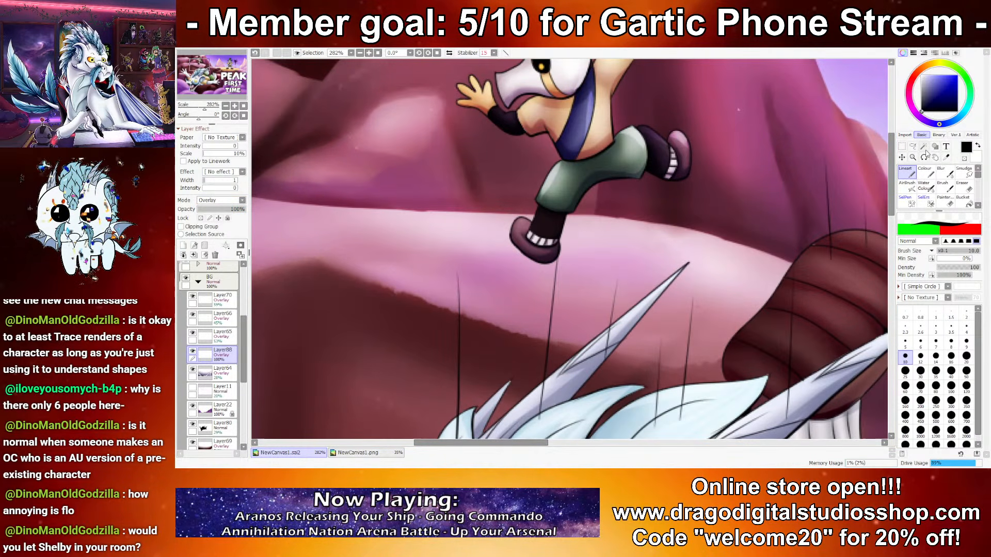
left_click(905, 371)
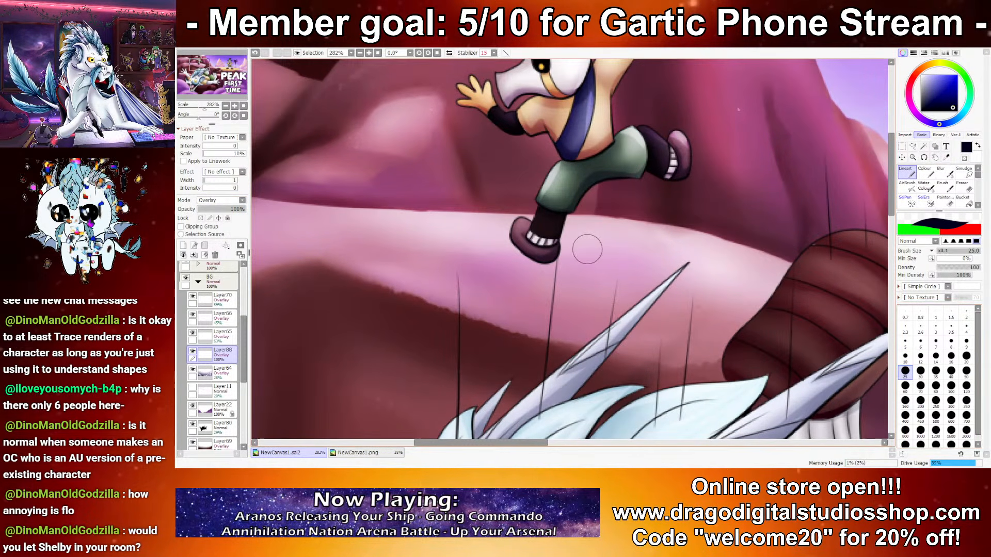
mouse_move(562, 253)
left_mouse_down()
mouse_move(687, 249)
mouse_move(495, 248)
left_mouse_up()
key("ctrl+z")
mouse_move(599, 241)
left_mouse_down()
mouse_move(683, 255)
mouse_move(497, 250)
mouse_move(654, 259)
left_mouse_up()
key("ctrl+z")
mouse_move(599, 245)
left_mouse_down()
mouse_move(563, 273)
mouse_move(646, 238)
mouse_move(539, 265)
mouse_move(614, 240)
mouse_move(493, 249)
mouse_move(703, 251)
mouse_move(479, 248)
mouse_move(675, 243)
mouse_move(589, 256)
left_mouse_up()
key("ctrl+z")
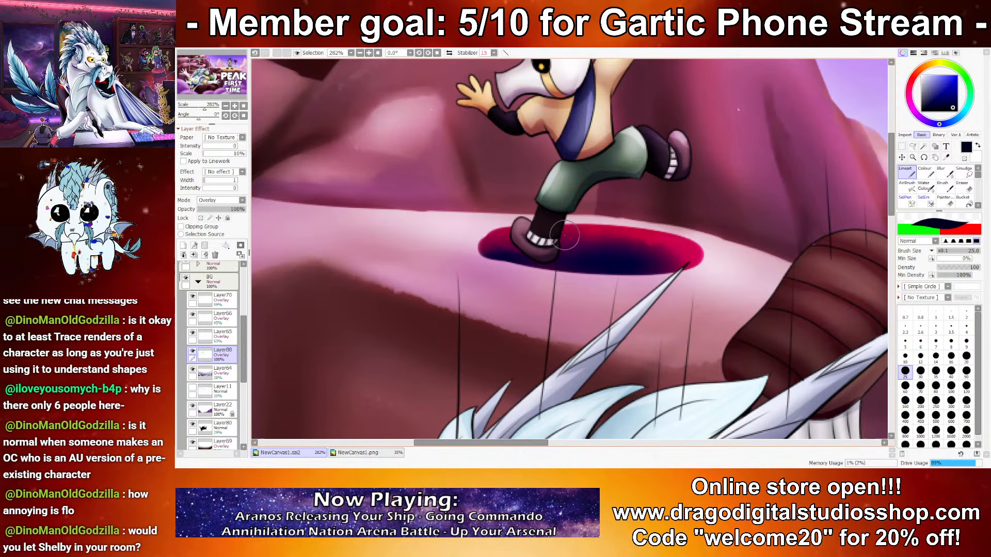
key("ctrl+z")
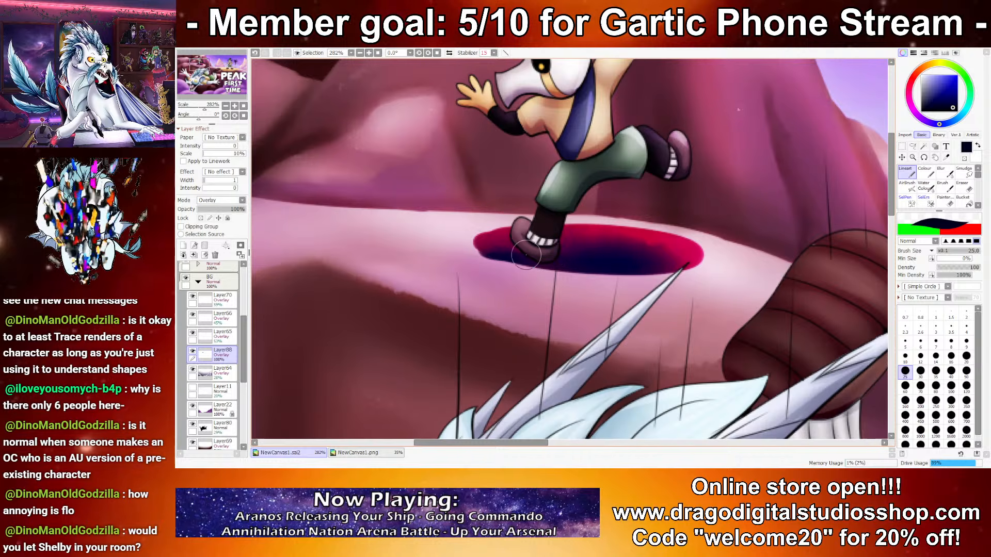
mouse_move(512, 235)
left_mouse_down()
mouse_move(490, 236)
mouse_move(506, 257)
mouse_move(628, 261)
mouse_move(507, 231)
mouse_move(484, 252)
mouse_move(635, 267)
left_mouse_up()
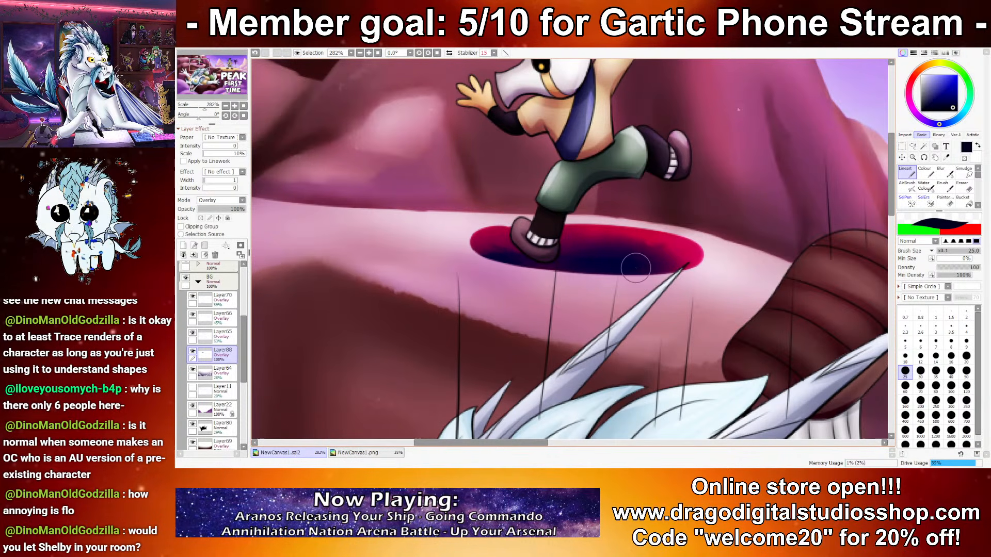
Step: Lower the shadow layer's opacity and change its blending mode to Multiply
left_click(210, 209)
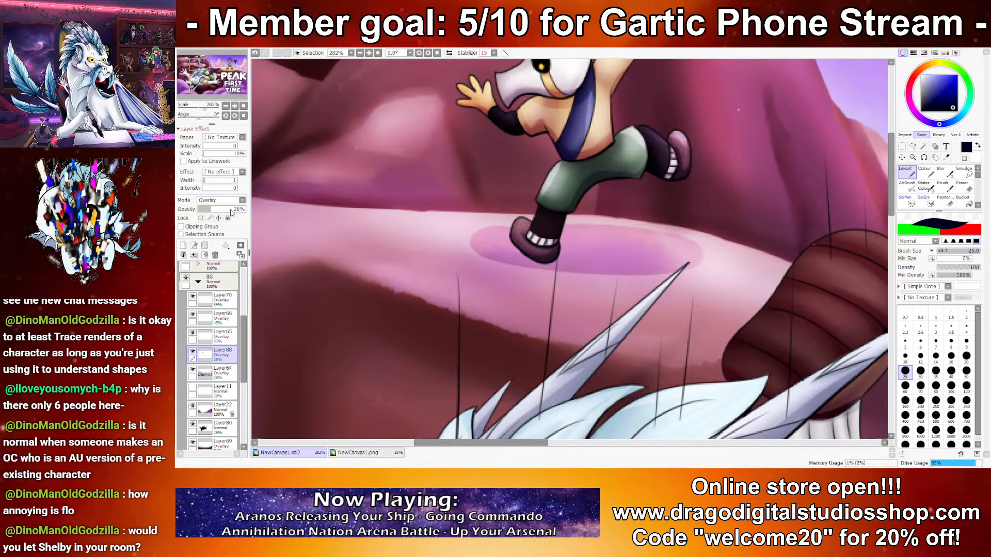
scroll(508, 255, "down", 12)
scroll(564, 267, "up", 6)
scroll(437, 260, "up", 5)
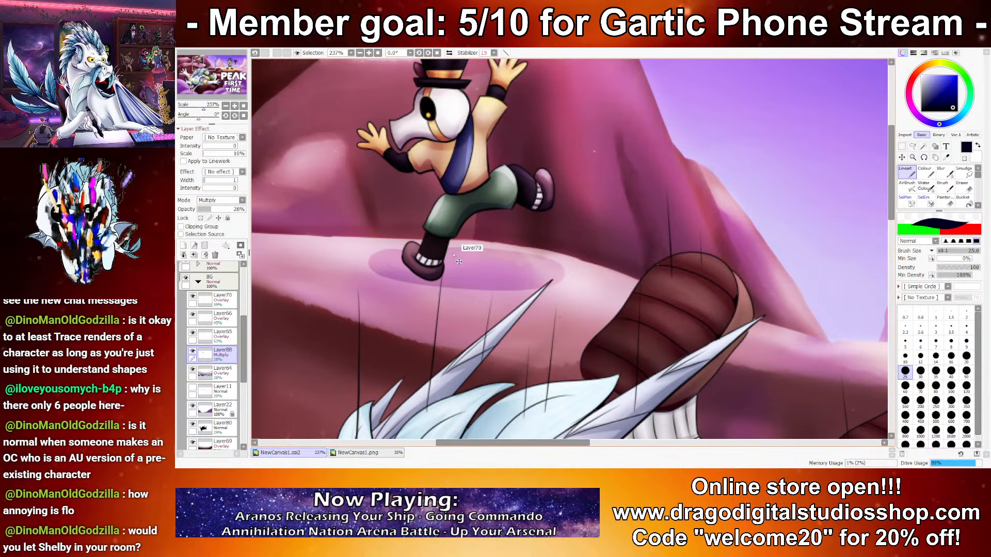
Step: Transform the oval shadow to make it slightly larger under the character's foot
key("ctrl+t")
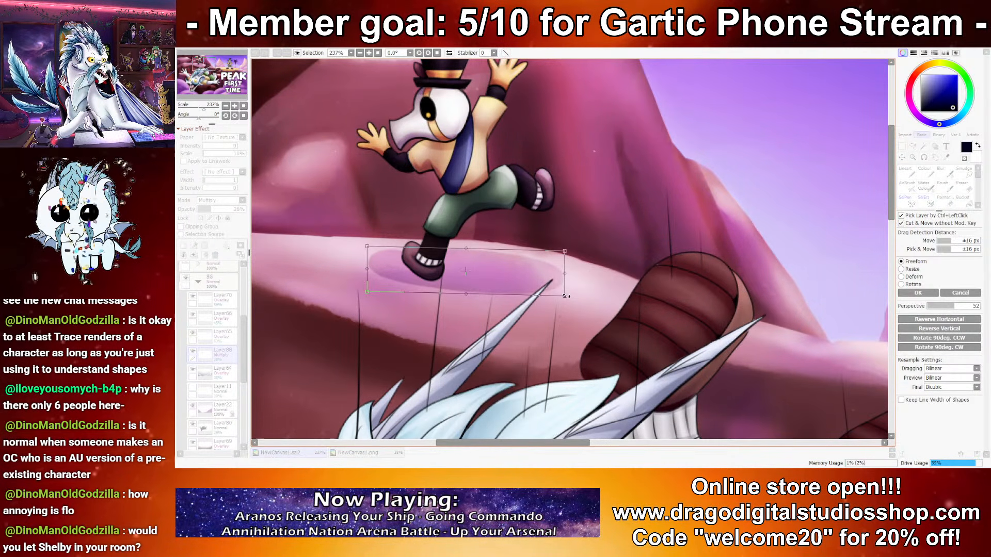
mouse_move(565, 296)
left_mouse_down()
mouse_move(579, 303)
mouse_move(552, 282)
left_mouse_up()
key("Return")
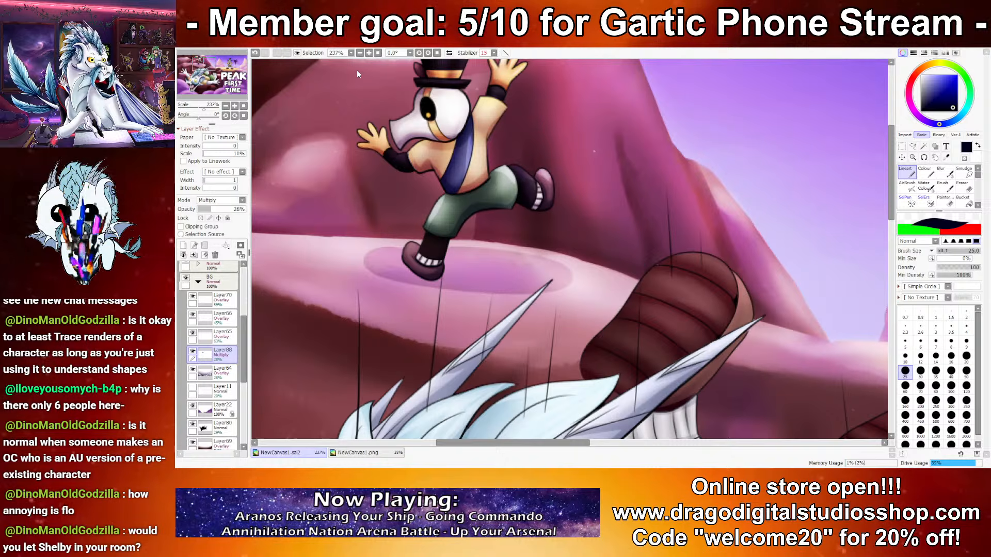
Step: Soften the oval shadow with a filter and set its layer's opacity to 53%
left_click(389, 72)
mouse_move(732, 346)
left_mouse_down()
mouse_move(742, 347)
mouse_move(732, 348)
left_mouse_up()
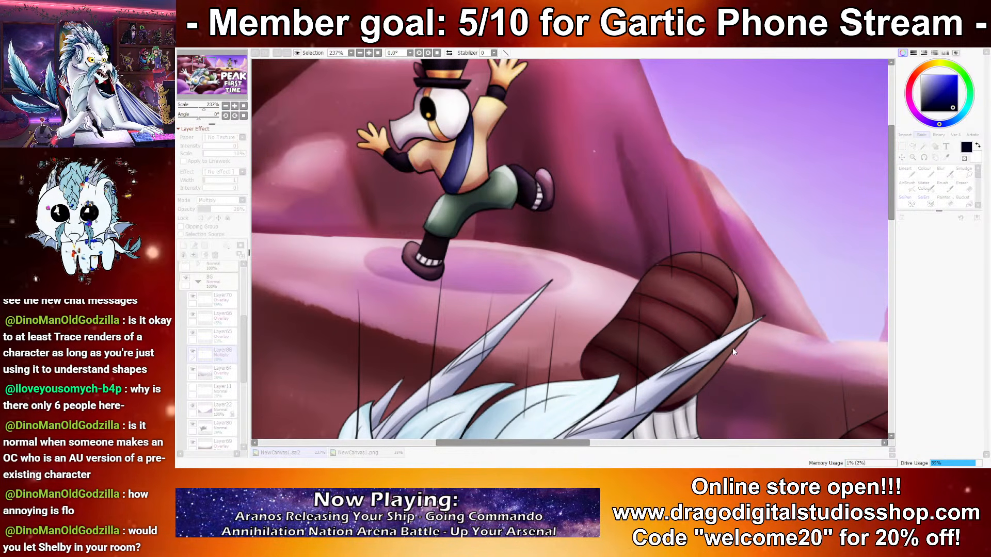
left_click(850, 357)
mouse_move(218, 209)
left_mouse_down()
mouse_move(226, 209)
mouse_move(208, 216)
left_mouse_up()
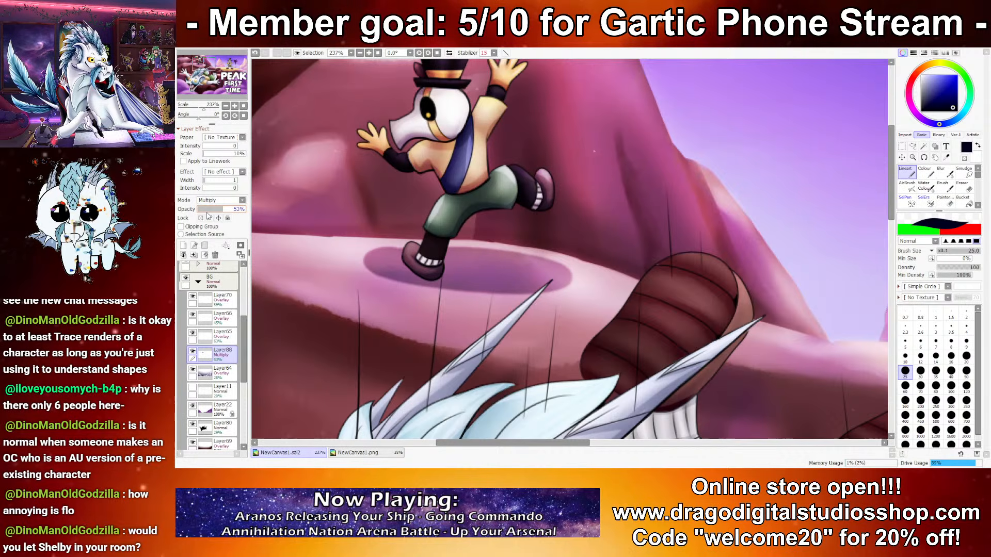
Step: Fade the edges of the oval shadow with a soft eraser brush enlarged to size 60
left_click(945, 200)
key("[")
key("[")
key("[")
key("[")
key("[")
key("[")
key("[")
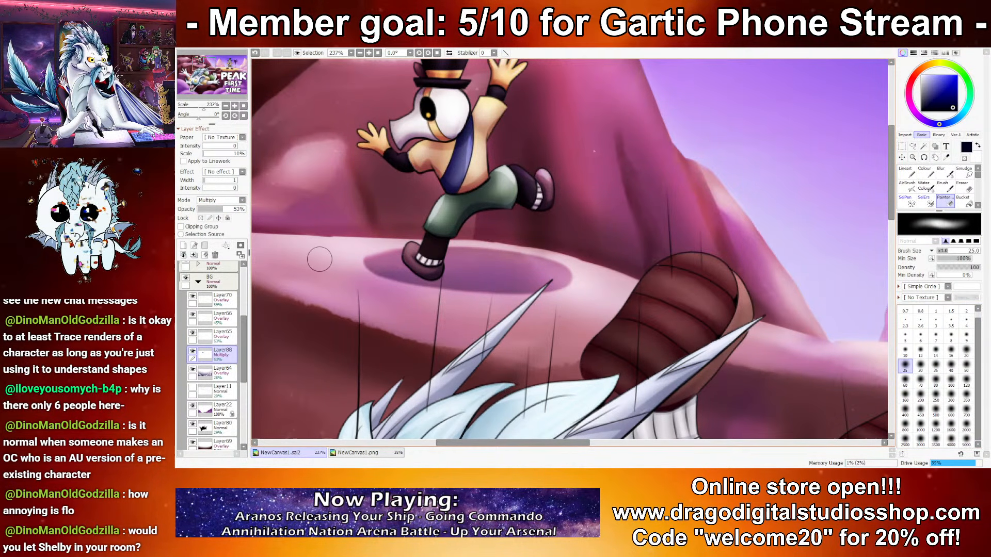
scroll(441, 284, "down", 11)
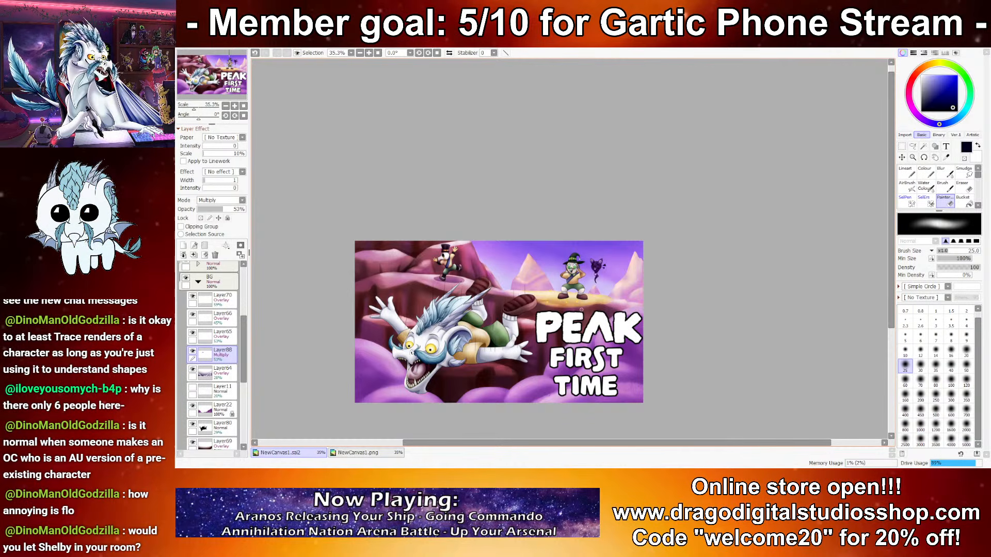
scroll(445, 269, "up", 8)
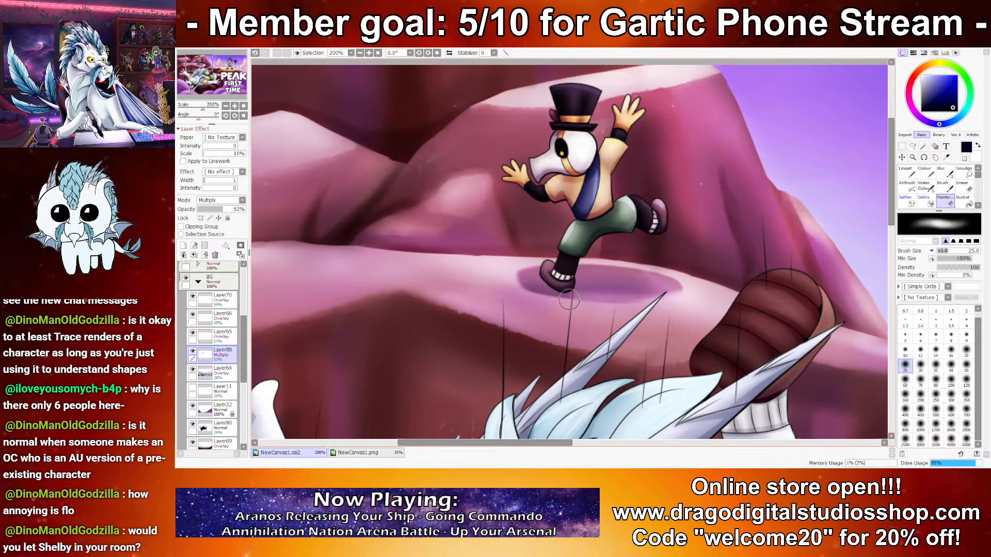
key("bracketright")
key("bracketright")
key("bracketright")
key("bracketright")
key("bracketright")
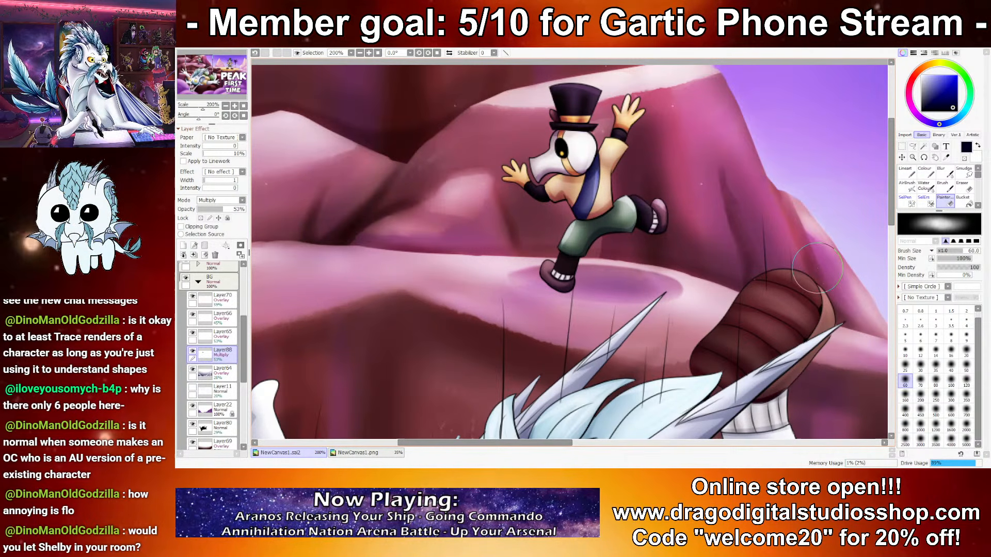
Step: Examine the running character's placement on the ledge, both in the whole composition and close up
scroll(549, 311, "down", 9)
scroll(613, 316, "up", 2)
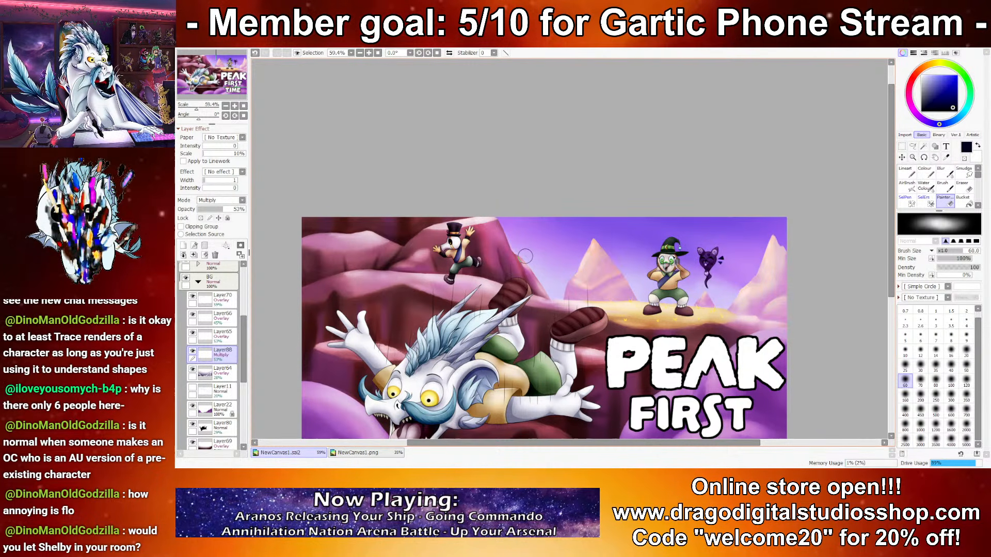
scroll(525, 256, "up", 4)
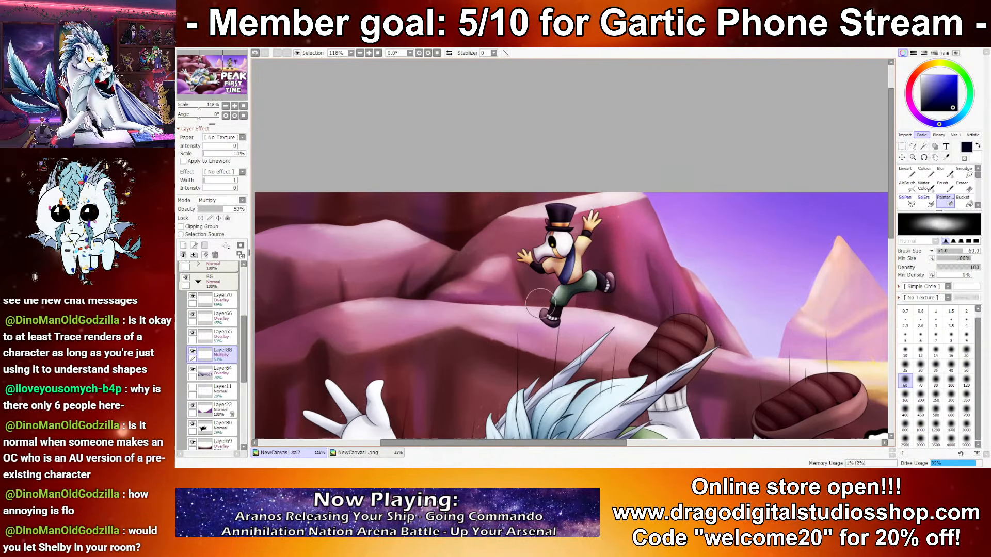
left_click_drag(602, 314, 310, 155)
left_click_drag(560, 270, 644, 256)
scroll(554, 287, "down", 4)
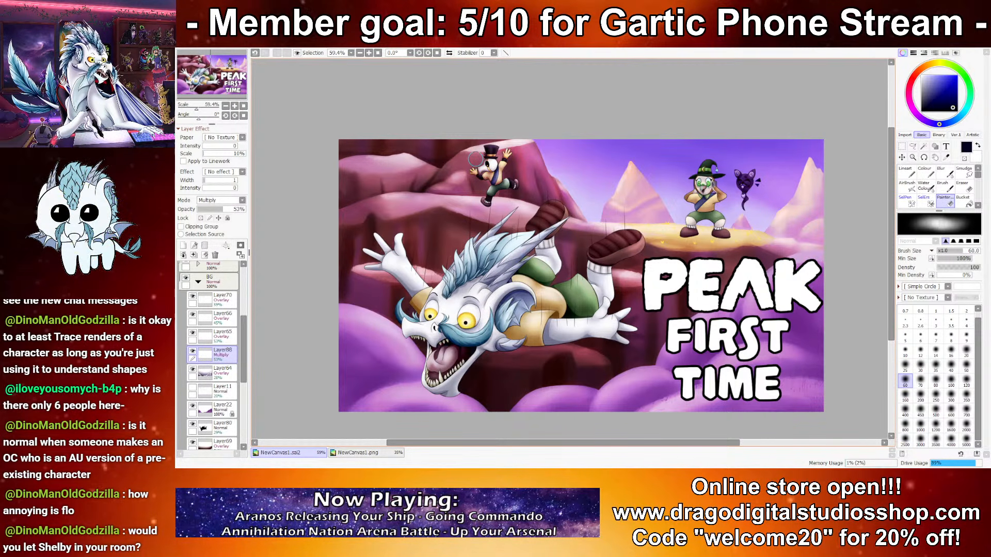
scroll(475, 159, "up", 4)
left_click_drag(721, 232, 790, 207)
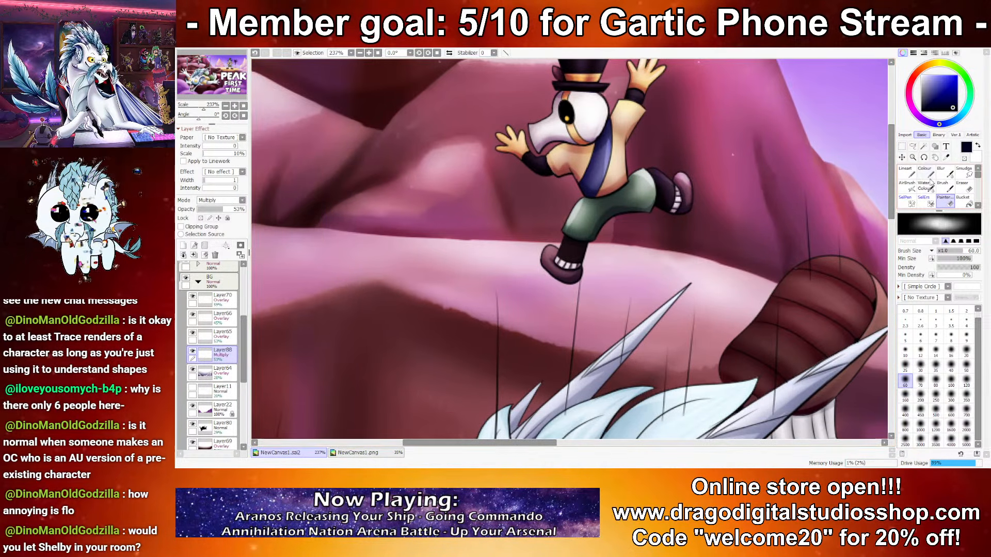
Step: Copy the area around the running character from its base layer, Layer31, in the Cursed group
left_click(924, 173)
left_click(902, 146)
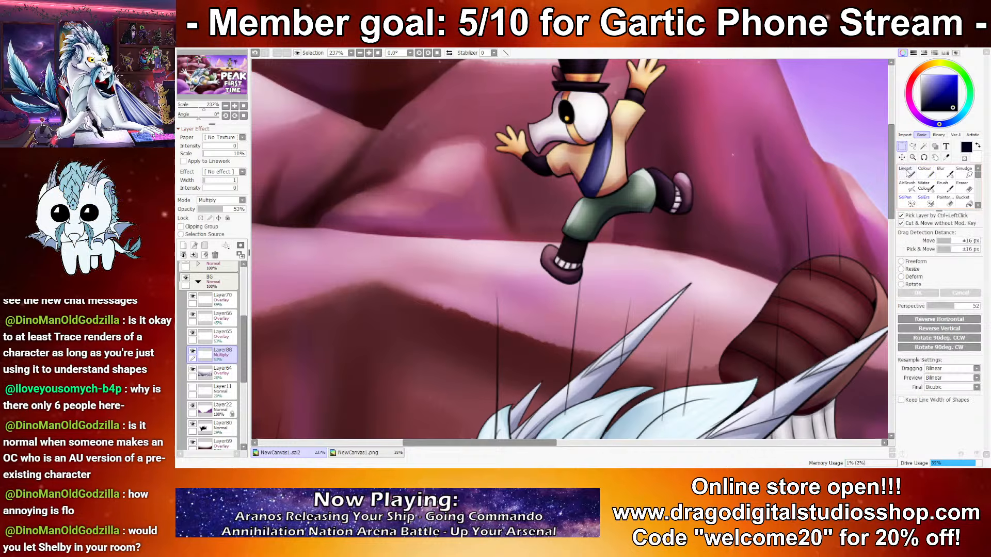
scroll(221, 323, "up", 3)
left_click(217, 344)
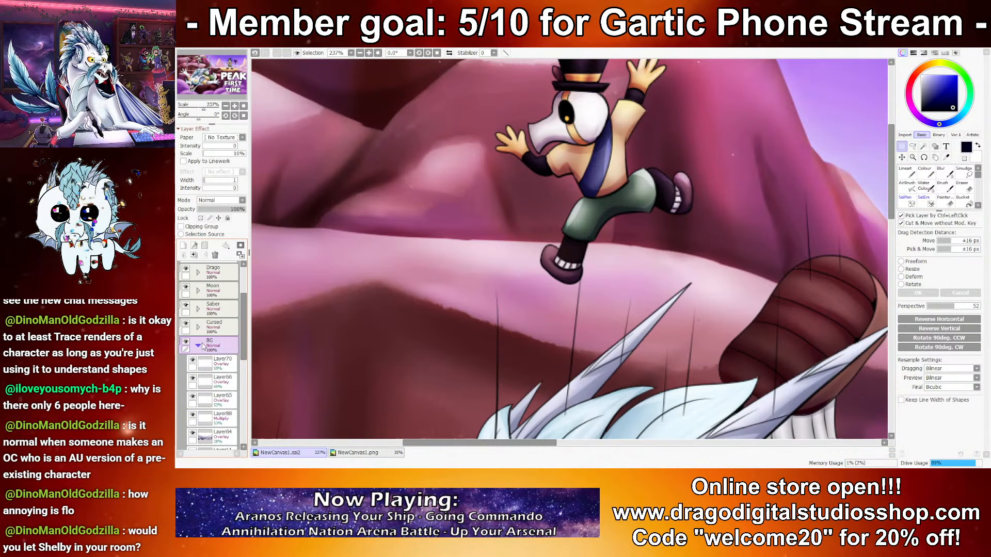
left_click(198, 345)
left_click(198, 327)
left_click_drag(243, 338, 248, 439)
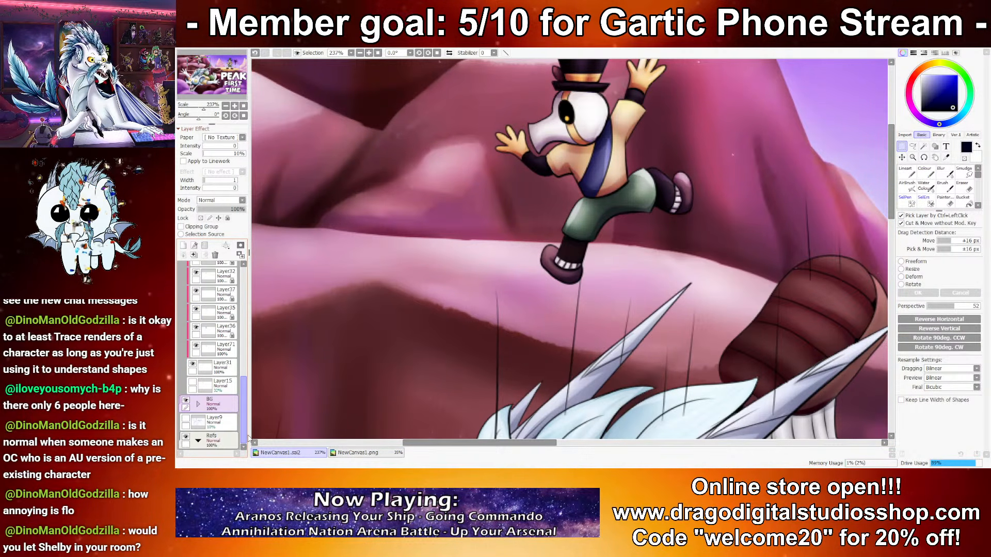
left_click(227, 367)
scroll(771, 159, "down", 3)
left_click_drag(559, 77, 790, 331)
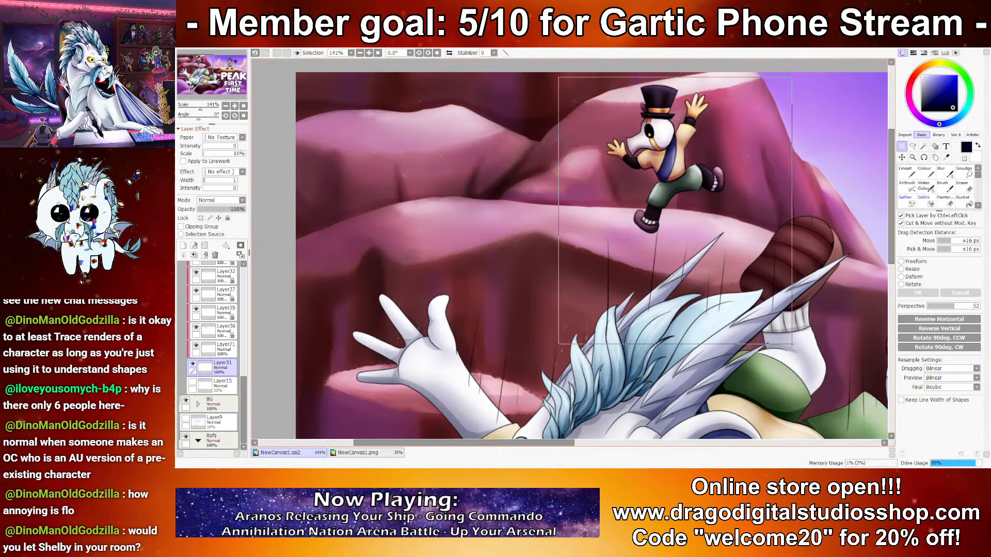
Step: Paste the copied character silhouette into the BG group, directly beneath the oval shadow's layer
scroll(218, 308, "up", 5)
scroll(206, 305, "up", 5)
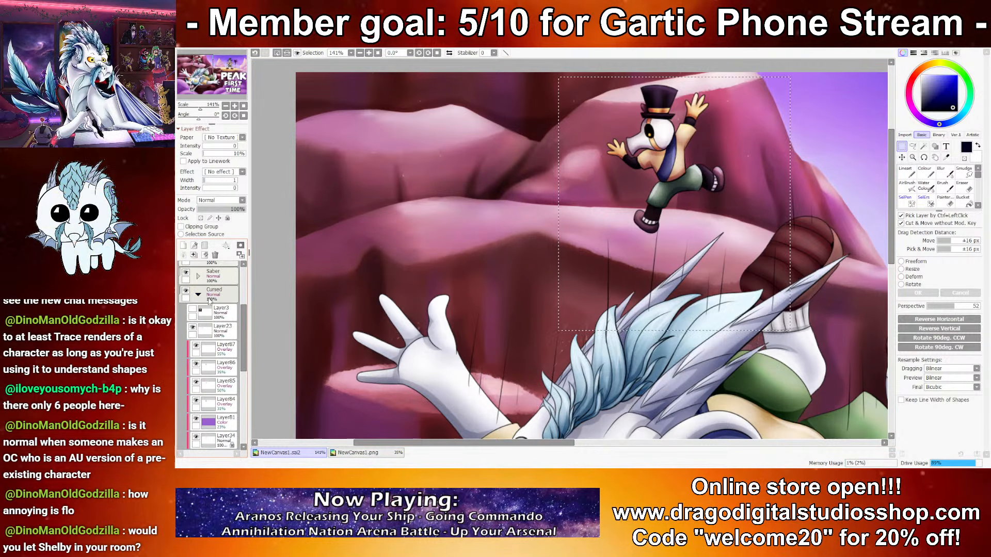
scroll(203, 314, "down", 5)
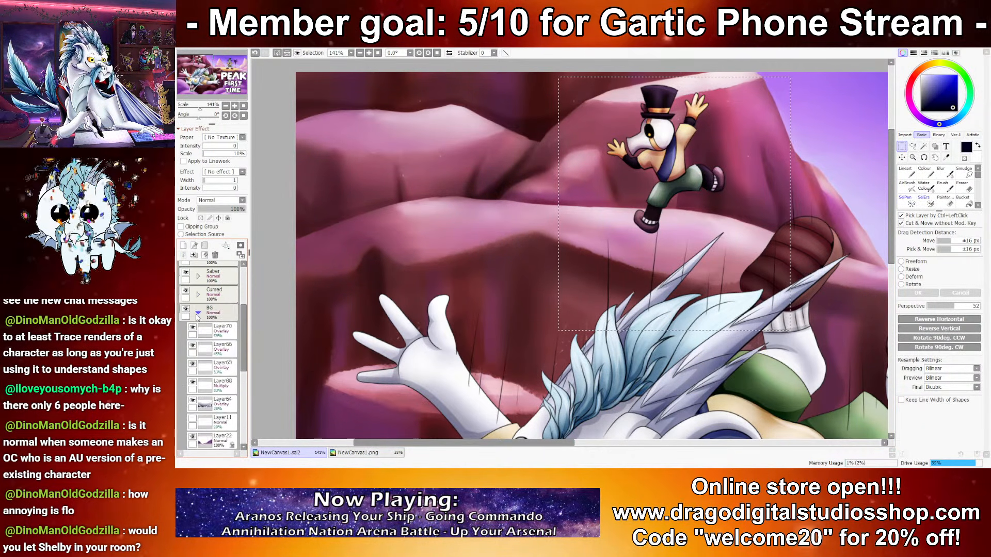
left_click(209, 315)
key("ctrl+v")
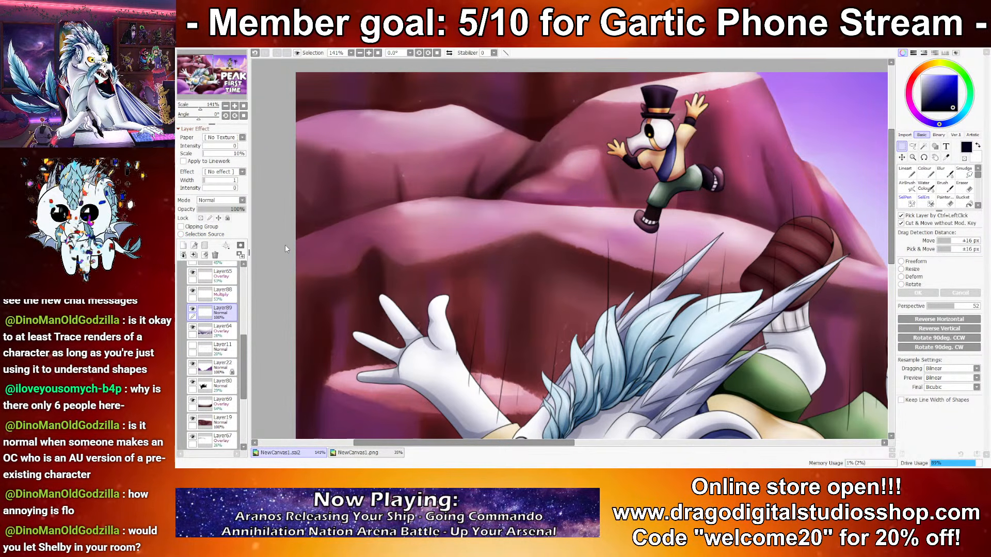
Step: Flip the pasted silhouette upside down below the character's foot and skew its corners with a freeform transform
key("ctrl+t")
left_click_drag(643, 240, 652, 311)
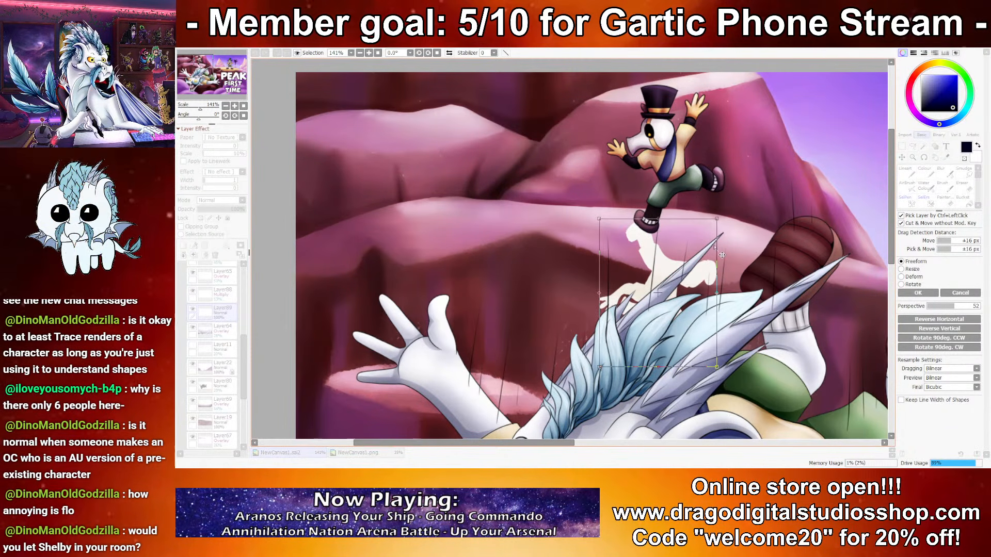
left_click_drag(717, 218, 720, 212)
left_click_drag(723, 376, 734, 135)
left_click_drag(590, 216, 600, 250)
left_click_drag(649, 339, 650, 324)
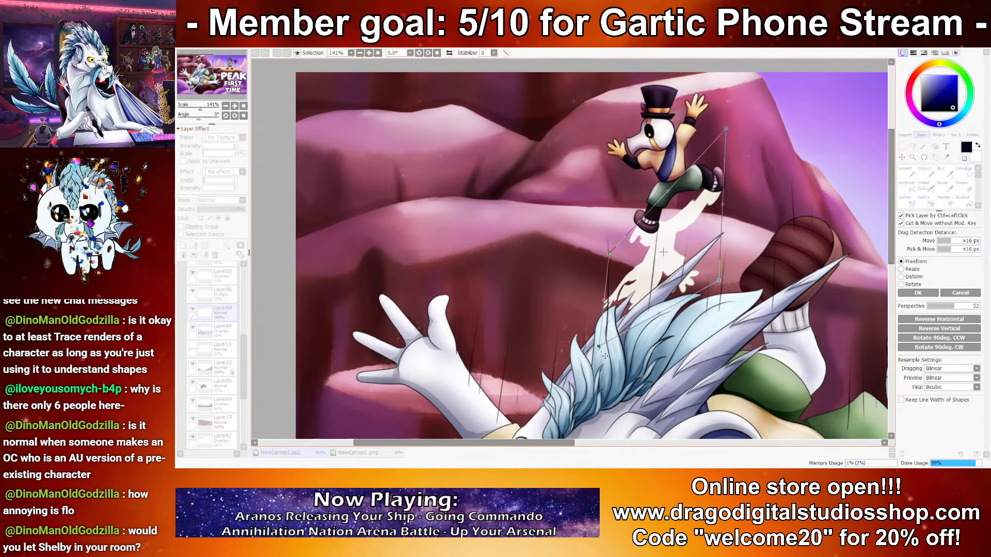
left_click_drag(599, 349, 632, 358)
left_click_drag(731, 136, 731, 213)
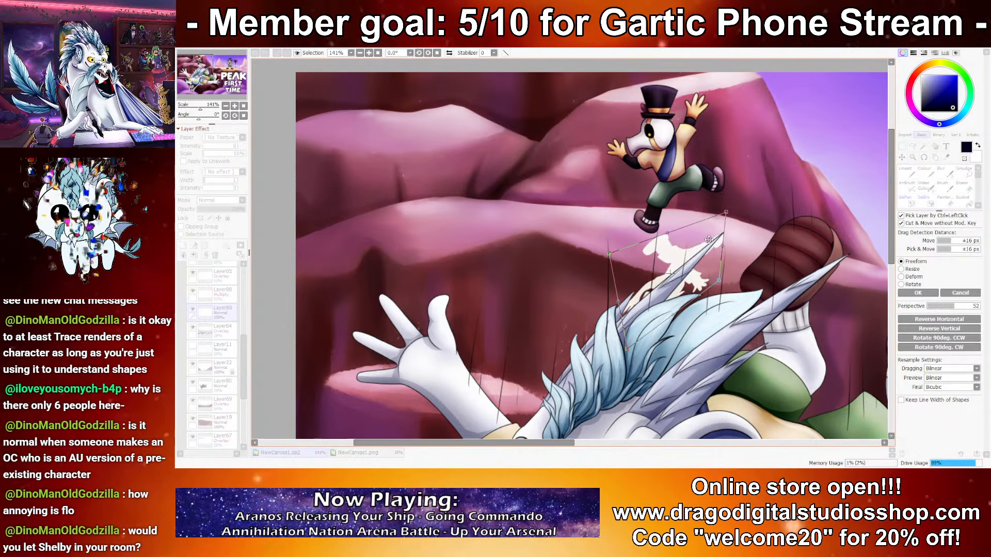
Step: Flatten the silhouette onto the ledge under the character's foot so it lies like a cast shadow
left_click_drag(676, 268, 665, 244)
left_click_drag(607, 277, 580, 214)
left_click_drag(643, 177, 651, 222)
left_click_drag(594, 259, 571, 235)
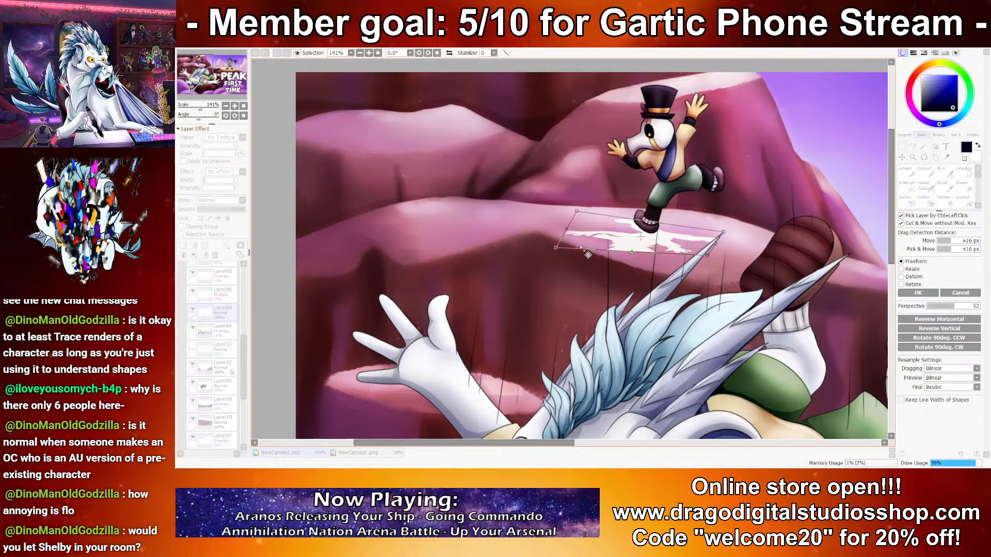
mouse_move(666, 255)
left_mouse_down()
mouse_move(683, 264)
mouse_move(675, 243)
mouse_move(728, 216)
mouse_move(694, 219)
mouse_move(721, 216)
left_mouse_up()
key("Return")
Step: Reposition the silhouette's trailing part and paint a white strip joining it to the character's raised foot
key("ctrl+t")
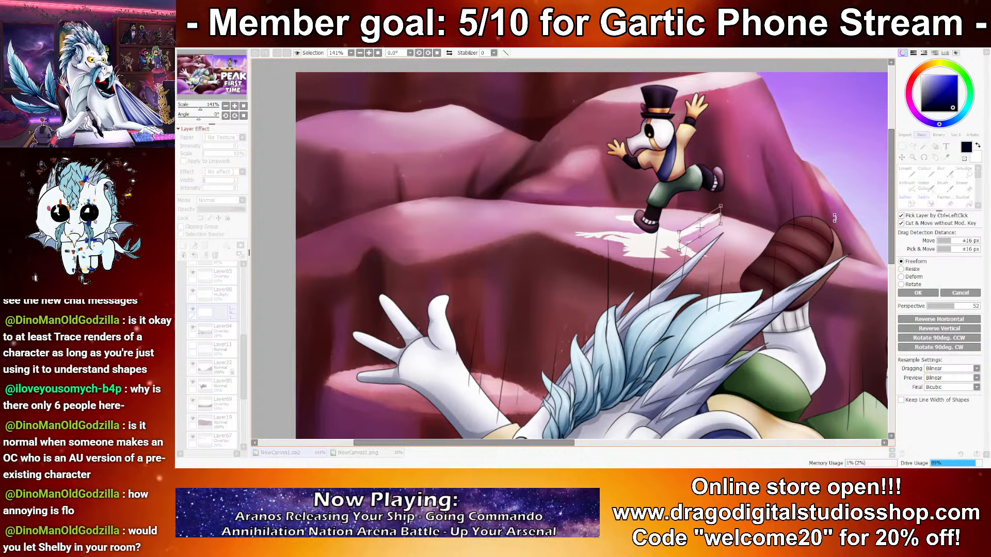
key("Return")
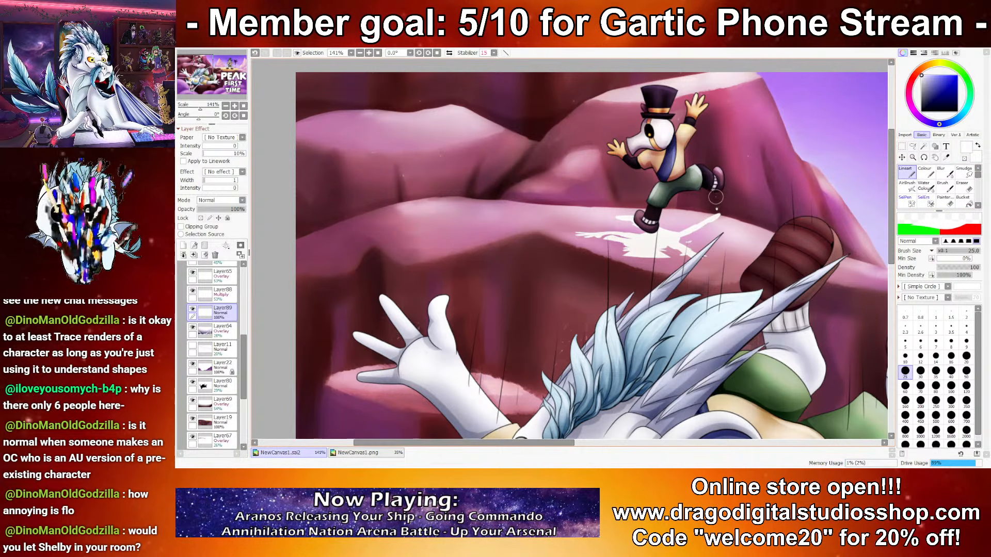
left_click_drag(716, 212, 718, 185)
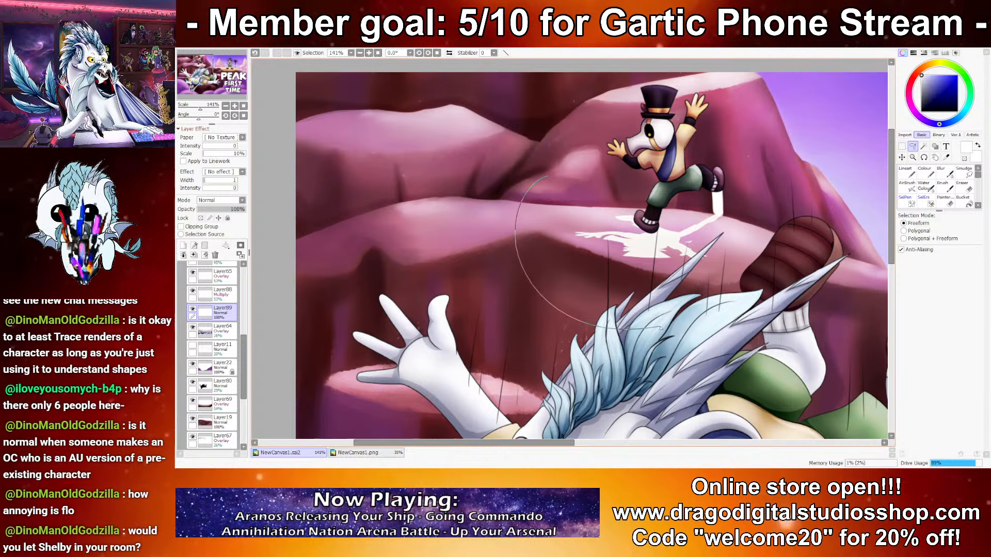
Step: Shift the silhouette slightly and paint white strips linking it to both of the character's hands
key("ctrl+t")
left_click_drag(640, 215, 644, 215)
key("Return")
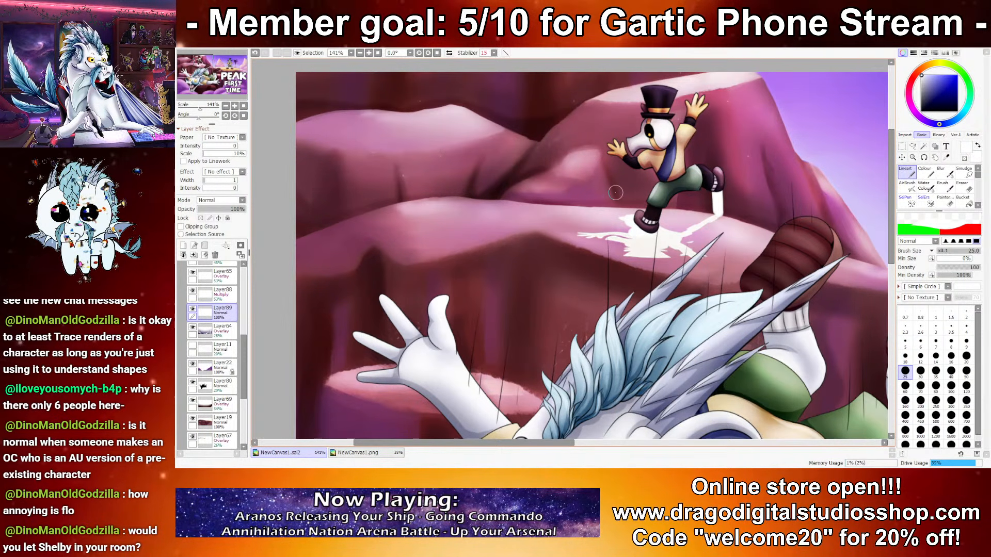
left_click_drag(614, 159, 612, 211)
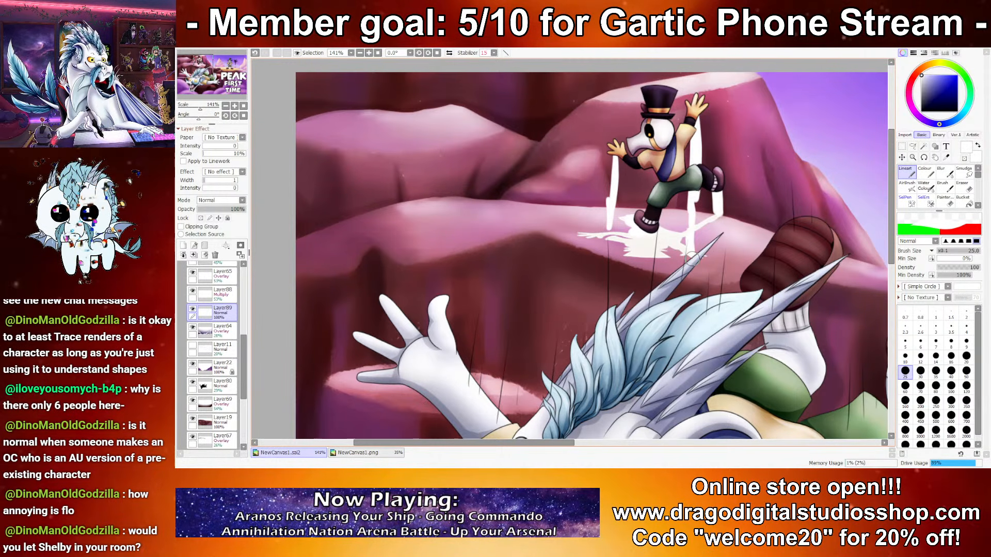
left_click_drag(605, 217, 602, 226)
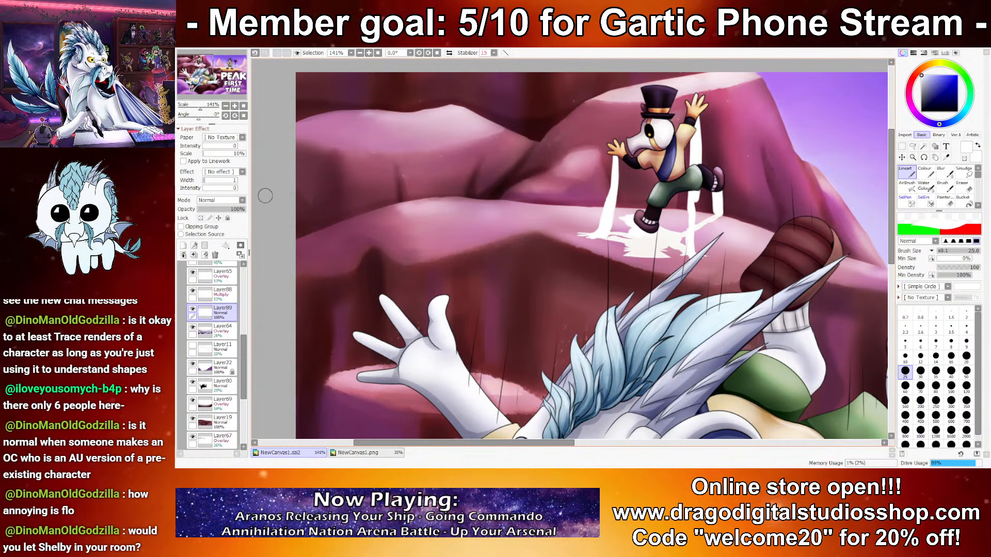
Step: Undo the transparency lock and the last white strips painted from the hands
left_click(201, 218)
left_click(922, 111)
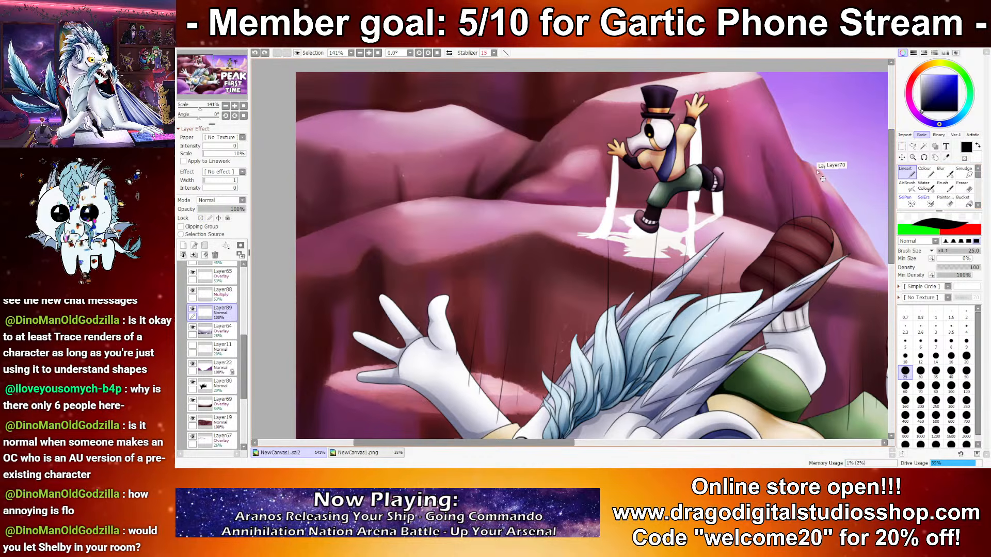
key("ctrl+z")
key("ctrl+z")
key("ctrl+z")
key("ctrl+z")
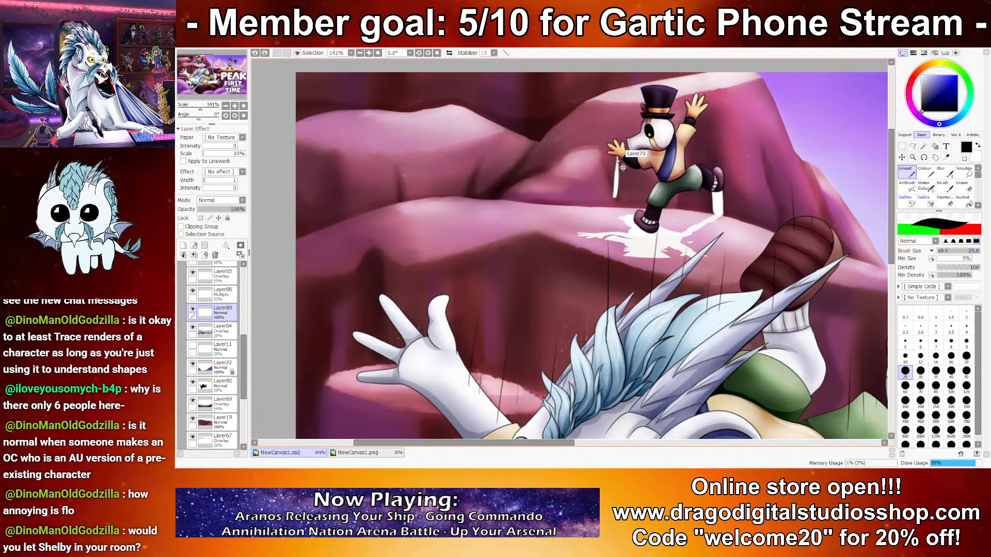
key("ctrl+z")
key("ctrl+z")
Step: Paint a white strip from the character's raised hand down to the silhouette on the ledge
left_click(921, 76)
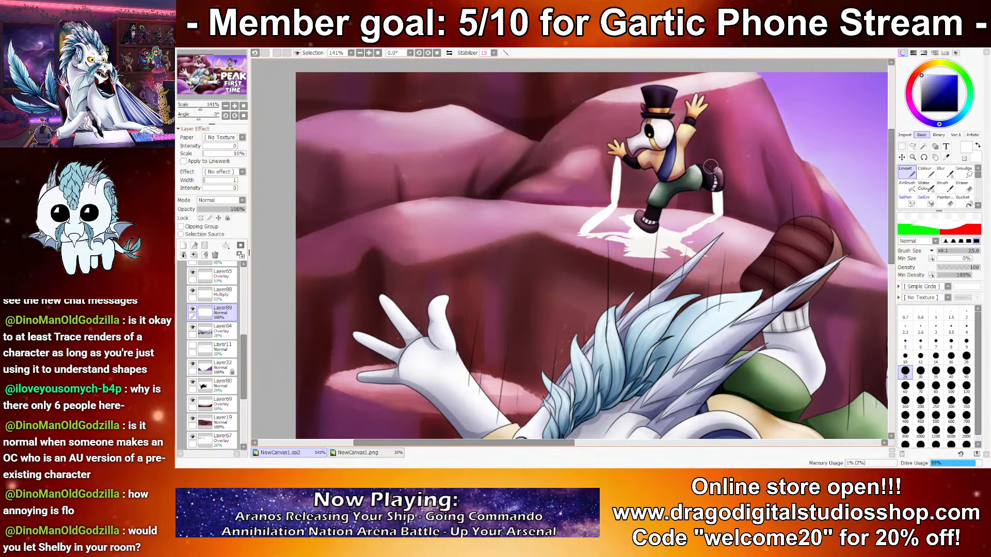
left_click_drag(697, 118, 695, 195)
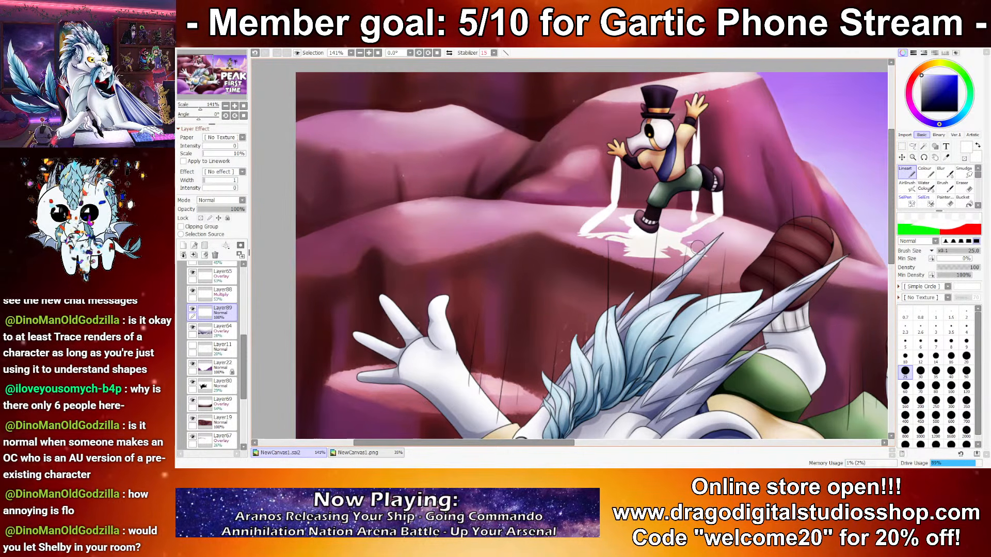
left_click_drag(697, 248, 699, 253)
Step: Lock the layer's transparency, recolour the whole silhouette black with a size 1000 brush, and unlock it again
left_click(201, 218)
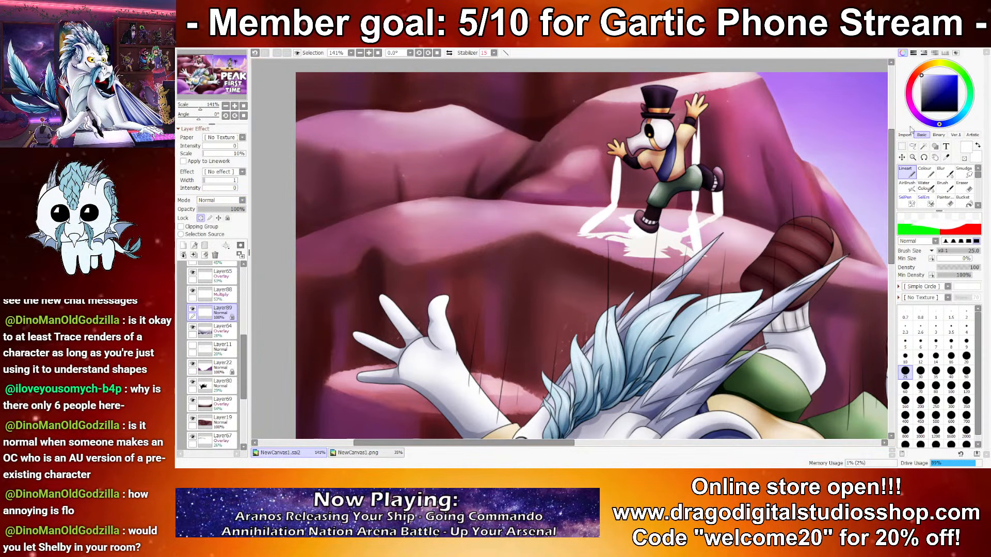
left_click(921, 111)
left_click(925, 172)
left_click_drag(718, 196, 692, 250)
left_click(920, 425)
left_click_drag(564, 249, 637, 80)
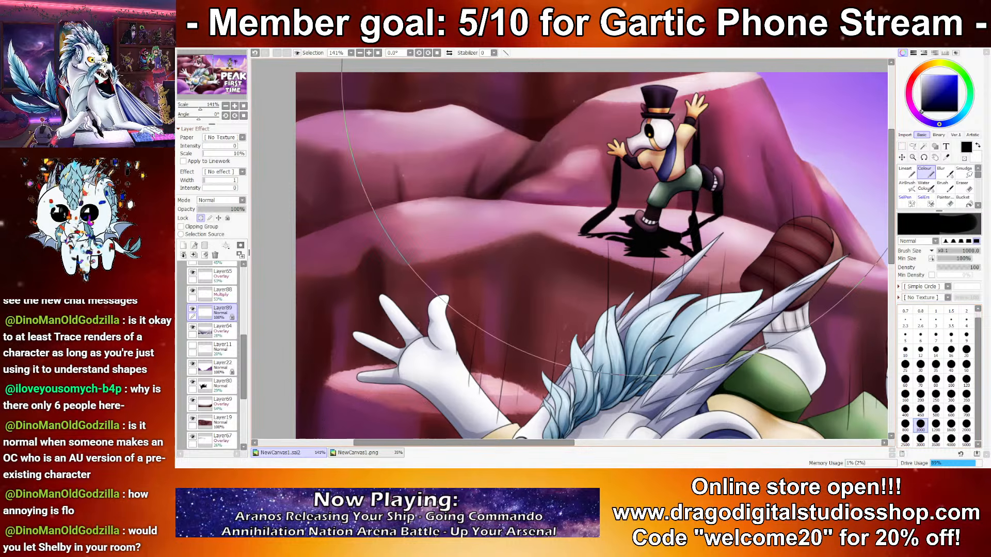
left_click(200, 218)
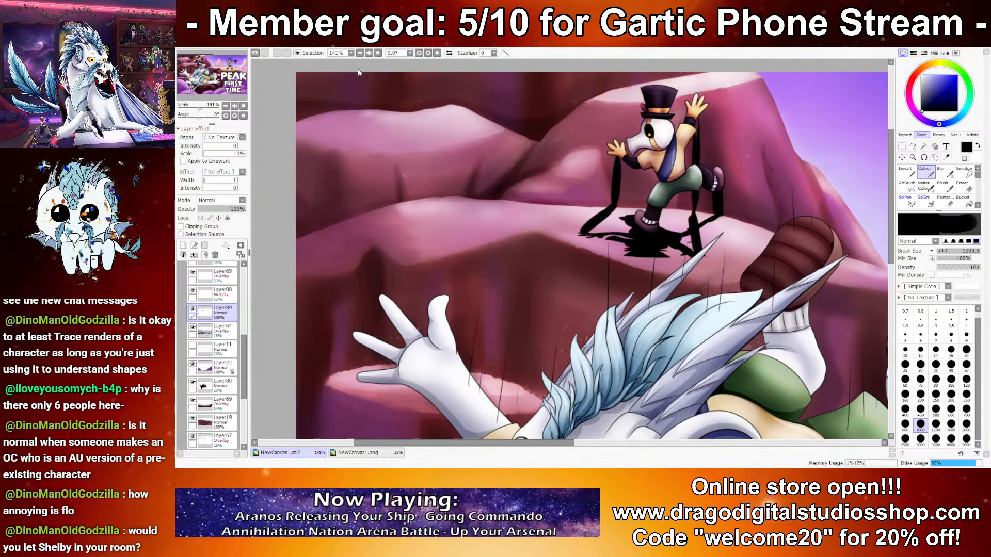
Step: Soften the black silhouette with a blur filter and set its layer to Multiply at 29% opacity
left_click(398, 73)
left_click(752, 344)
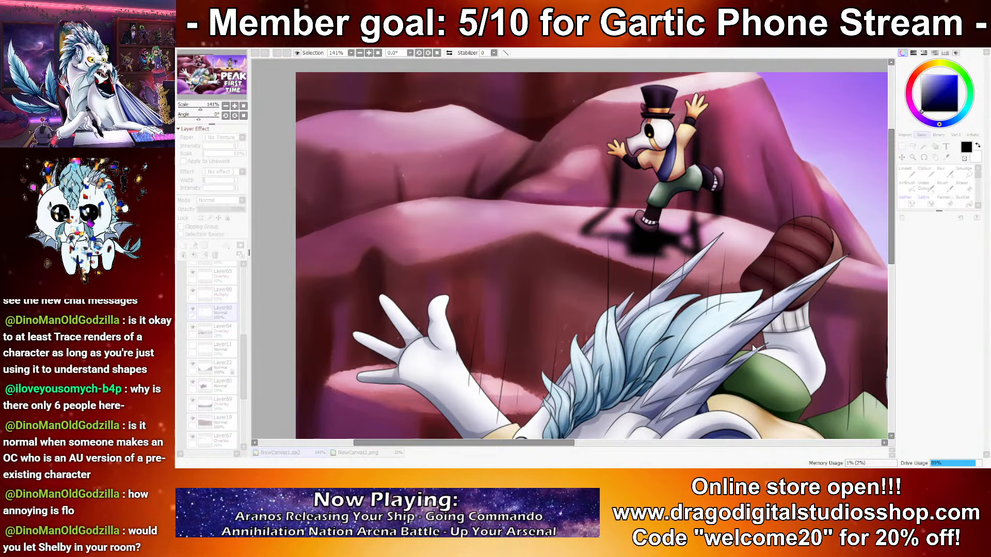
left_click(866, 363)
left_click_drag(201, 209, 207, 208)
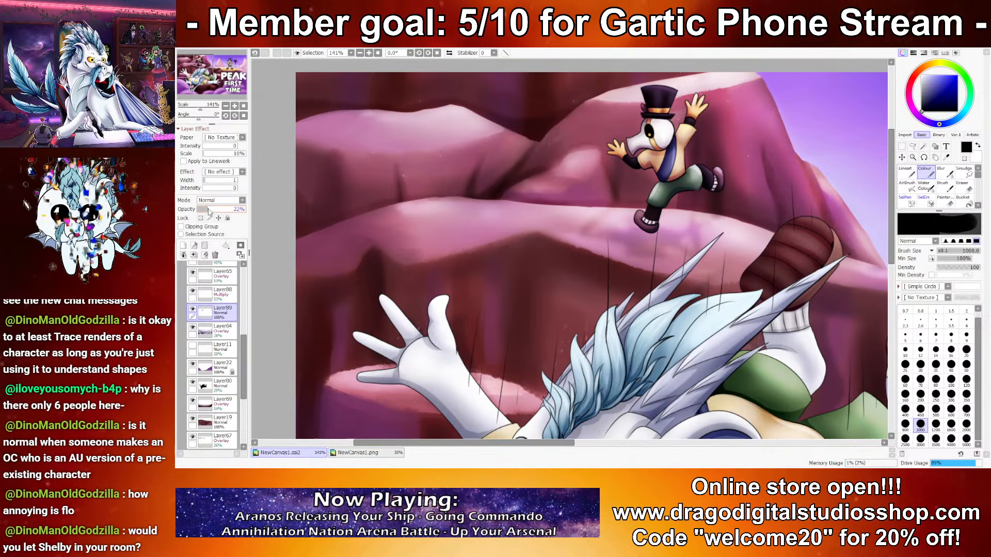
scroll(363, 174, "down", 6)
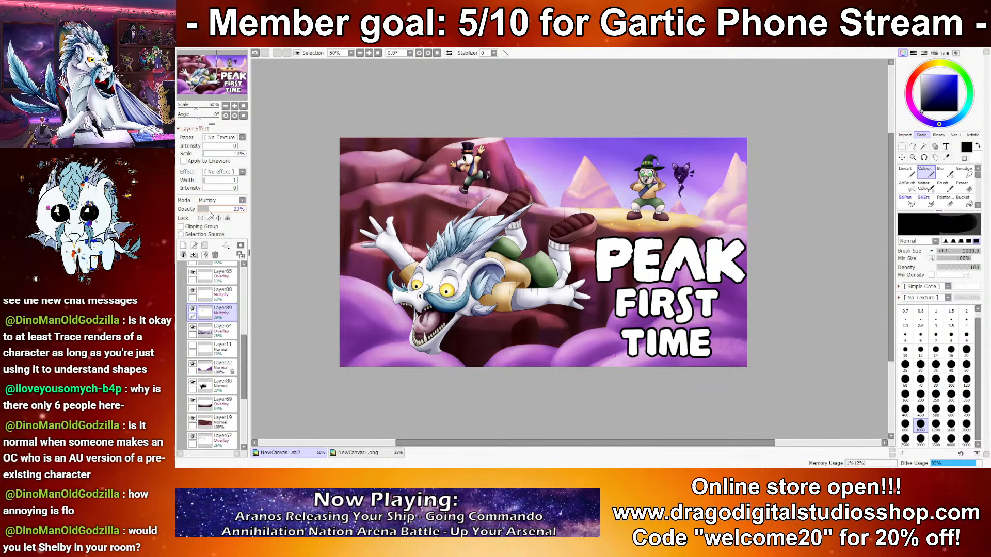
scroll(398, 182, "up", 9)
left_click_drag(834, 251, 763, 245)
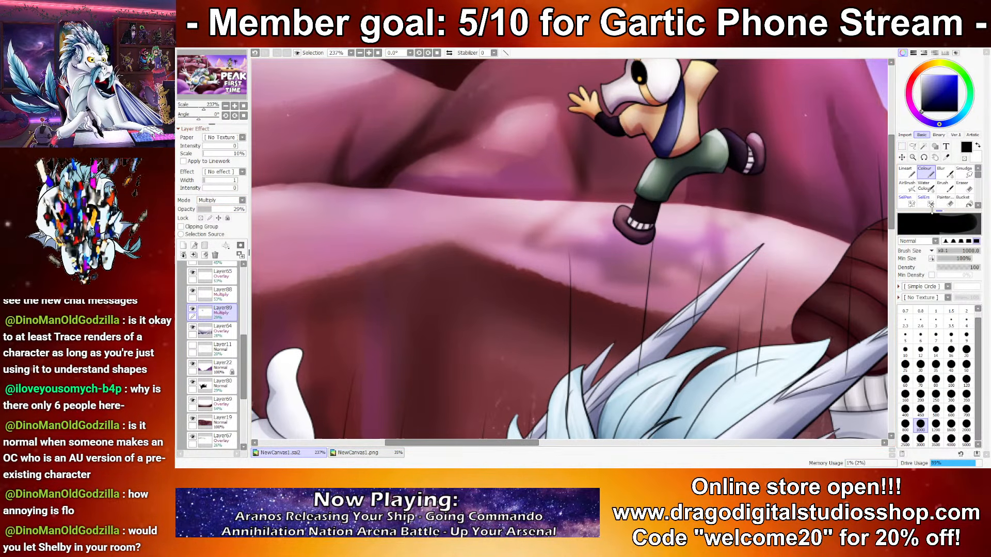
Step: Check the silhouette shadow with the soft eraser at size 60 ready, and delete its layer
left_click(947, 202)
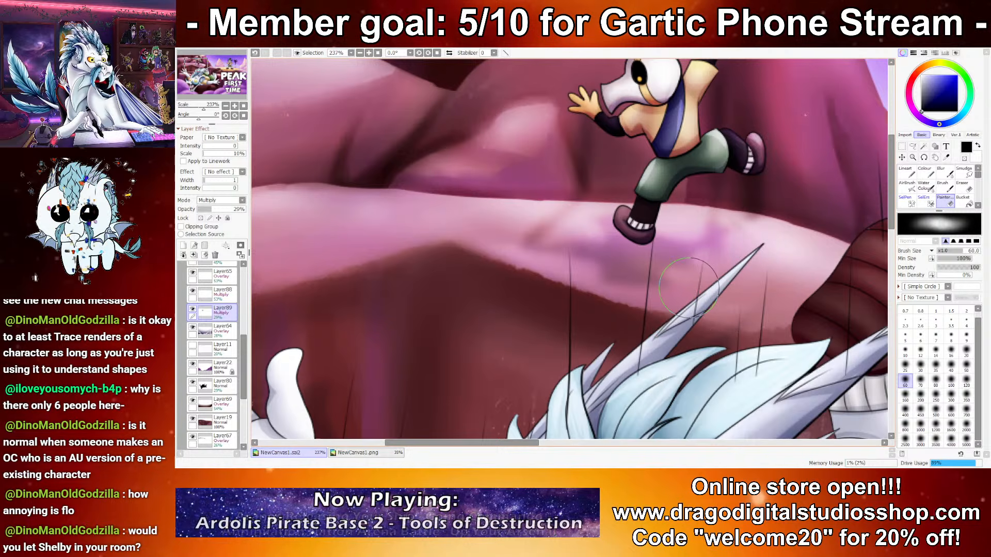
scroll(696, 258, "down", 10)
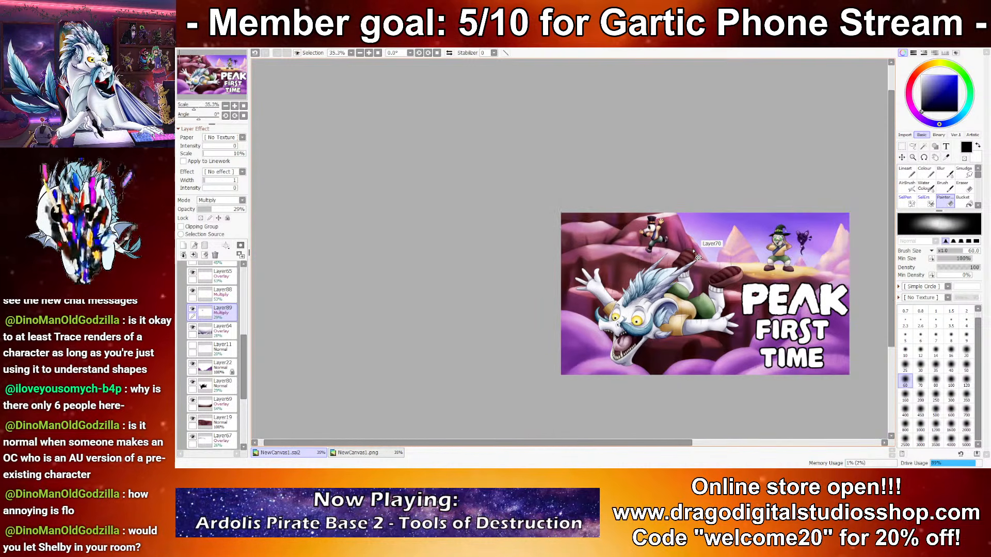
scroll(693, 250, "up", 6)
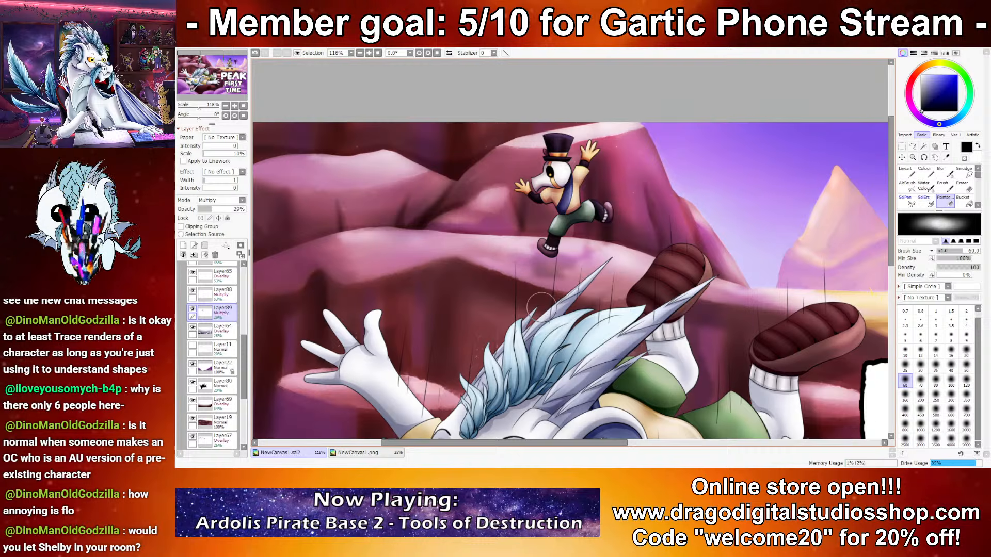
key("ctrl+z")
key("ctrl+z")
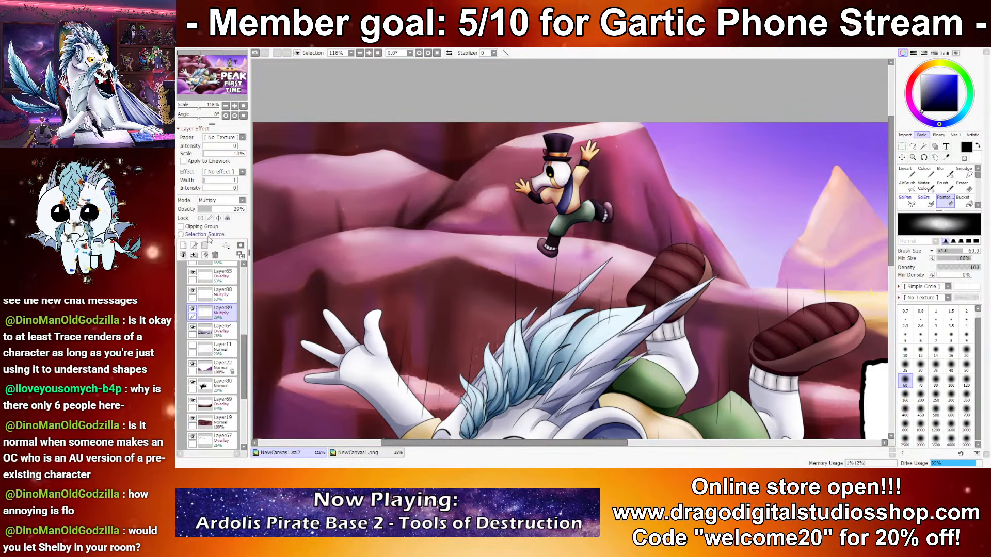
left_click(215, 255)
Step: Add a new layer, draw a black ellipse shape, turn it sideways and move it under the running character
left_click(183, 246)
left_click(934, 146)
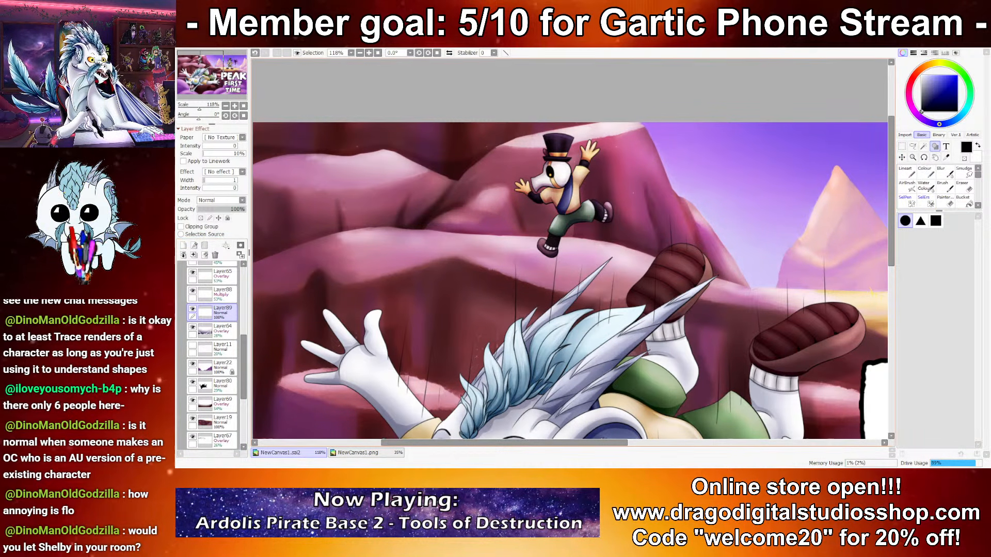
left_click_drag(618, 188, 719, 321)
key("ctrl+t")
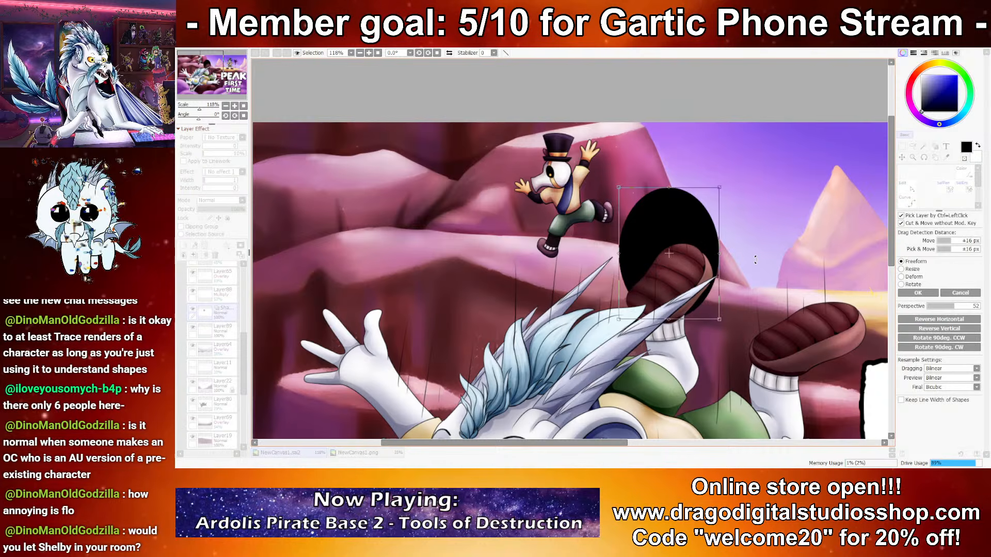
left_click_drag(748, 242, 681, 170)
left_click_drag(687, 269, 587, 259)
key("Return")
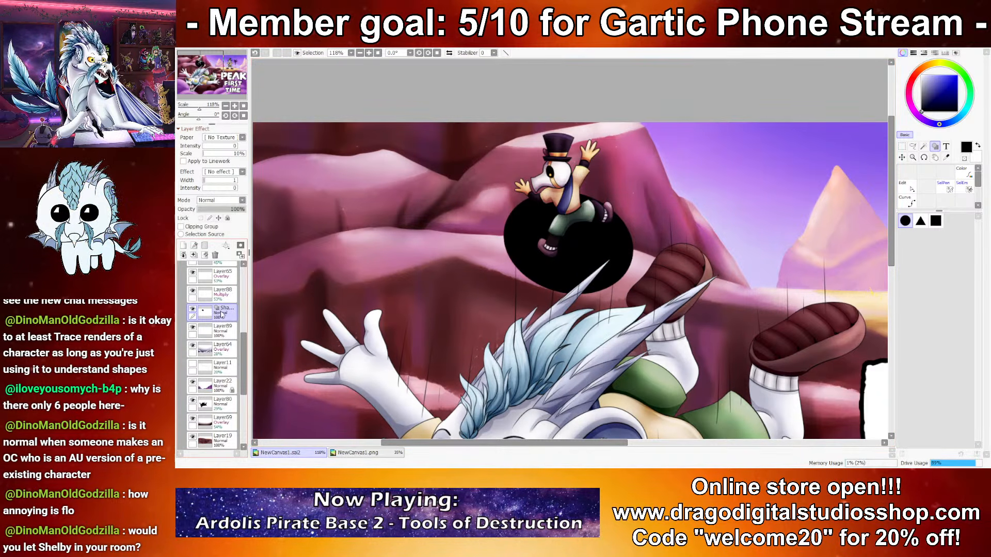
Step: Squash the black ellipse into a thin, slightly tilted oval lying on the ledge beneath the character's foot
key("ctrl+t")
left_click_drag(568, 182, 568, 237)
left_click_drag(652, 278, 592, 250)
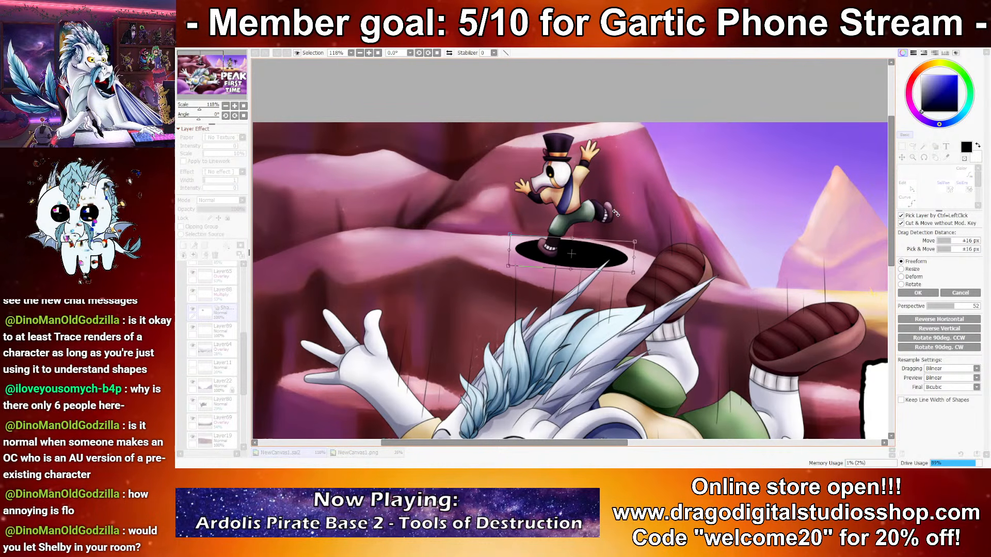
key("Return")
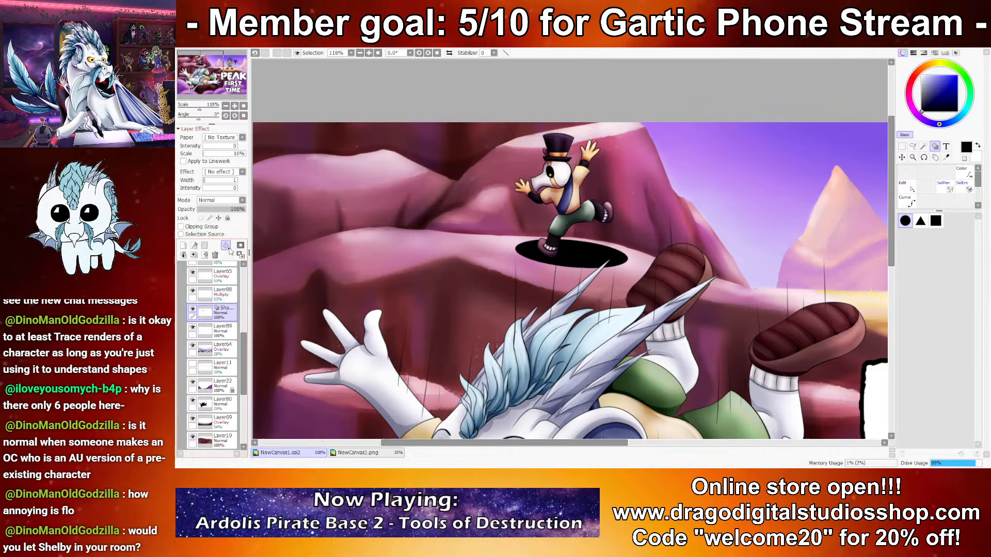